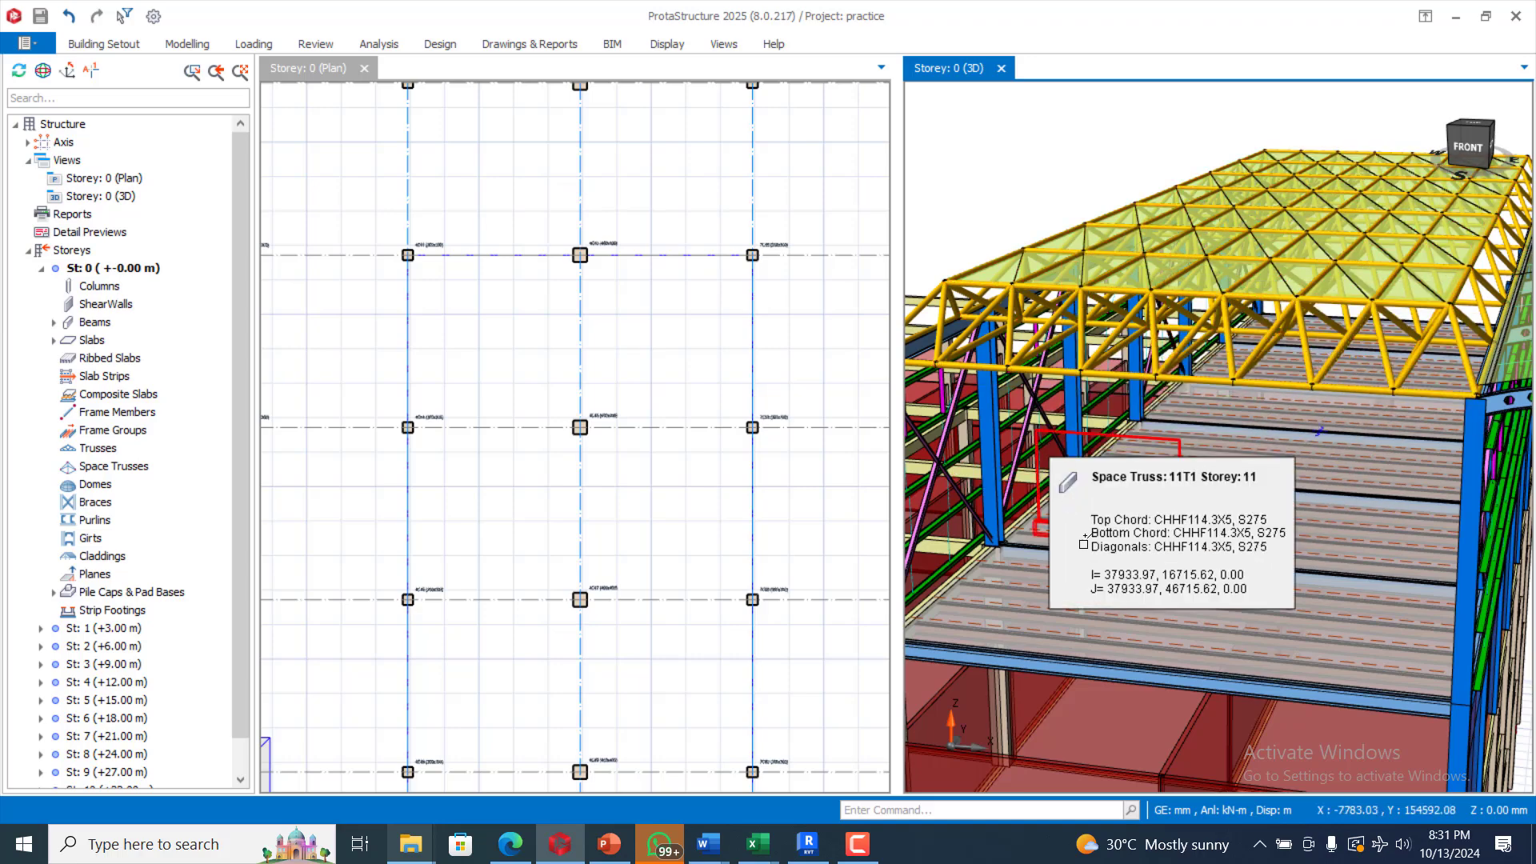
Step: Start a new project and choose the United Kingdom (BS Code) template
scroll(988, 484, "down", 3)
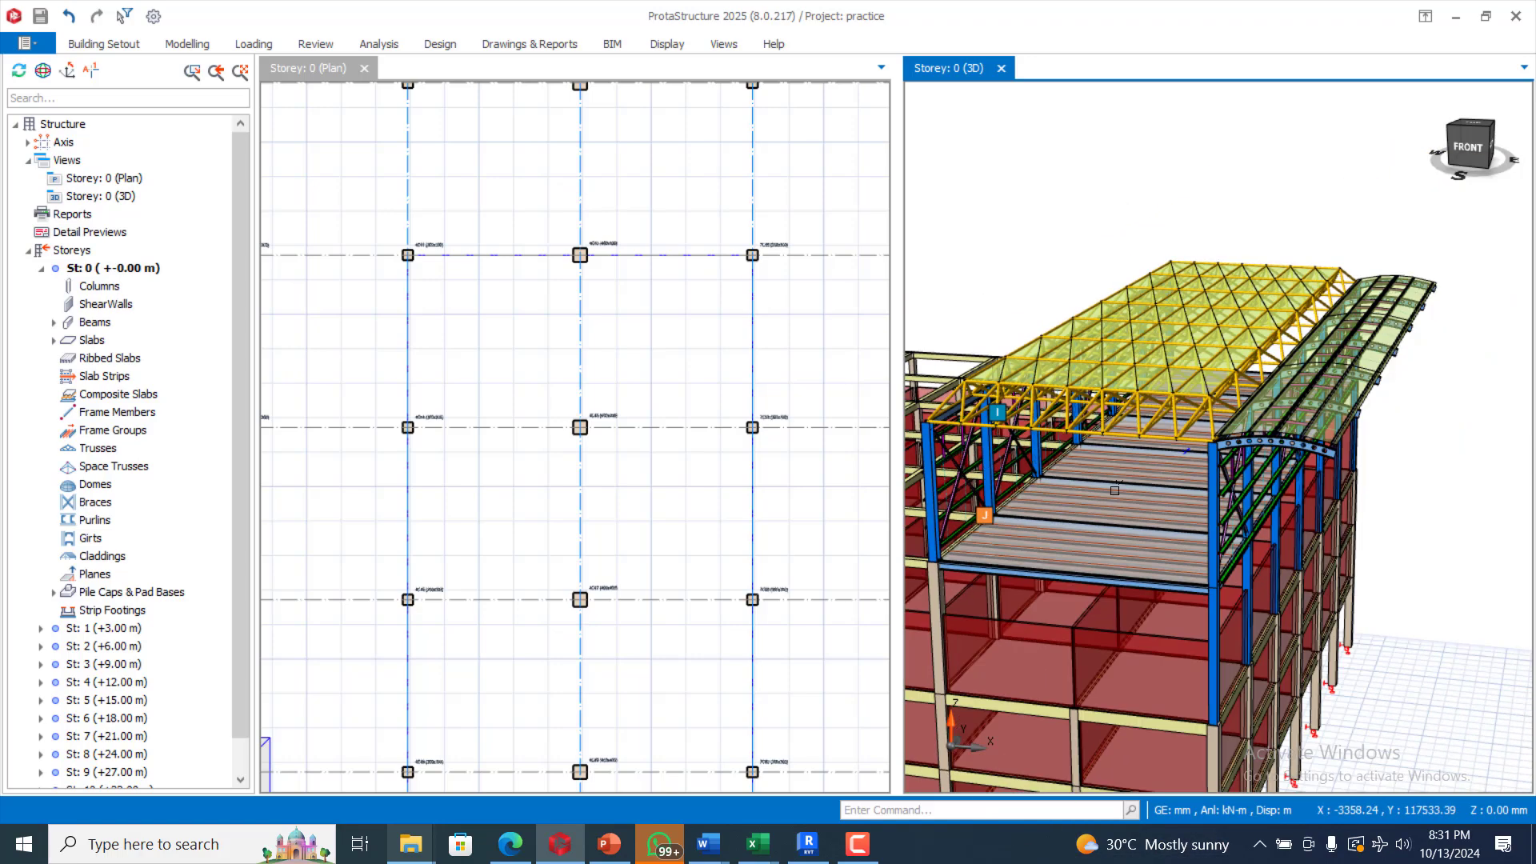
scroll(1352, 432, "up", 4)
scroll(1153, 473, "up", 2)
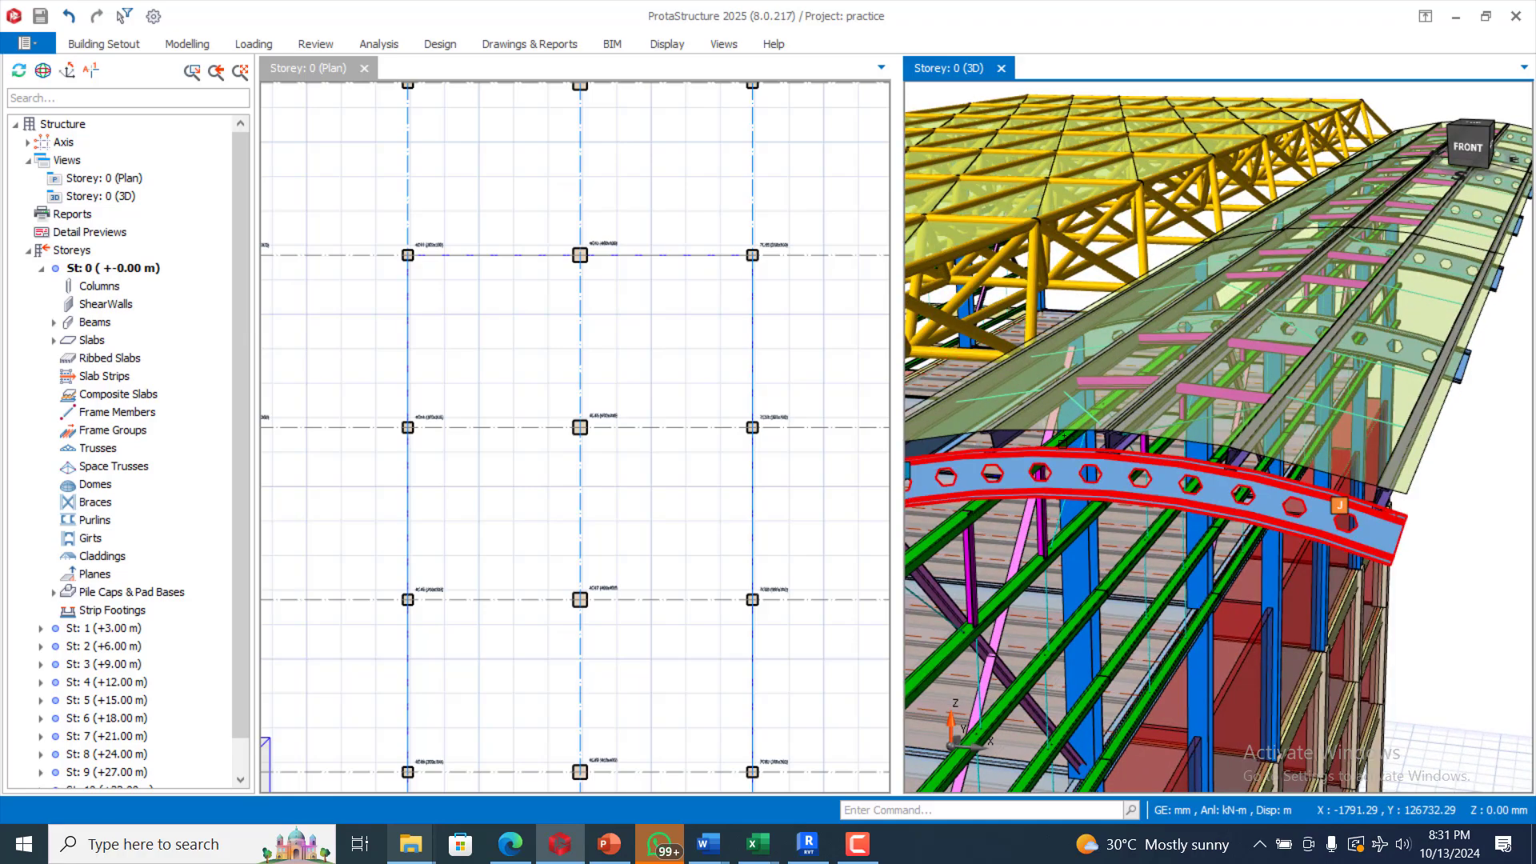
scroll(1149, 487, "down", 3)
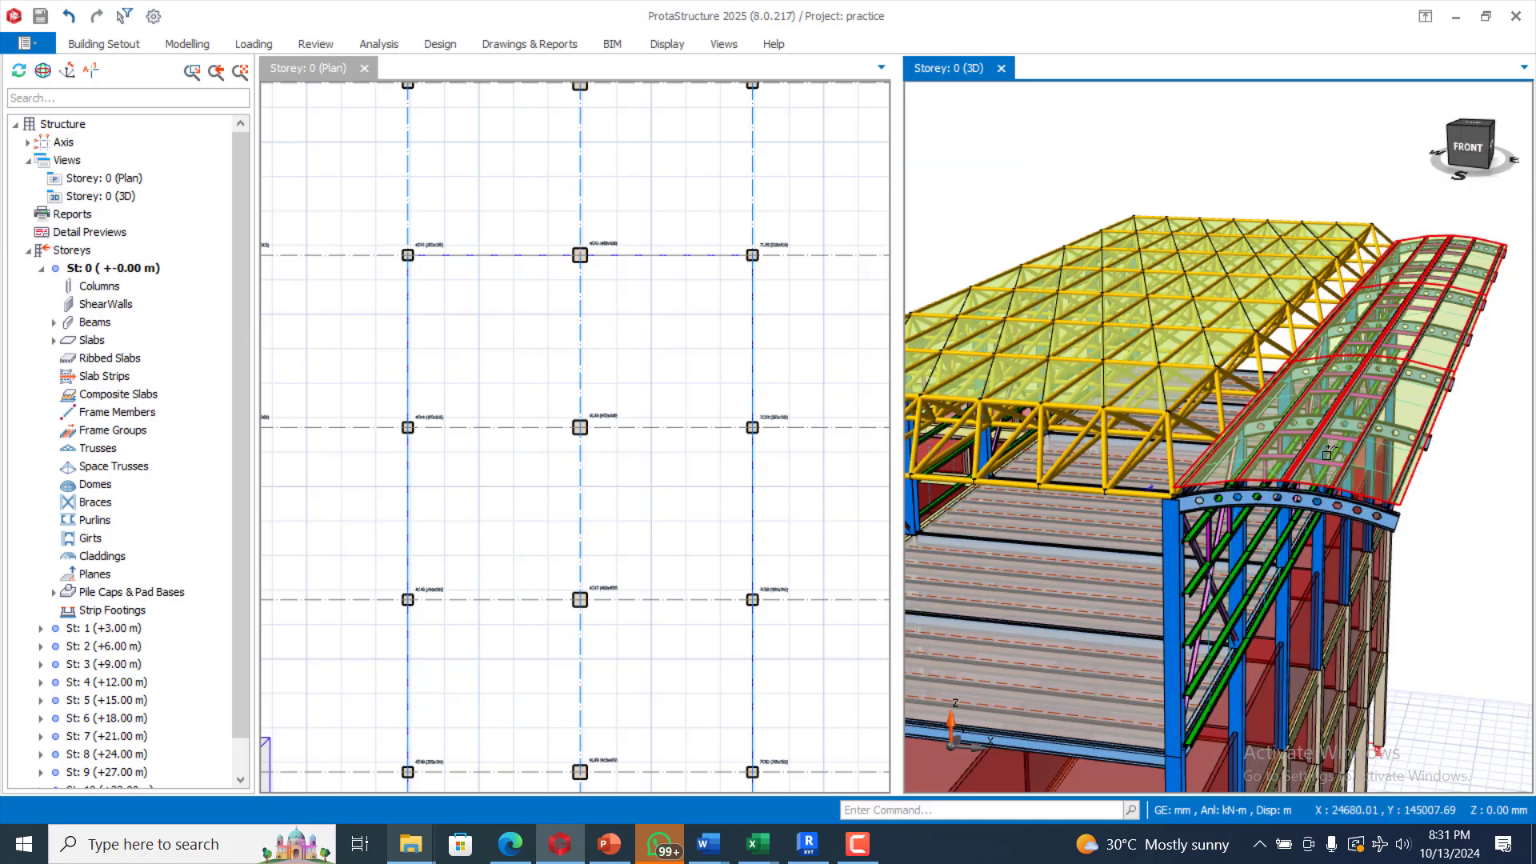
scroll(1260, 491, "up", 6)
scroll(1260, 491, "down", 6)
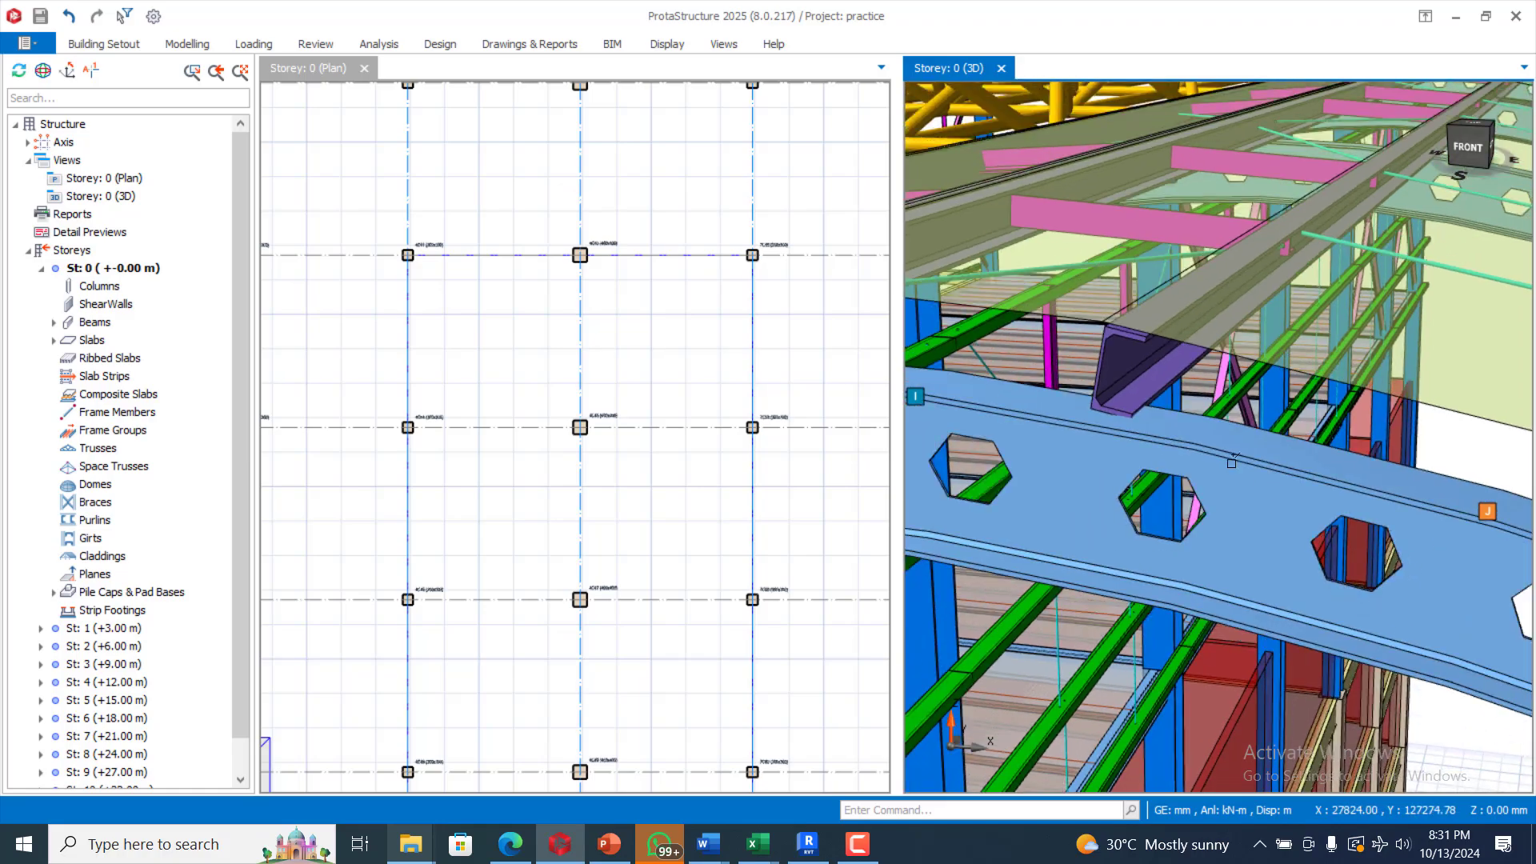
scroll(1345, 434, "up", 6)
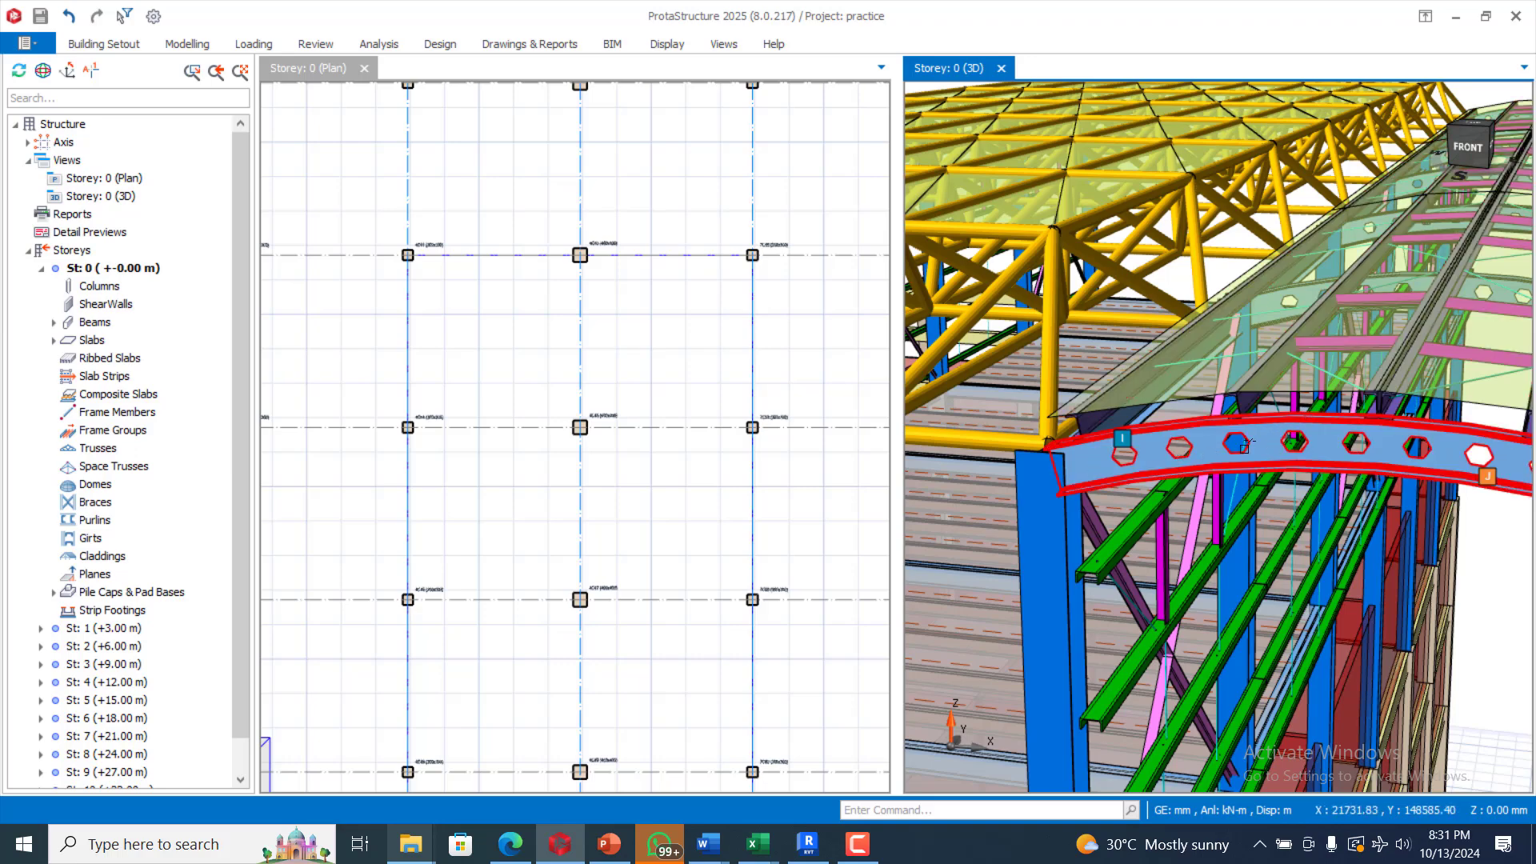
scroll(1087, 449, "down", 5)
scroll(1132, 474, "down", 5)
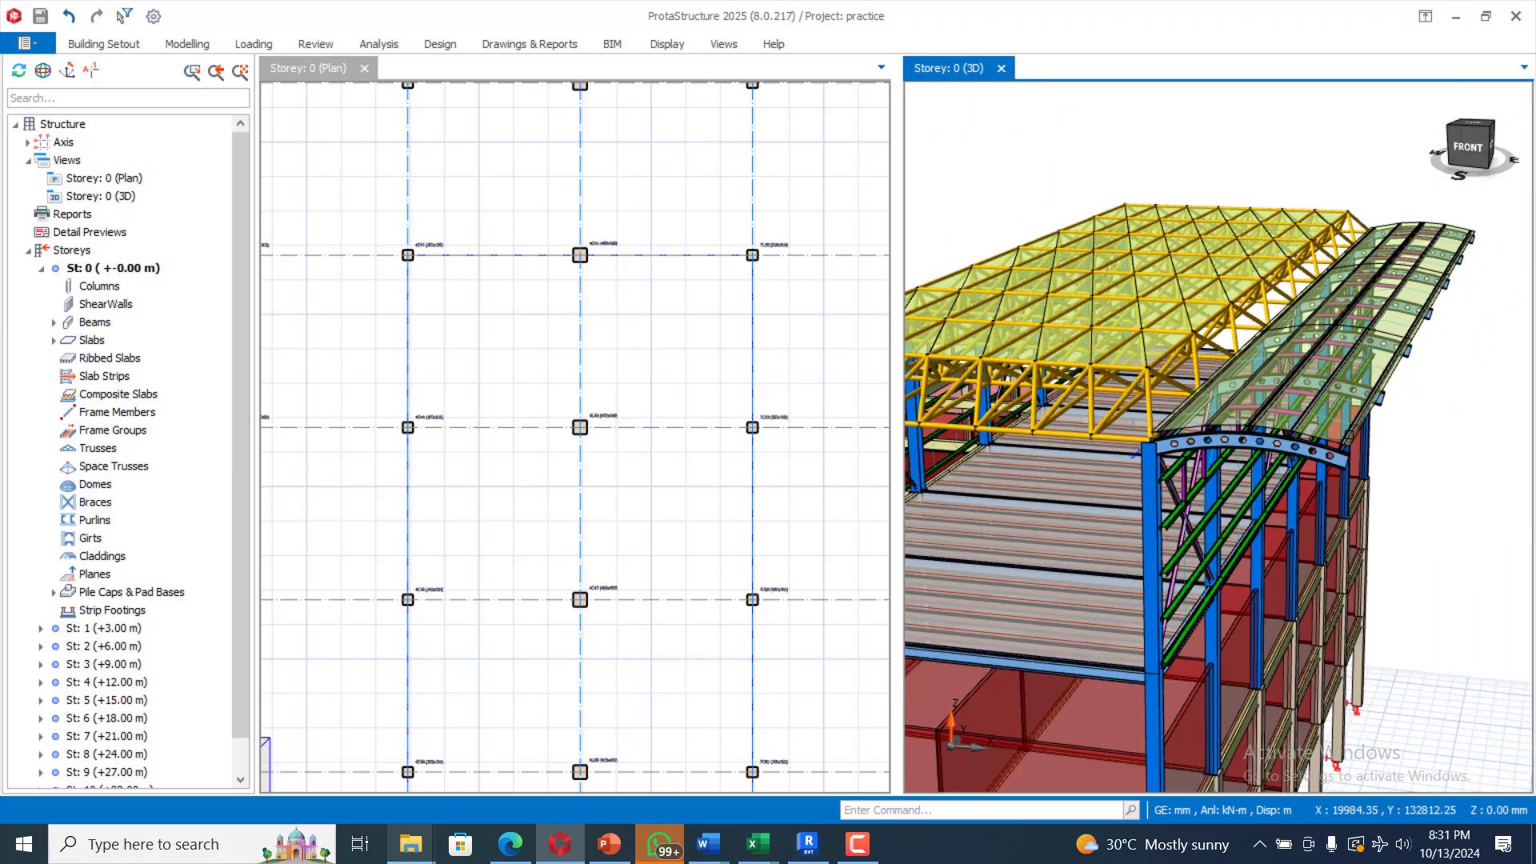
scroll(1222, 444, "up", 4)
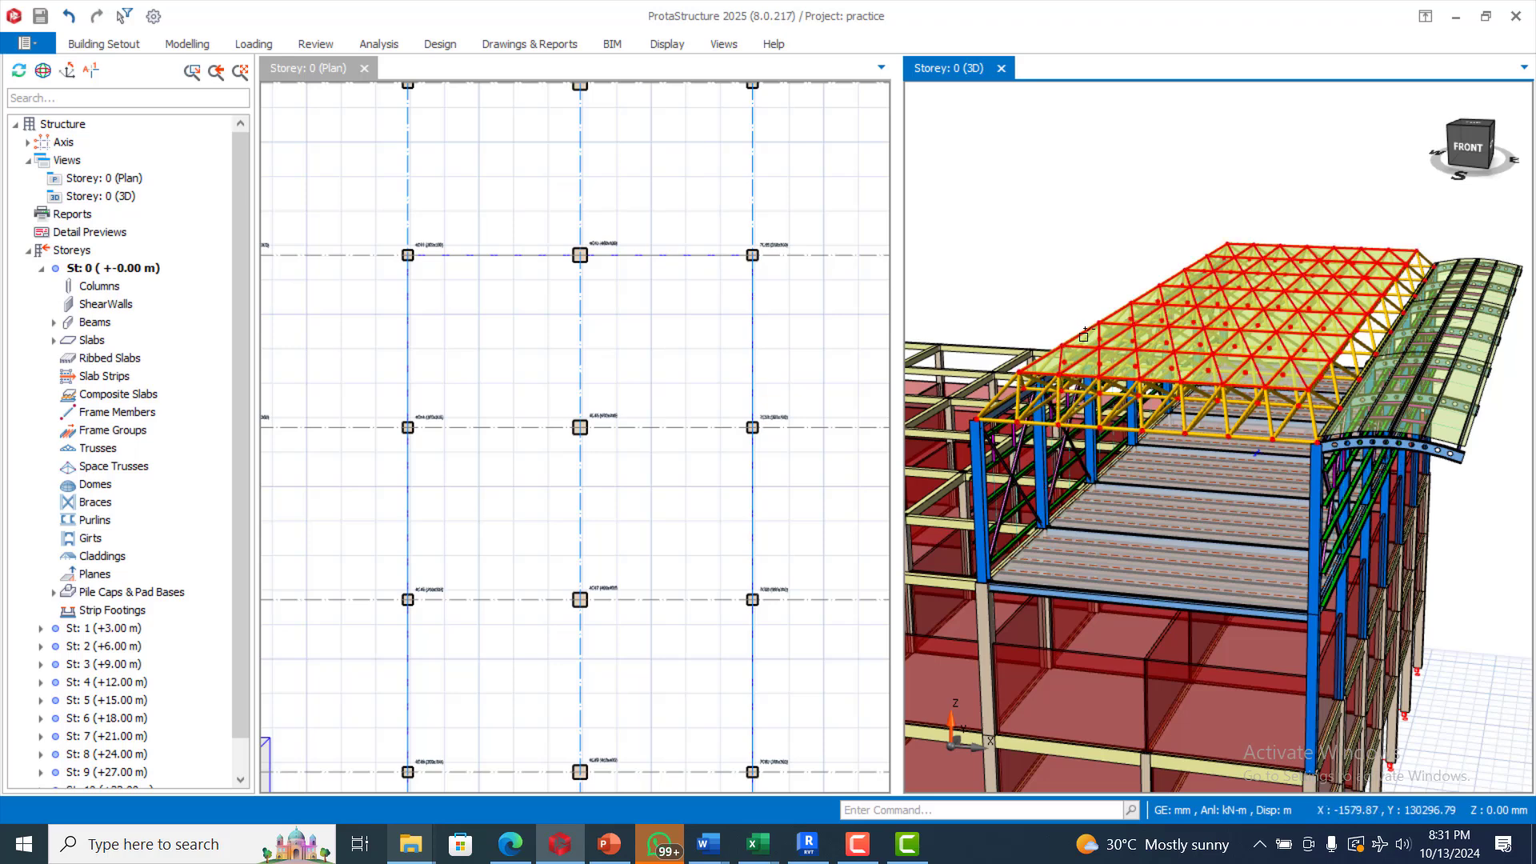
mouse_move(1084, 335)
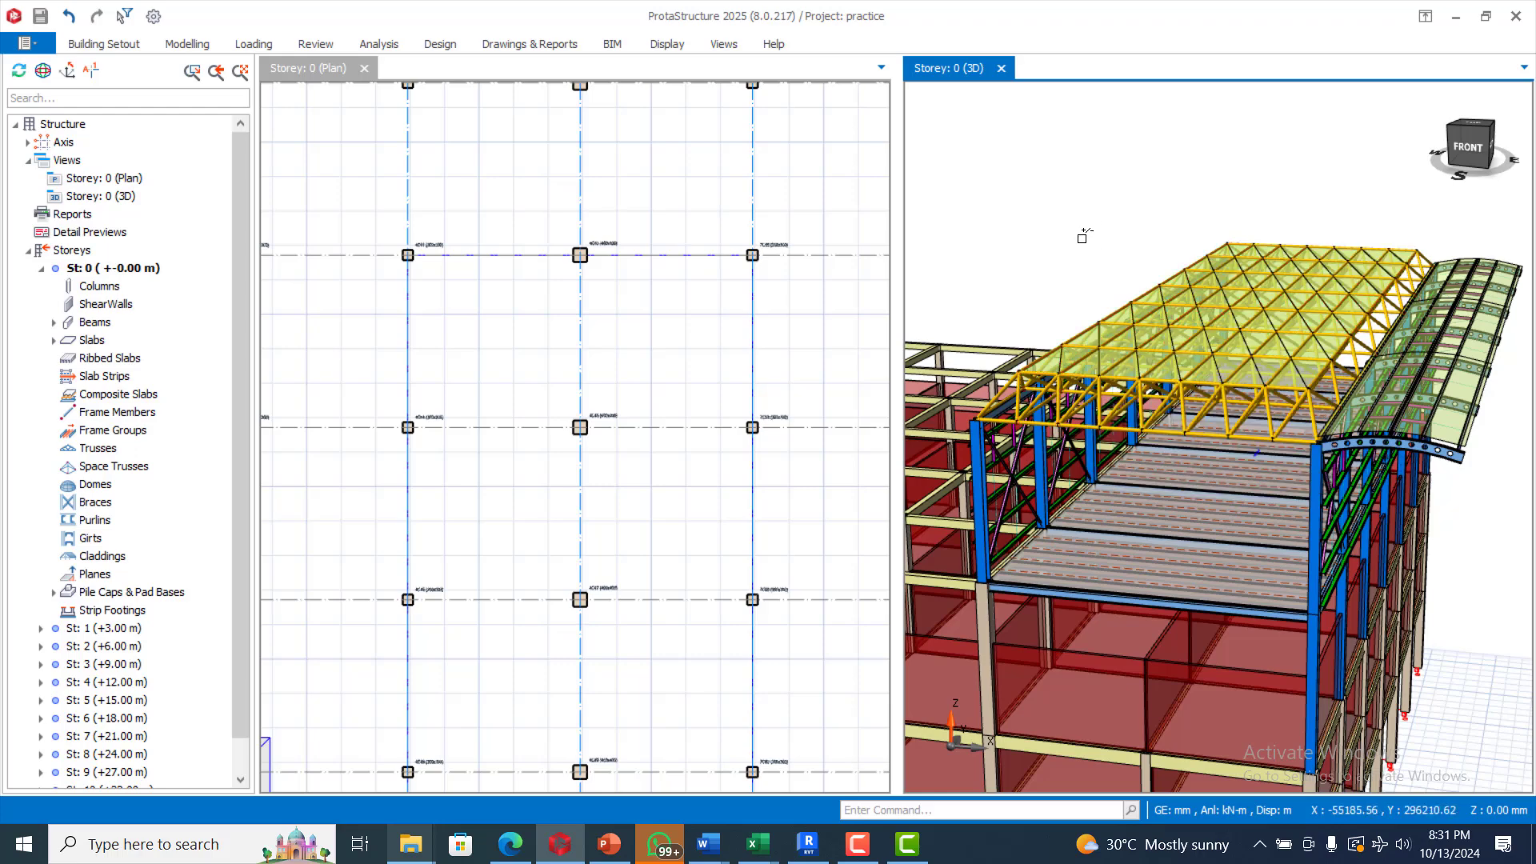
scroll(1278, 221, "up", 3)
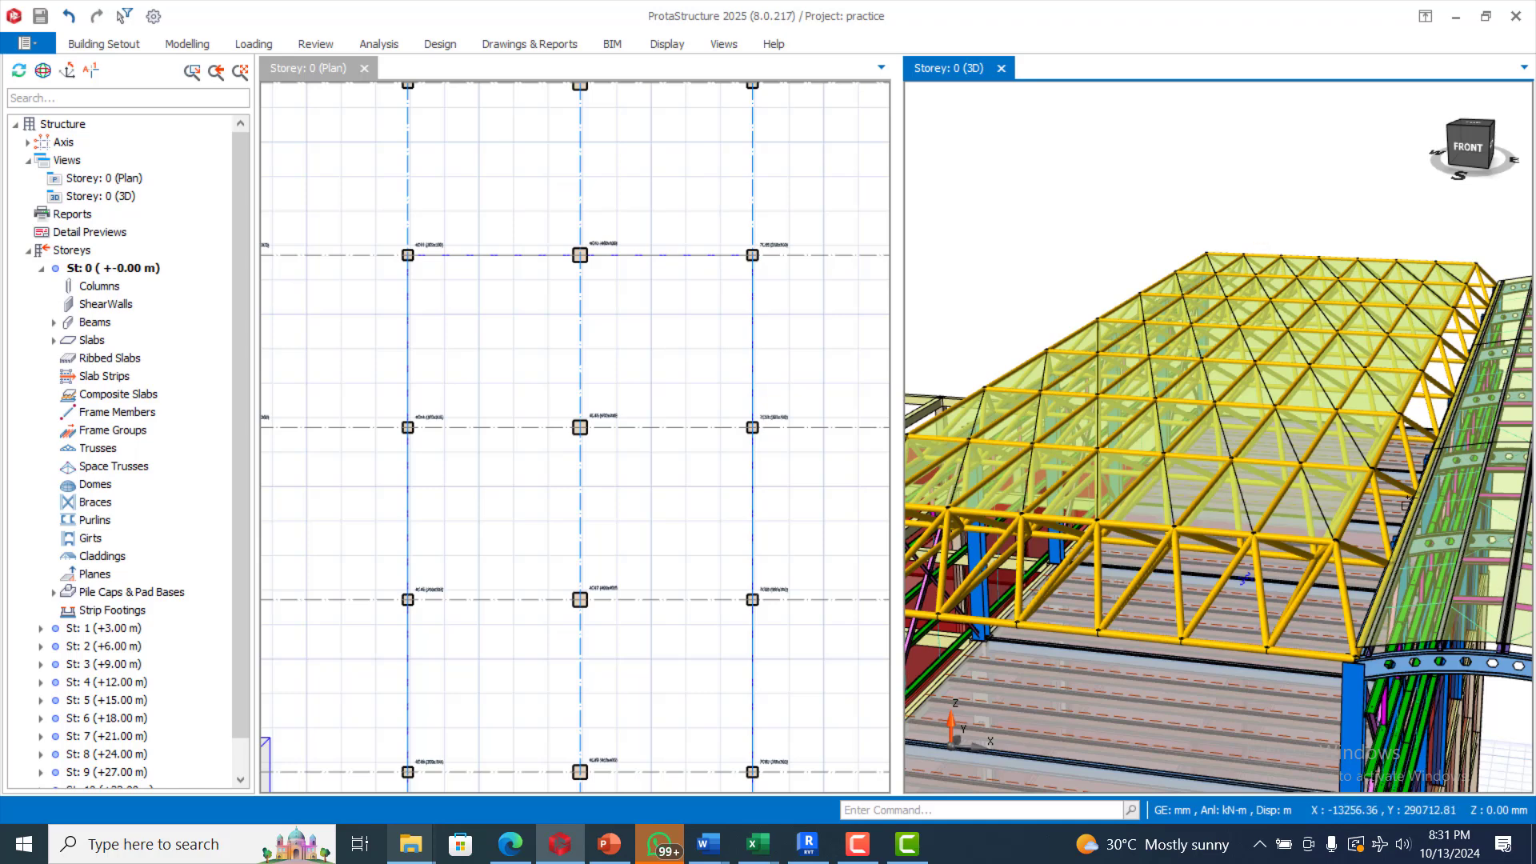
scroll(1165, 596, "down", 2)
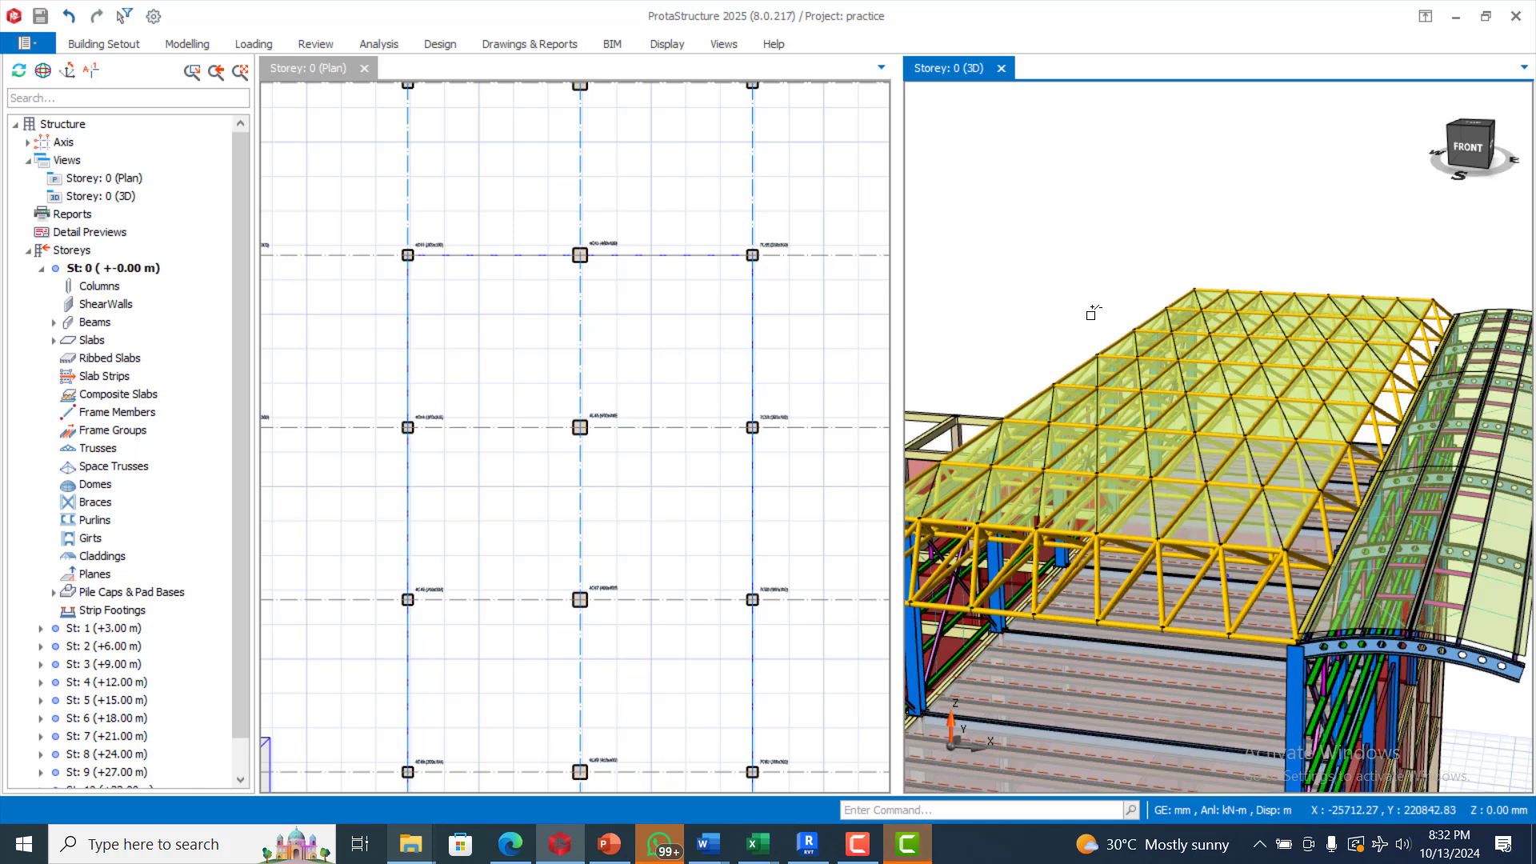
left_click(857, 844)
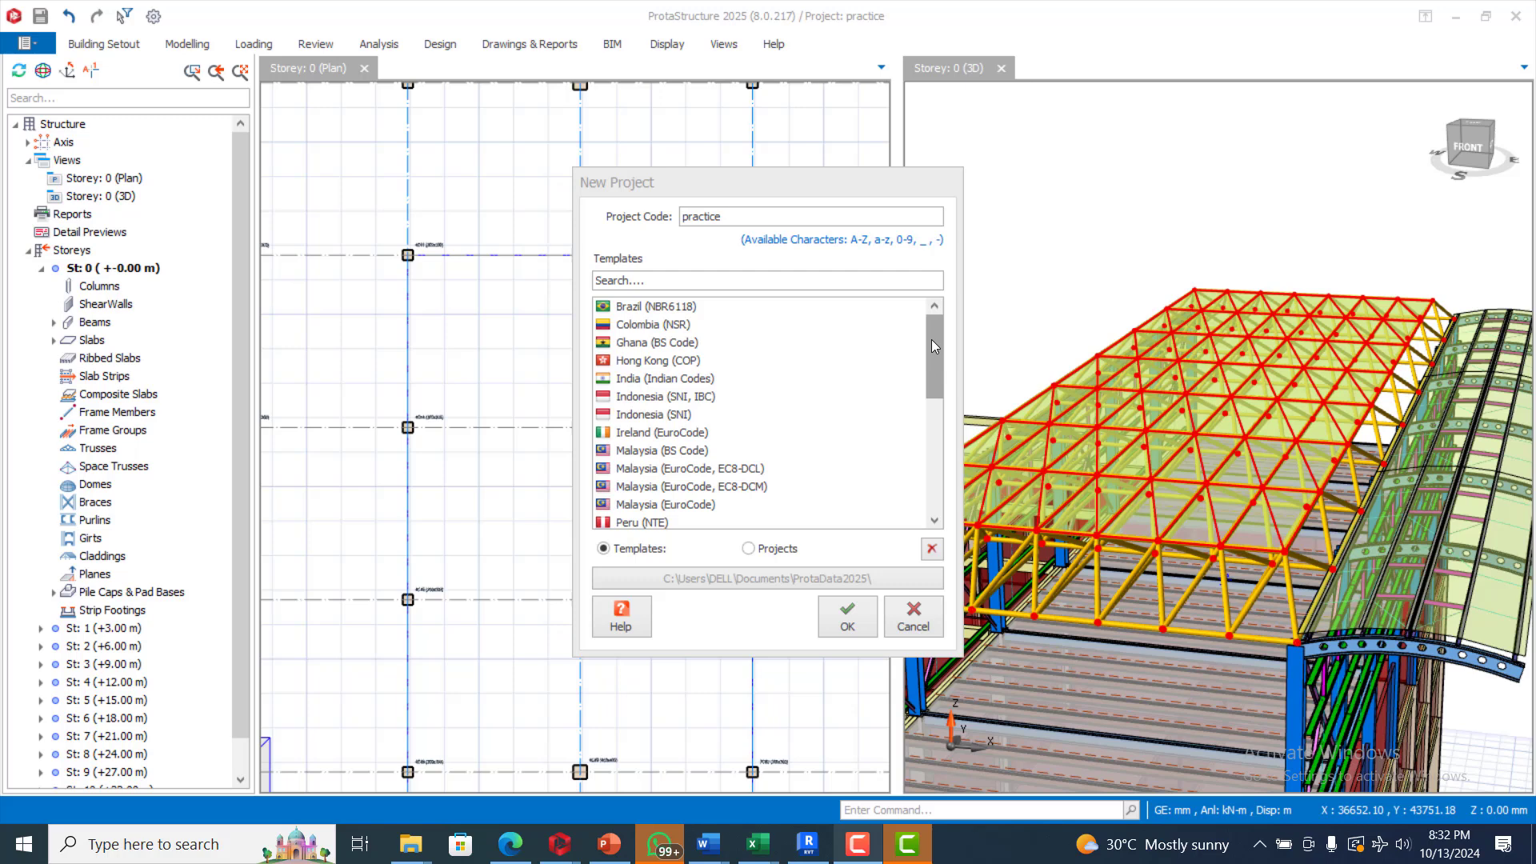
left_click_drag(932, 340, 925, 480)
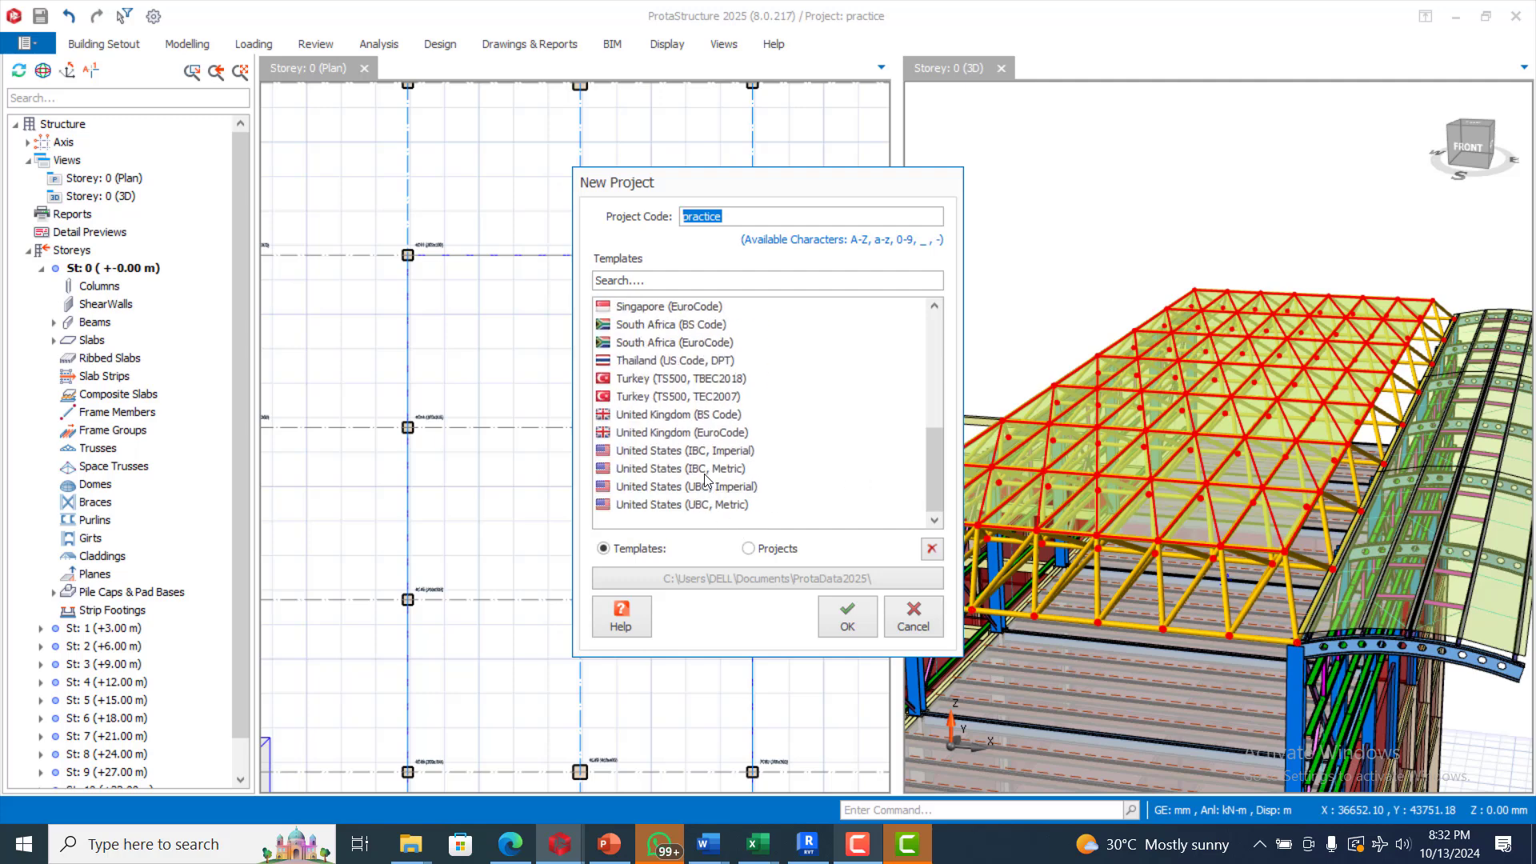
left_click(674, 416)
Step: Set the project code to TRAINING_2025 and create the project
left_click_drag(743, 216, 678, 220)
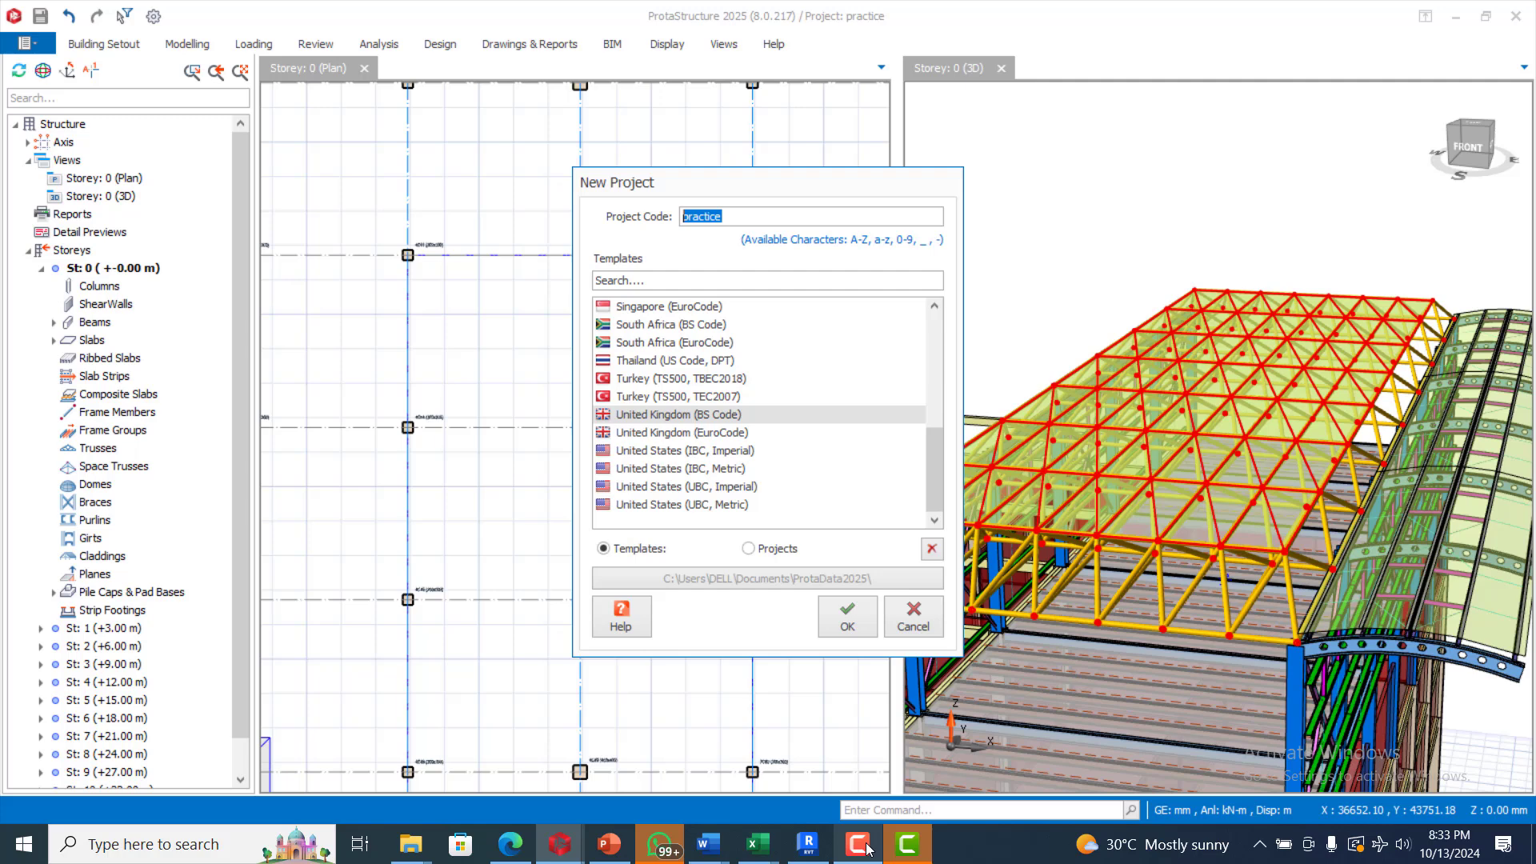
type("T")
type("RAINING_2025")
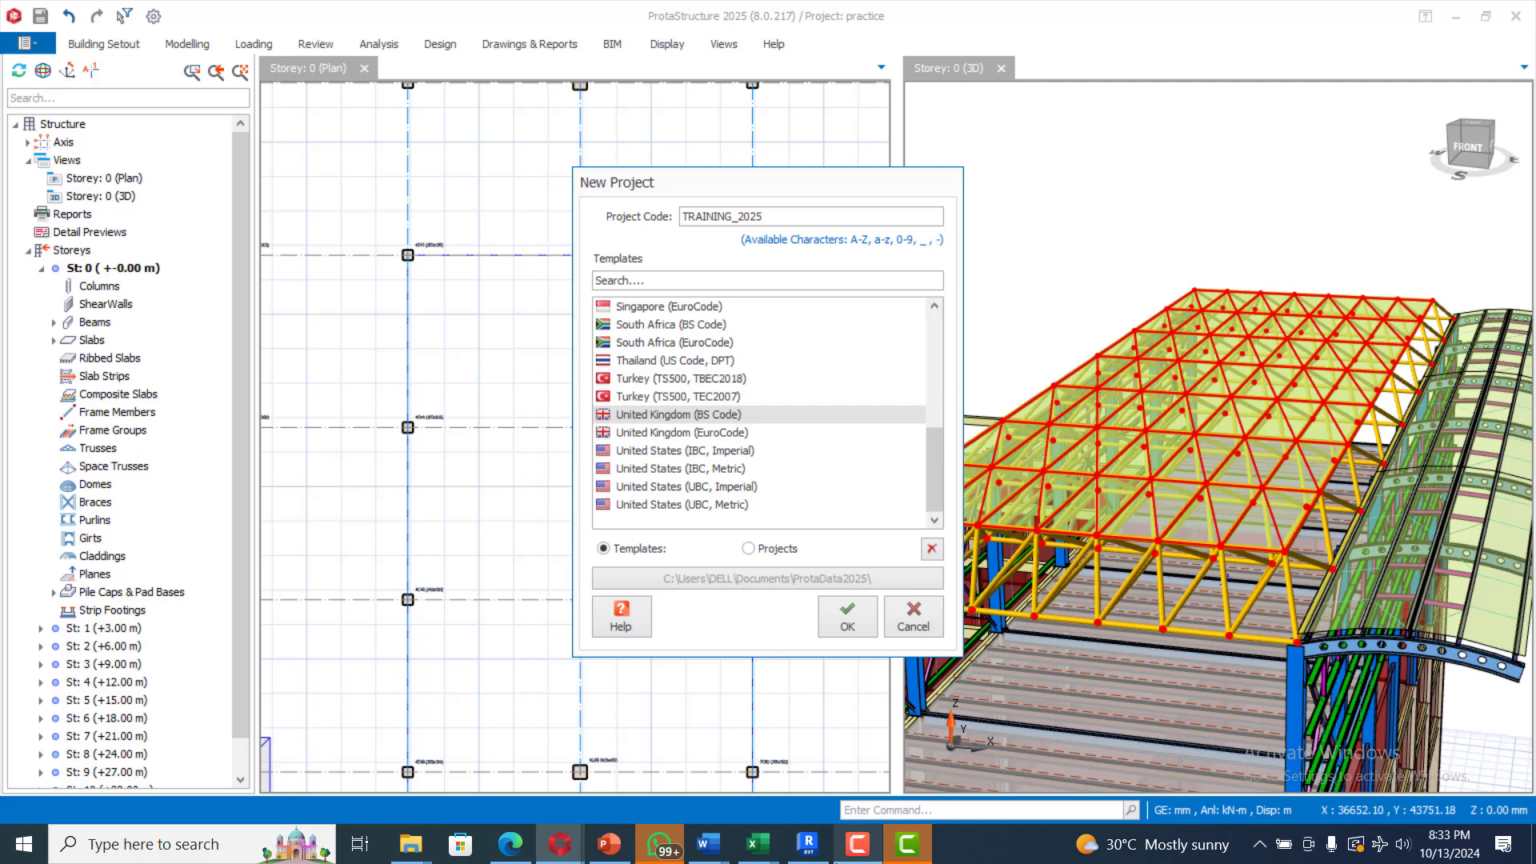
left_click(833, 635)
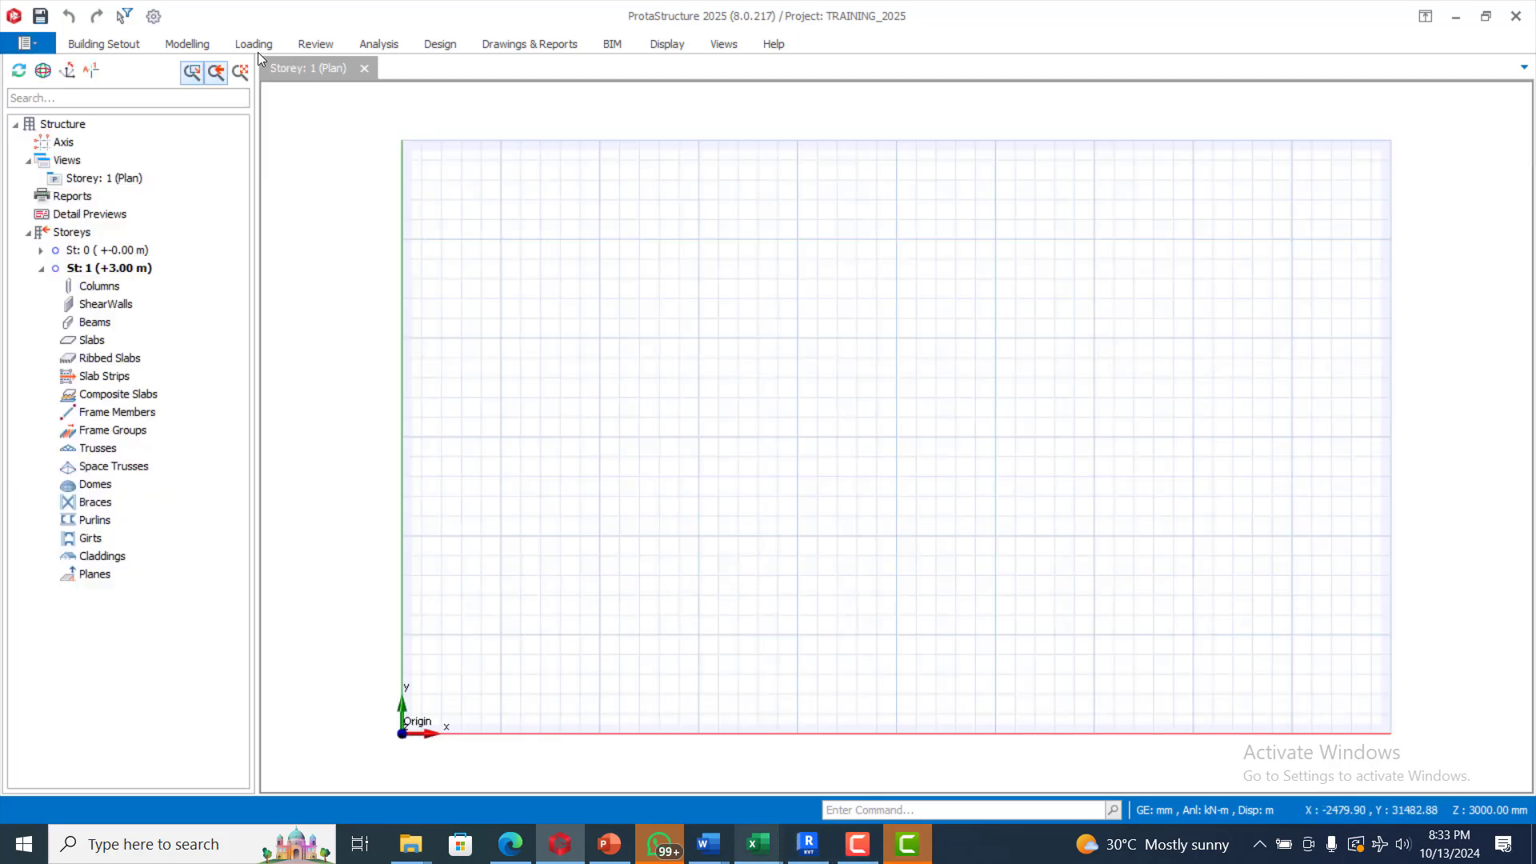
Step: Generate an orthogonal grid, axes A–E by 1–5, at 5000 mm spacing from a picked reference point
left_click(172, 48)
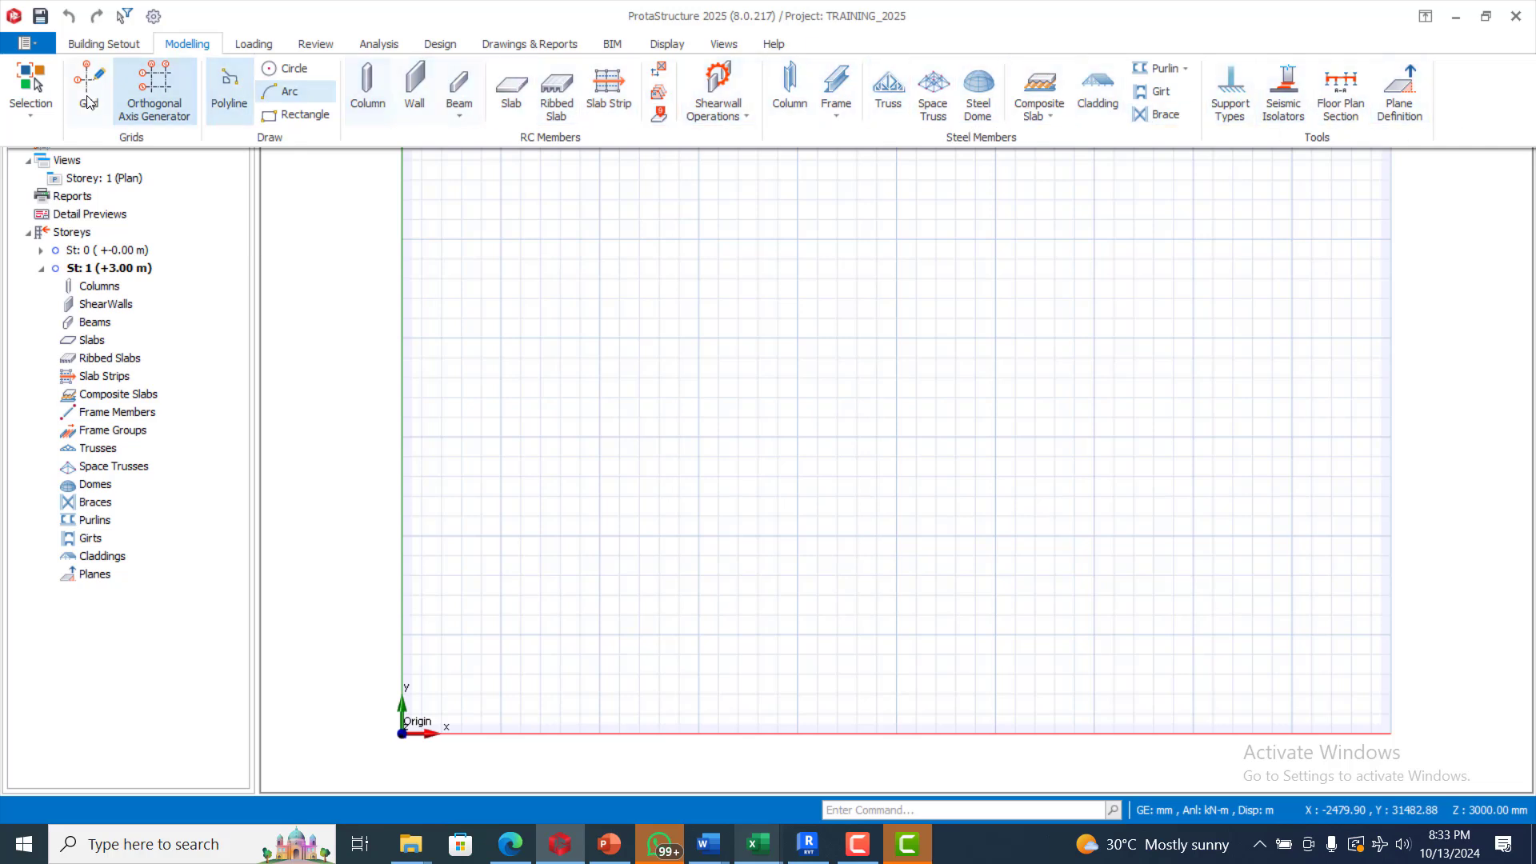
left_click(152, 88)
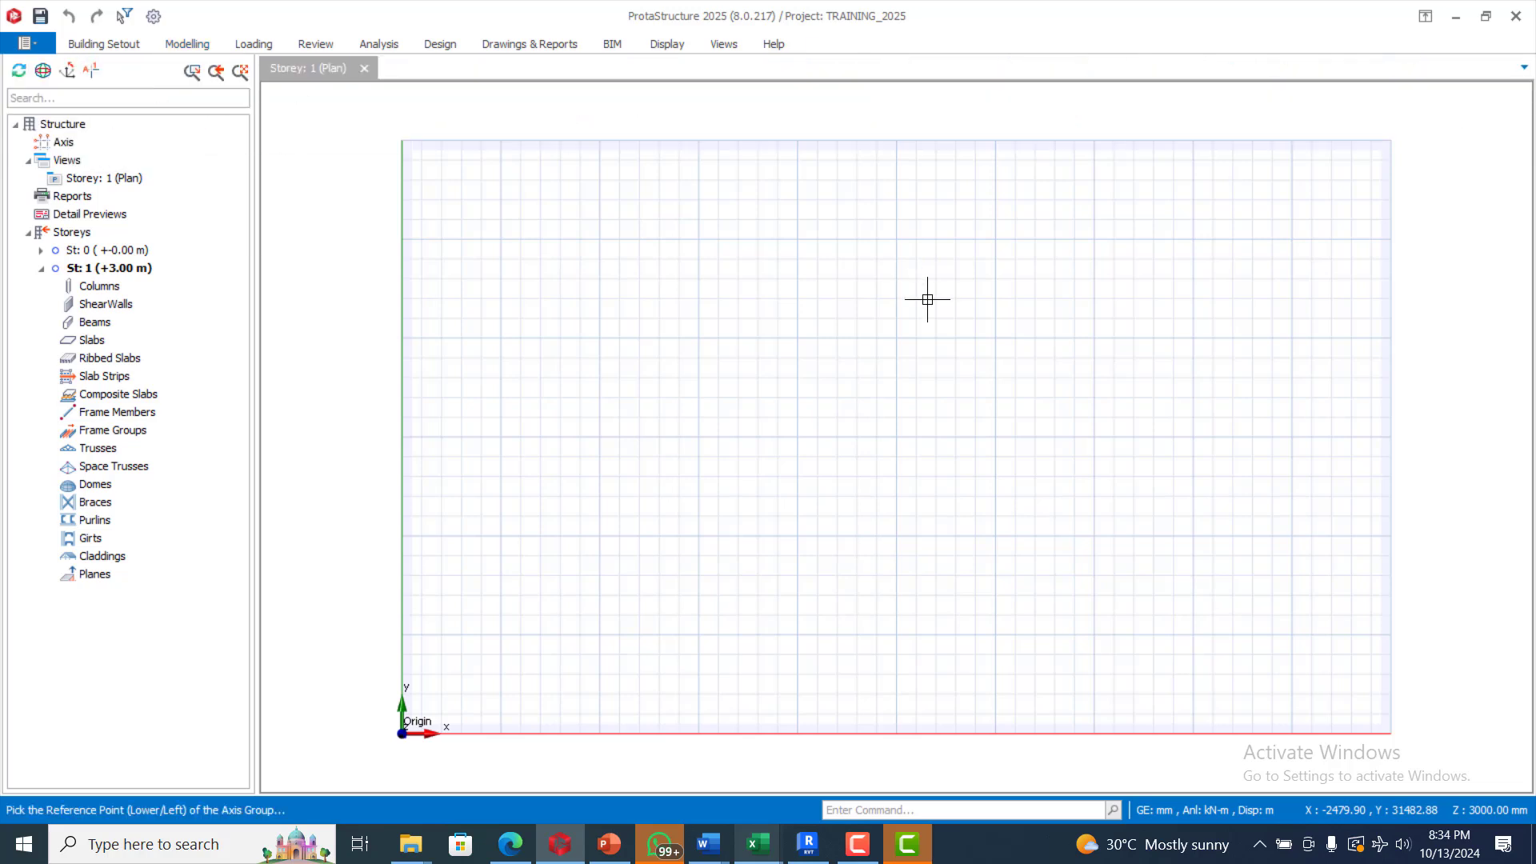
left_click(784, 389)
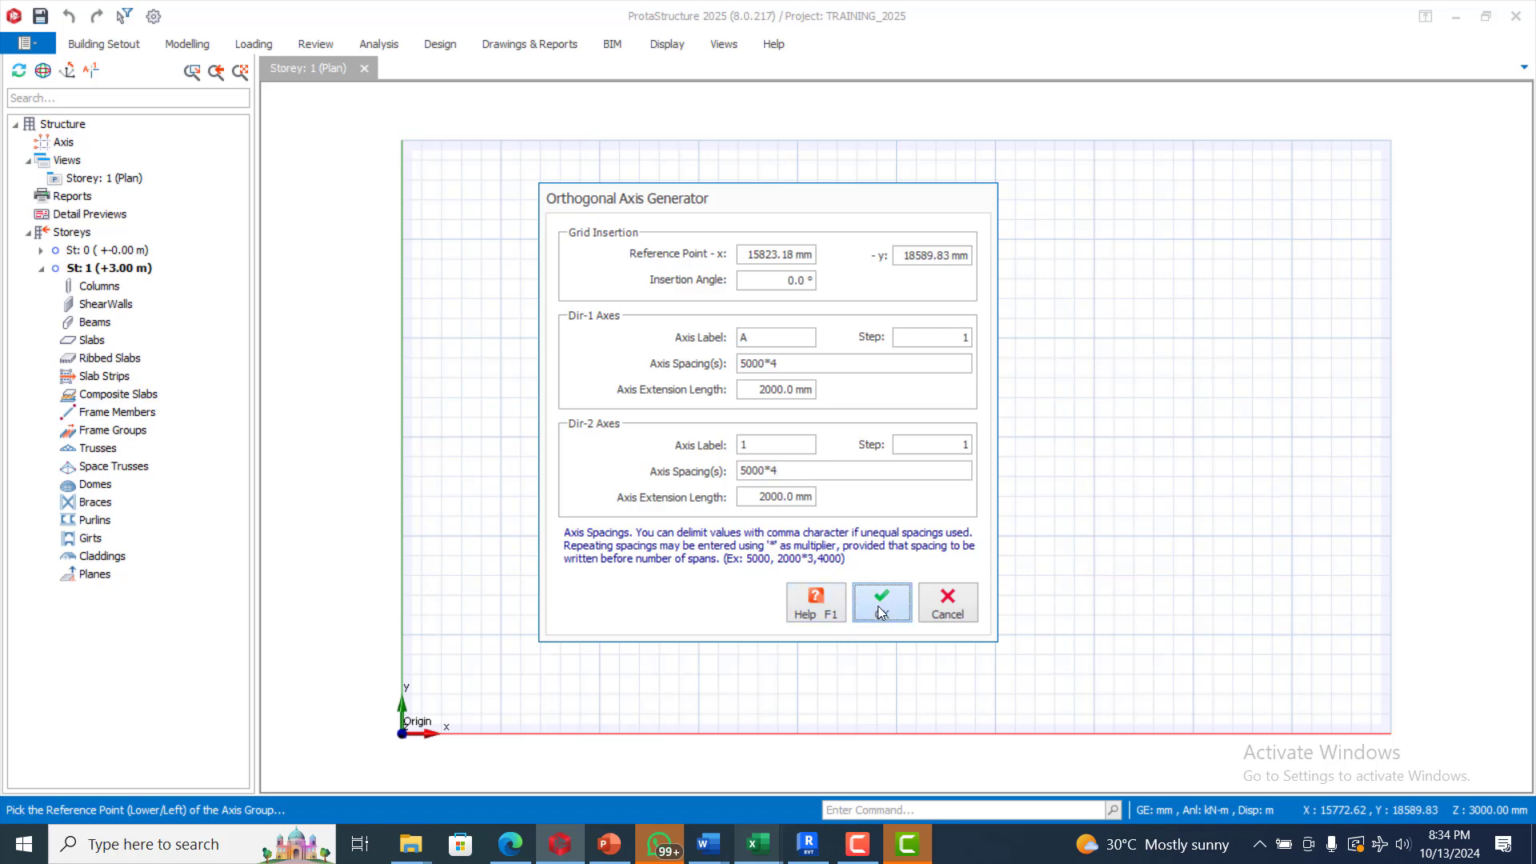
left_click(879, 610)
Step: Start the column tool with b1 set to 450 mm and b2 to 300 mm
scroll(878, 611, "down", 5)
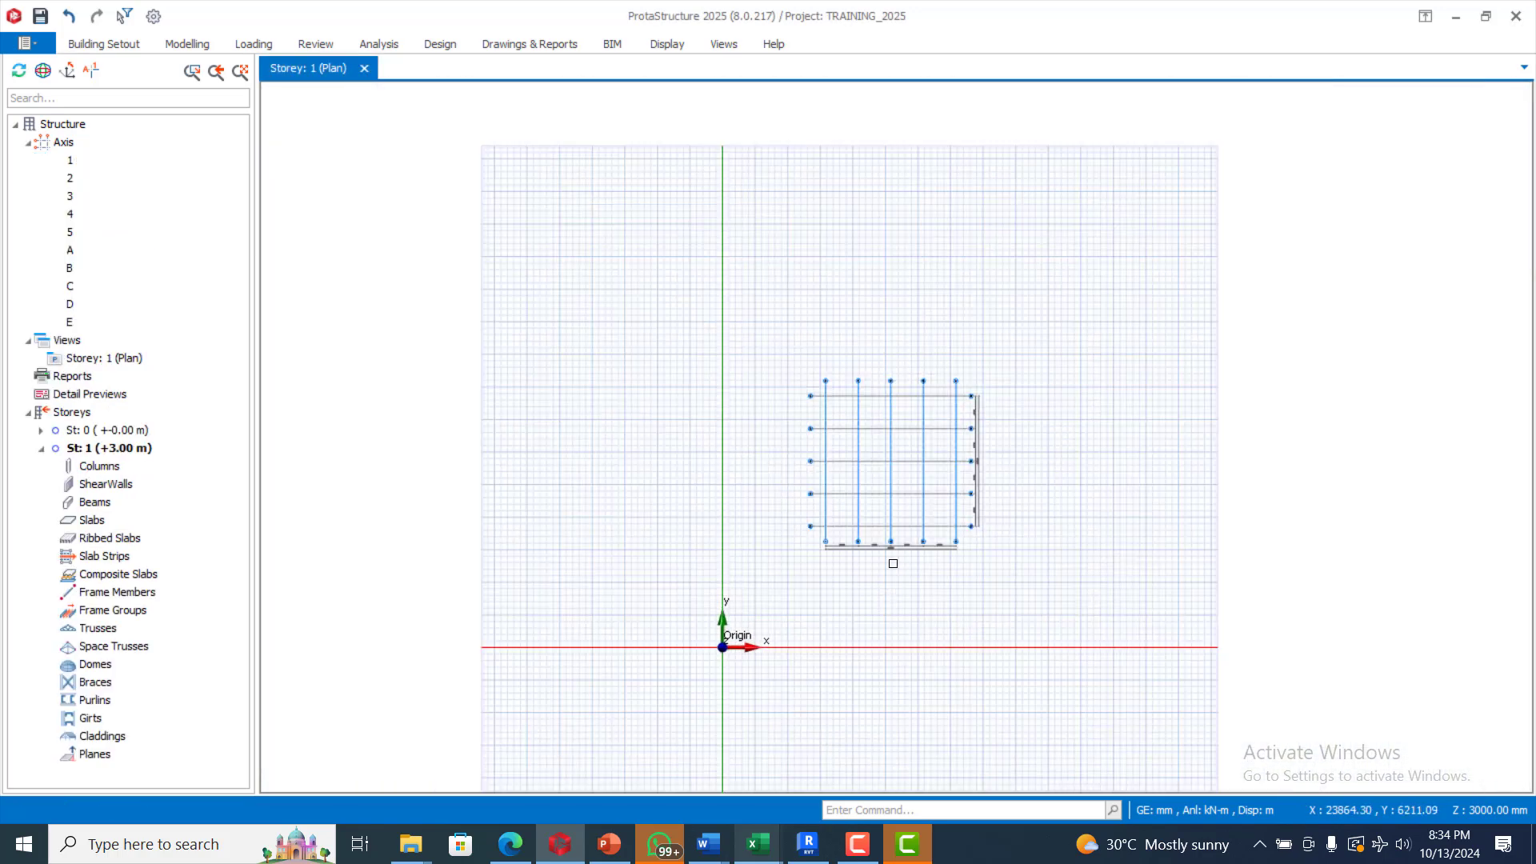
scroll(975, 467, "up", 5)
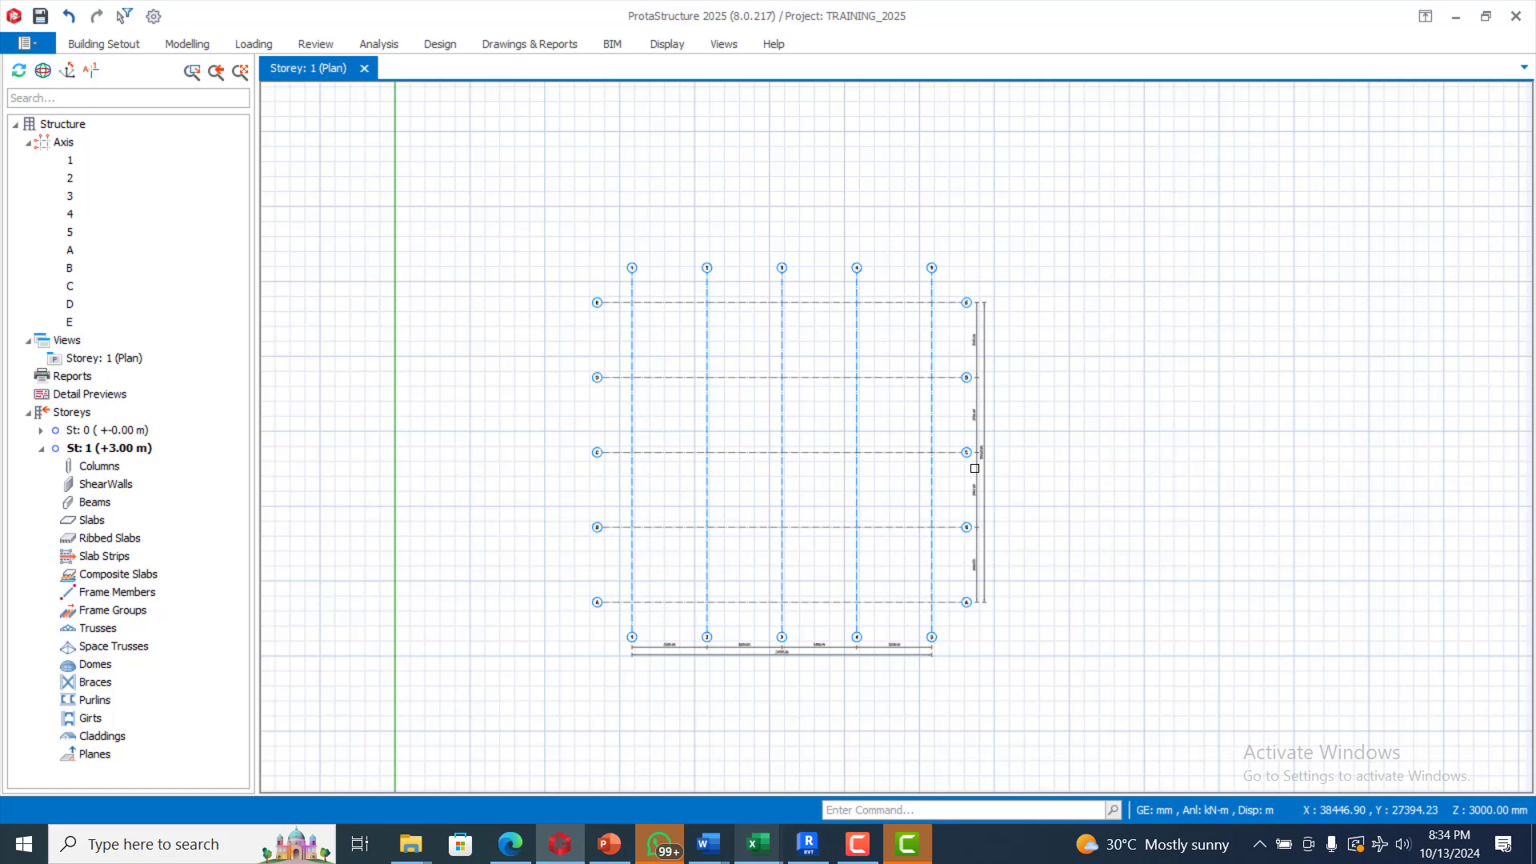
left_click(192, 44)
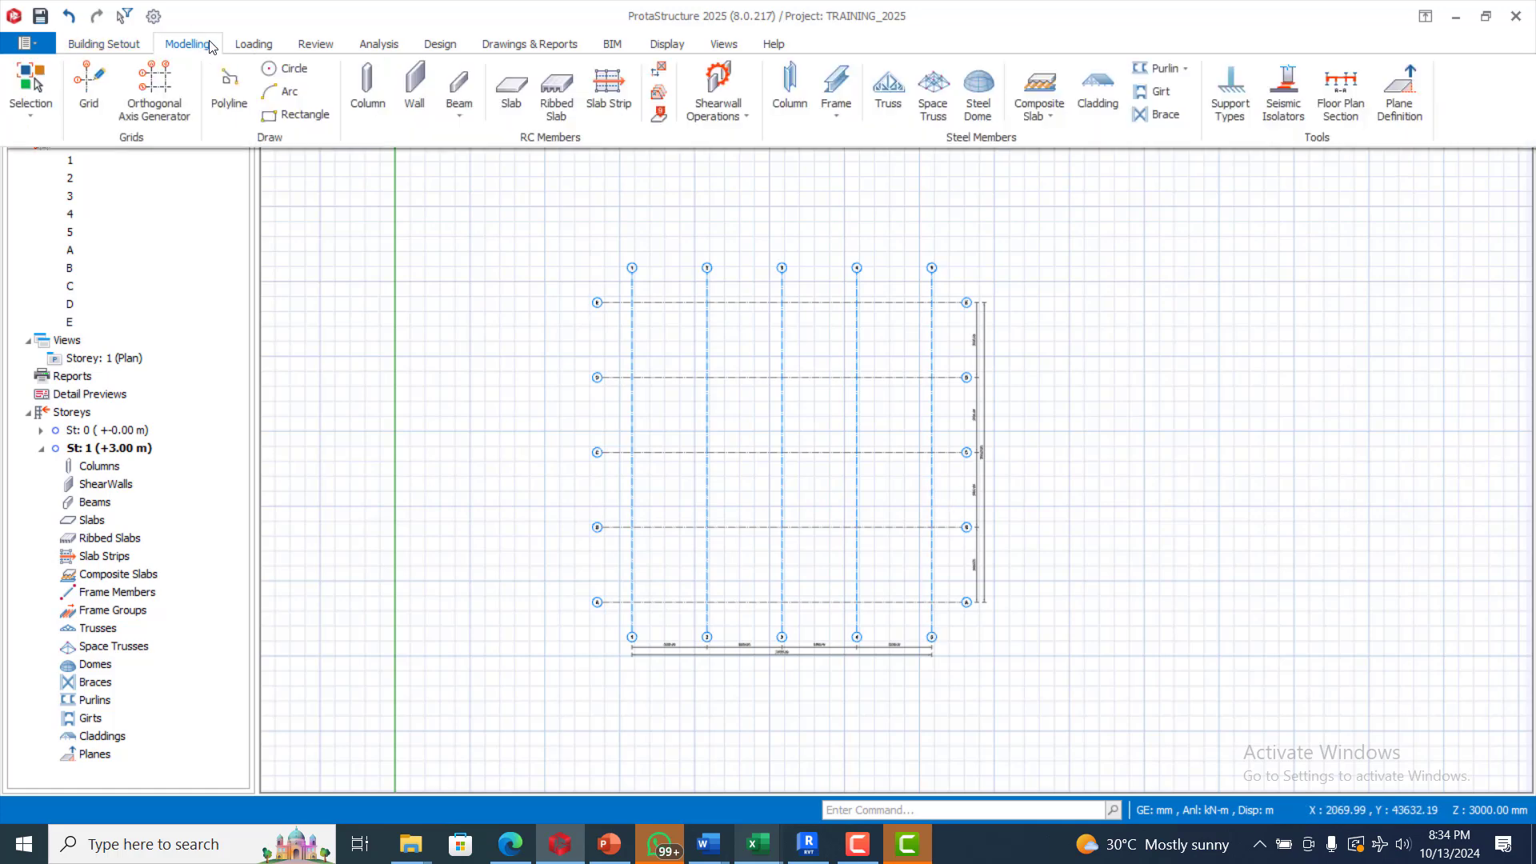
left_click(365, 84)
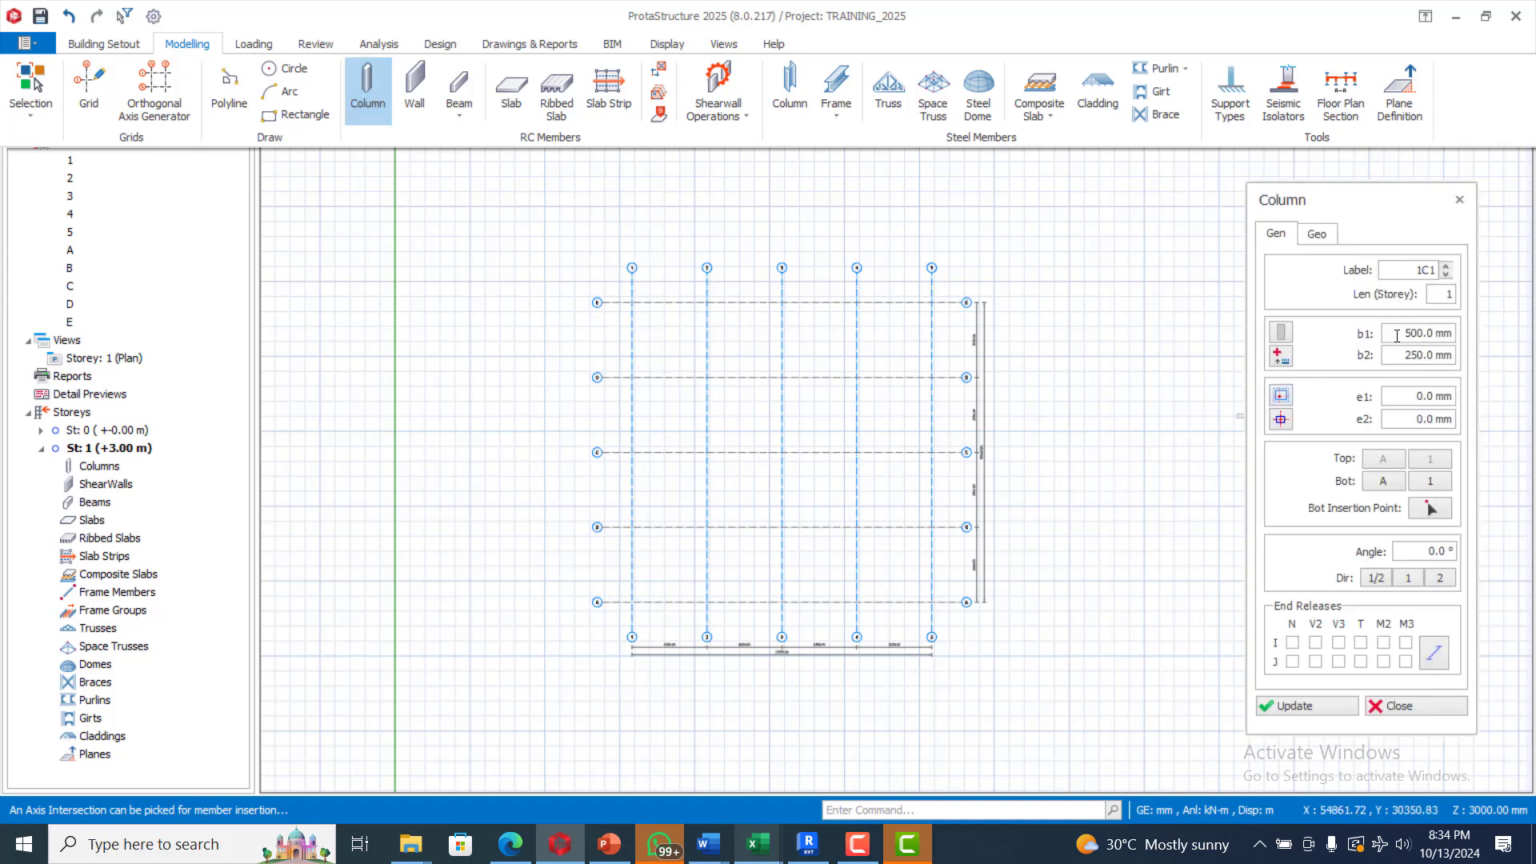
double_click(1424, 336)
type("4")
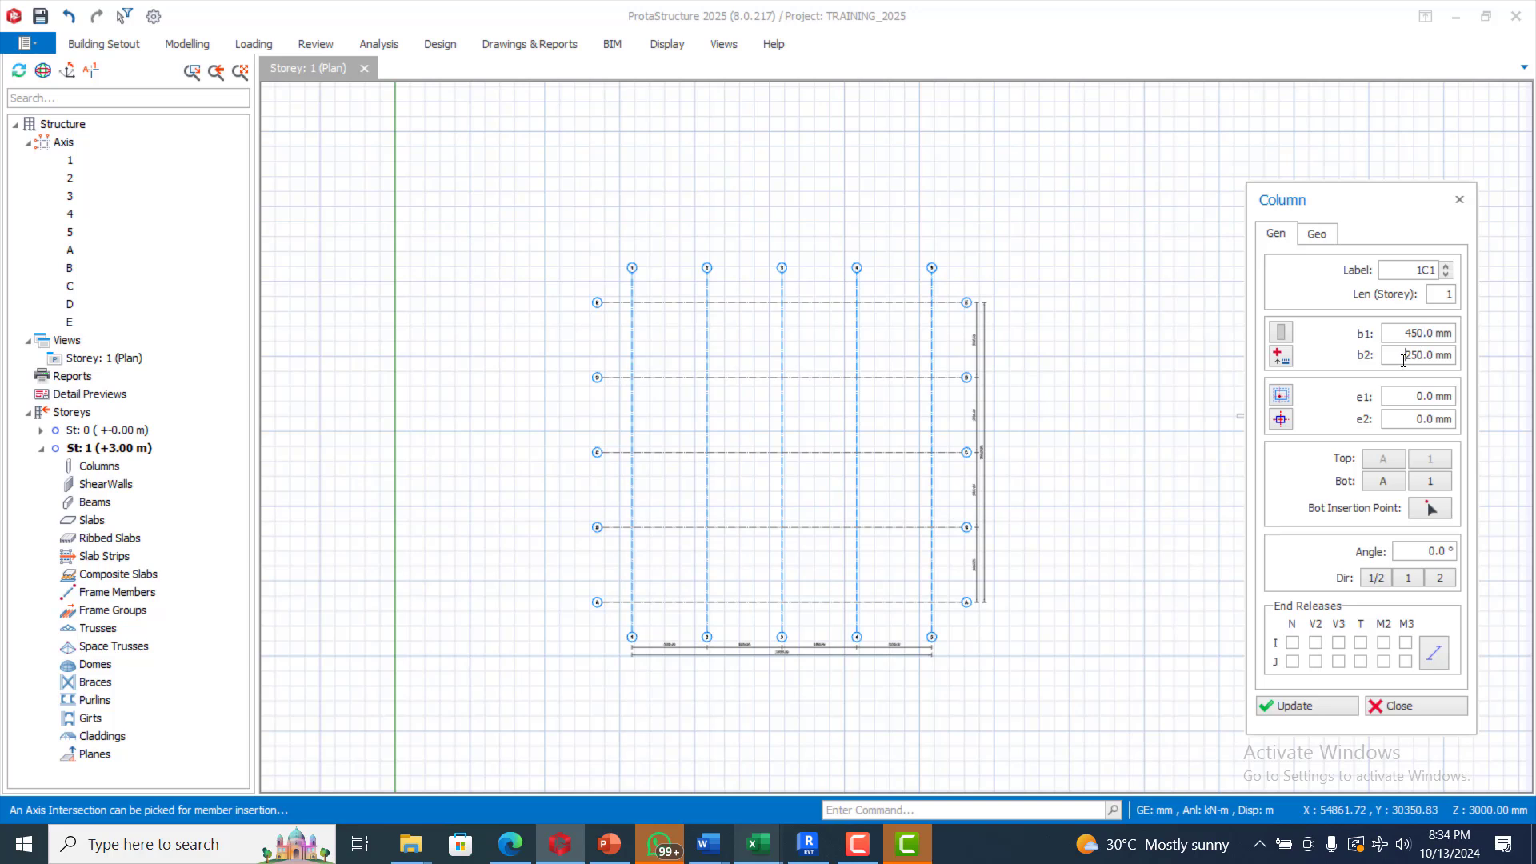
left_click_drag(1404, 360, 1422, 360)
type("30")
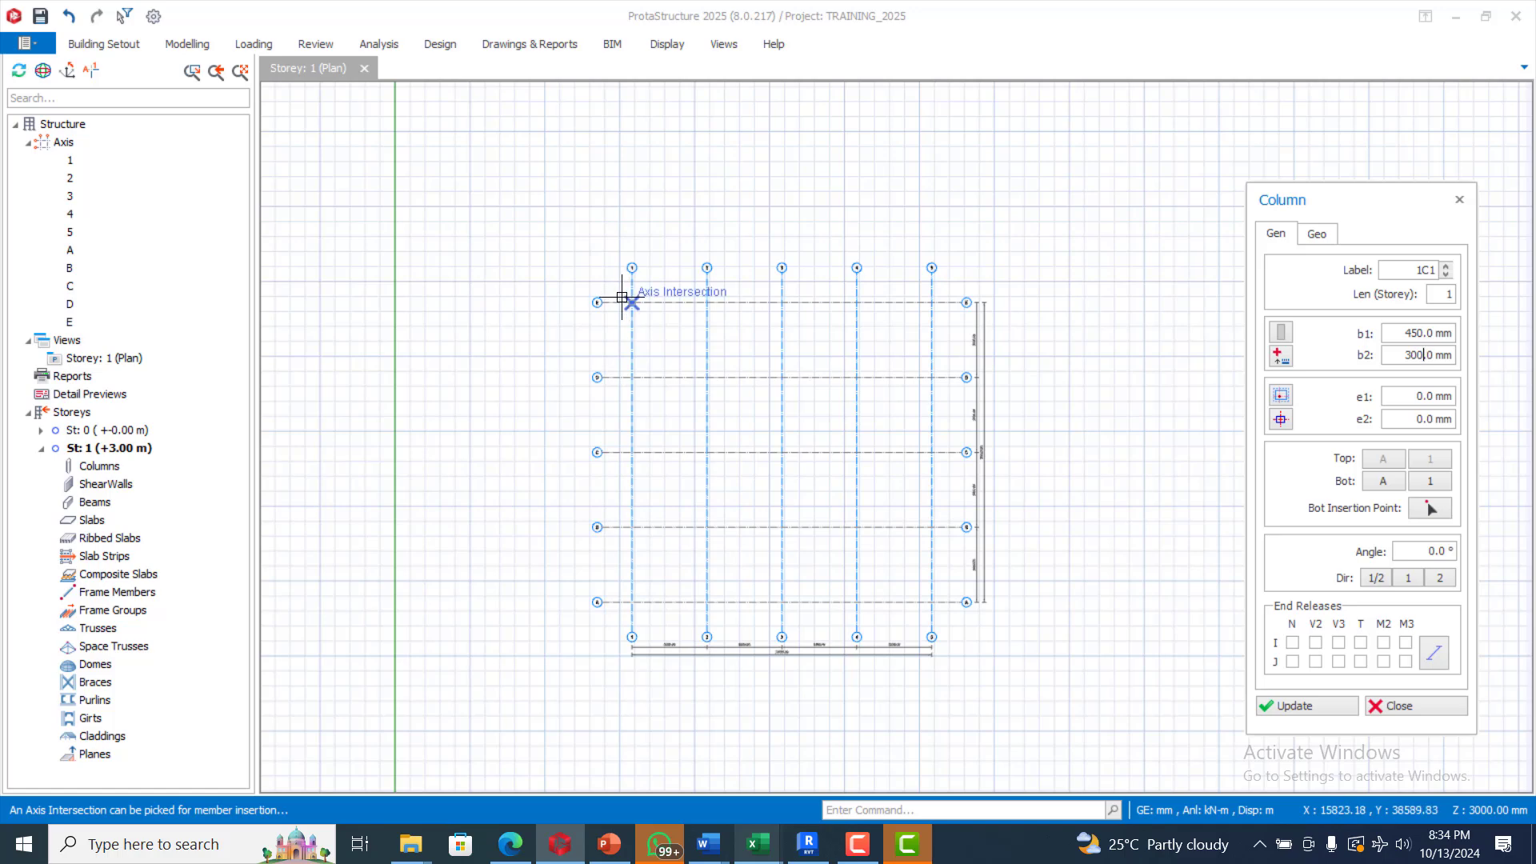
Step: Insert fifteen columns at the intersections of axes 1–3 with rows A–E
scroll(618, 298, "up", 2)
scroll(617, 291, "down", 1)
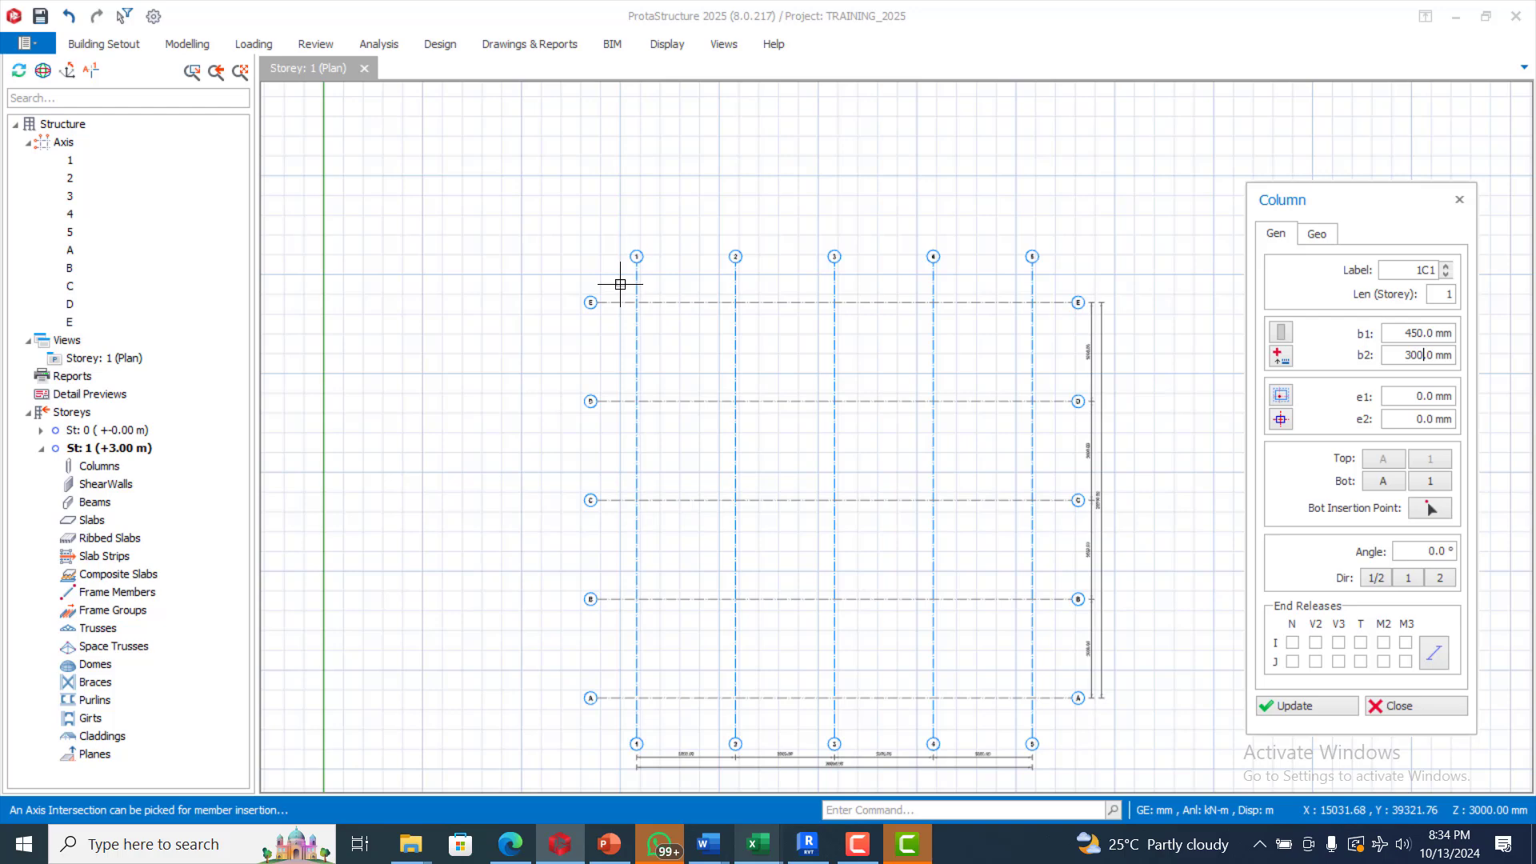
scroll(635, 304, "up", 1)
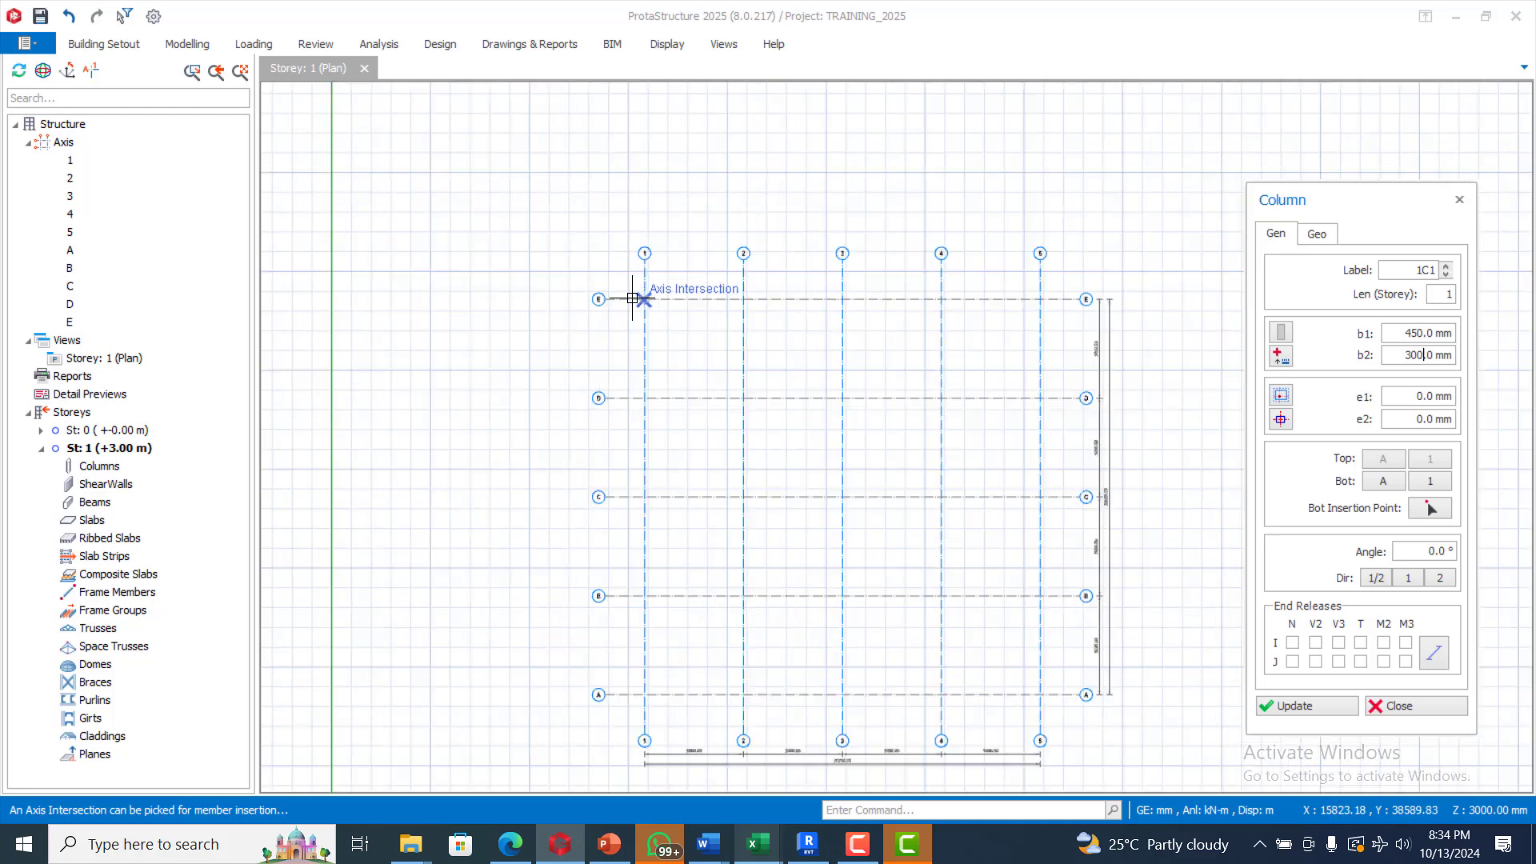
left_click_drag(630, 286, 898, 712)
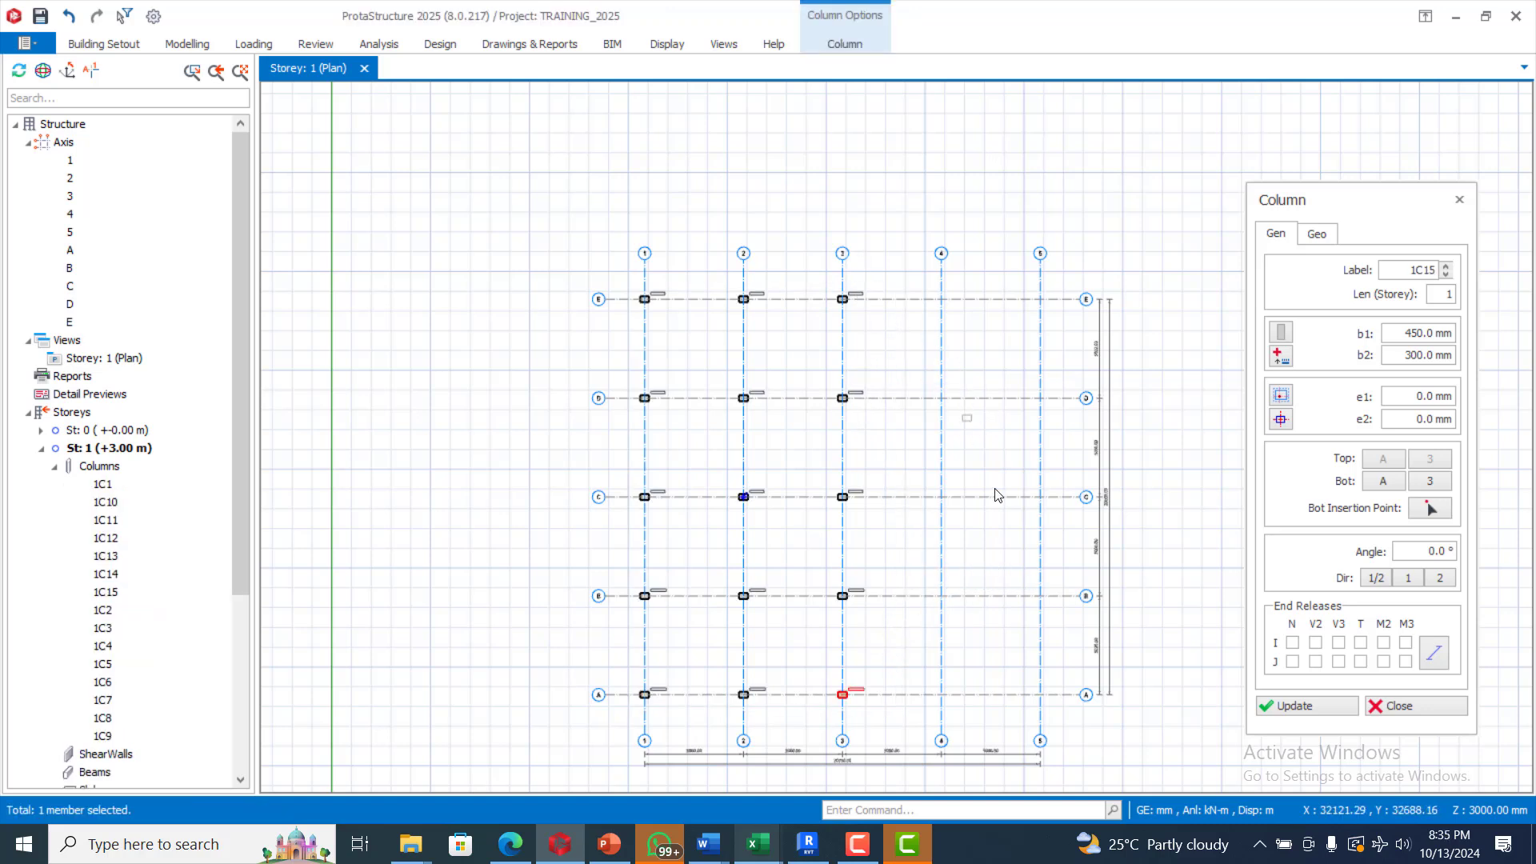
key("Escape")
scroll(999, 506, "down", 1)
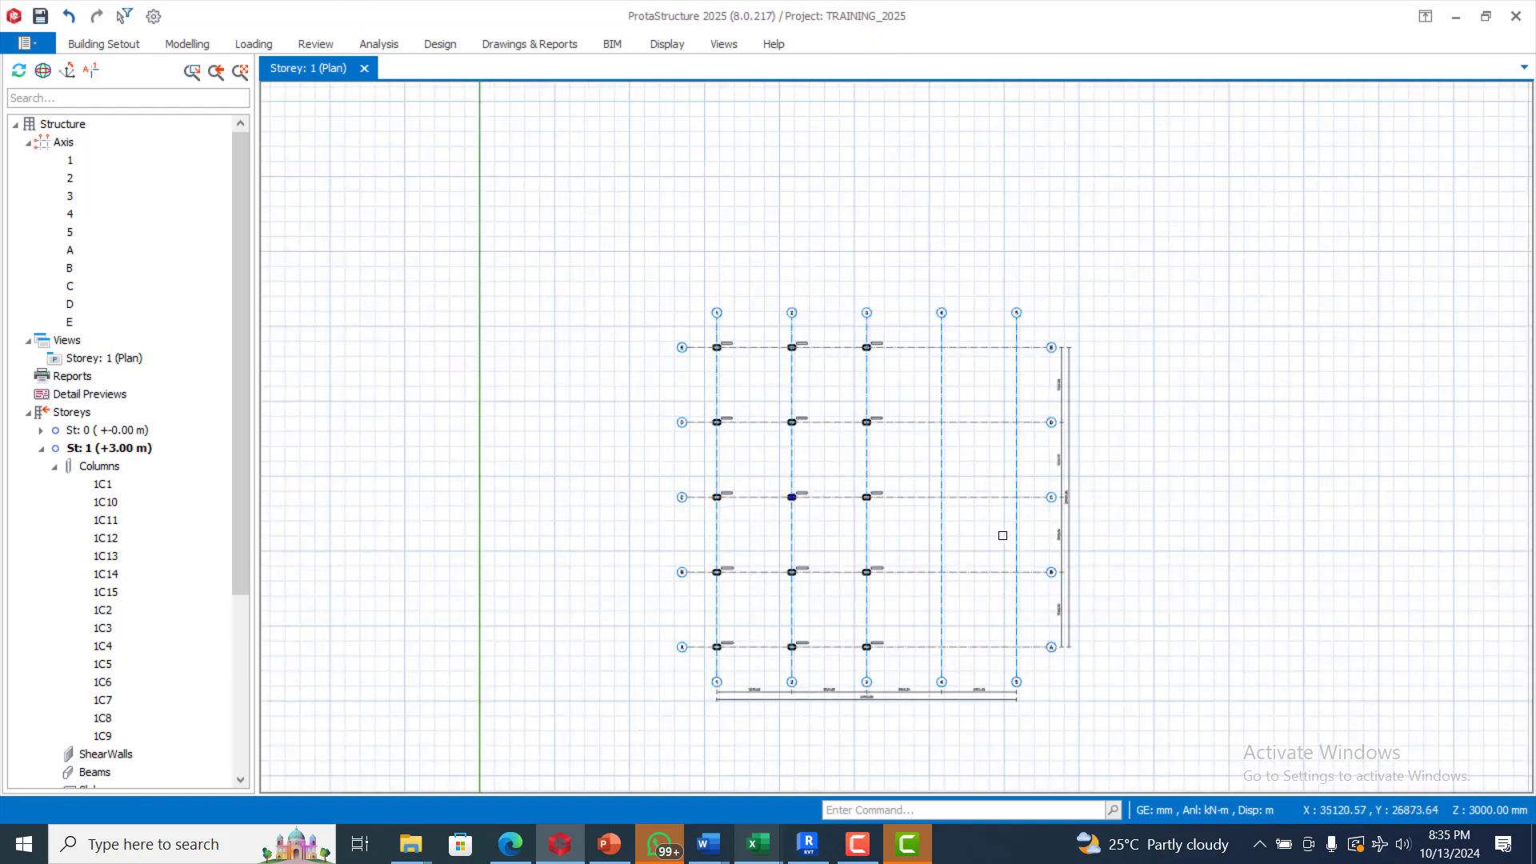
scroll(997, 516, "up", 1)
Step: Offset axis E by 5000 mm to create the new axis F
scroll(760, 480, "down", 1)
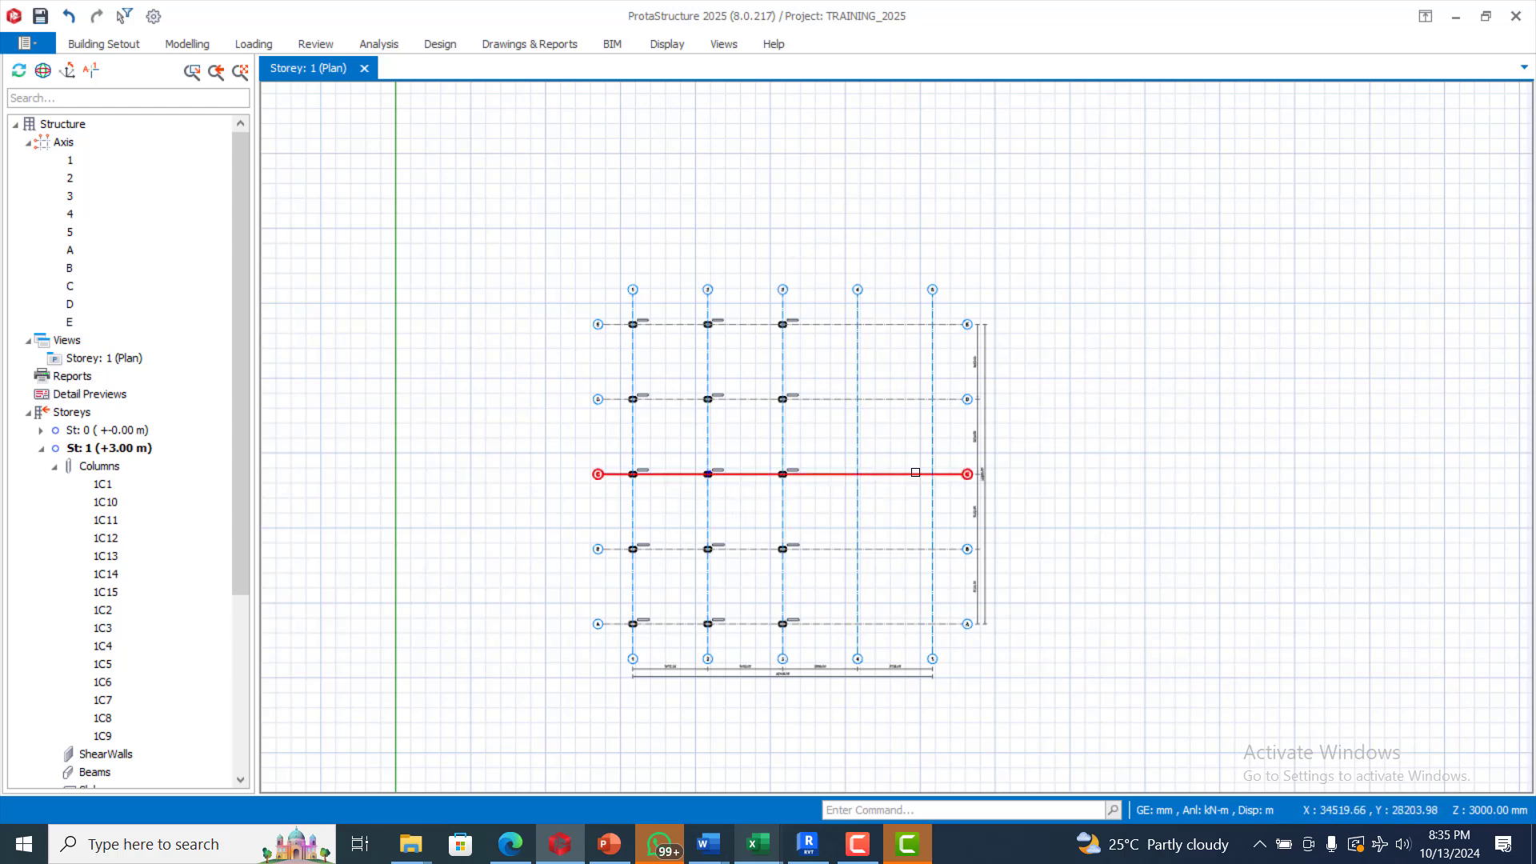
right_click(812, 327)
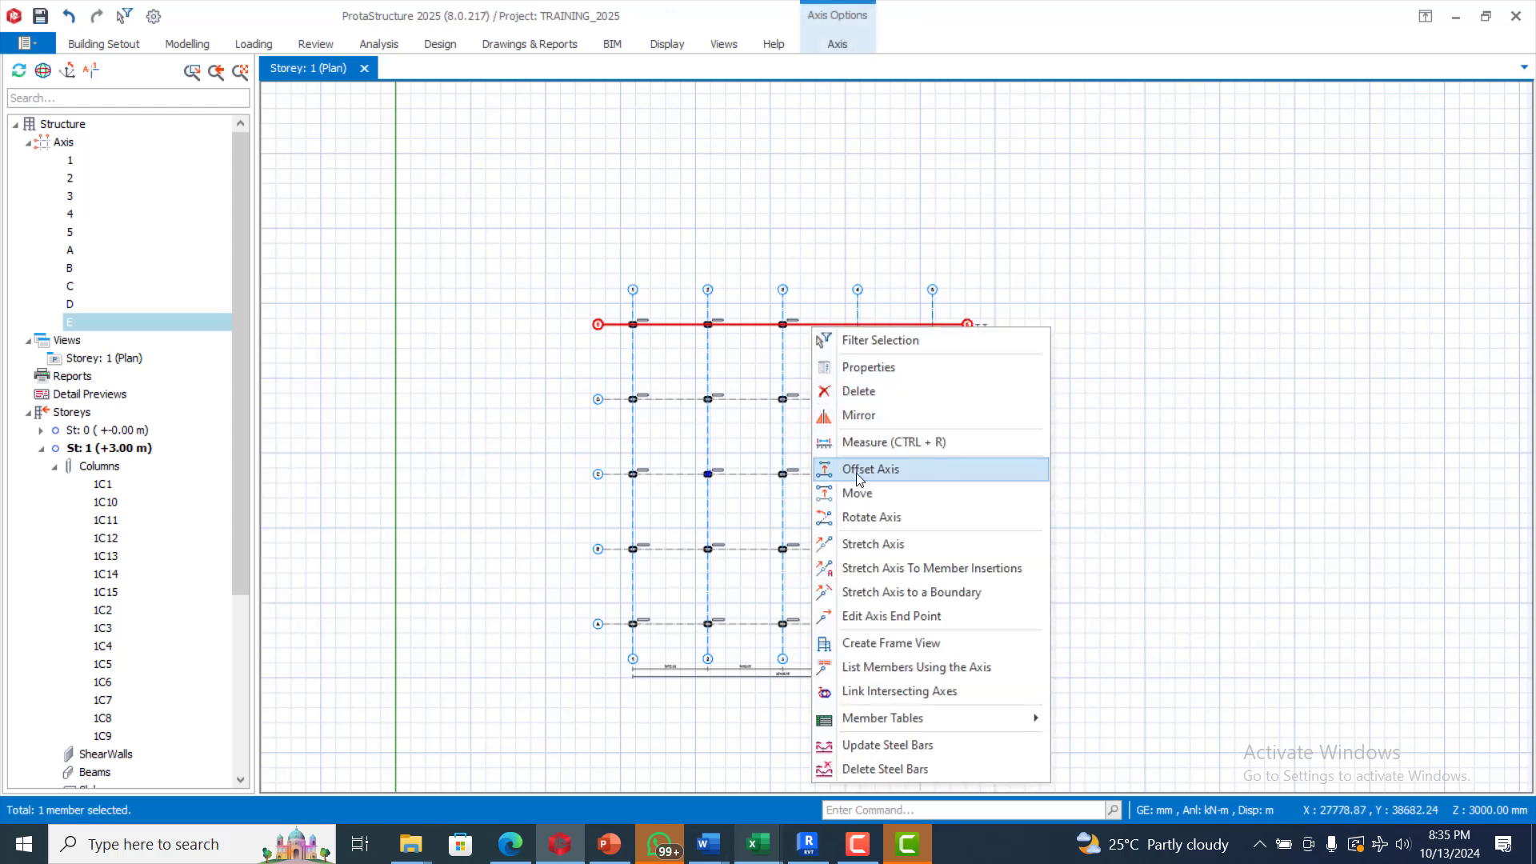
left_click(862, 468)
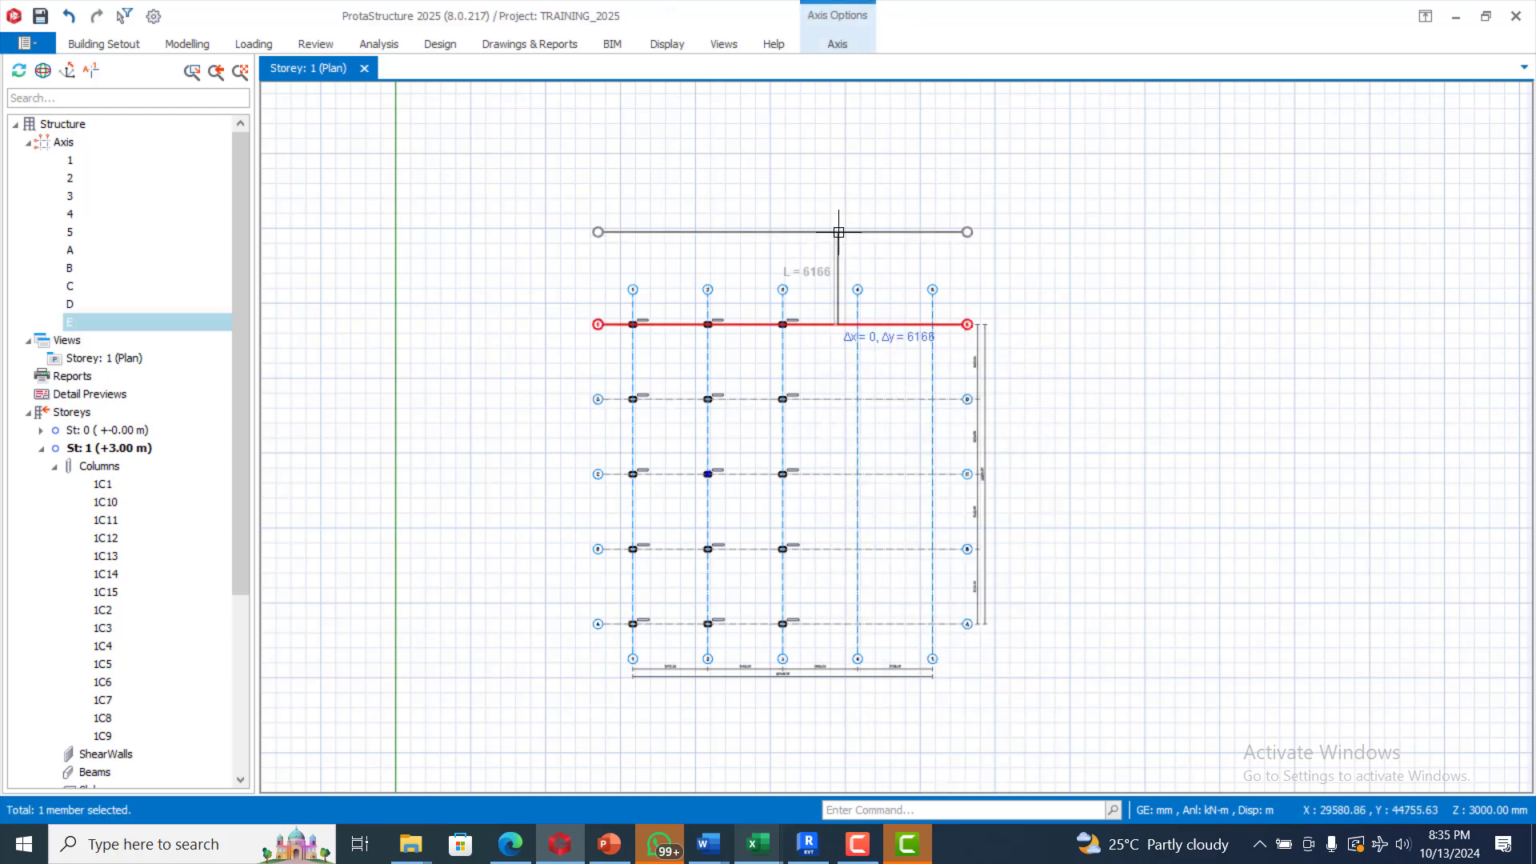
key("Tab")
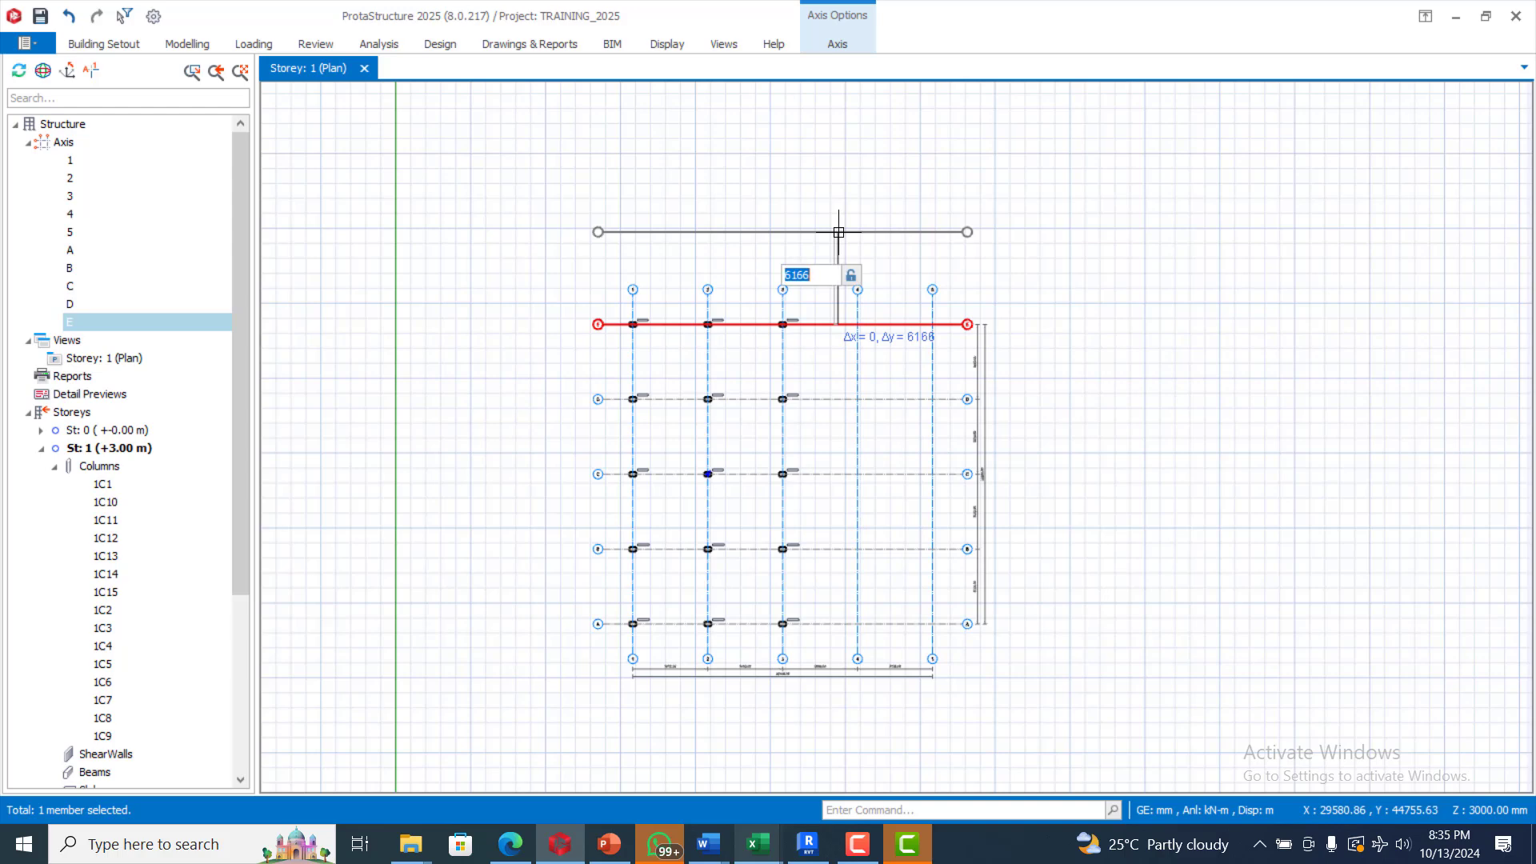
type("5000")
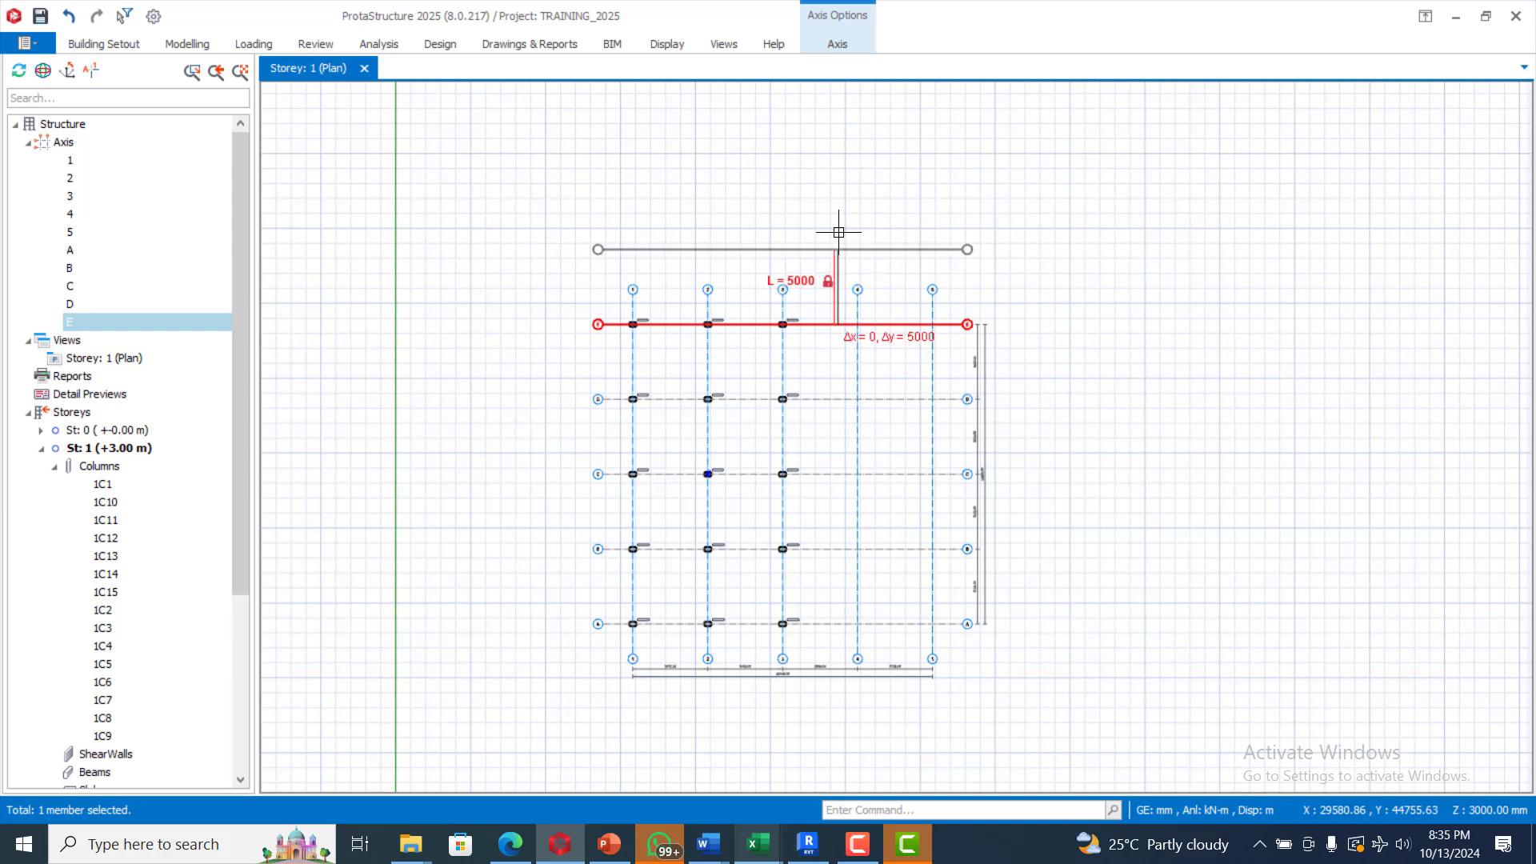
key("Return")
key("Escape")
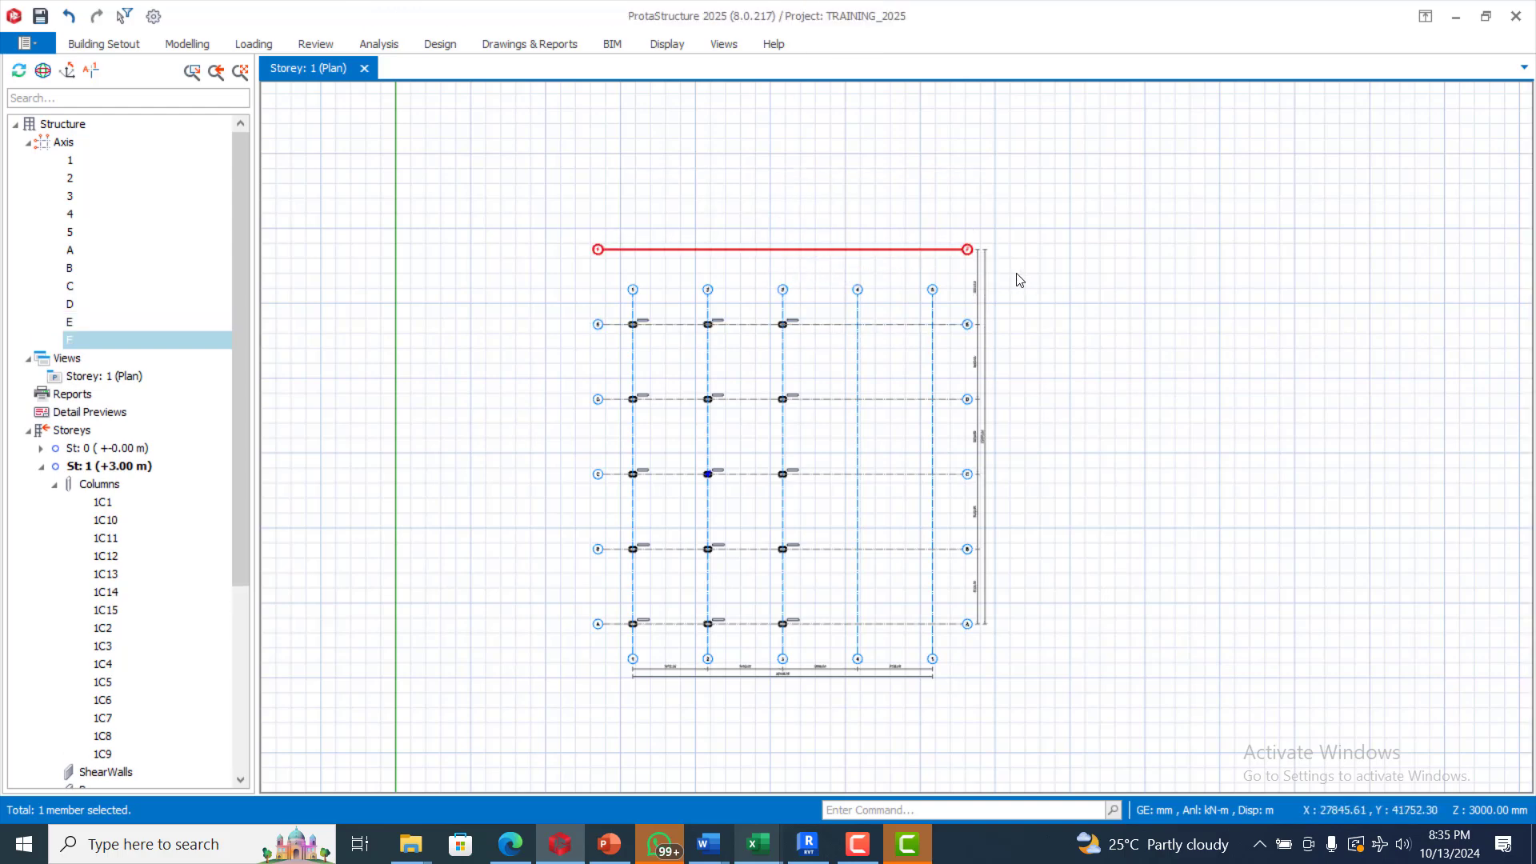
key("Escape")
Step: Stretch vertical axes 1–5 upward so they reach axis F
left_click_drag(948, 279, 581, 304)
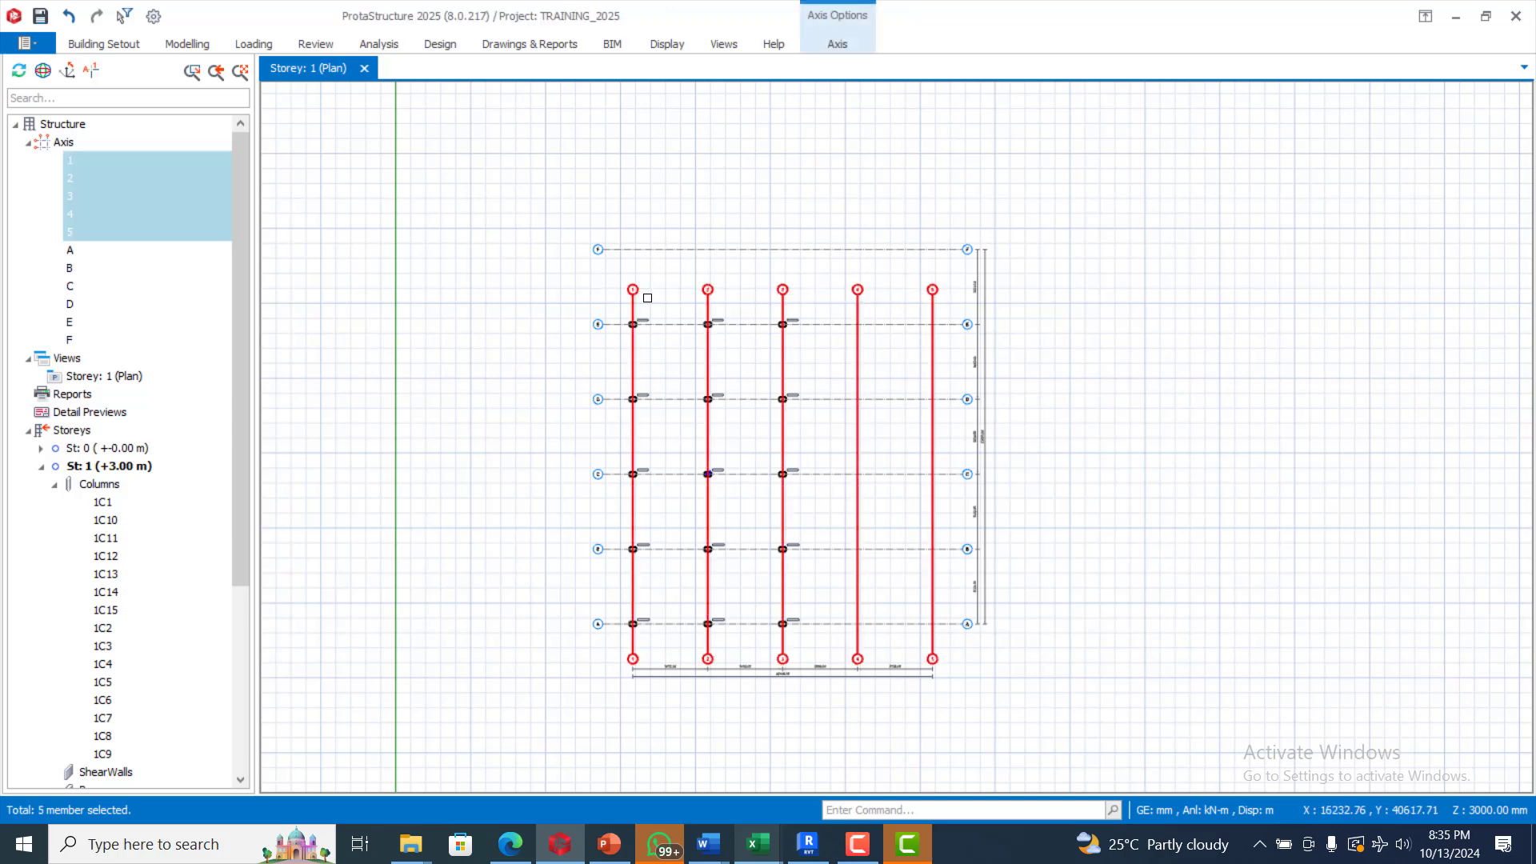
right_click(631, 292)
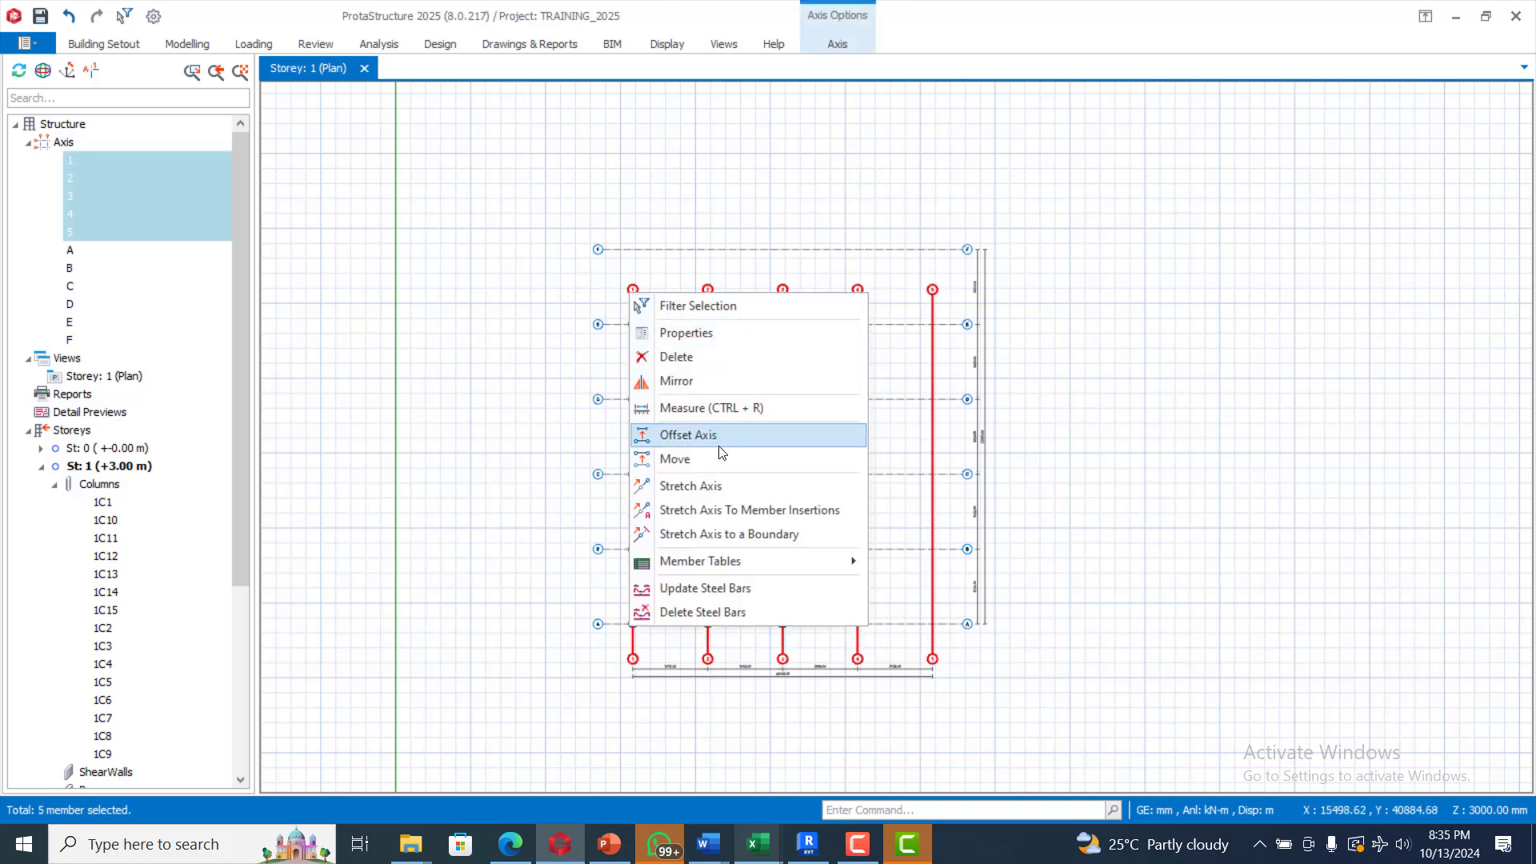
left_click(714, 487)
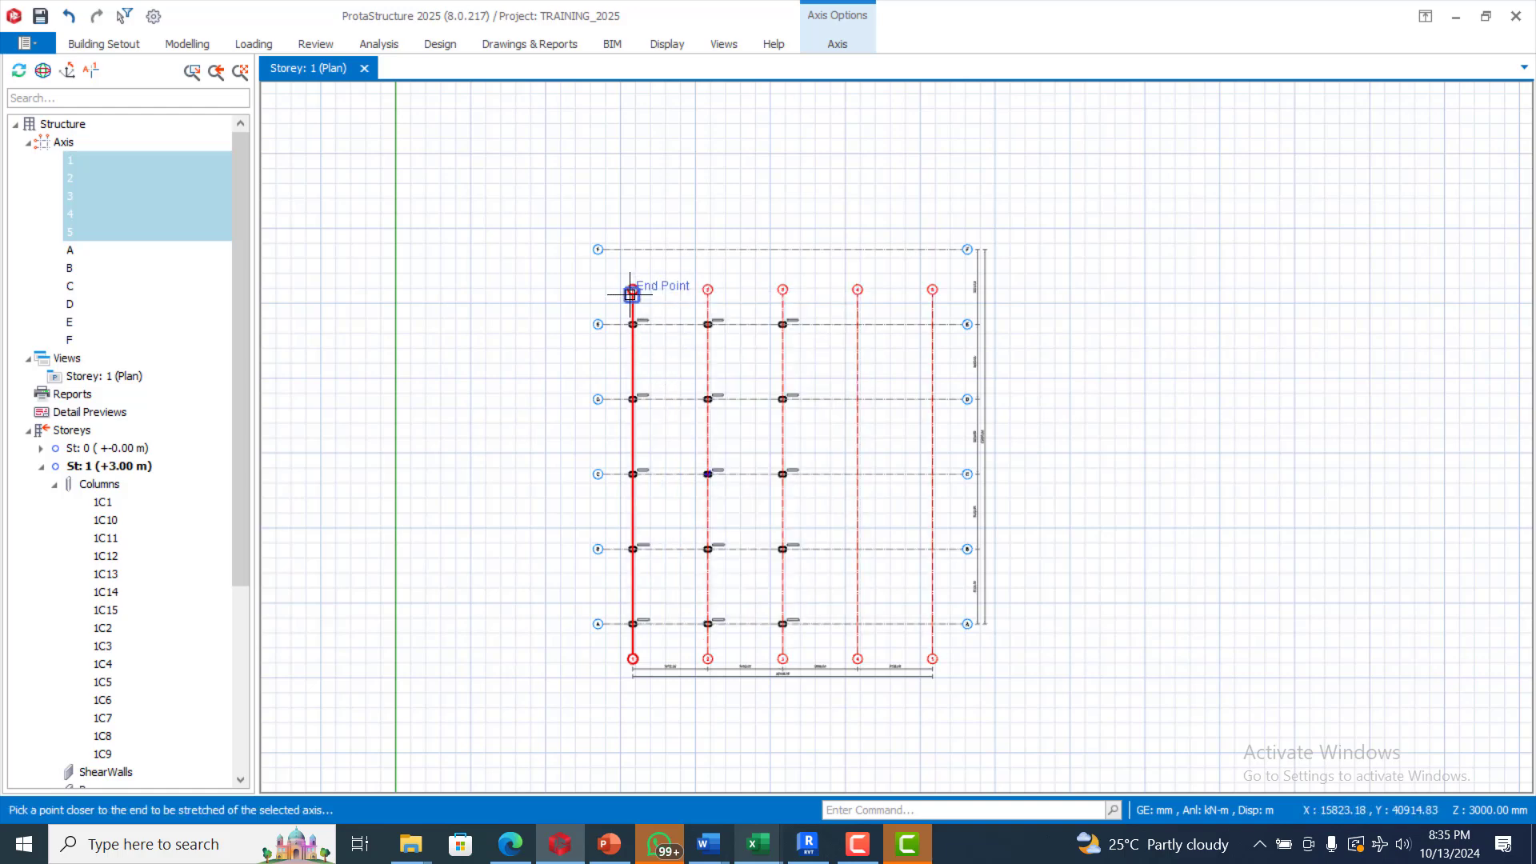
left_click(633, 290)
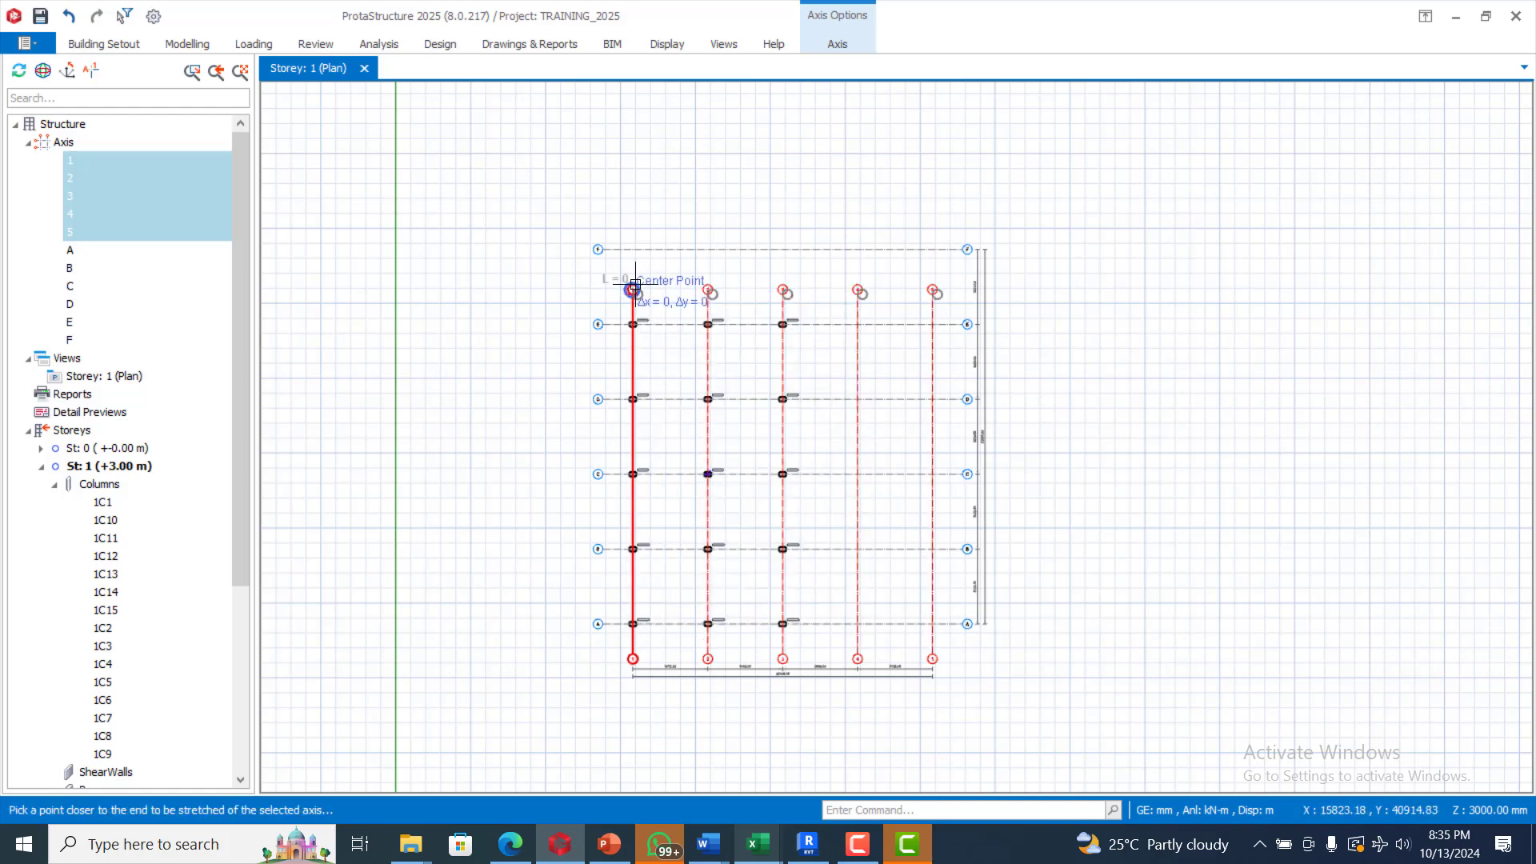
left_click(634, 229)
key("Escape")
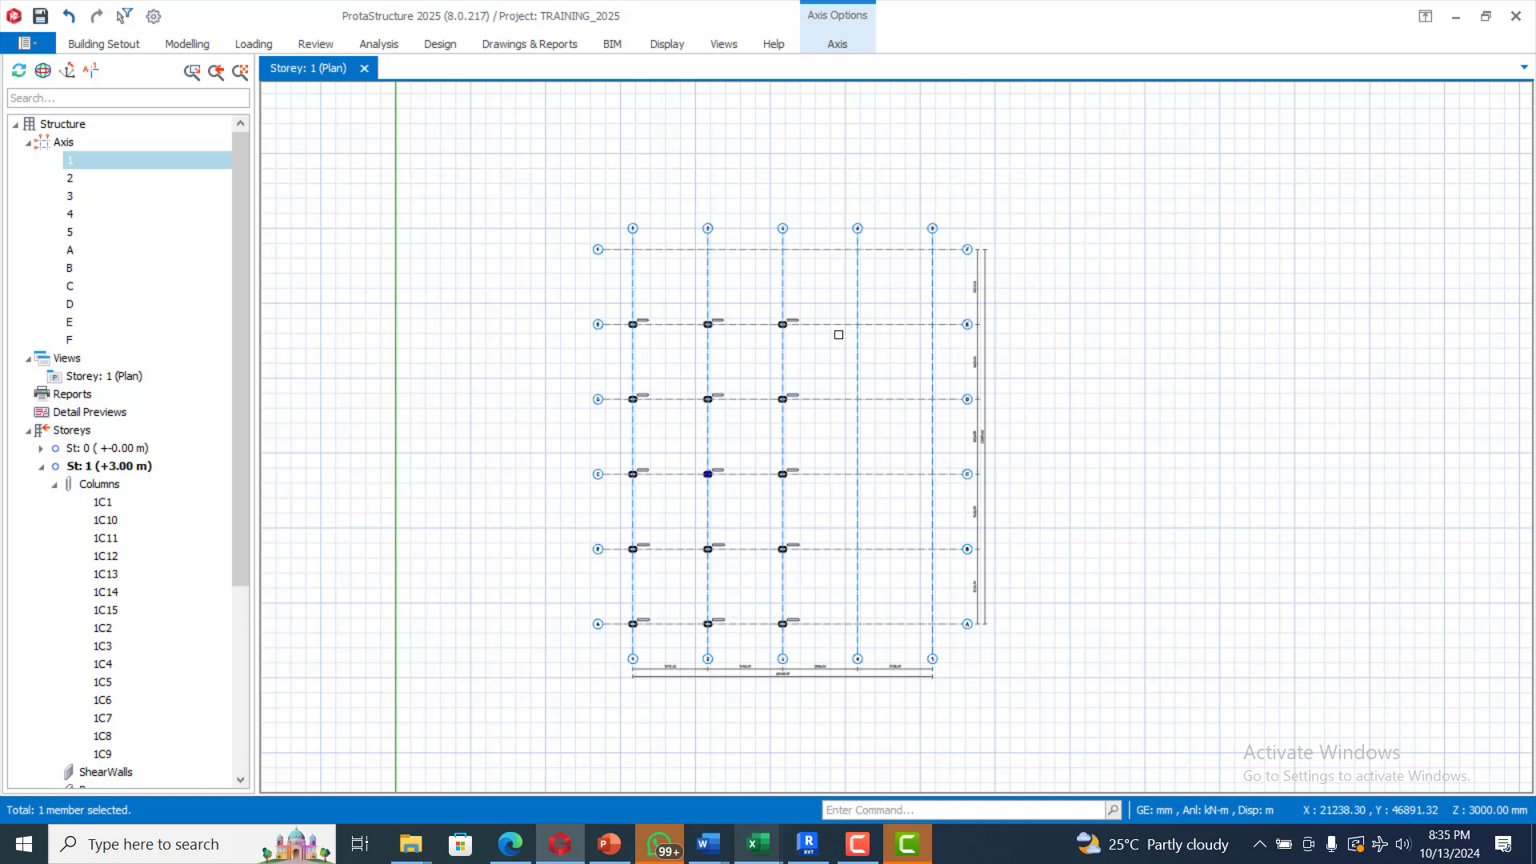
scroll(839, 332, "up", 1)
scroll(824, 295, "down", 1)
scroll(617, 290, "up", 1)
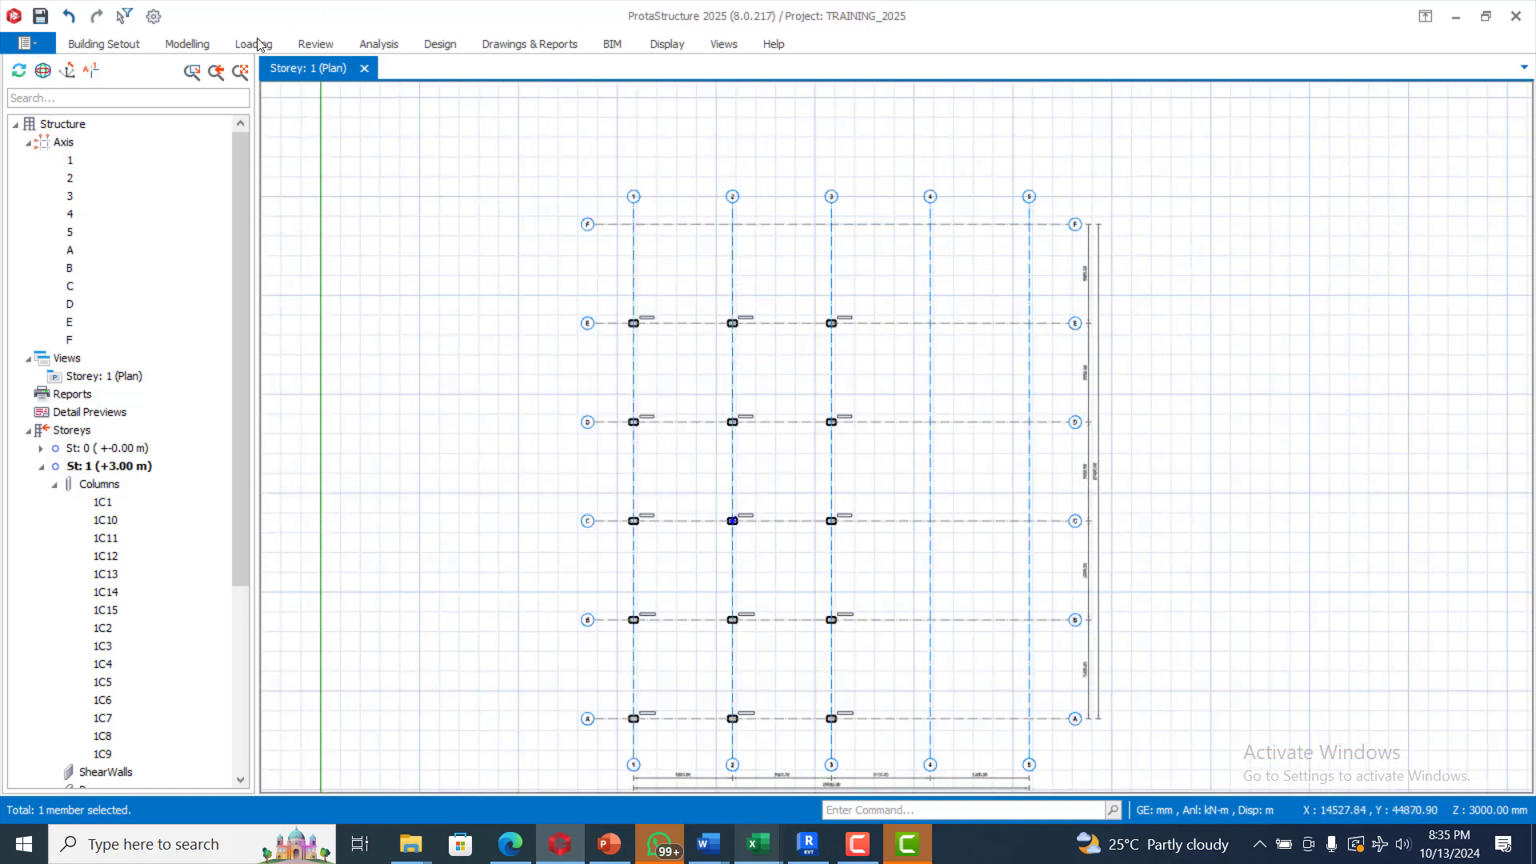
Step: Insert three 450 × 300 mm columns where axis F meets axes 1, 2 and 3
left_click(189, 44)
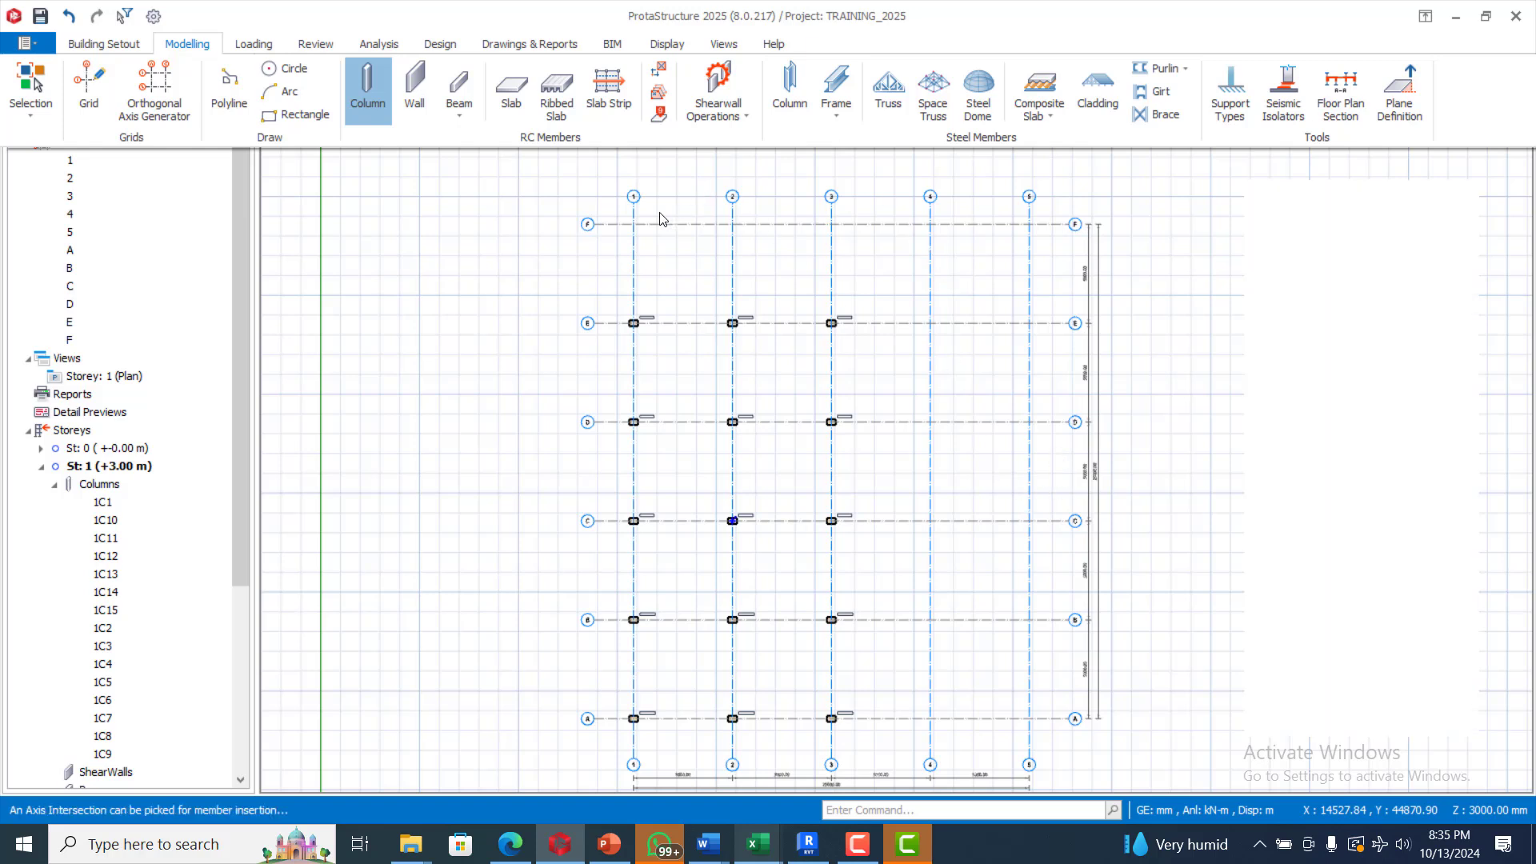
left_click_drag(613, 214, 884, 284)
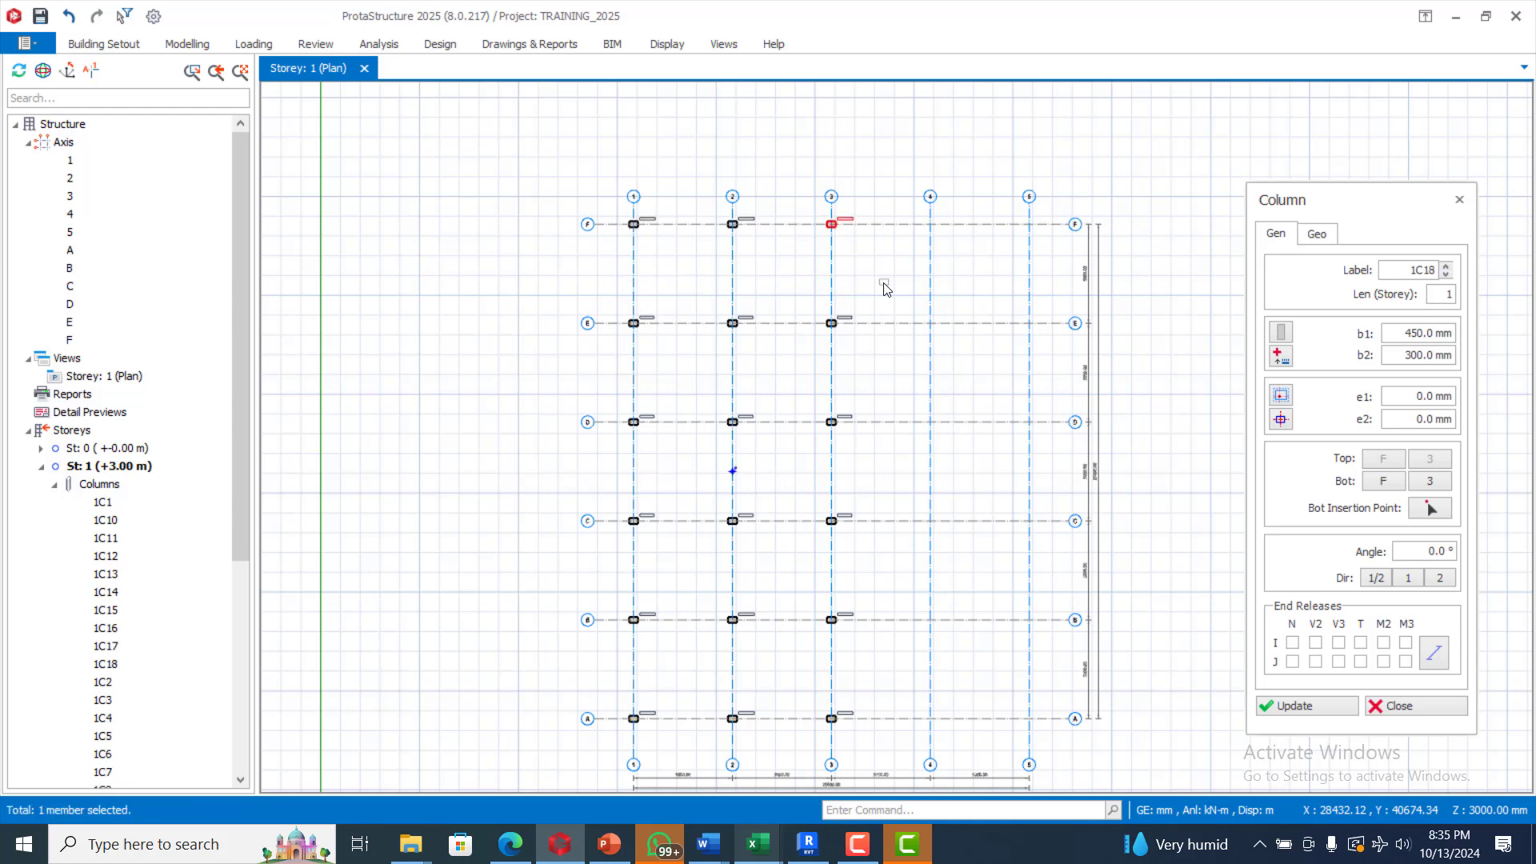
key("Escape")
scroll(678, 264, "down", 2)
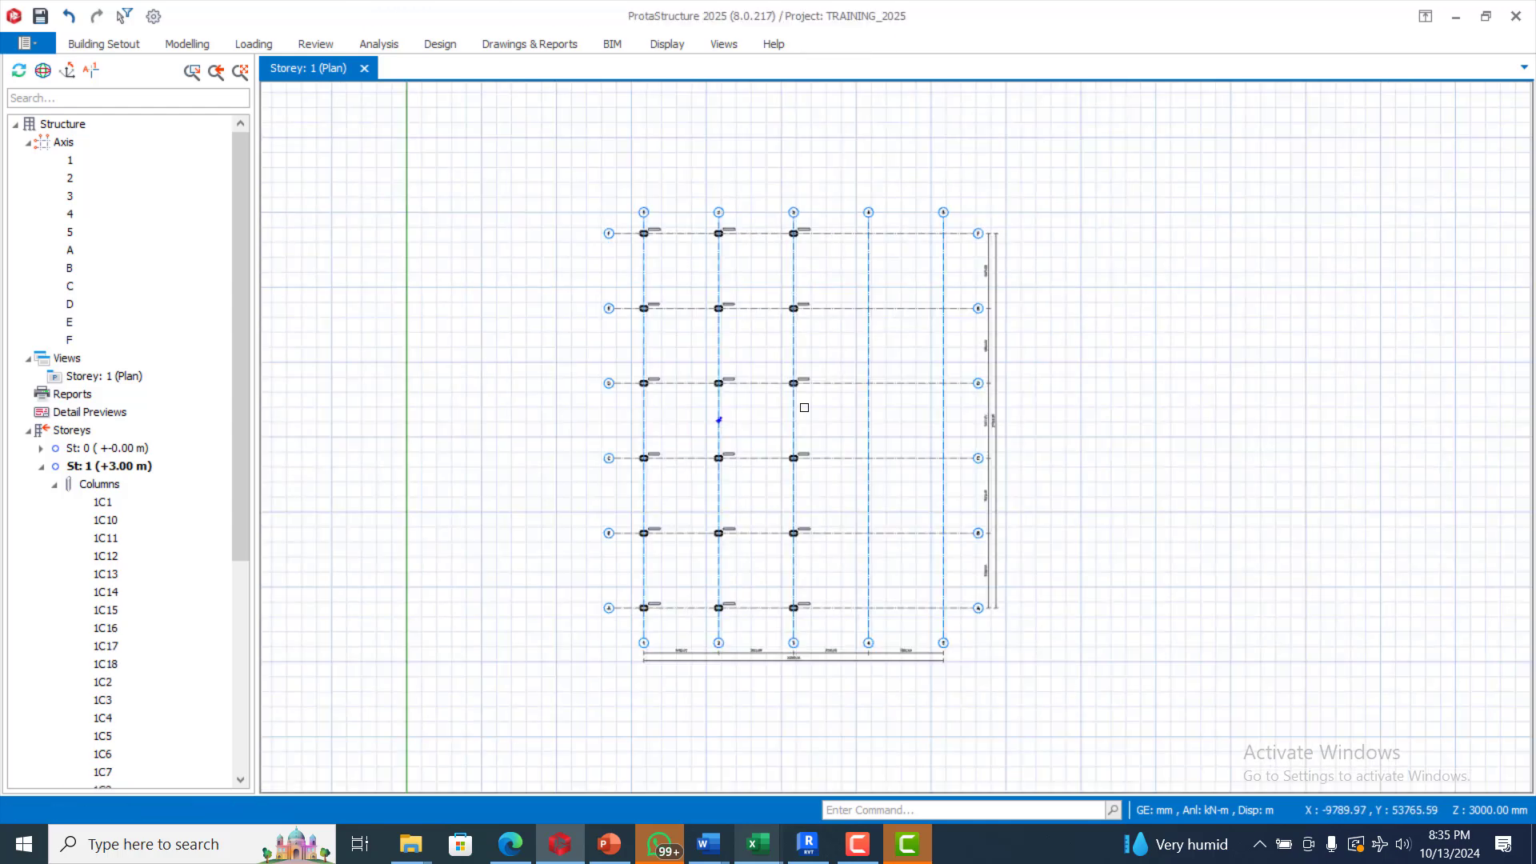
scroll(964, 510, "up", 4)
scroll(819, 433, "down", 2)
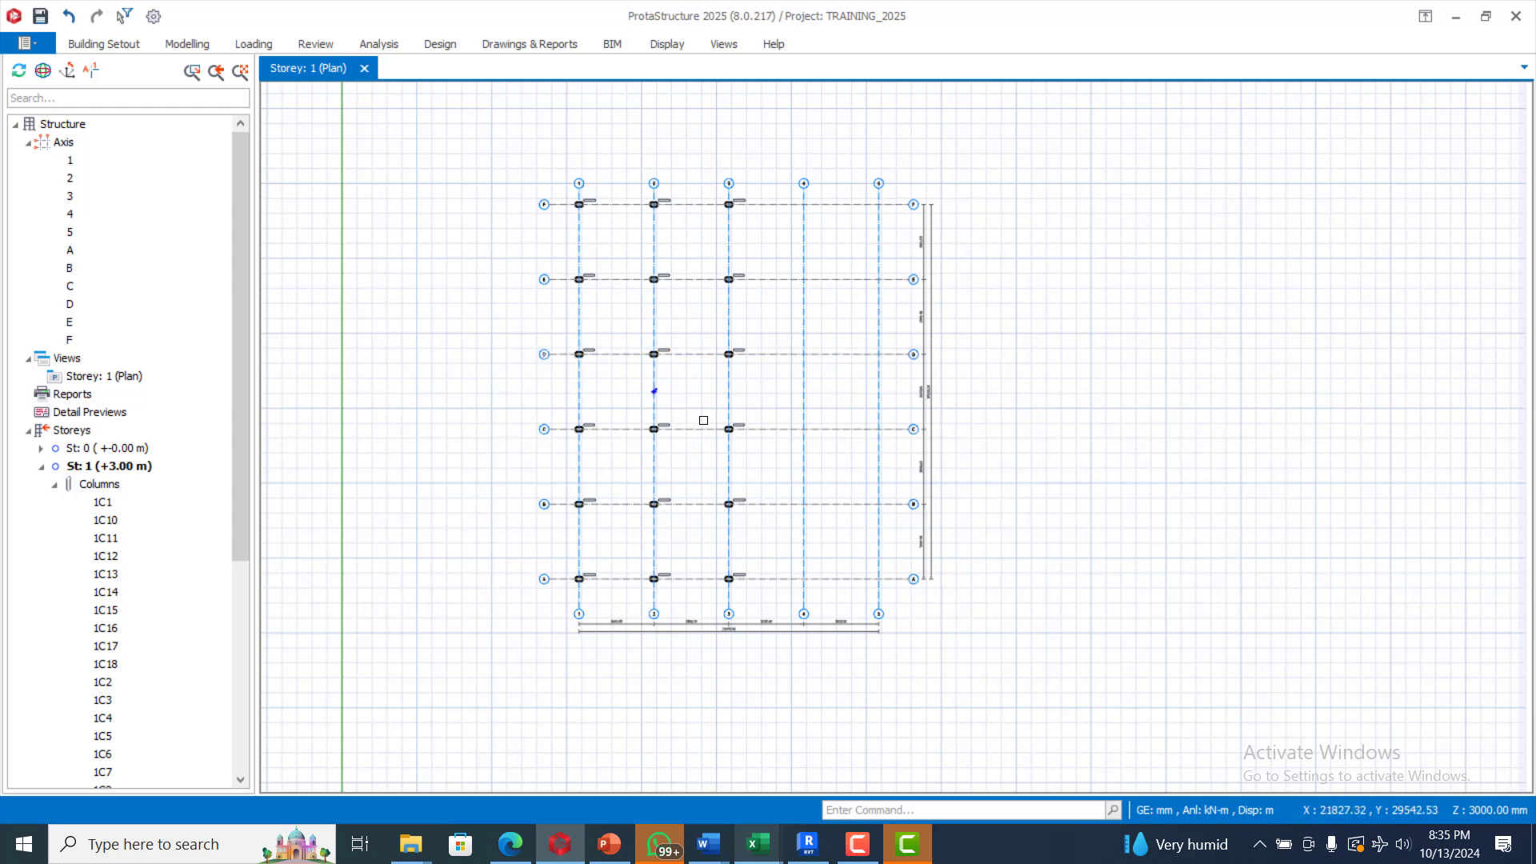
Step: Offset axis 5 by 5000 mm to the right to create axis 6
left_click(880, 395)
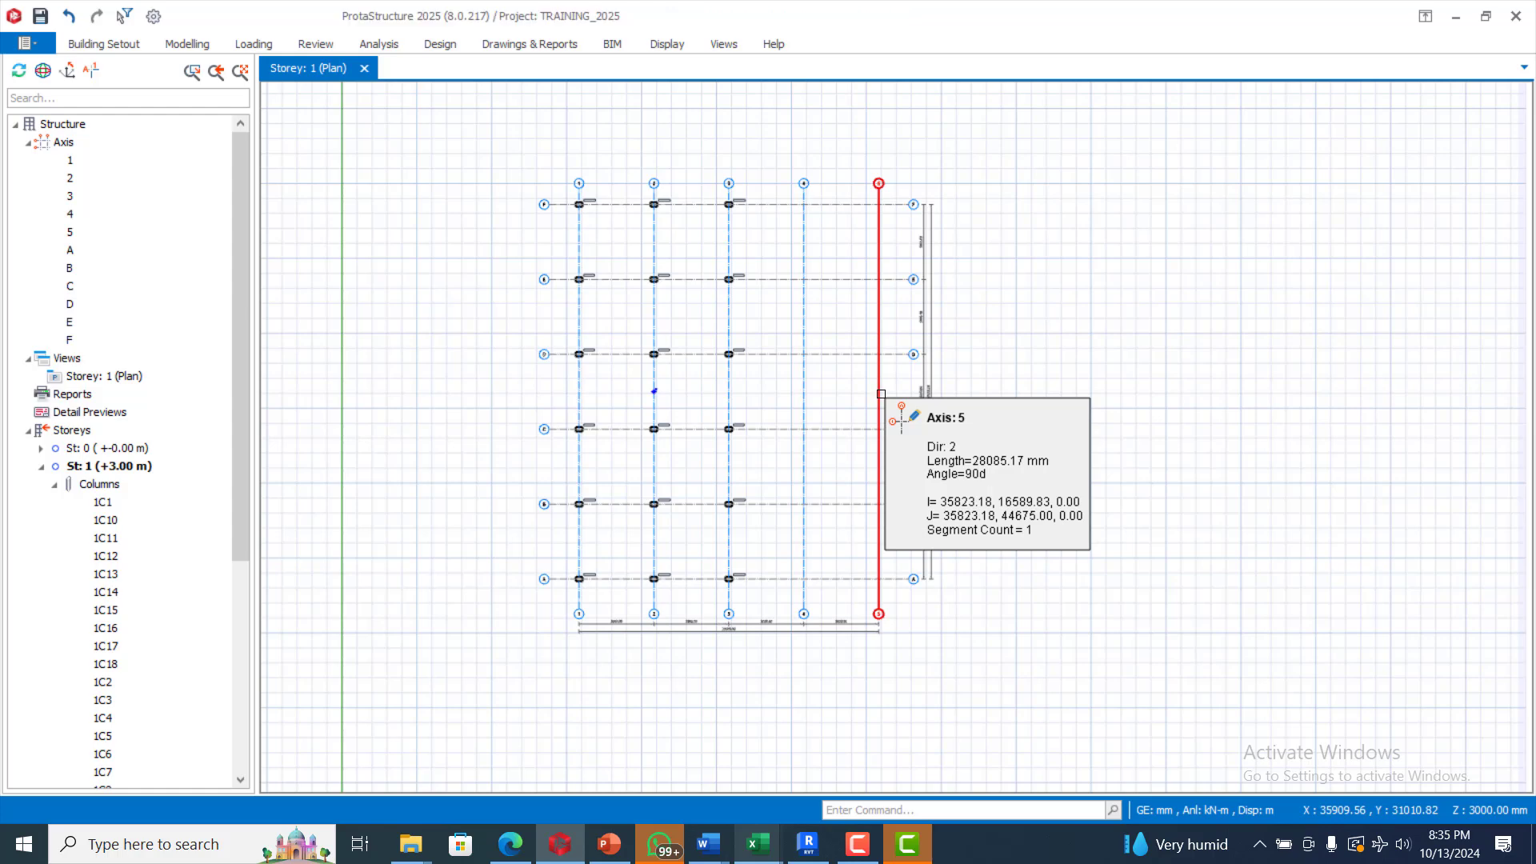
right_click(881, 393)
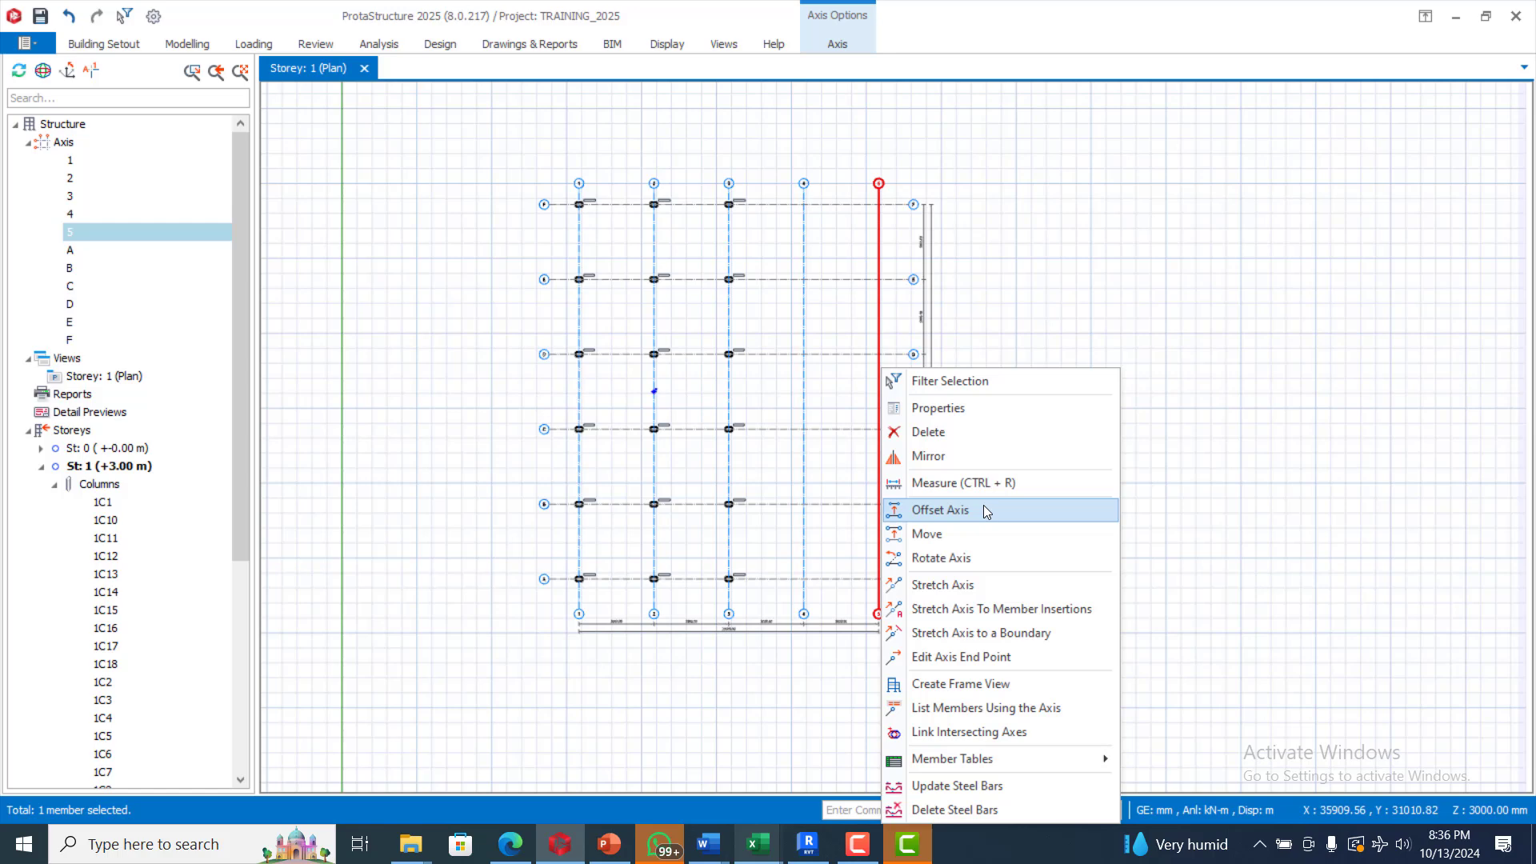
left_click(941, 510)
right_click(837, 377)
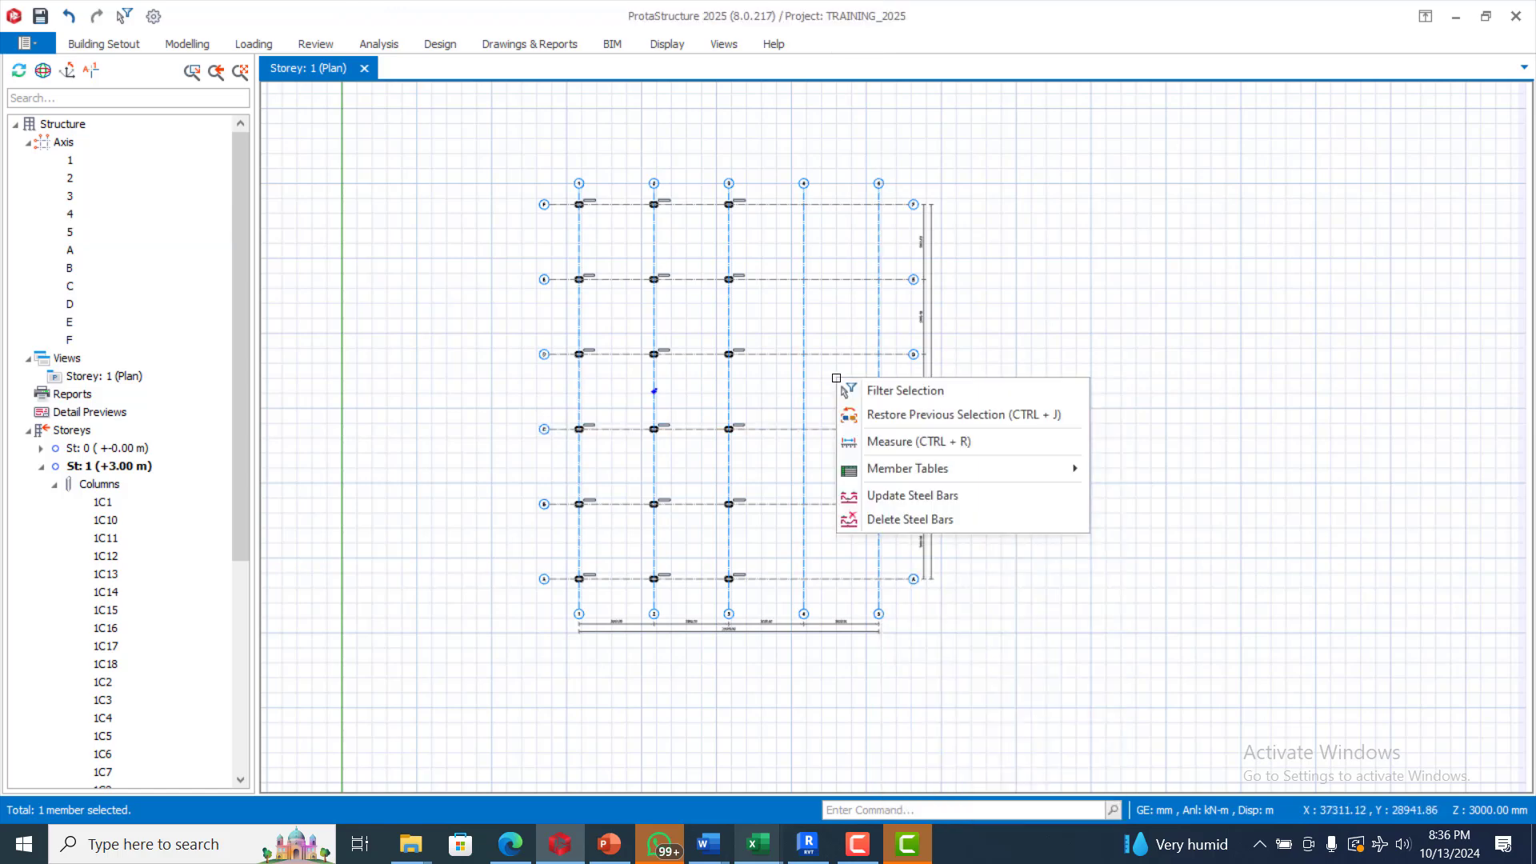
left_click(842, 364)
left_click(881, 388)
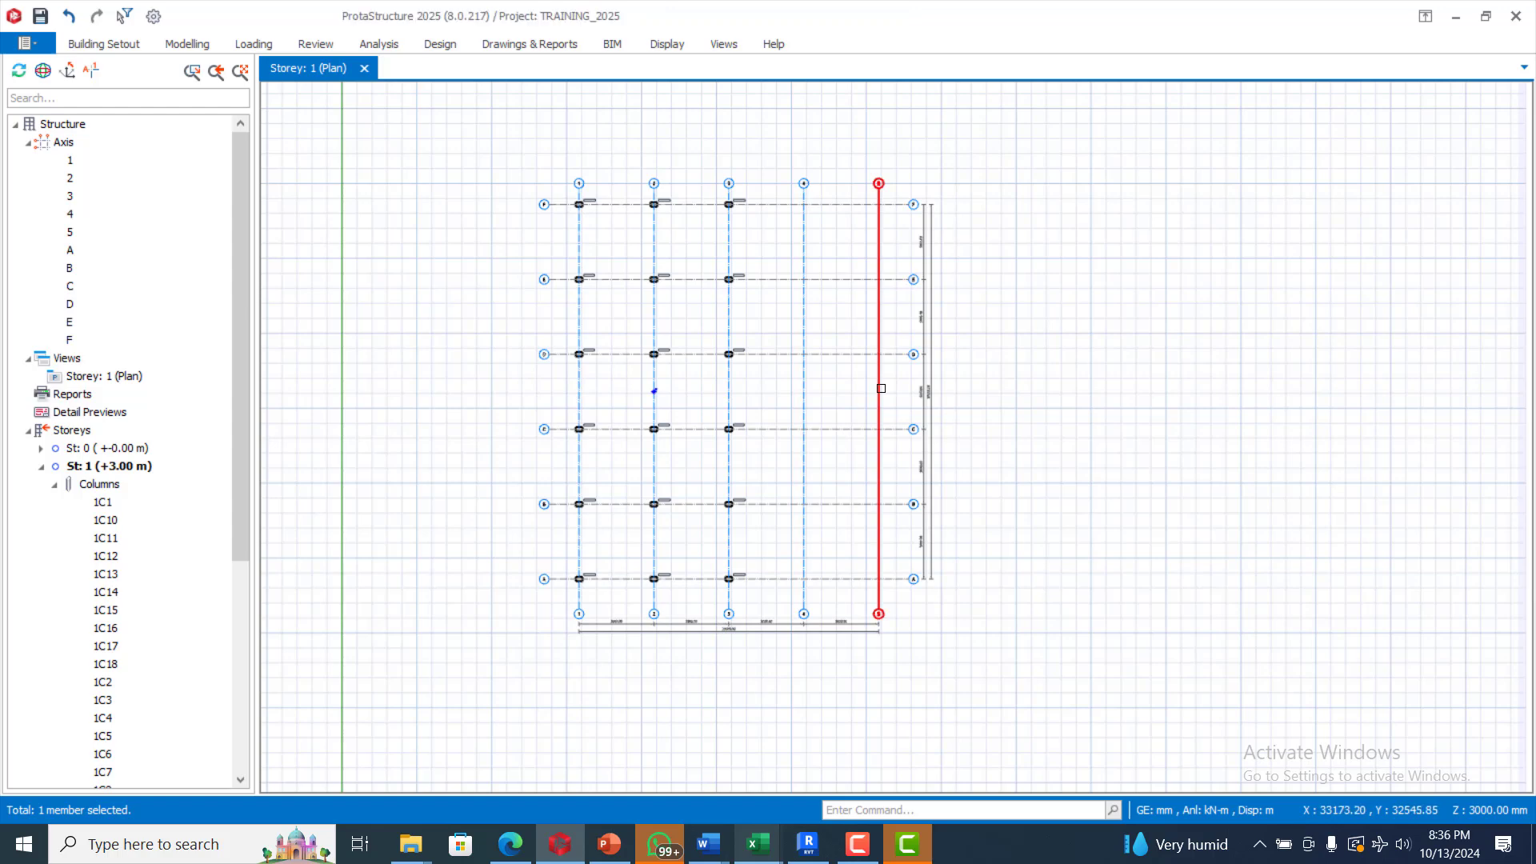
right_click(880, 370)
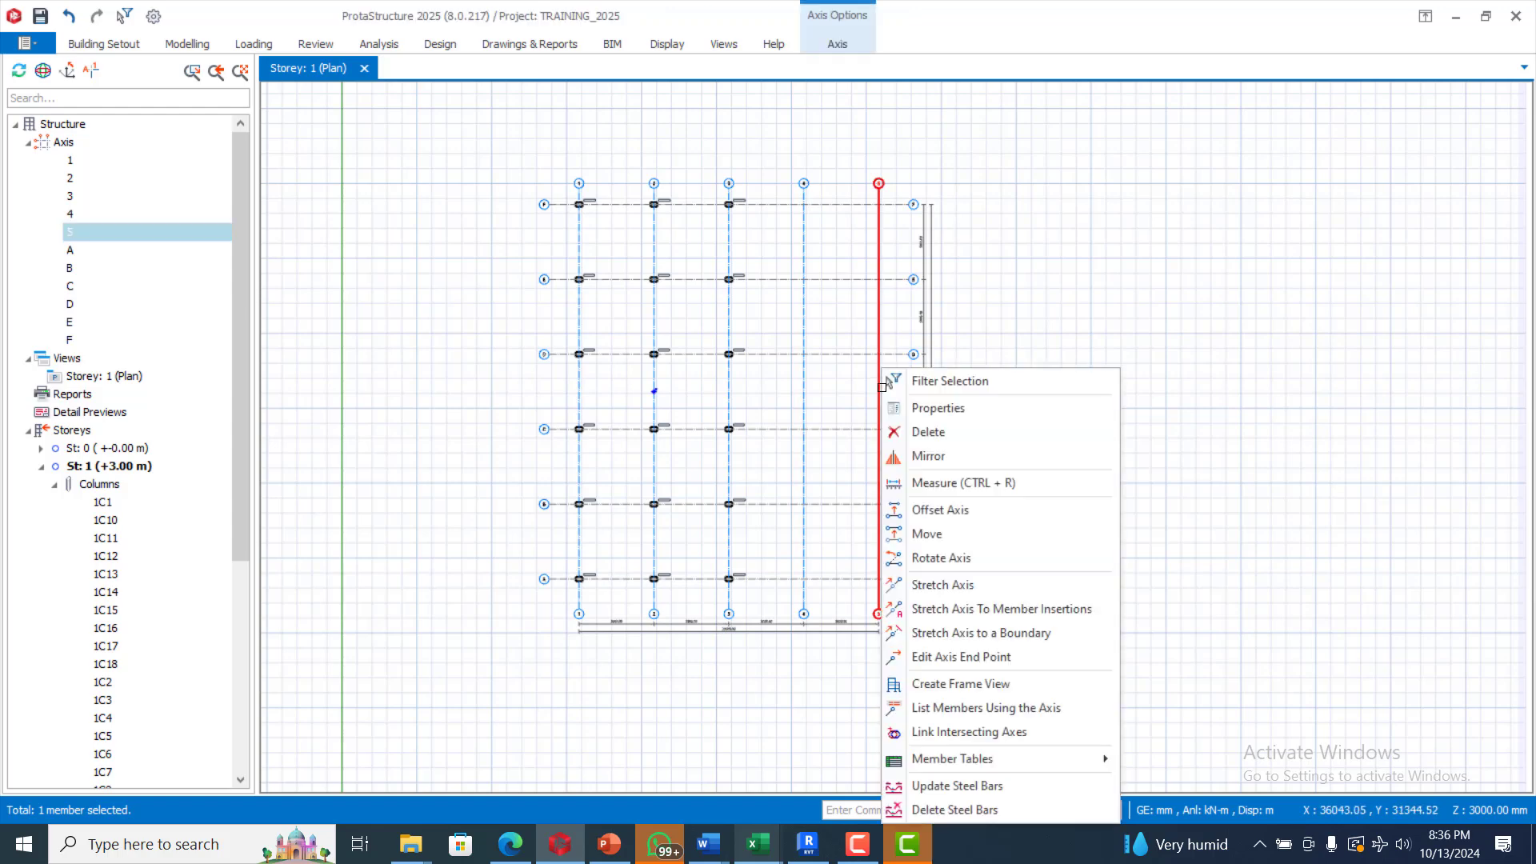
left_click(973, 513)
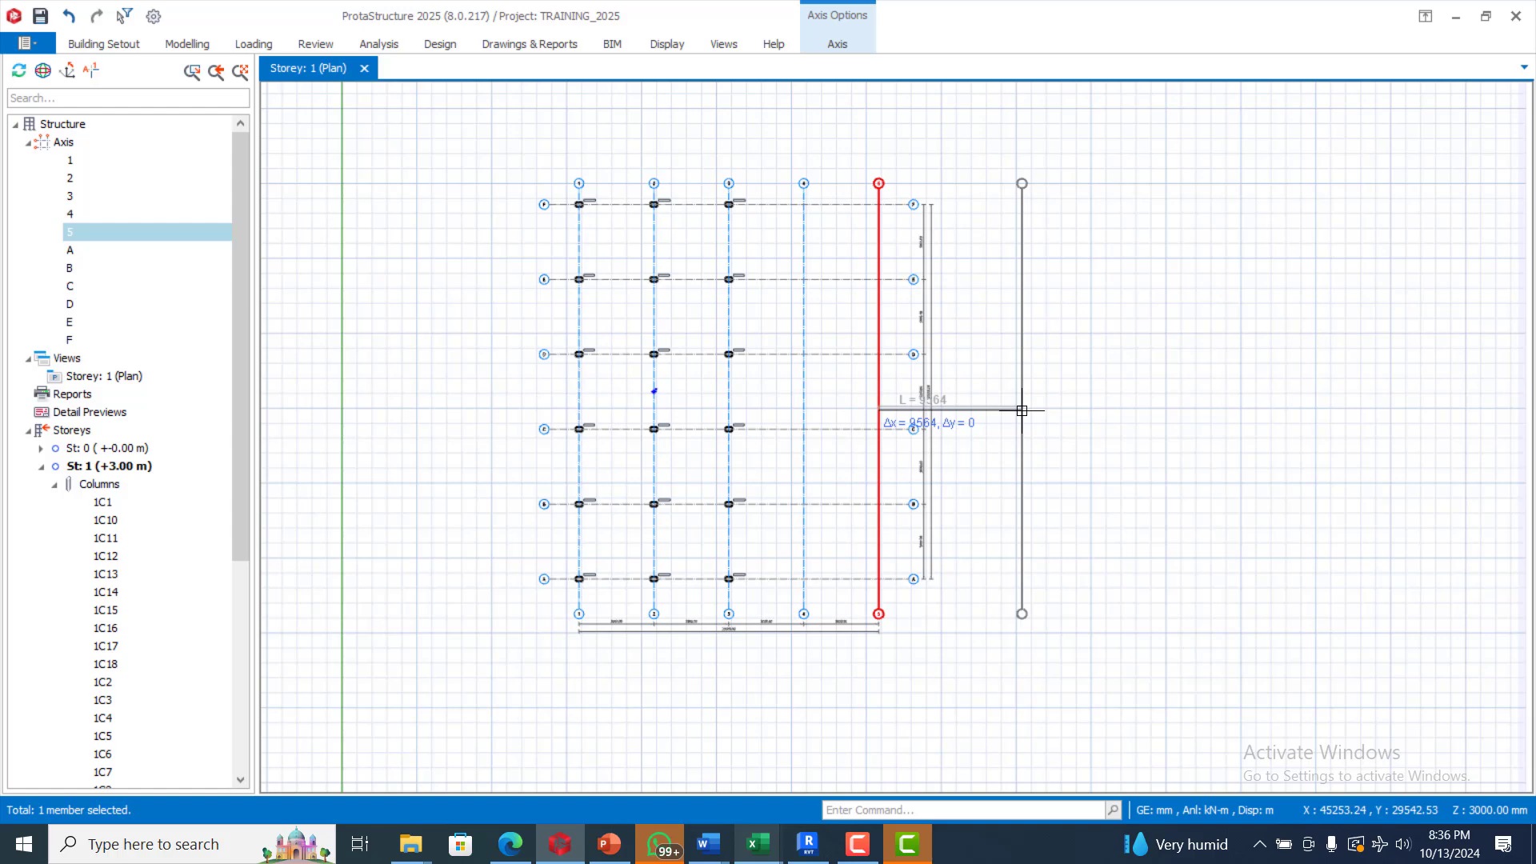
key("Tab")
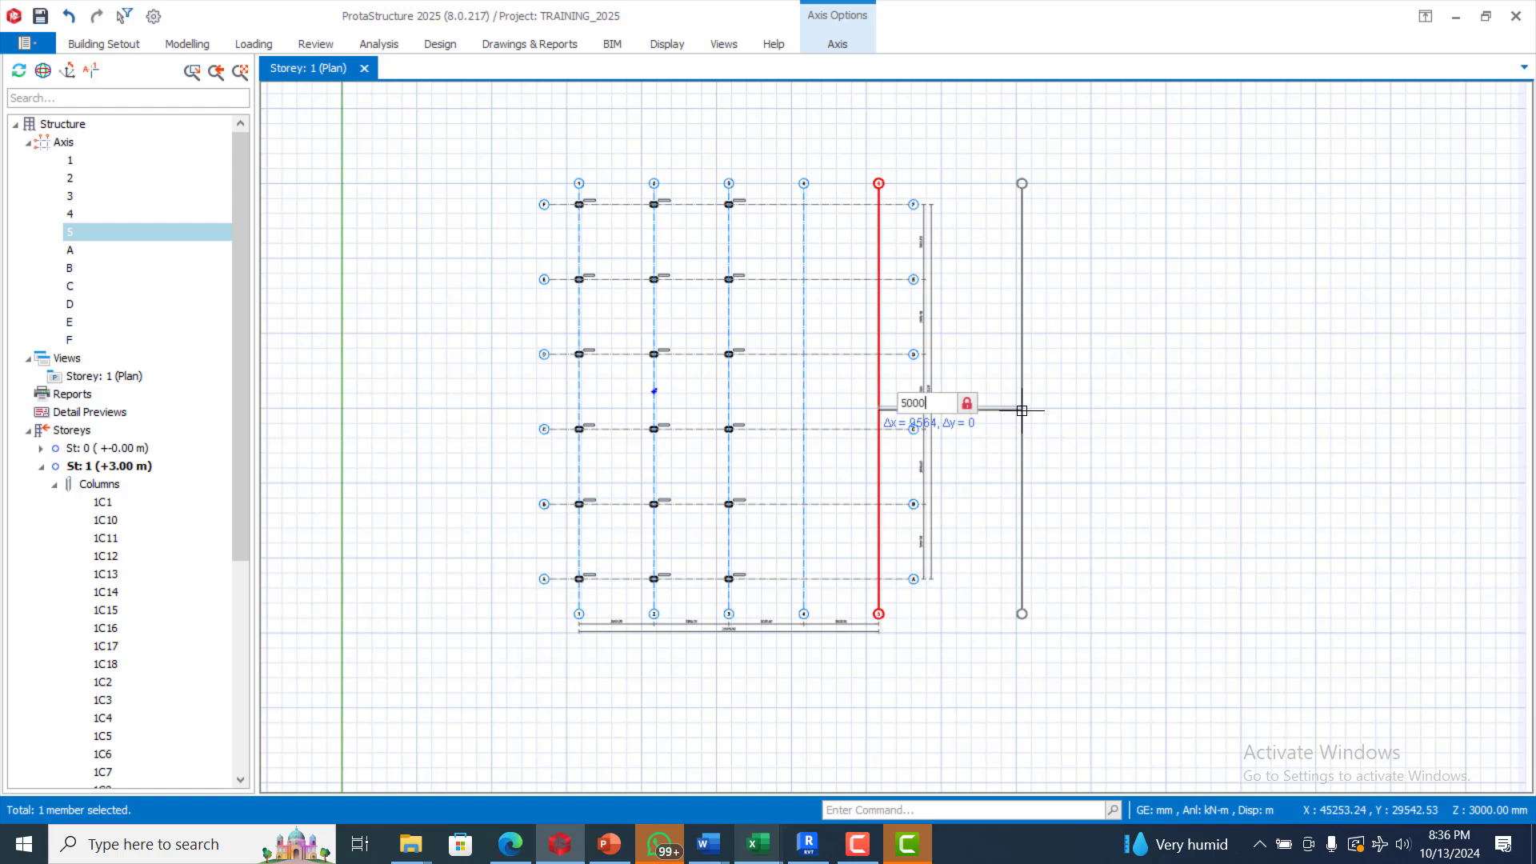
type("5000")
key("Return")
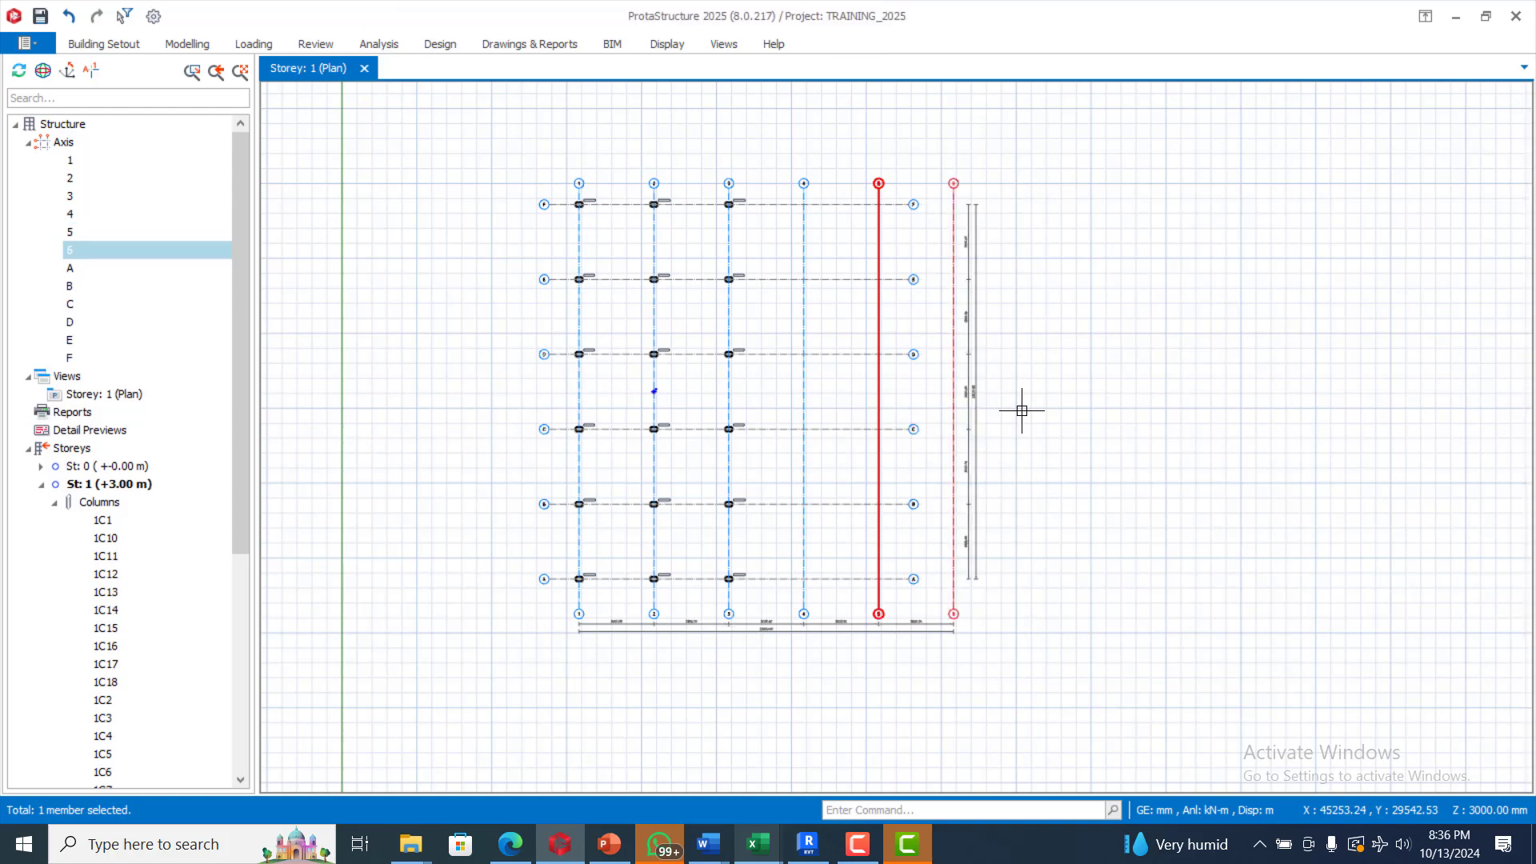
Step: Add axis 7 another 5000 mm to the right, then select horizontal axes A–F
left_click(1237, 336)
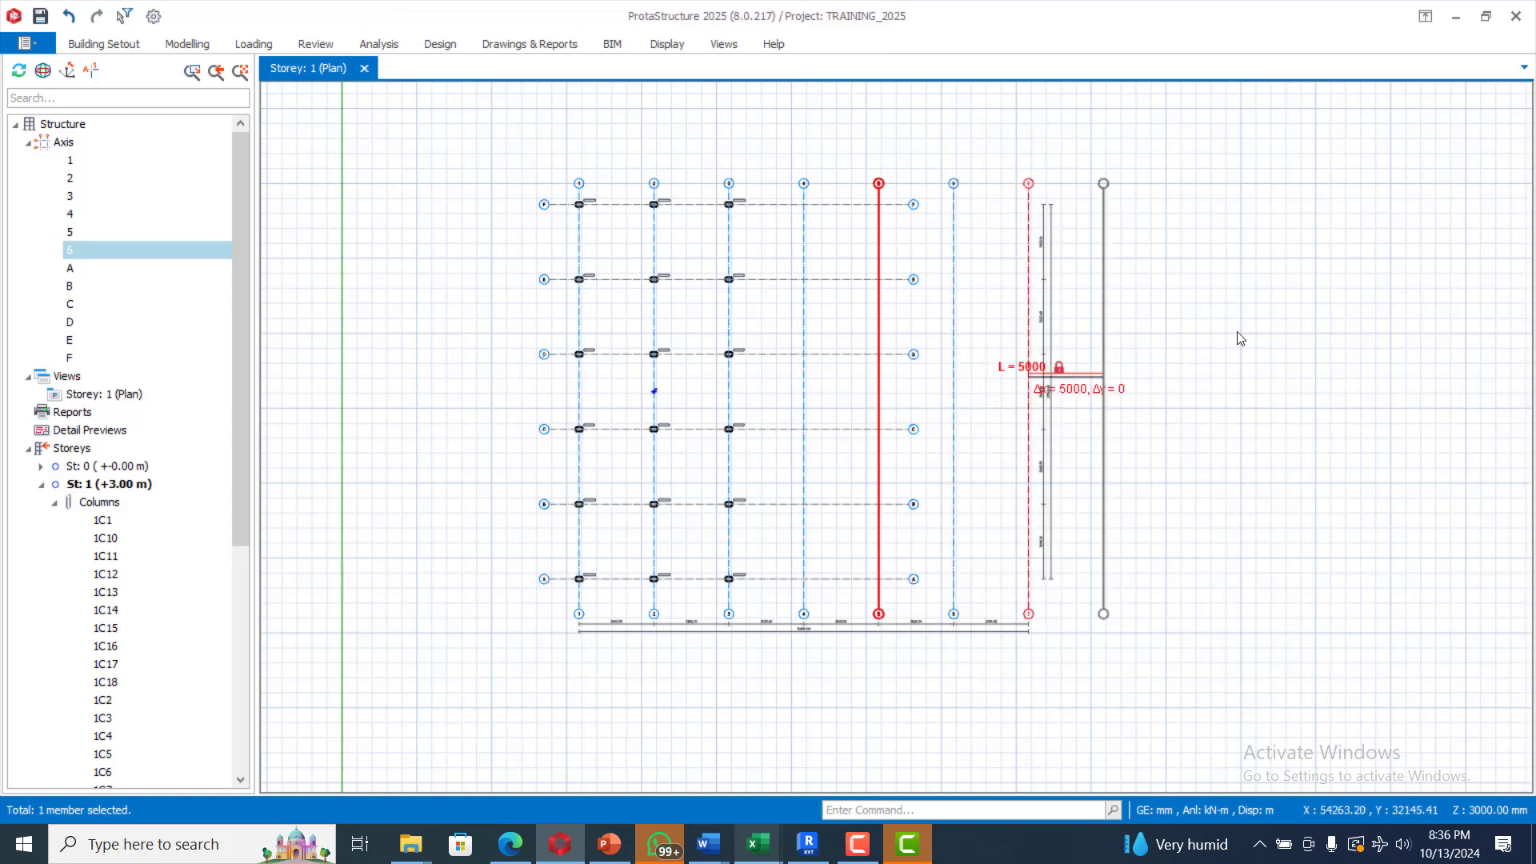
key("Escape")
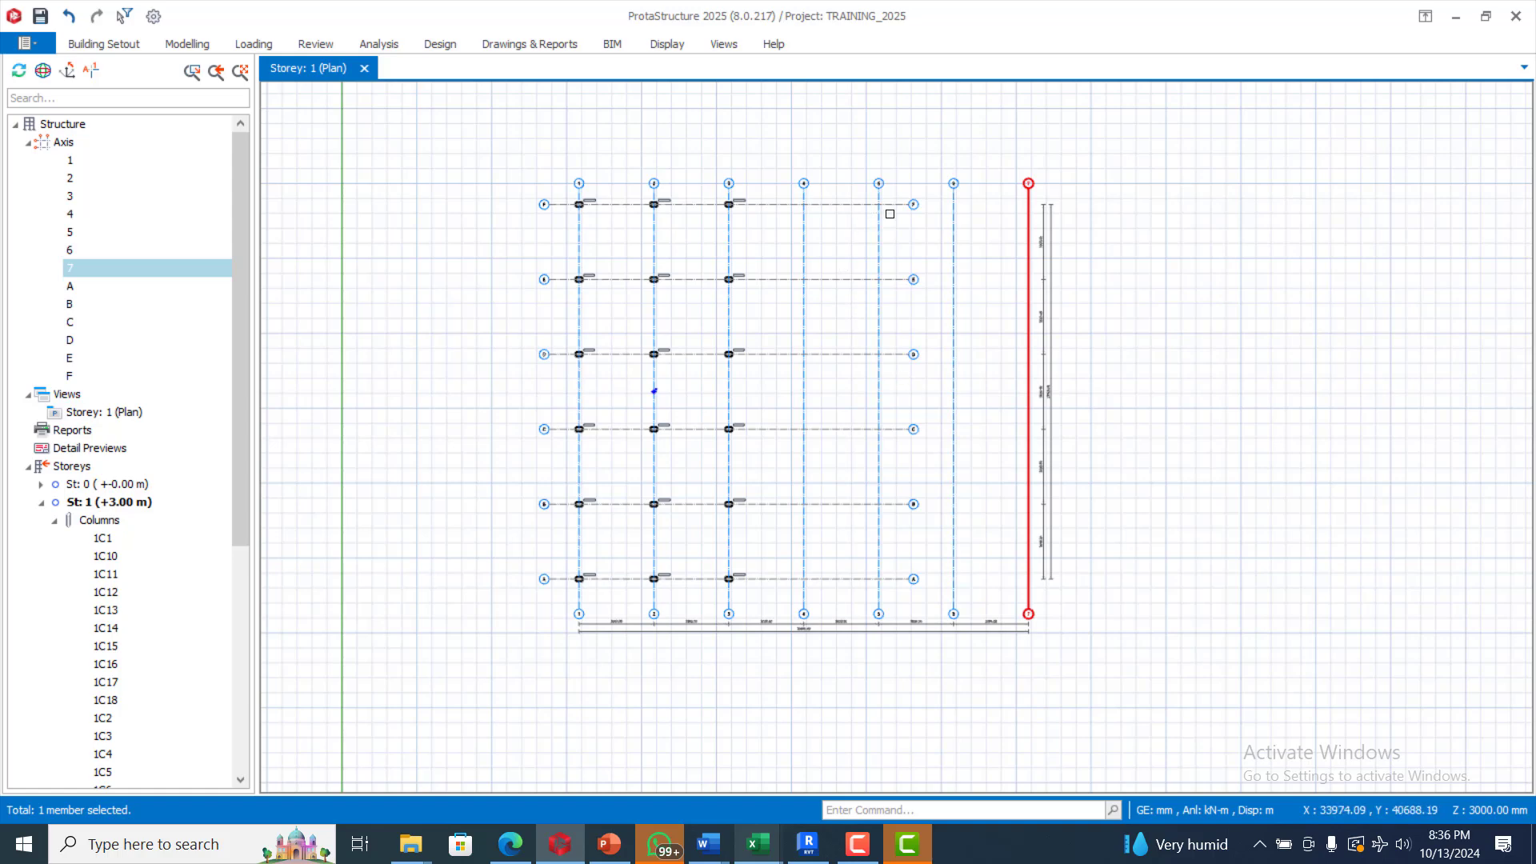
left_click_drag(929, 183, 906, 590)
Step: Stretch the right ends of axes A–F out to axis 7
right_click(905, 590)
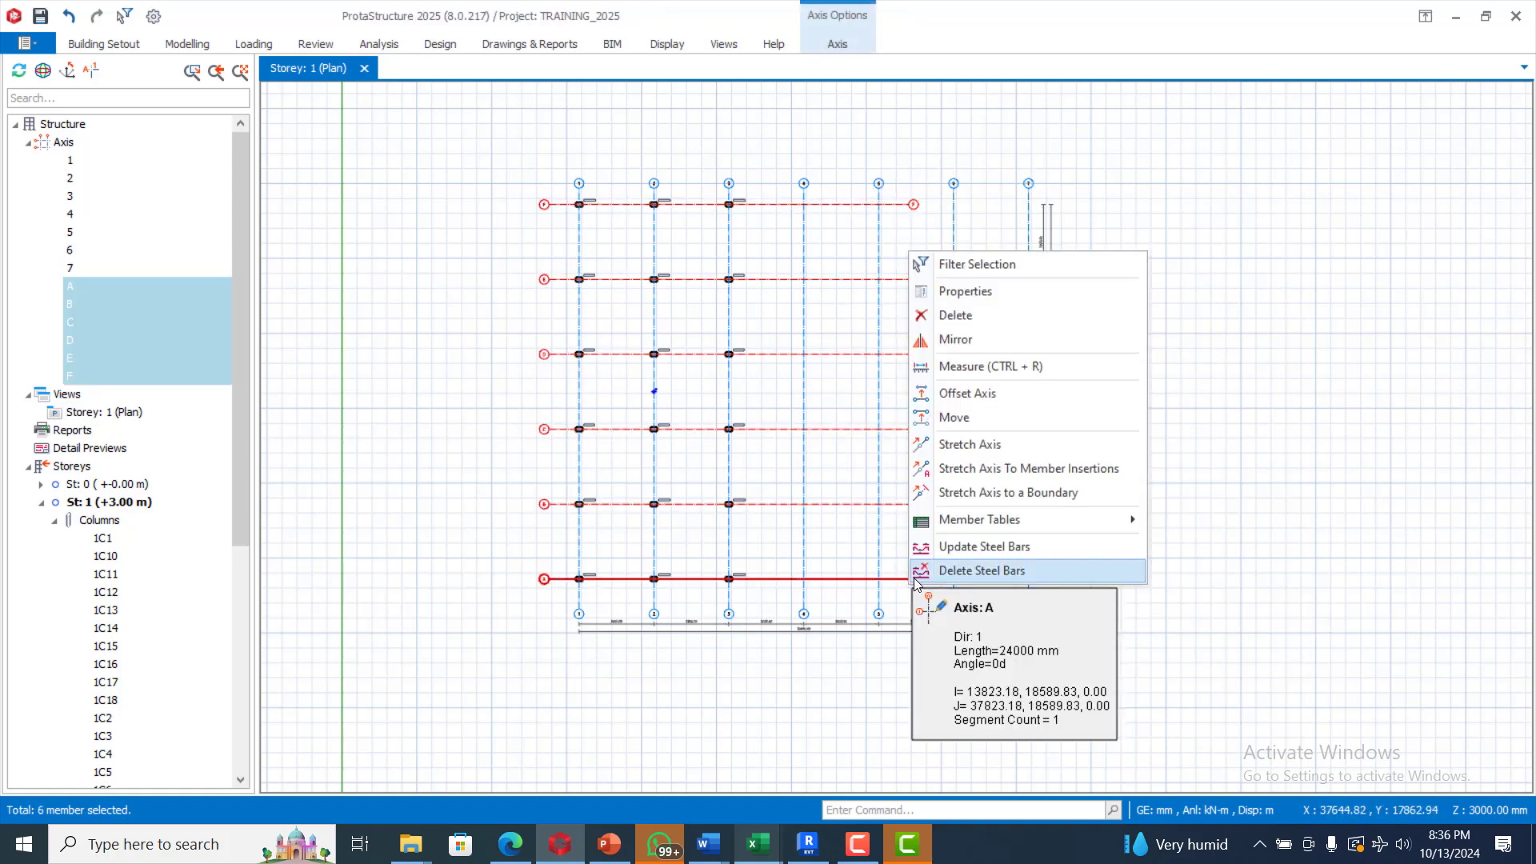
left_click(987, 447)
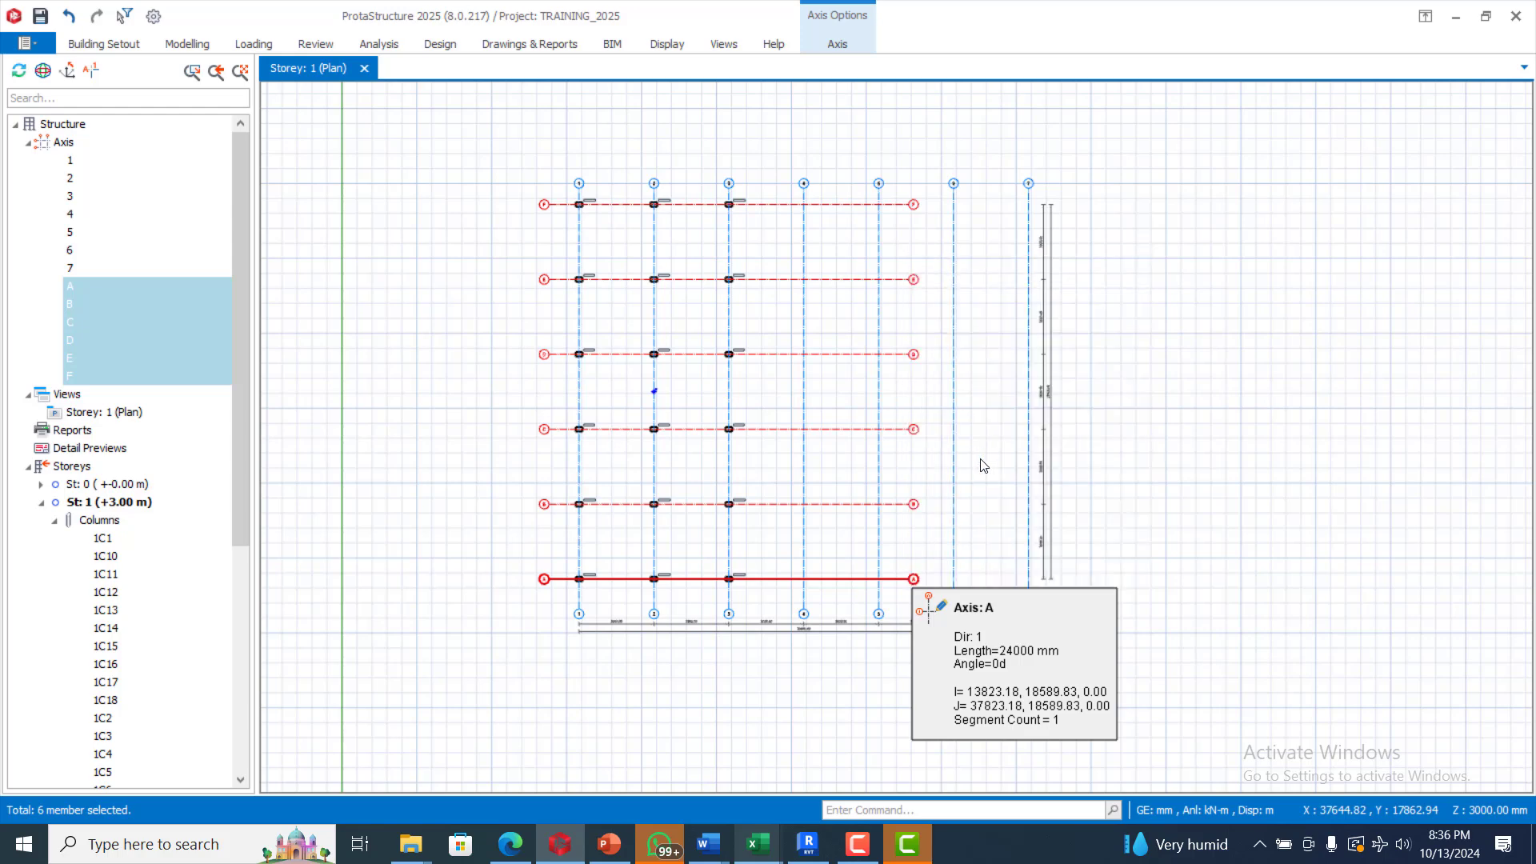
left_click(912, 579)
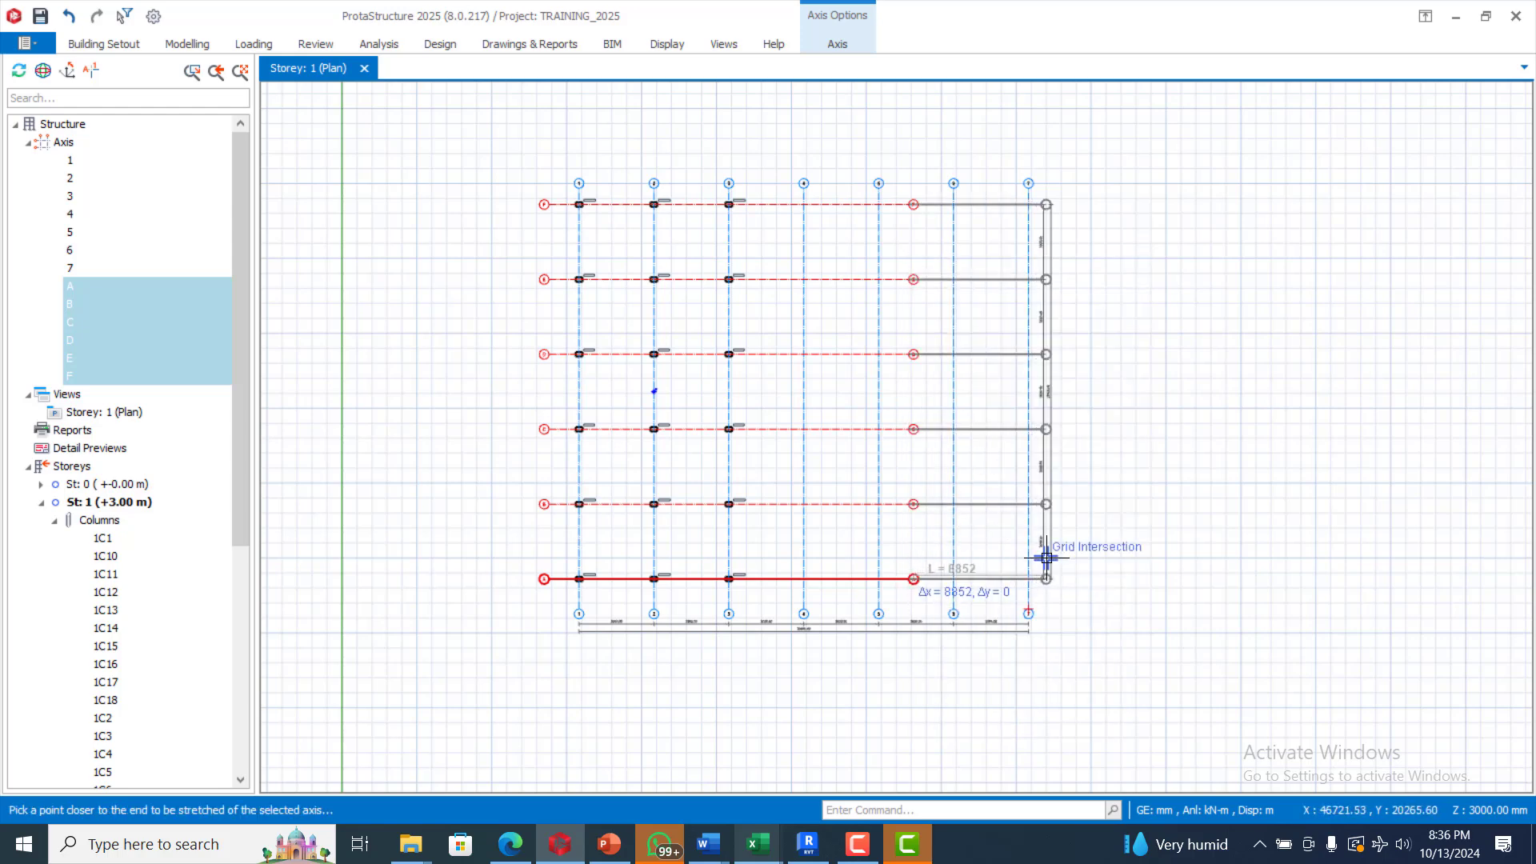
left_click(1046, 551)
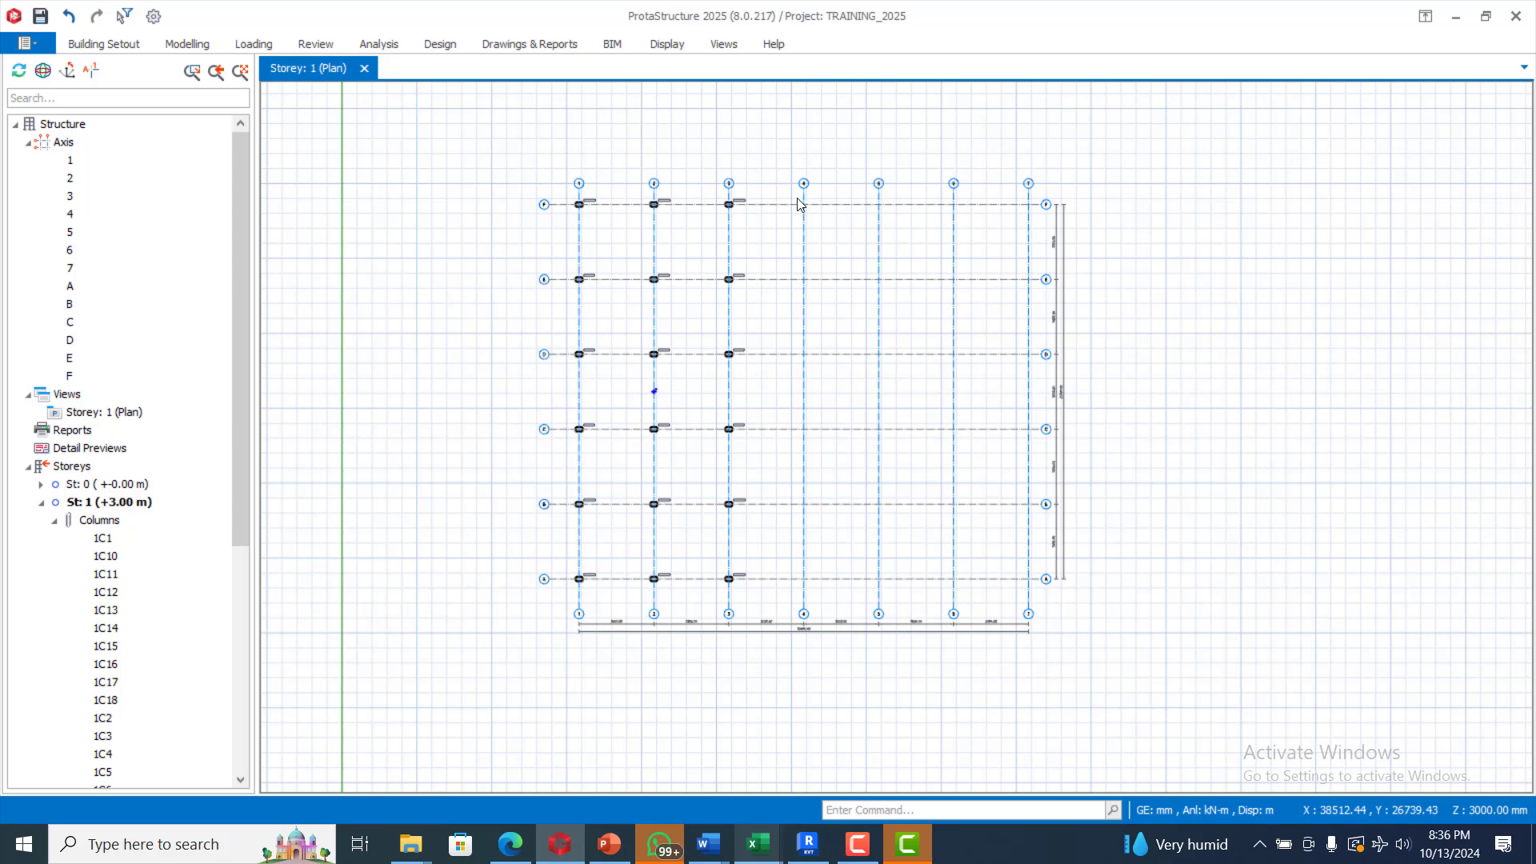
scroll(798, 204, "up", 2)
scroll(785, 232, "down", 2)
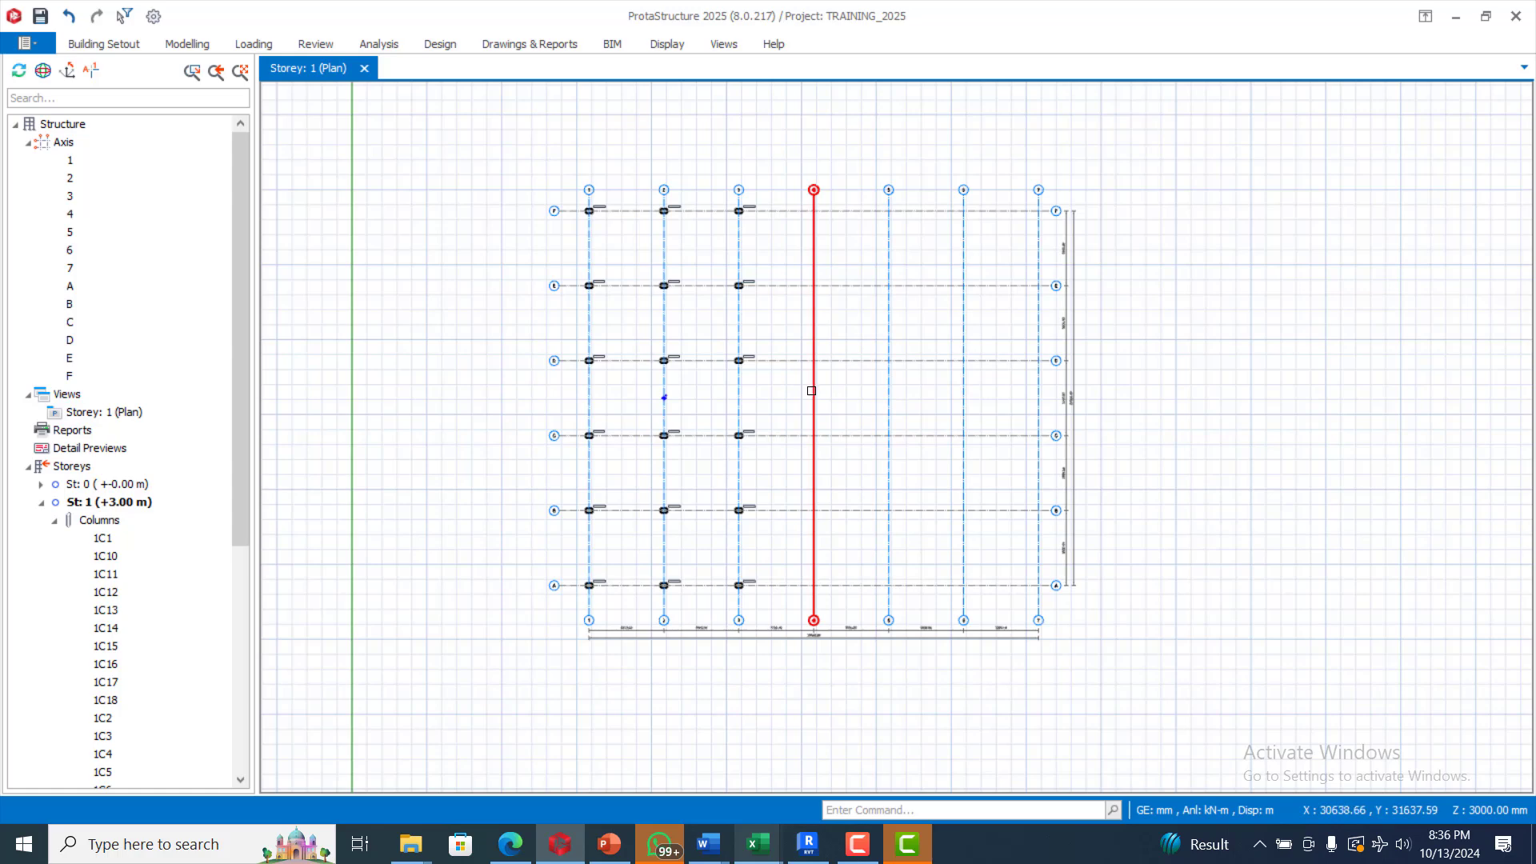
mouse_move(812, 391)
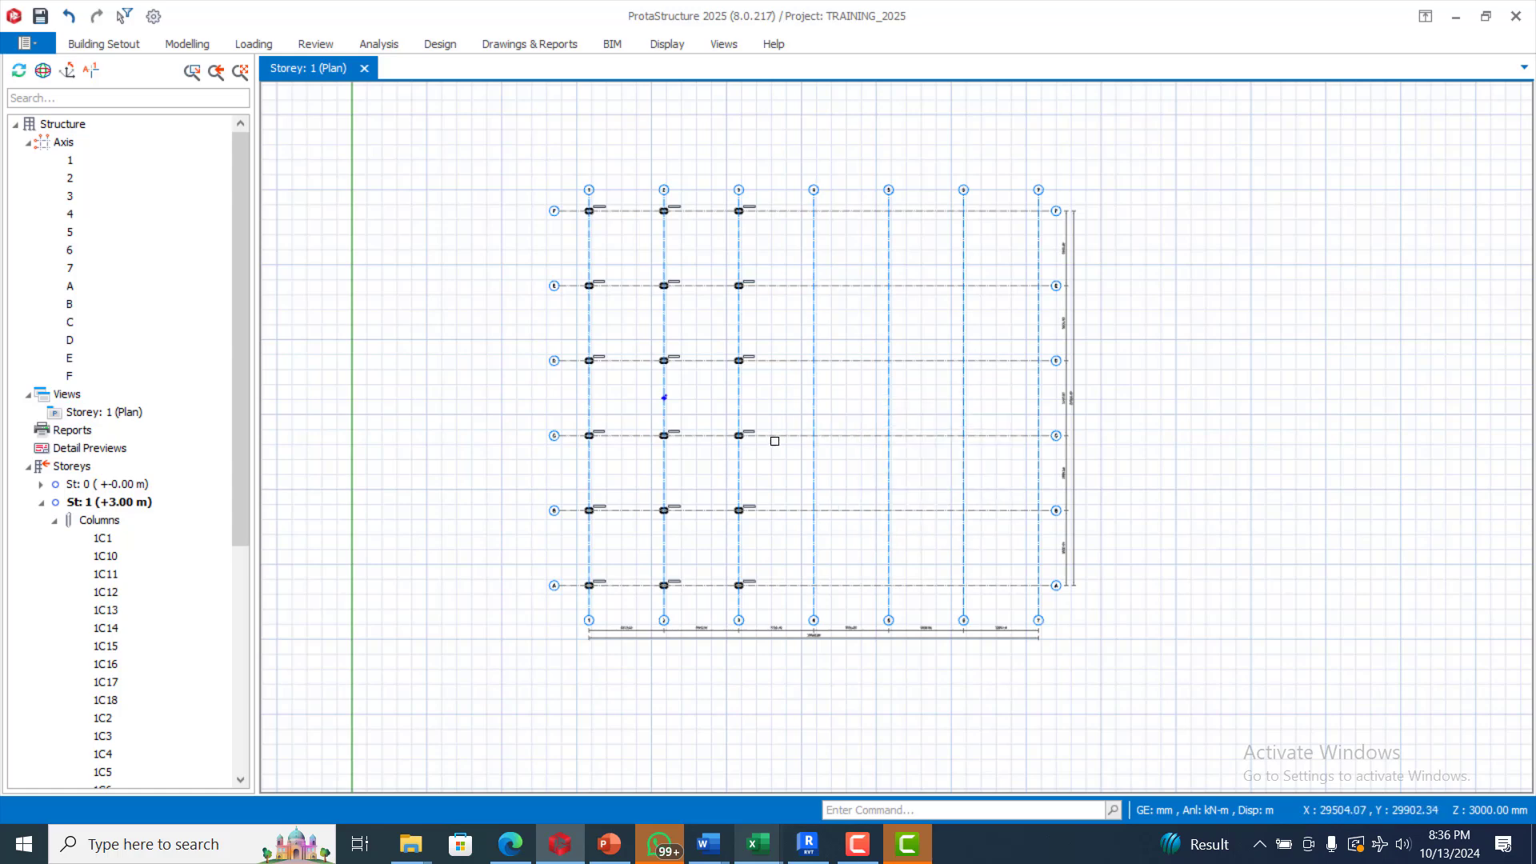
scroll(666, 318, "up", 3)
scroll(749, 379, "down", 3)
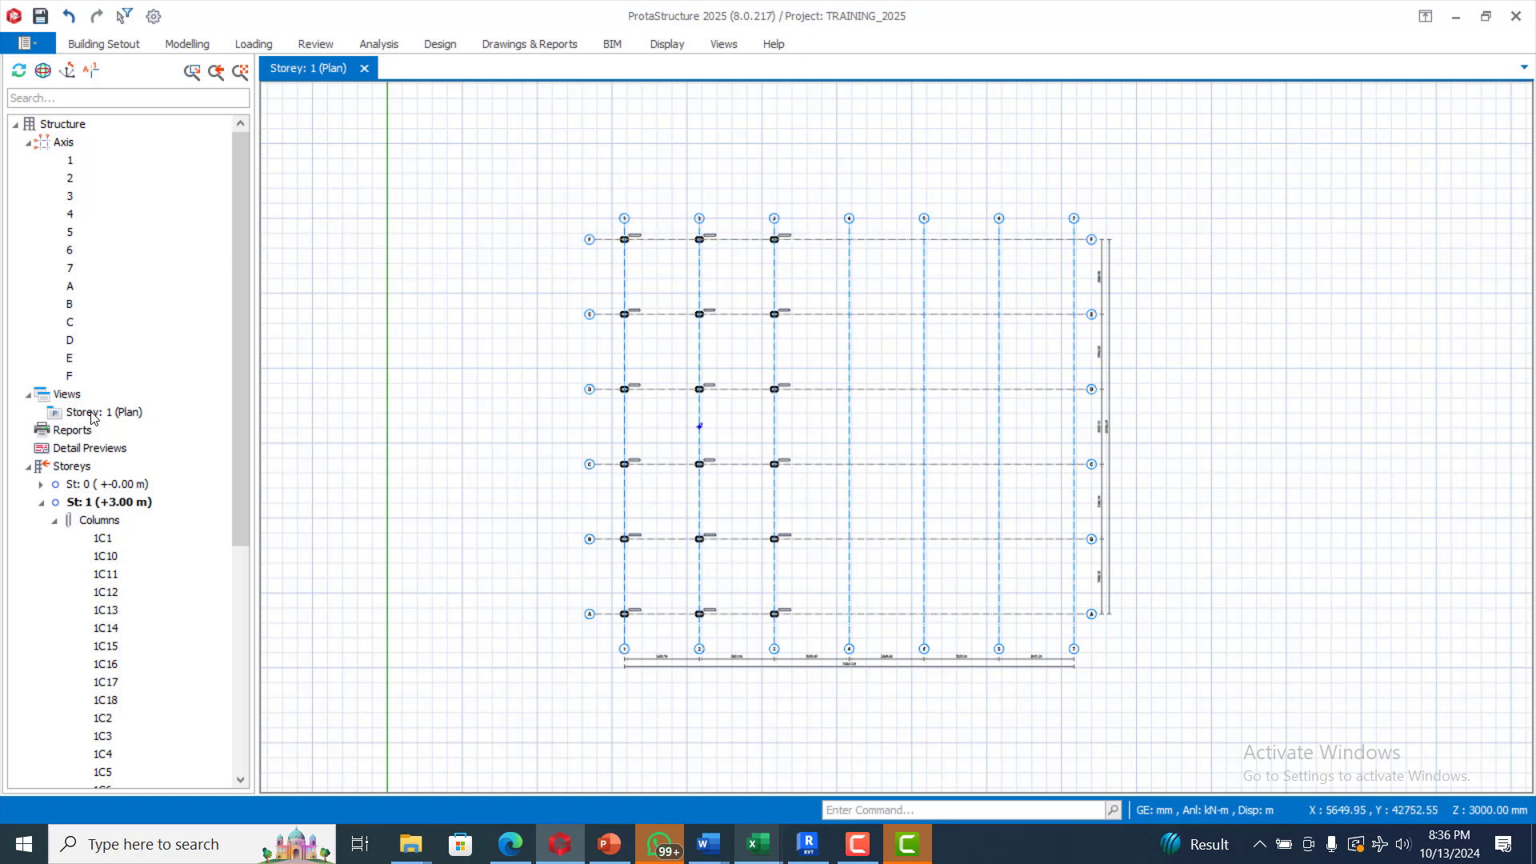
Step: Insert storeys so the building has seven storeys
right_click(81, 468)
left_click(146, 504)
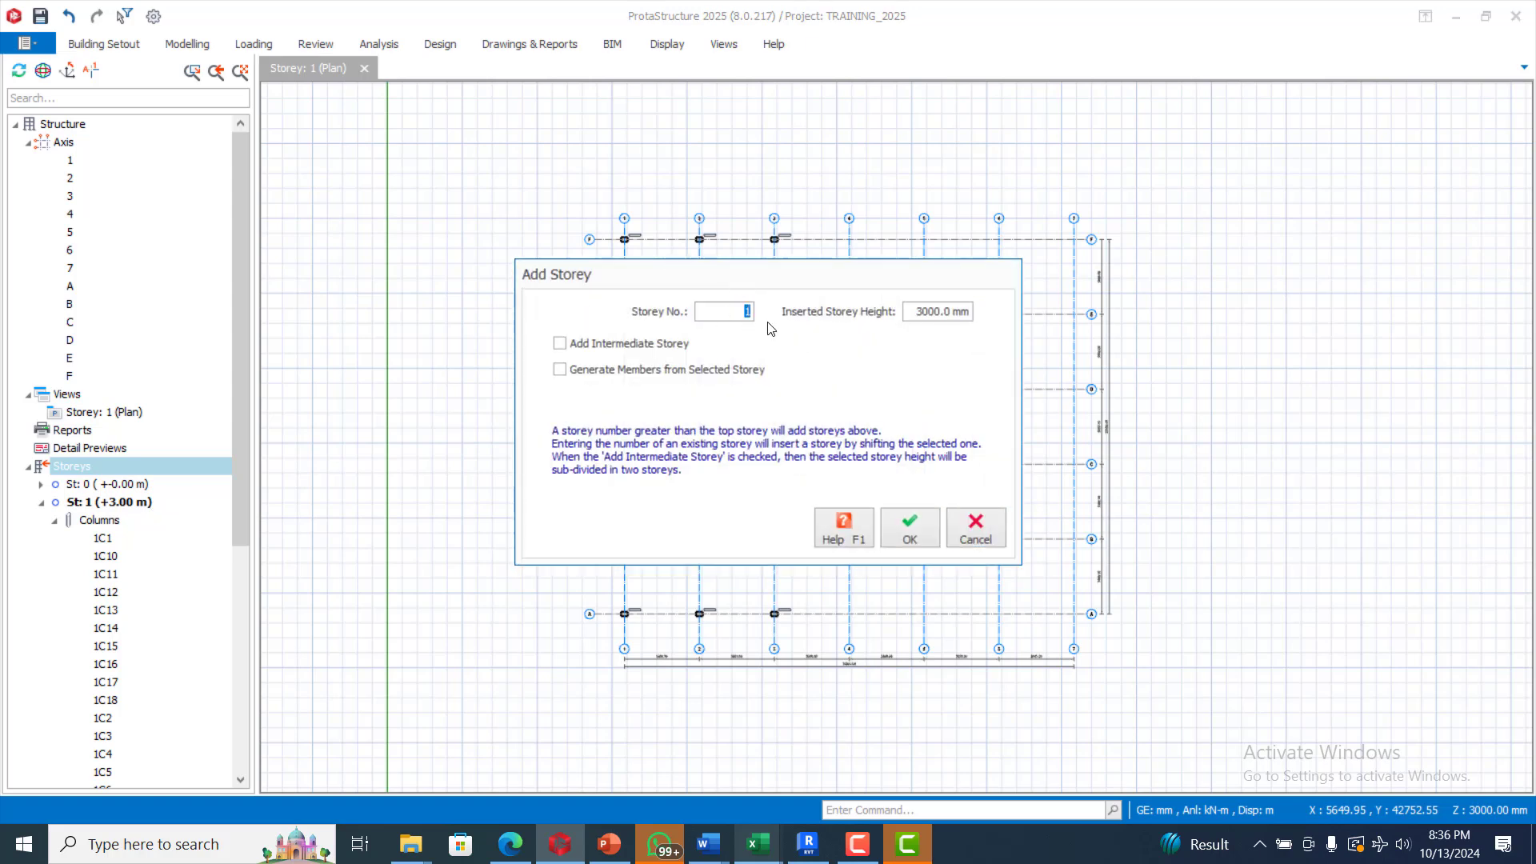
left_click(896, 525)
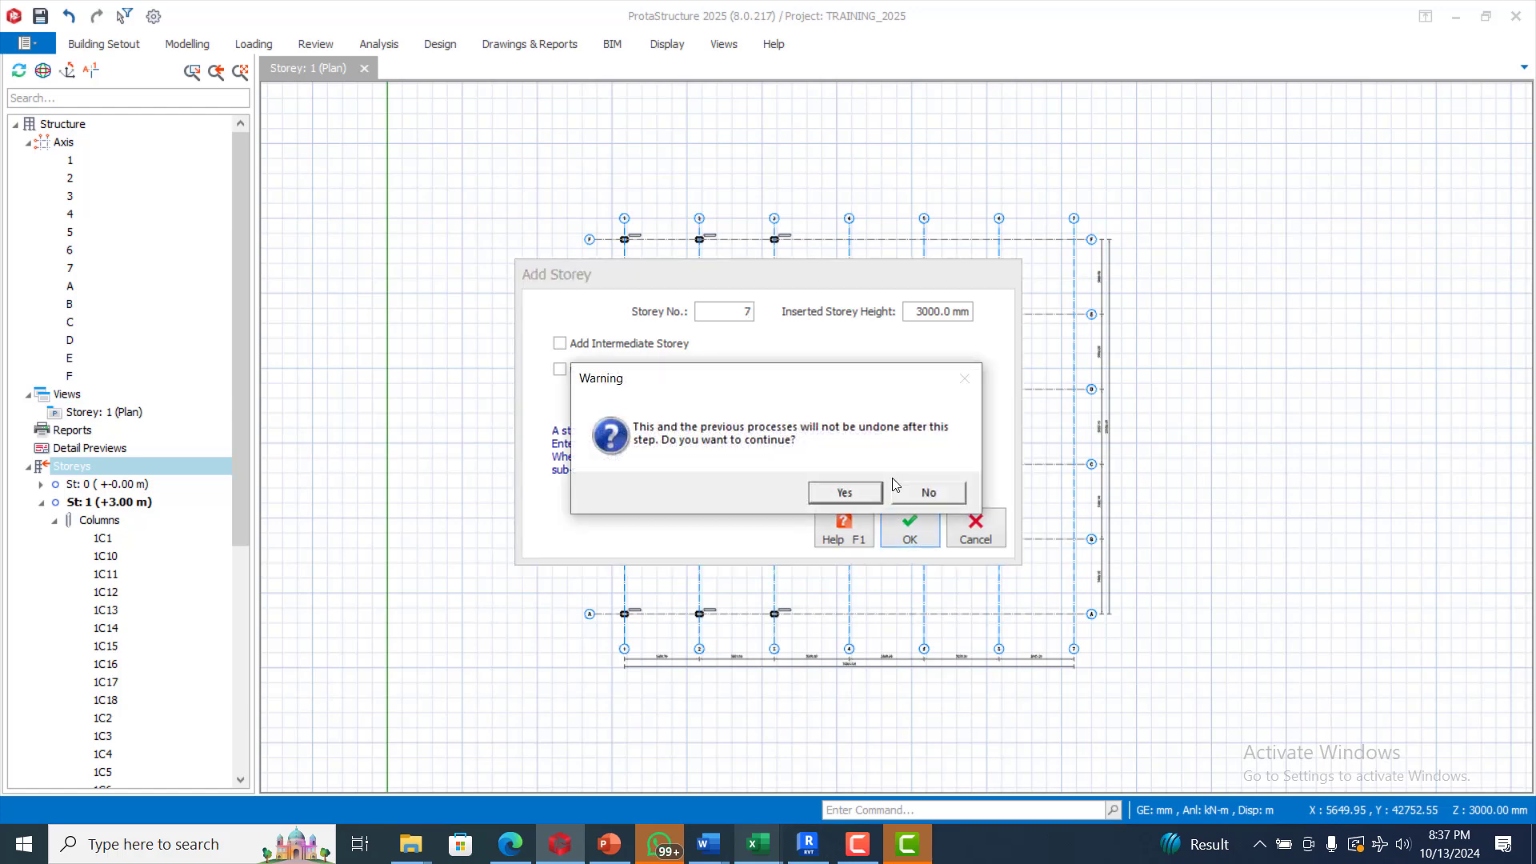
left_click(835, 496)
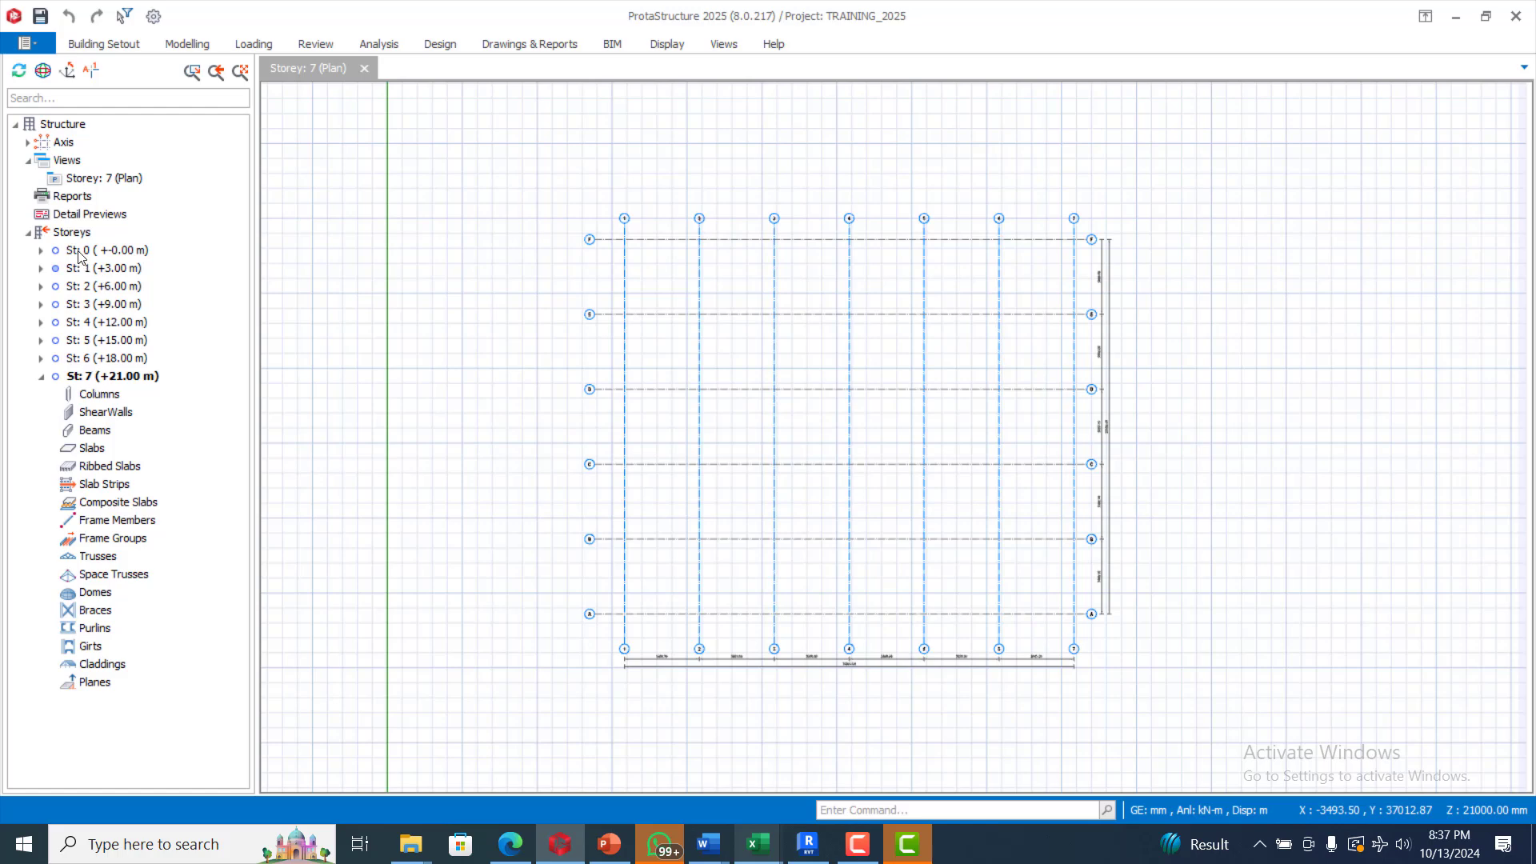
Step: Set storey 7's height to 5000 mm, raising its level to +23.00 m
right_click(73, 234)
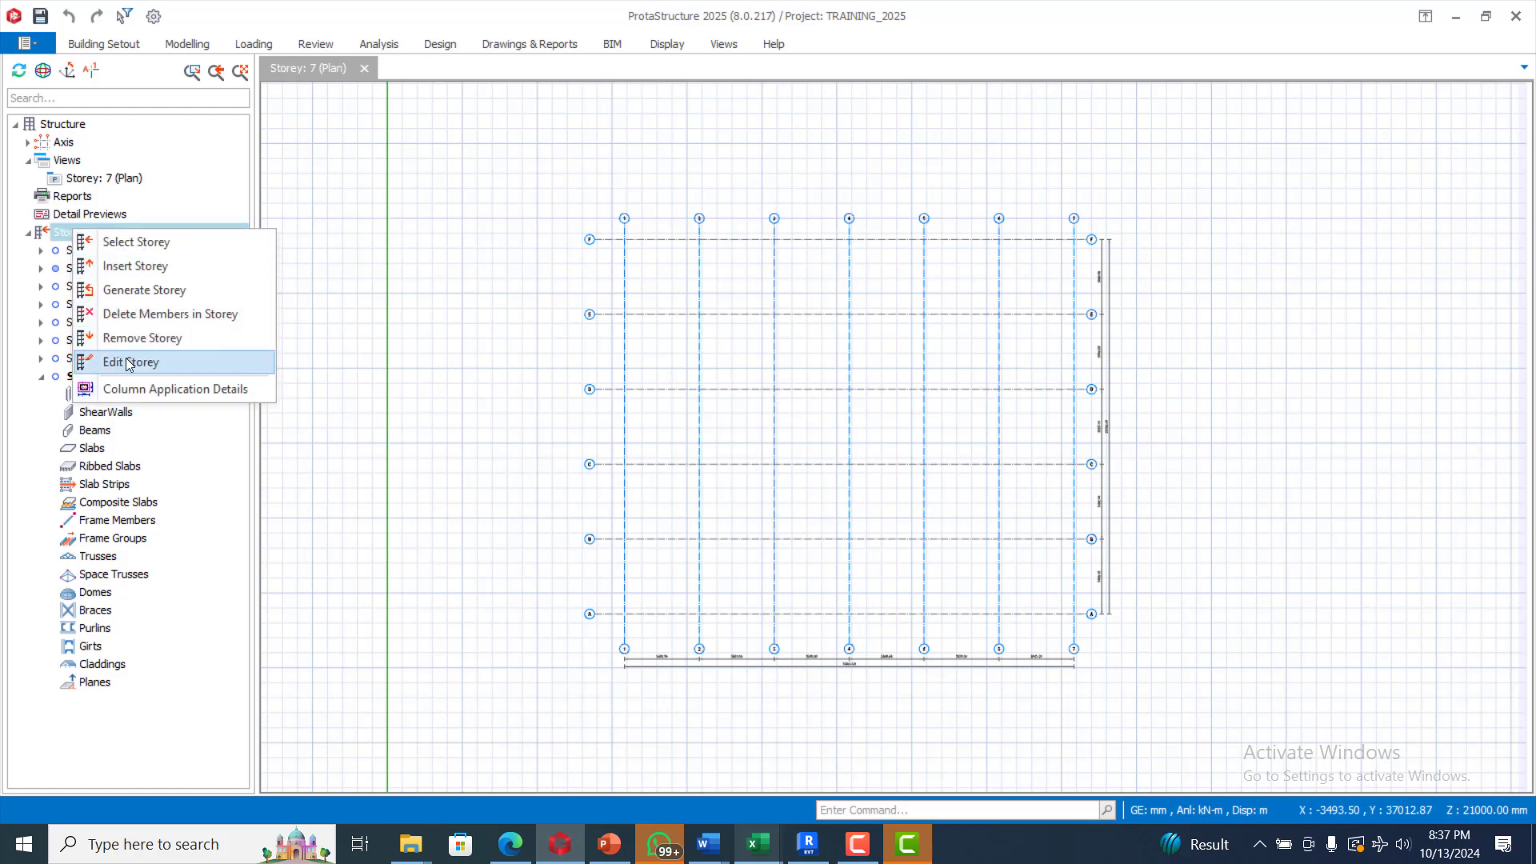
left_click(131, 365)
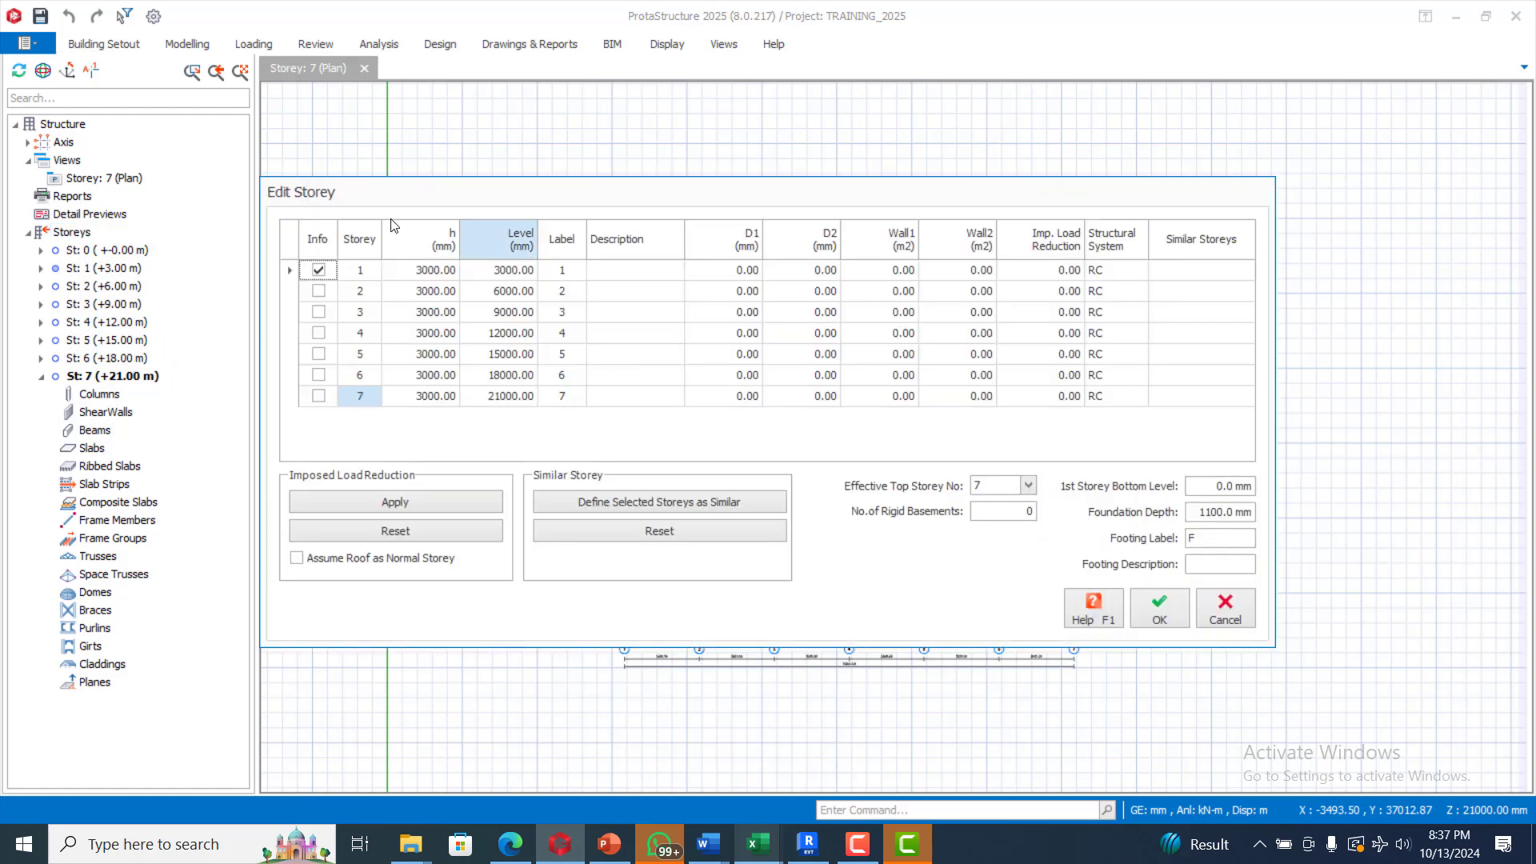
left_click(424, 397)
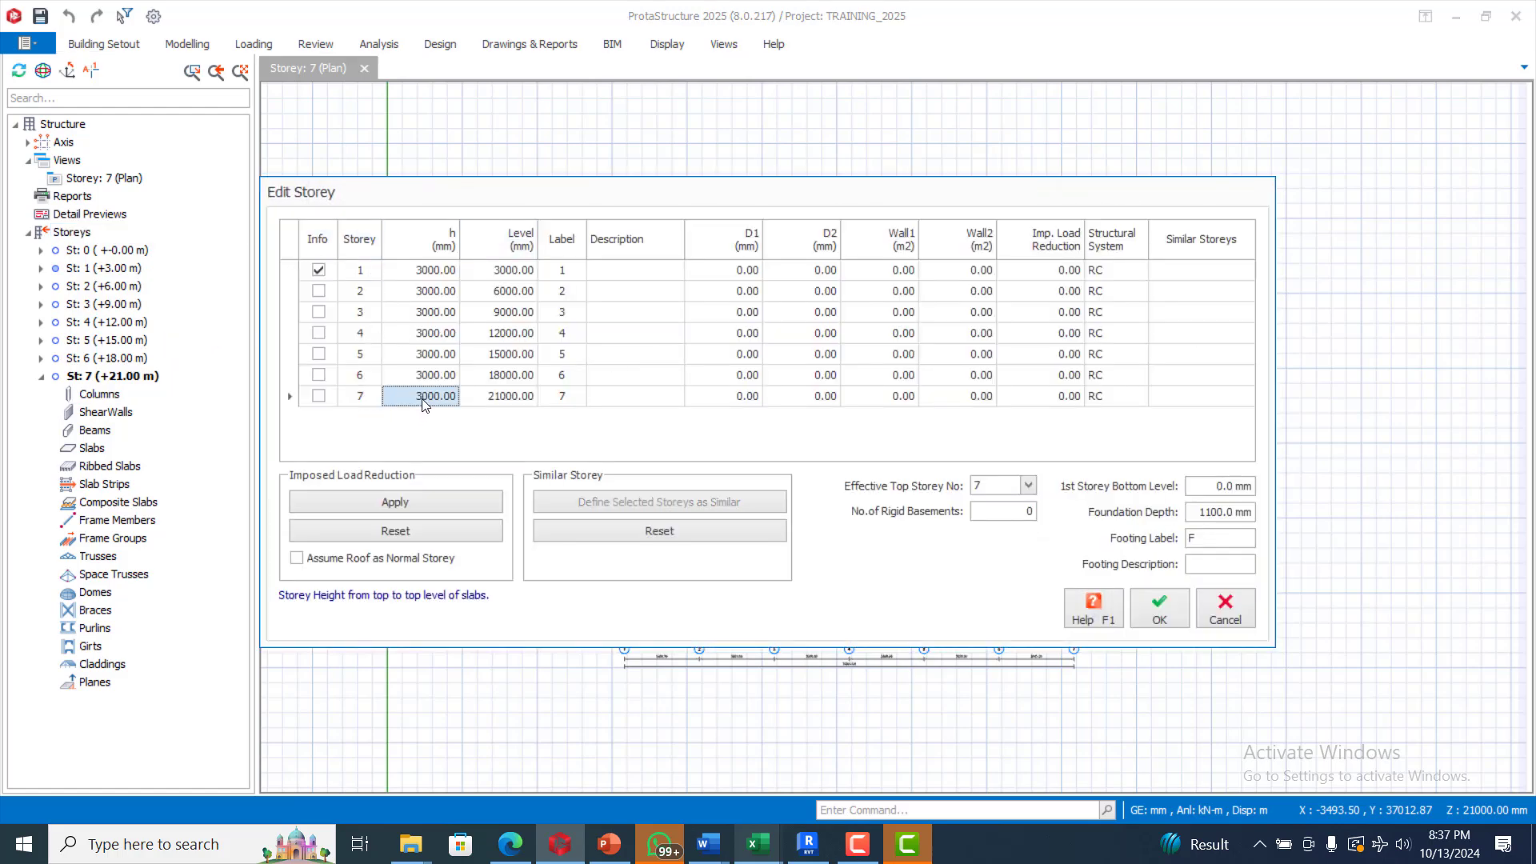
type("5")
left_click(1187, 616)
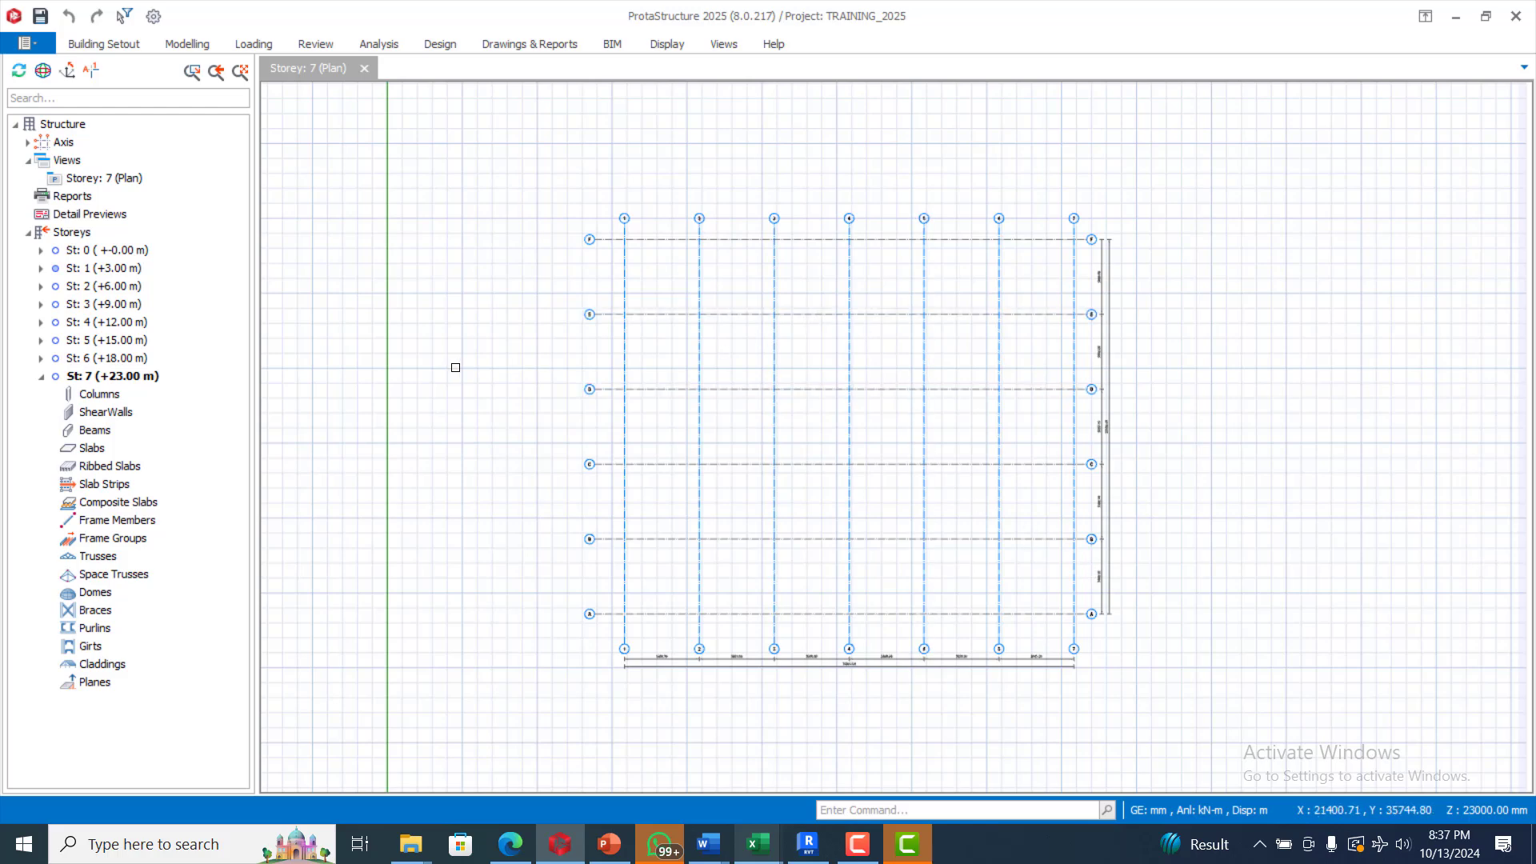
Step: Open storey 1's plan and create a 3D physical model view of it
double_click(92, 269)
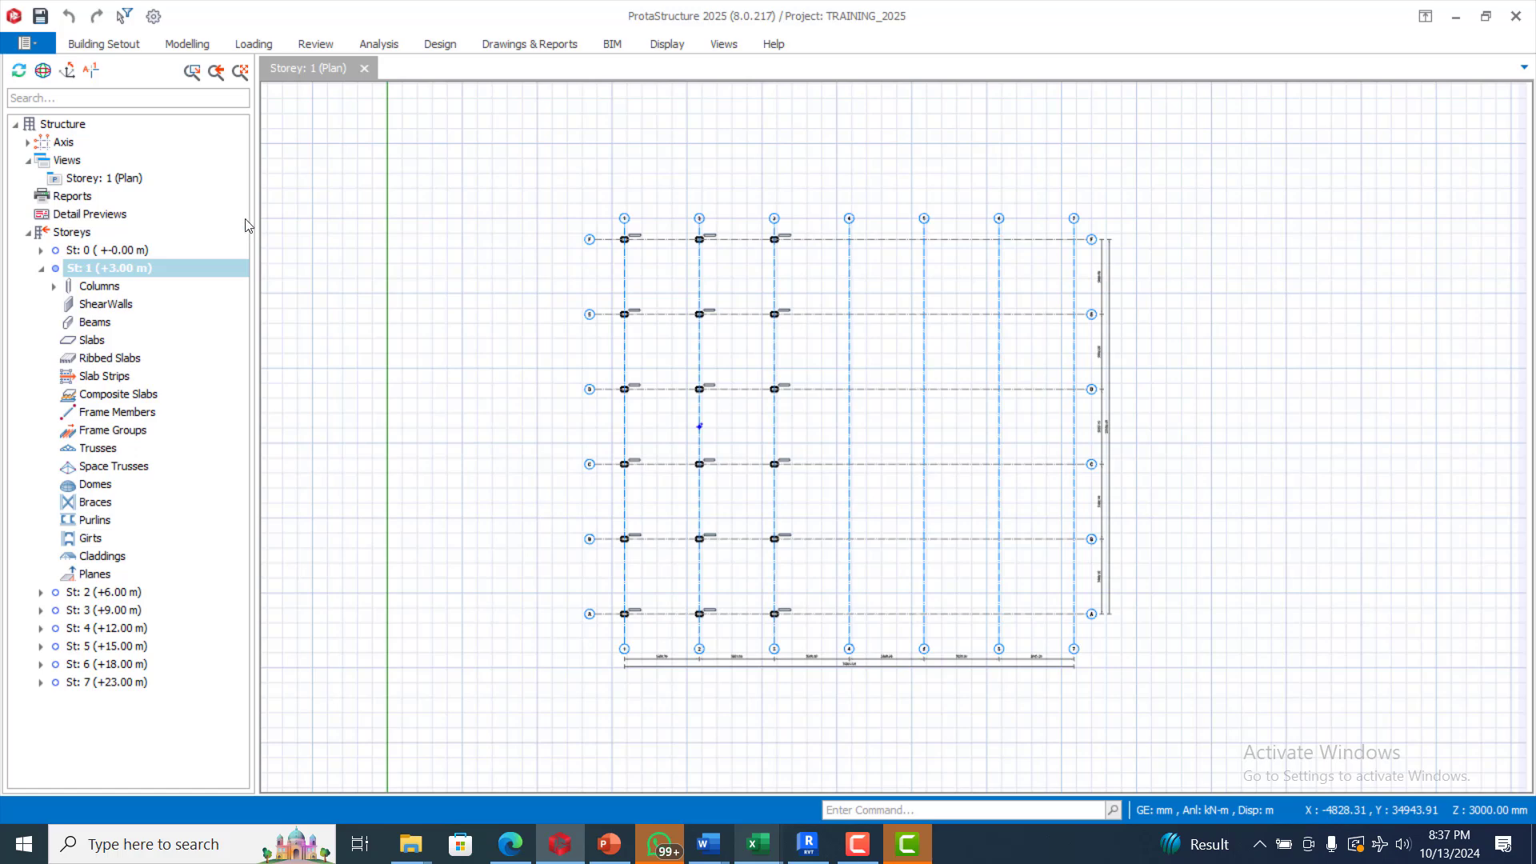
left_click(70, 161)
right_click(70, 161)
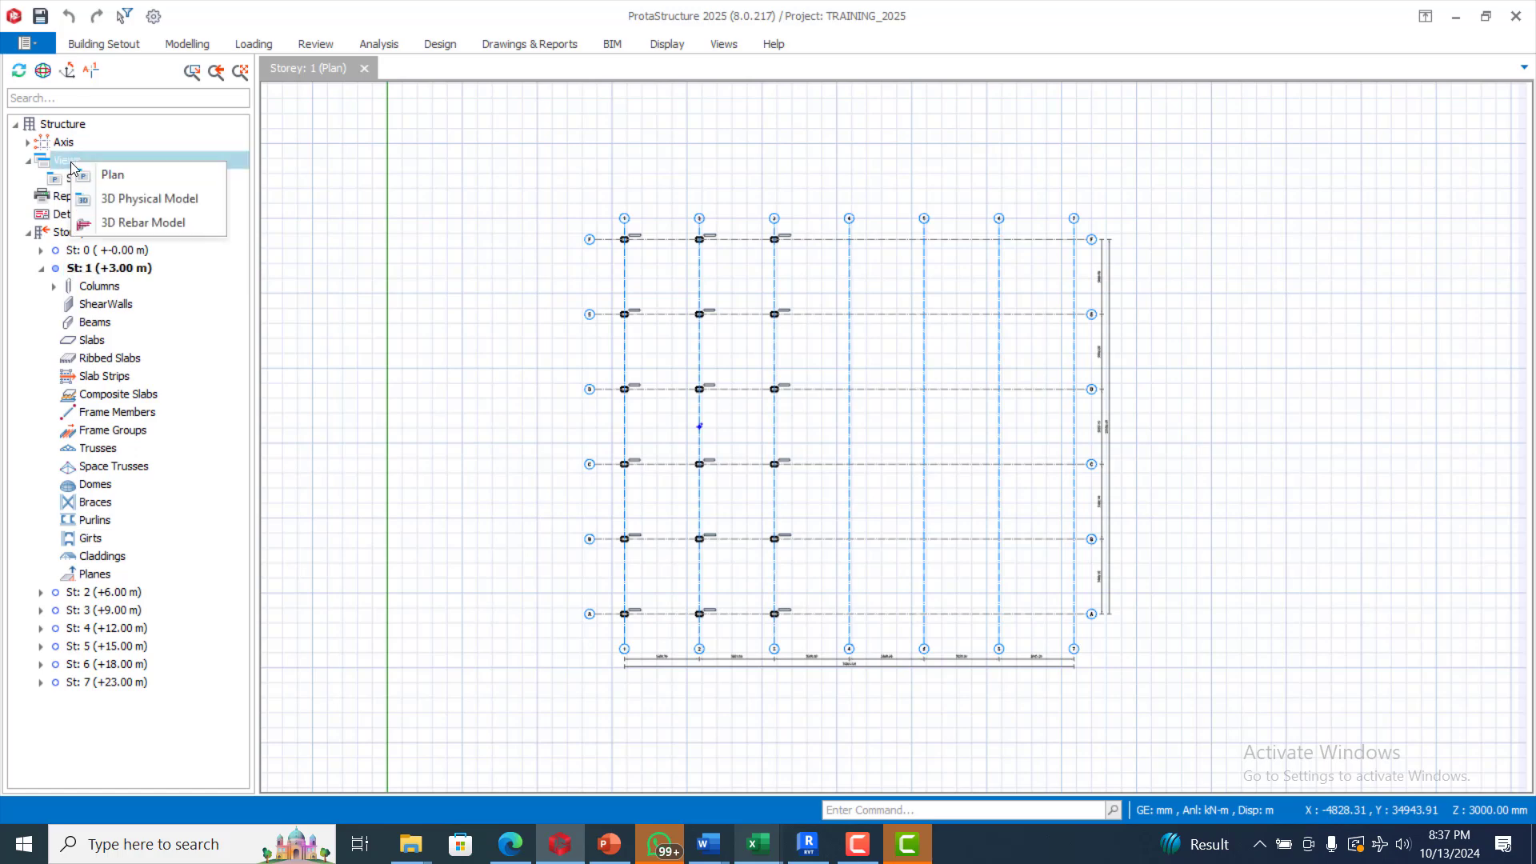
left_click(141, 199)
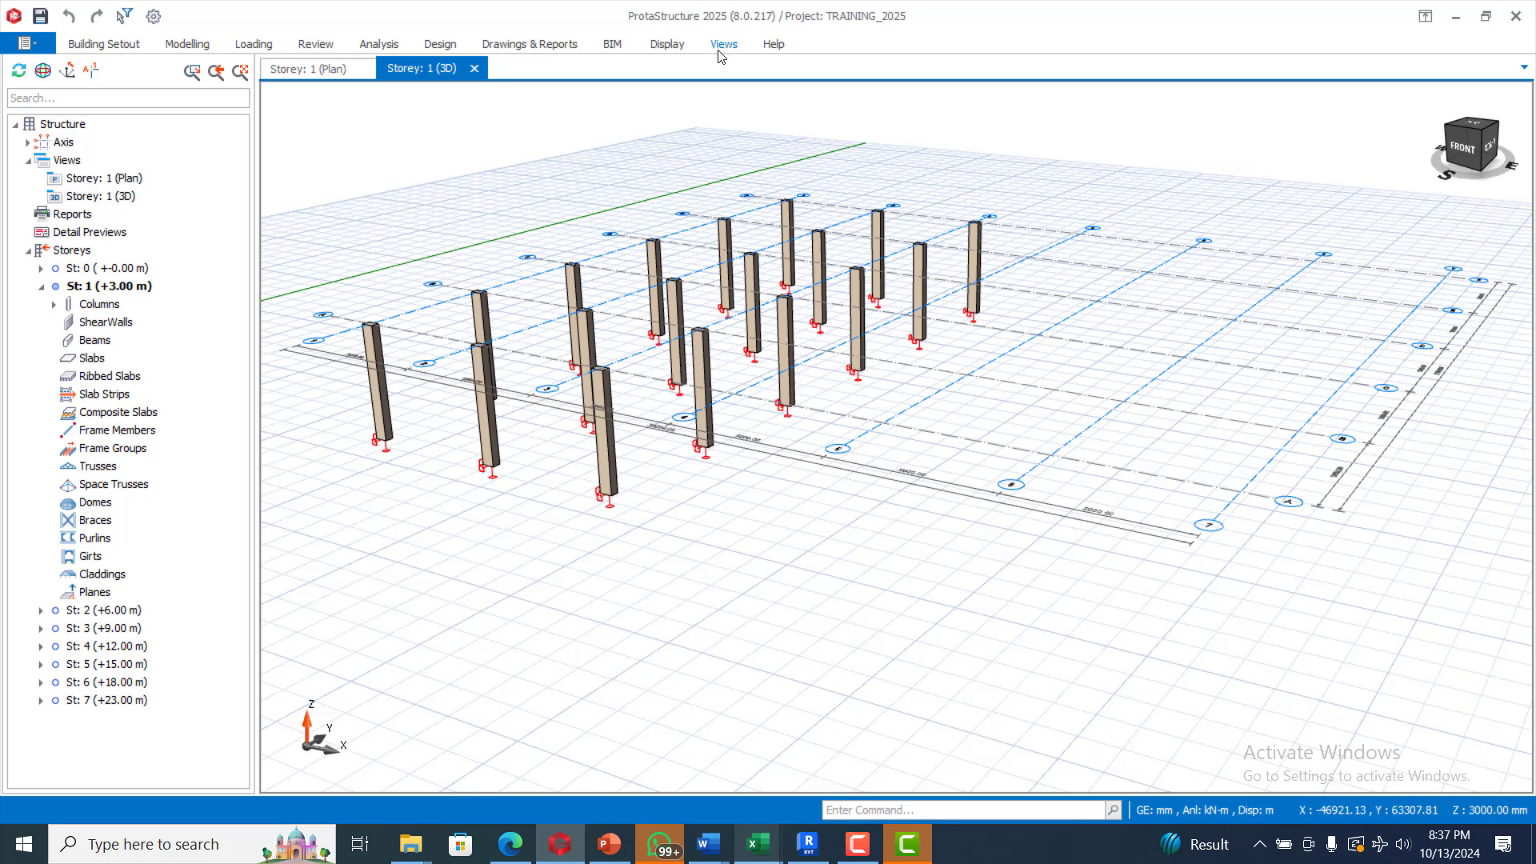
Step: Tile the plan and 3D views vertically and orbit the 3D model
left_click(724, 44)
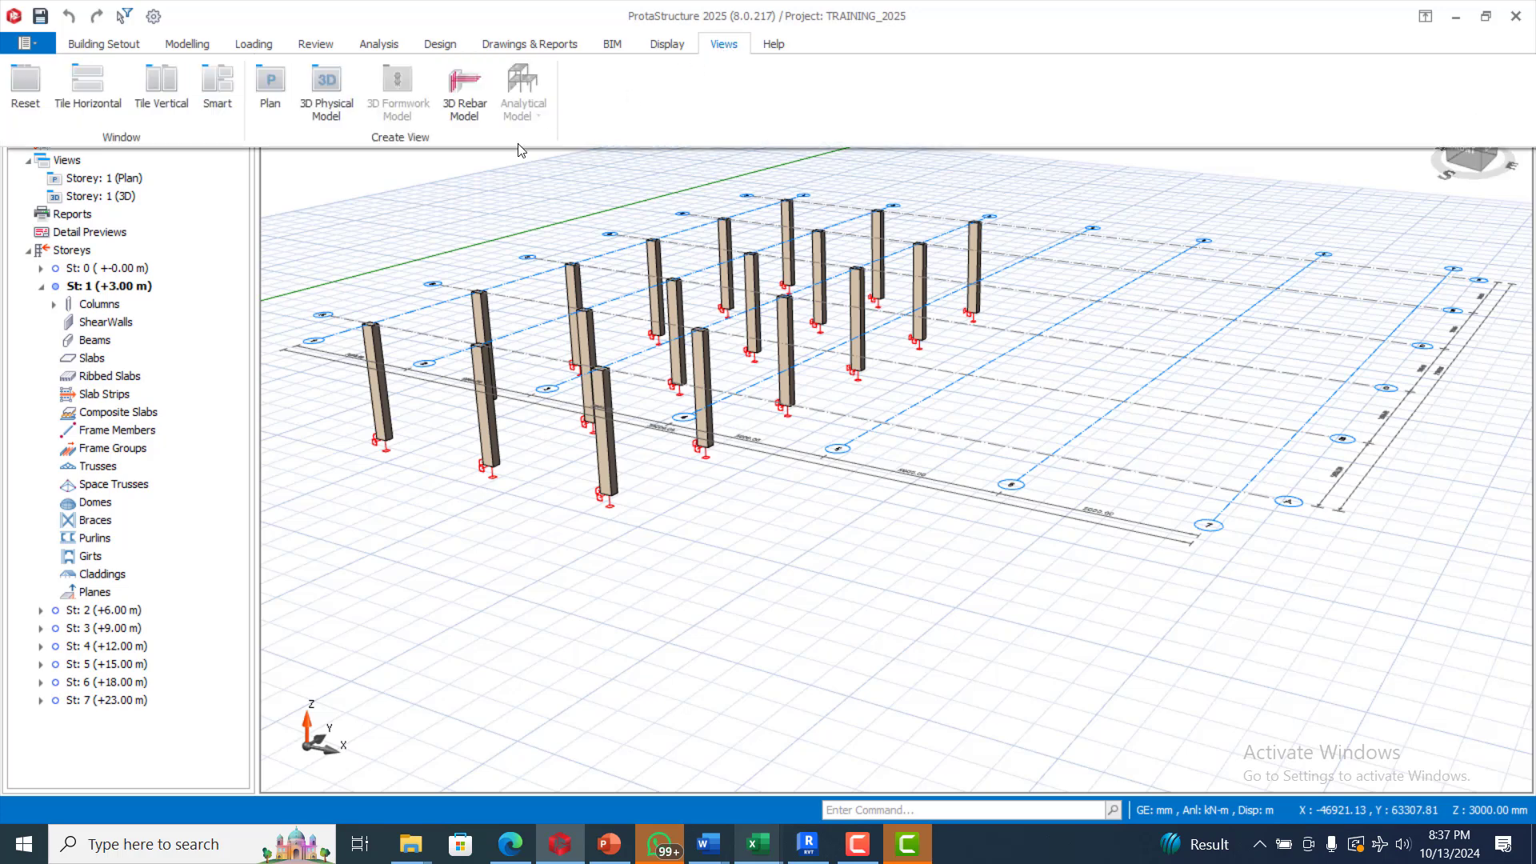
left_click(162, 86)
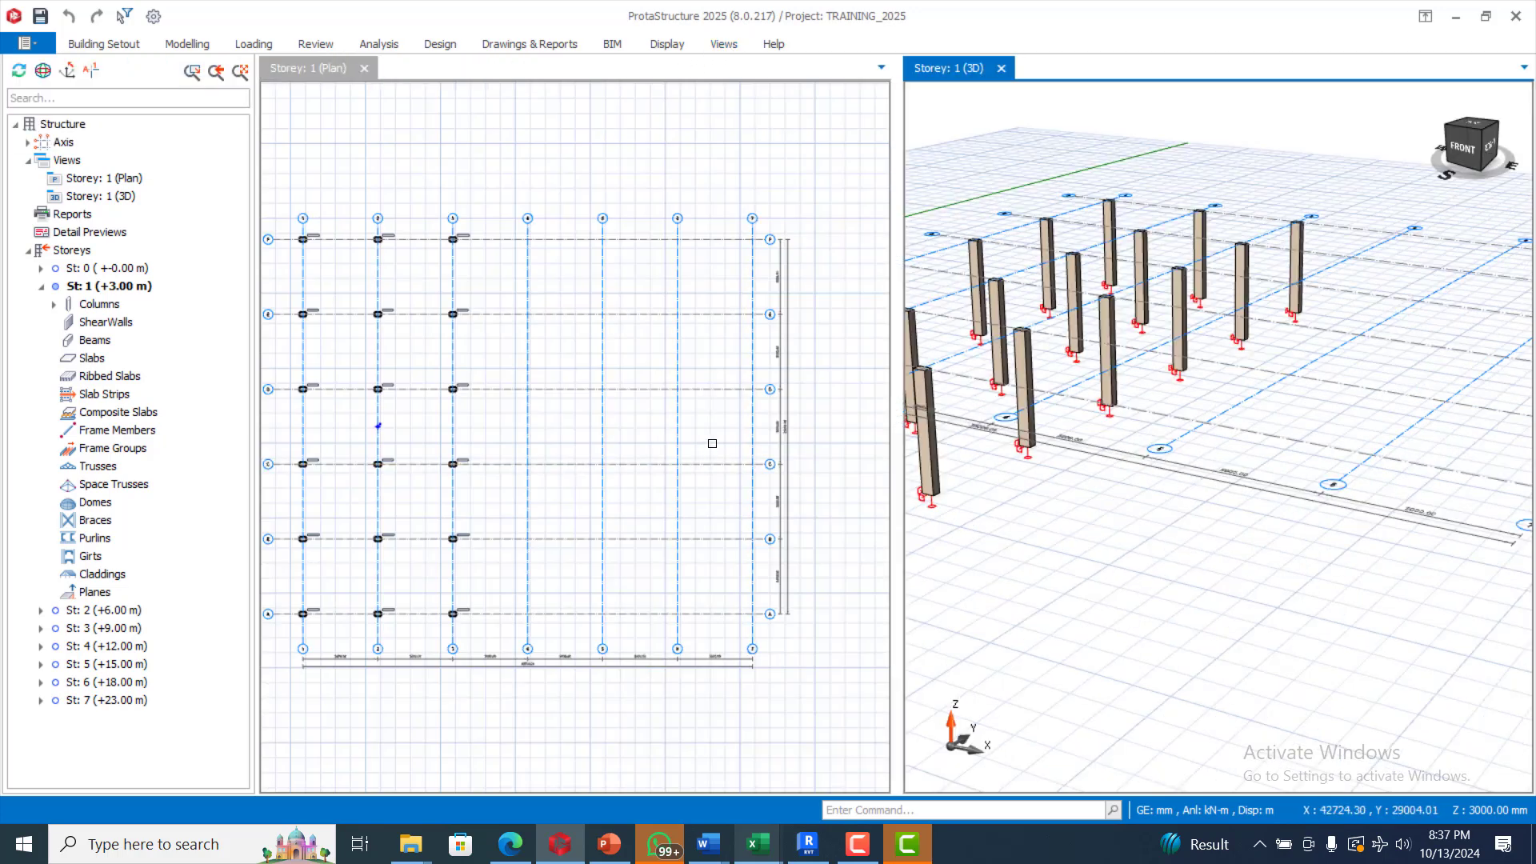
scroll(658, 362, "down", 3)
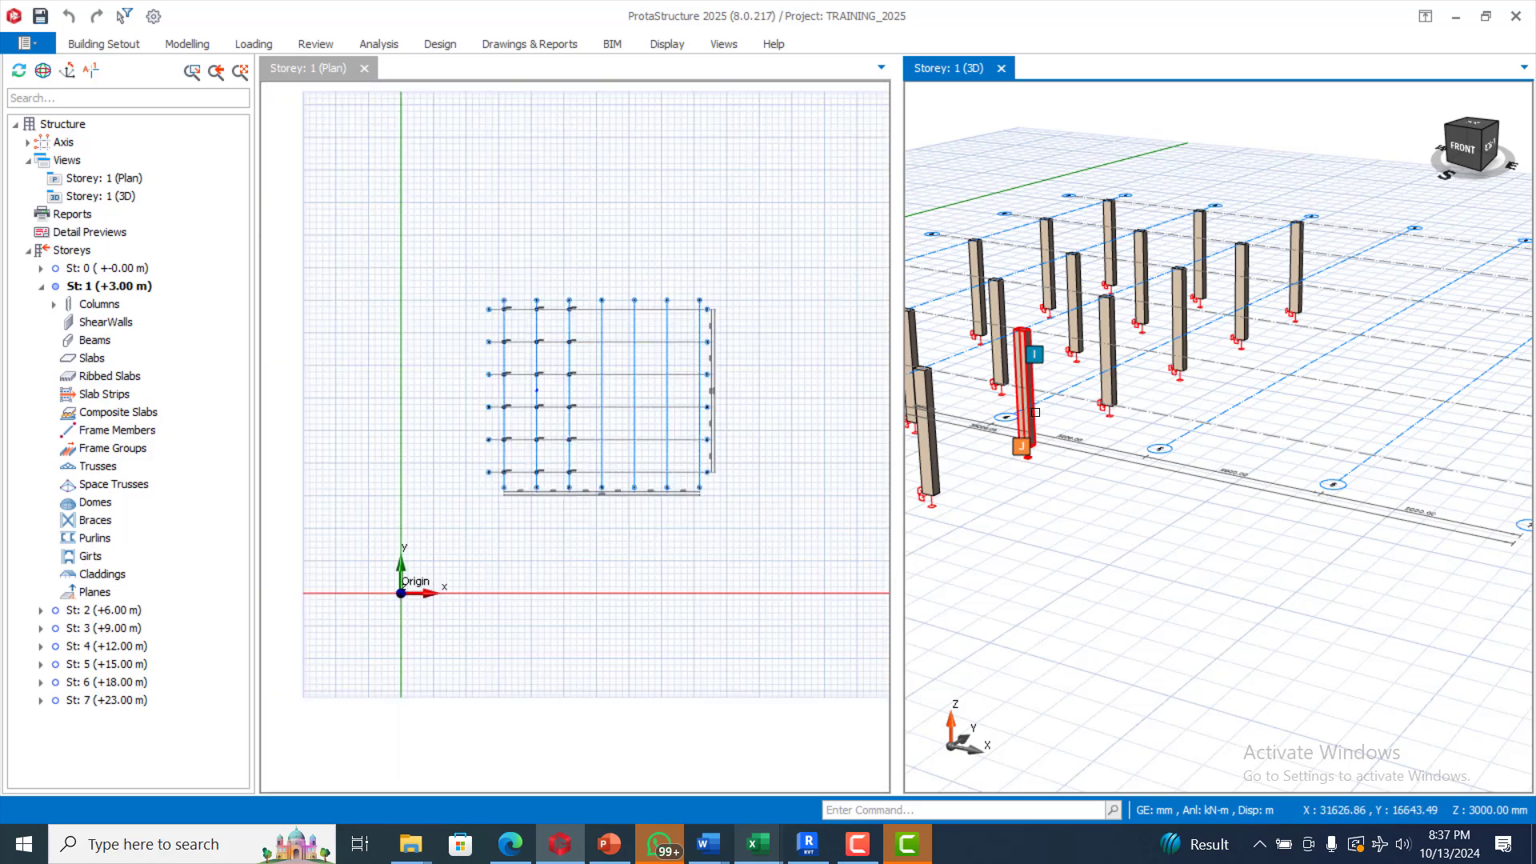
scroll(1040, 421, "down", 4)
mouse_move(1038, 473)
middle_mouse_down()
mouse_move(1104, 518)
mouse_move(1152, 483)
mouse_move(1139, 488)
middle_mouse_up()
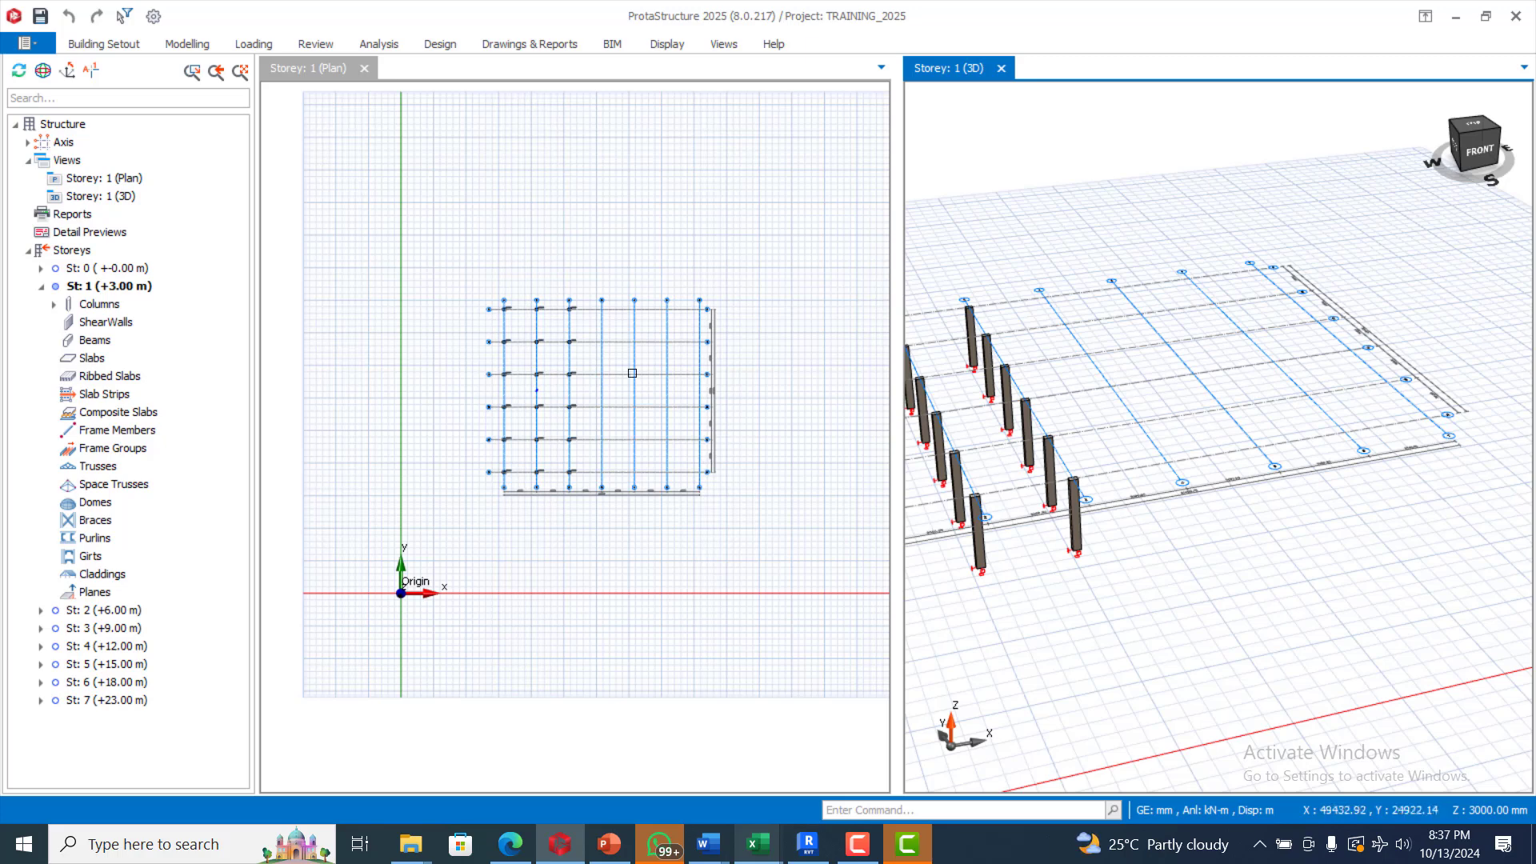
scroll(592, 320, "up", 5)
scroll(560, 320, "down", 3)
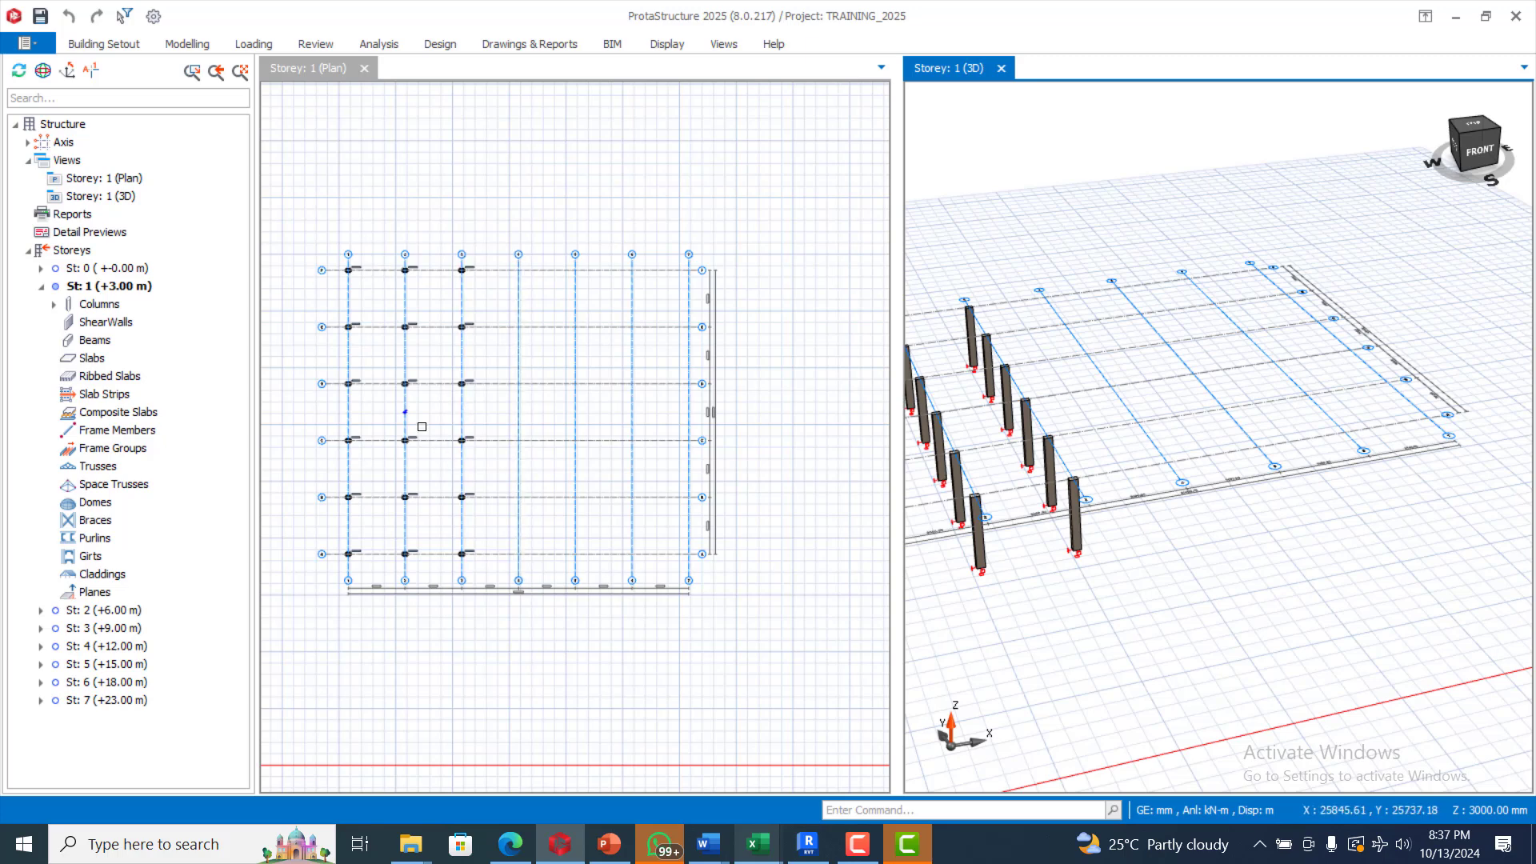
scroll(417, 423, "up", 3)
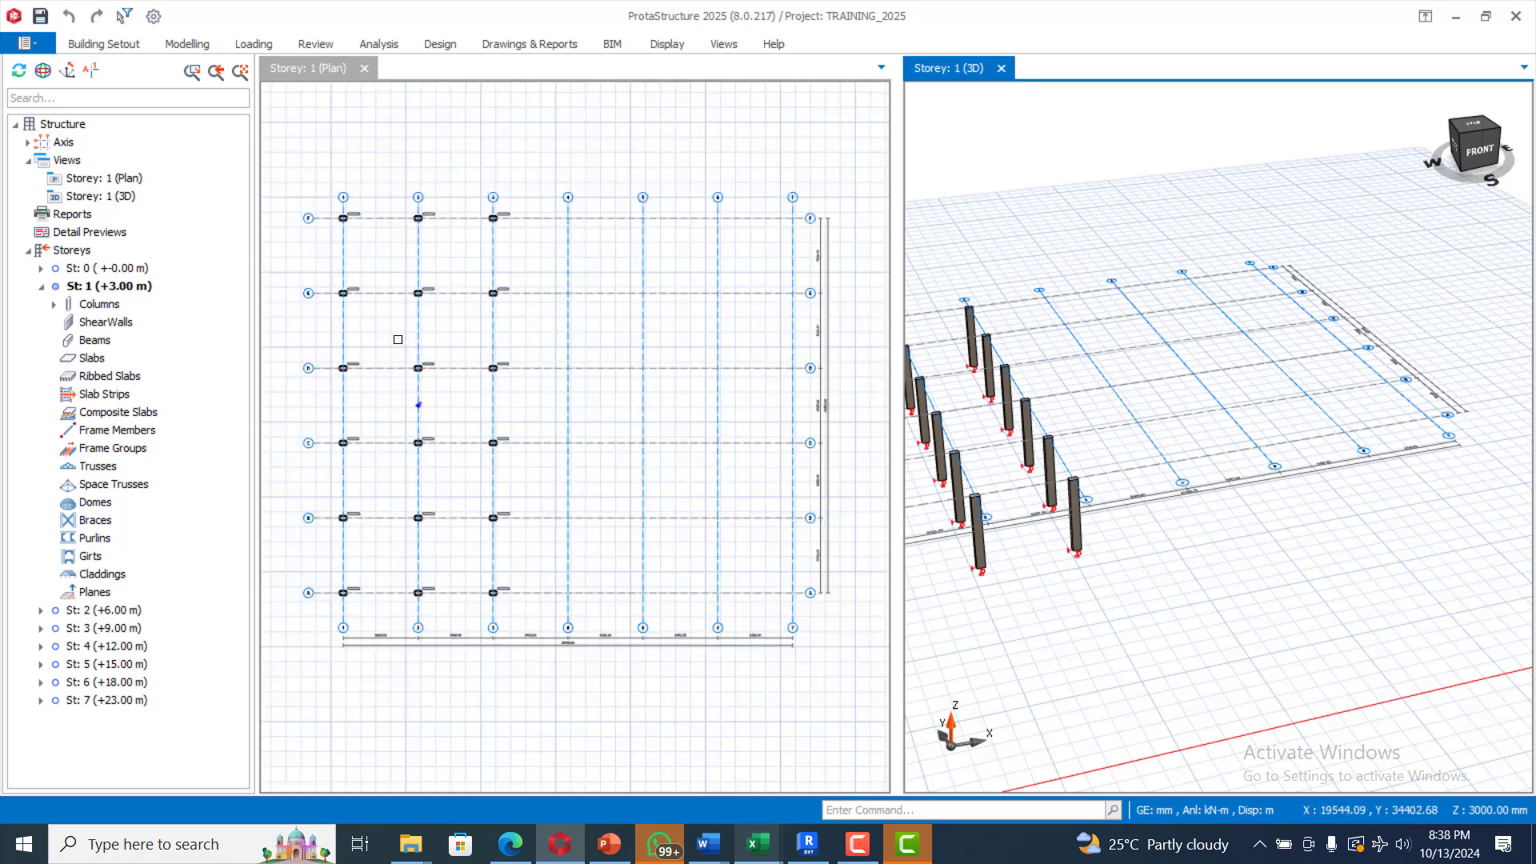
Step: Delete columns 1C4, 1C7, 1C8 and 1C9 where axes 2–3 cross rows C and D
left_click_drag(393, 335, 531, 454)
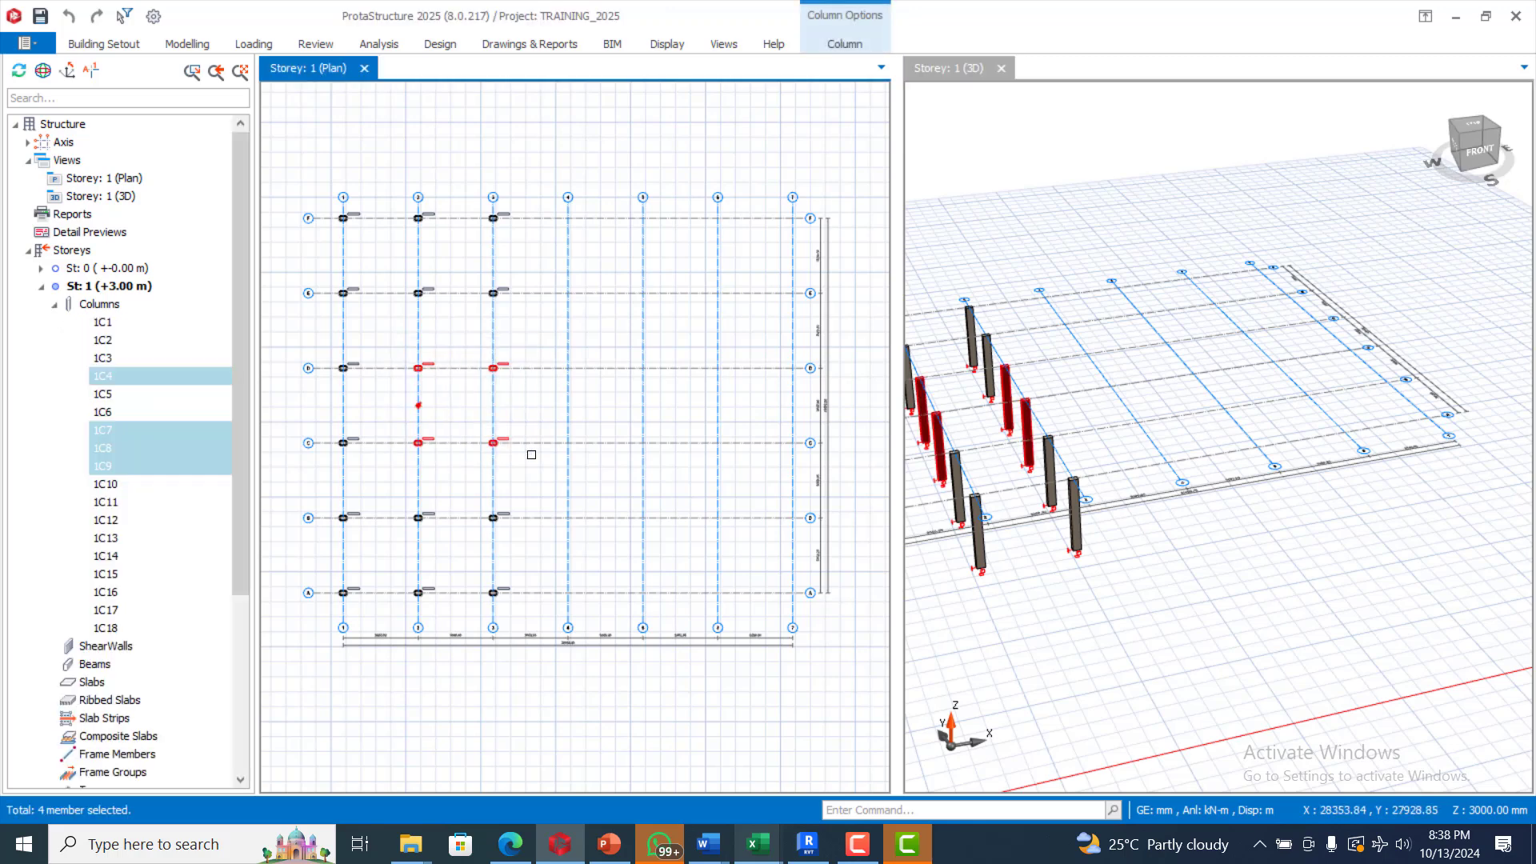
key("Delete")
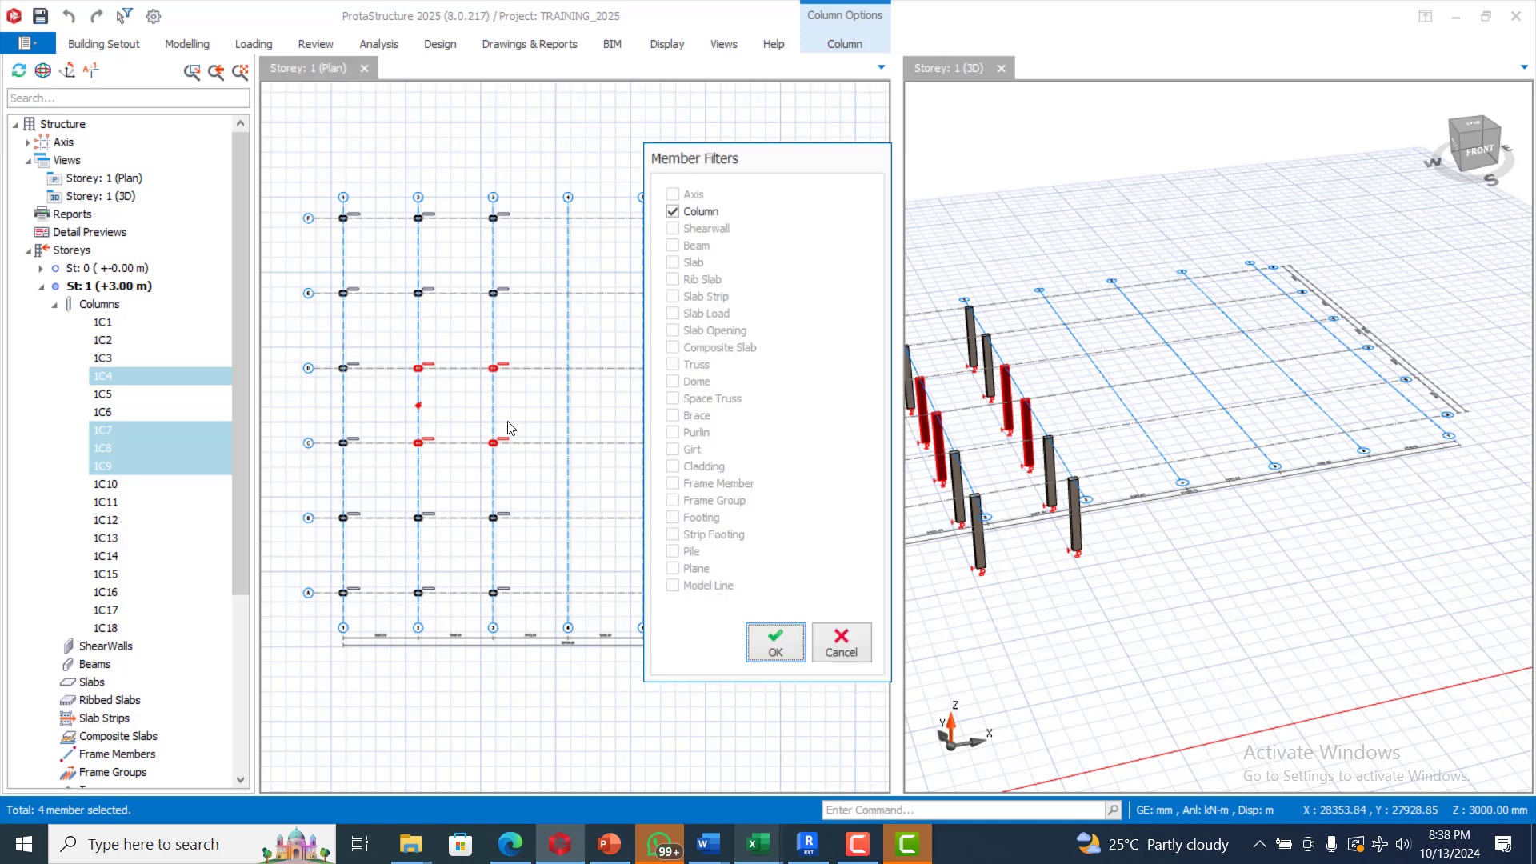
left_click(764, 643)
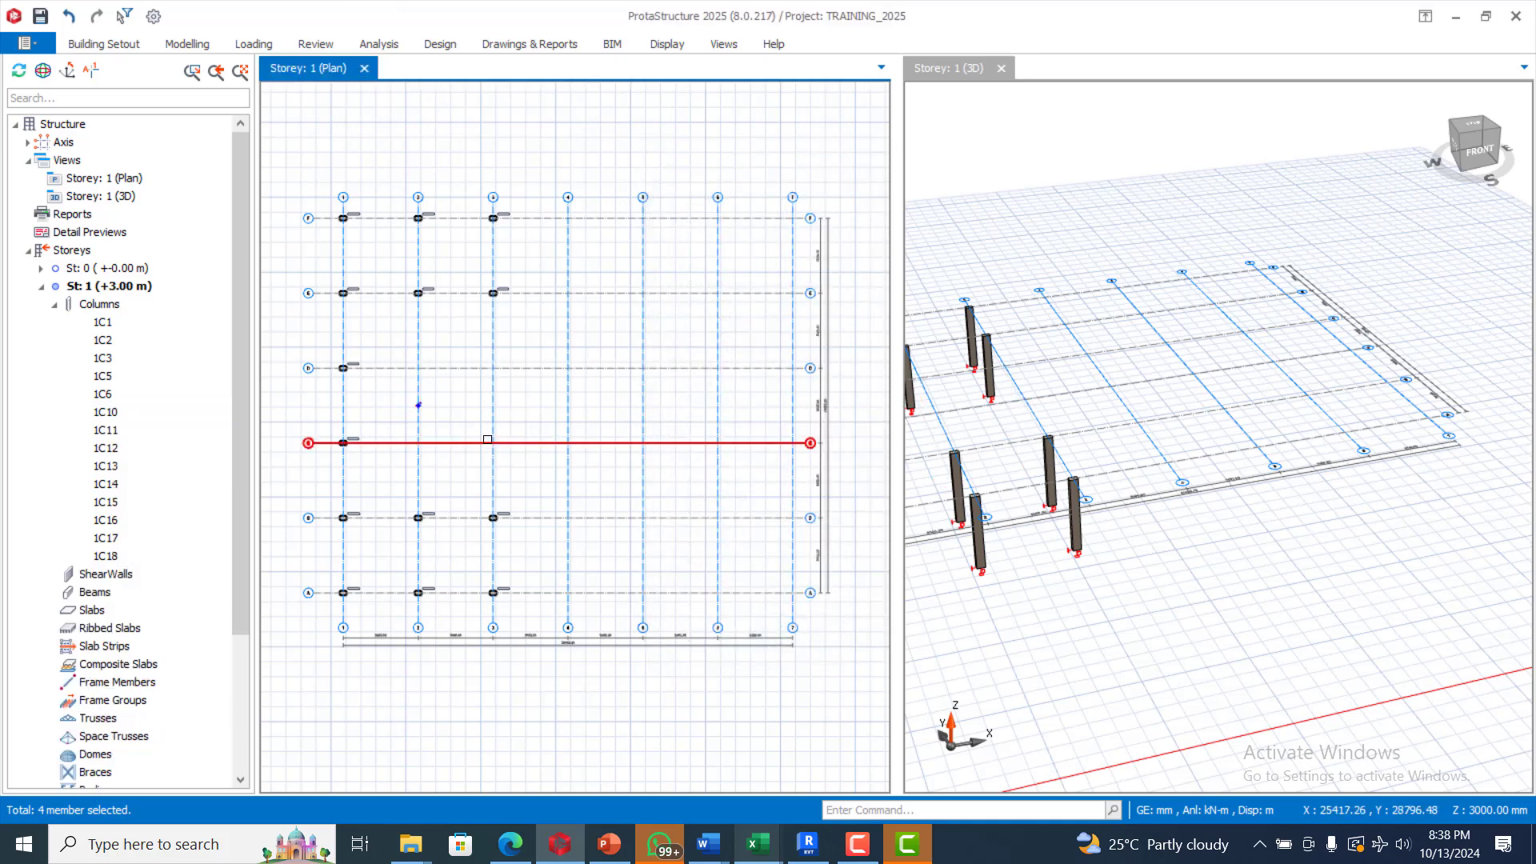
Step: Draw shear wall 1W1 from intersection D2 to D3
left_click(188, 45)
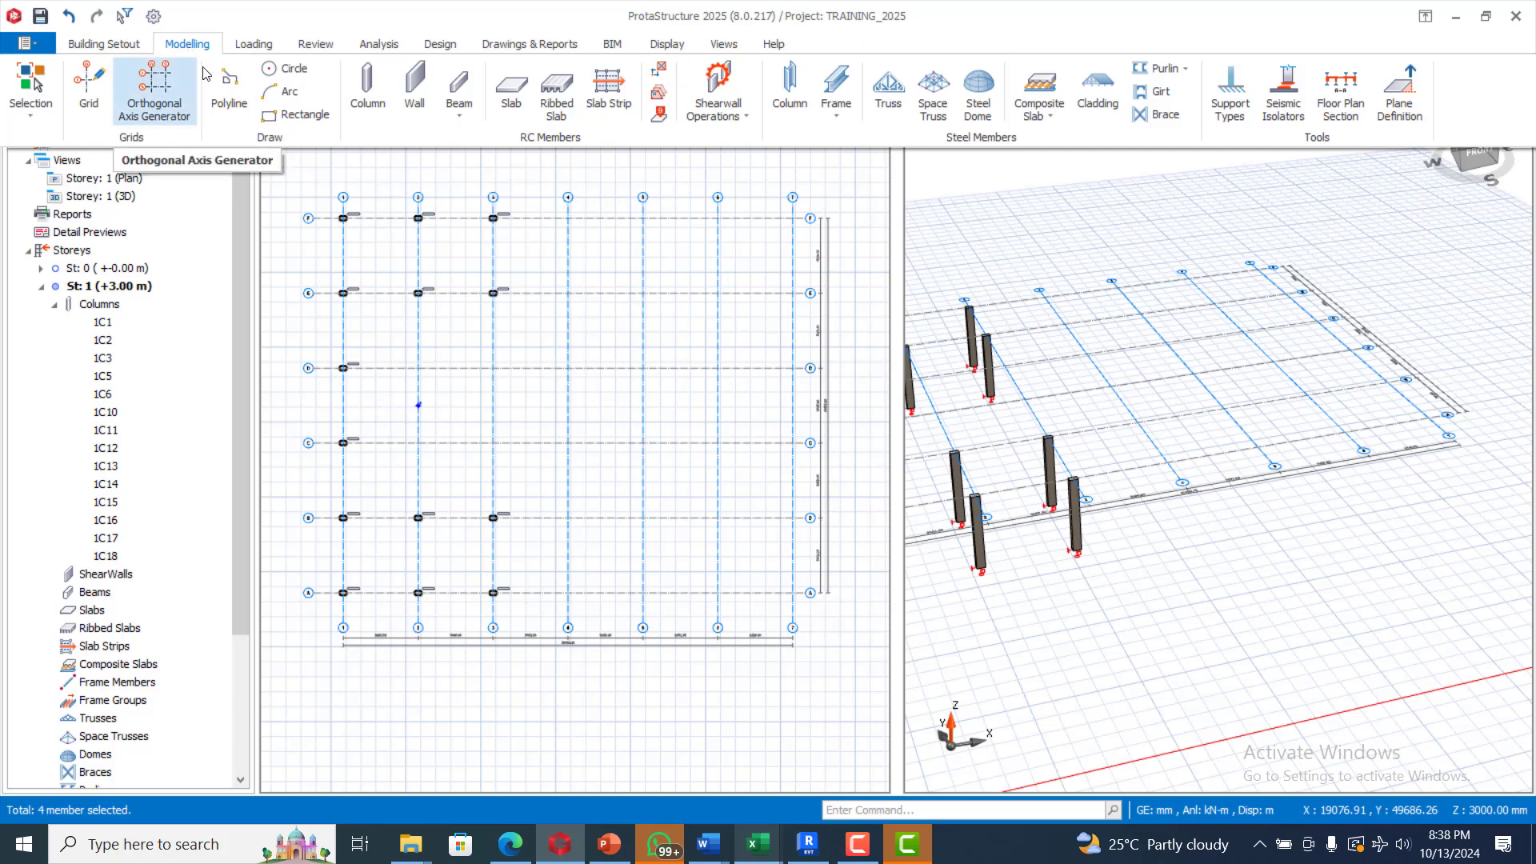
left_click(408, 96)
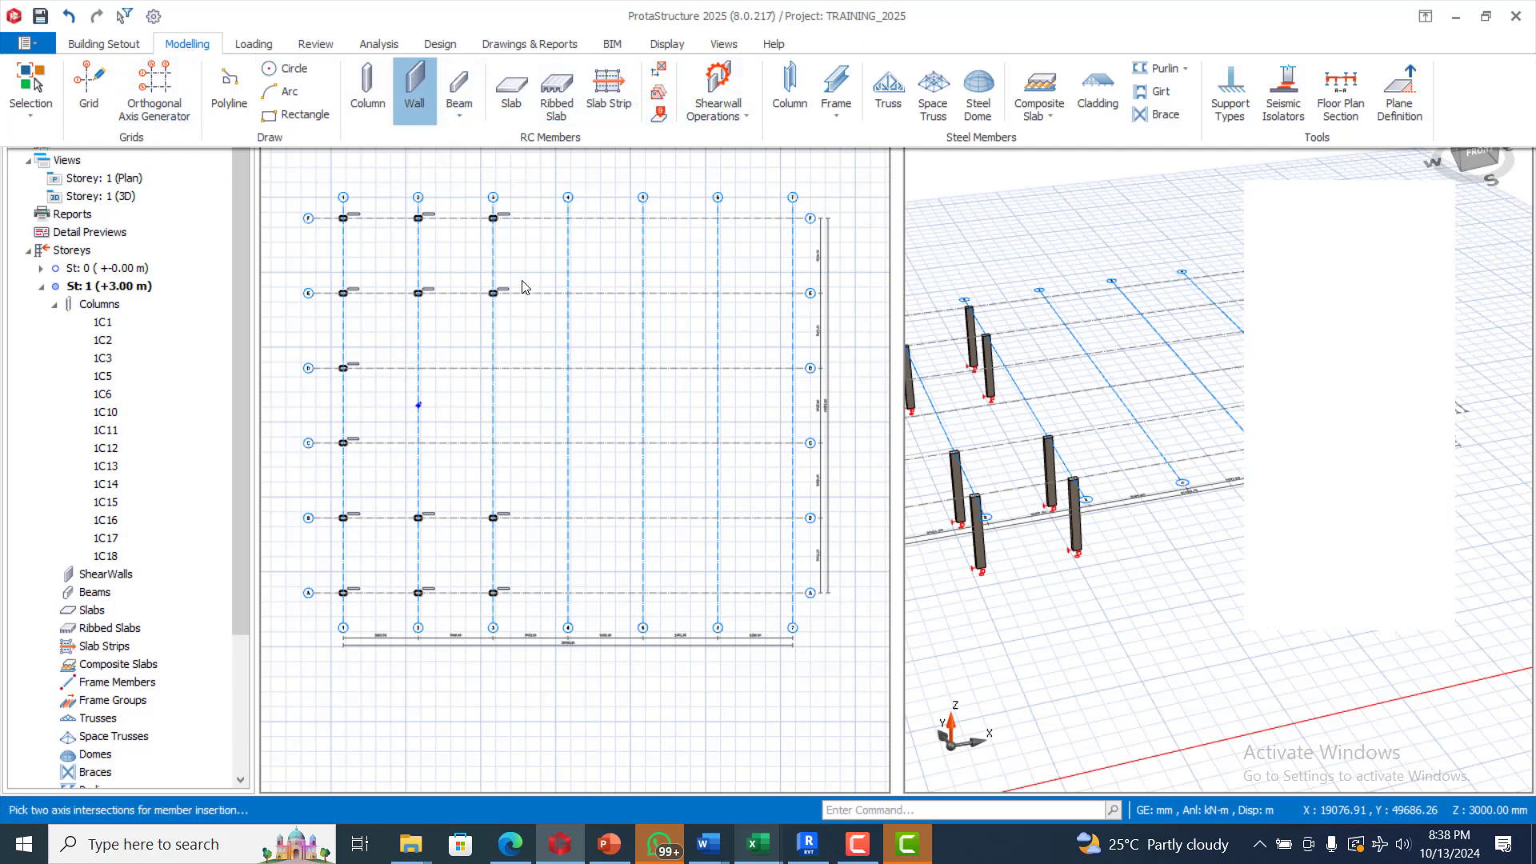
scroll(422, 374, "up", 1)
scroll(420, 373, "up", 1)
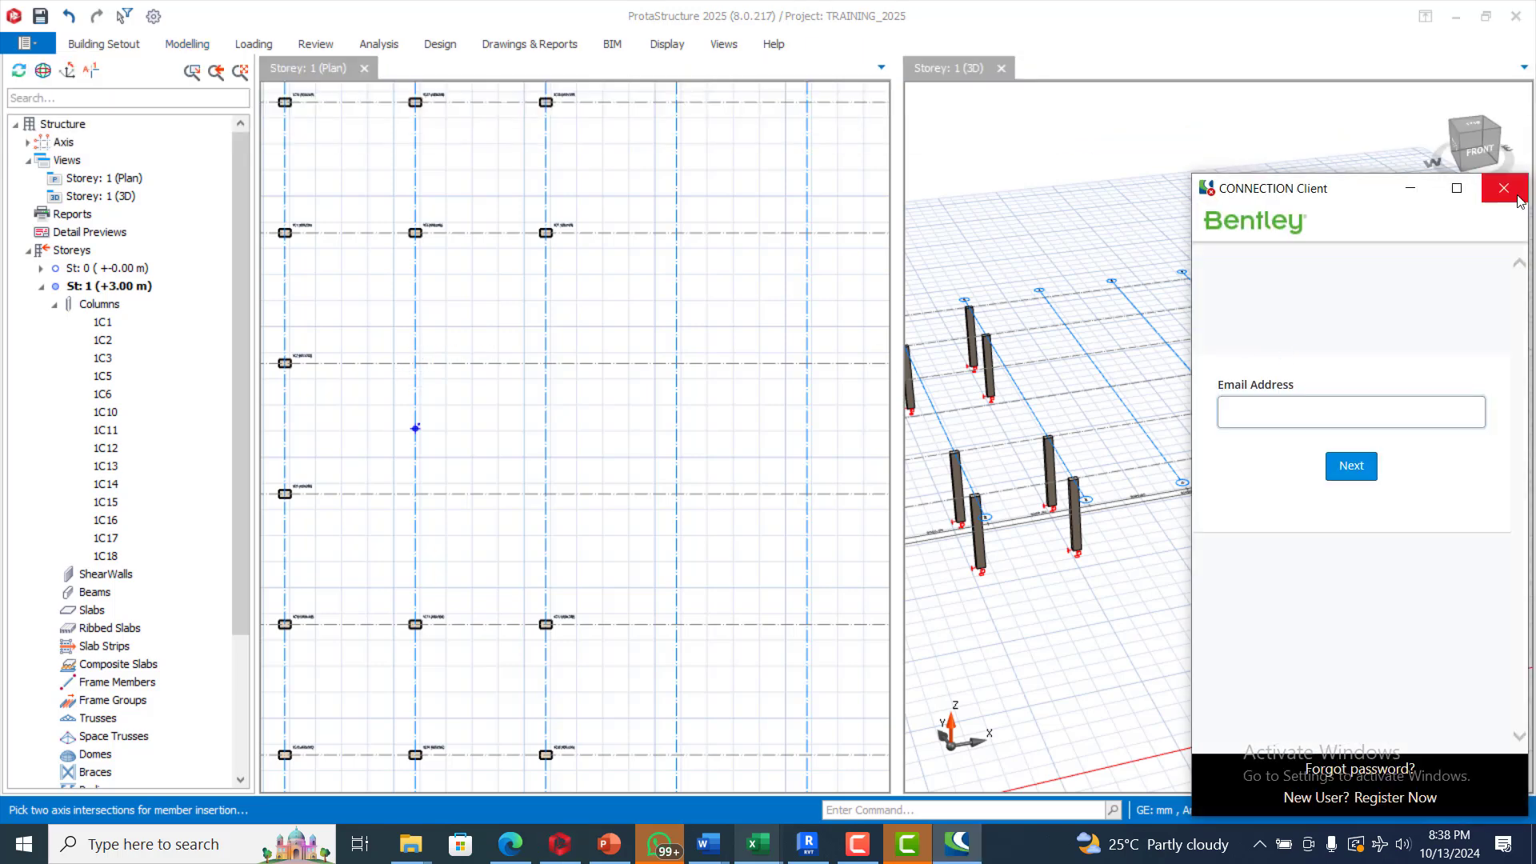
left_click(1504, 189)
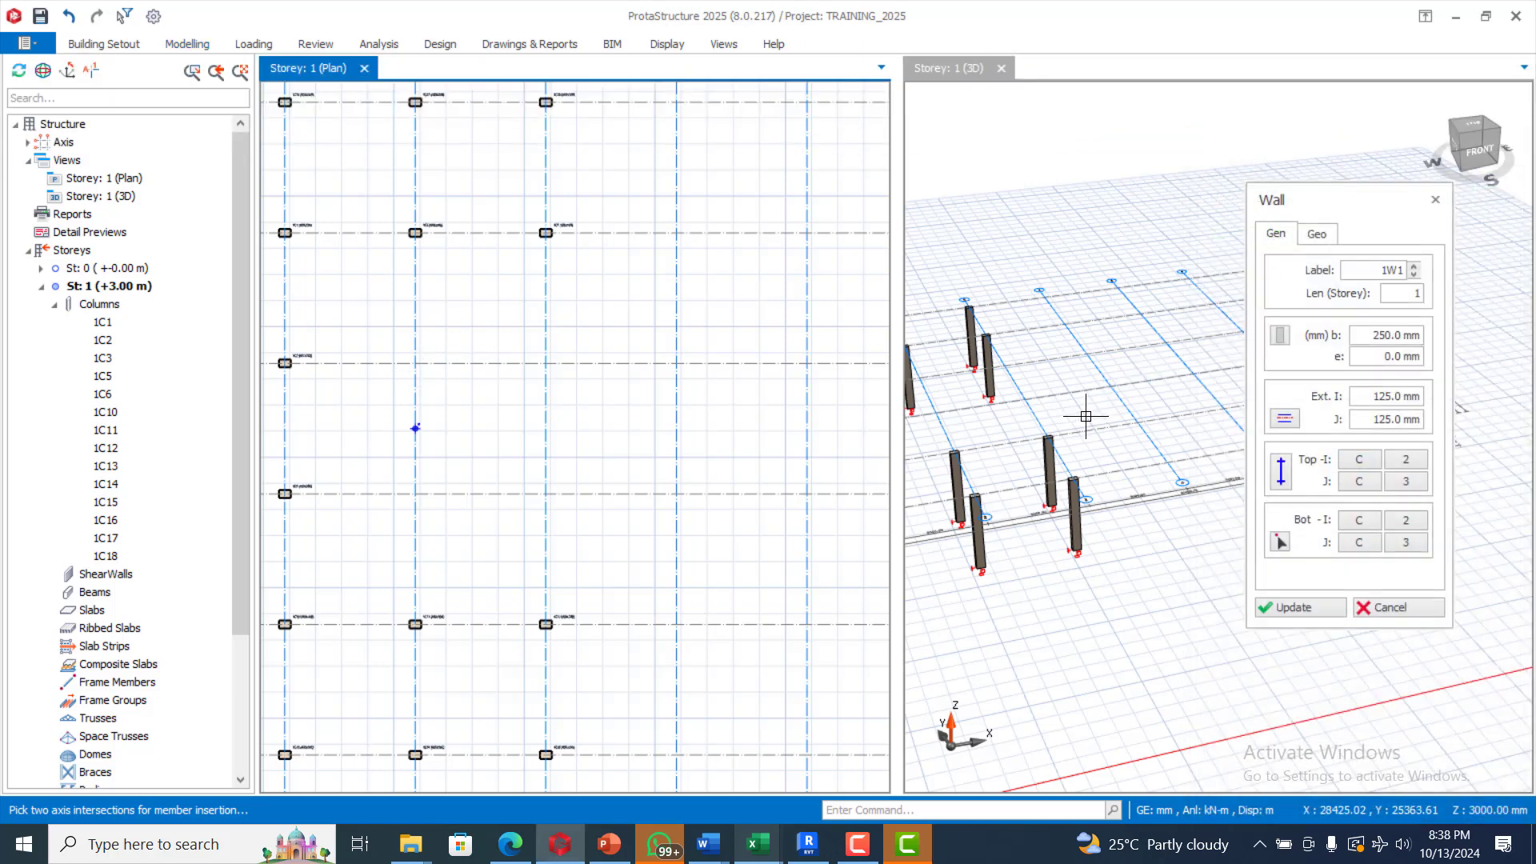
left_click(414, 363)
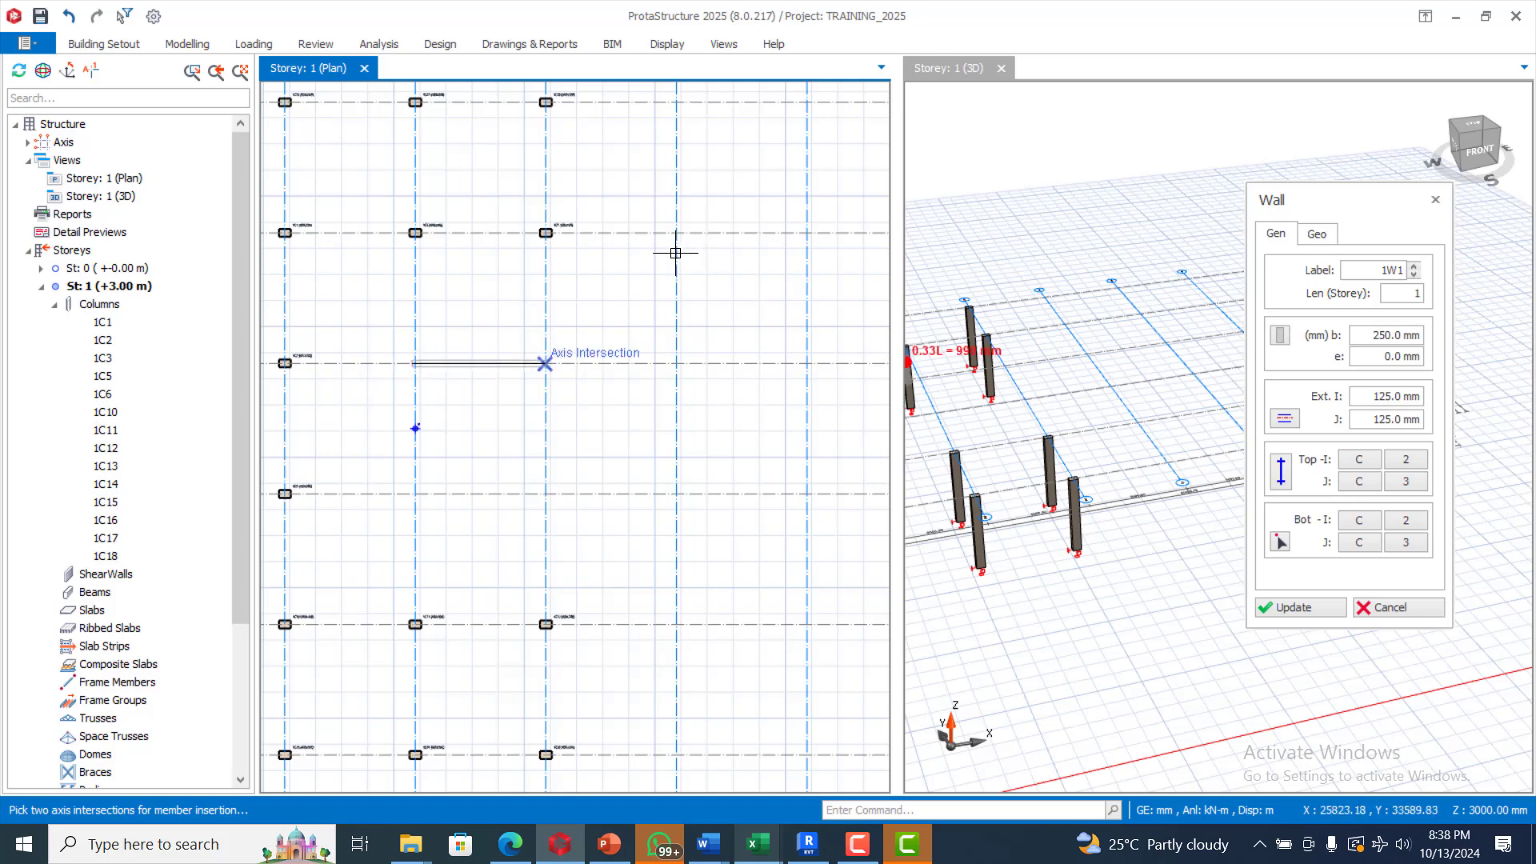
left_click(589, 343)
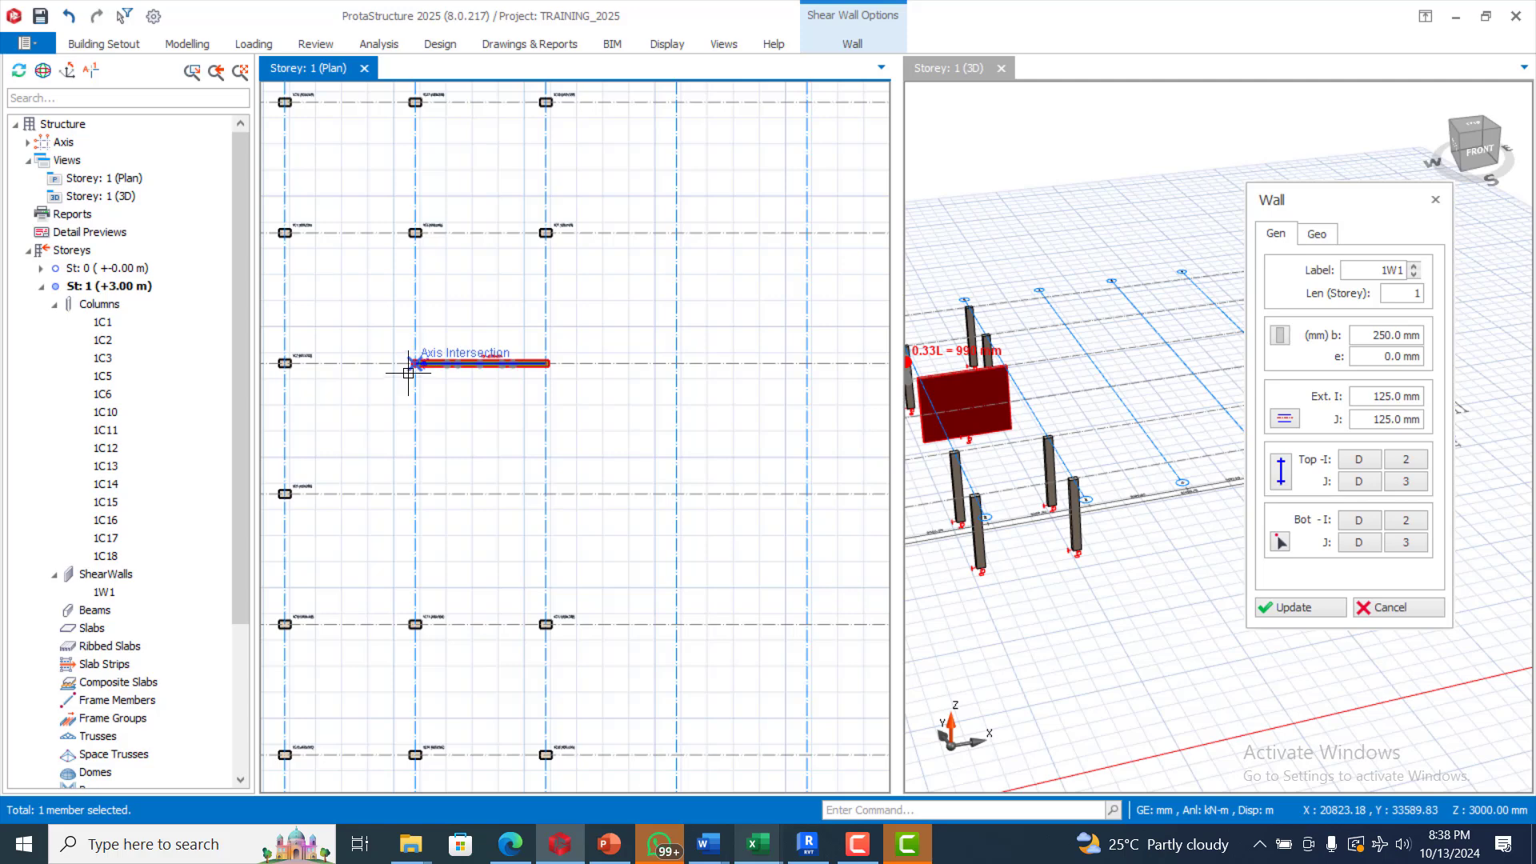
Step: Continue with wall 1W2 from D2 to C2 and wall 1W3 from C2 to C3
scroll(408, 373, "up", 3)
left_click(422, 345)
scroll(485, 285, "down", 3)
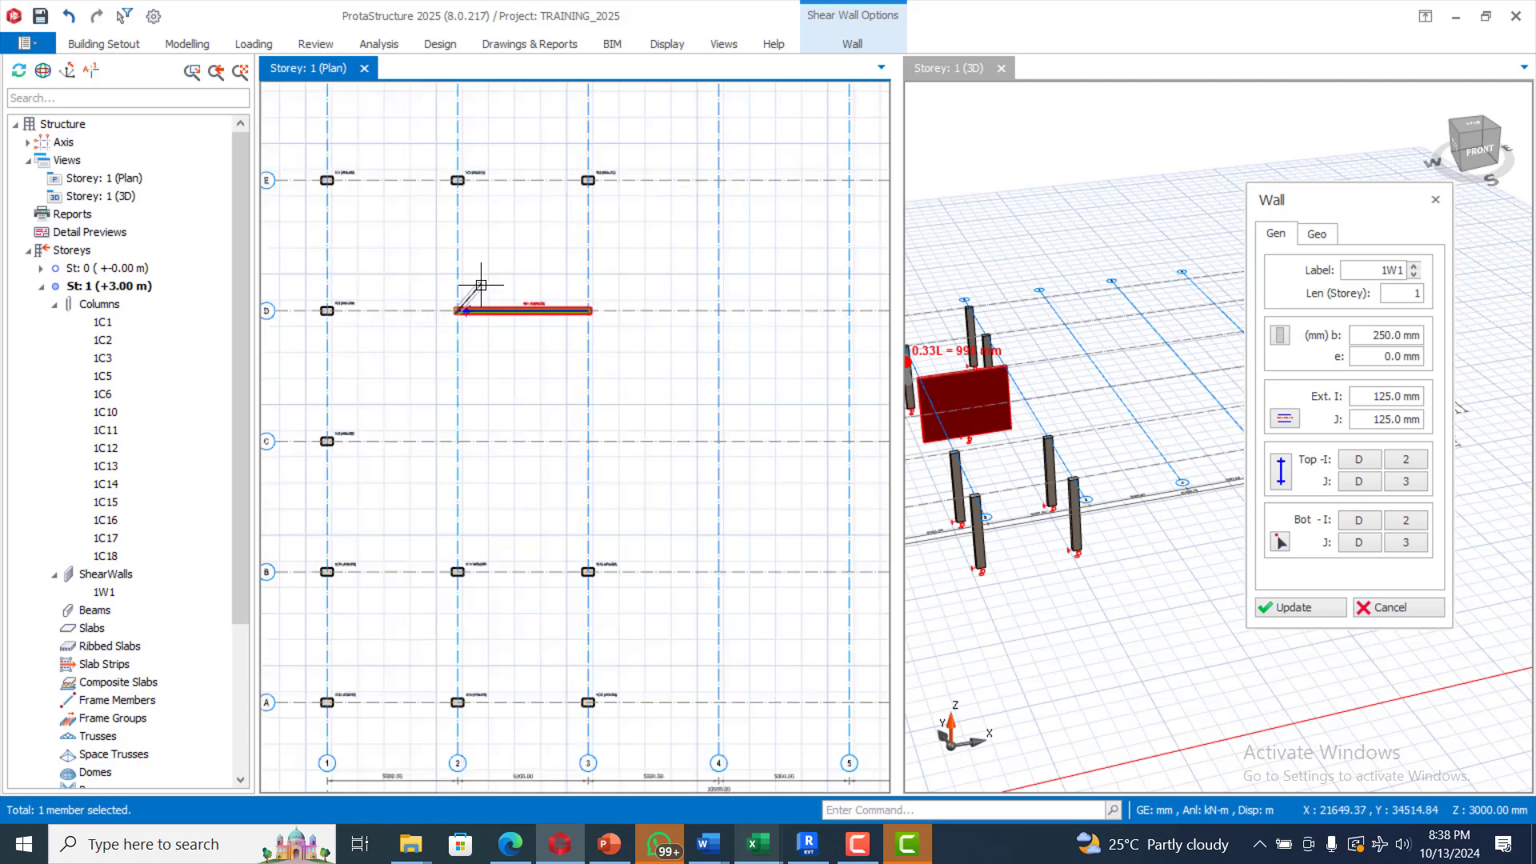
left_click(591, 438)
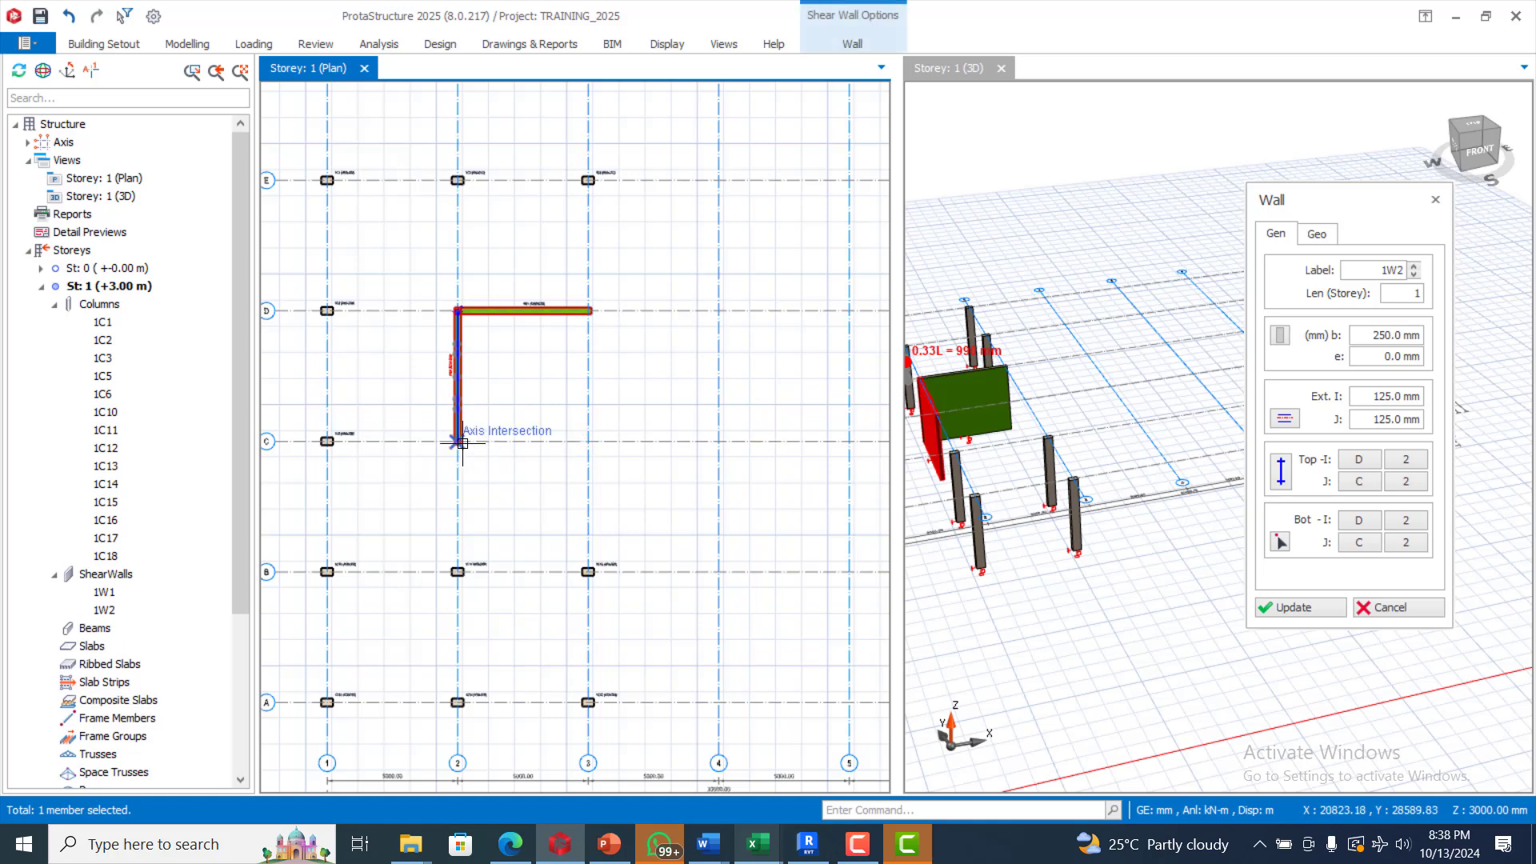
left_click(633, 388)
key("Escape")
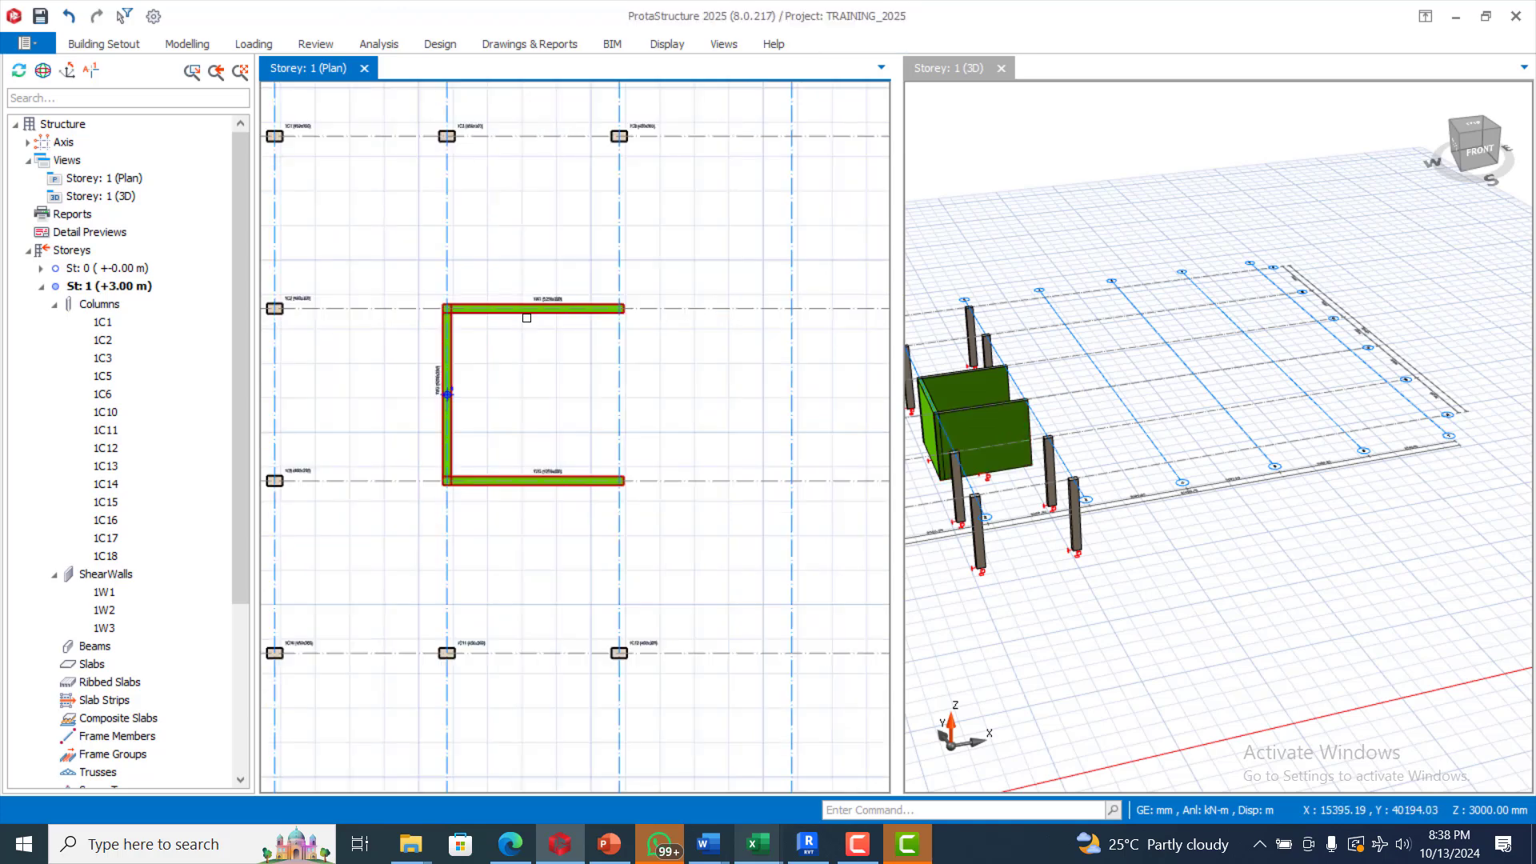
scroll(448, 344, "up", 3)
Step: Select walls 1W1, 1W2 and 1W3 together
left_click(478, 347)
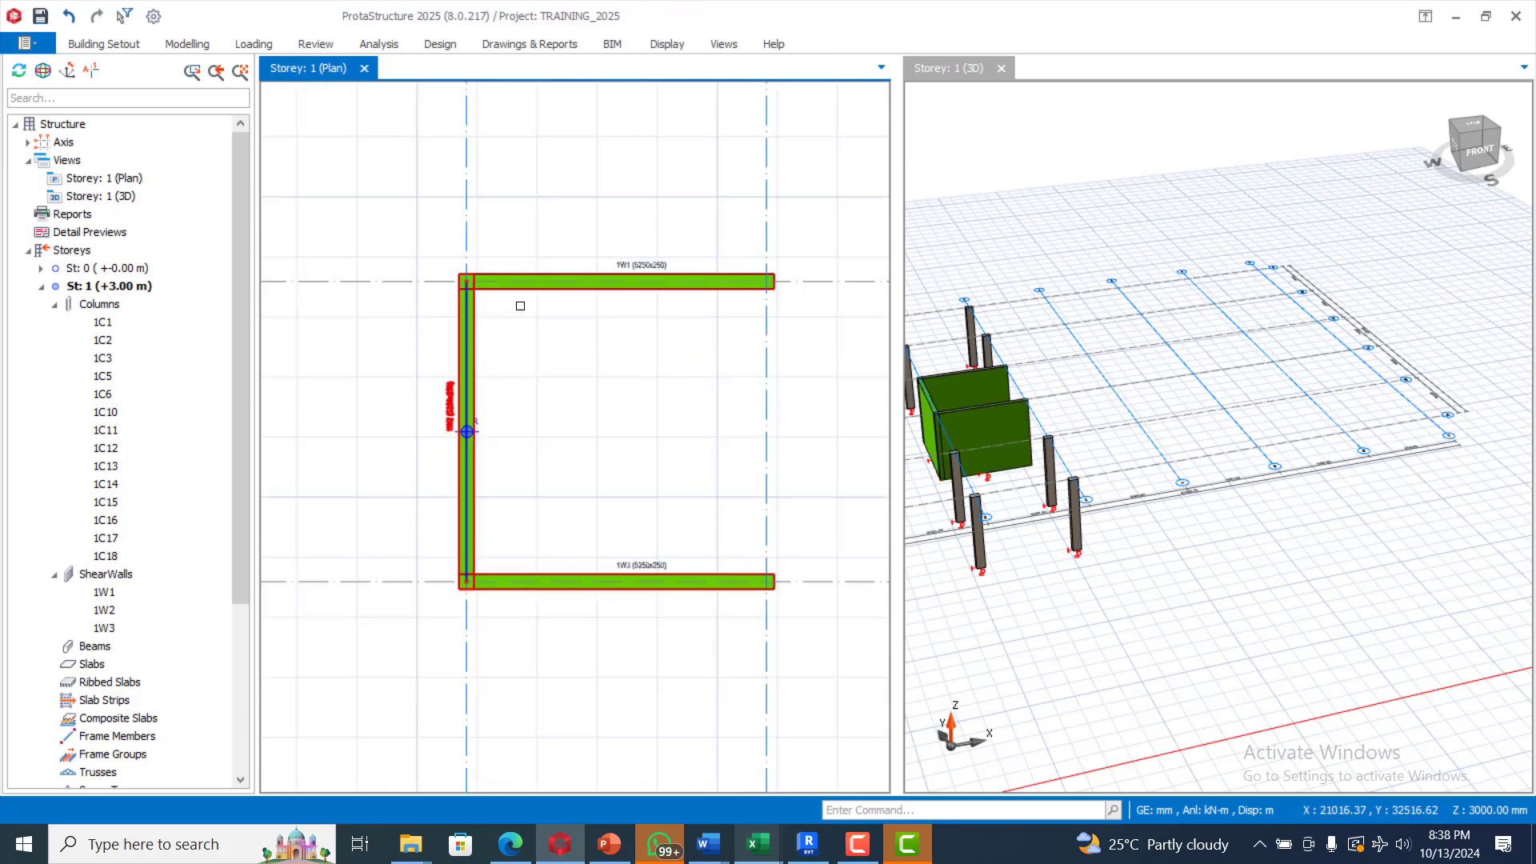
key("Escape")
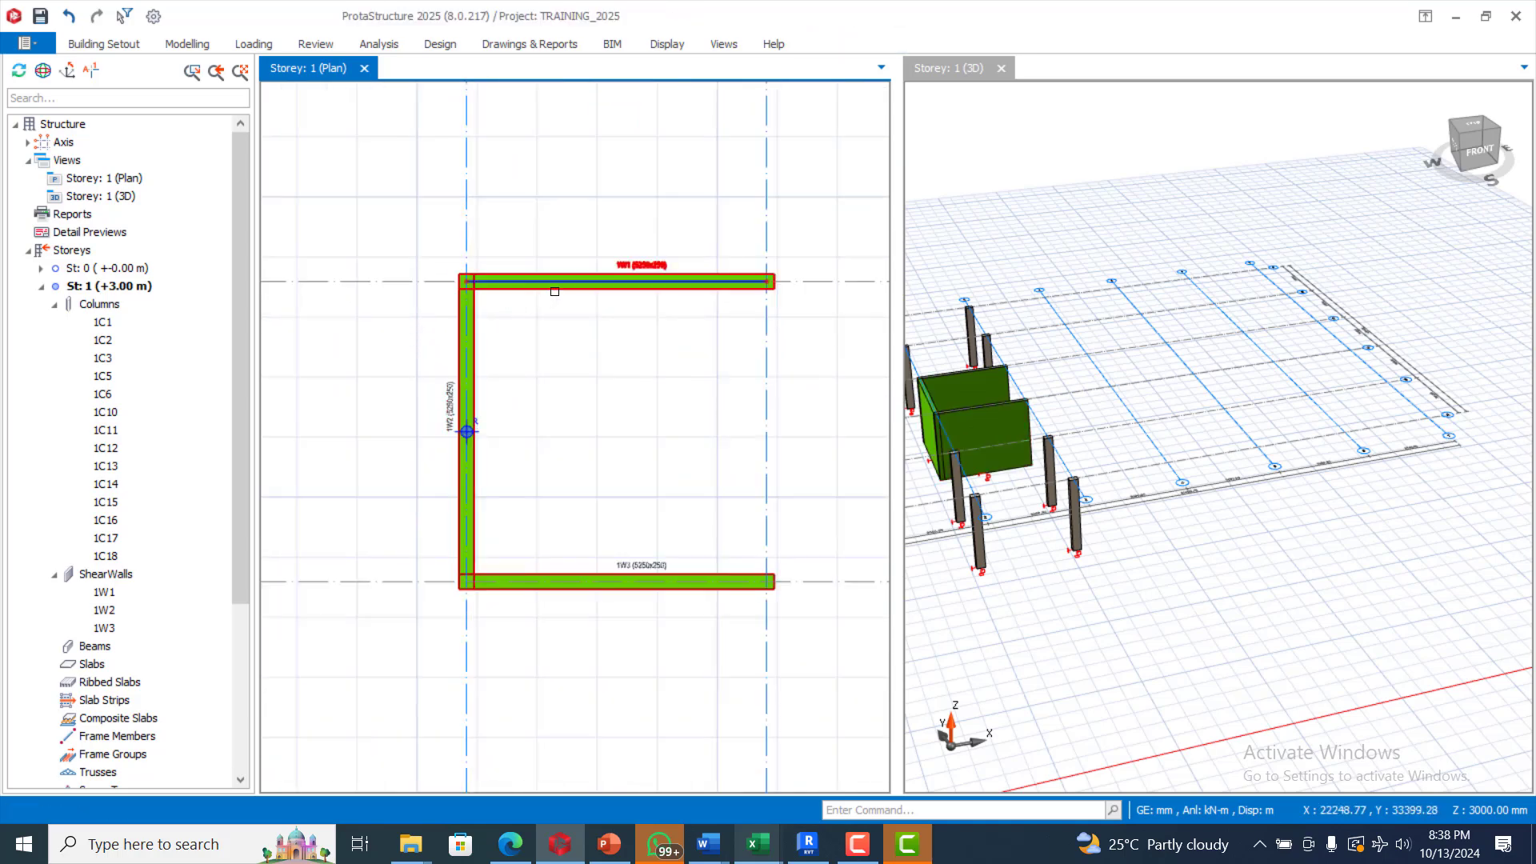
left_click(553, 292)
key("Escape")
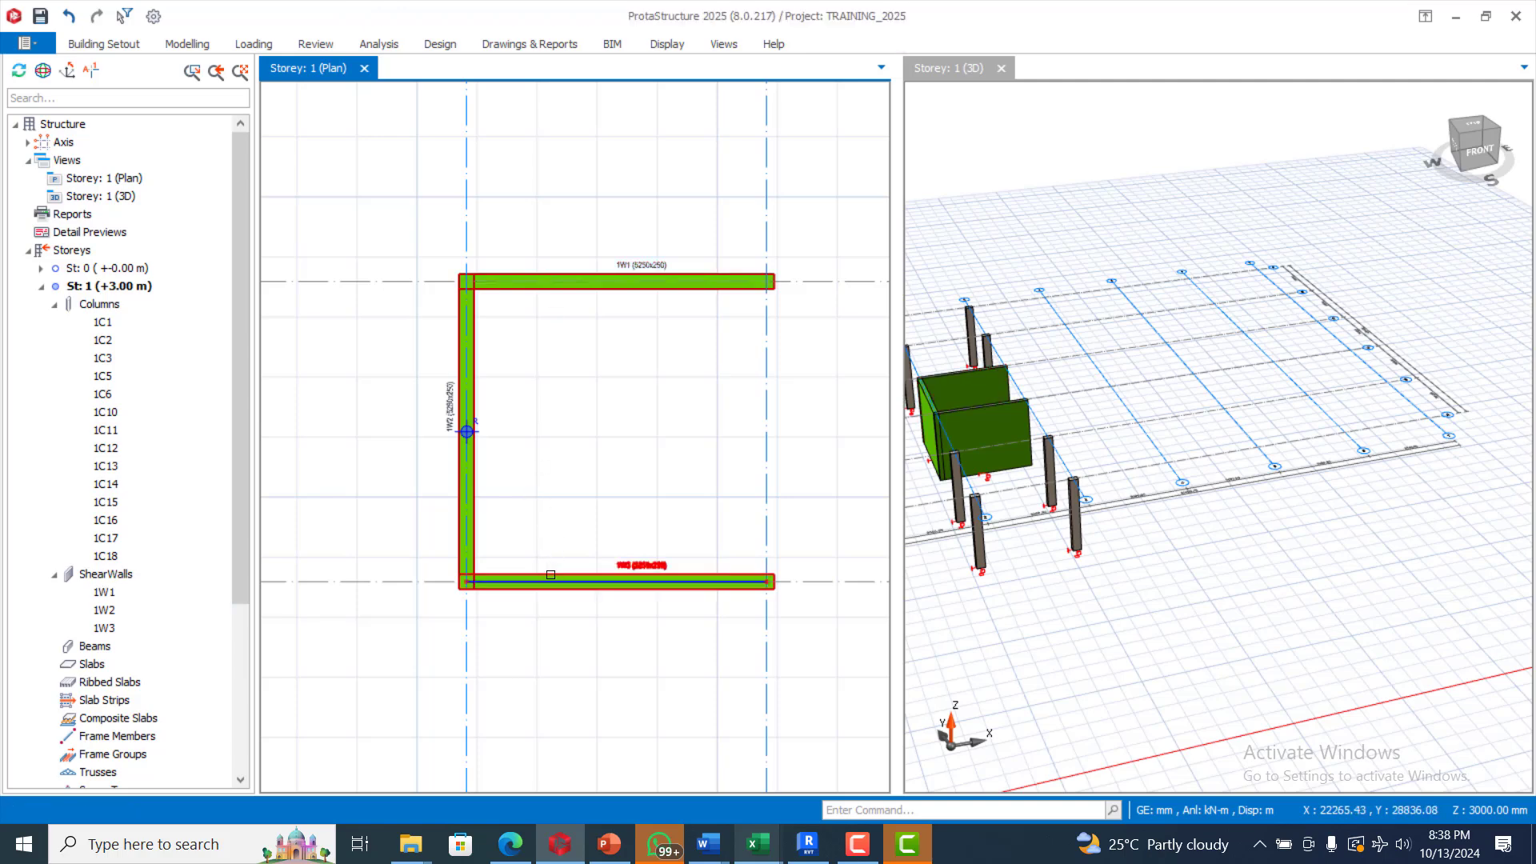
left_click(591, 455)
key("Escape")
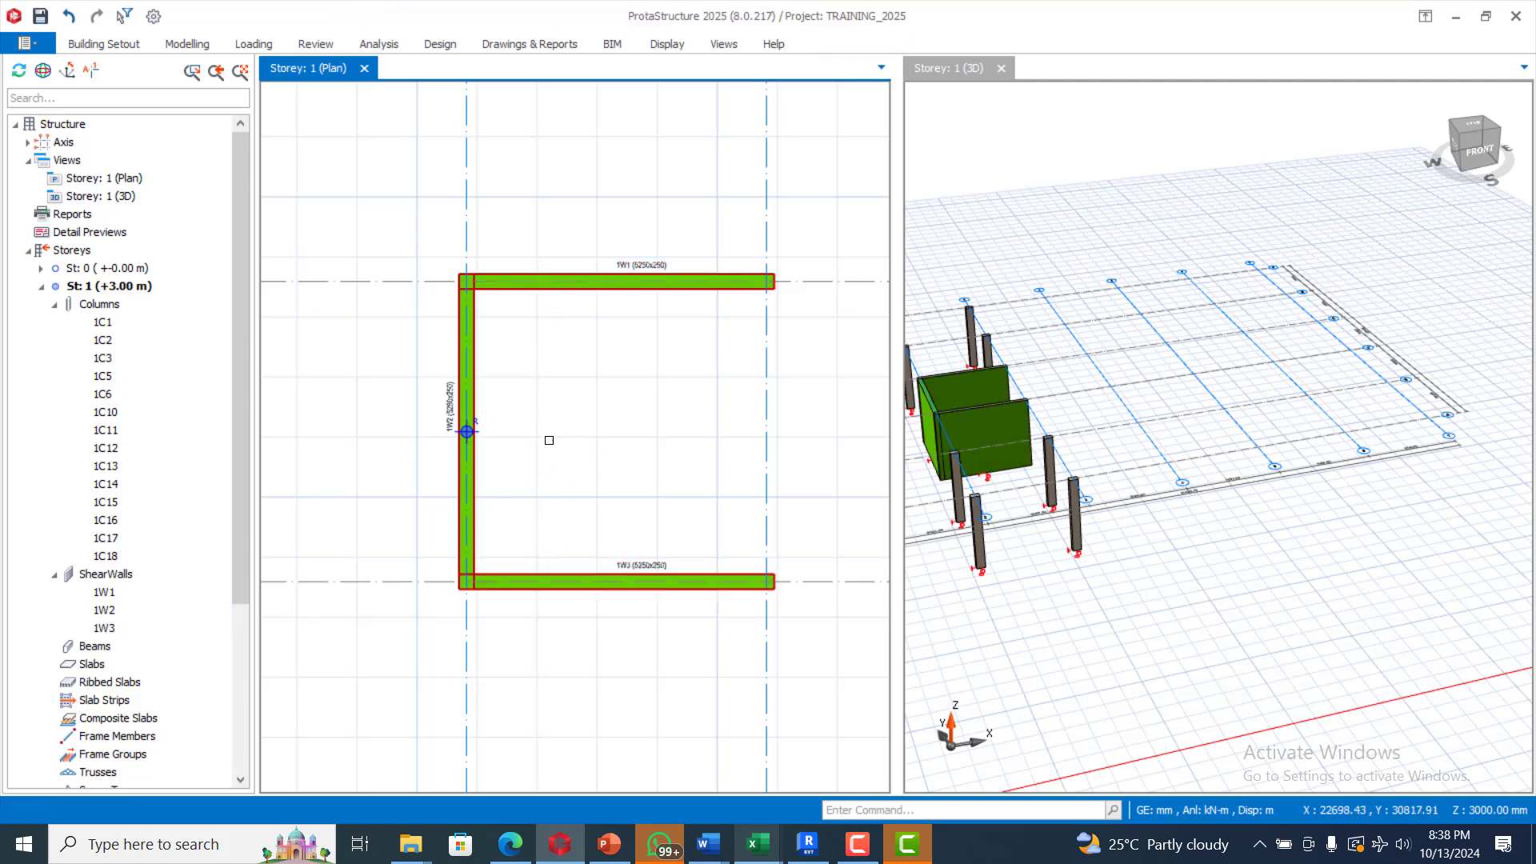
left_click(480, 417)
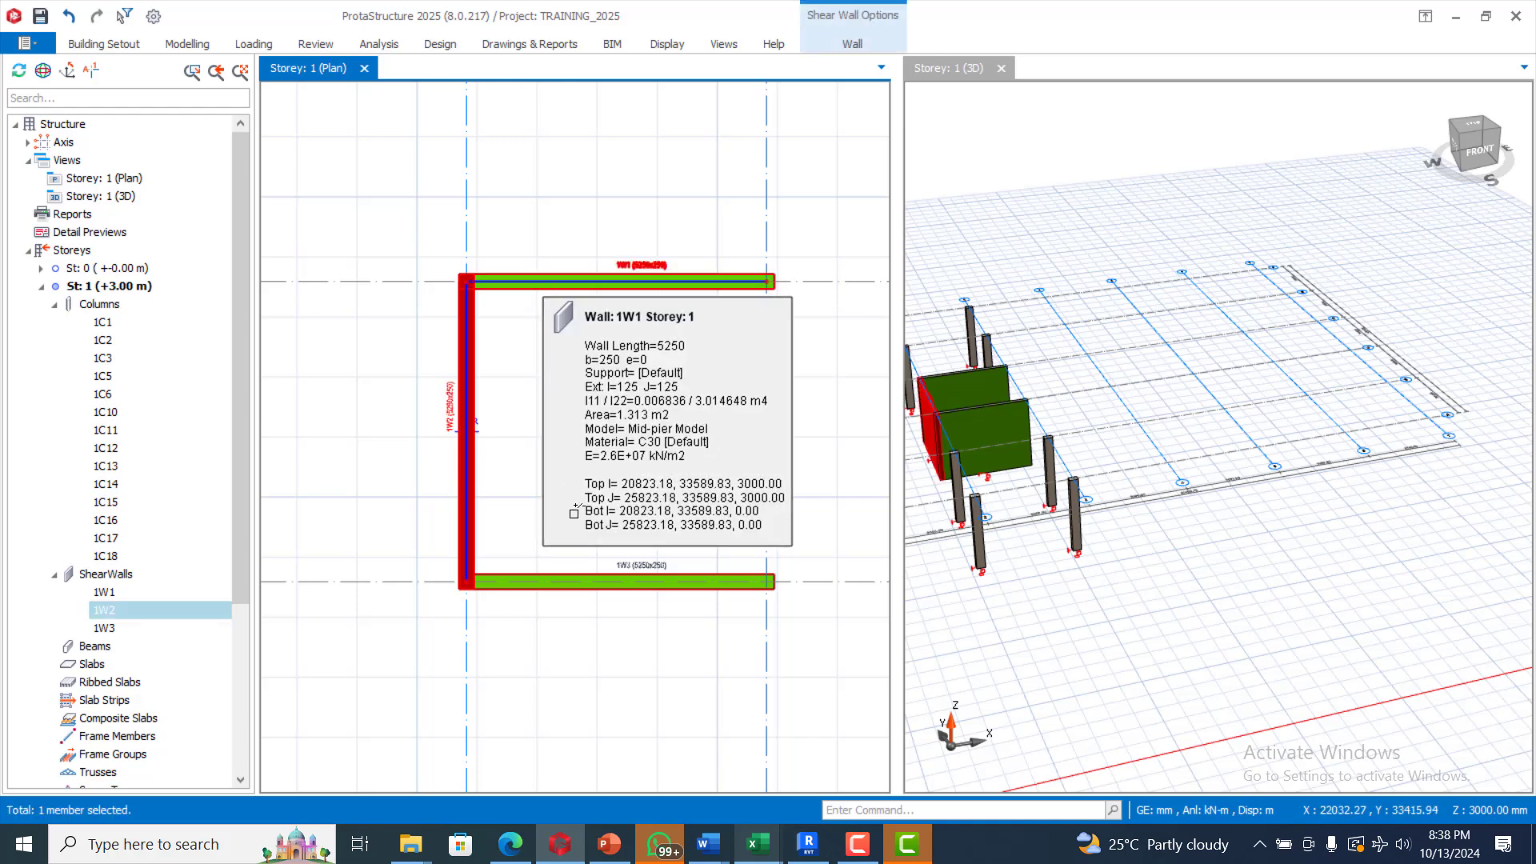
left_click(560, 282)
left_click(552, 568)
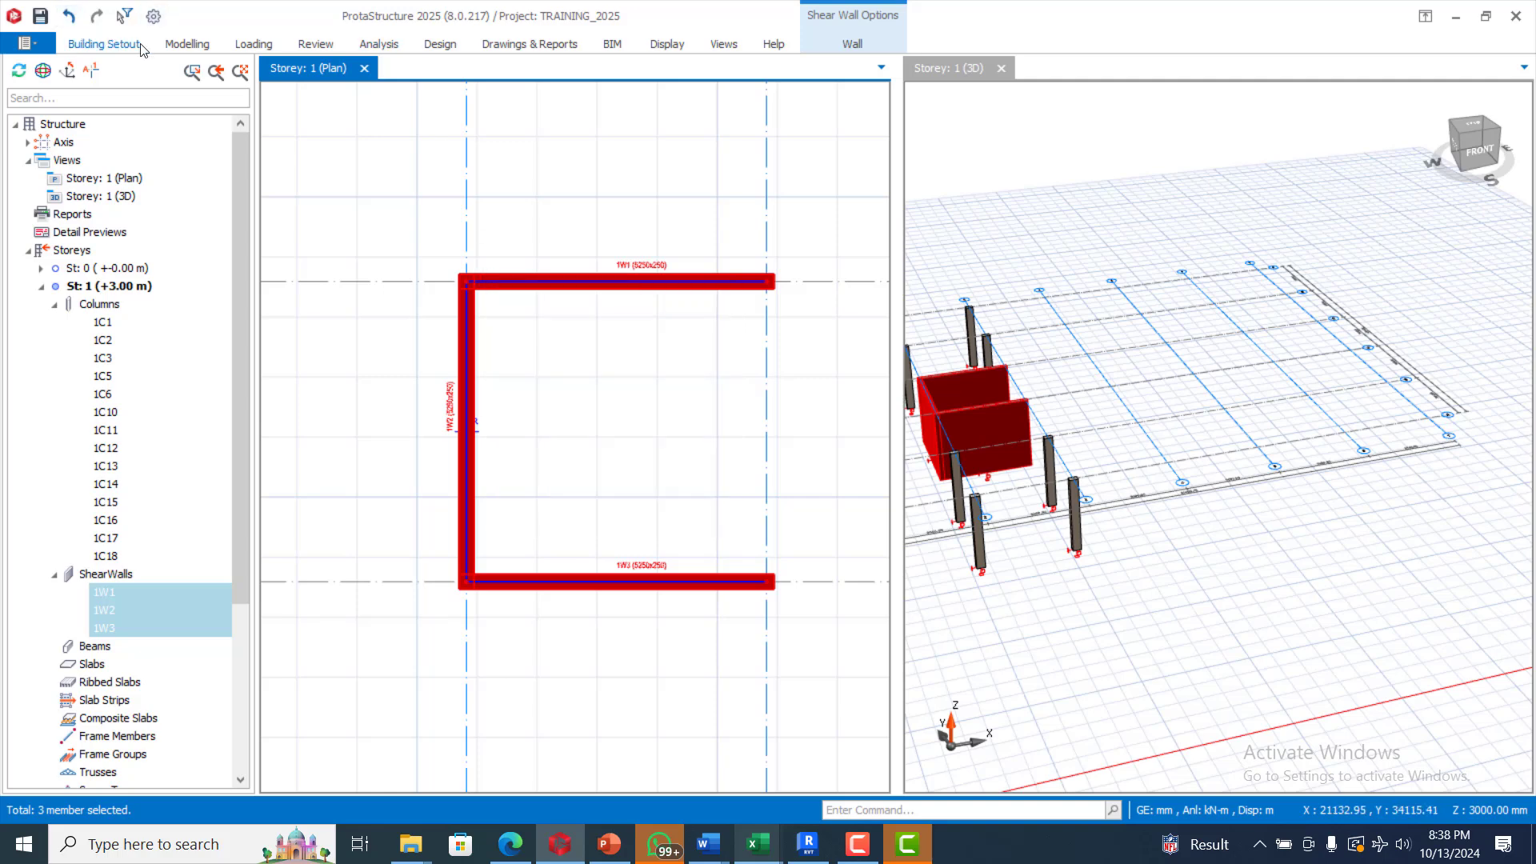
Step: Merge the selected walls into one member using Merge Vertical Members in Shear Wall Options
left_click(104, 44)
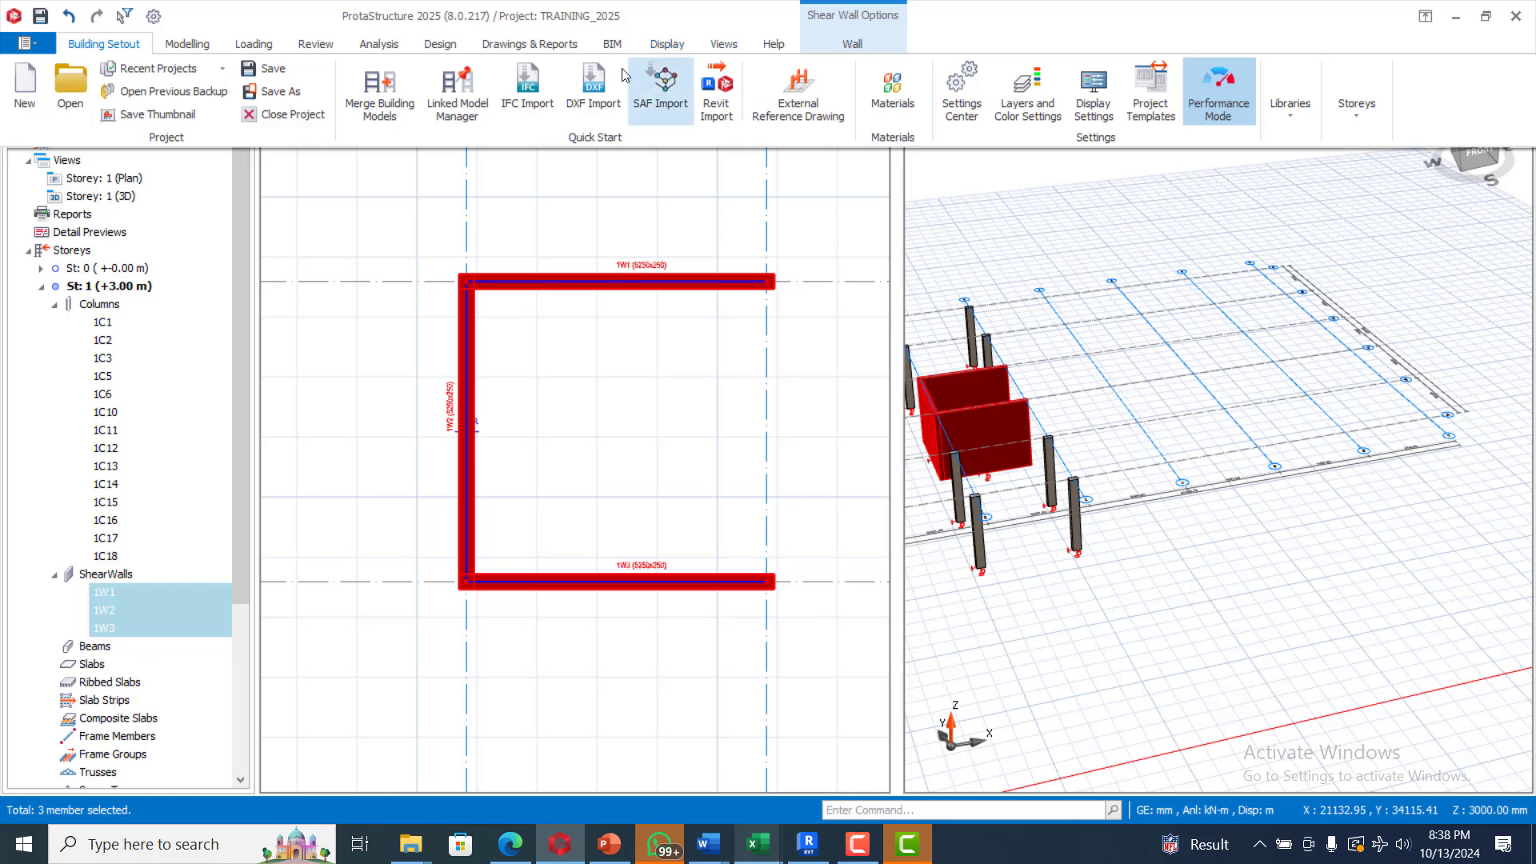
left_click(868, 844)
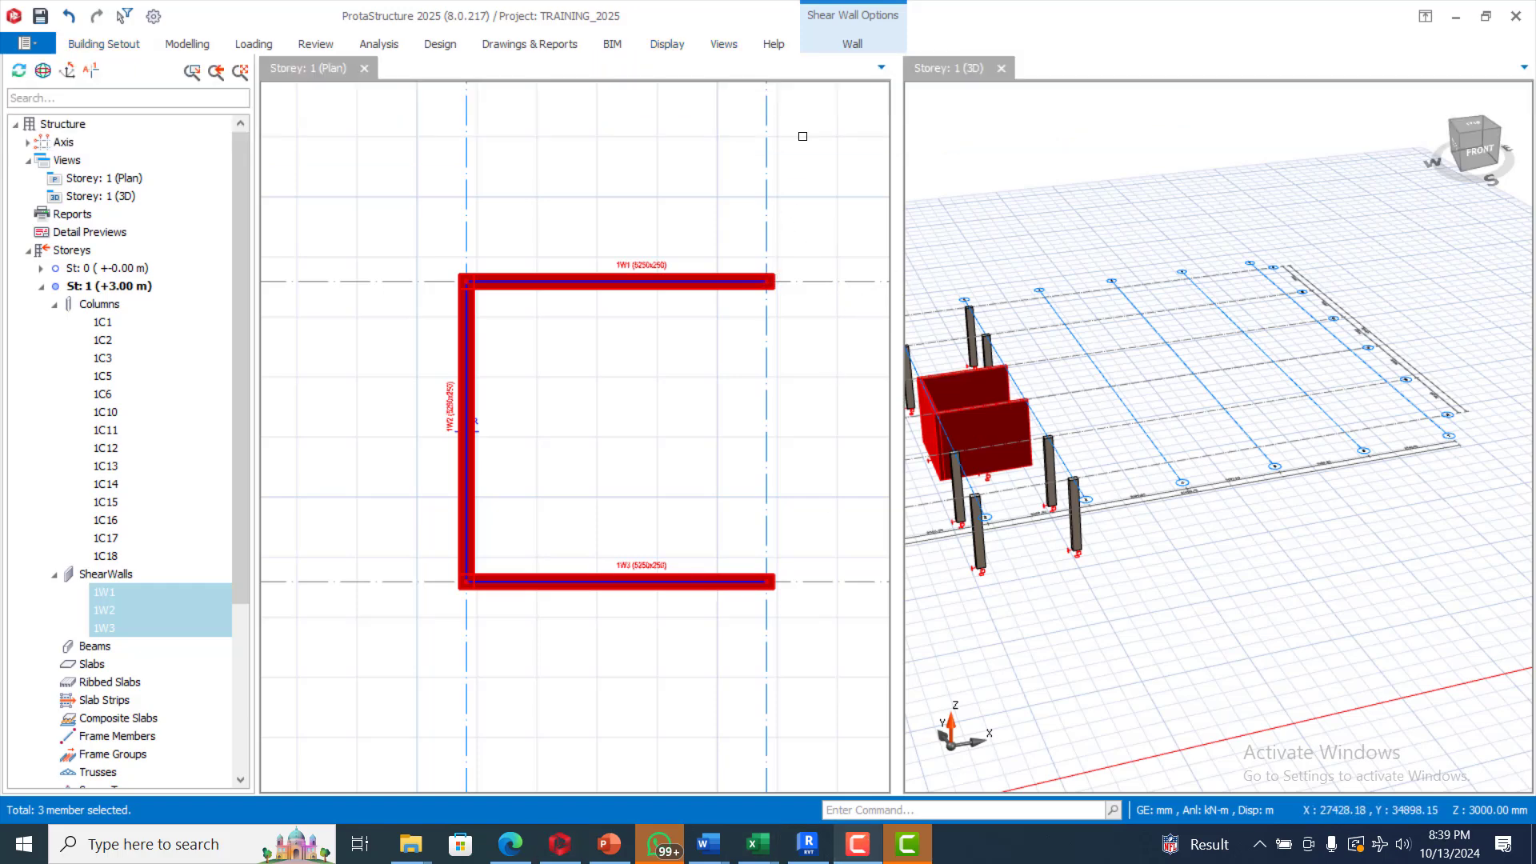
left_click(853, 44)
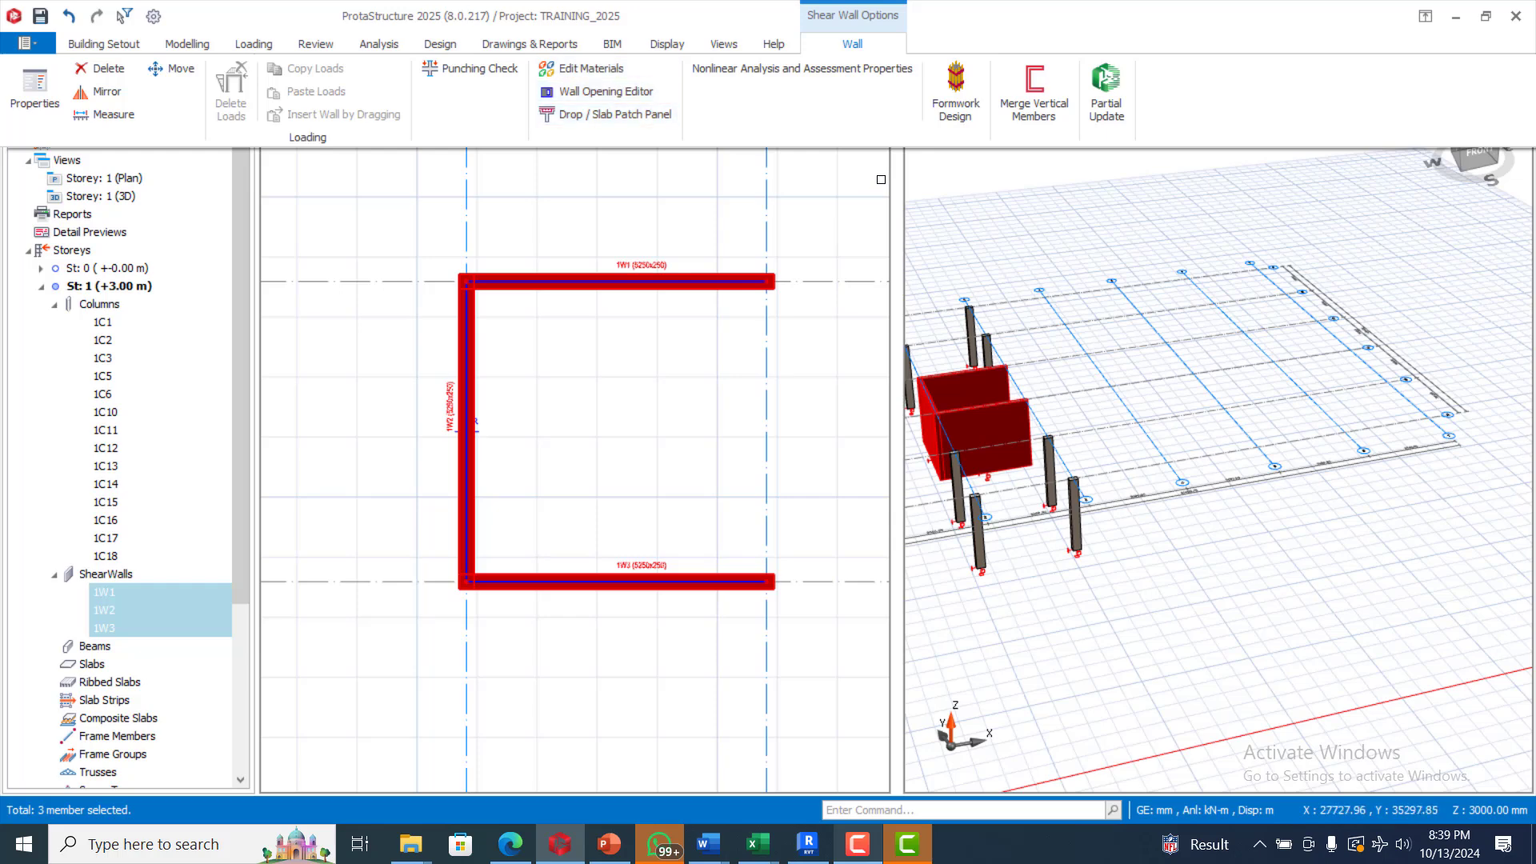
left_click(1040, 88)
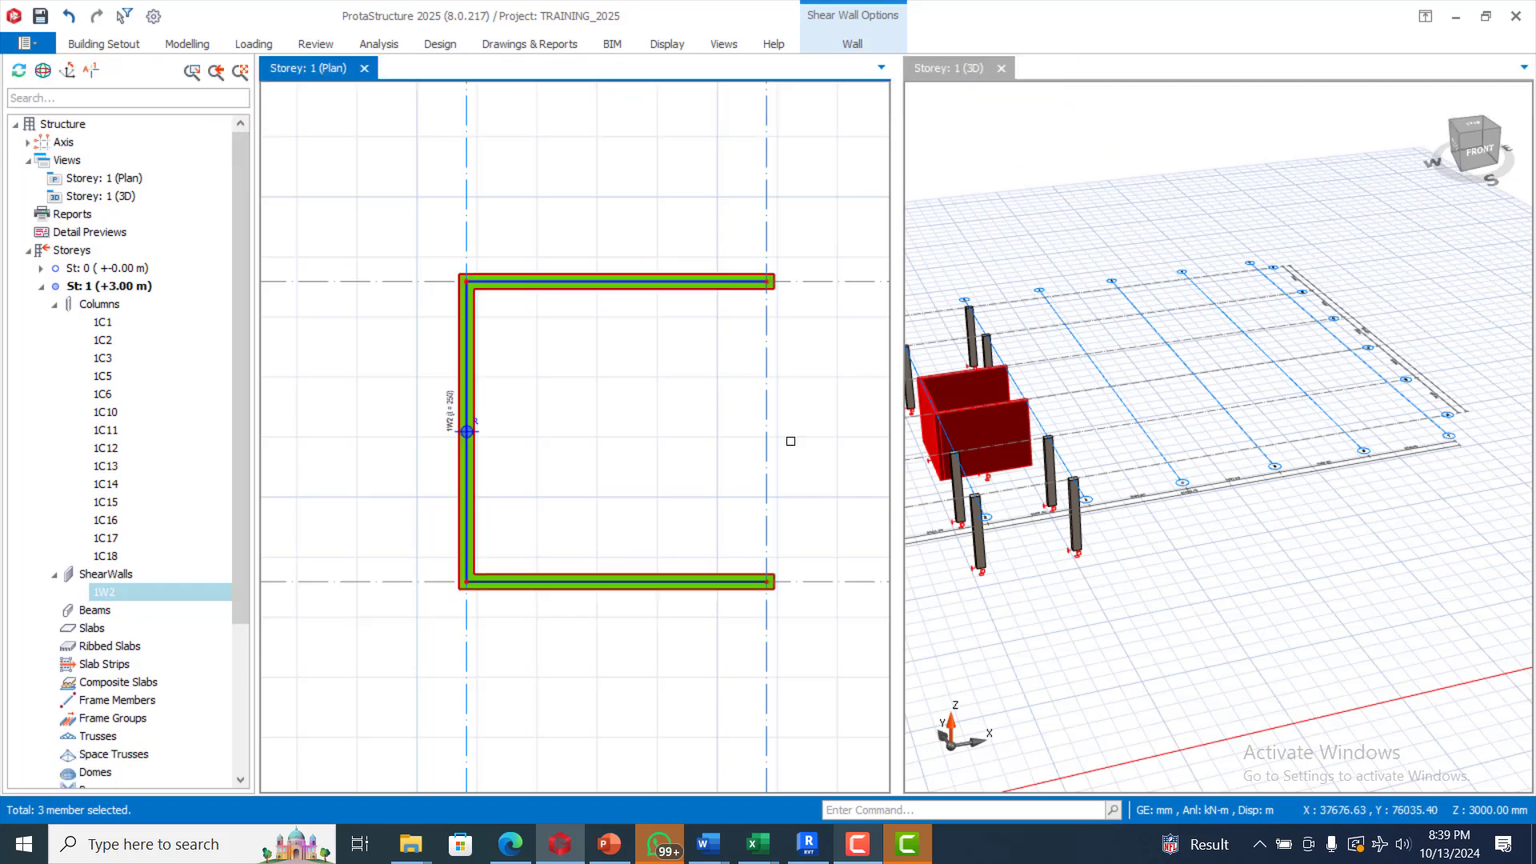
Step: Insert normal beams around the bays between axes E and F
key("Escape")
scroll(678, 341, "down", 3)
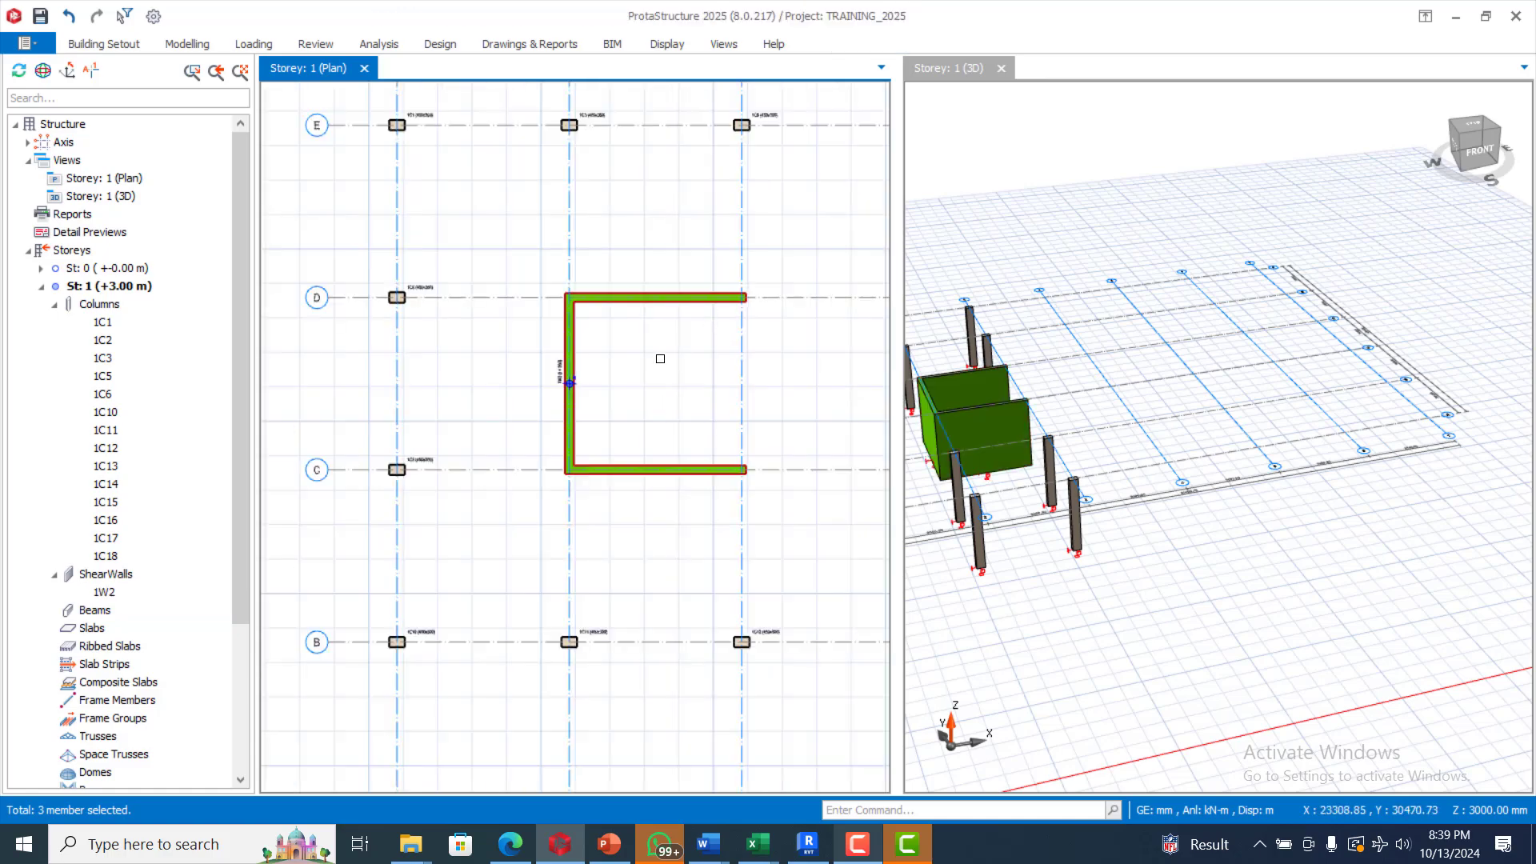
scroll(660, 358, "down", 5)
scroll(591, 307, "up", 2)
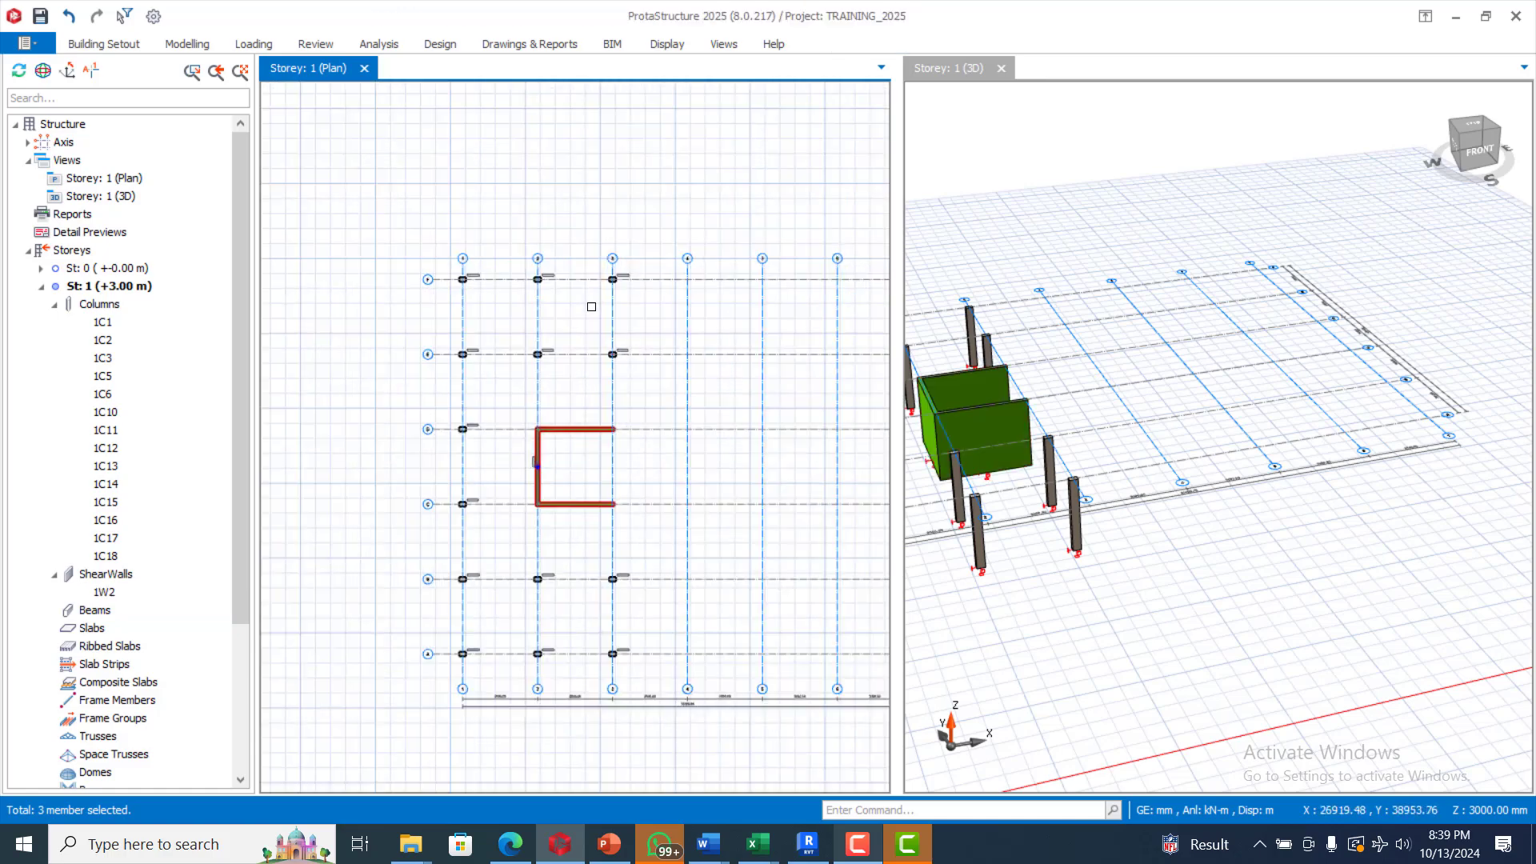
scroll(591, 306, "up", 4)
scroll(409, 277, "down", 3)
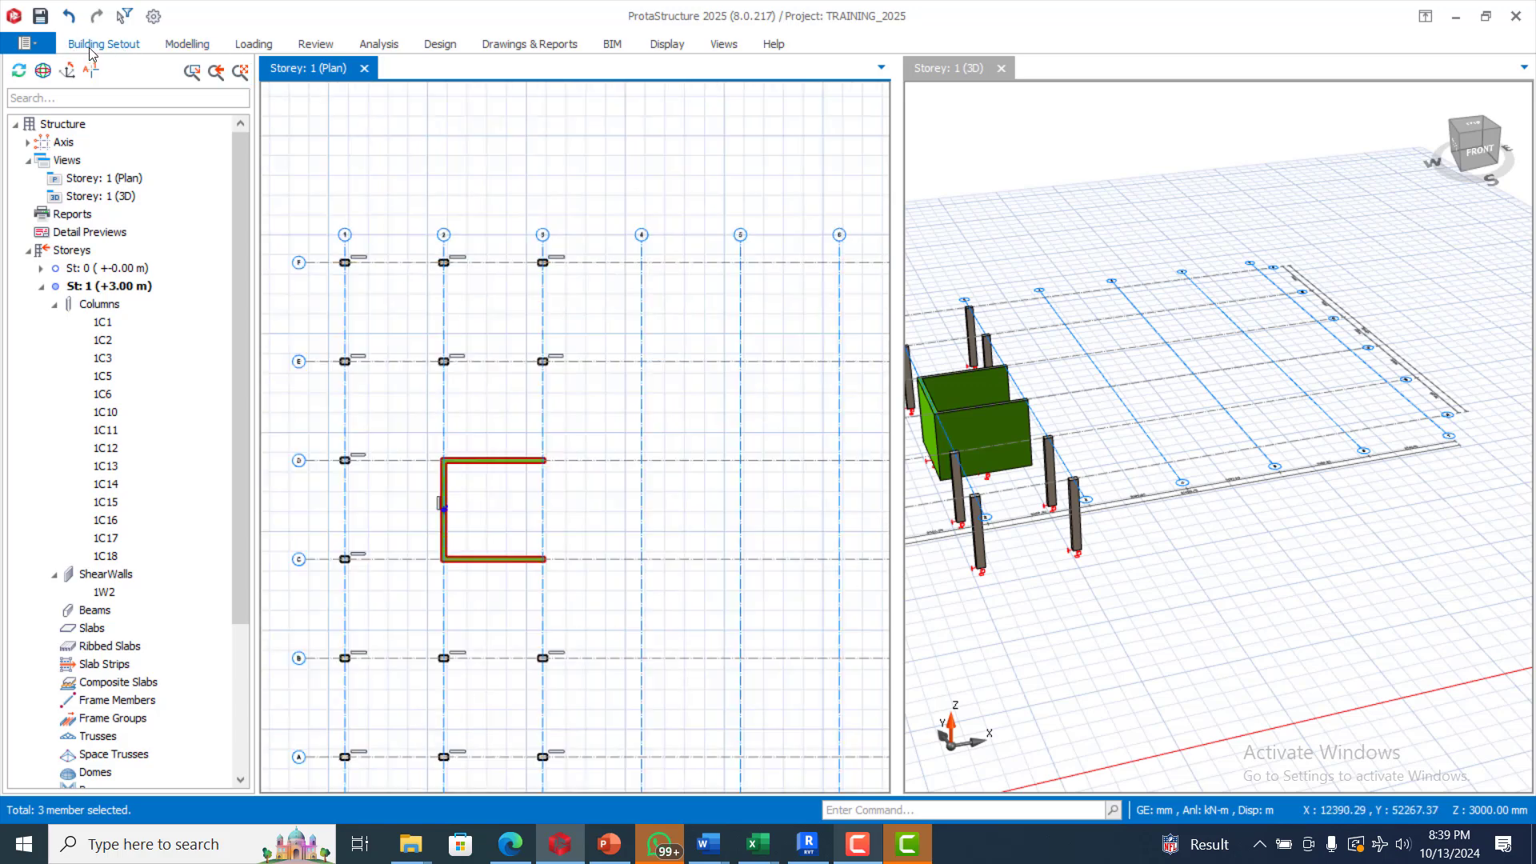
left_click(184, 44)
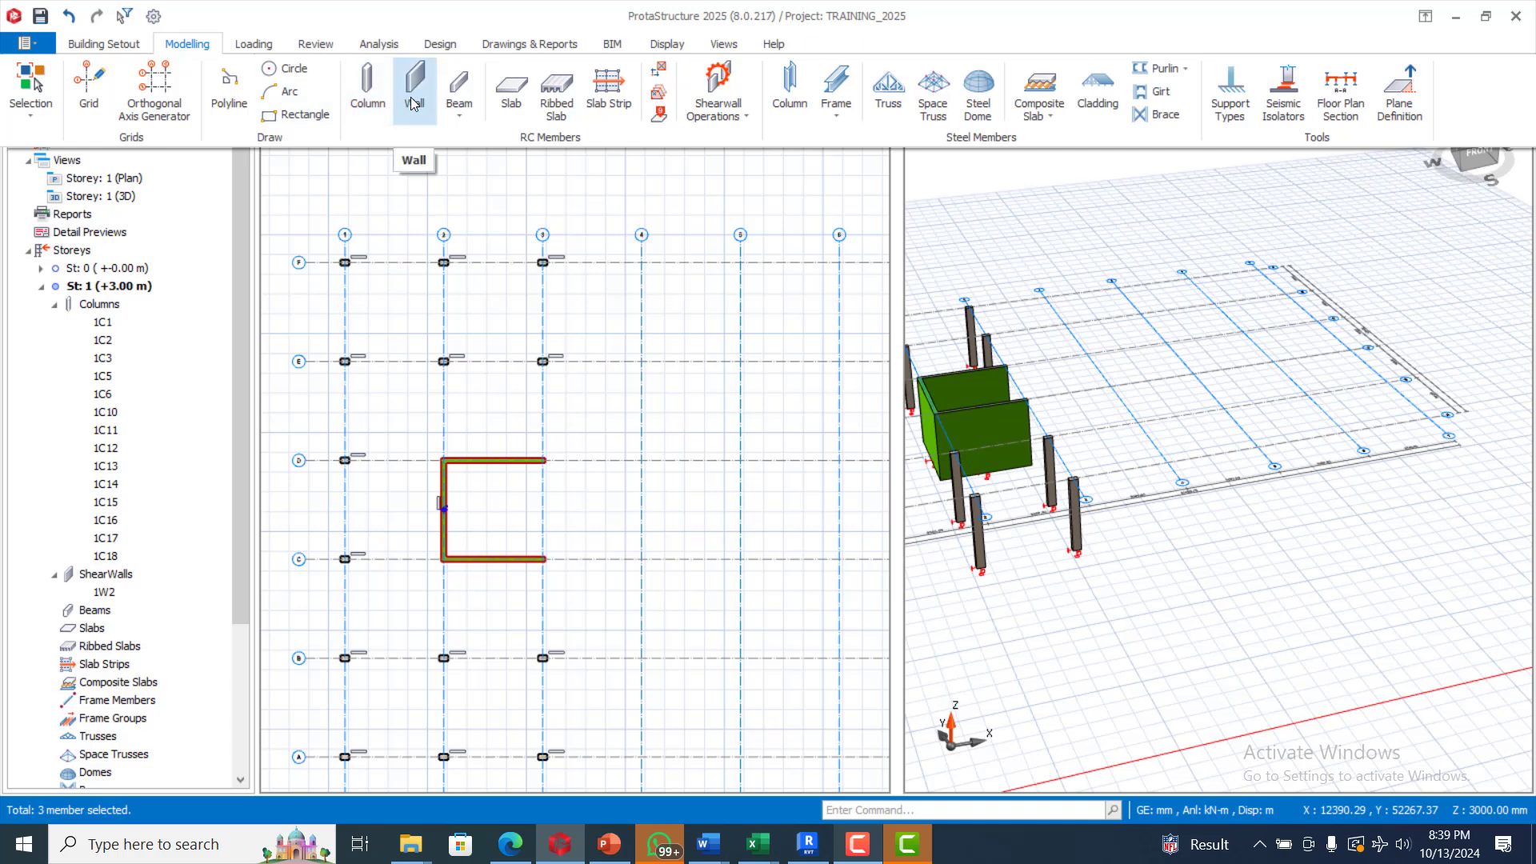
left_click(462, 113)
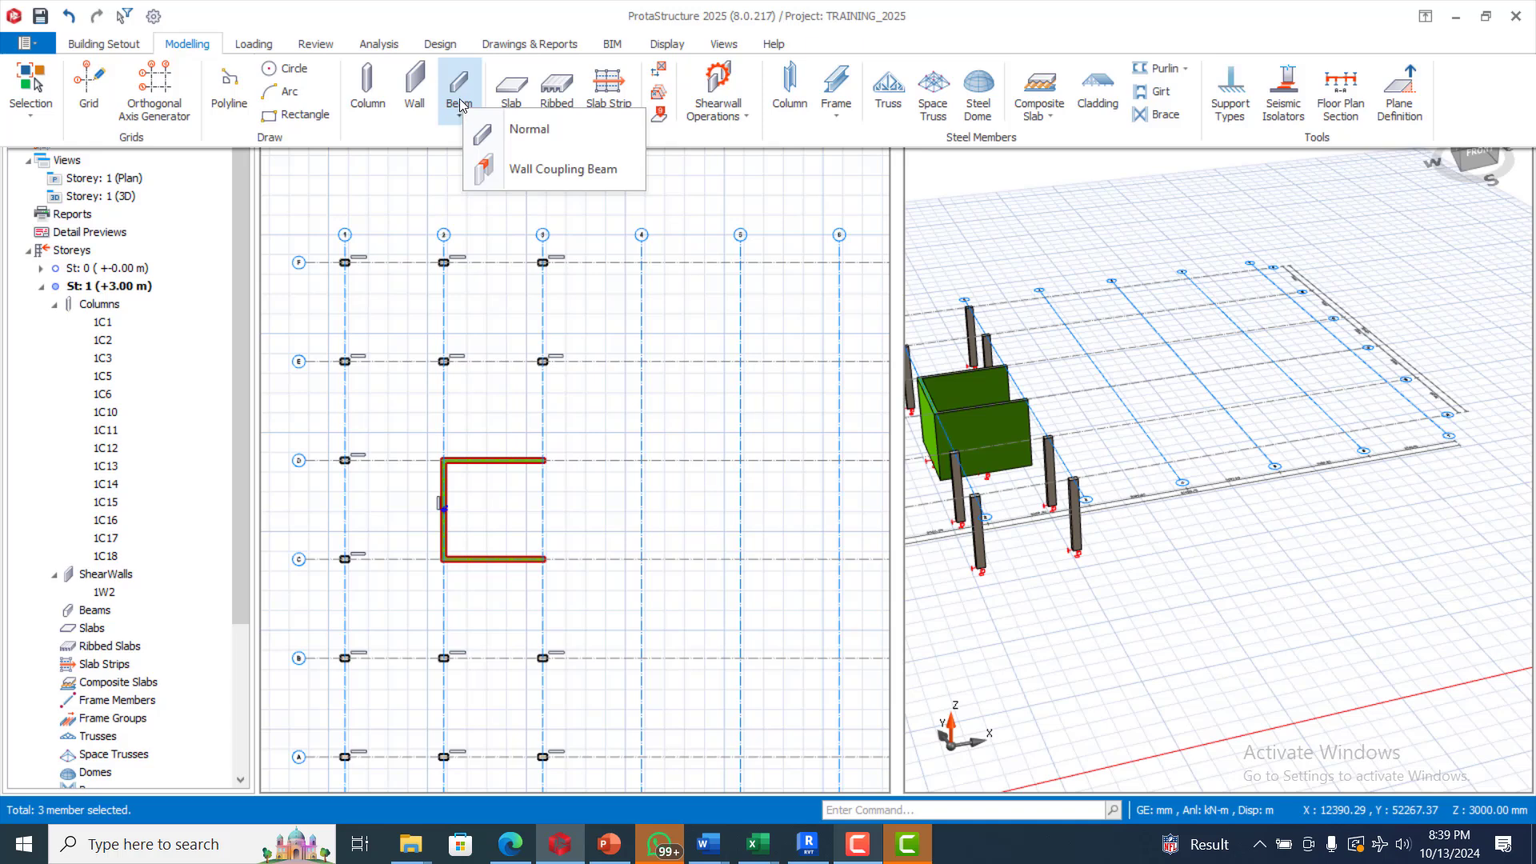
left_click(530, 132)
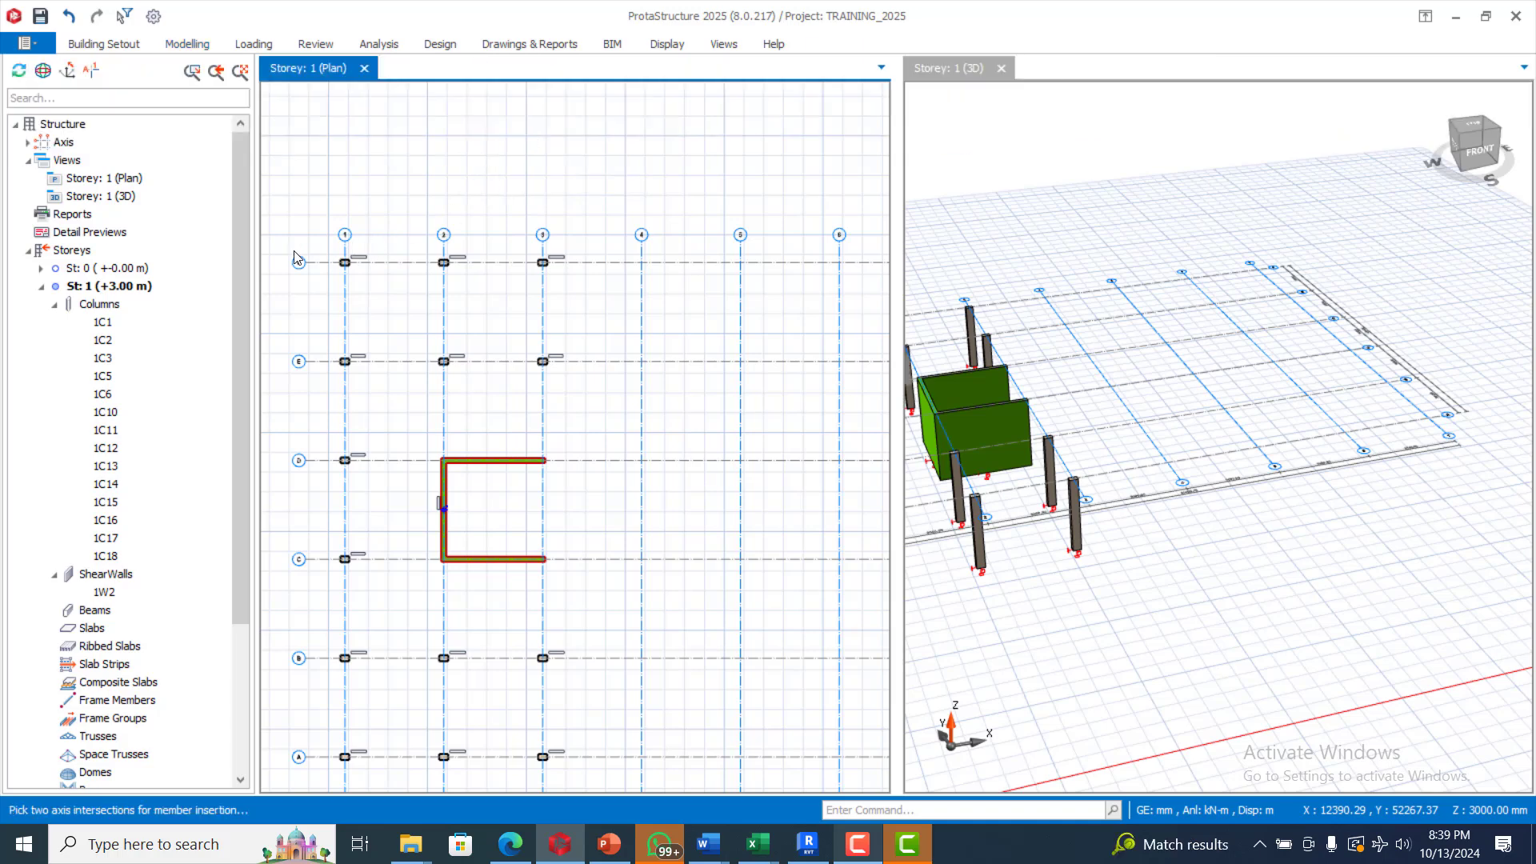
left_click_drag(325, 246, 612, 365)
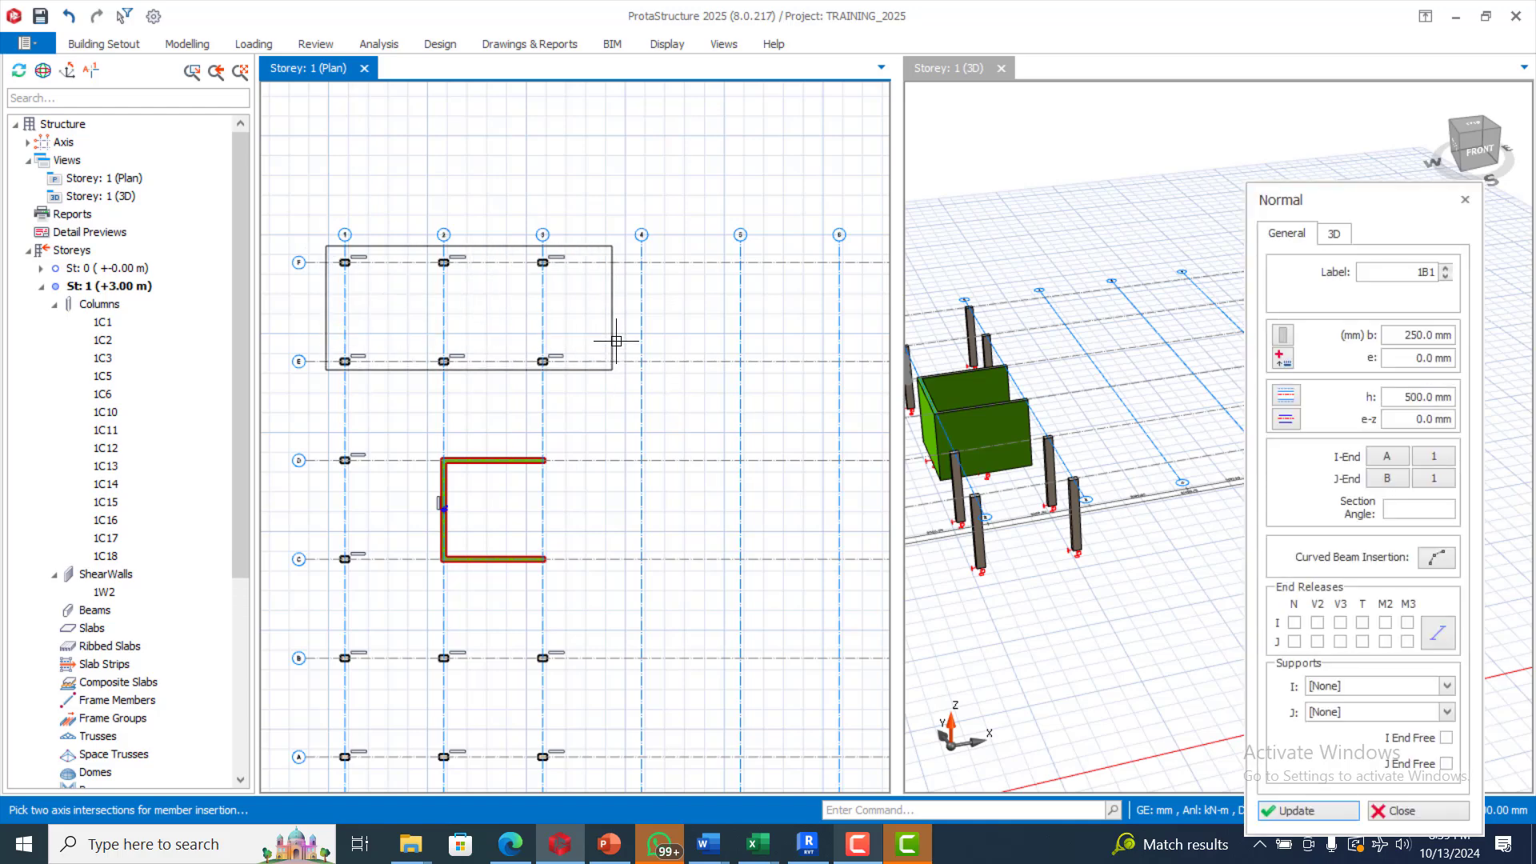
Step: Try inserting normal beams along column line 1
scroll(664, 281, "down", 2)
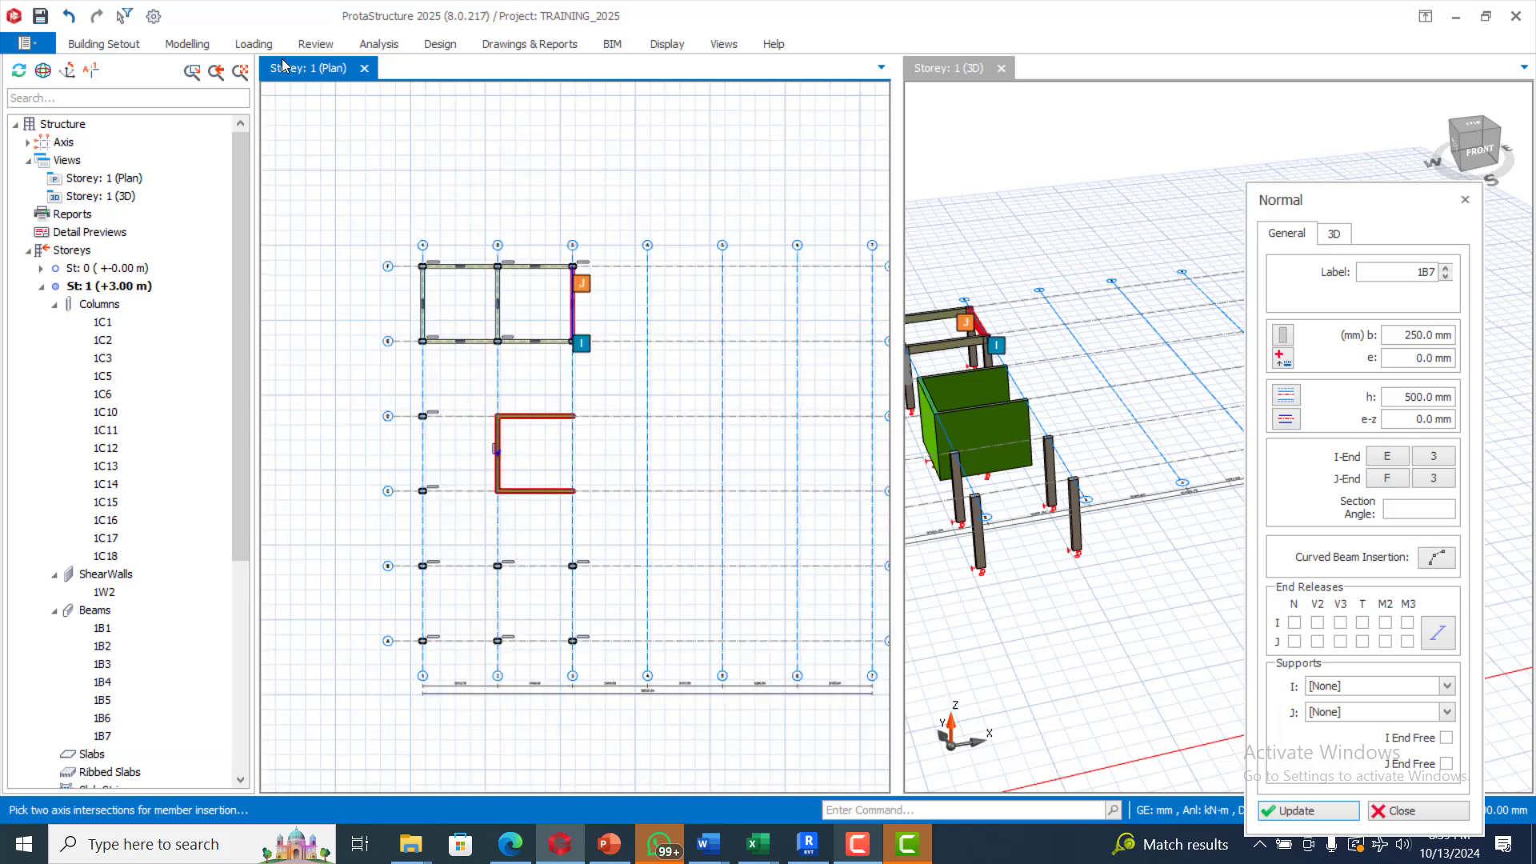
left_click(182, 44)
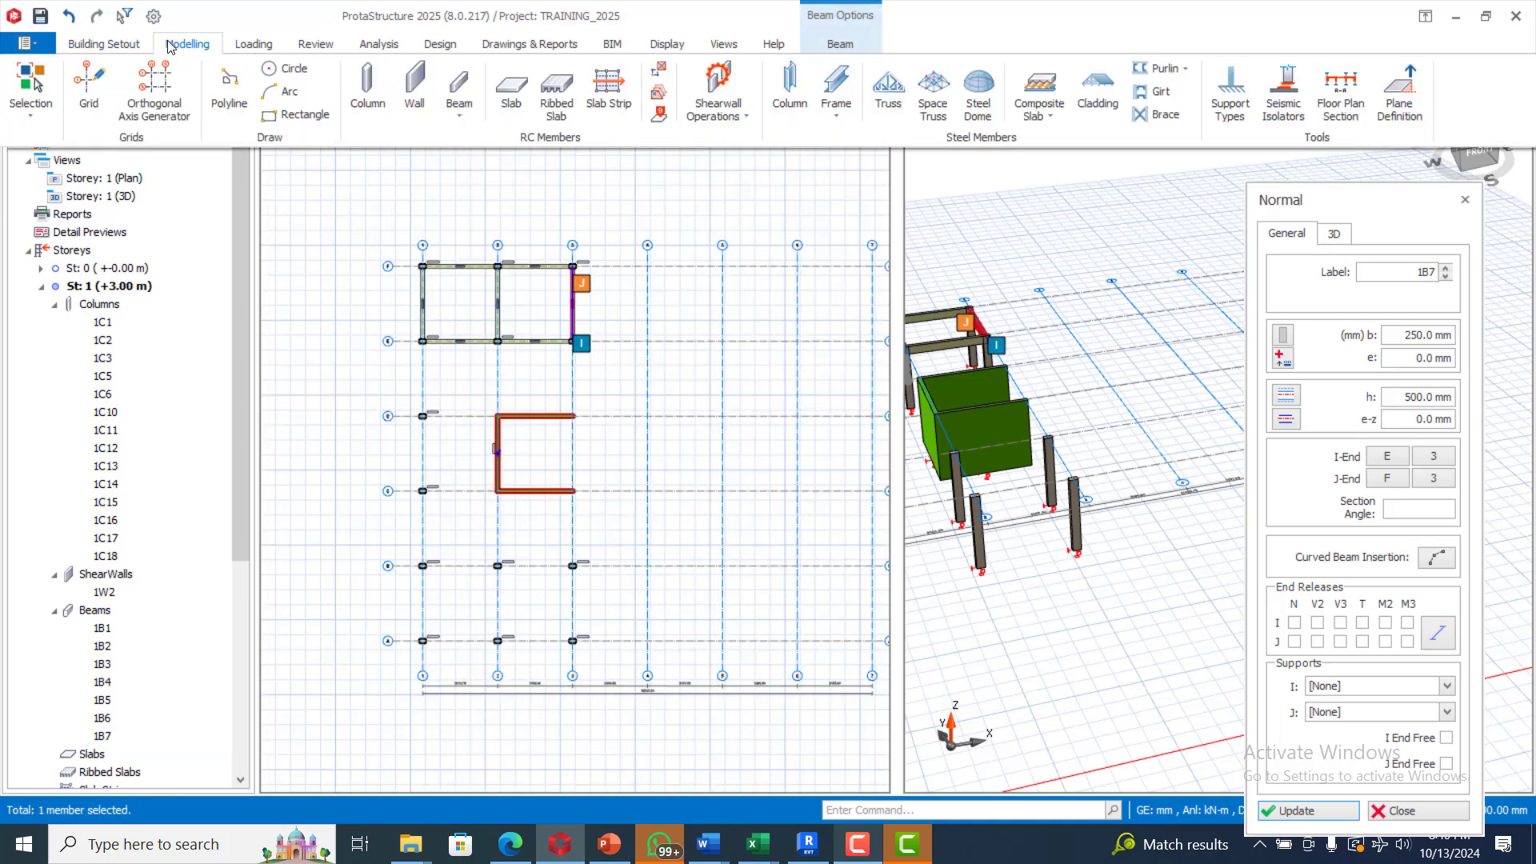
left_click(468, 92)
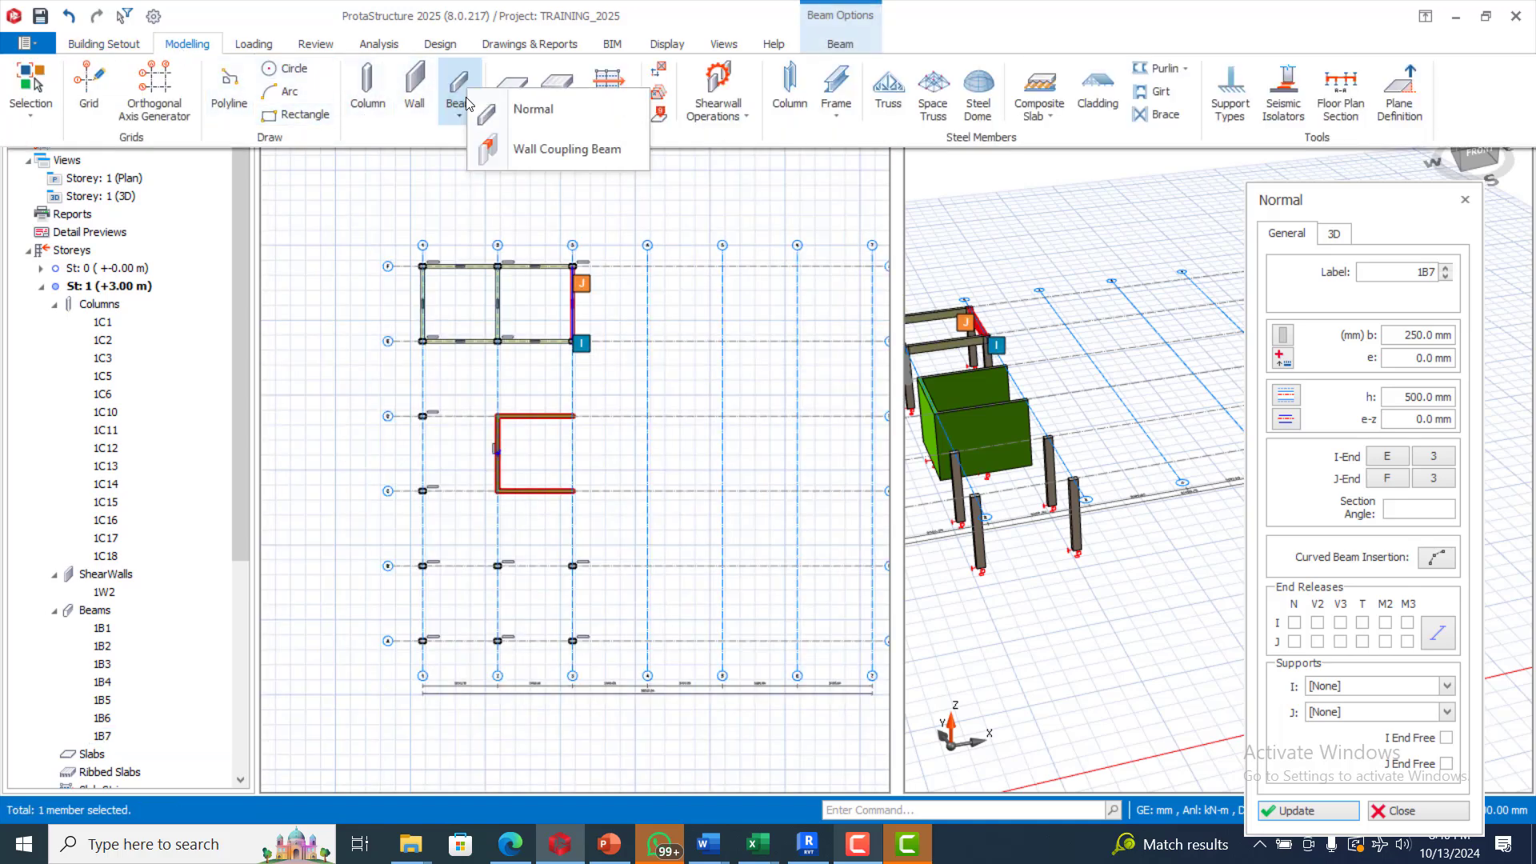
left_click(534, 110)
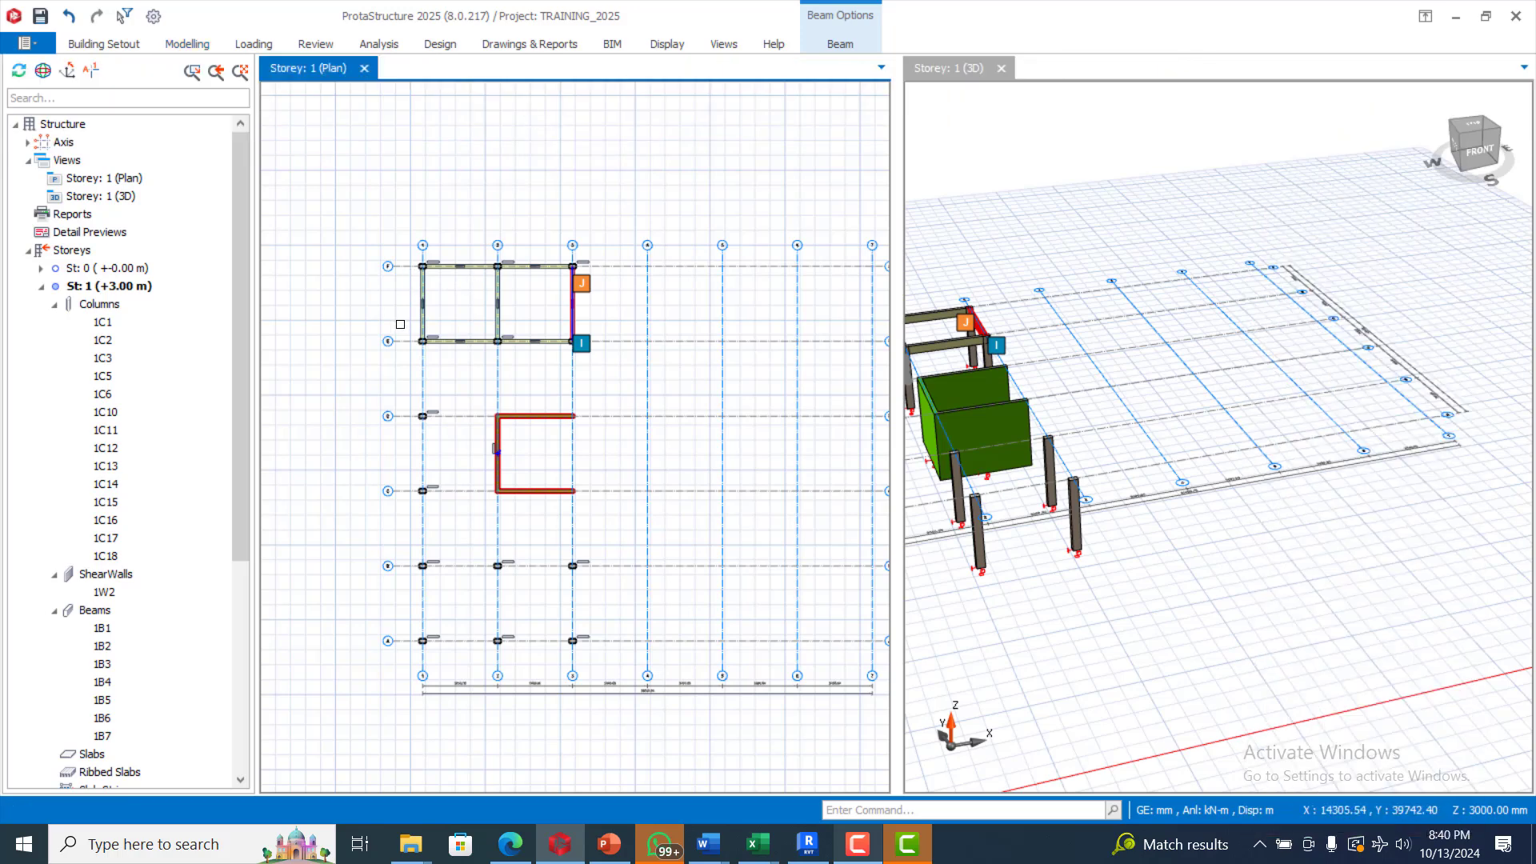
left_click_drag(400, 324, 457, 667)
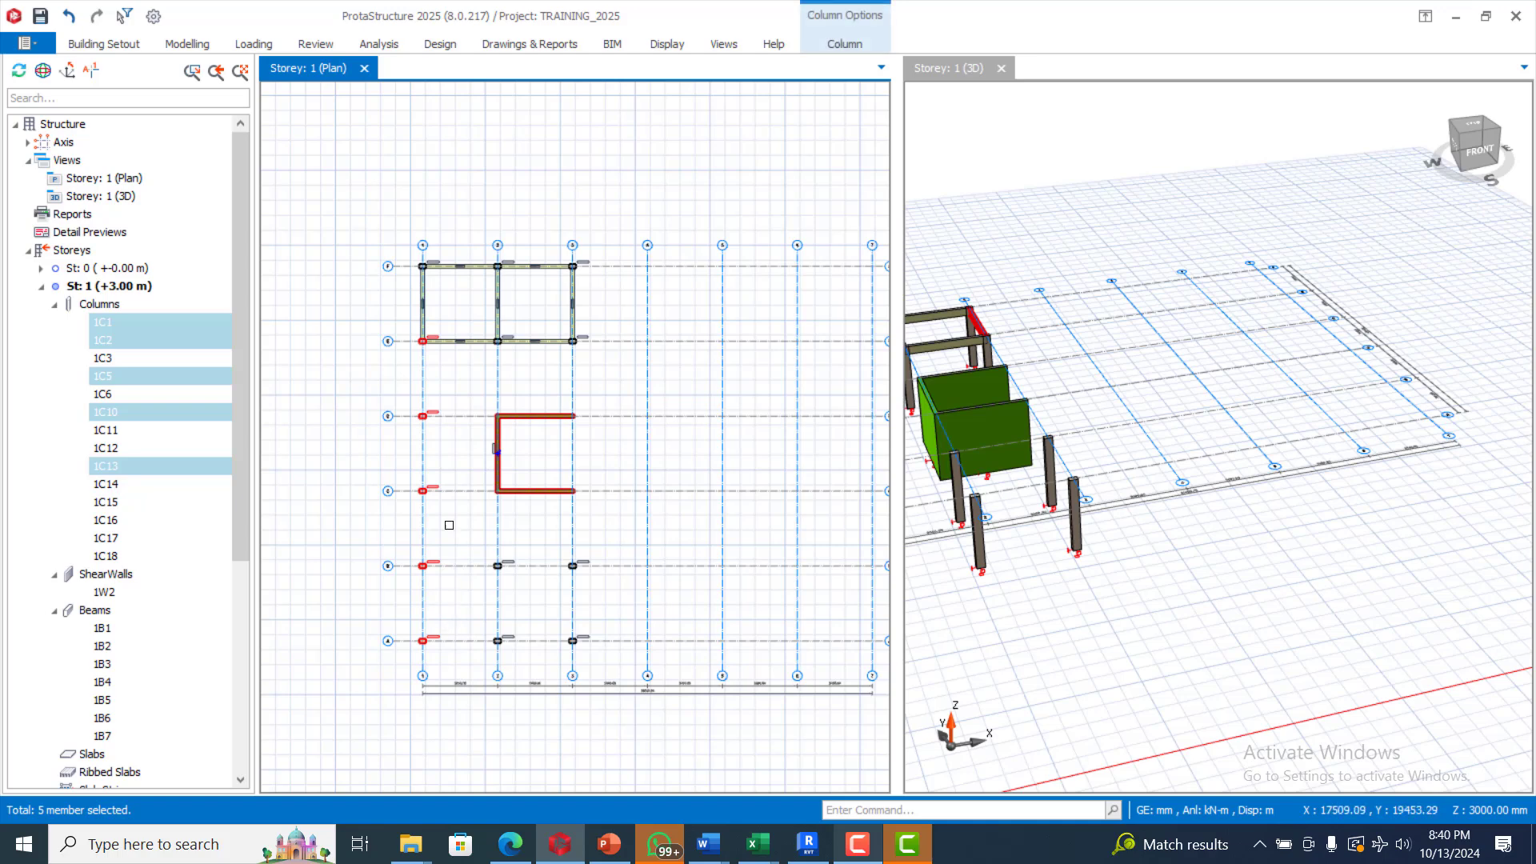
Step: Insert normal beams along column line 1
key("Escape")
left_click(184, 45)
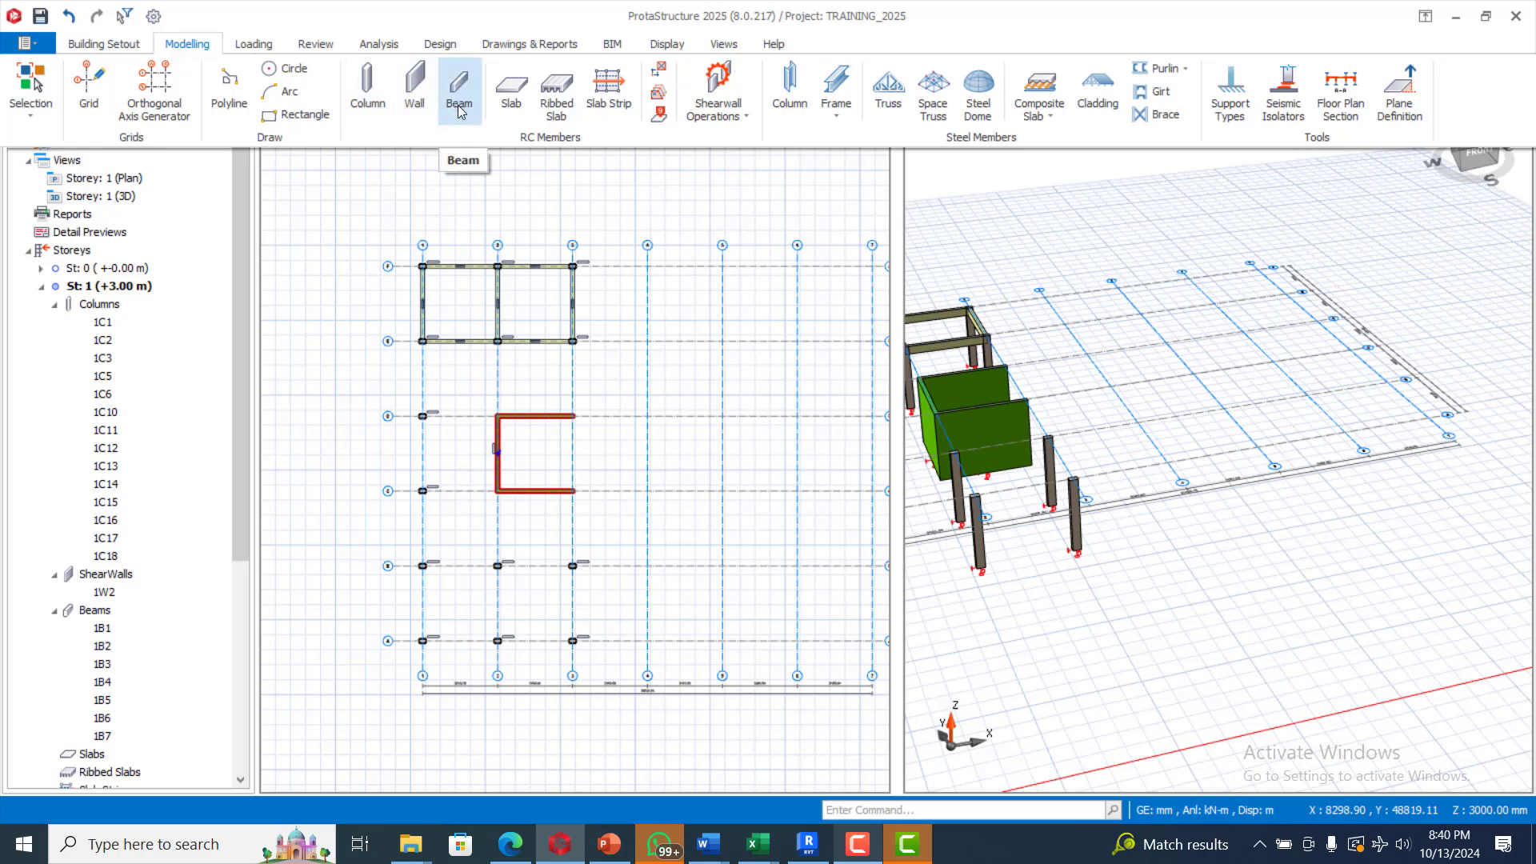
left_click(463, 100)
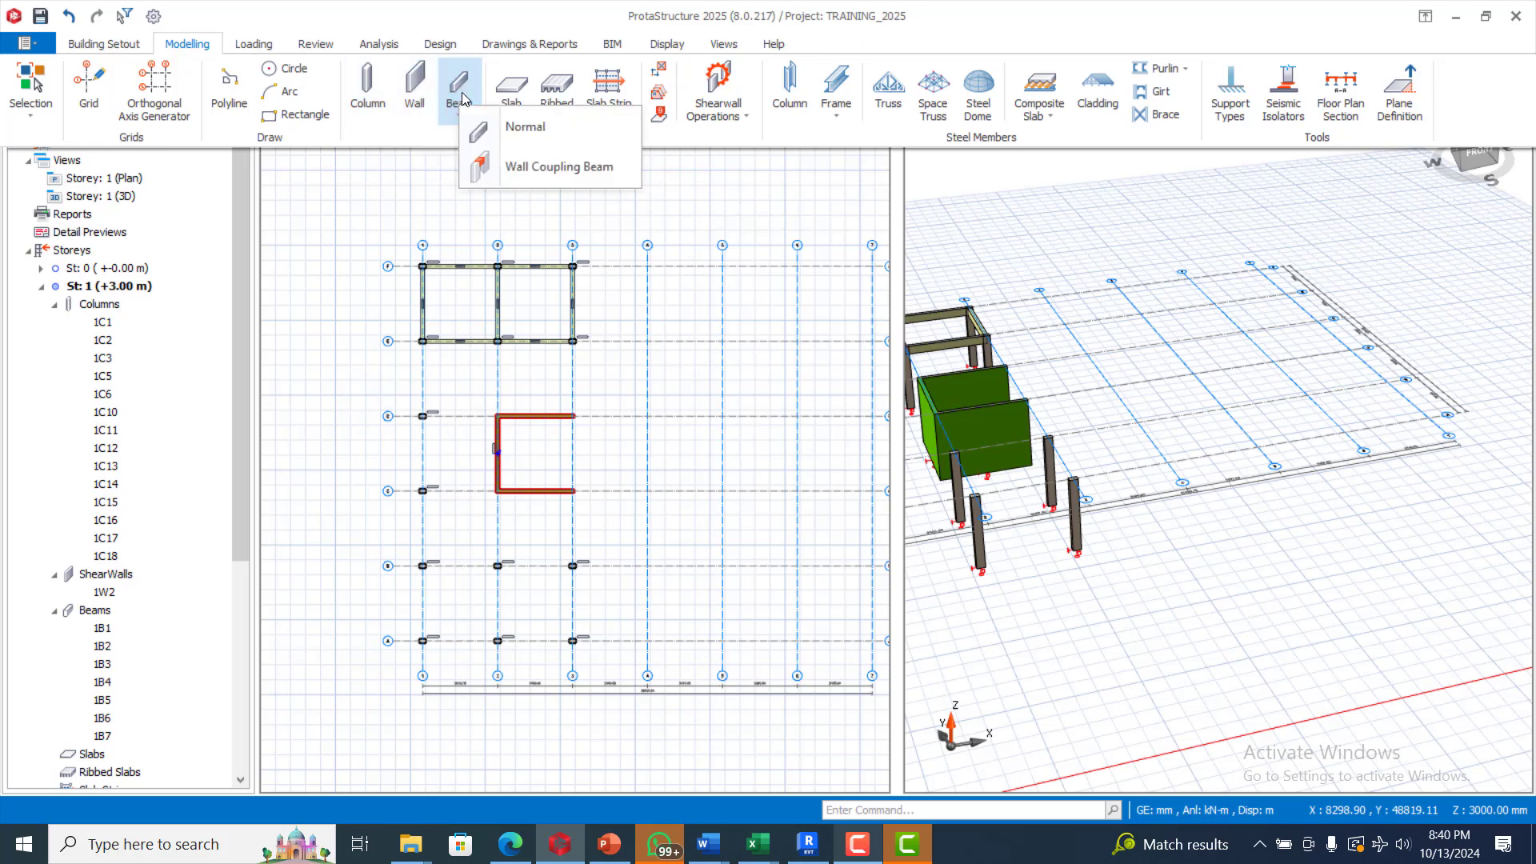
left_click(495, 129)
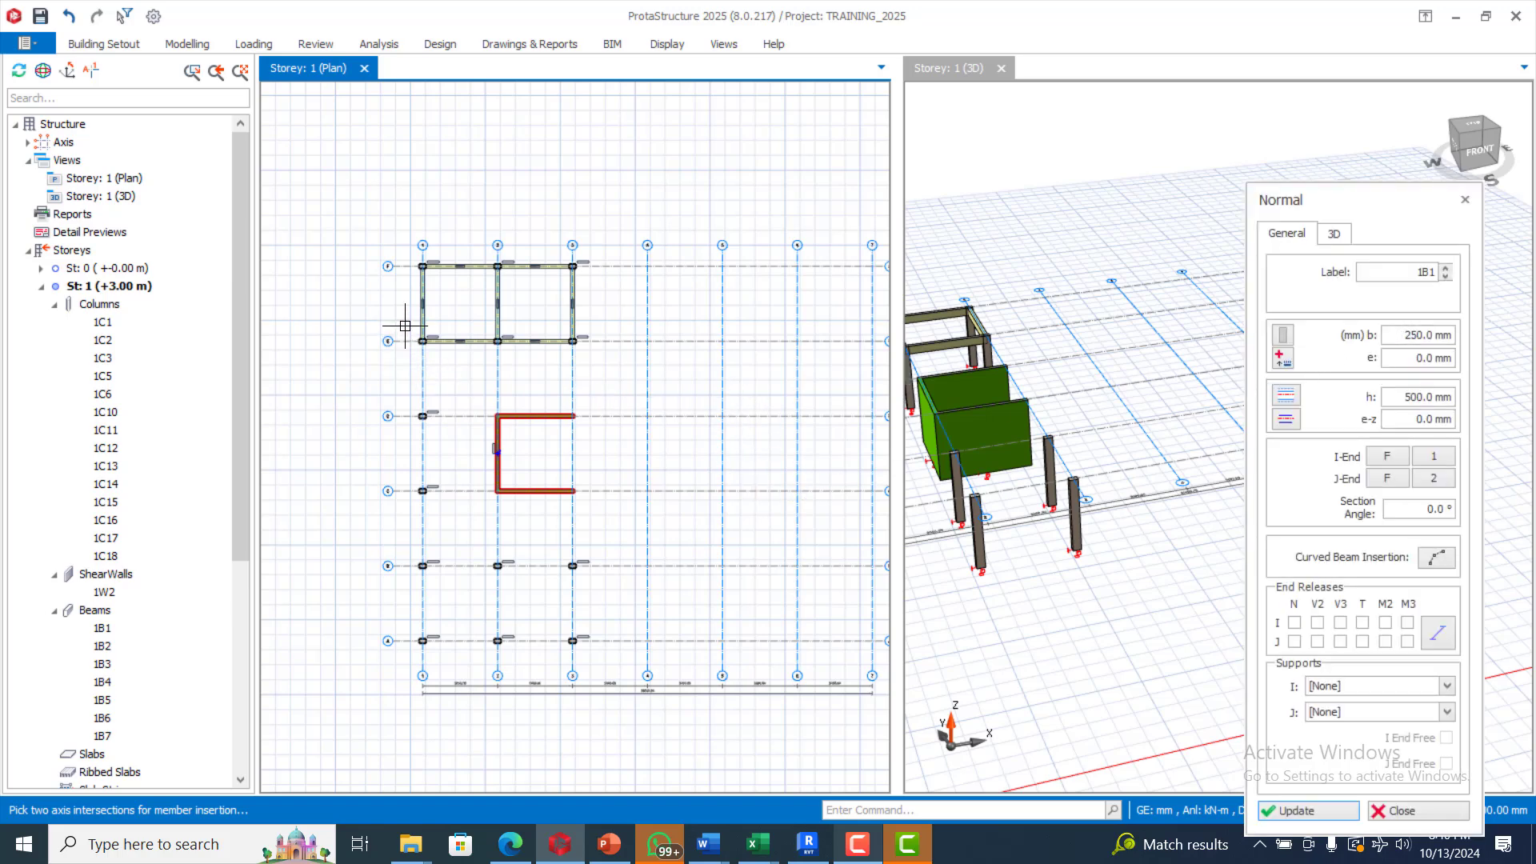
left_click_drag(406, 323, 466, 654)
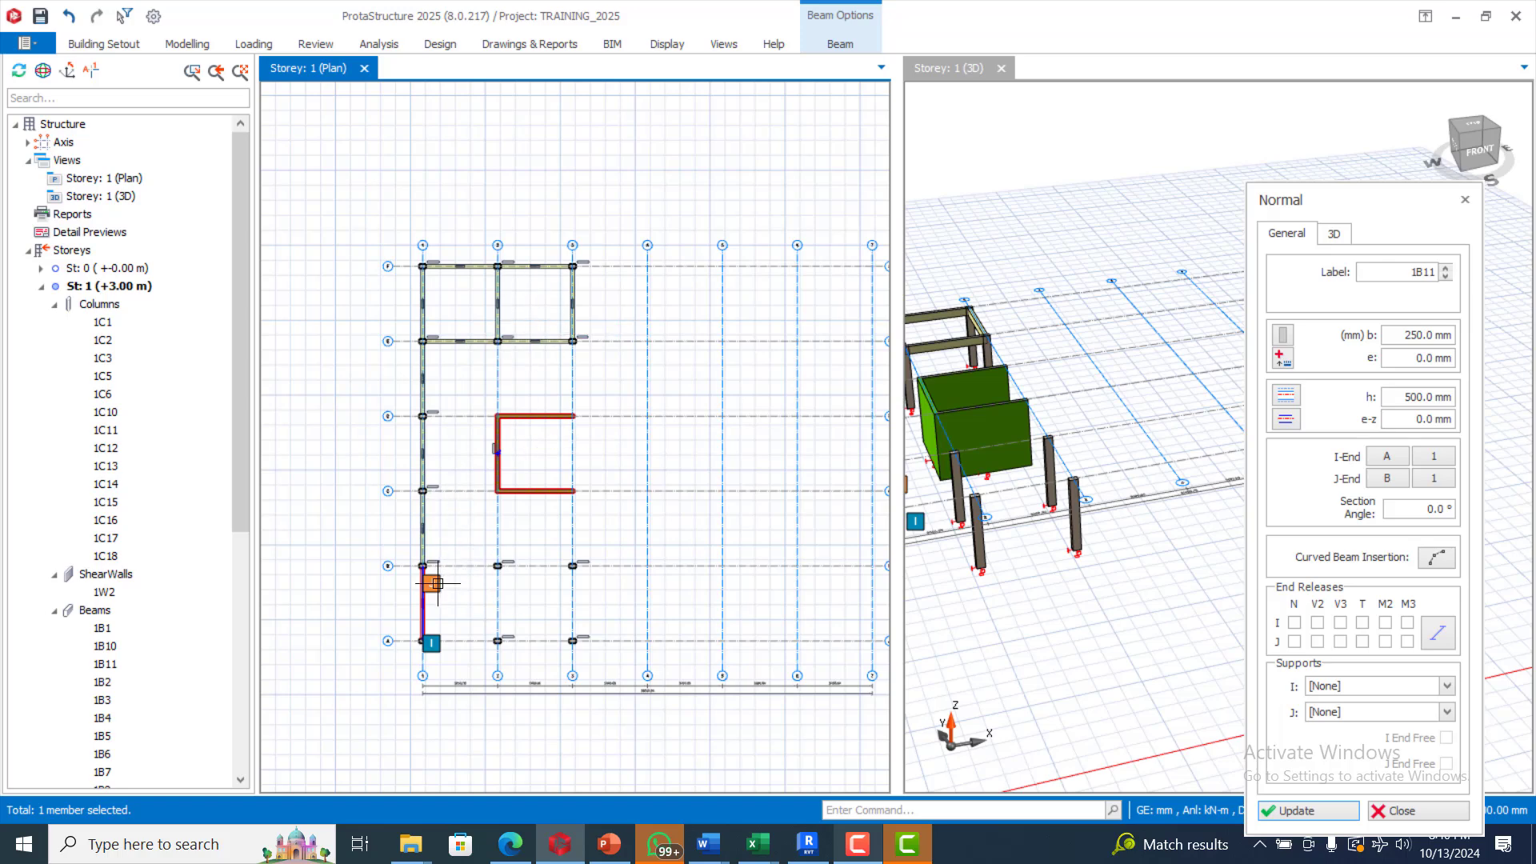
Step: Insert beams along axes B and A between lines 1 and 3
left_click_drag(405, 549, 636, 601)
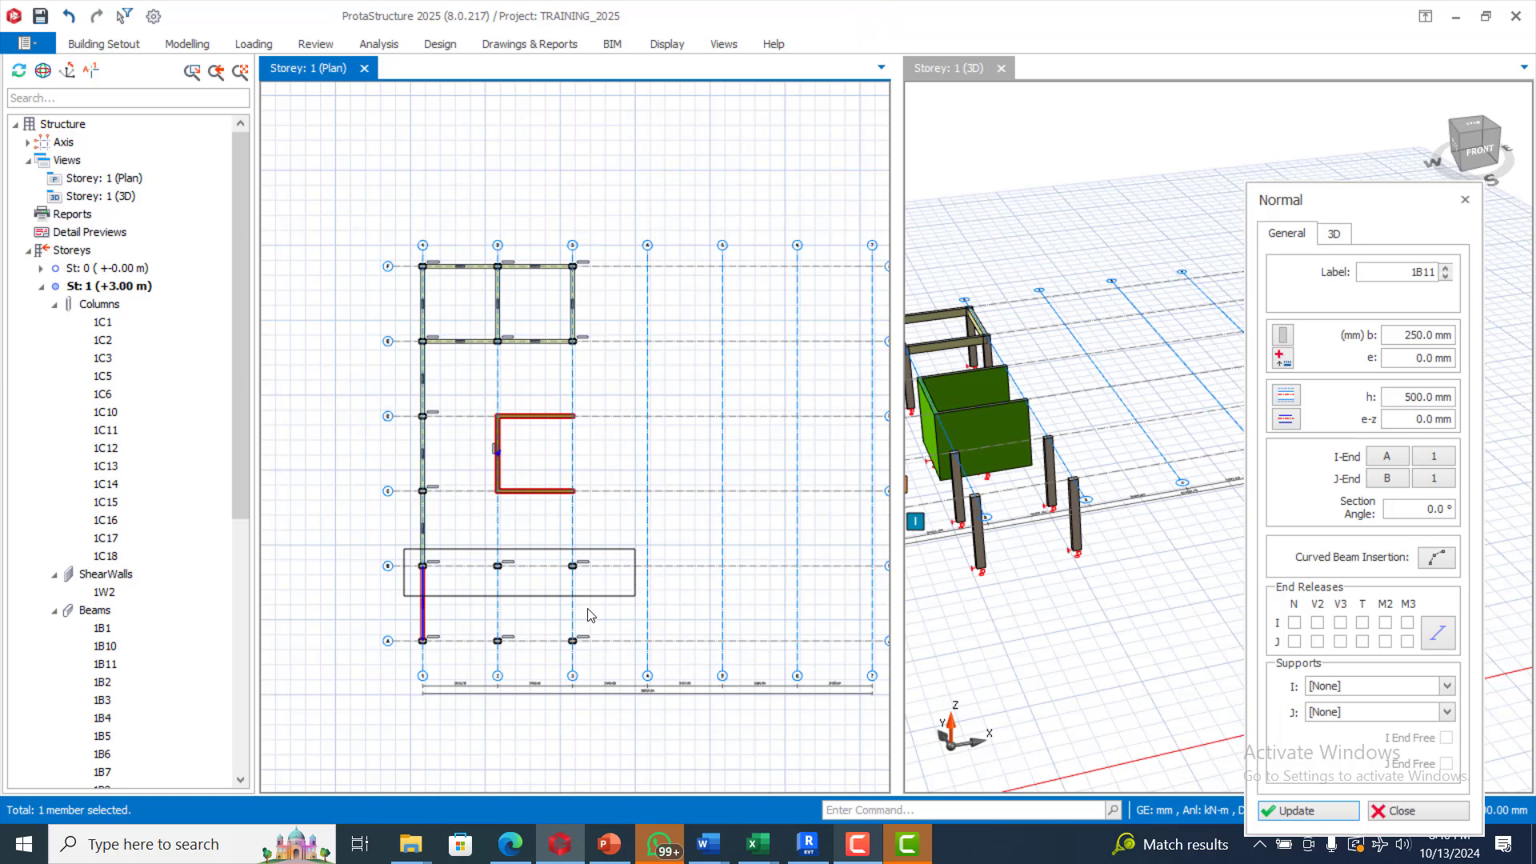
left_click_drag(406, 607, 615, 657)
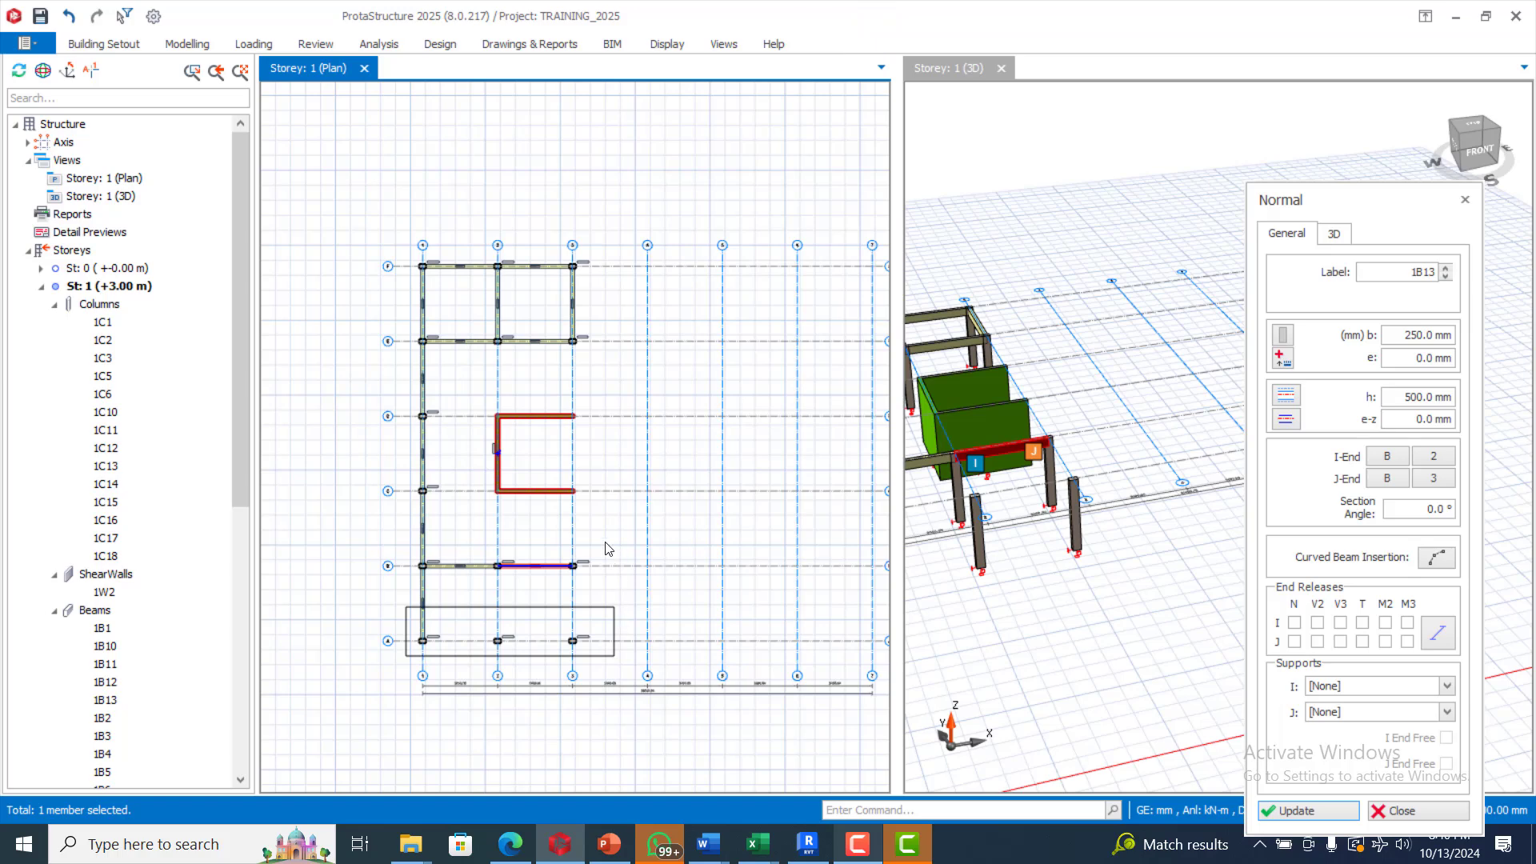
scroll(476, 342, "up", 1)
scroll(476, 341, "up", 1)
scroll(548, 302, "down", 3)
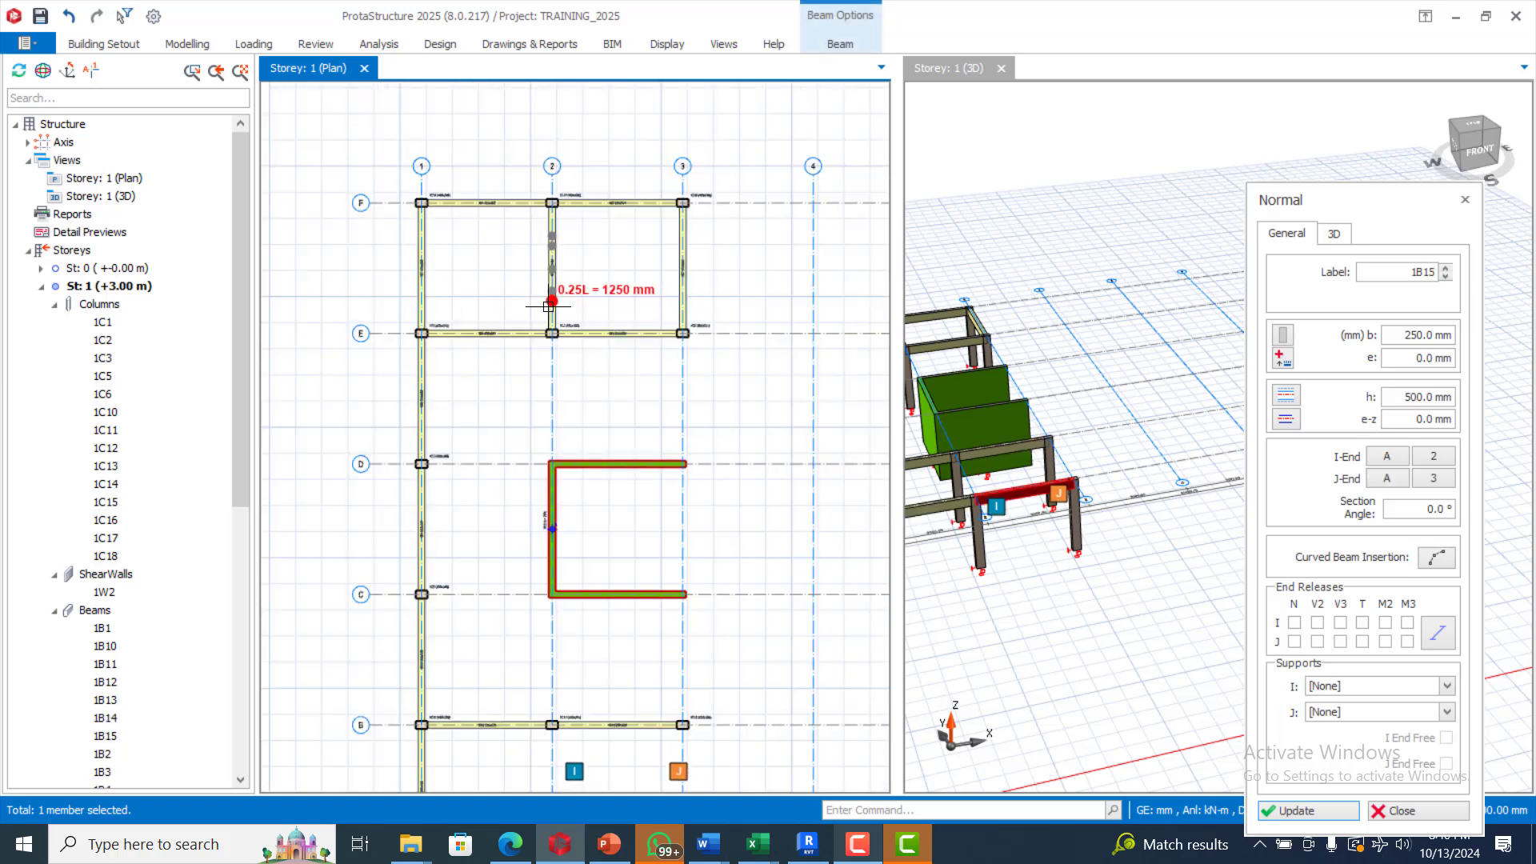
scroll(487, 381, "up", 2)
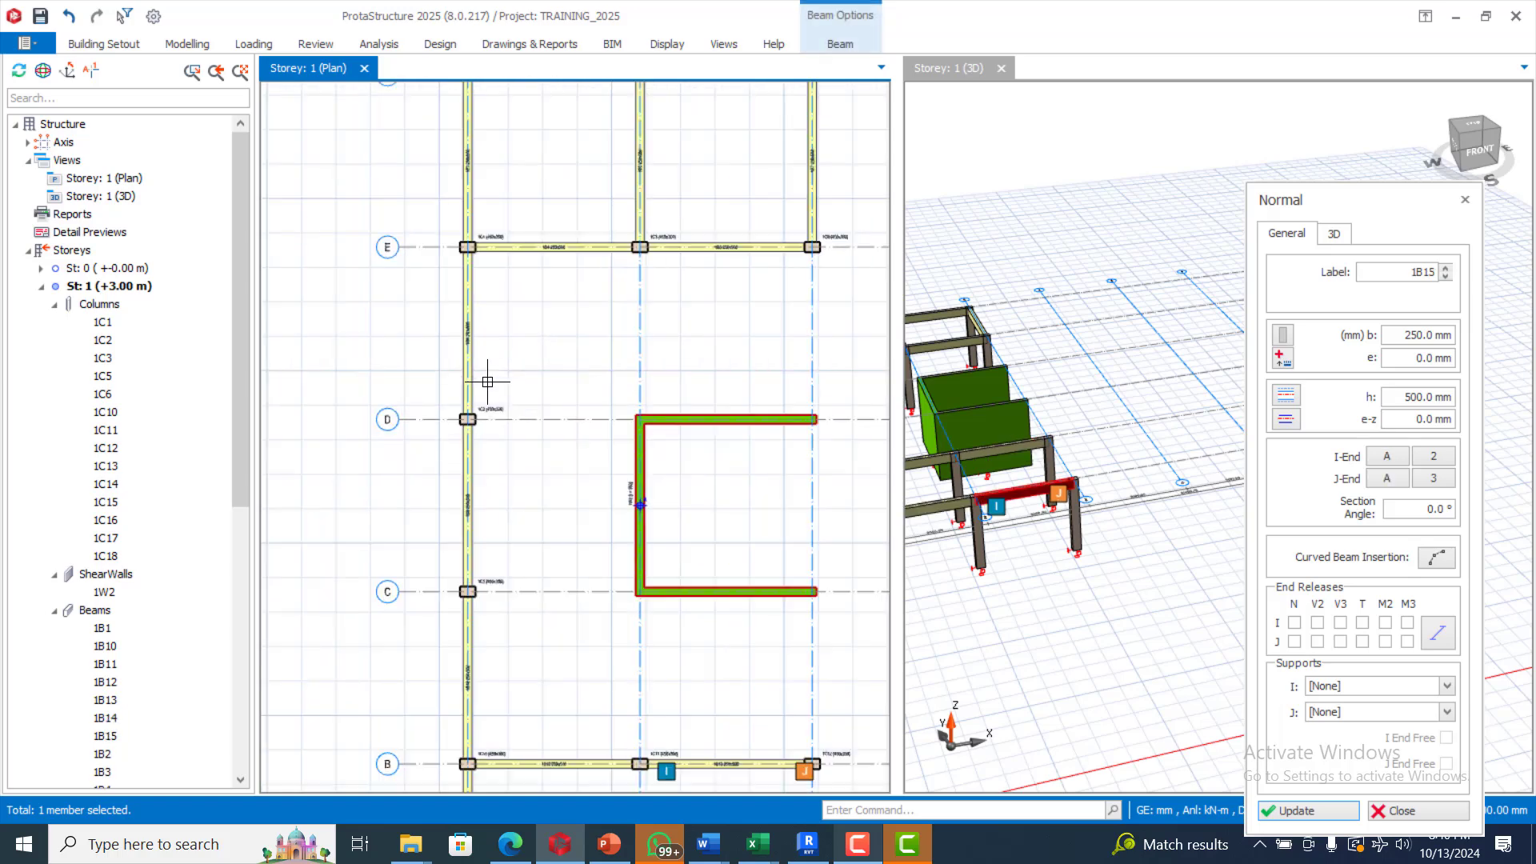
Step: Switch the beam tool to Wall Coupling Beam
left_click(189, 44)
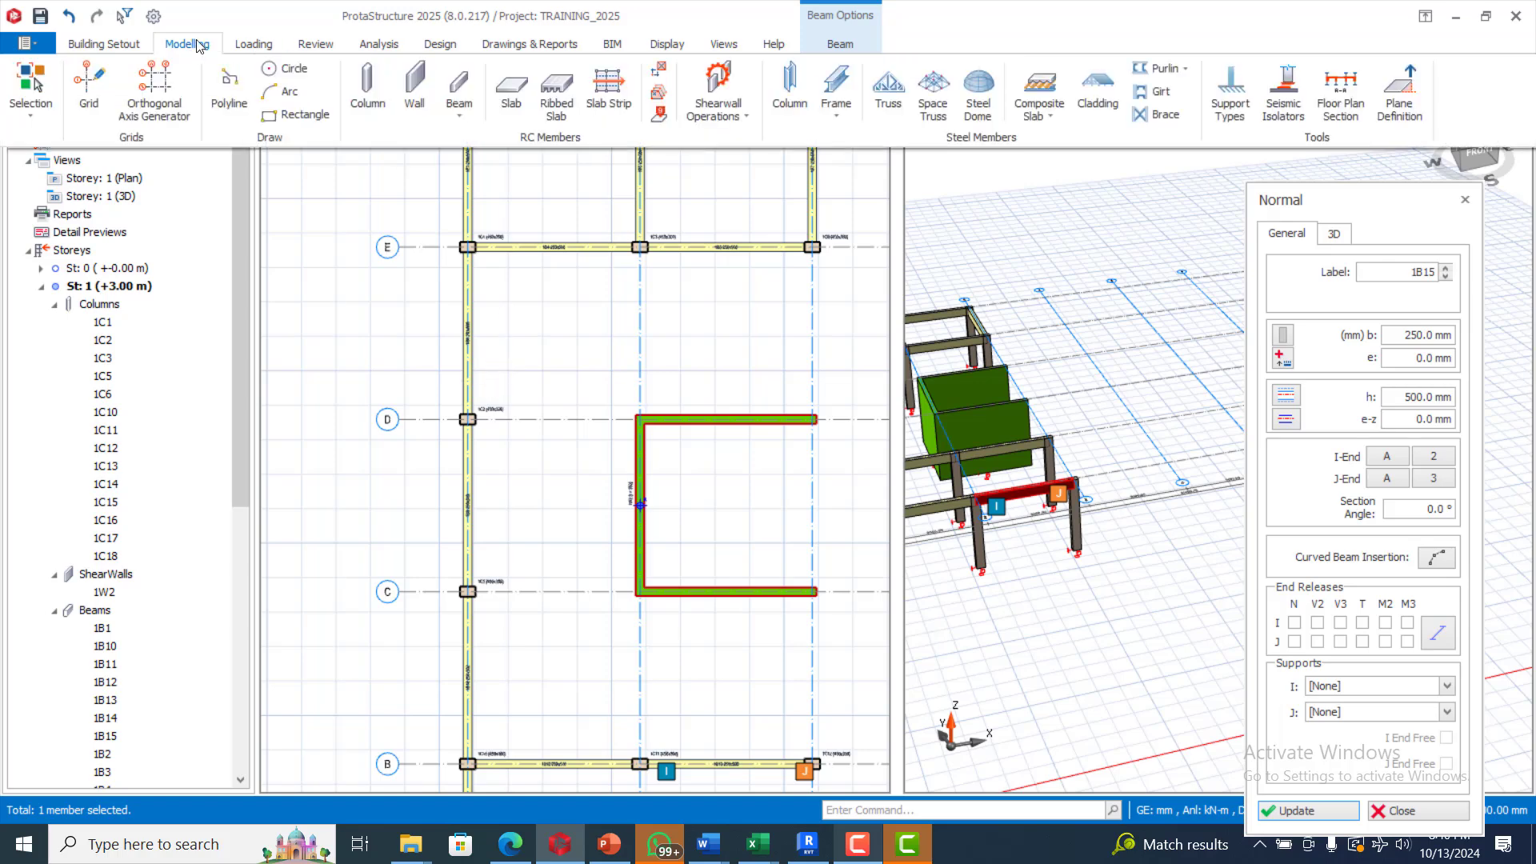
left_click(475, 115)
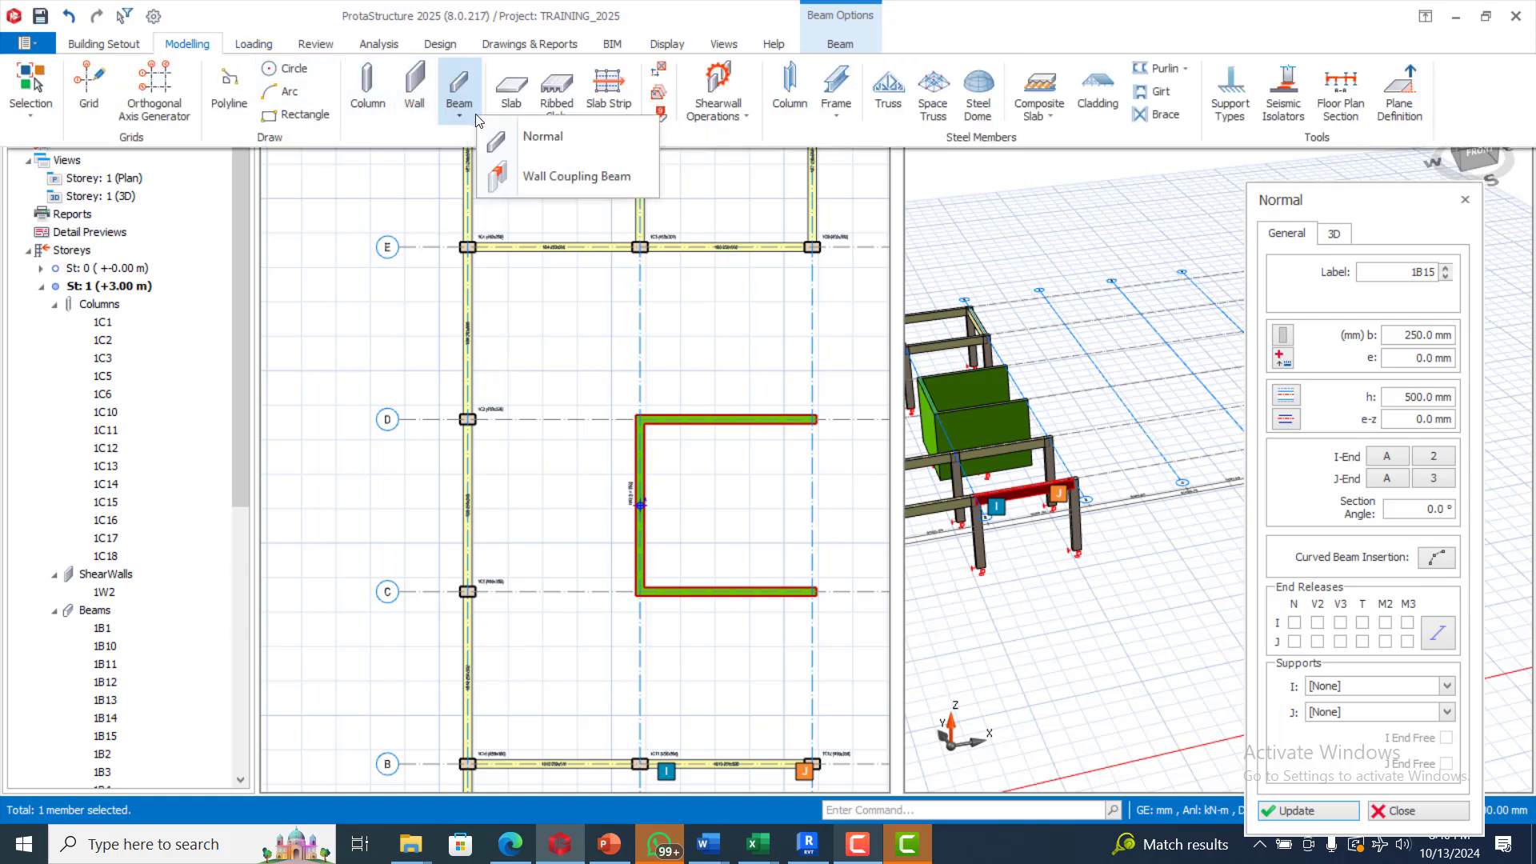
left_click(516, 174)
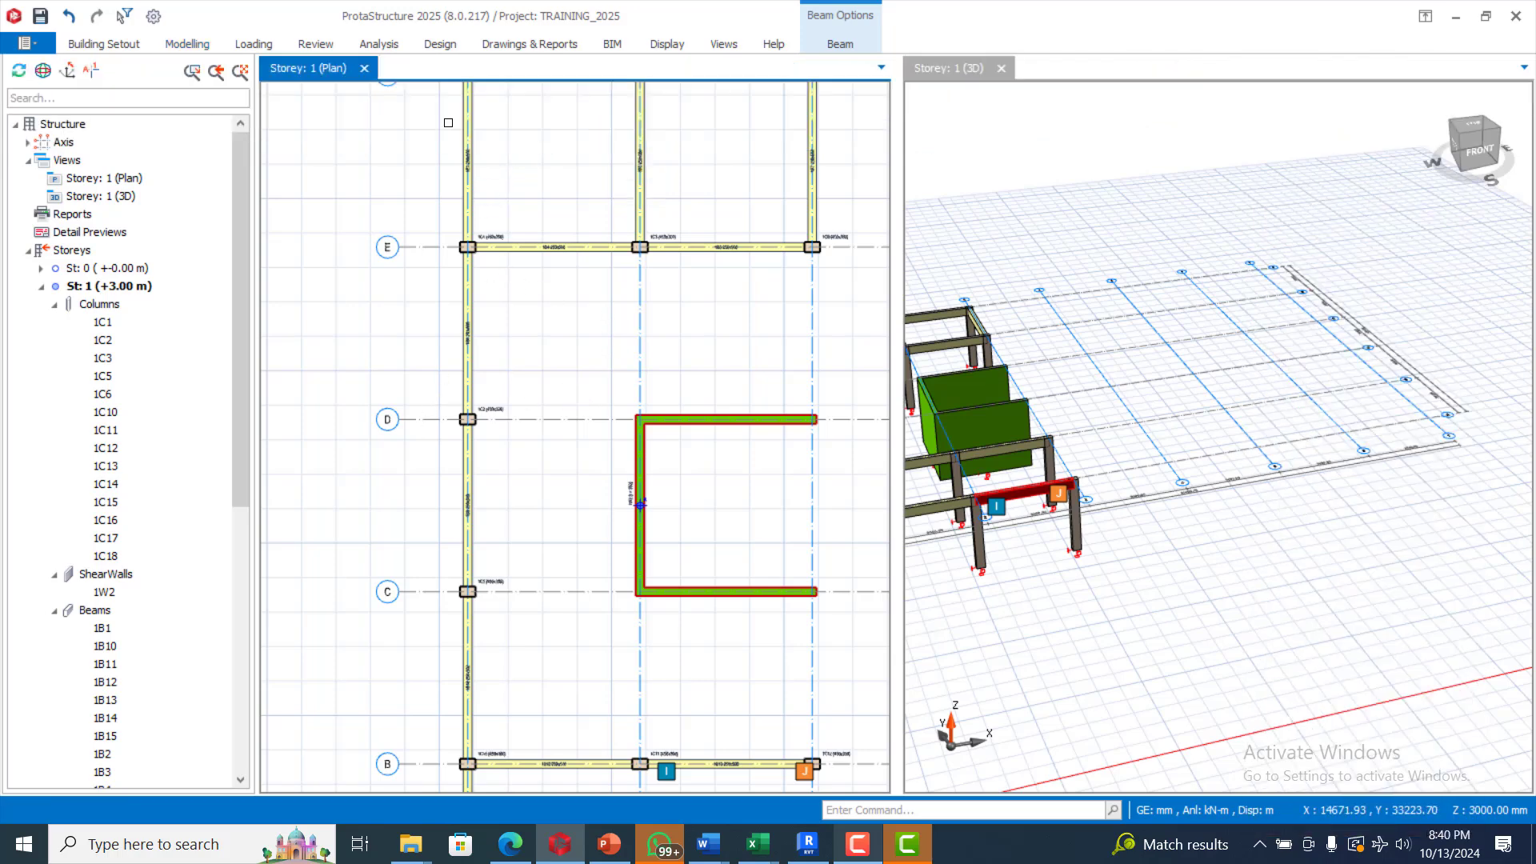
Step: Insert 230 × 450 mm wall coupling beams along axes D and C
left_click(185, 46)
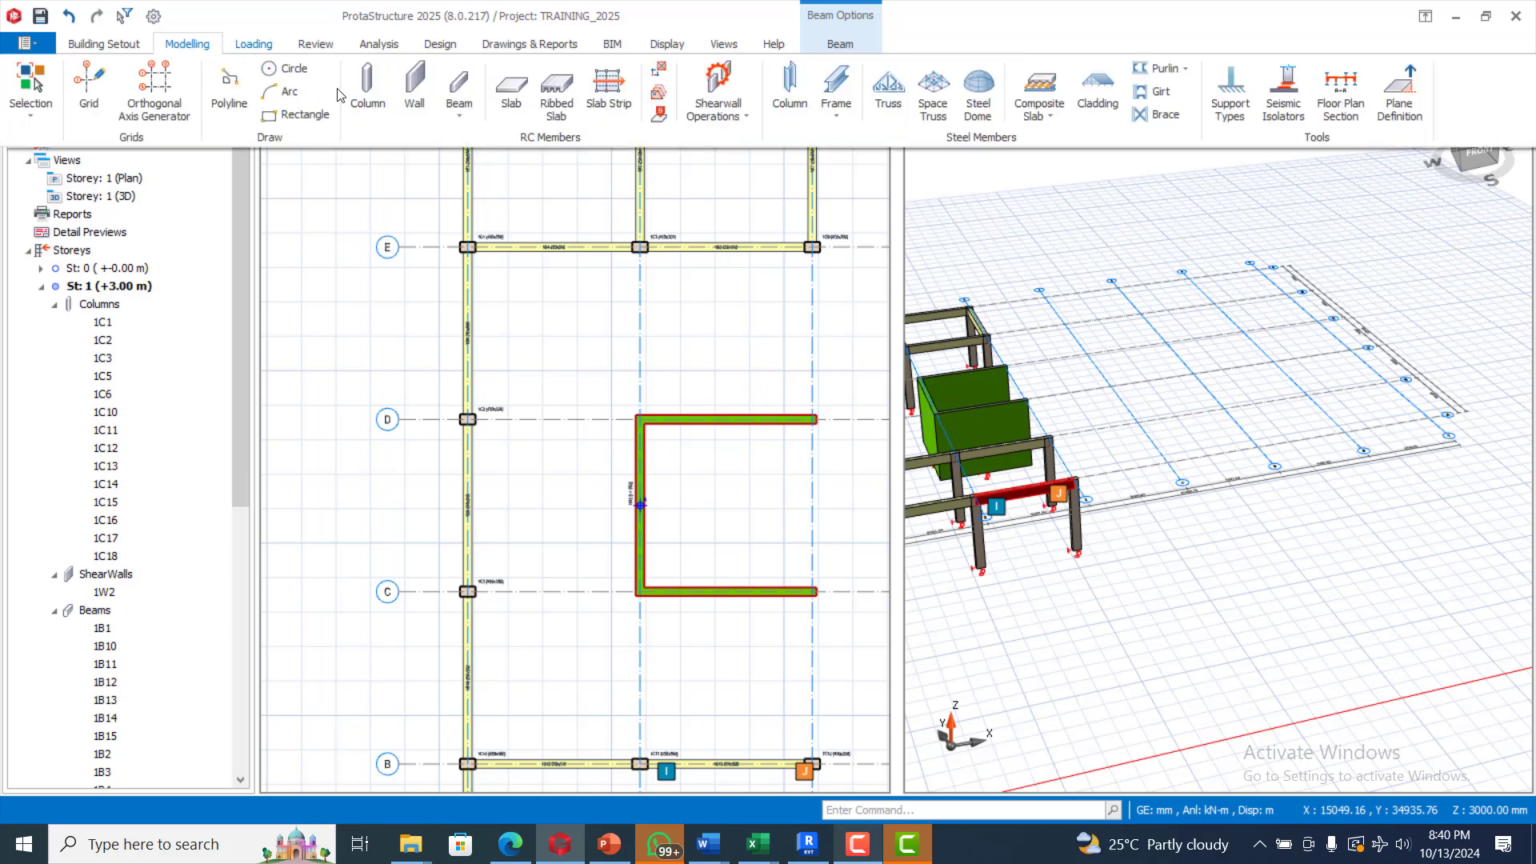
left_click(454, 115)
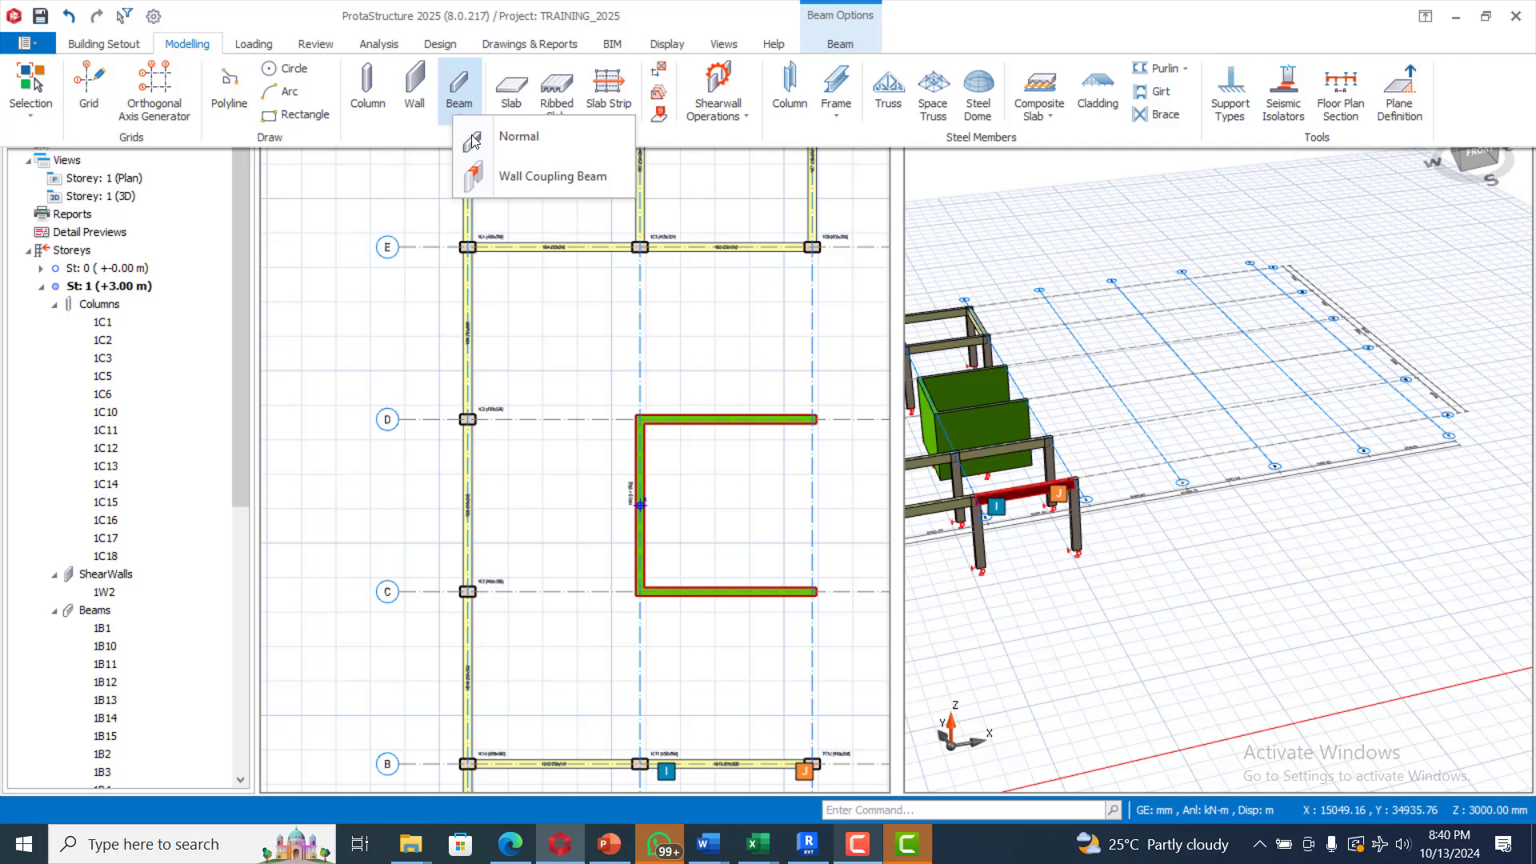
left_click(502, 176)
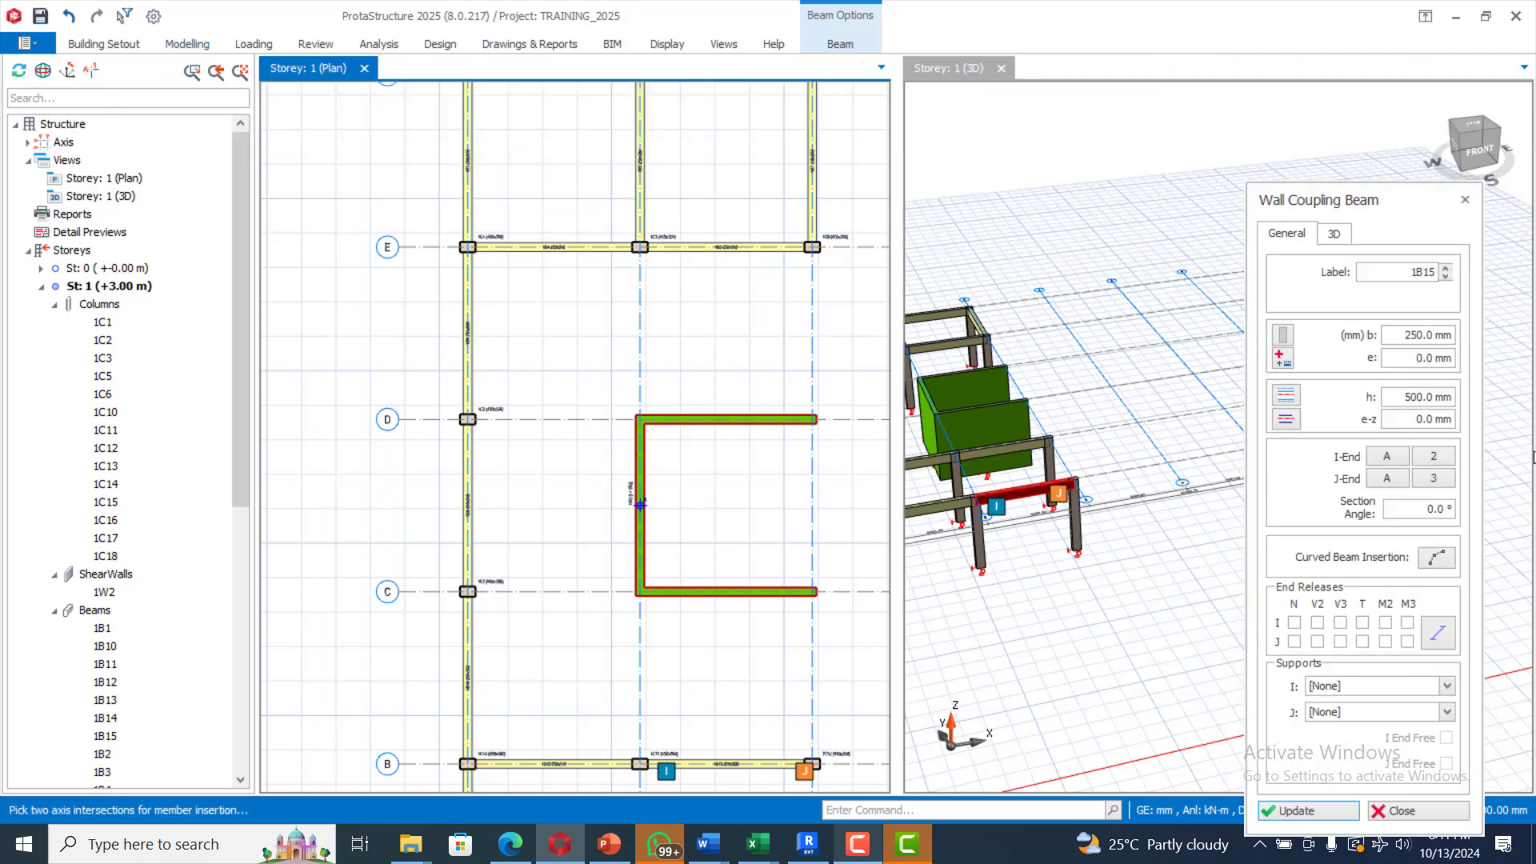
double_click(1407, 335)
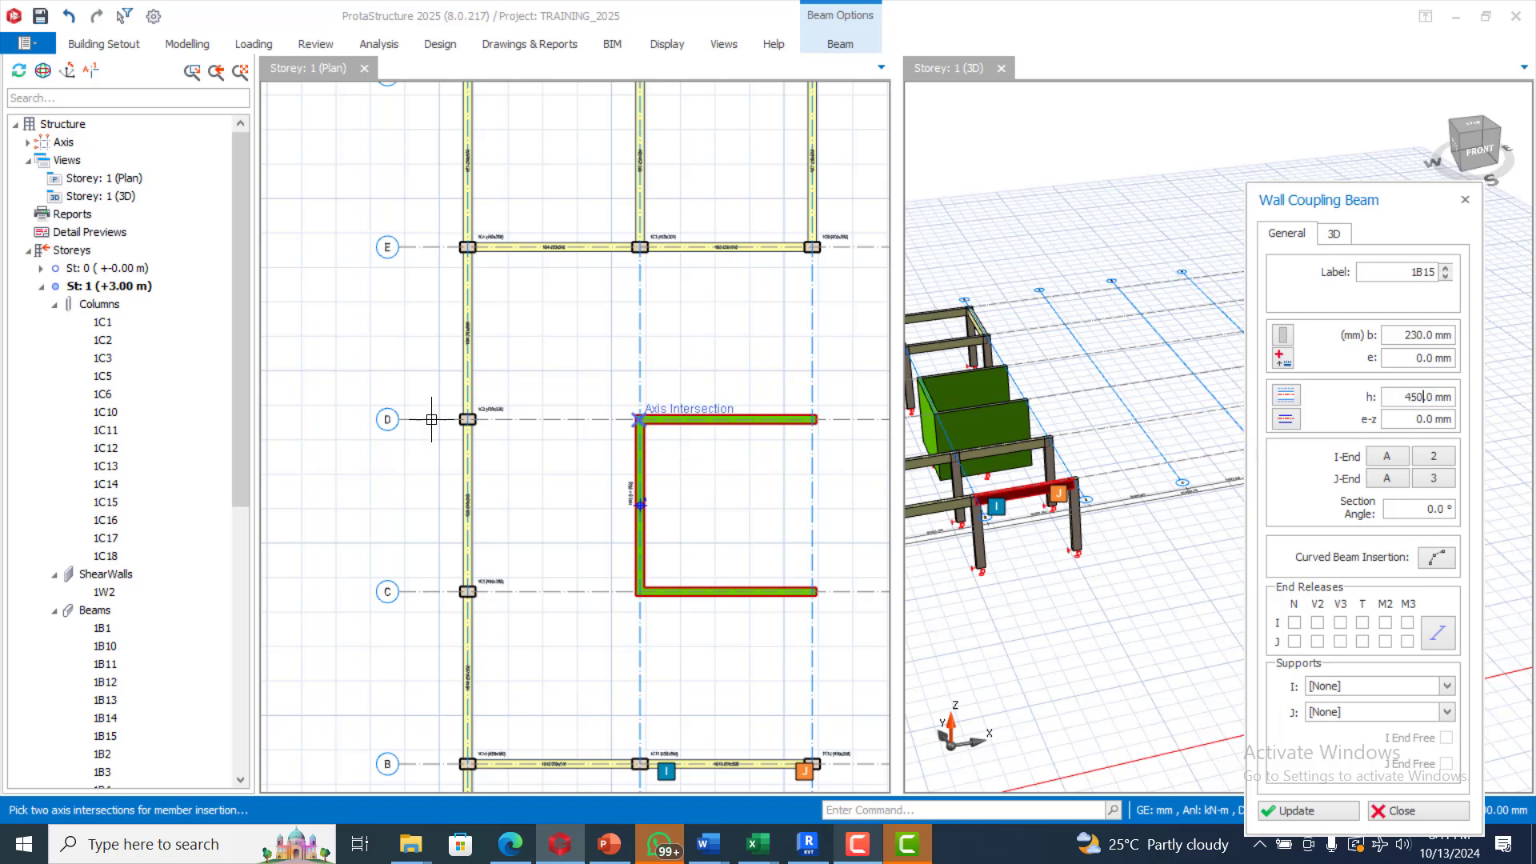
left_click_drag(424, 392, 703, 449)
left_click_drag(426, 542, 726, 614)
Step: Add coupling beams on lines 2 and 3 between D–E and B–C, then finish inserting
left_click_drag(574, 186, 706, 465)
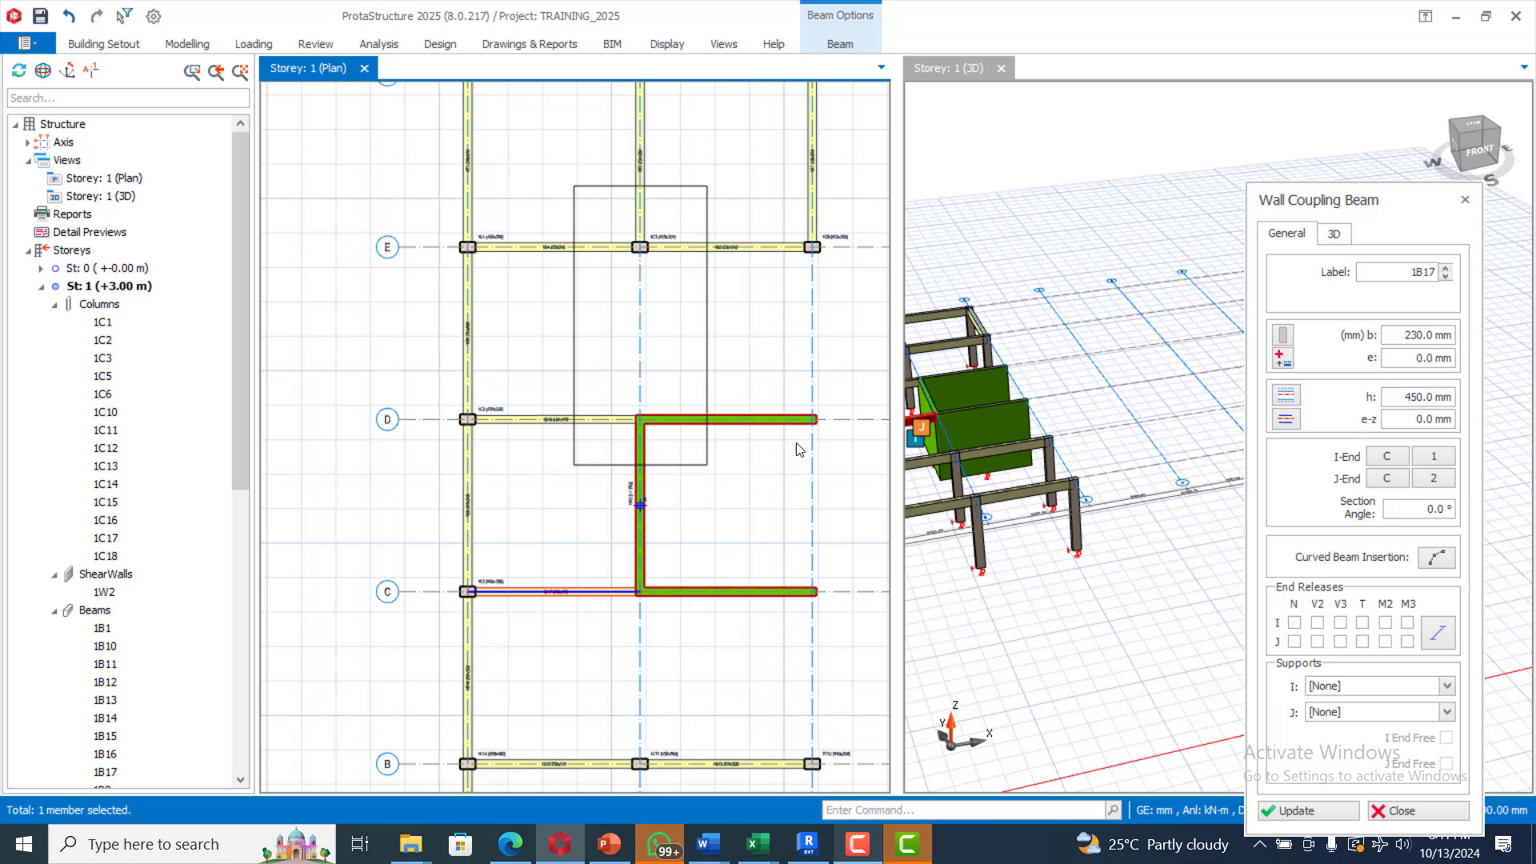
left_click_drag(779, 223, 853, 452)
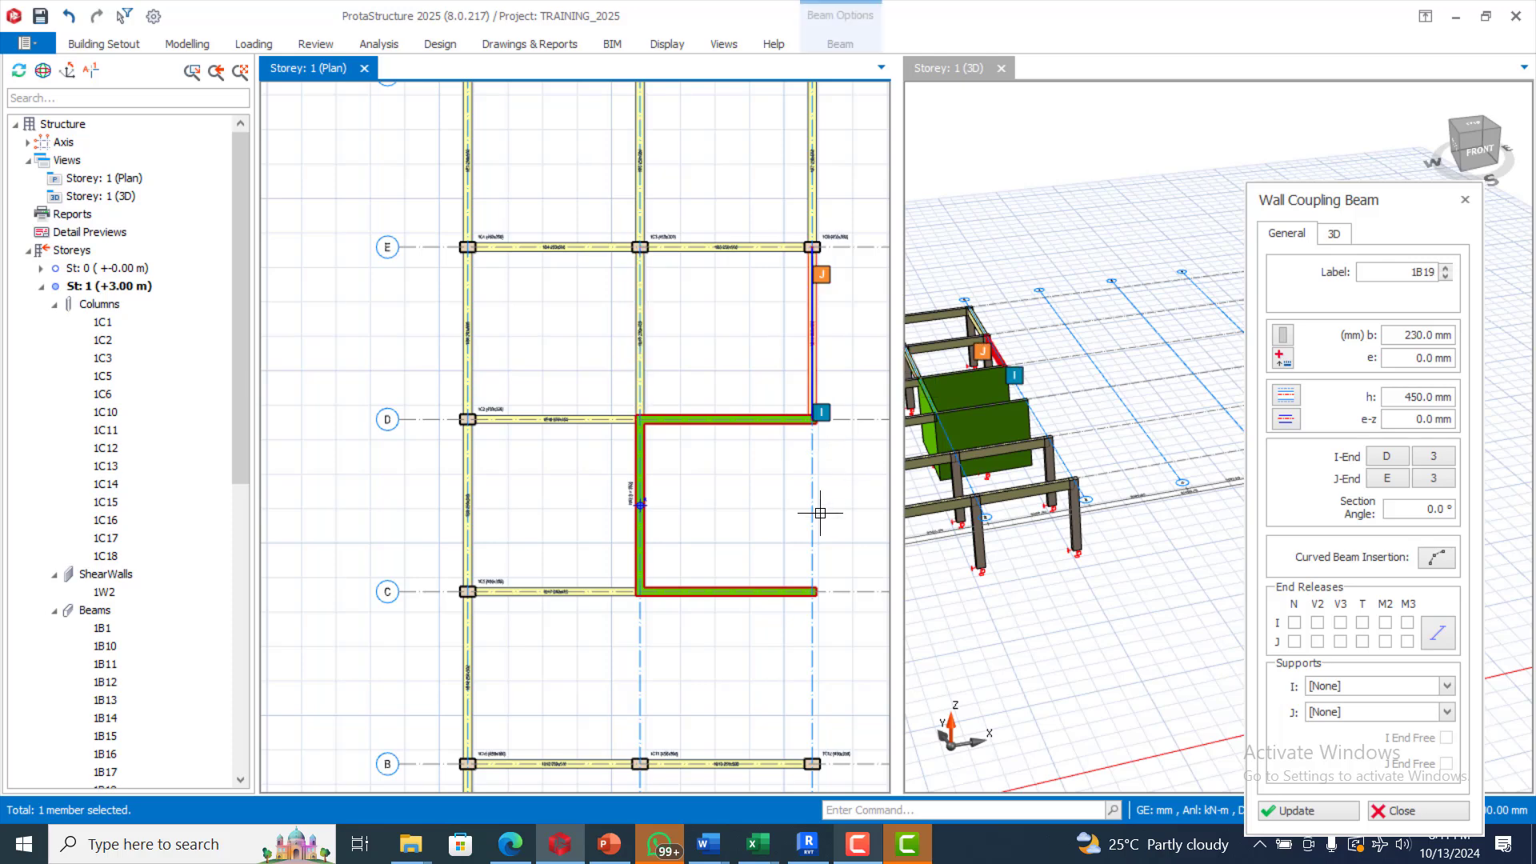
scroll(772, 461, "down", 3)
scroll(702, 654, "up", 2)
left_click_drag(664, 469, 752, 673)
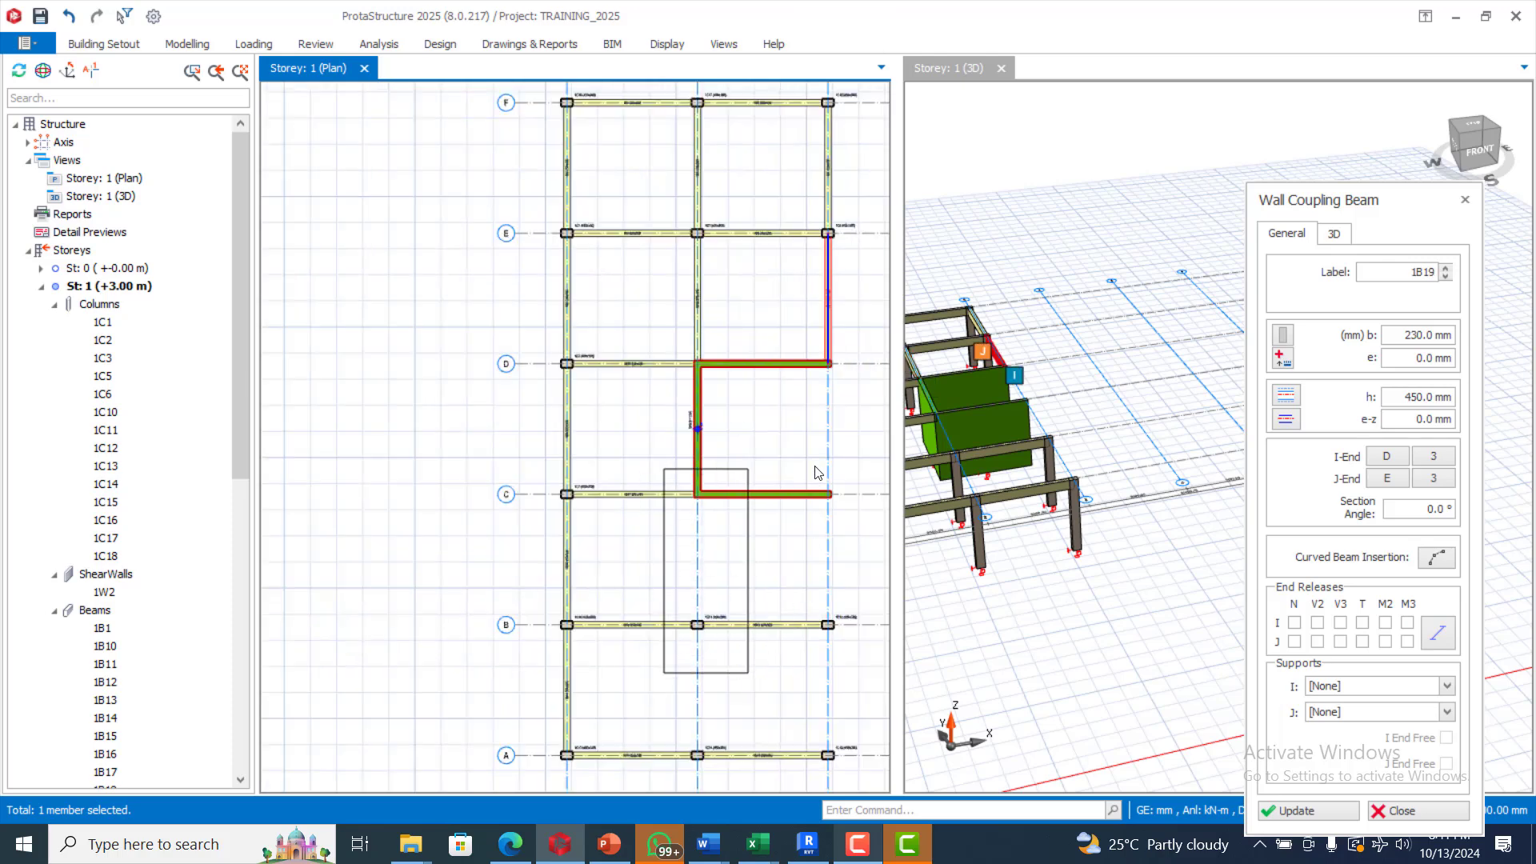
left_click_drag(806, 468, 864, 659)
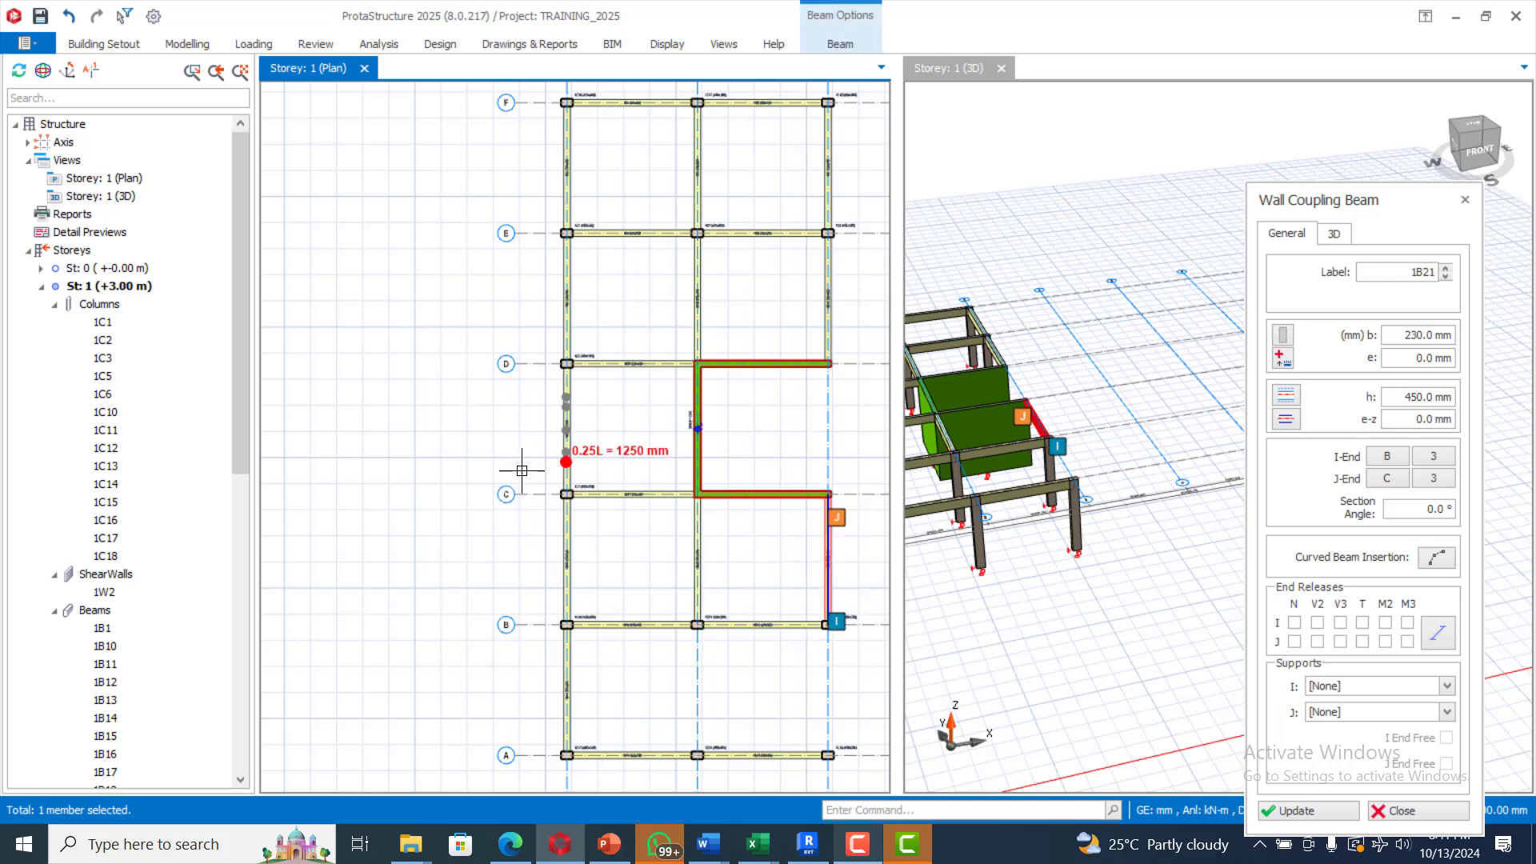
scroll(521, 468, "down", 2)
key("Escape")
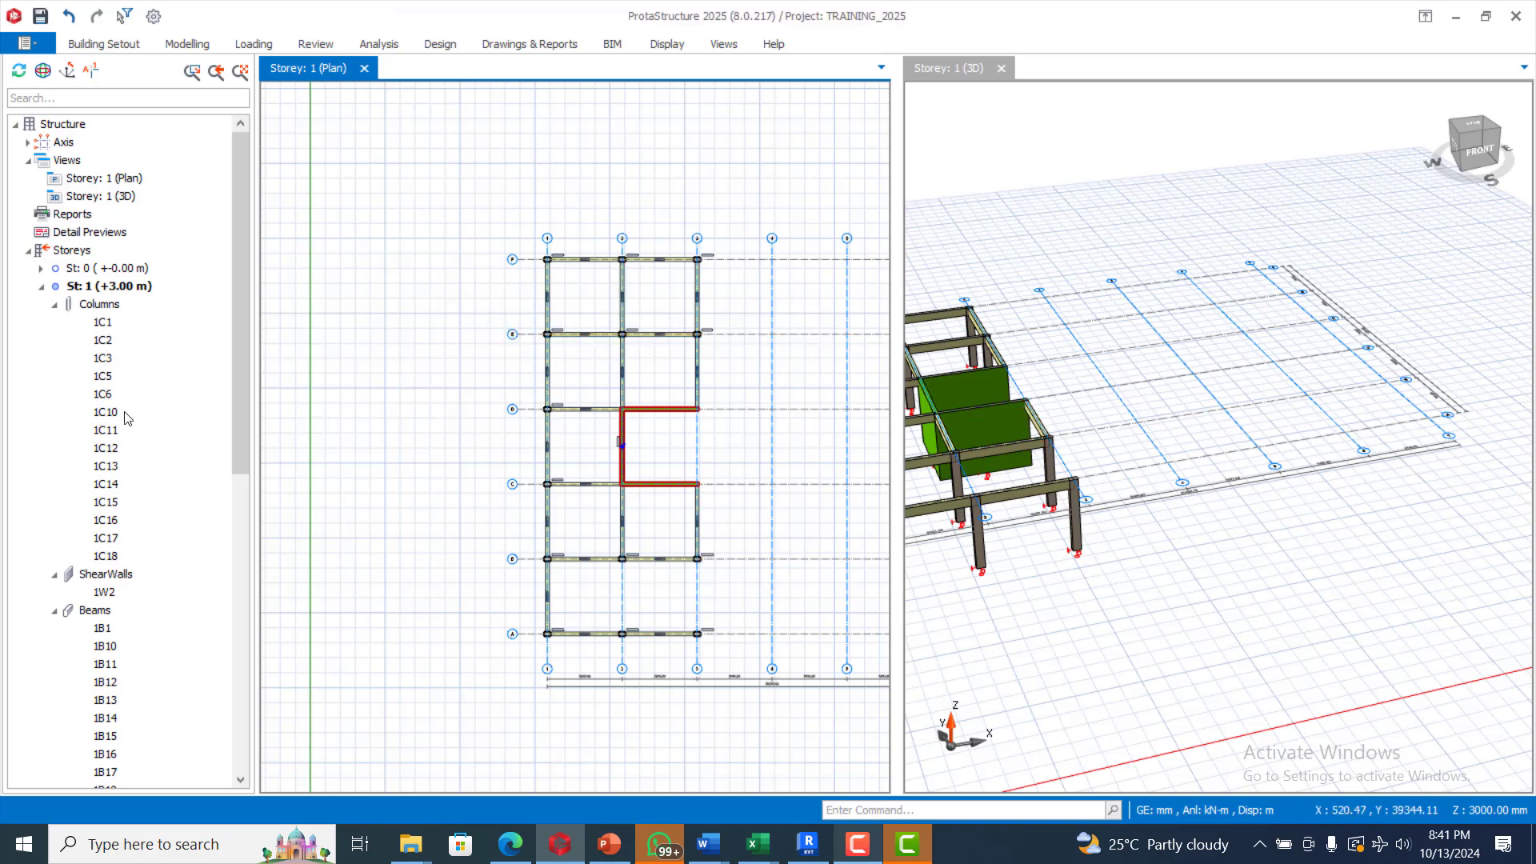
Step: Select all 21 storey-1 beams and set their depth h to 450 mm in the Summary Table
left_click(101, 629)
scroll(144, 560, "down", 7)
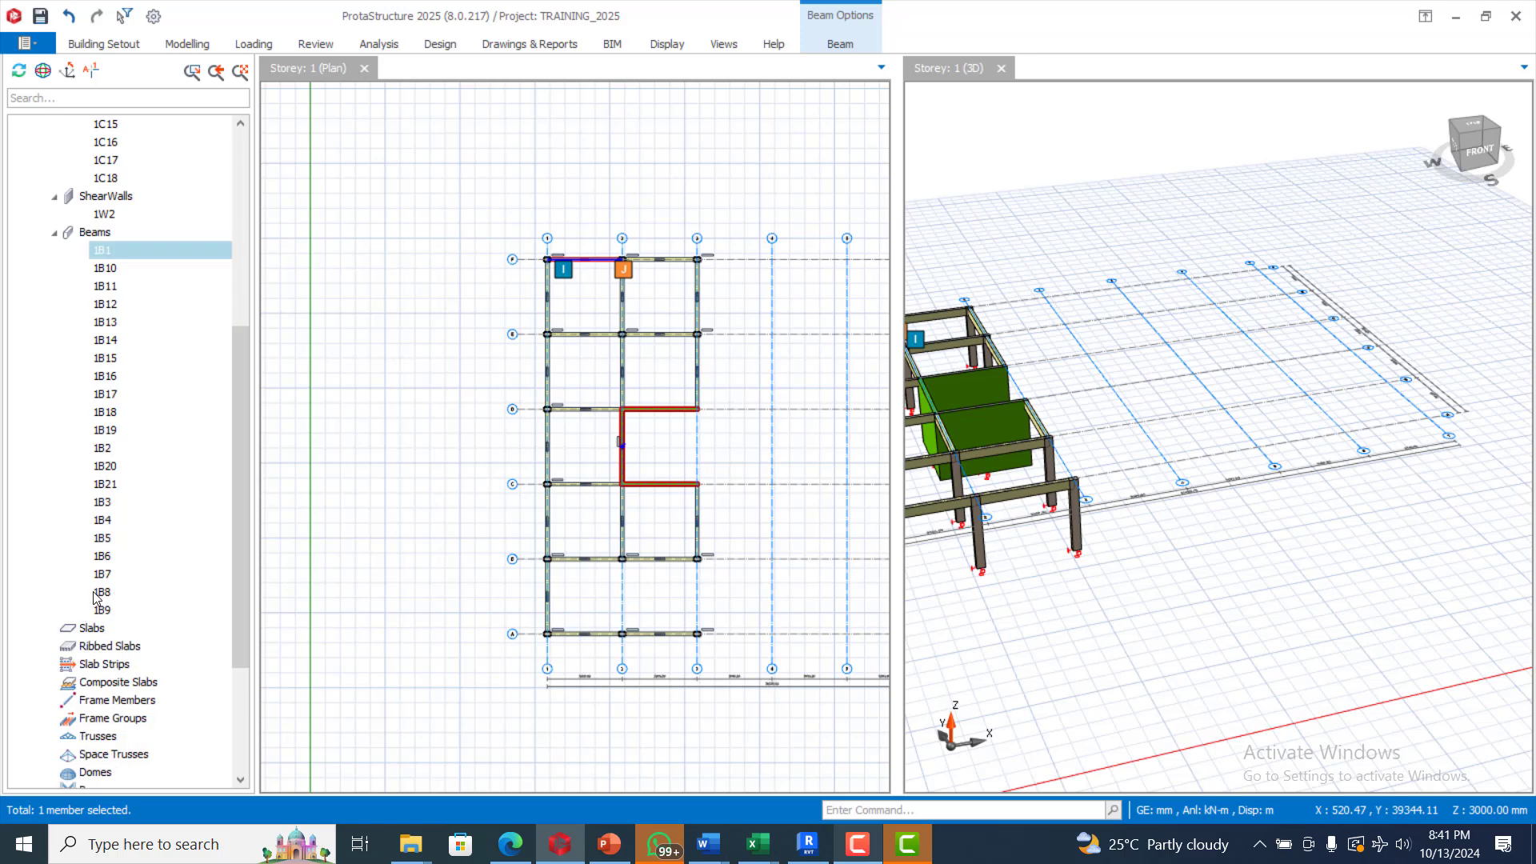
left_click(101, 612, "shift")
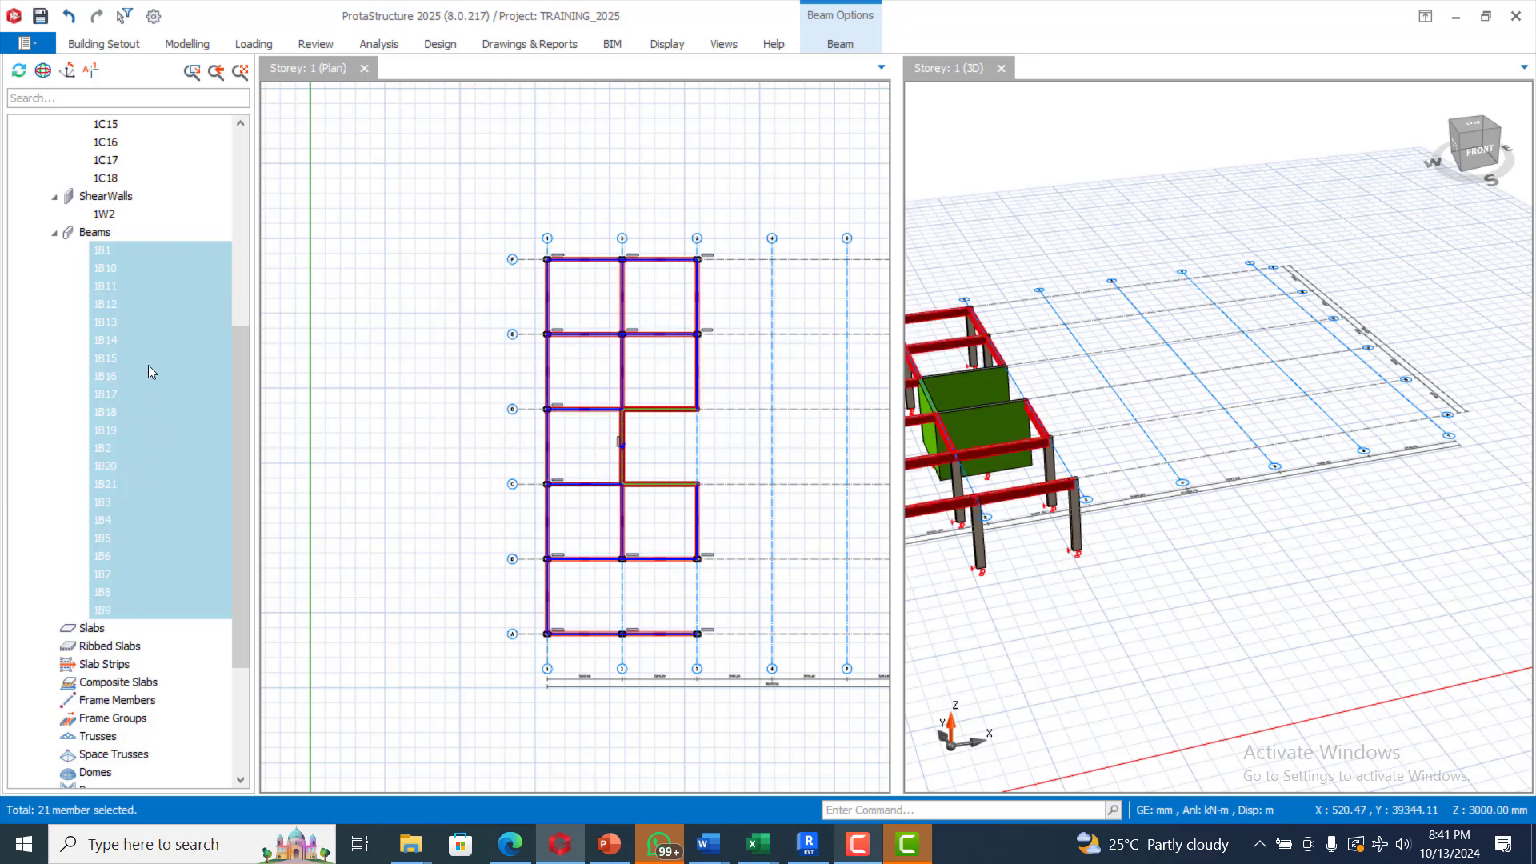
right_click(619, 309)
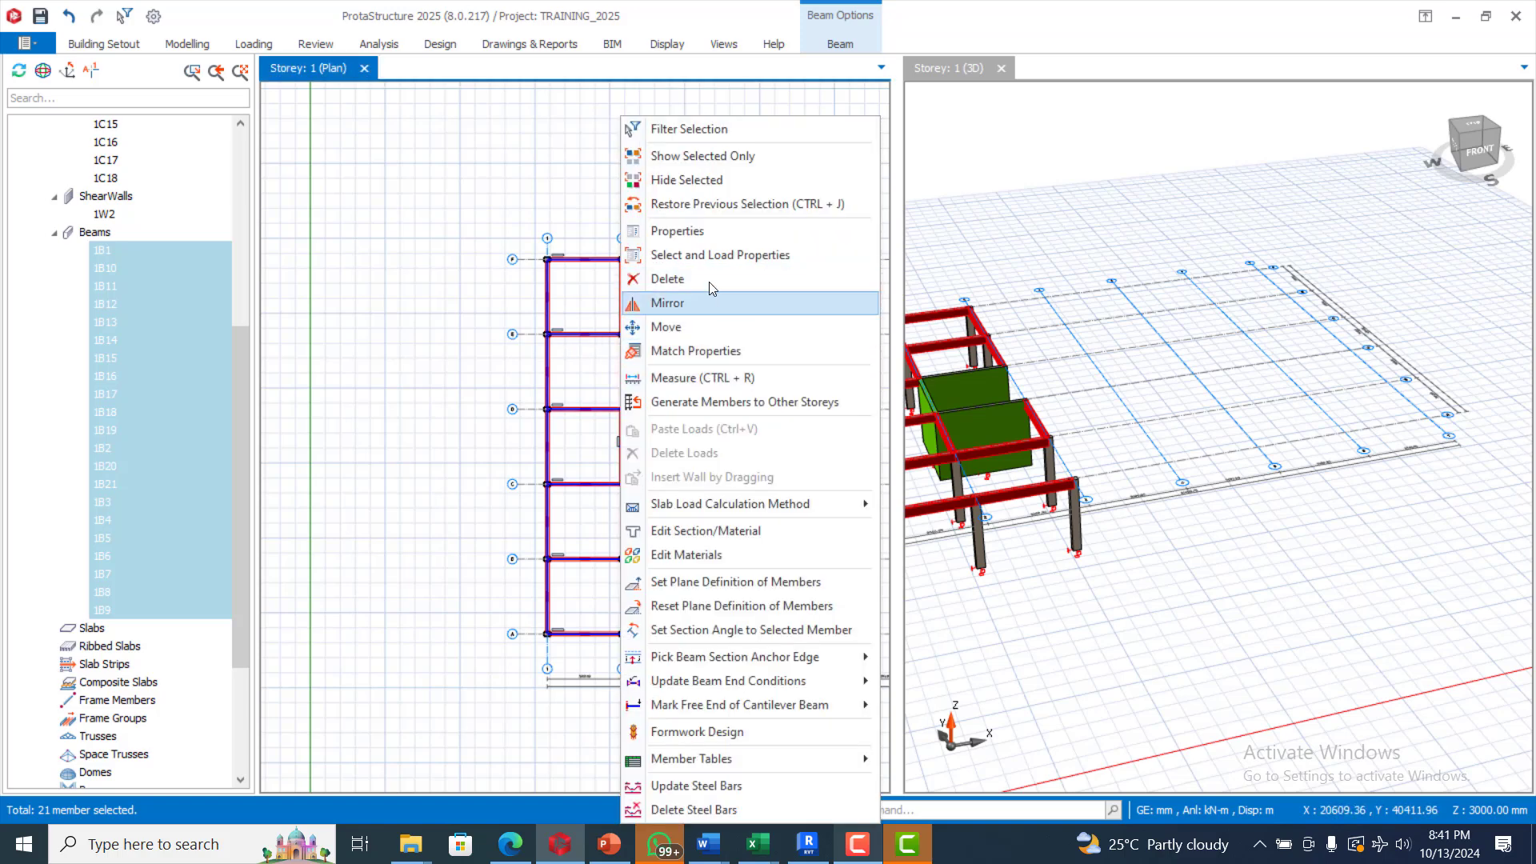
left_click(705, 228)
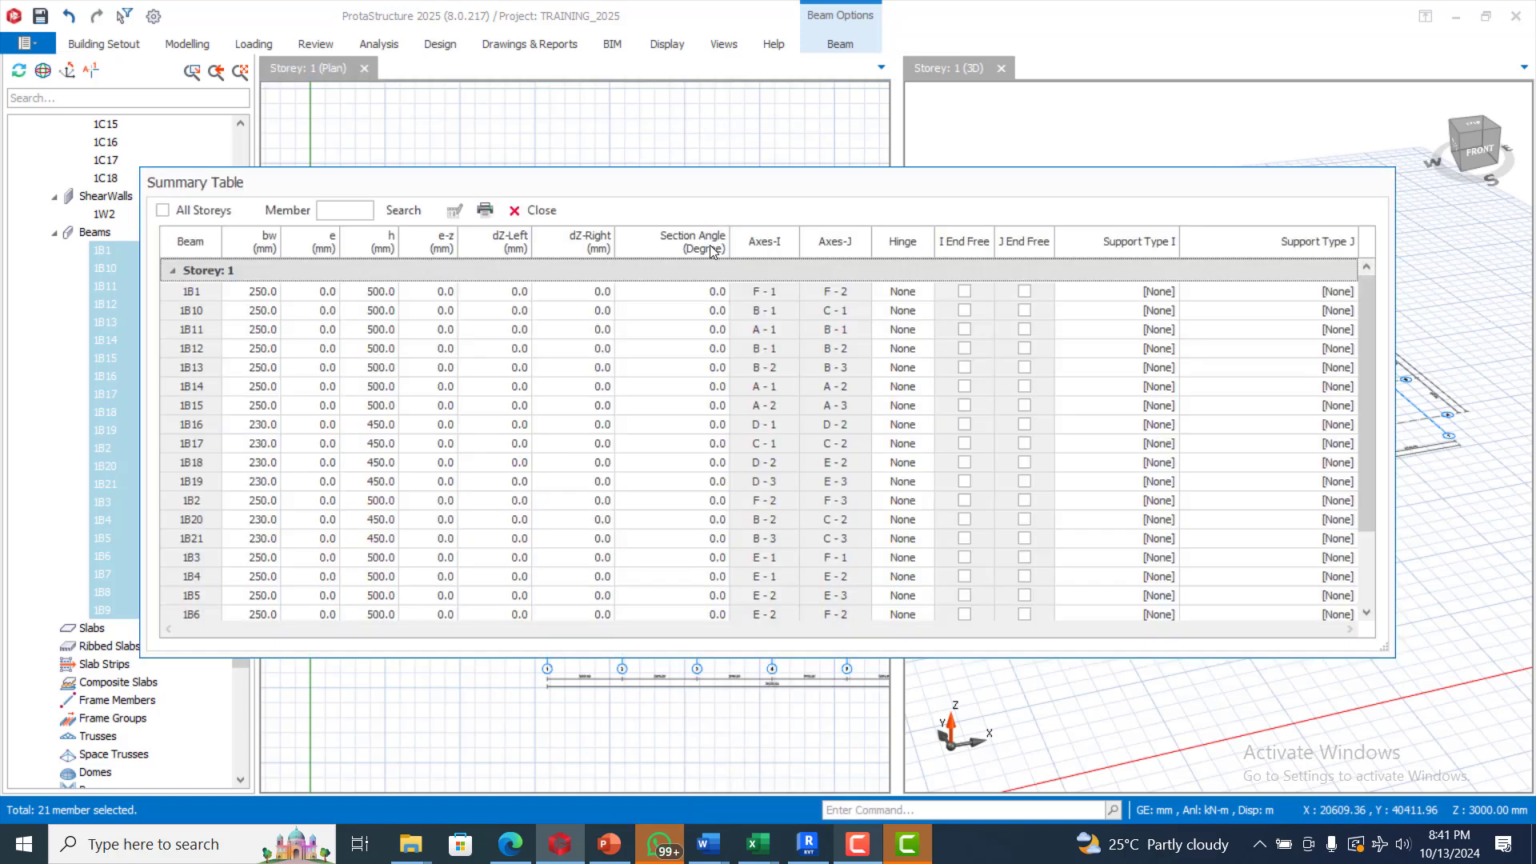
left_click(377, 252)
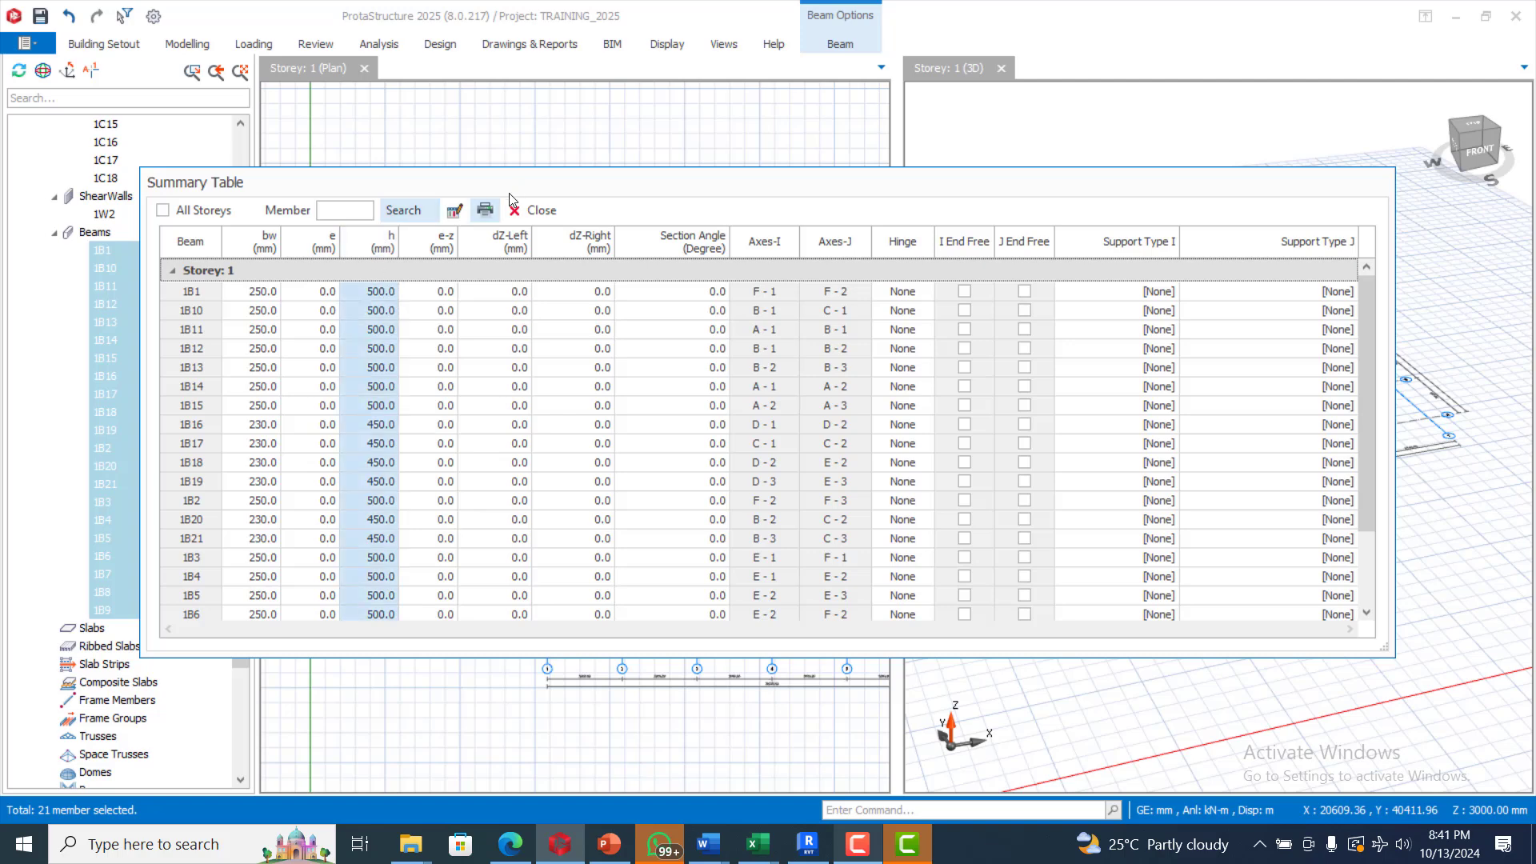
left_click(456, 211)
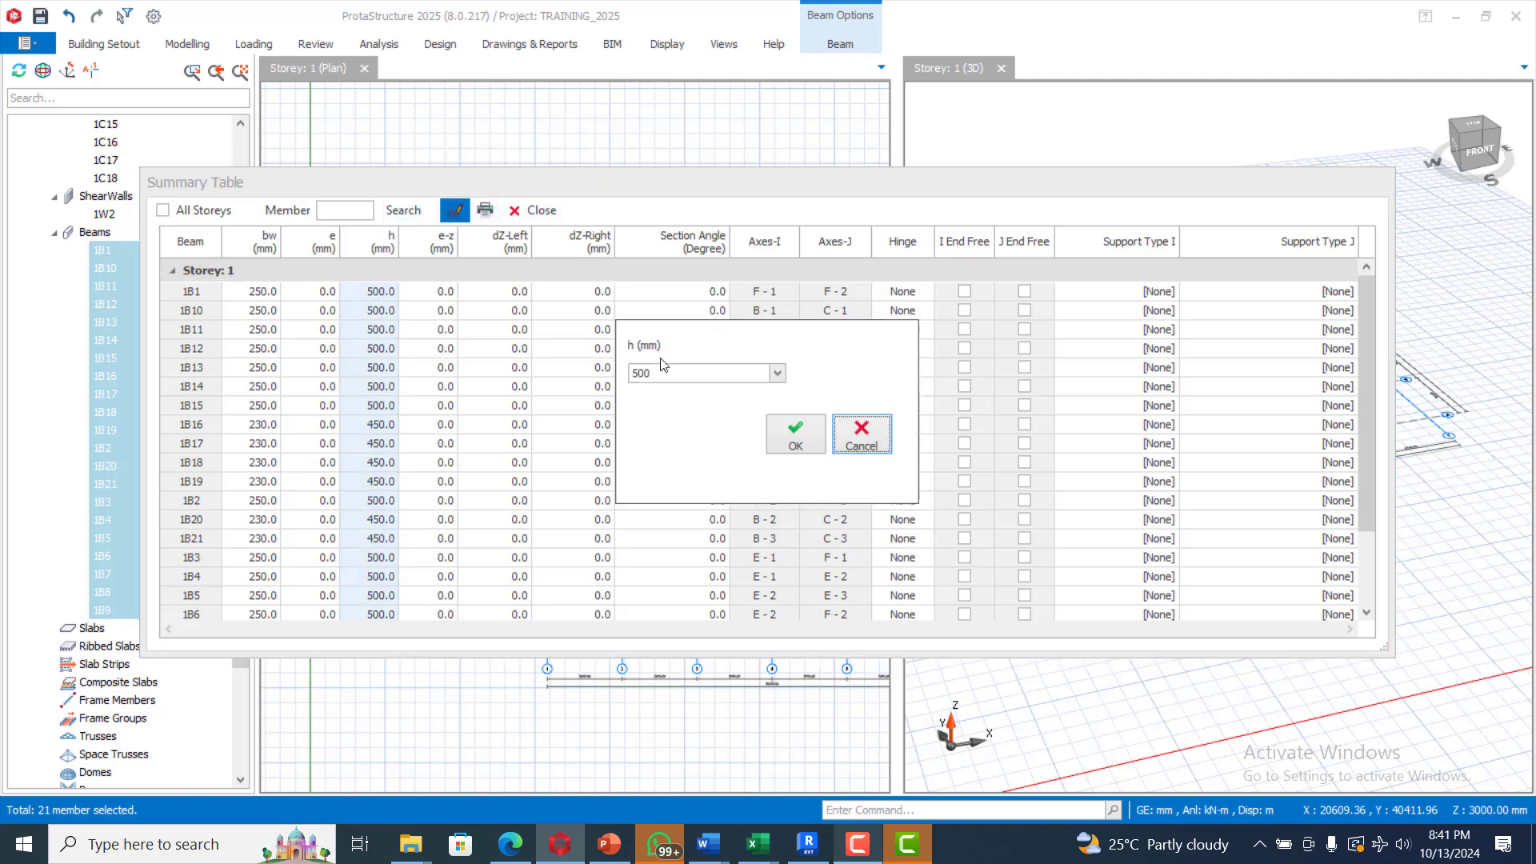
left_click(670, 376)
type("4")
left_click(794, 432)
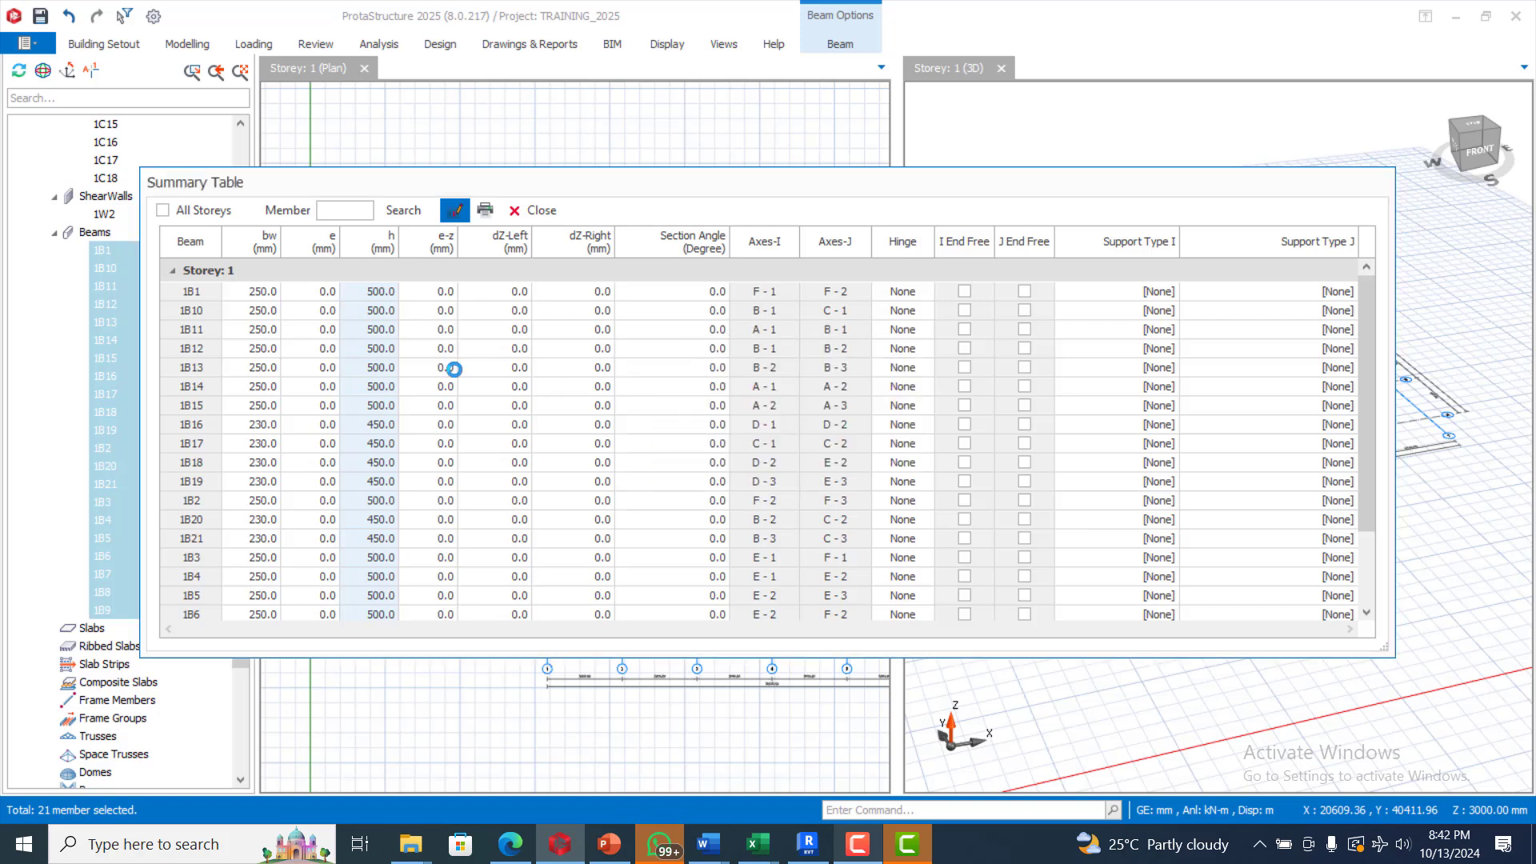
Step: Set the width bw of all the beams to 230 mm
left_click(268, 249)
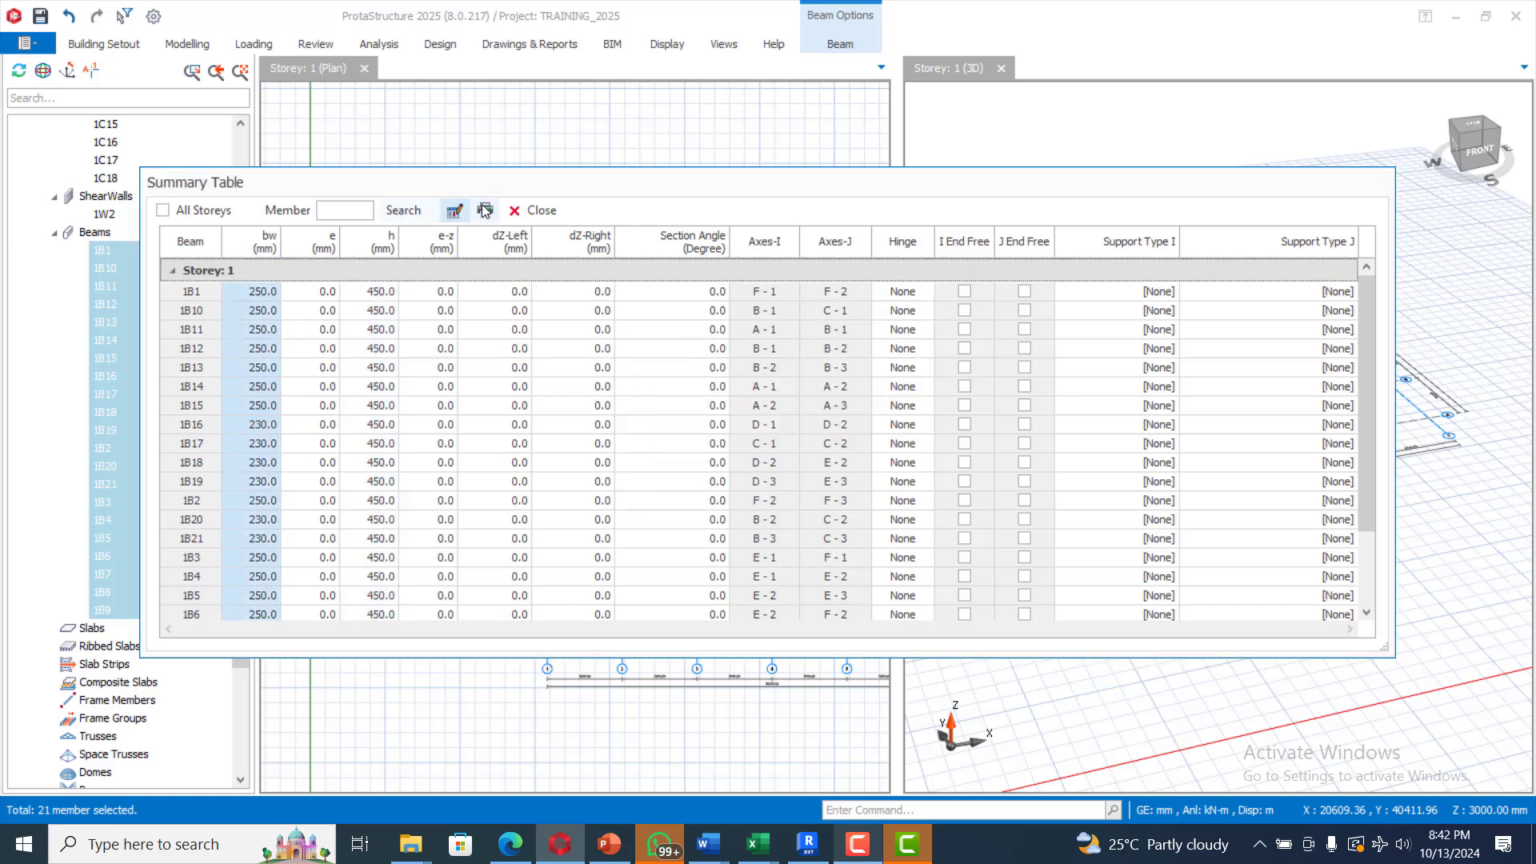
left_click(455, 210)
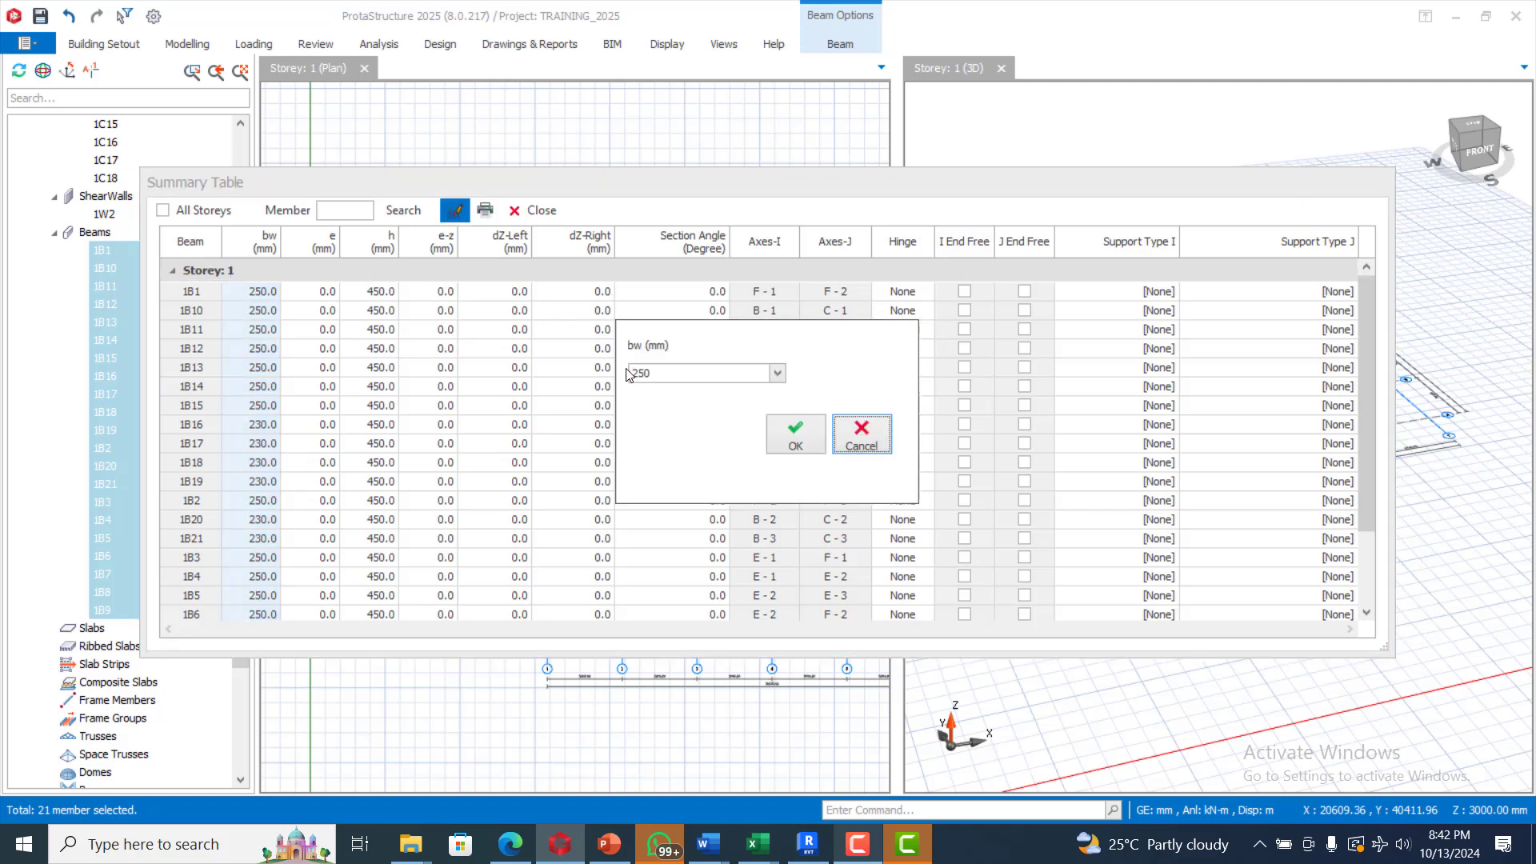
double_click(659, 376)
type("2")
left_click(781, 433)
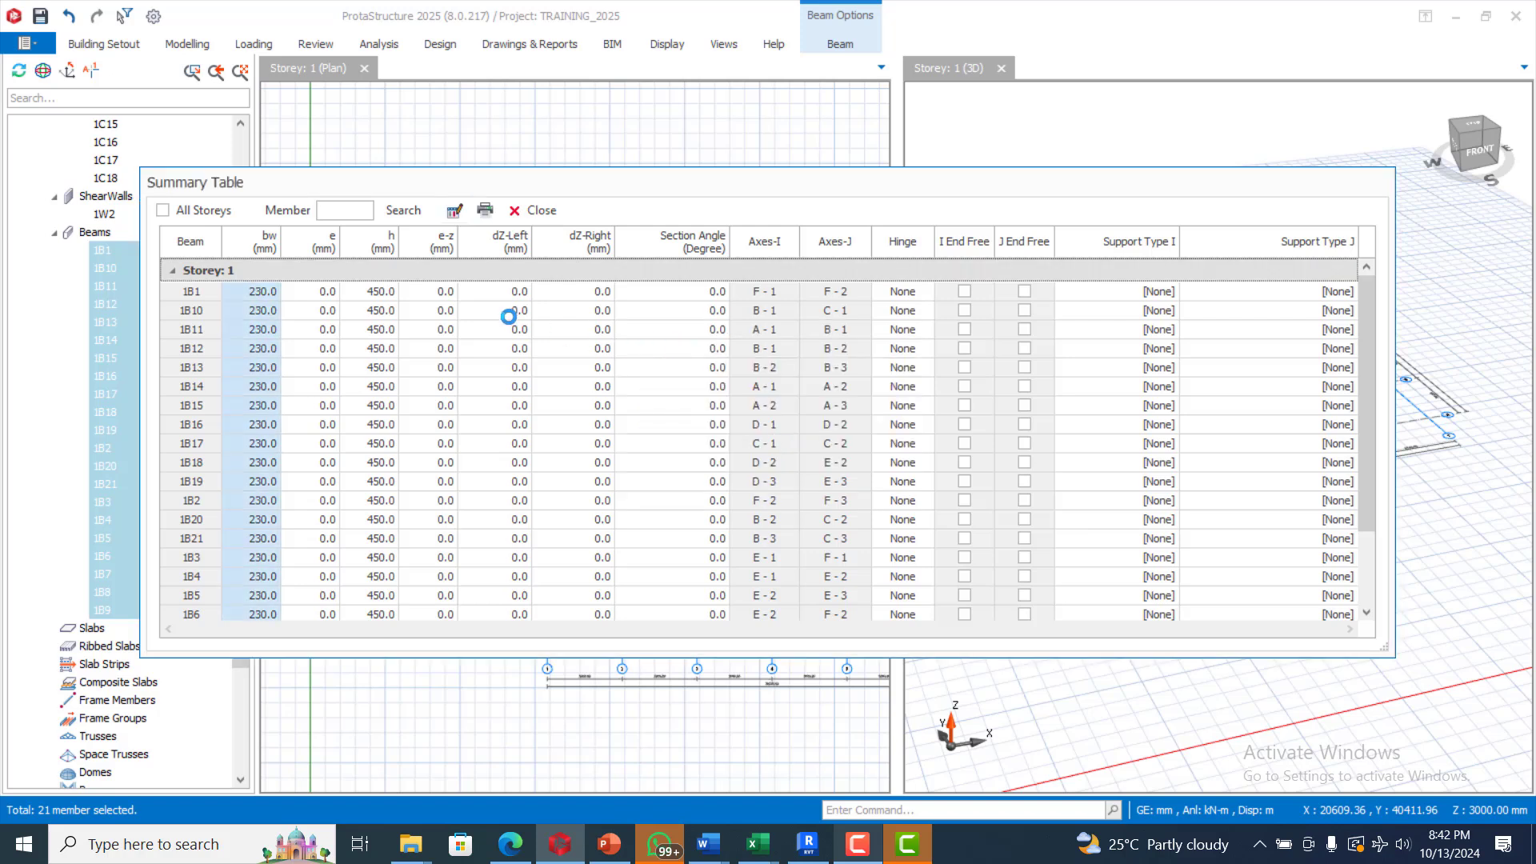
Step: Close the beam Summary Table and clear the beam selection
left_click(532, 210)
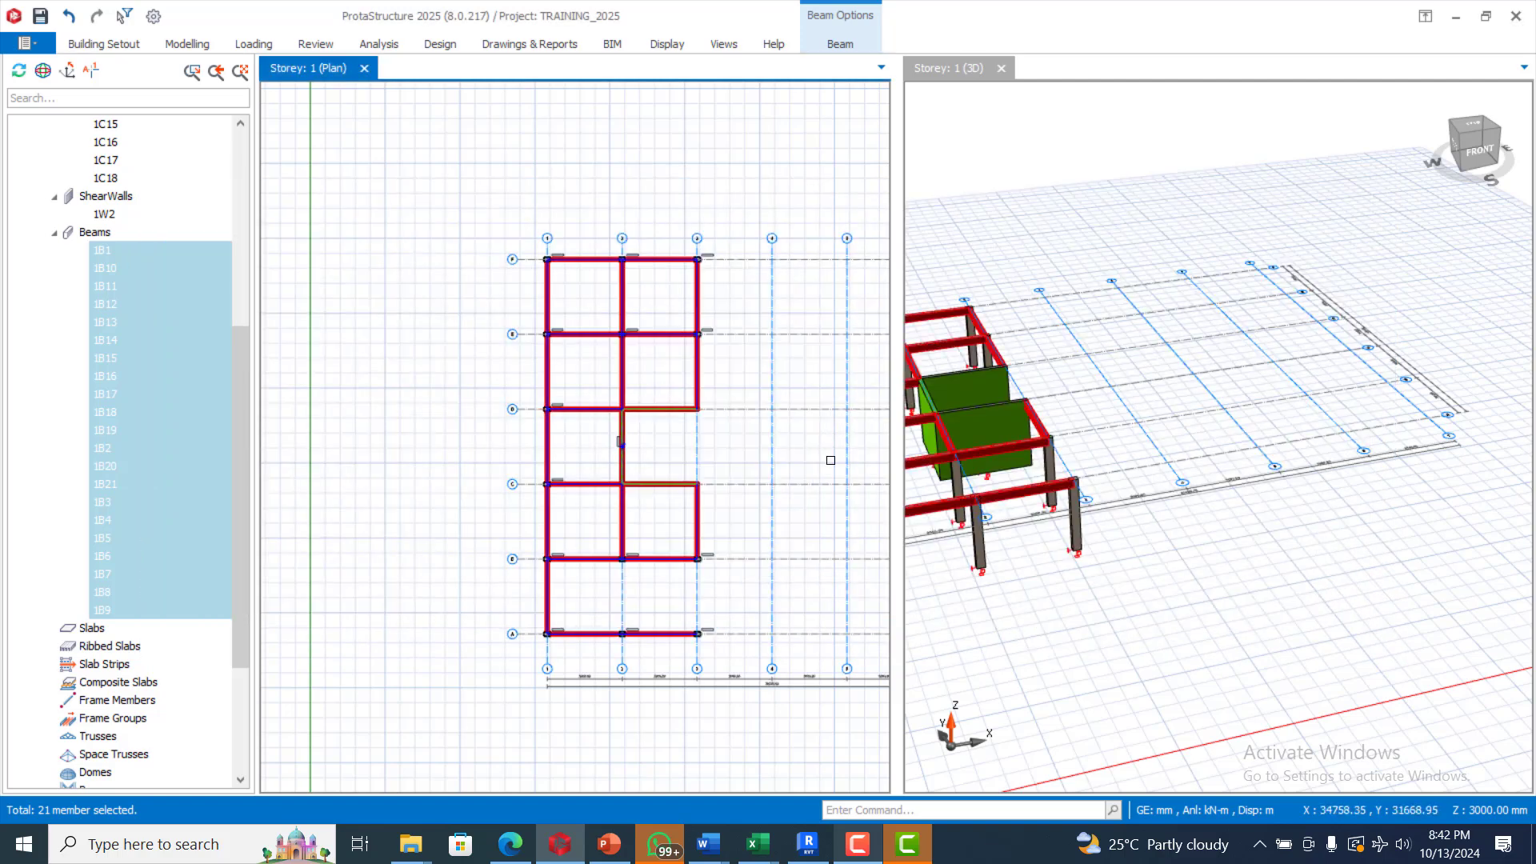
scroll(724, 364, "down", 2)
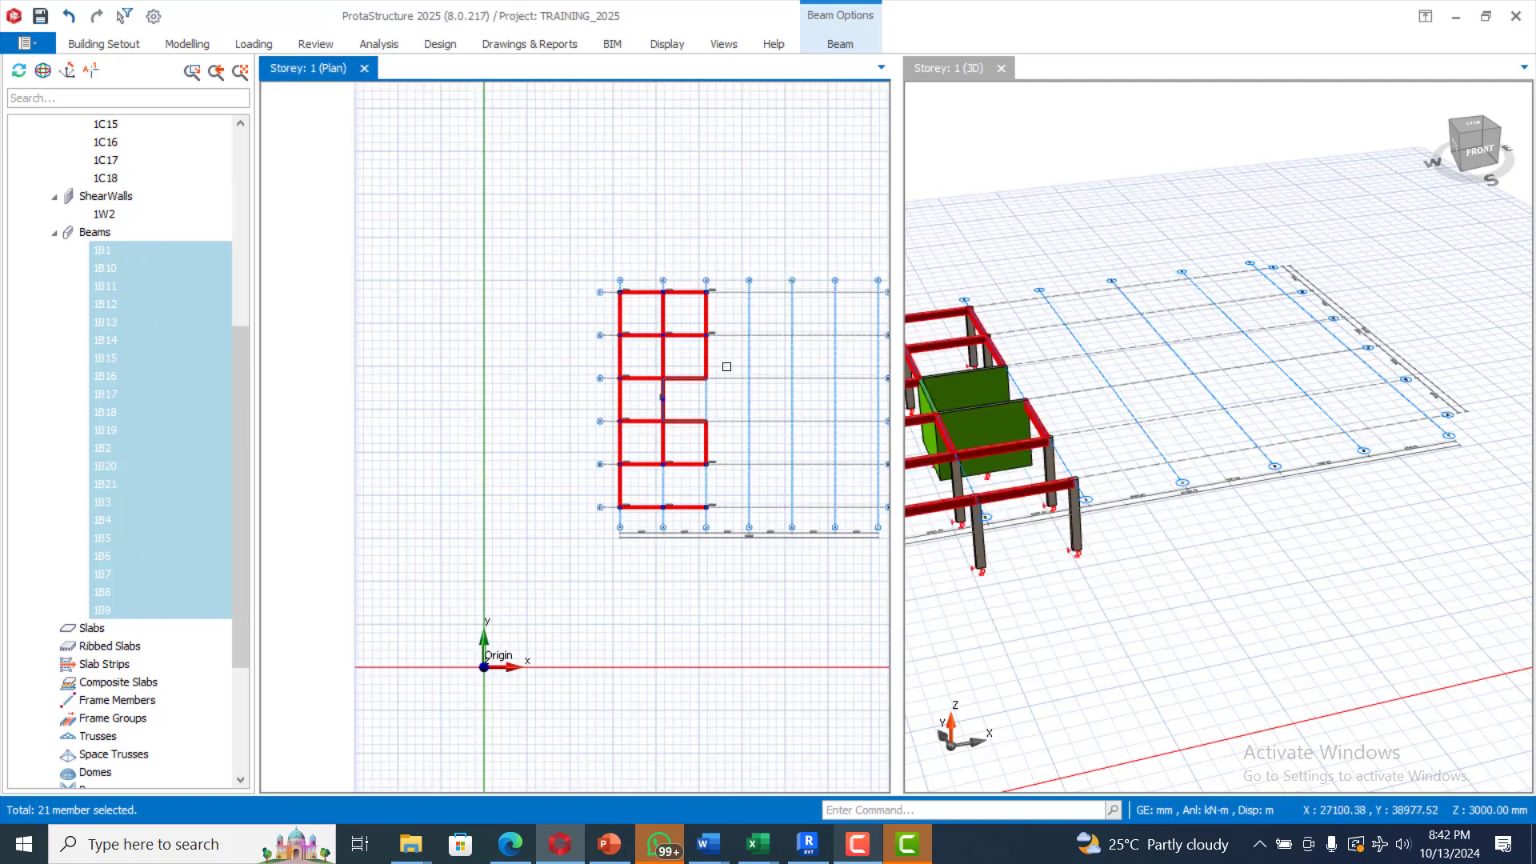
scroll(700, 464, "up", 3)
key("Escape")
scroll(764, 408, "up", 1)
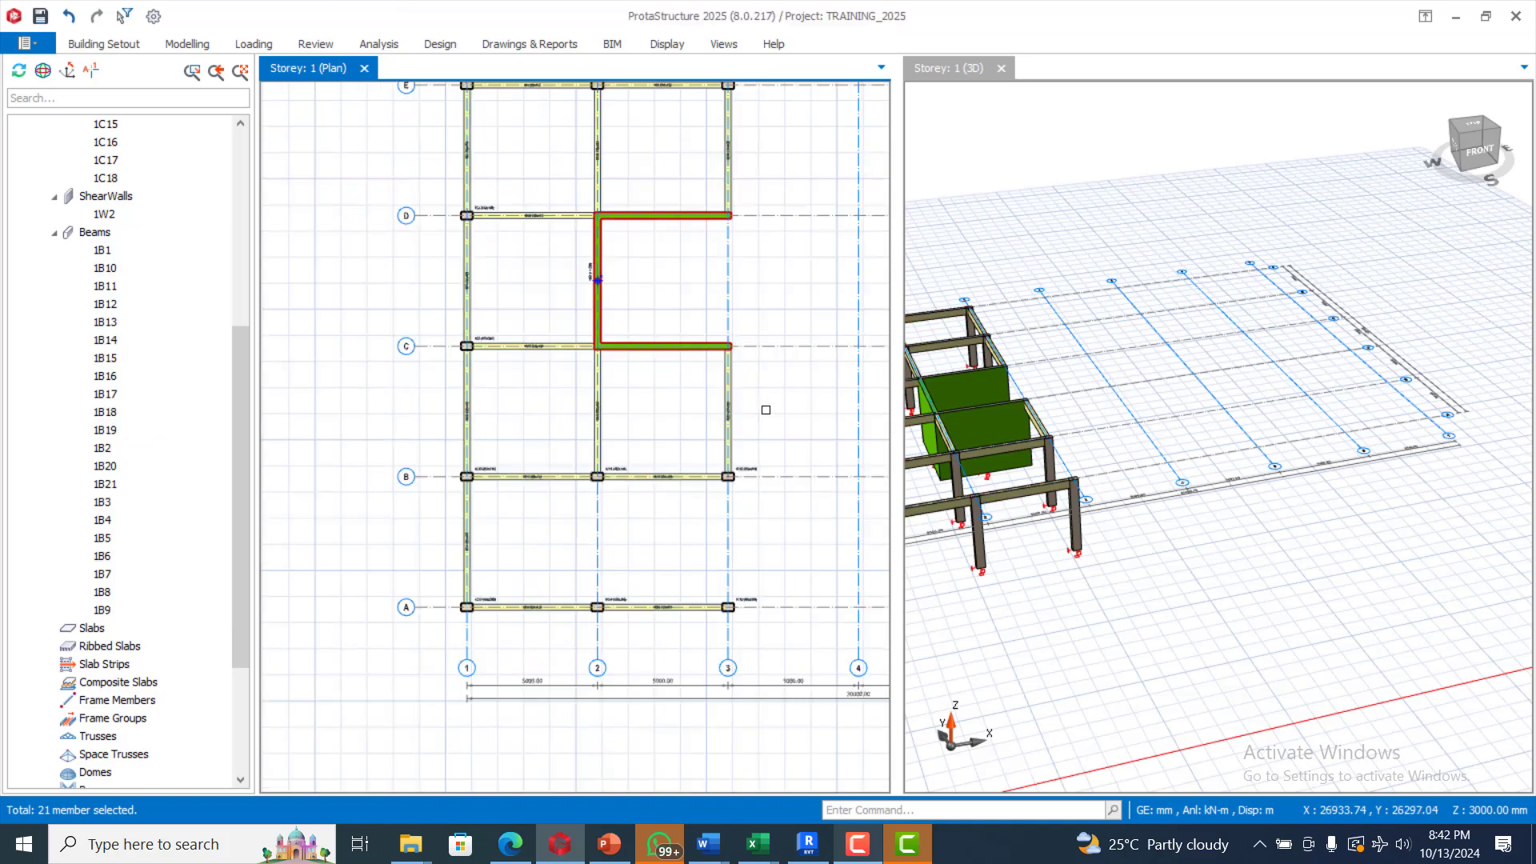
scroll(597, 490, "down", 1)
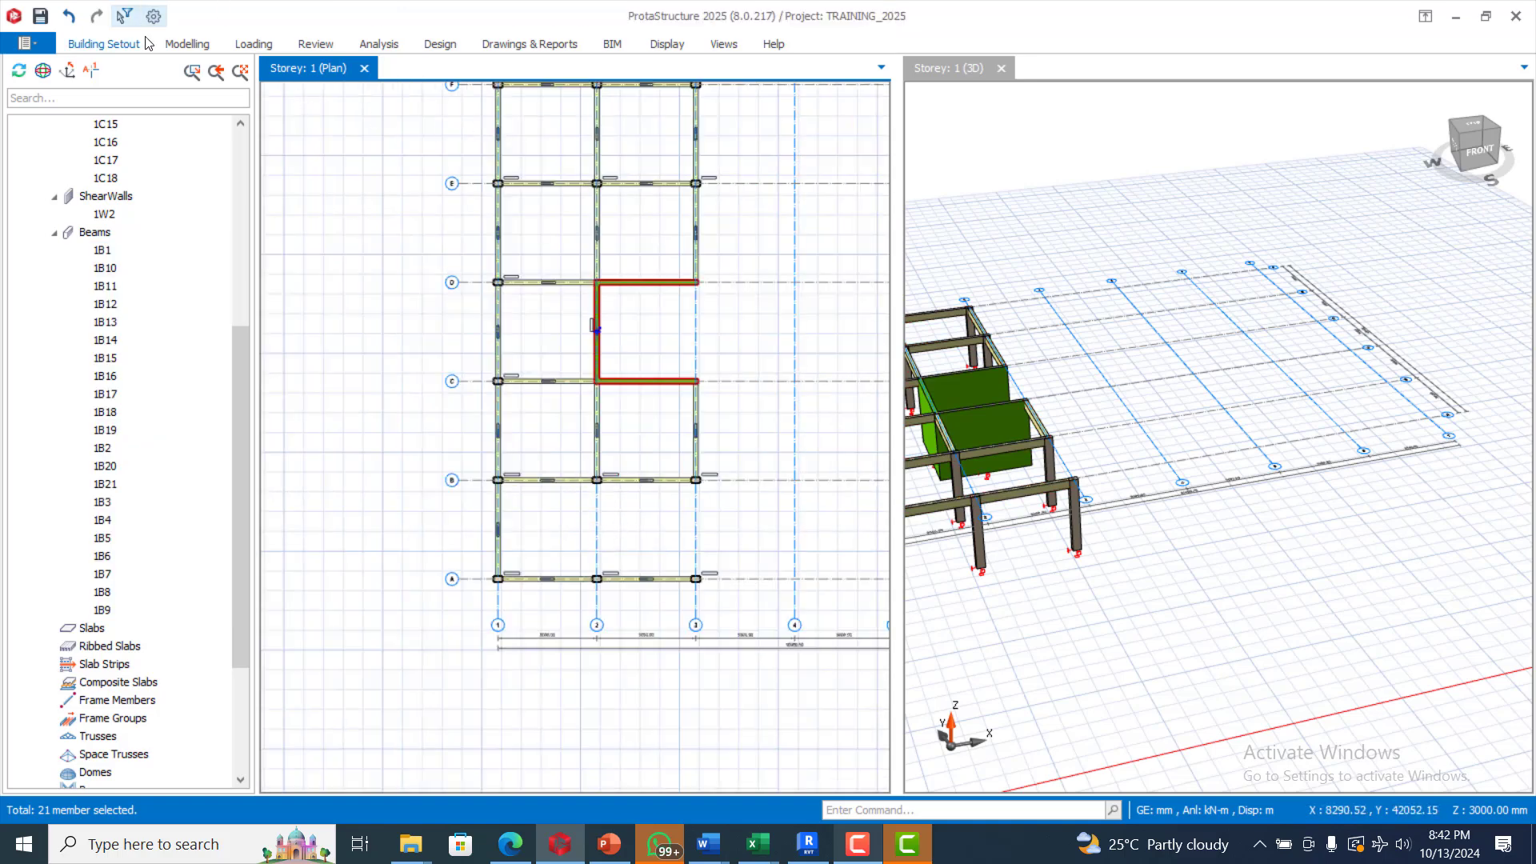
Step: Insert normal beams 1B22 and 1B23 on grids 2 and 3 between axes A and B
left_click(175, 50)
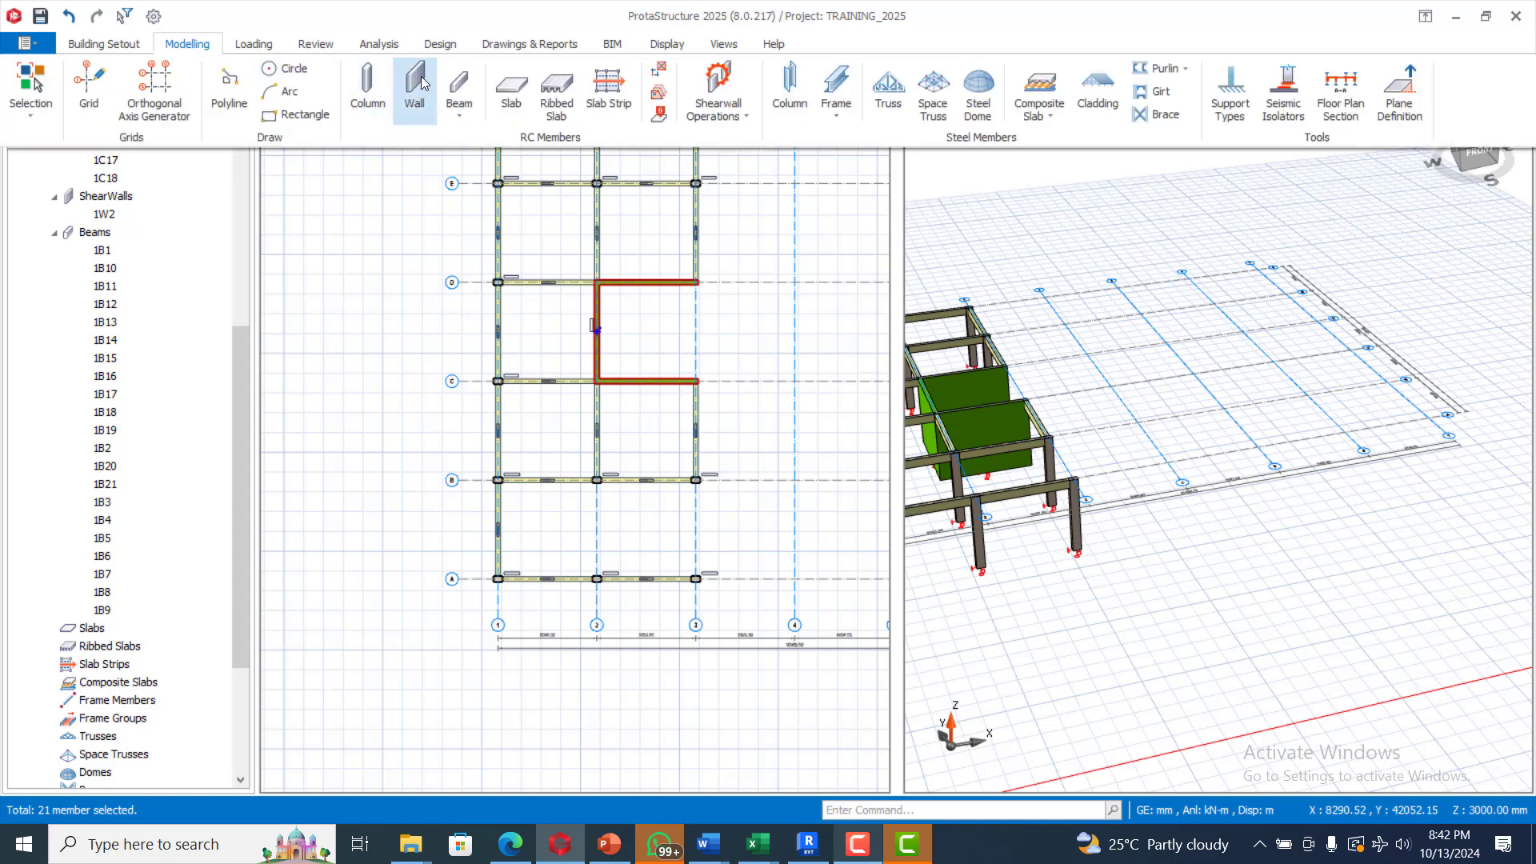
left_click(472, 89)
left_click(524, 107)
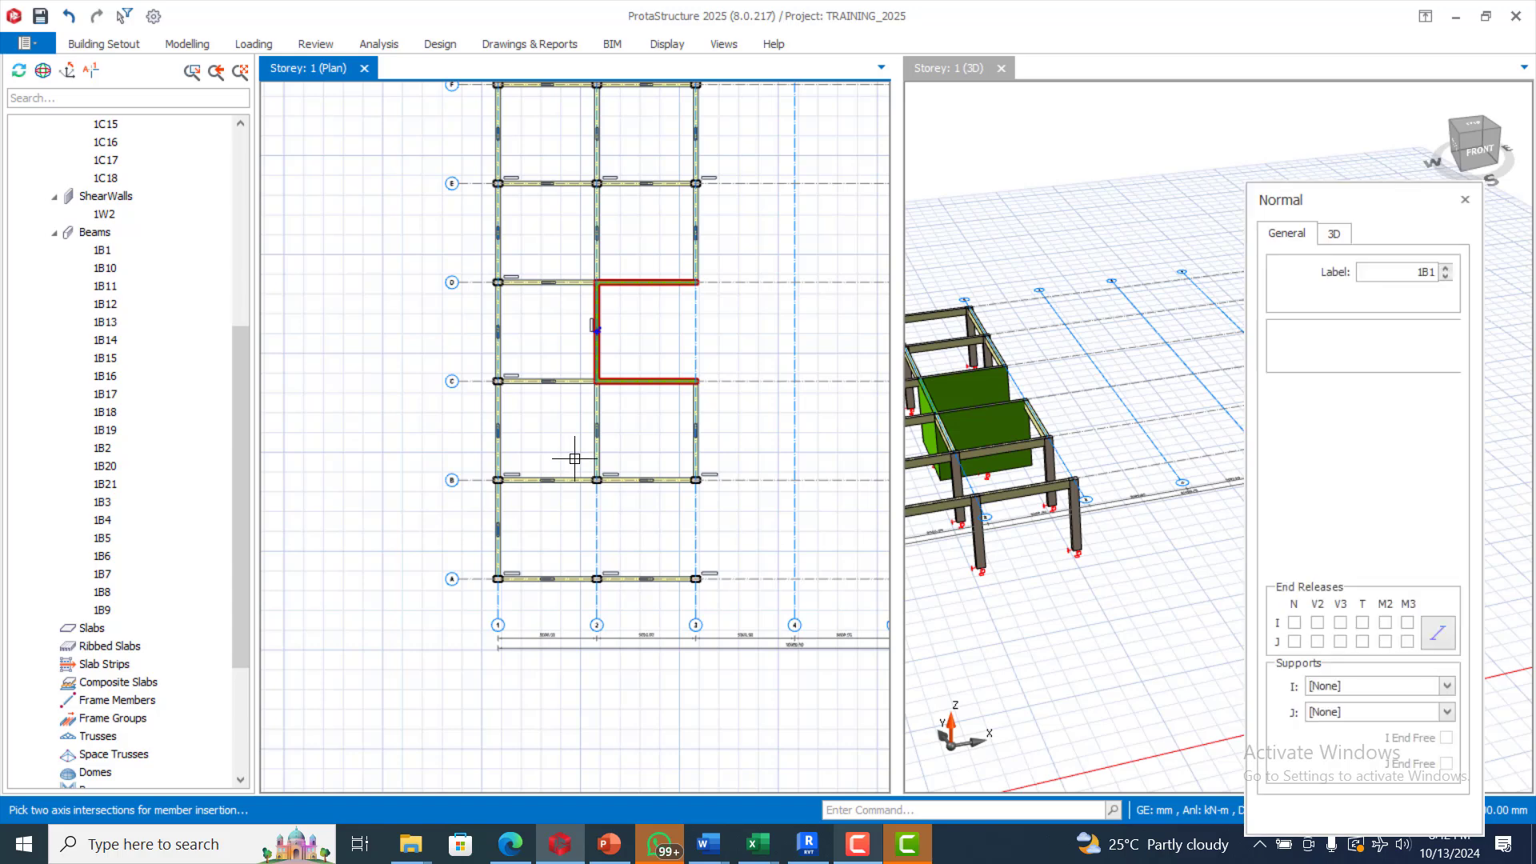
left_click_drag(575, 459, 630, 604)
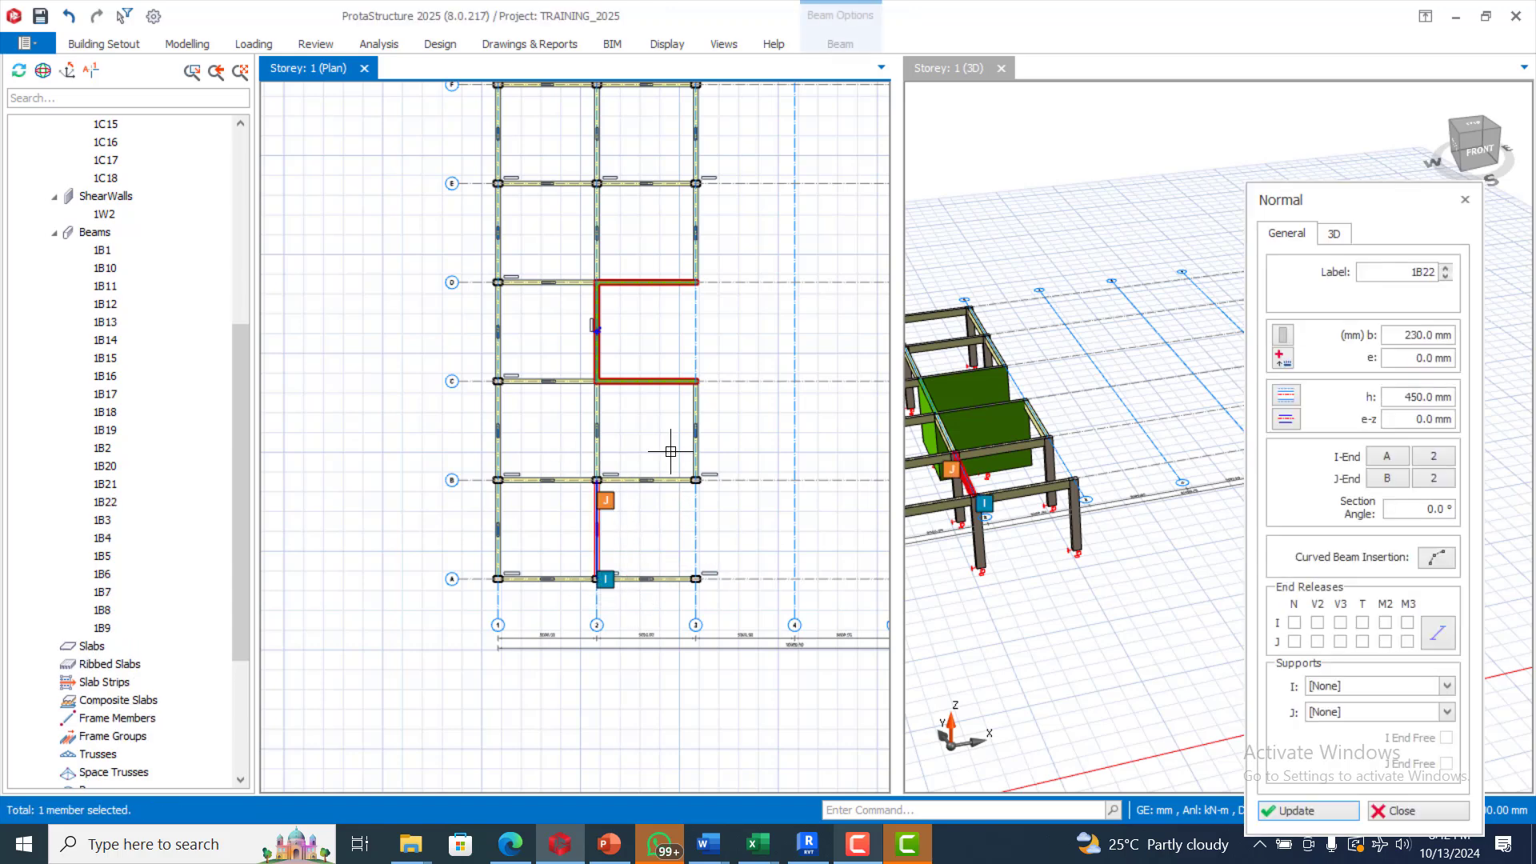
left_click_drag(671, 450, 718, 591)
scroll(628, 448, "down", 3)
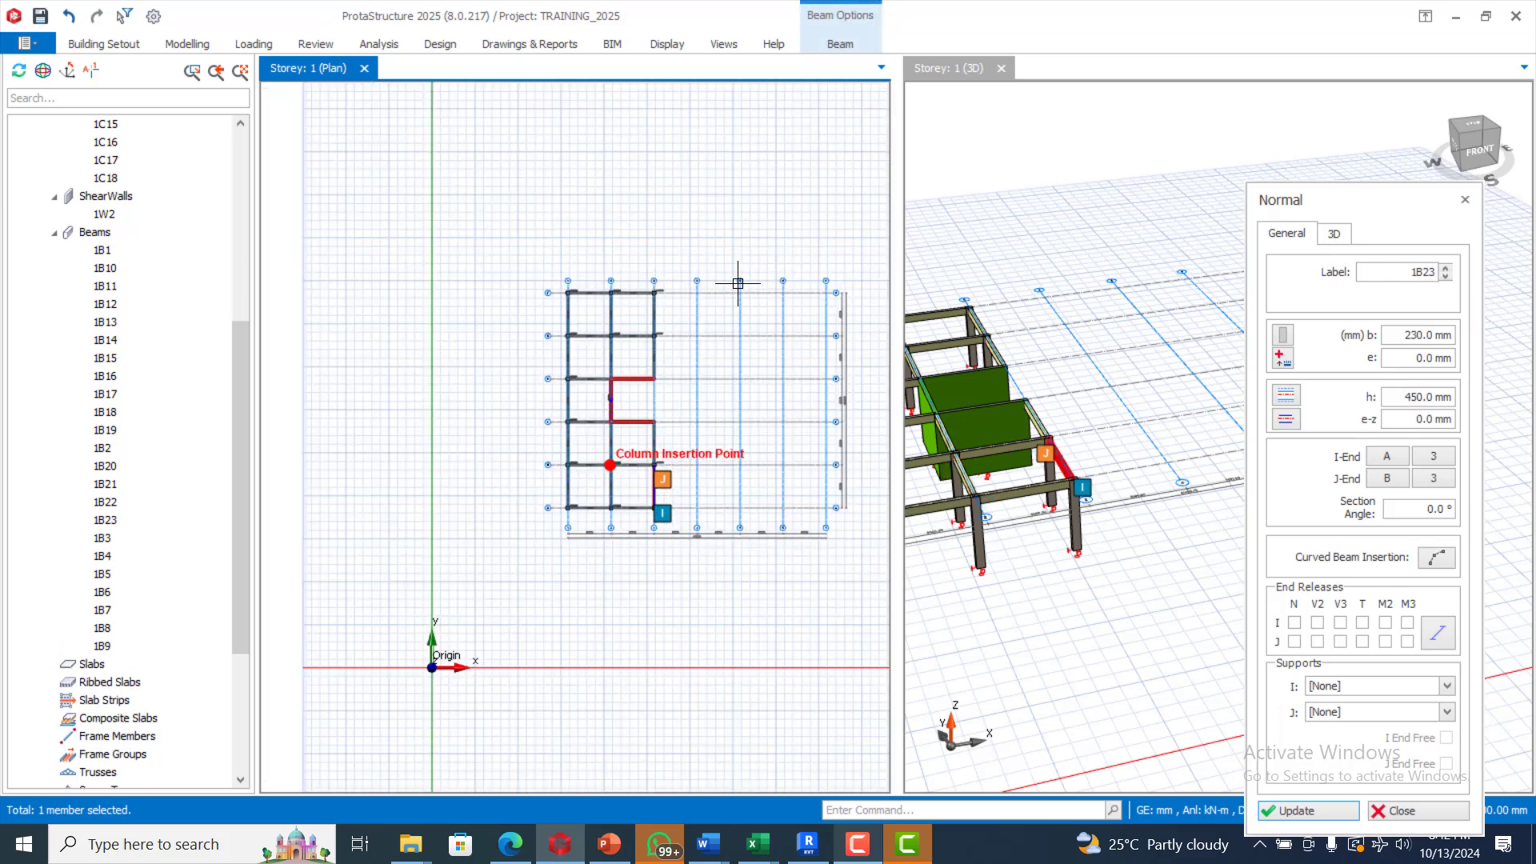
scroll(708, 288, "up", 2)
scroll(560, 311, "down", 1)
scroll(557, 307, "down", 1)
scroll(661, 446, "up", 1)
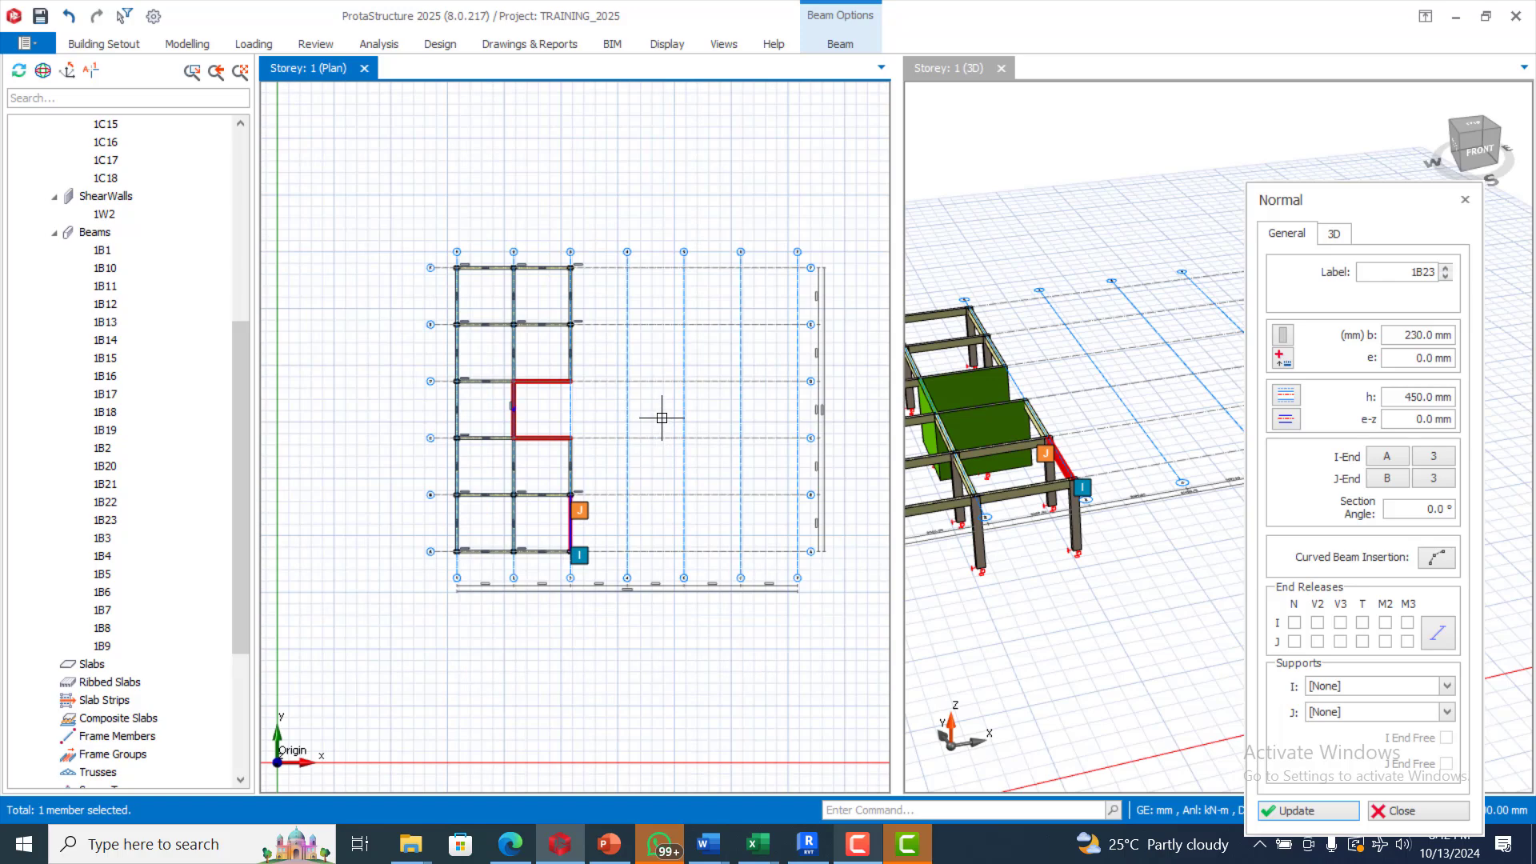
key("Escape")
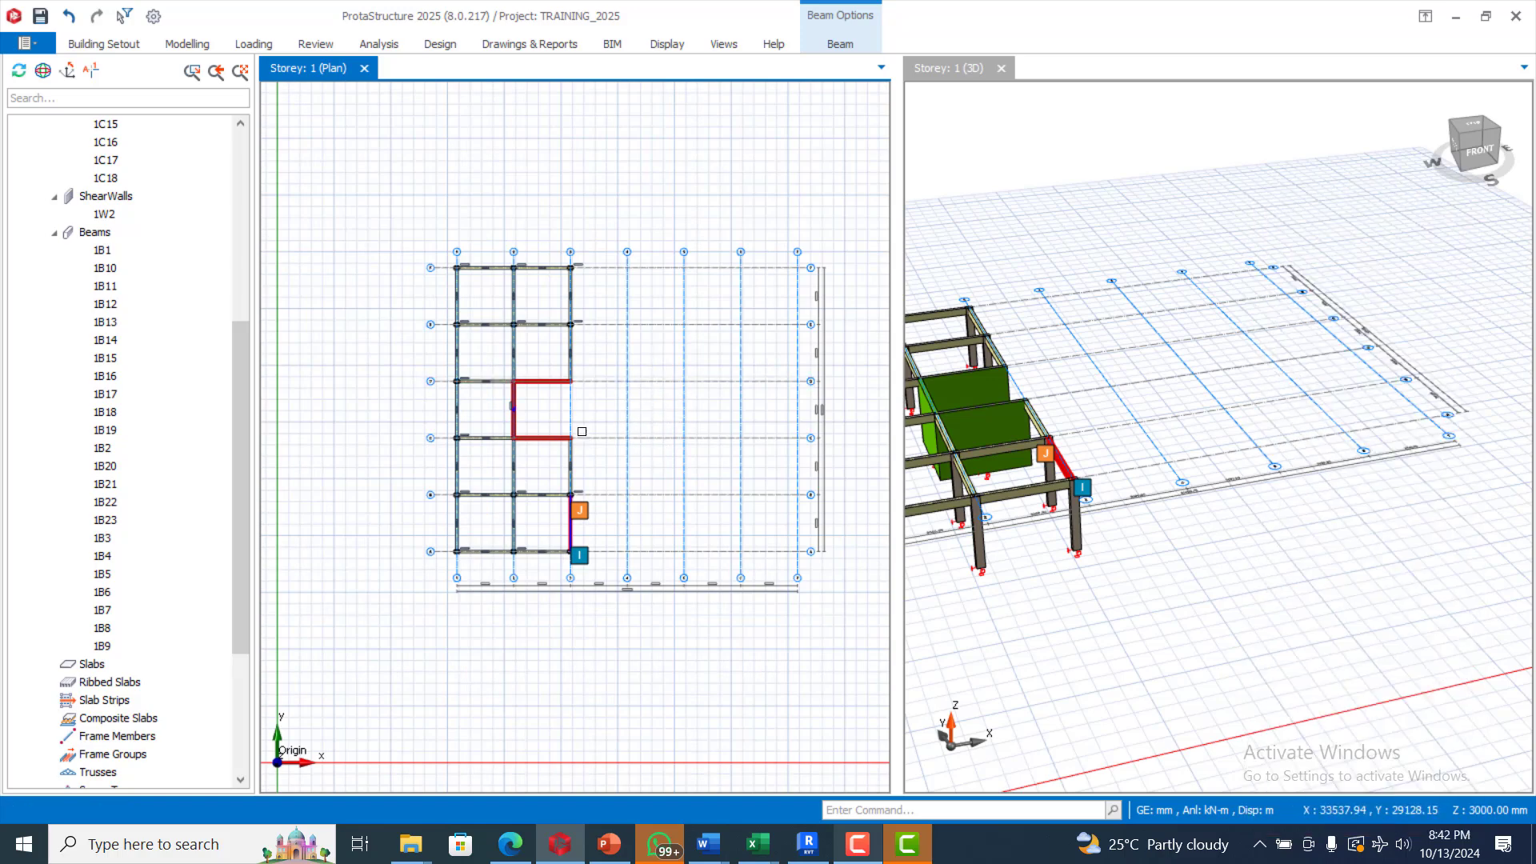
key("Escape")
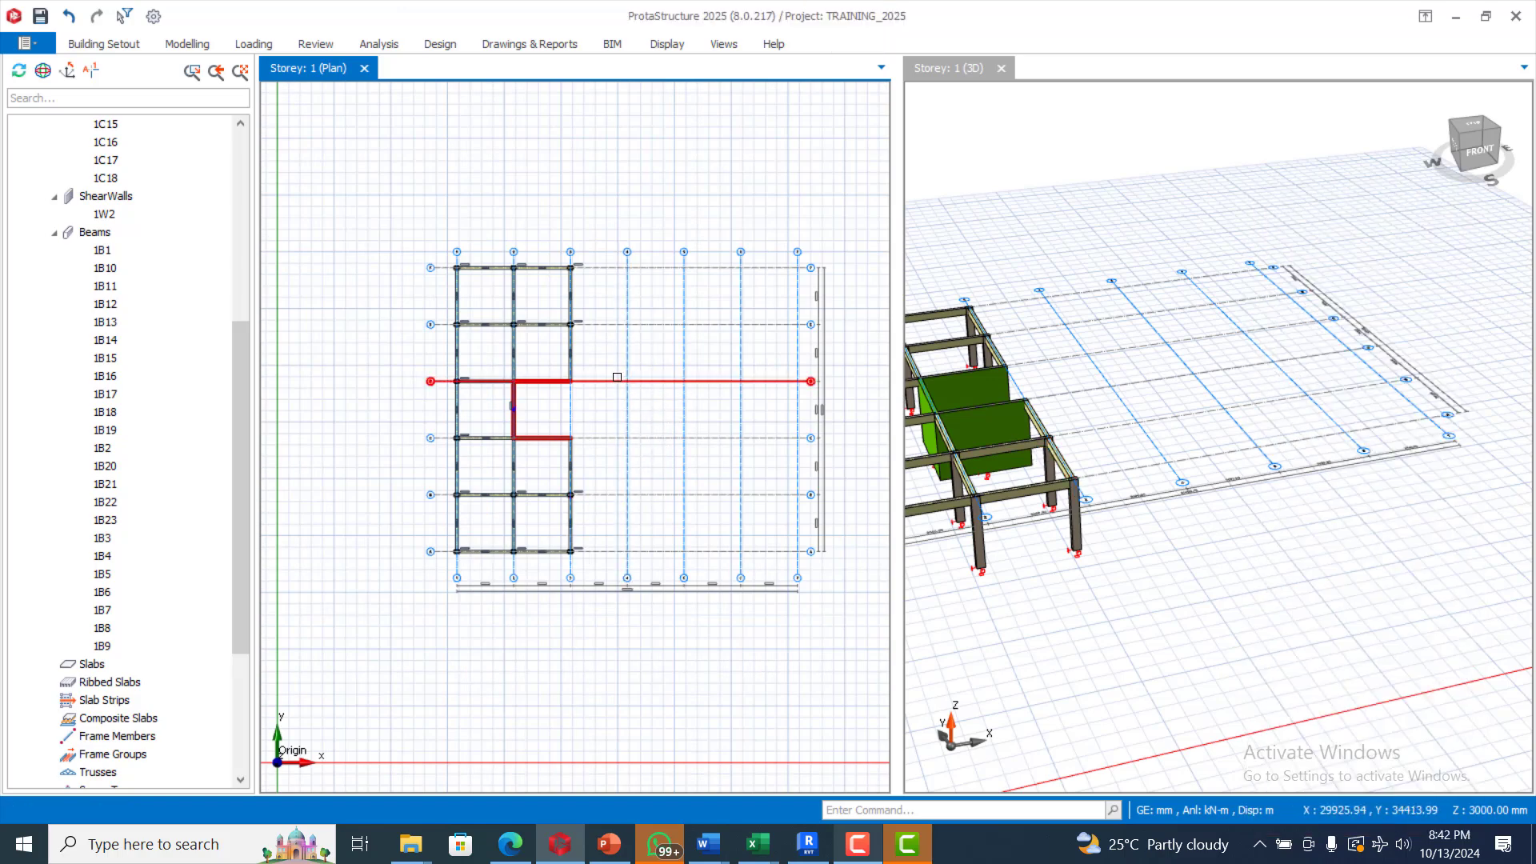
Step: Start Modelling > Slab and answer Yes to the 'Load Cases Must be Defined' warning
left_click(177, 48)
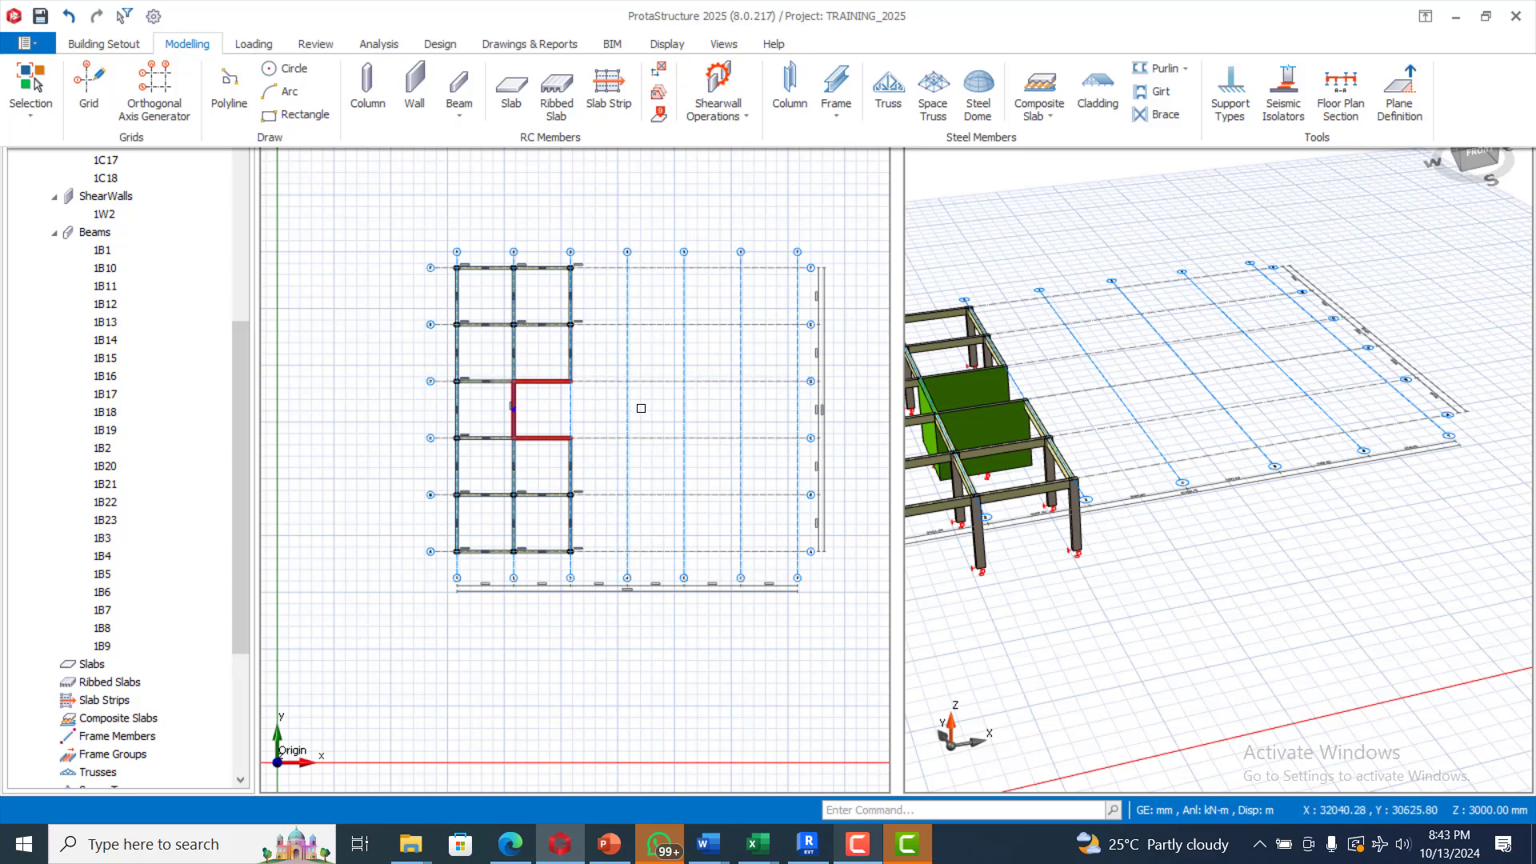
left_click(459, 86)
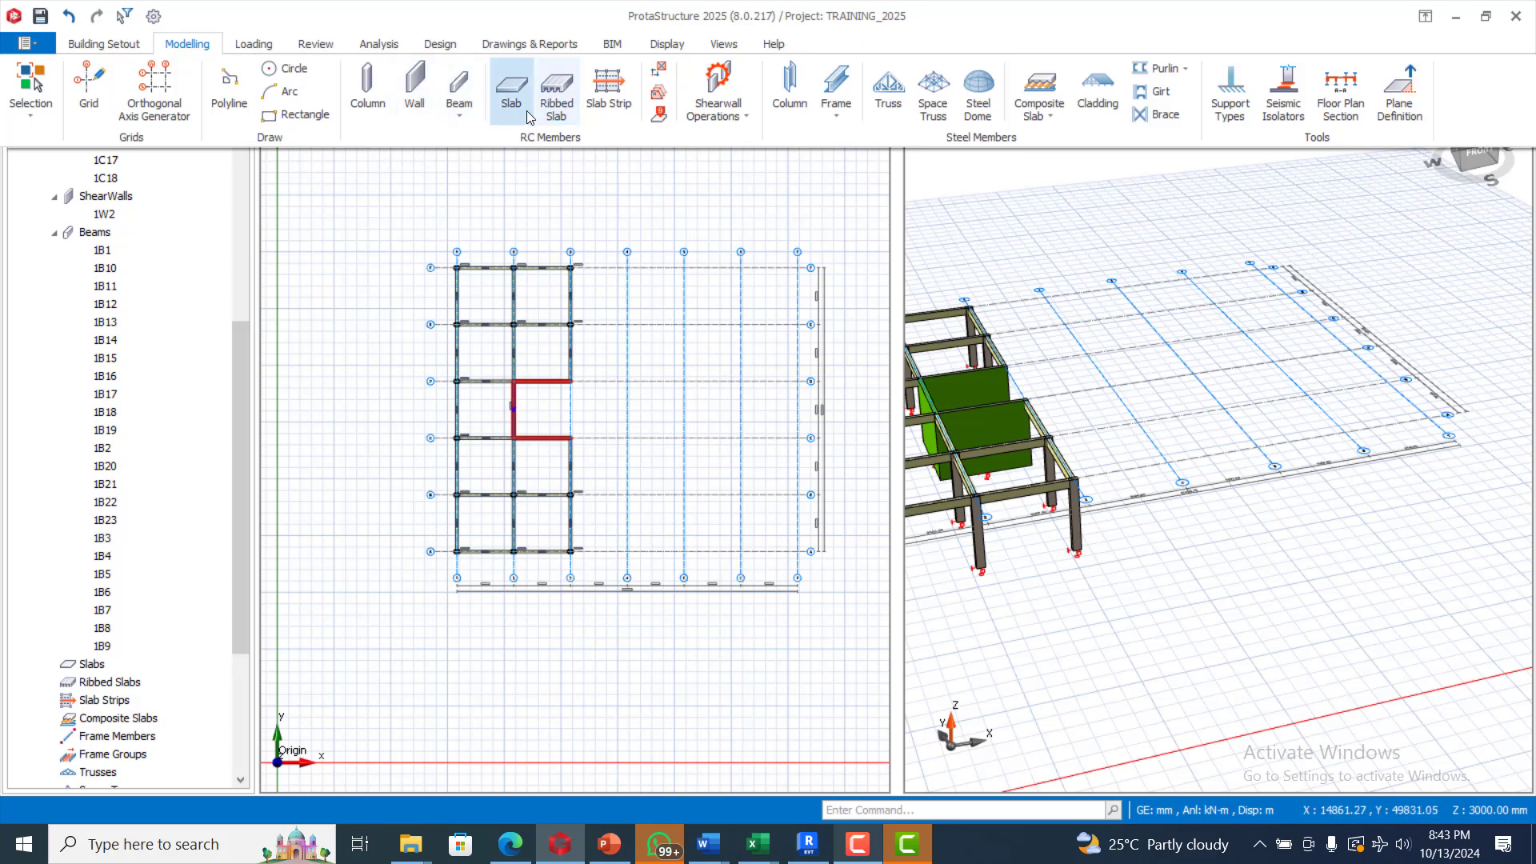
left_click(507, 92)
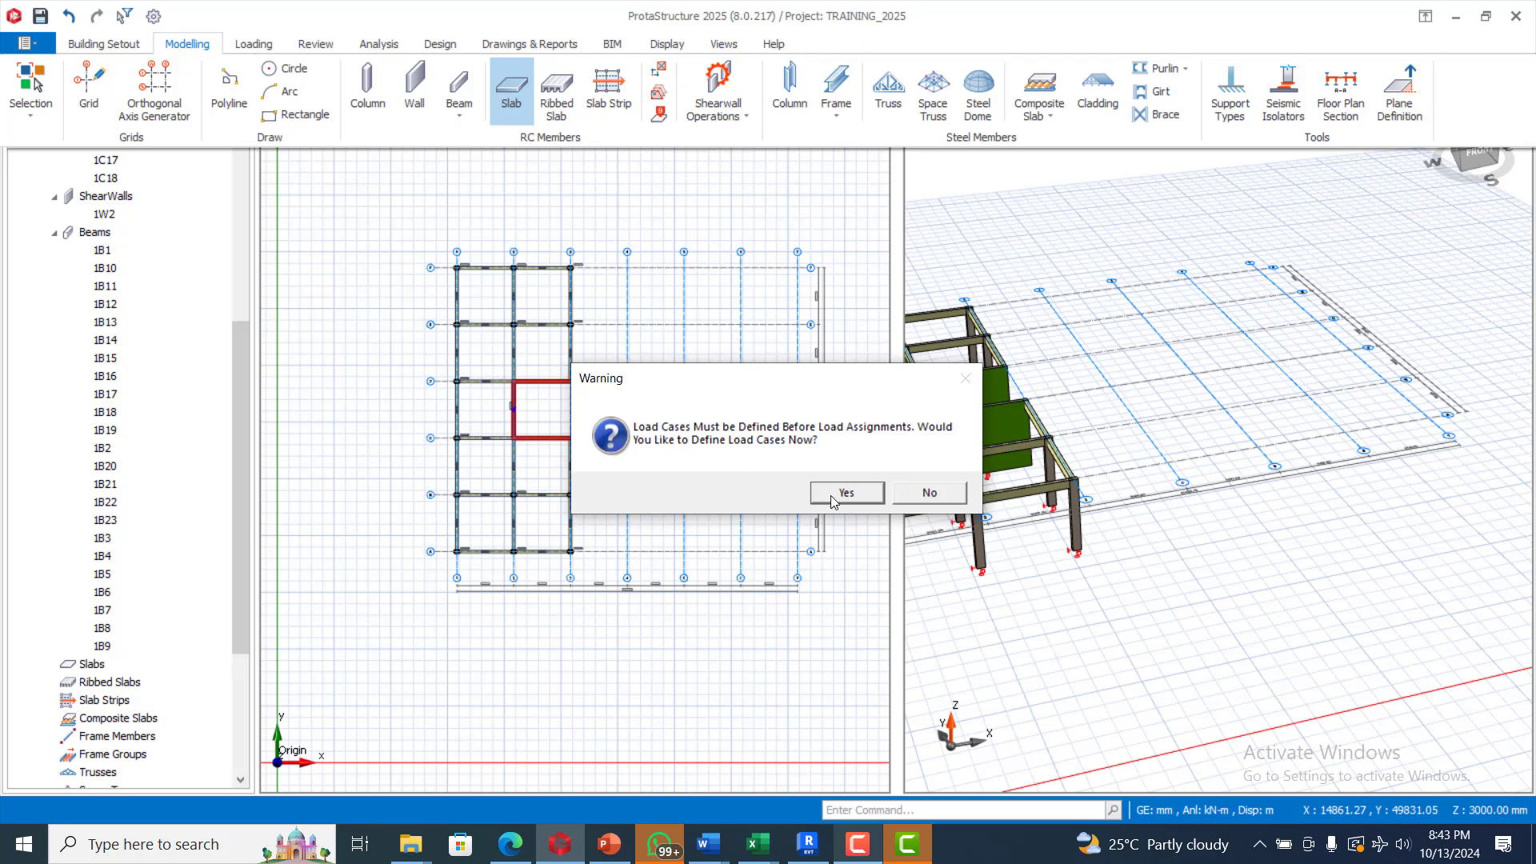
left_click(833, 498)
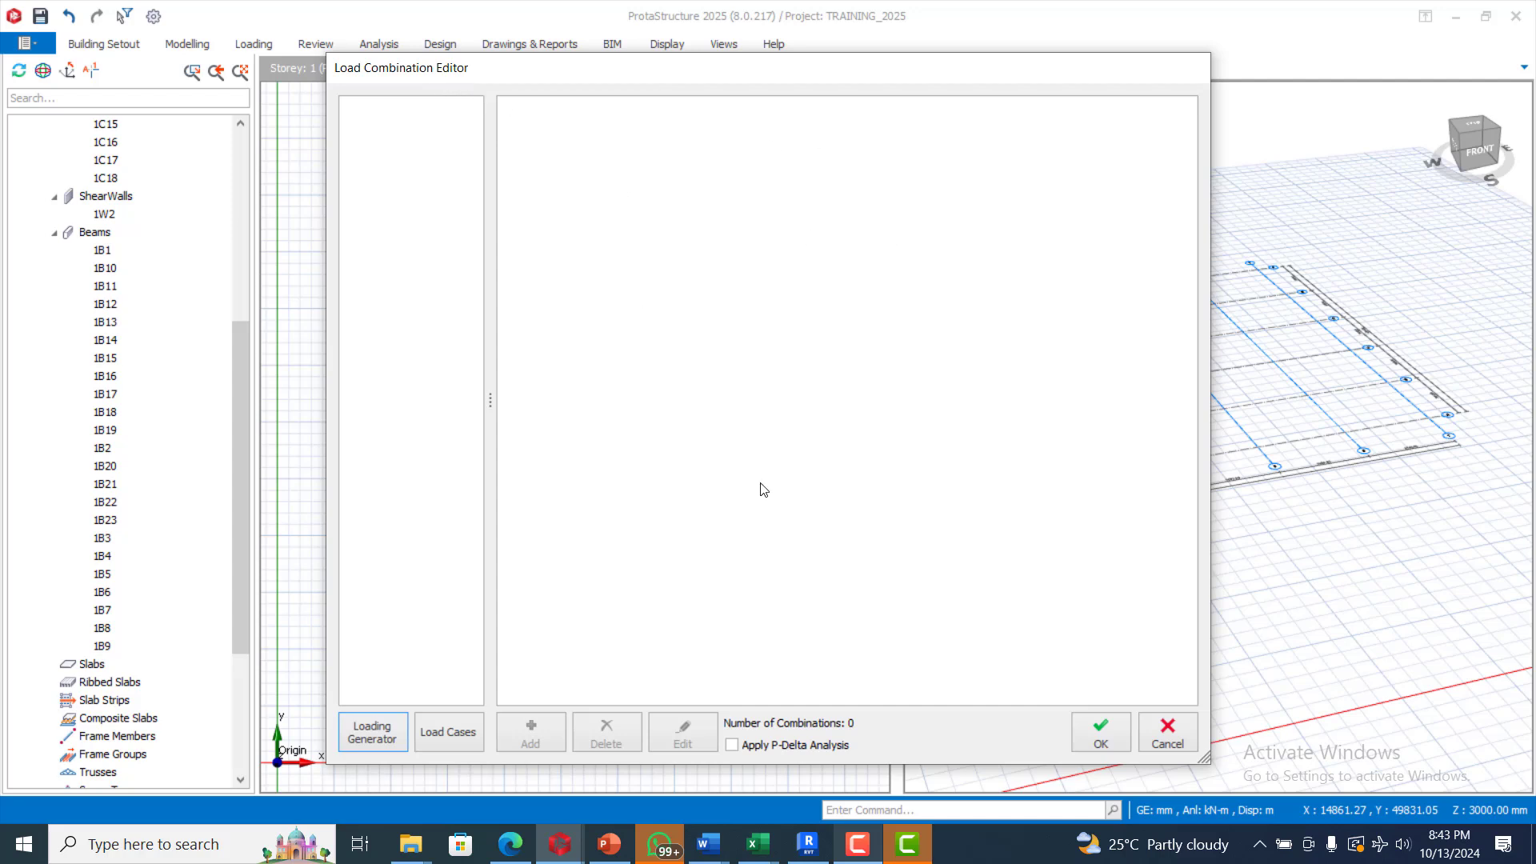
Step: Auto-generate load combinations, including steel members, yielding three ULS_RC combinations such as 1.4G+1.6Q
left_click(376, 739)
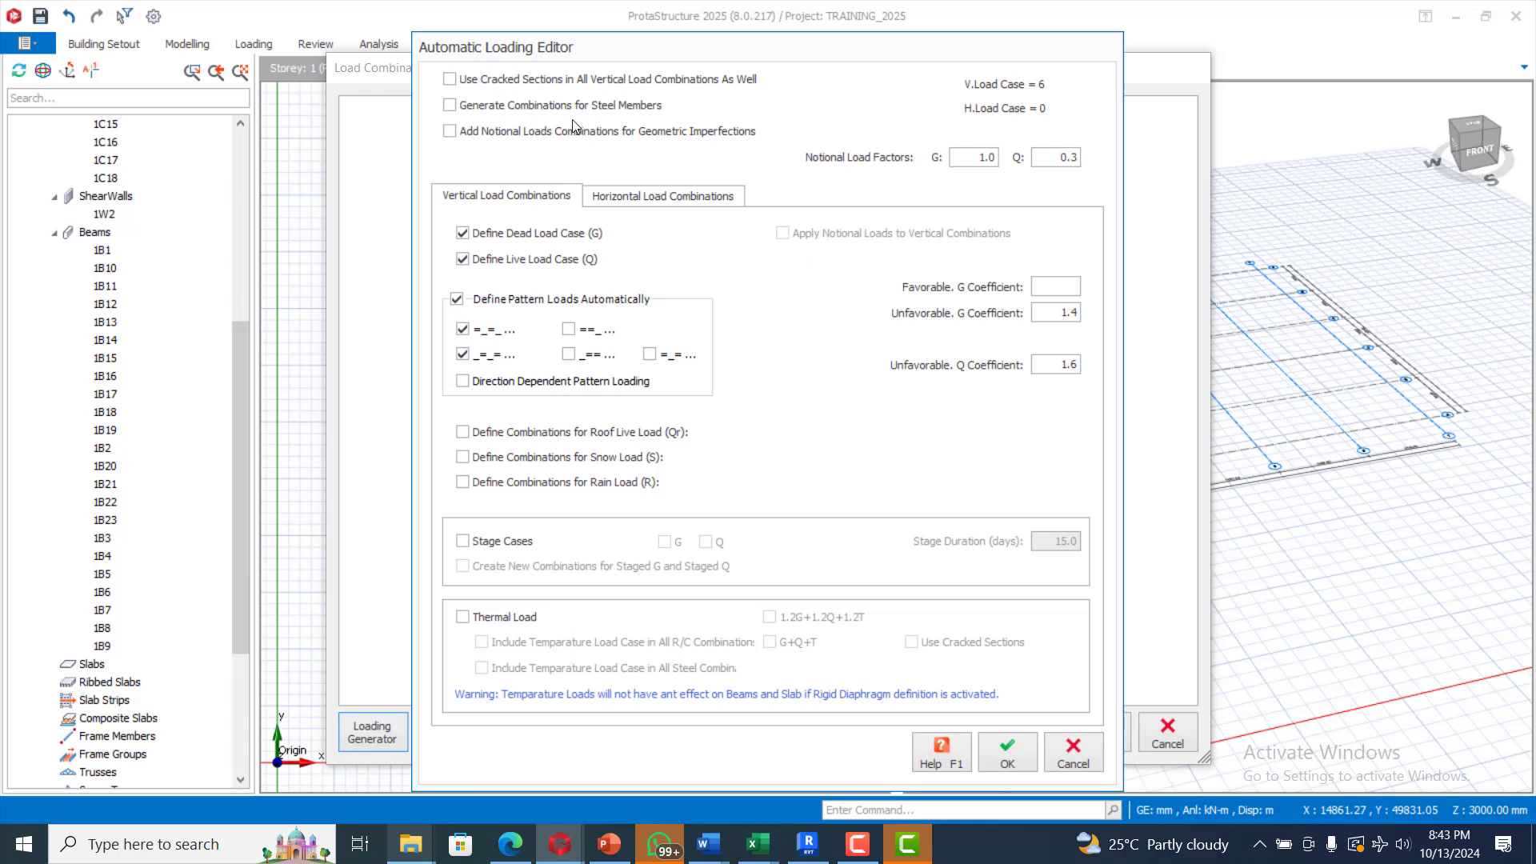
left_click(450, 105)
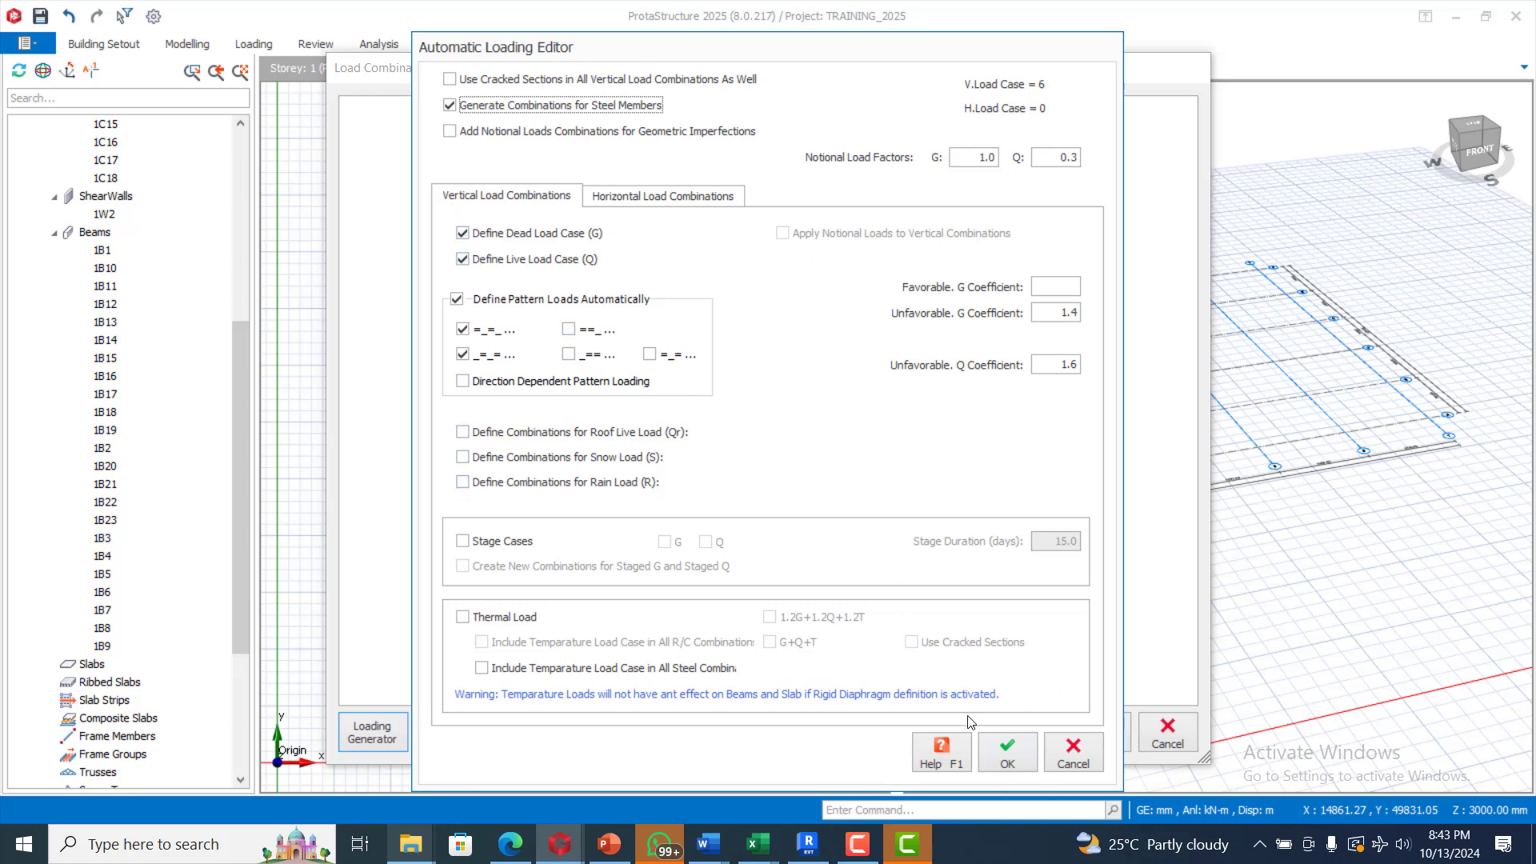
left_click(1020, 755)
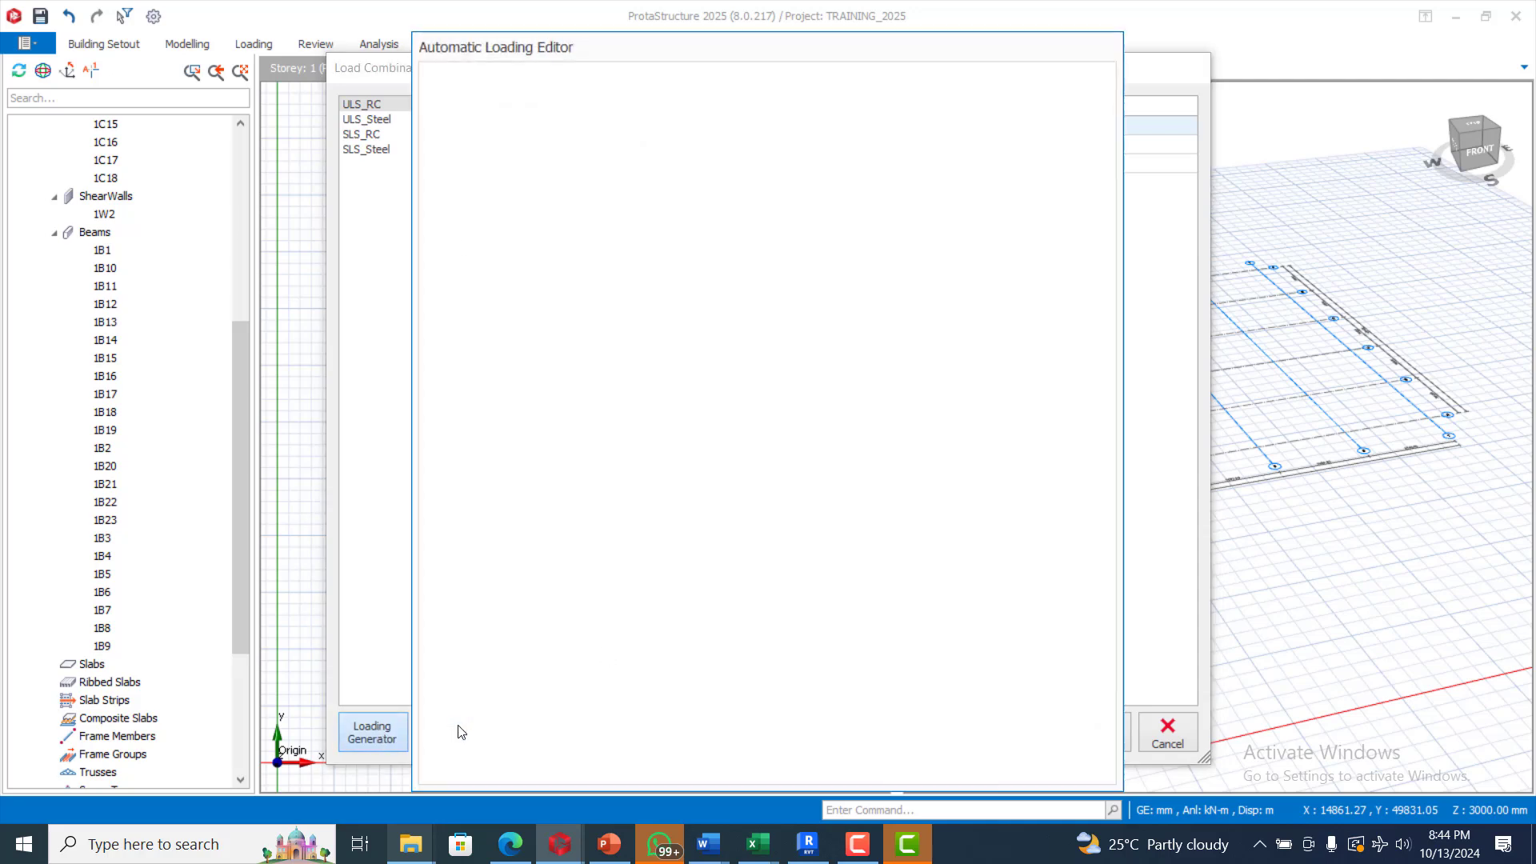
left_click(1007, 756)
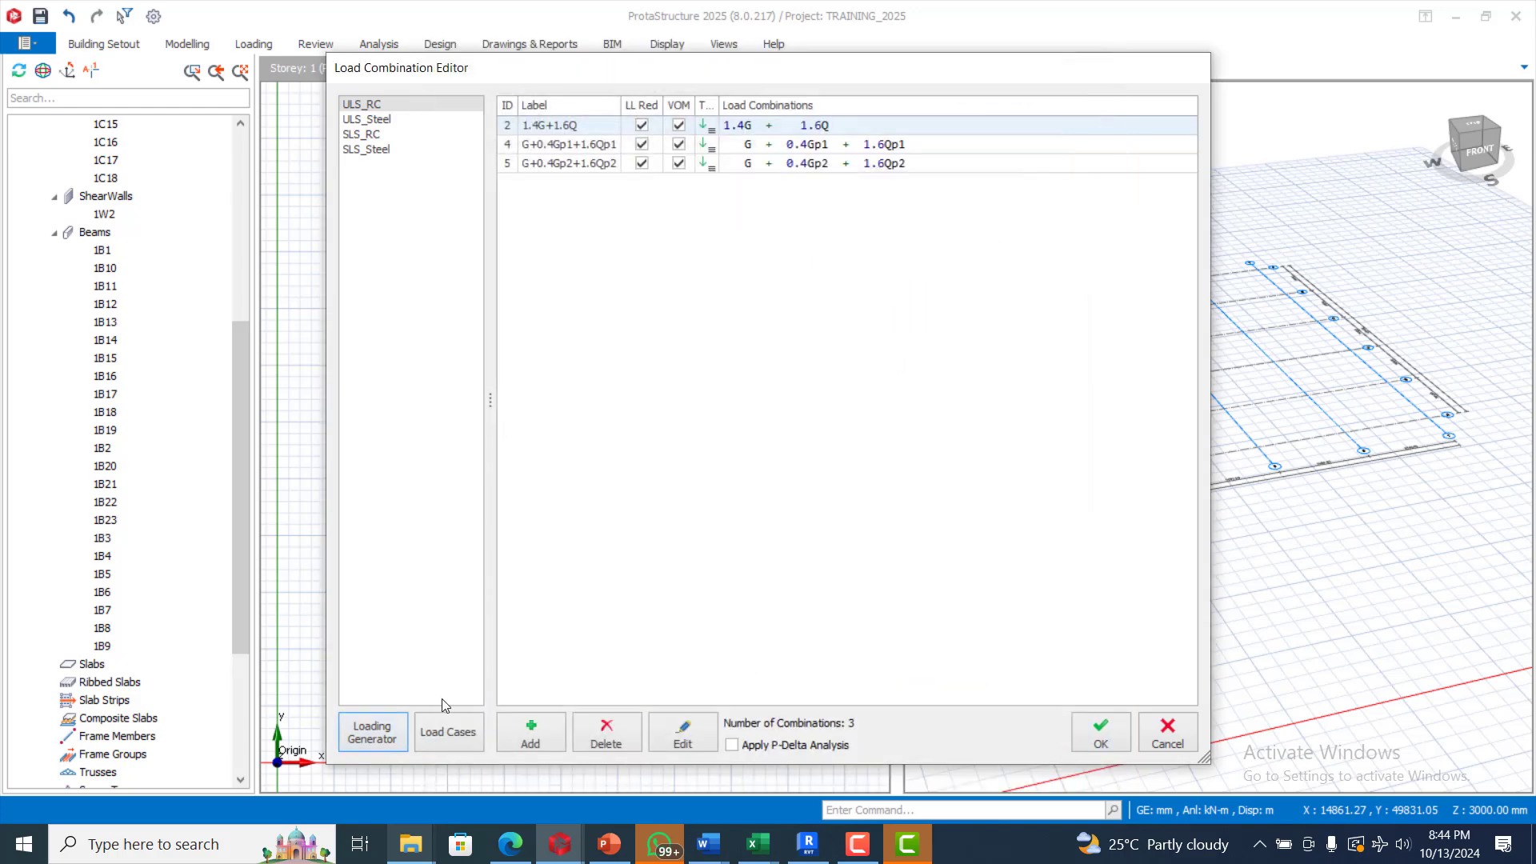
Step: Review the load cases and accept the combinations to close the editor
left_click(448, 731)
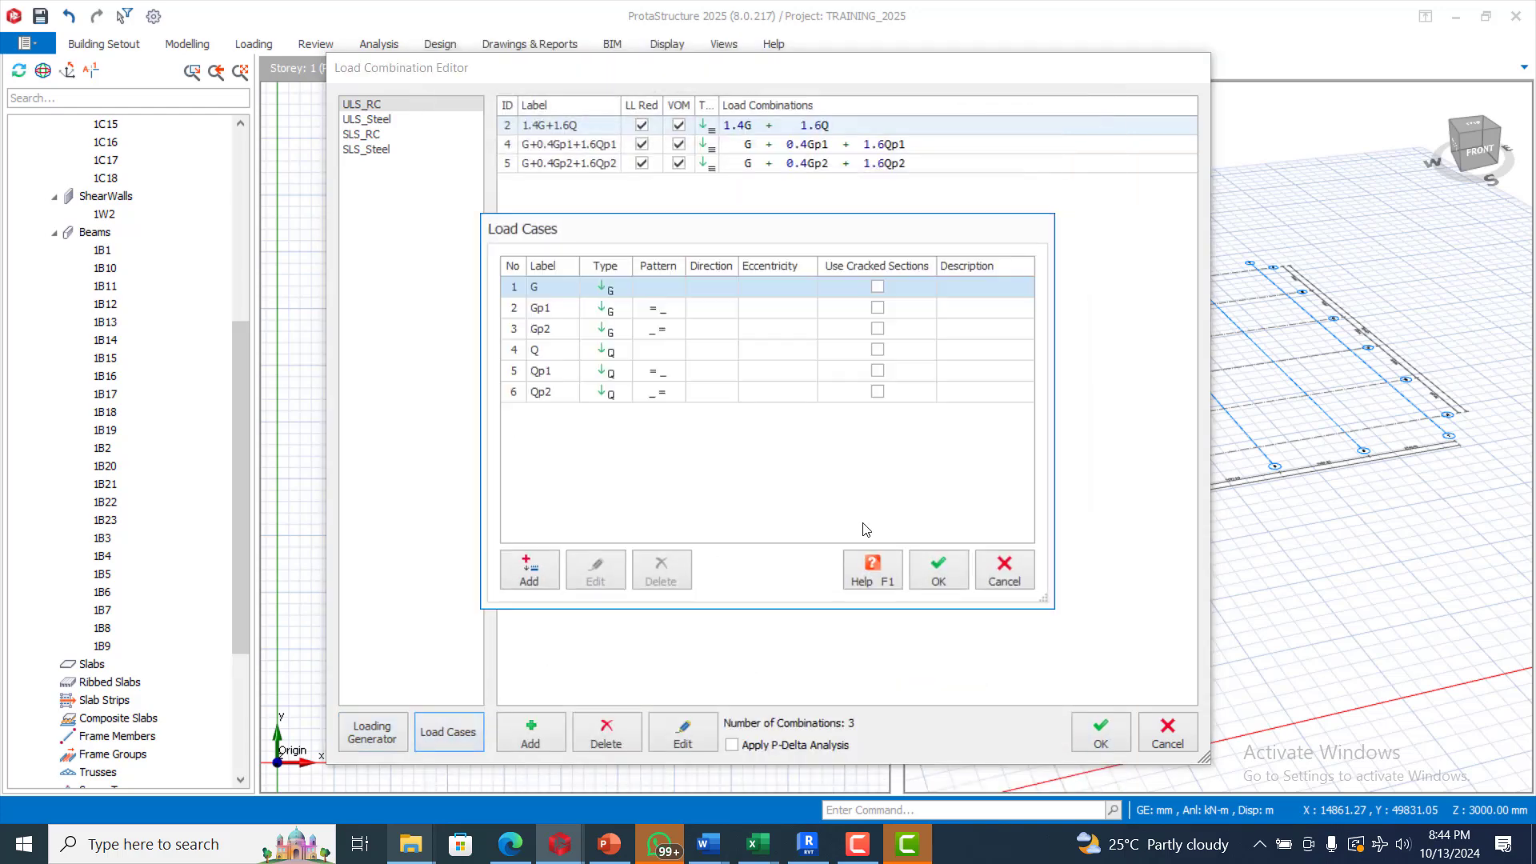
left_click(936, 571)
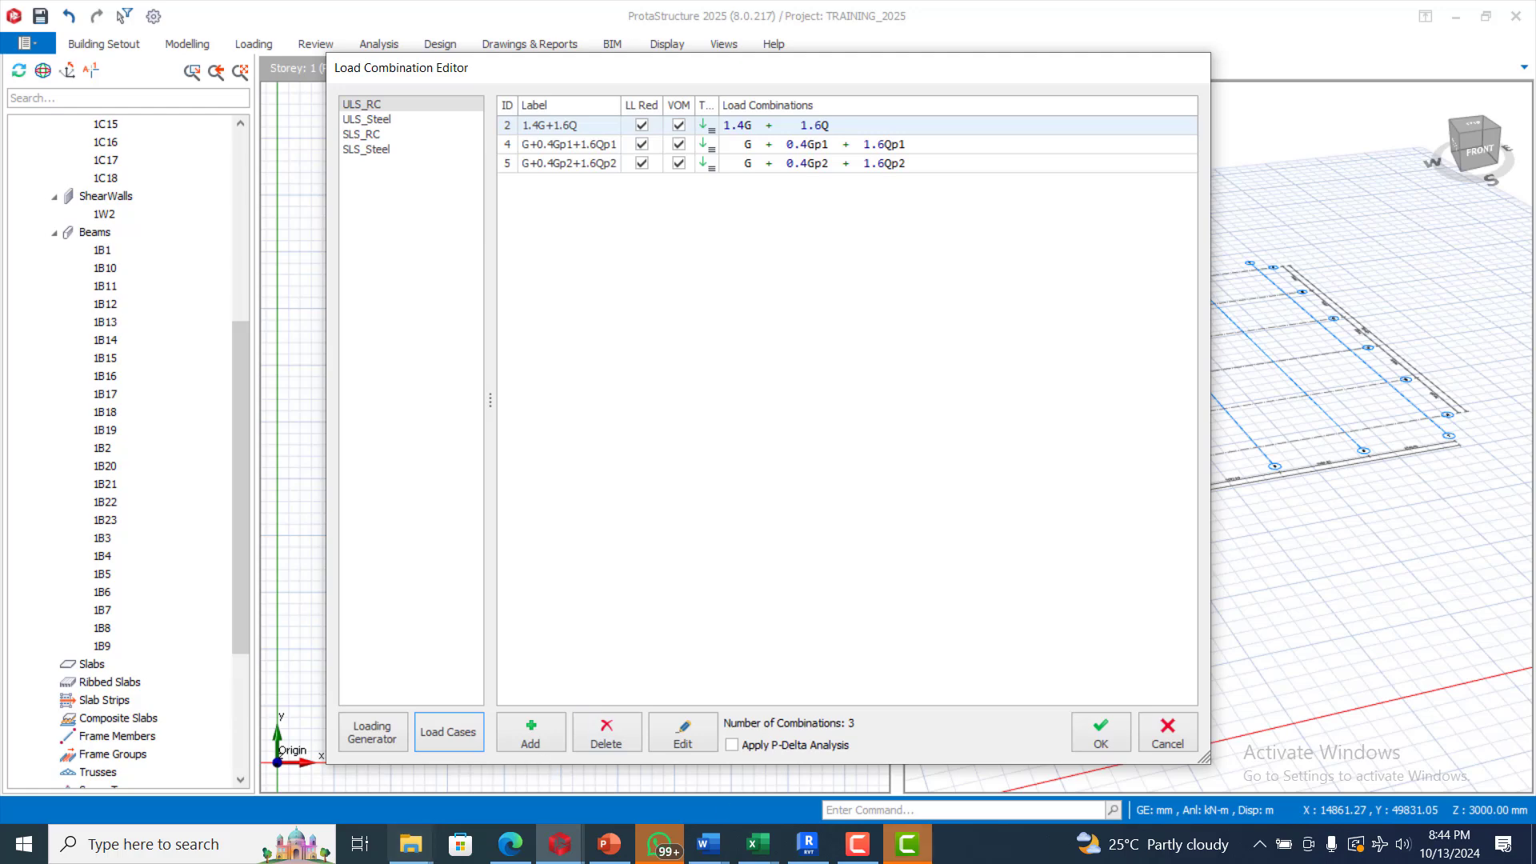
left_click(857, 845)
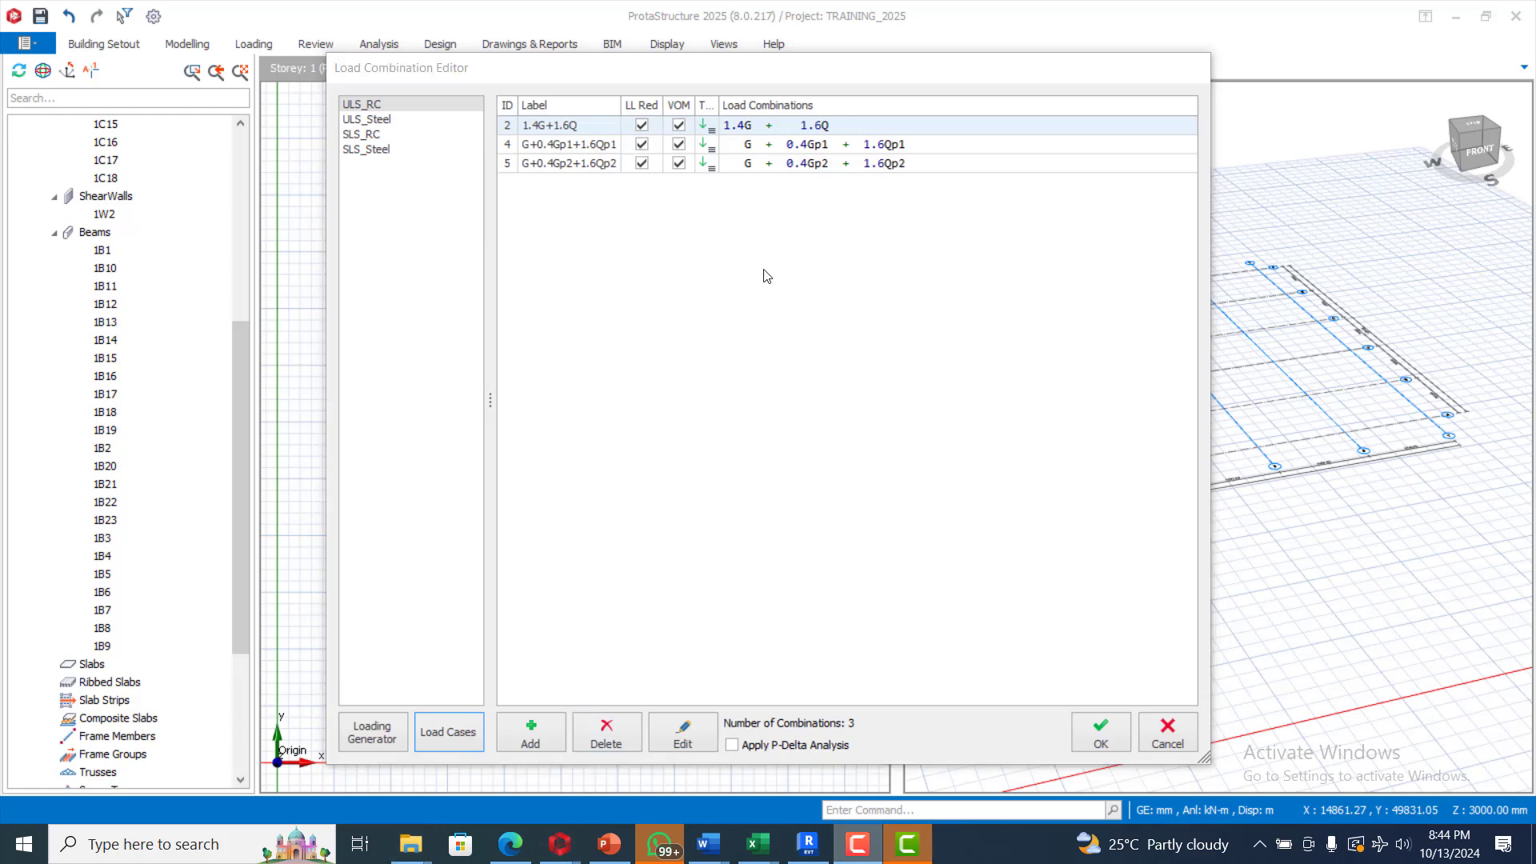
left_click(1090, 730)
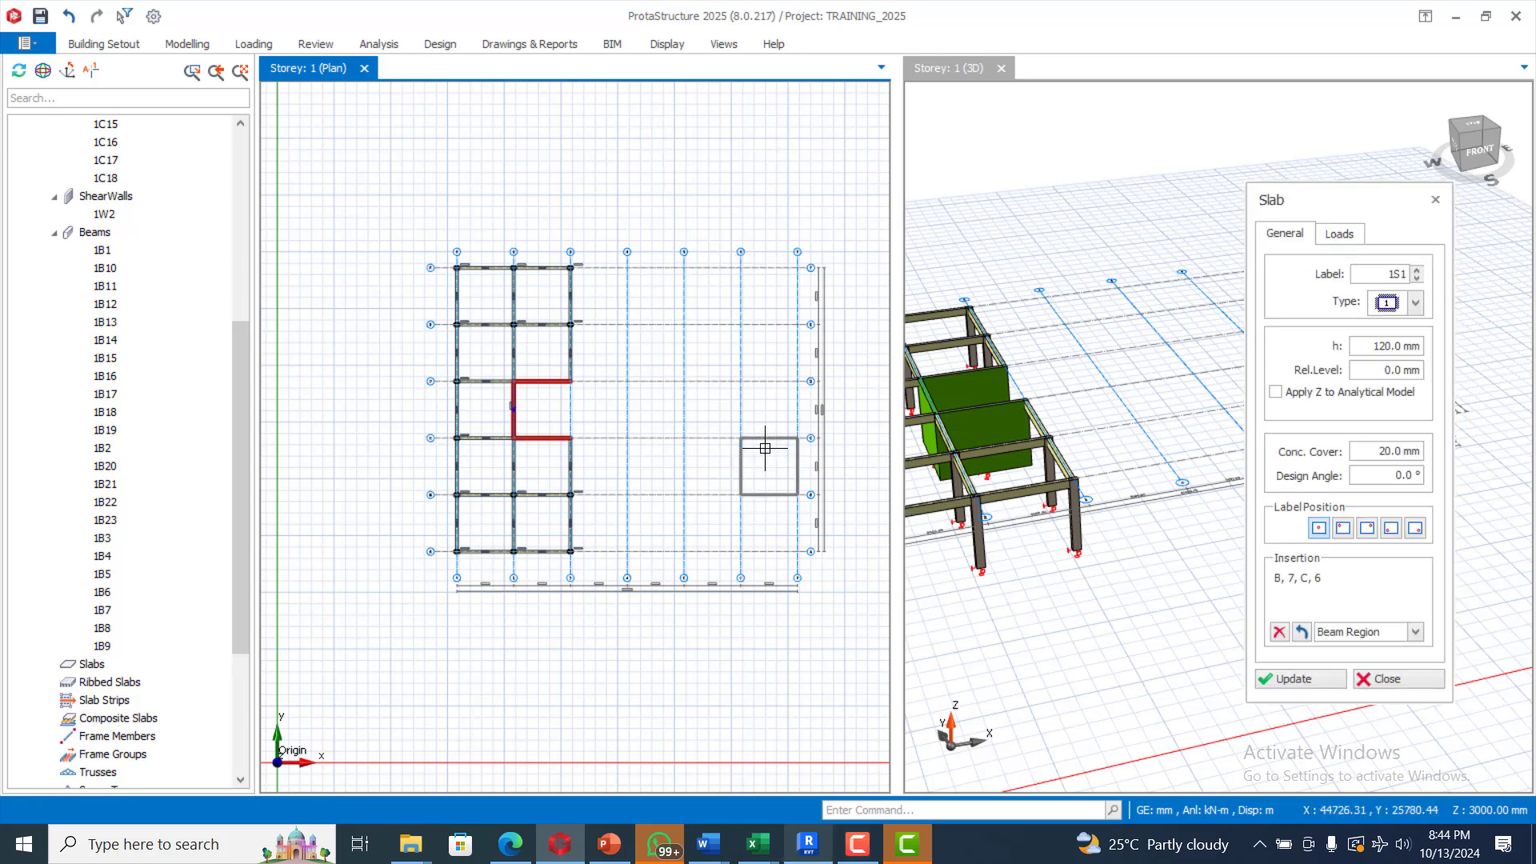
Step: Edit the slab thickness h in the slab's general properties
left_click(1285, 244)
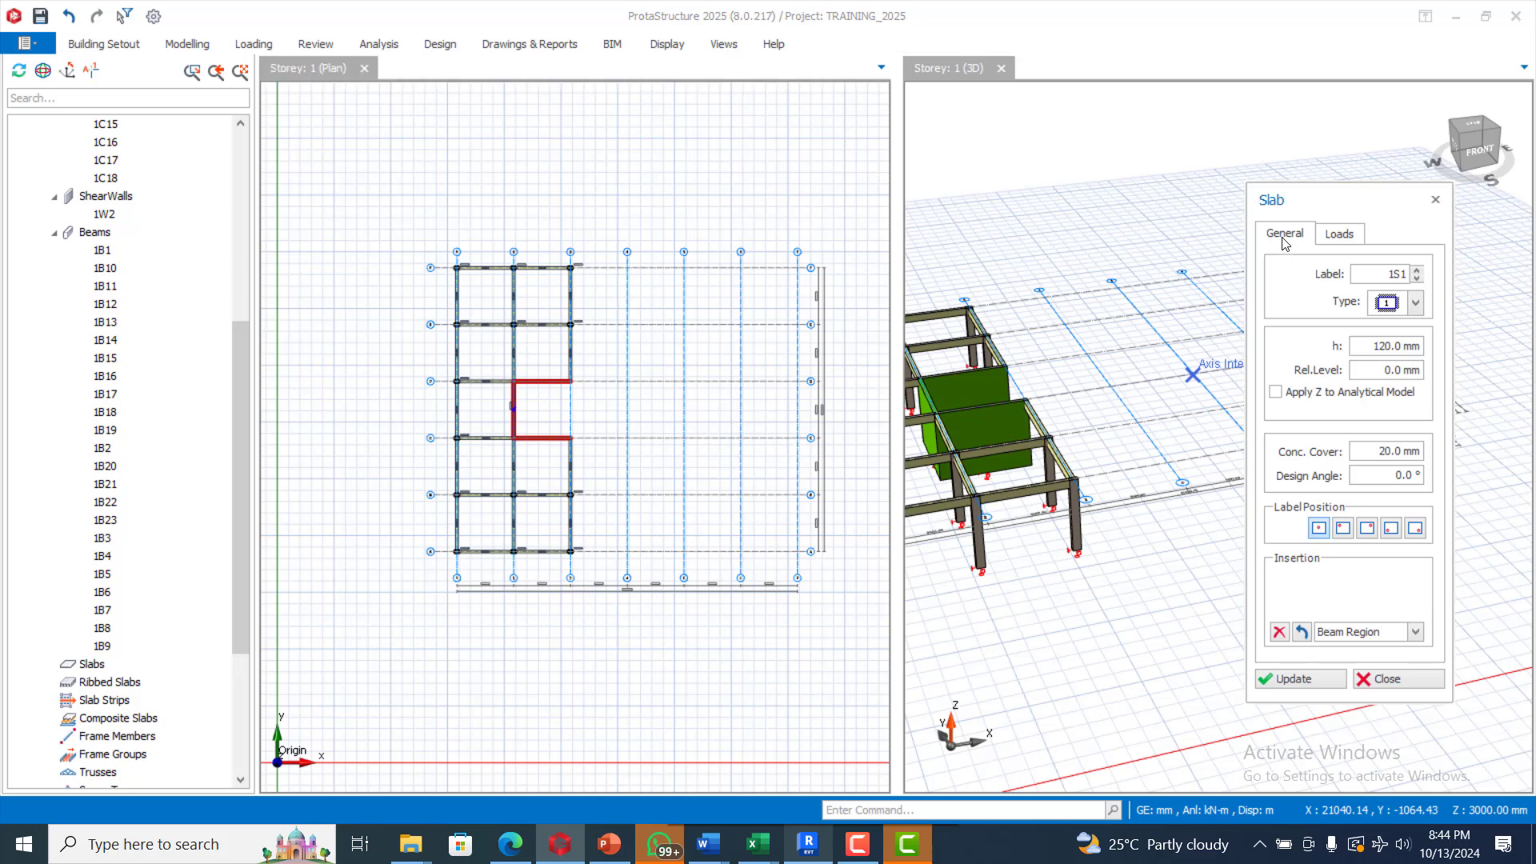
double_click(1376, 345)
type("1")
Step: Set slab usage to Room with the 1.50 Bedrooms And Dormitories imposed load
left_click(1340, 233)
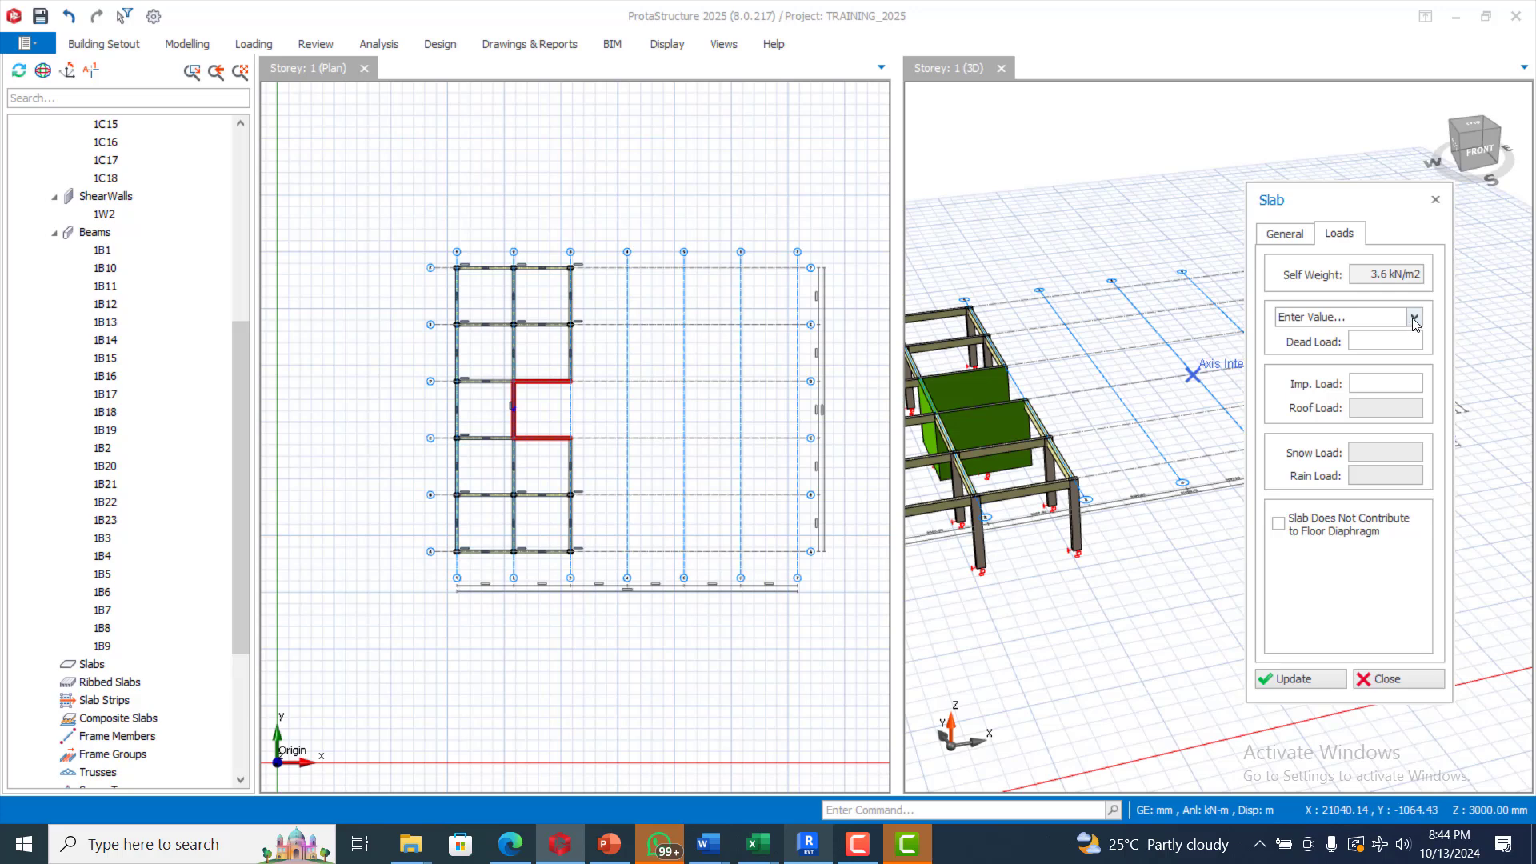
left_click(1414, 319)
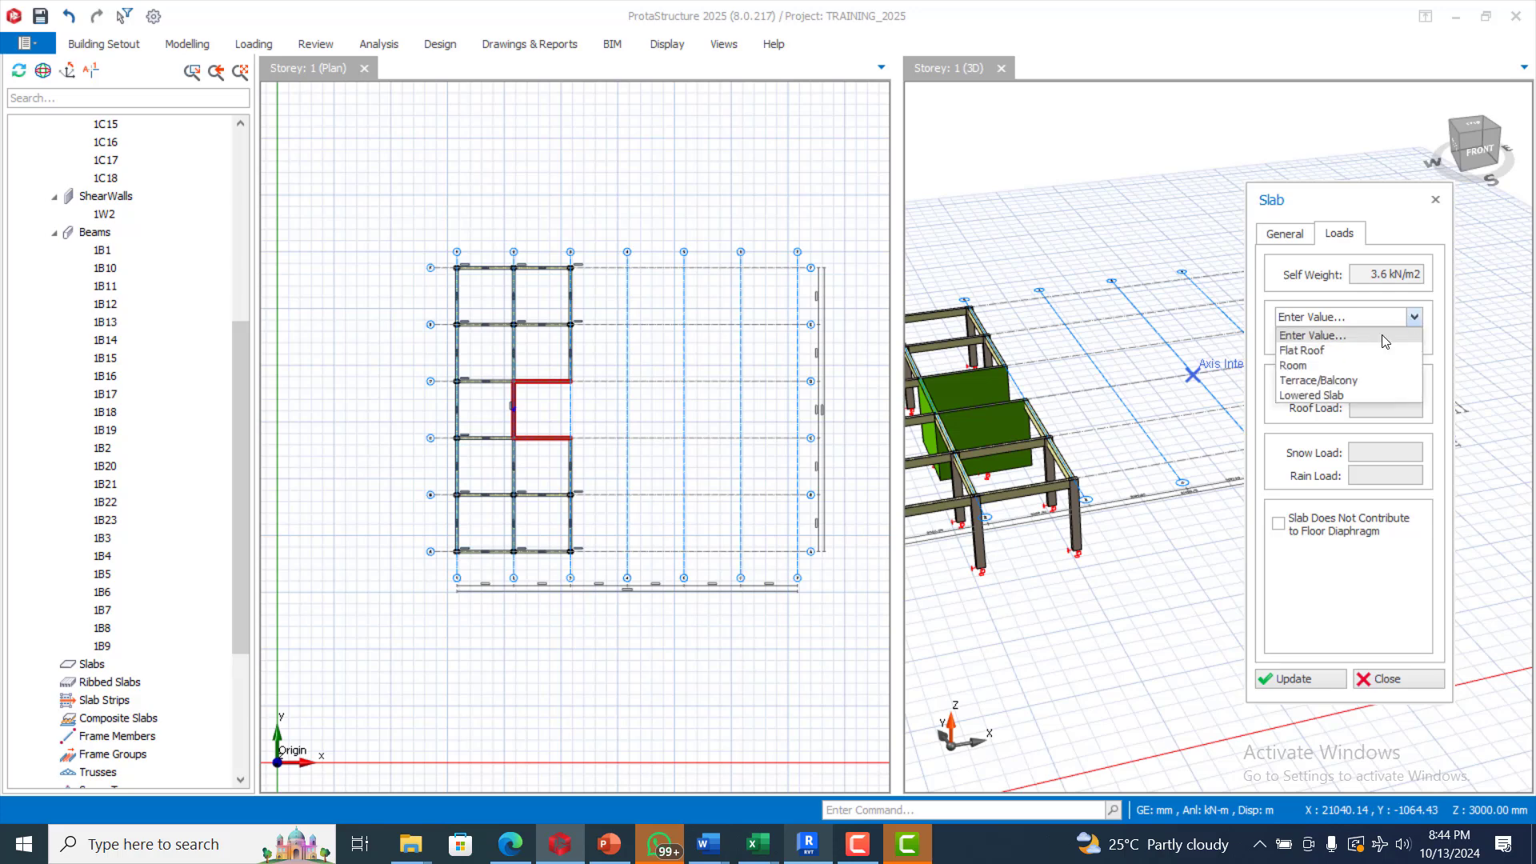
left_click(1341, 365)
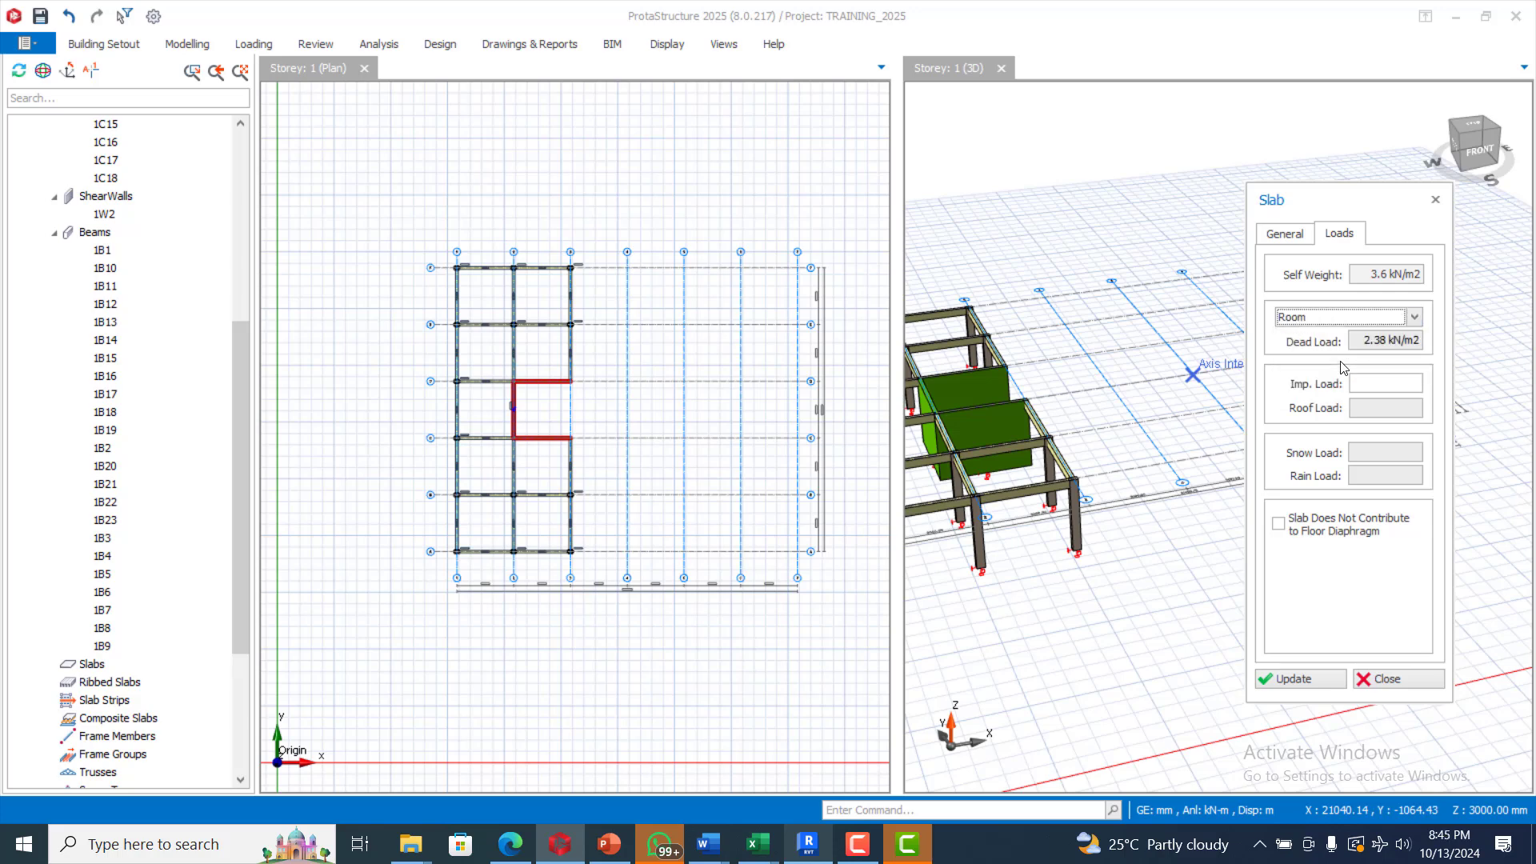
left_click(1394, 388)
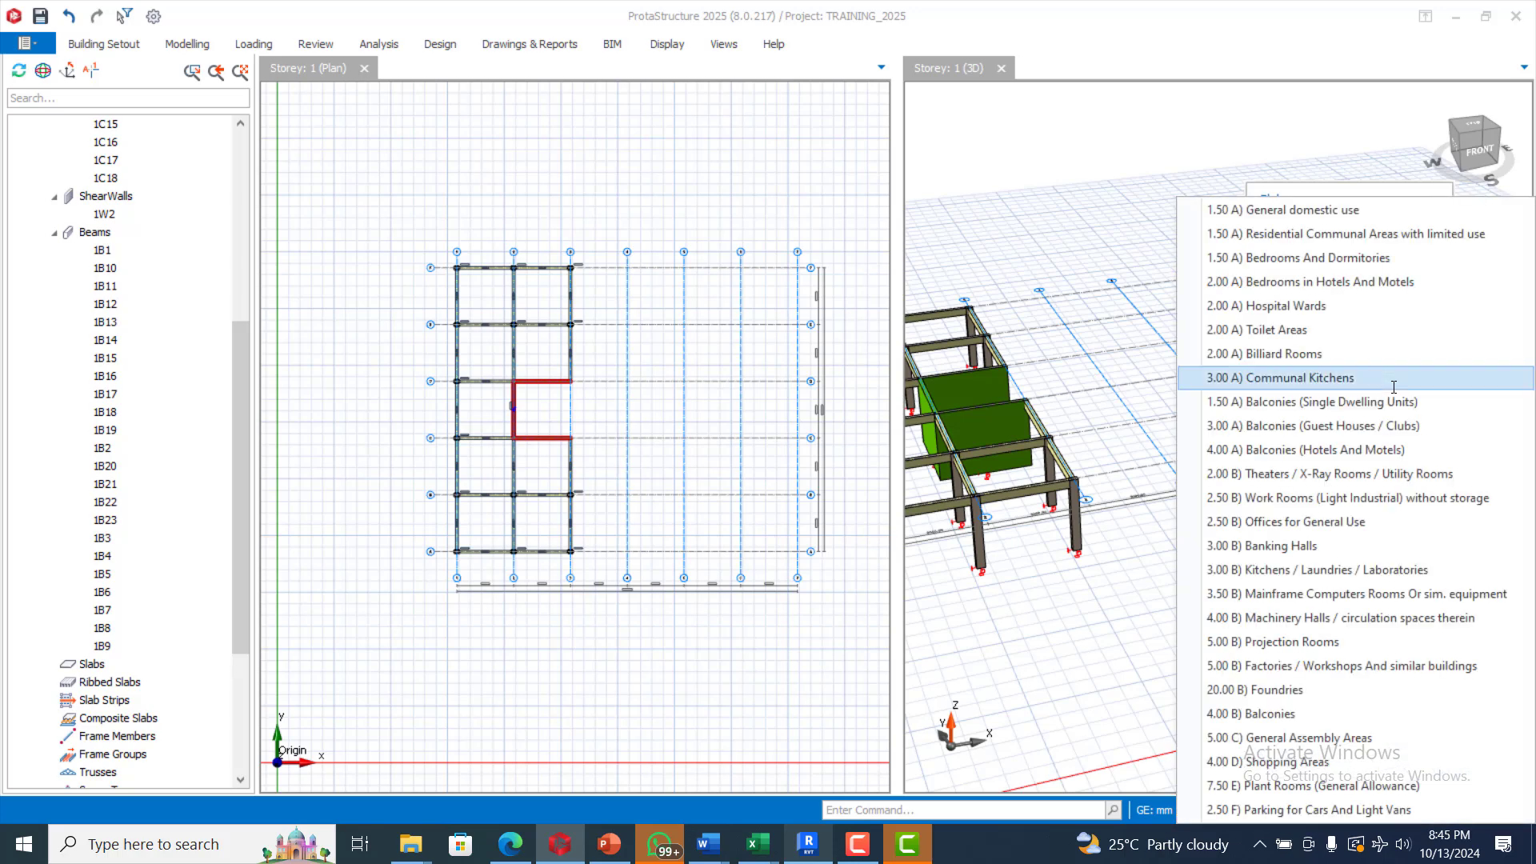
left_click(1396, 257)
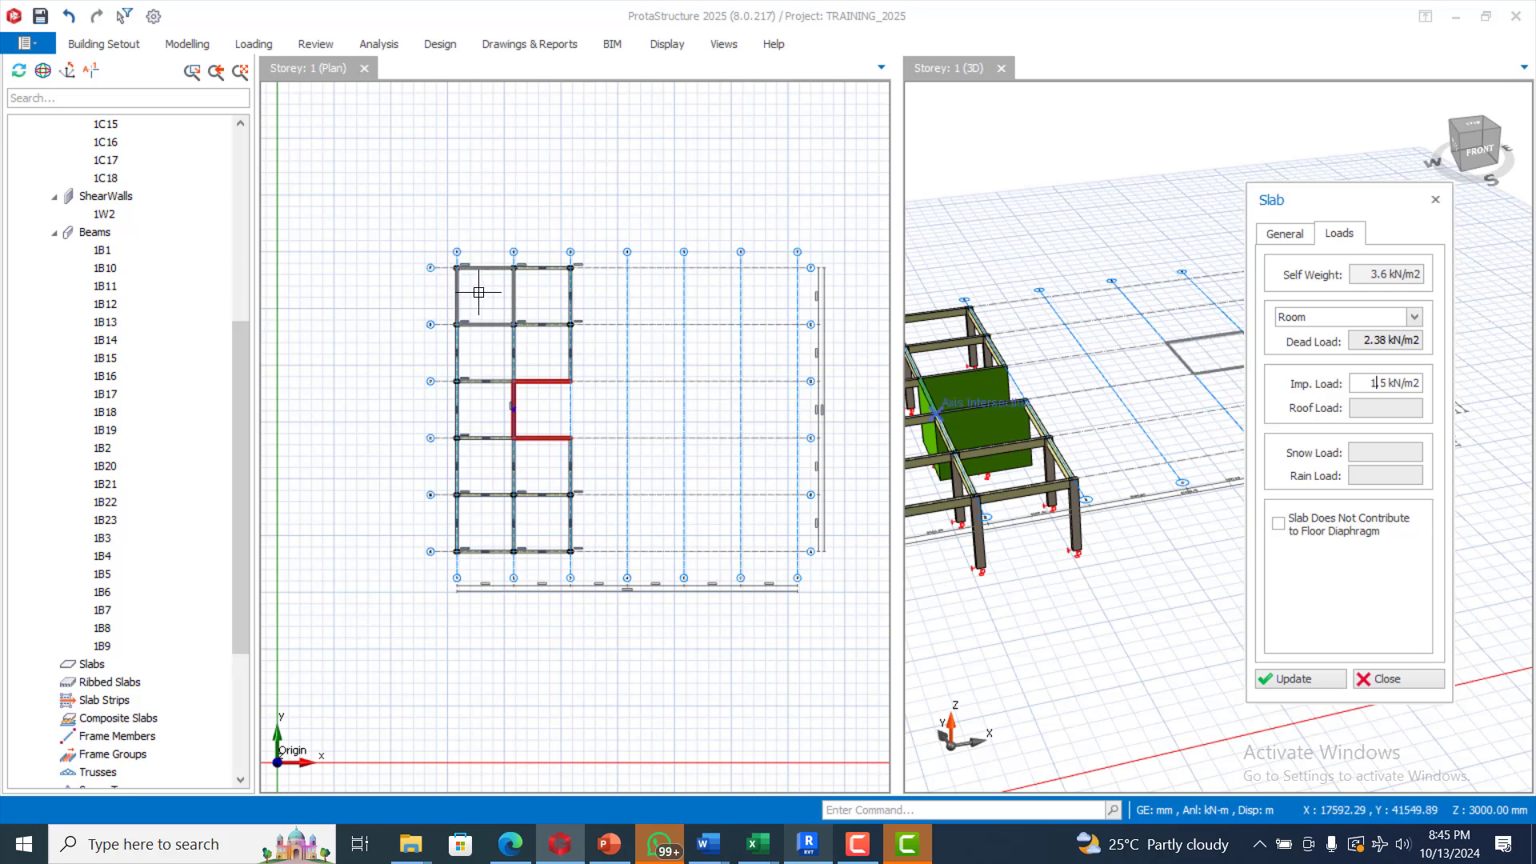
Step: Insert slabs into the six bays of the two left grid columns, including 1S4, 1S5 and 1S6
left_click(549, 293)
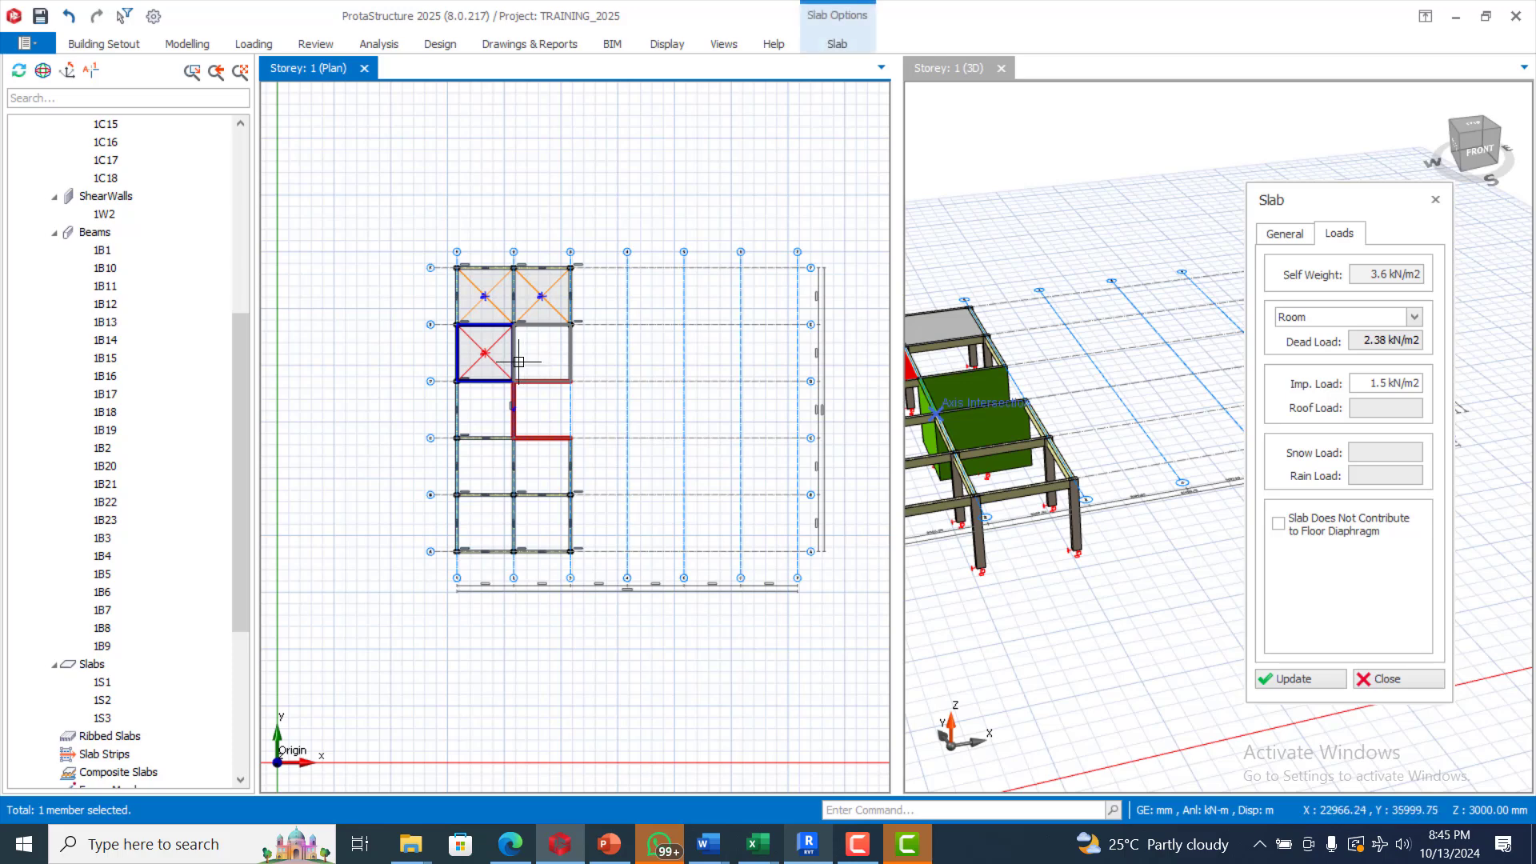
left_click(472, 429)
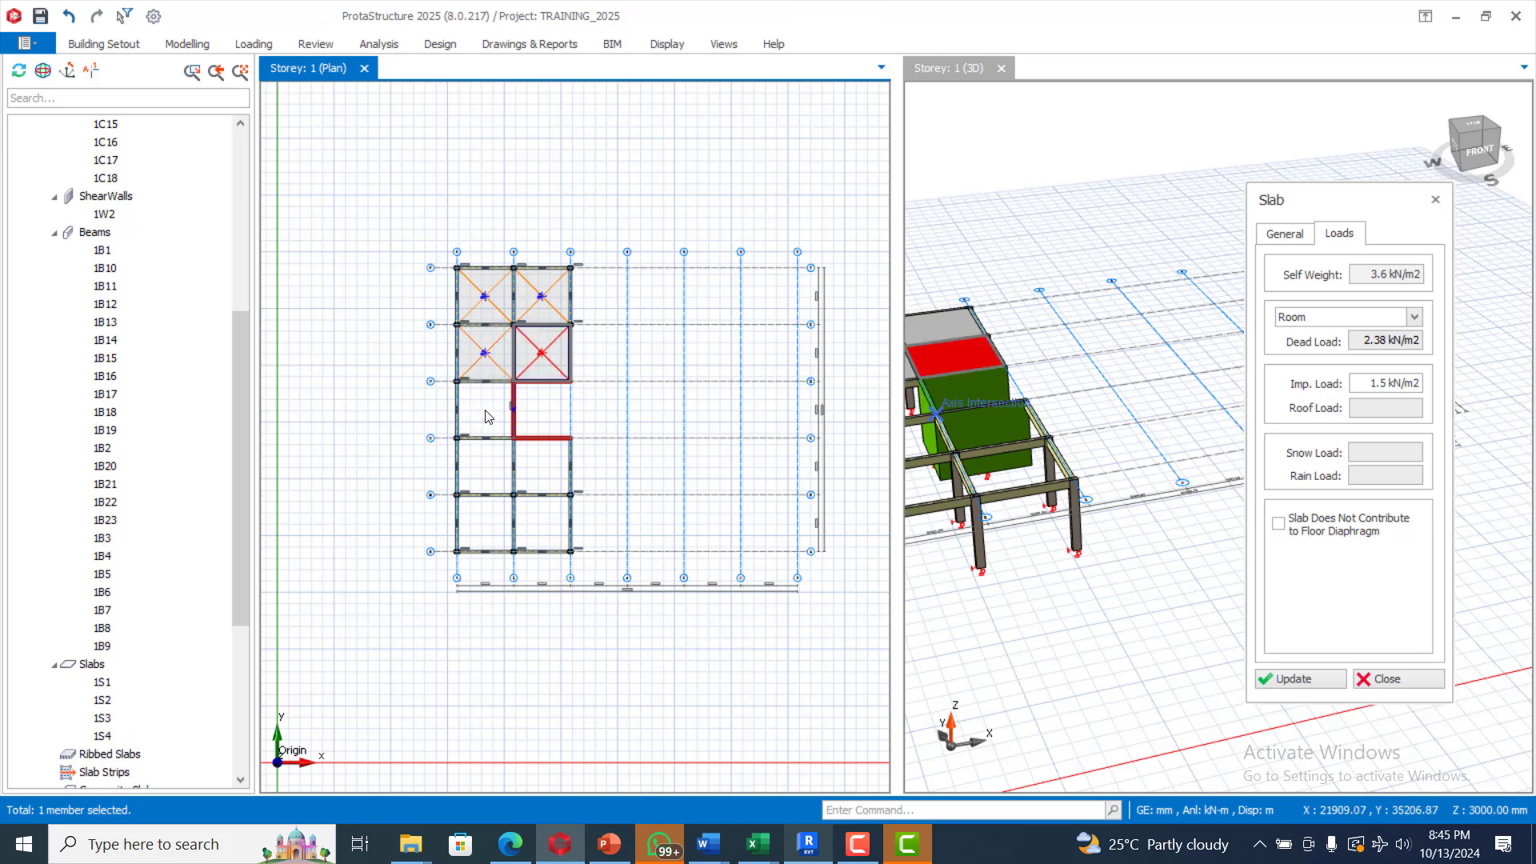
left_click(492, 471)
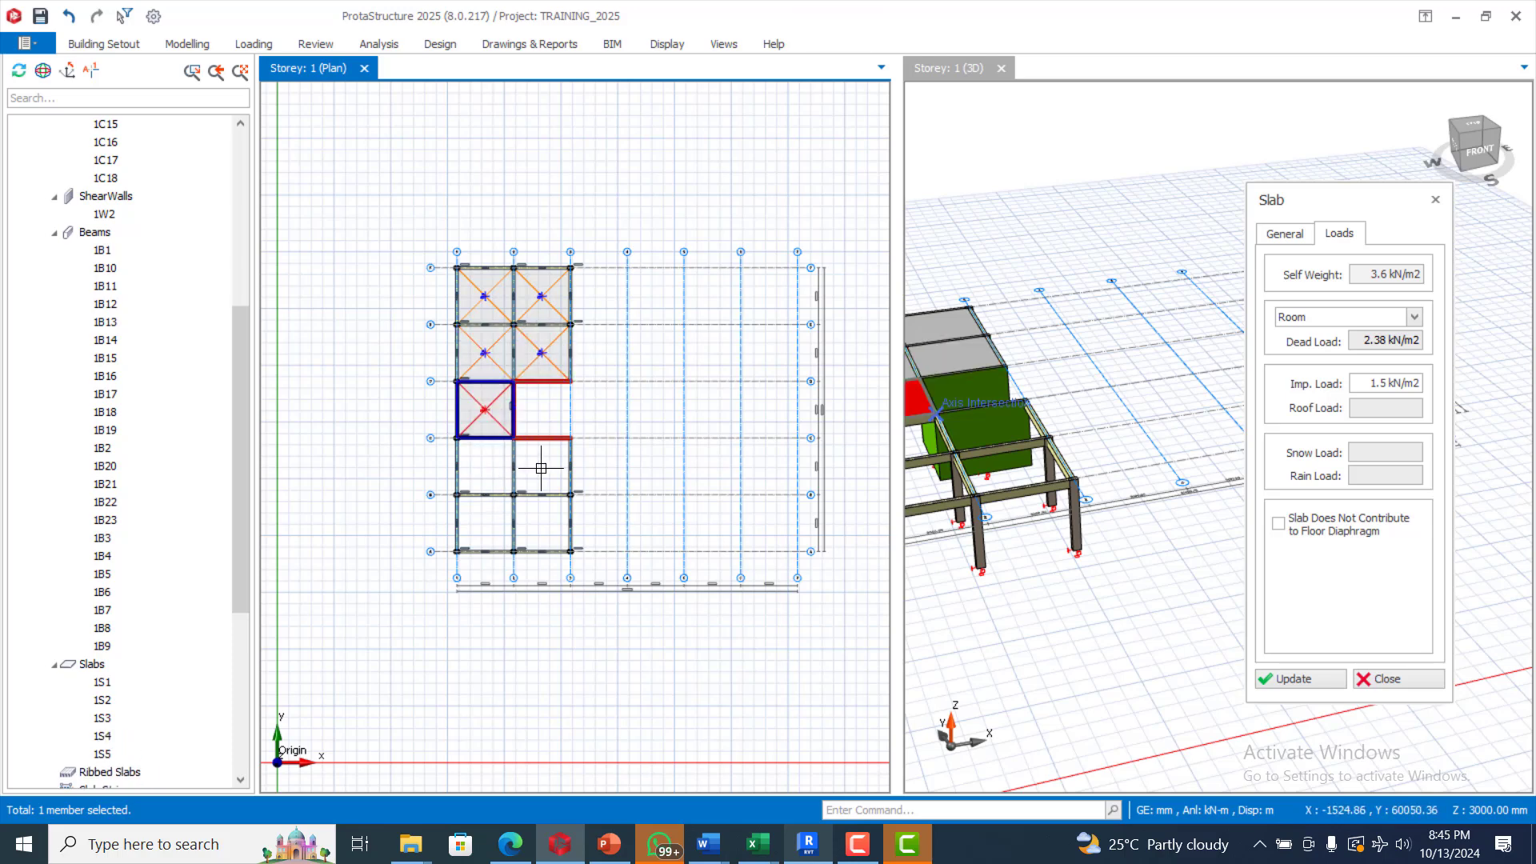
left_click(560, 470)
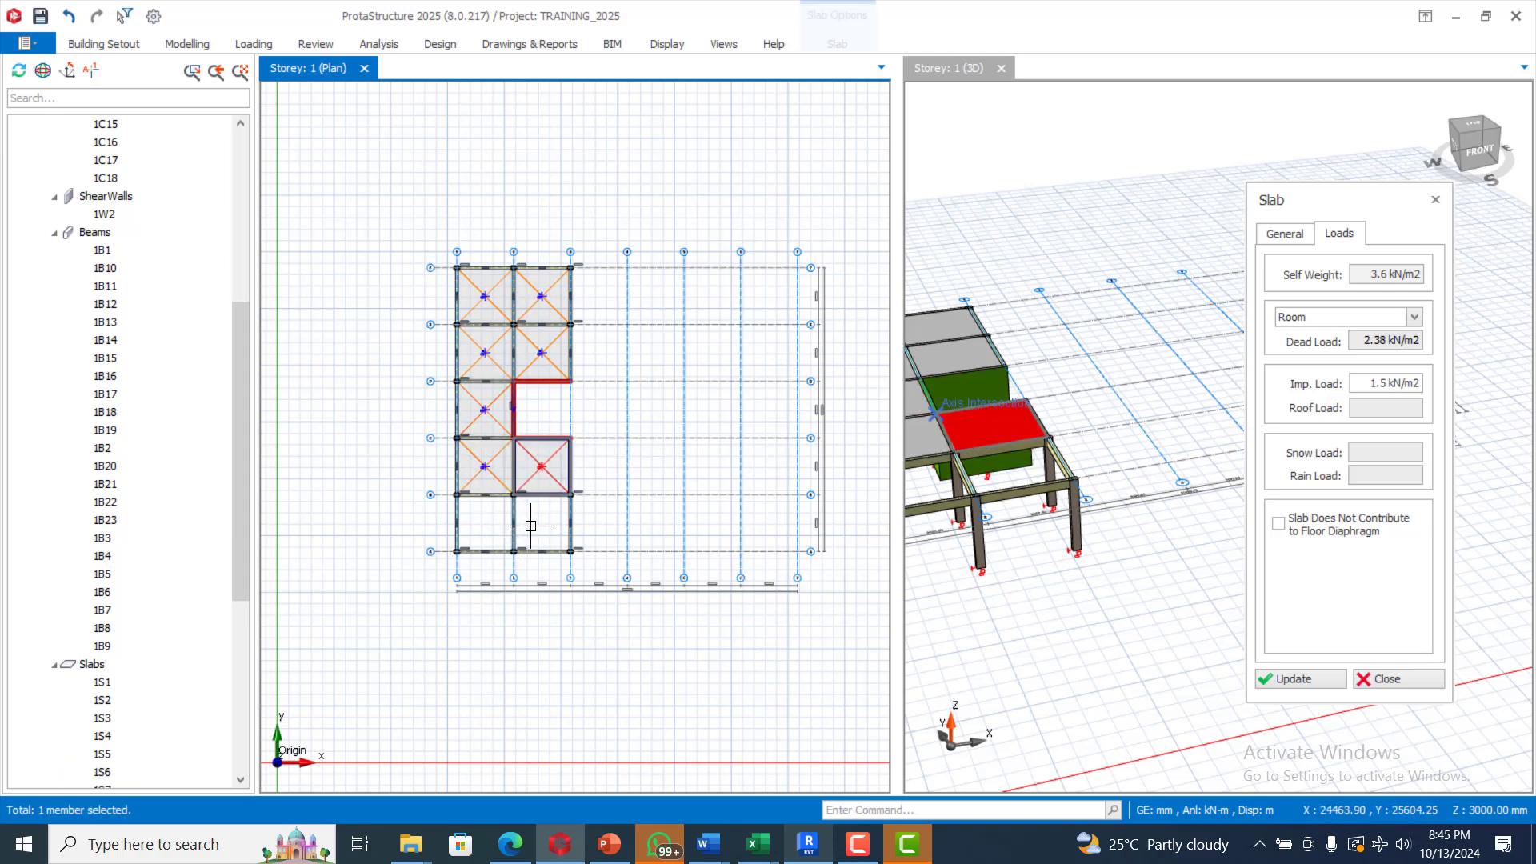
left_click(531, 528)
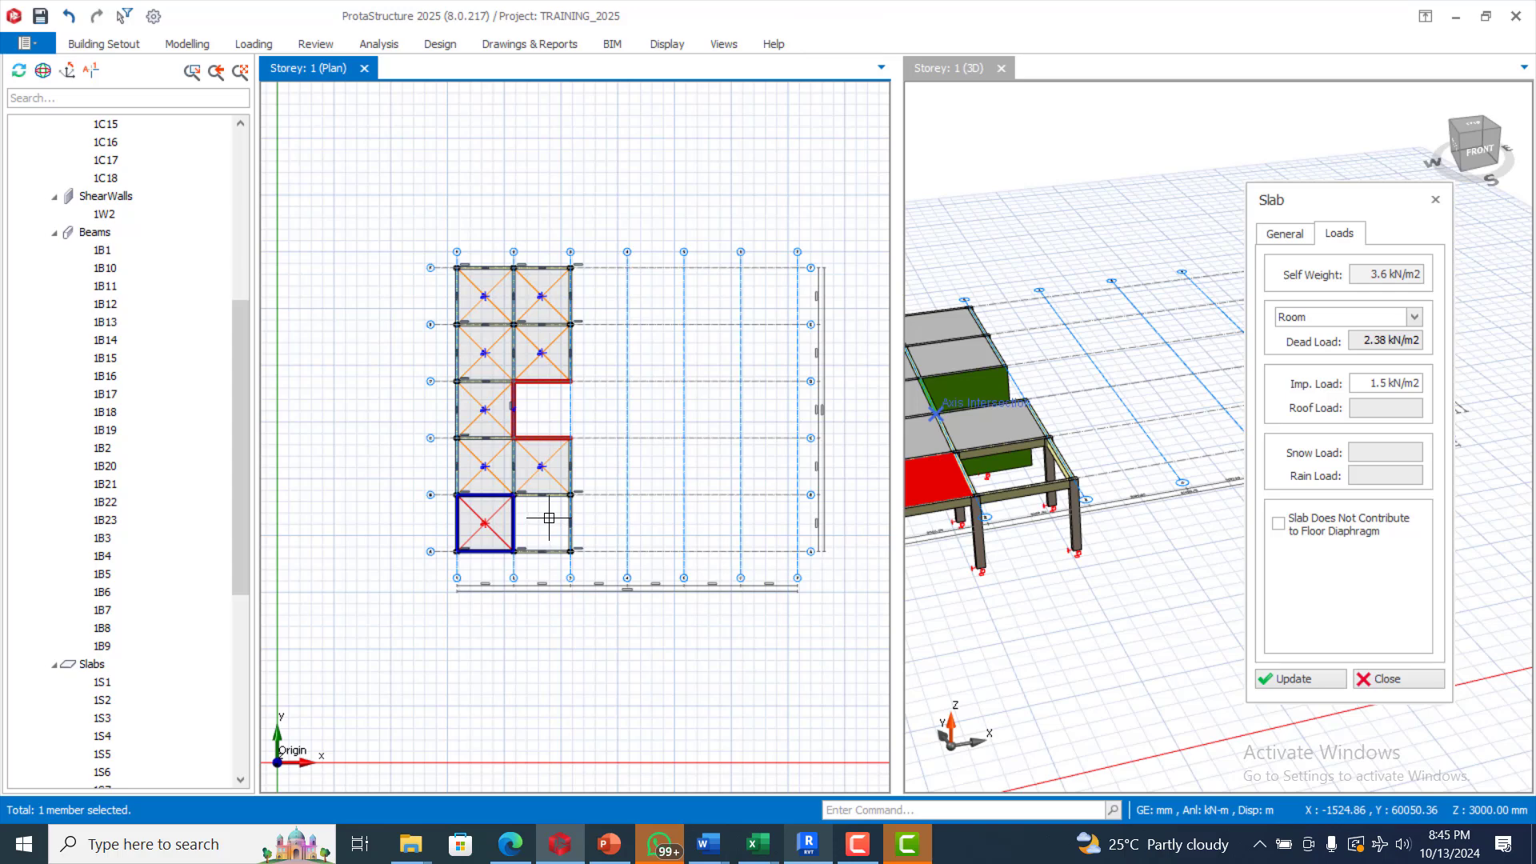
left_click(546, 517)
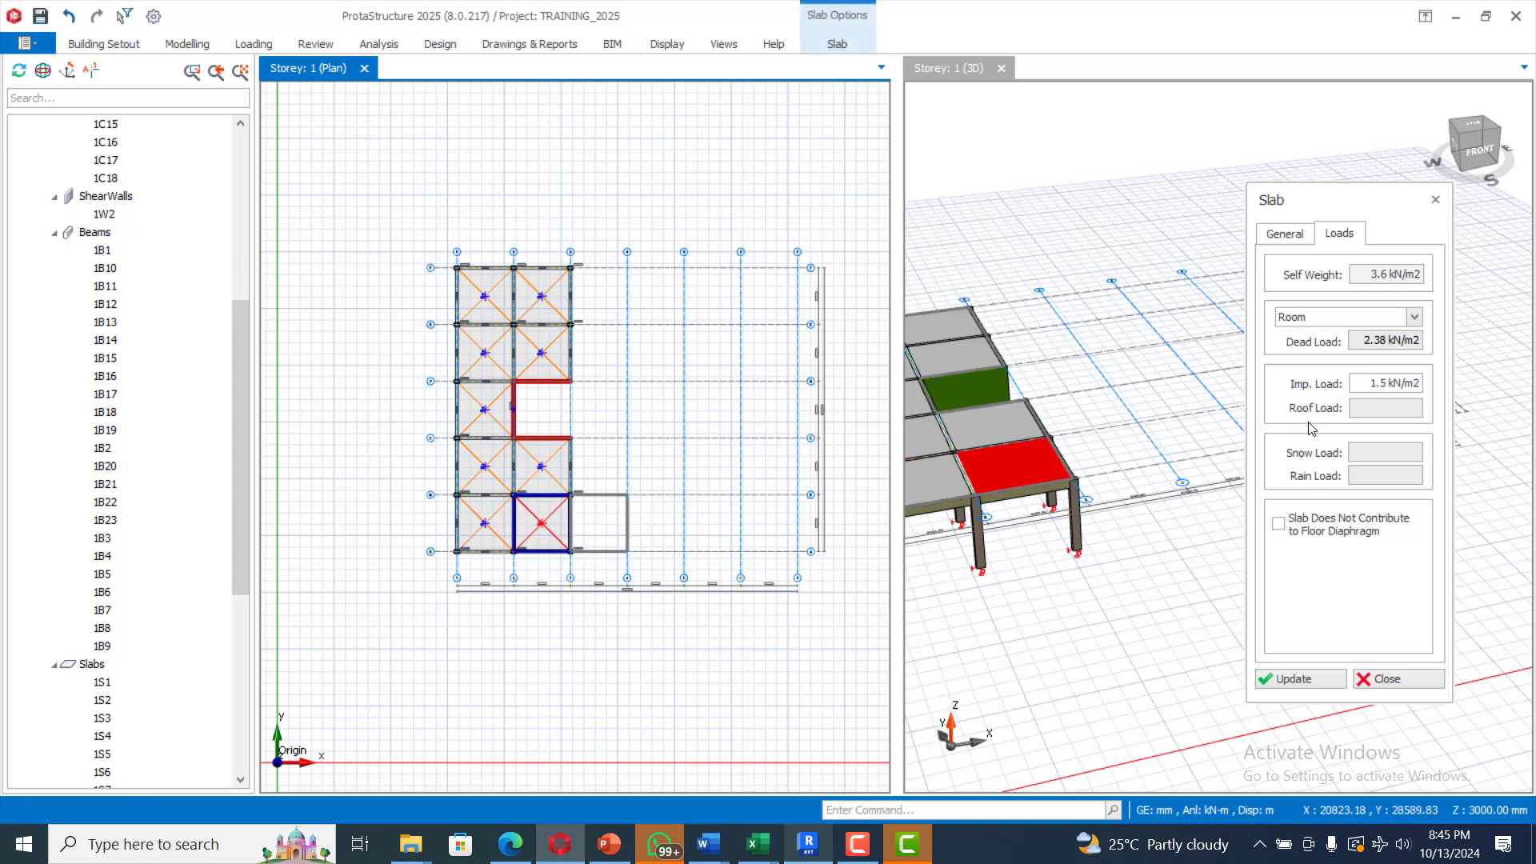
Step: Close the slab settings and restart slab insertion from Modelling > Slab for slab 1S9
left_click(1436, 200)
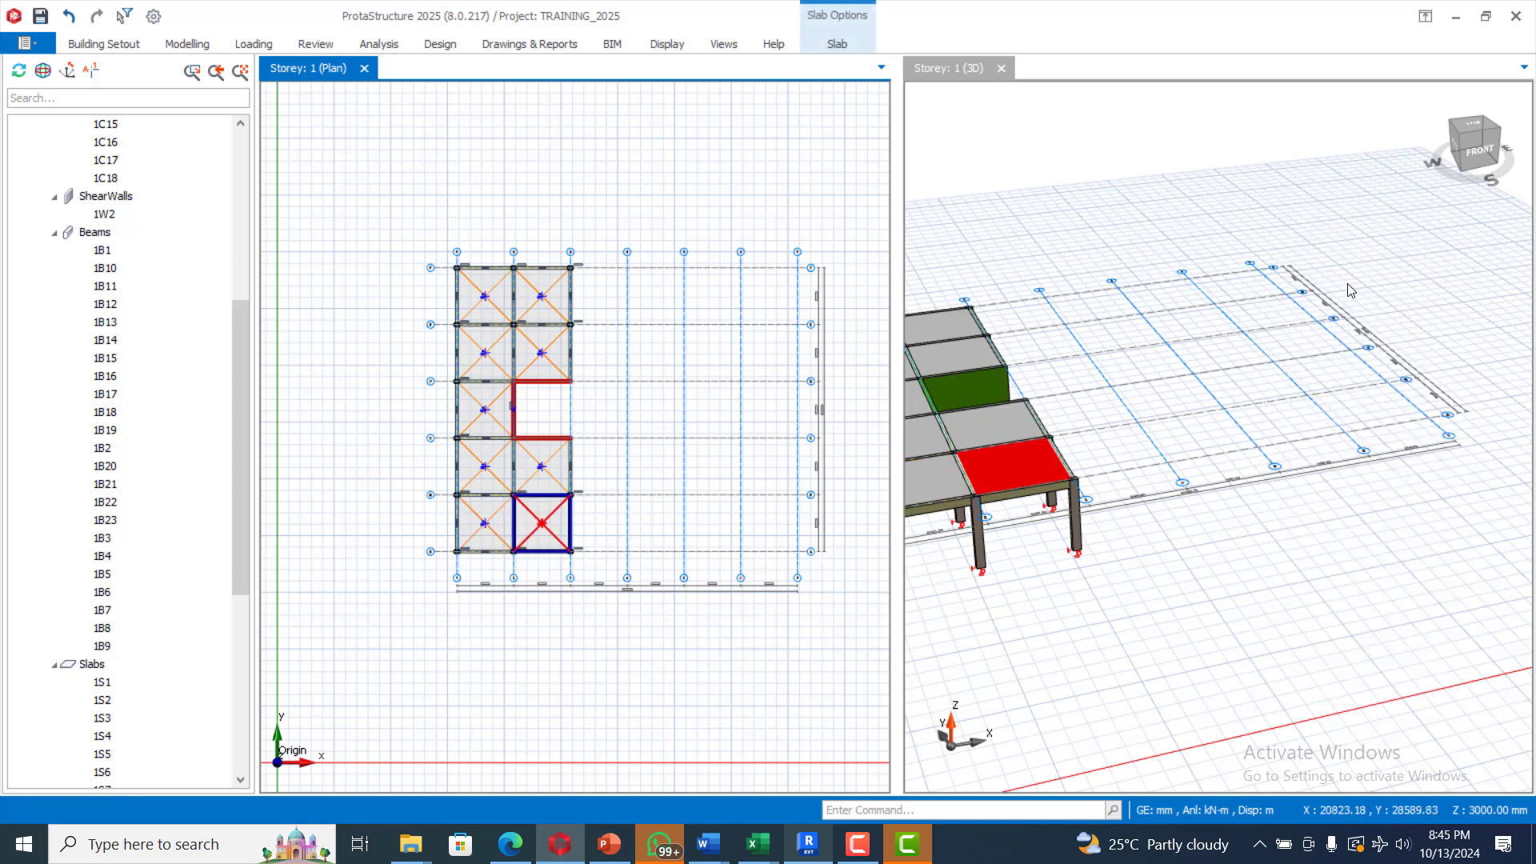
left_click(186, 44)
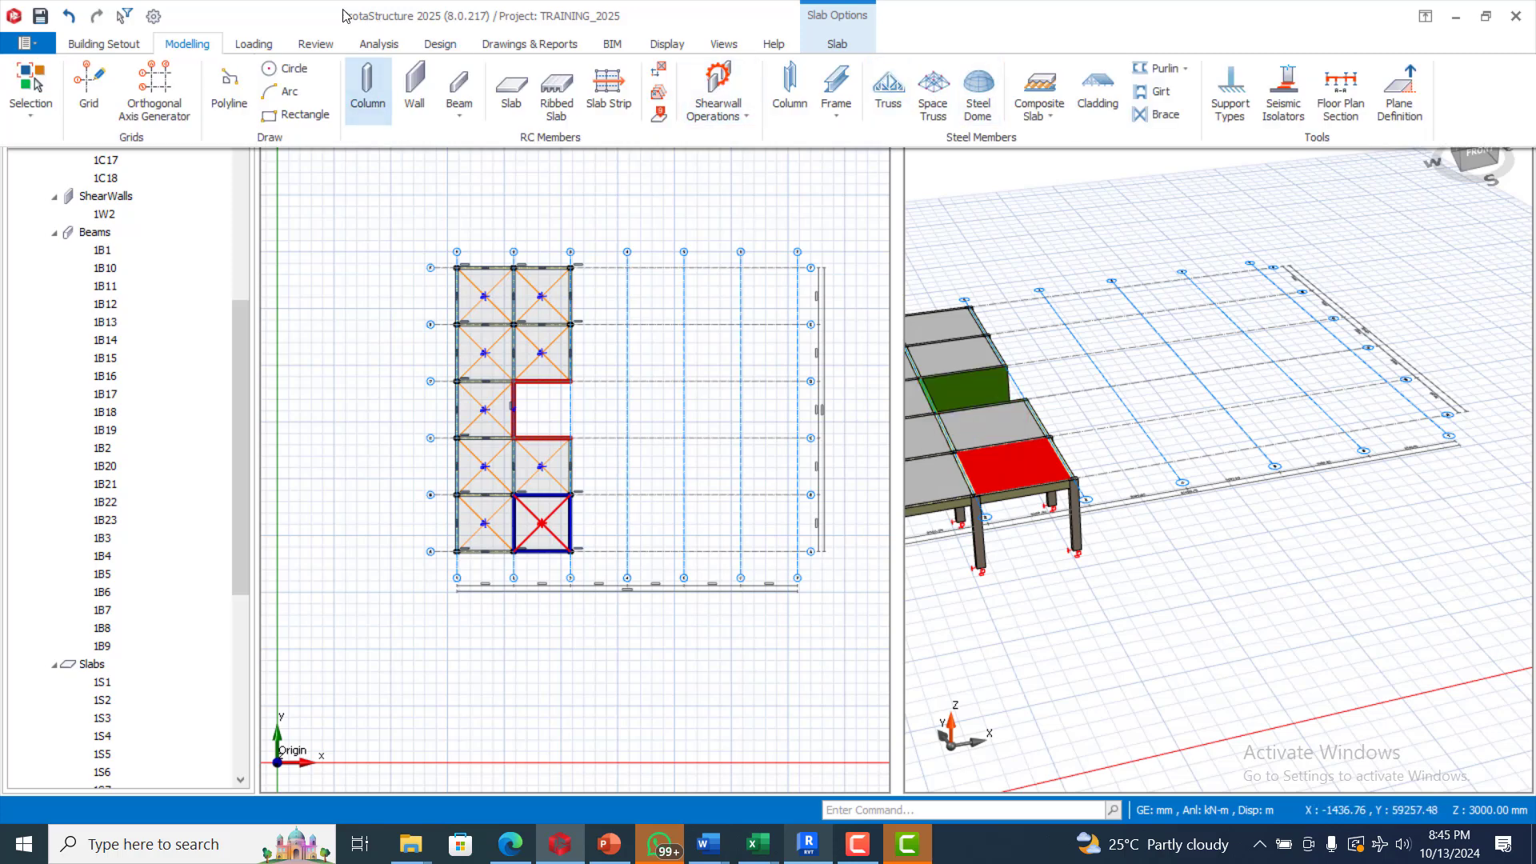
left_click(511, 90)
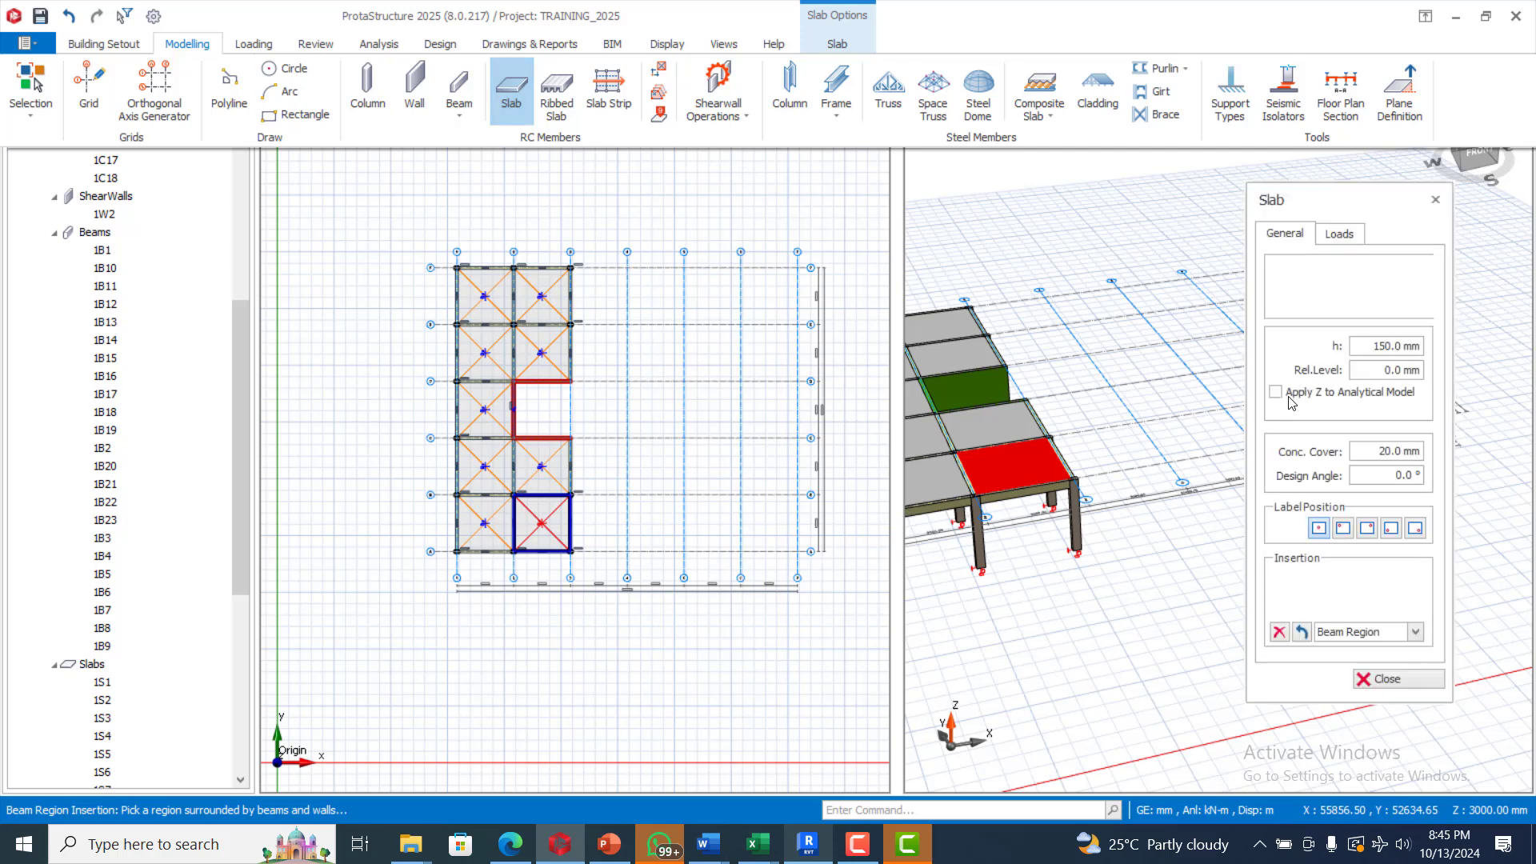
Step: Set slab 1S9's type to cantilever type 12
left_click(1417, 303)
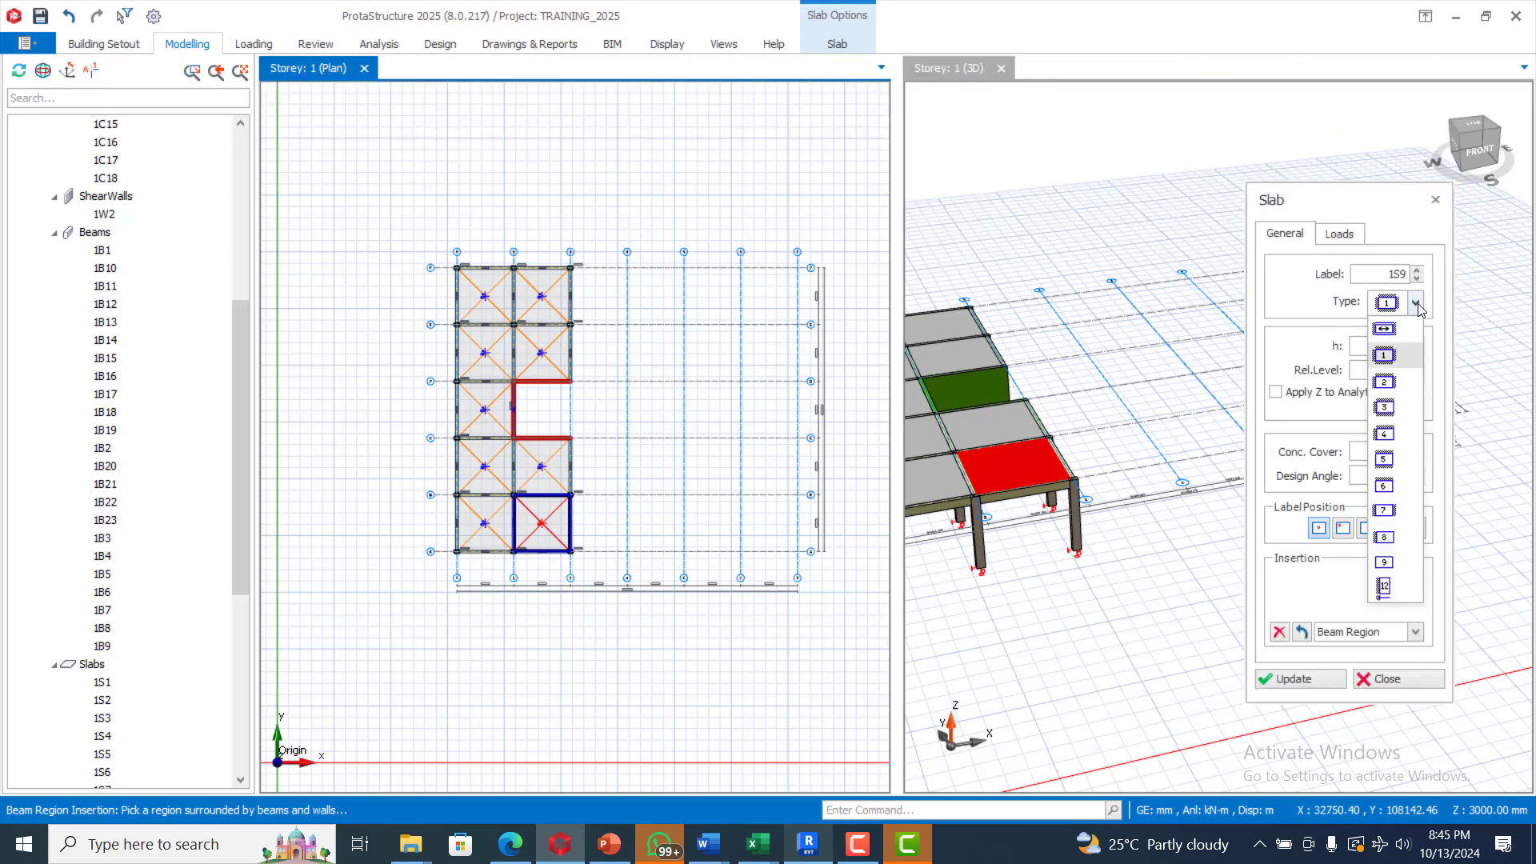
left_click(1386, 588)
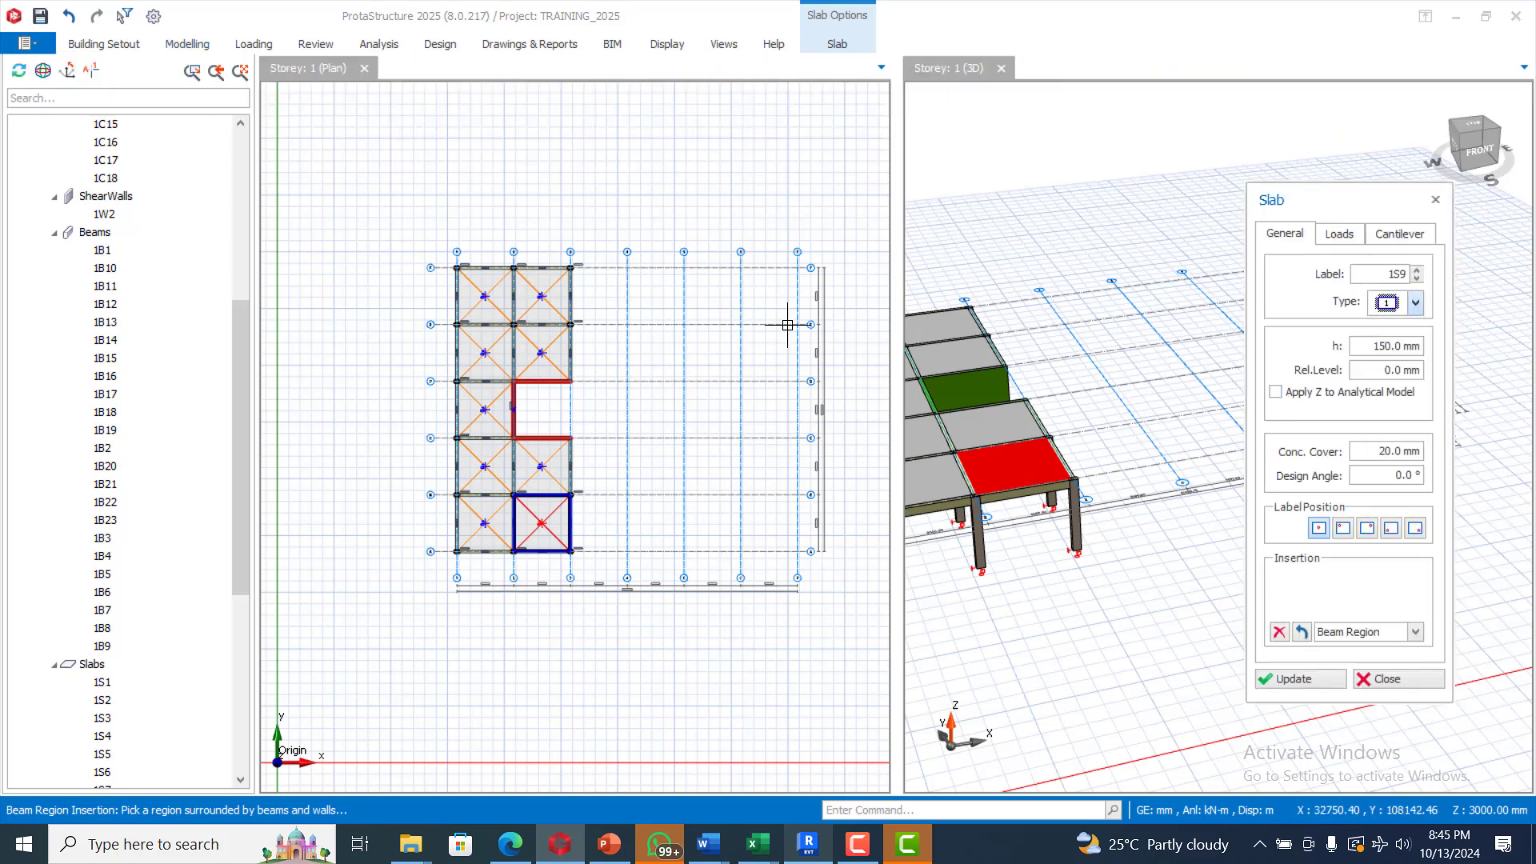
scroll(456, 268, "up", 5)
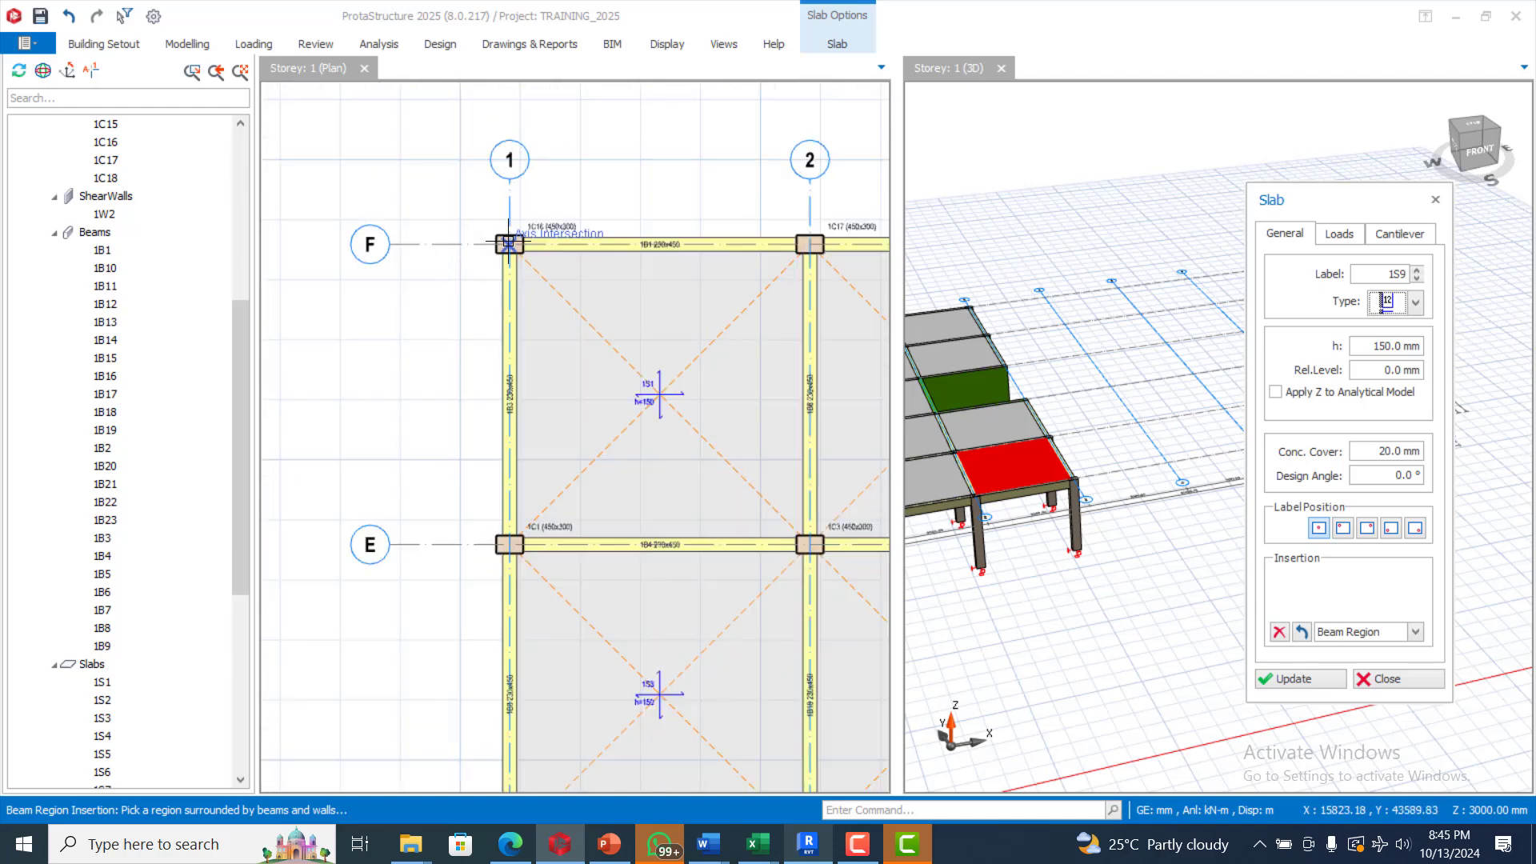
scroll(532, 326, "down", 5)
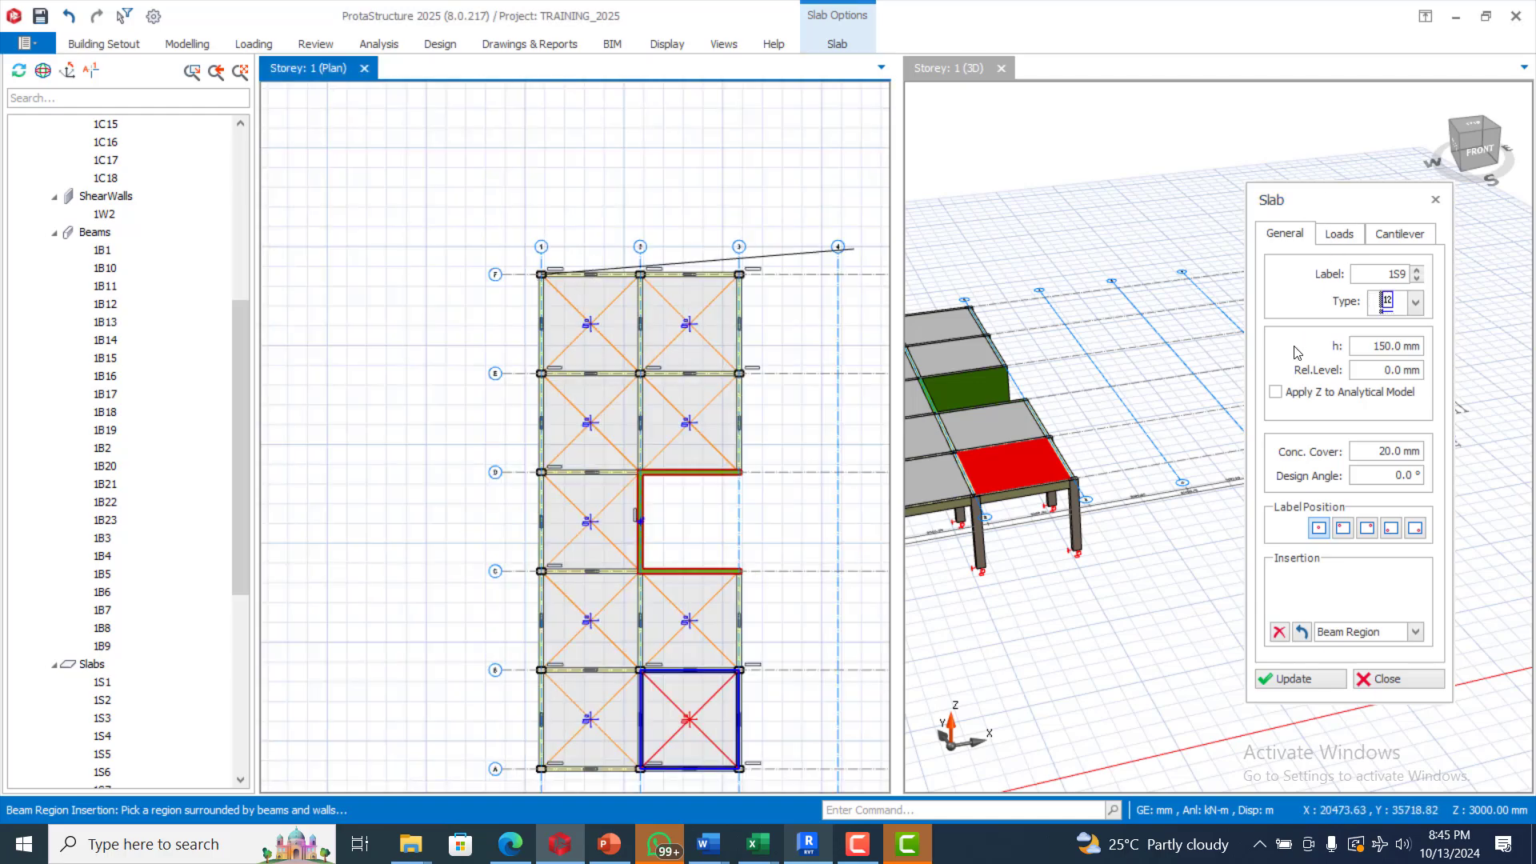
Step: Enter 10 as the cantilever length, then review the slab's Loads and General settings
left_click(1398, 236)
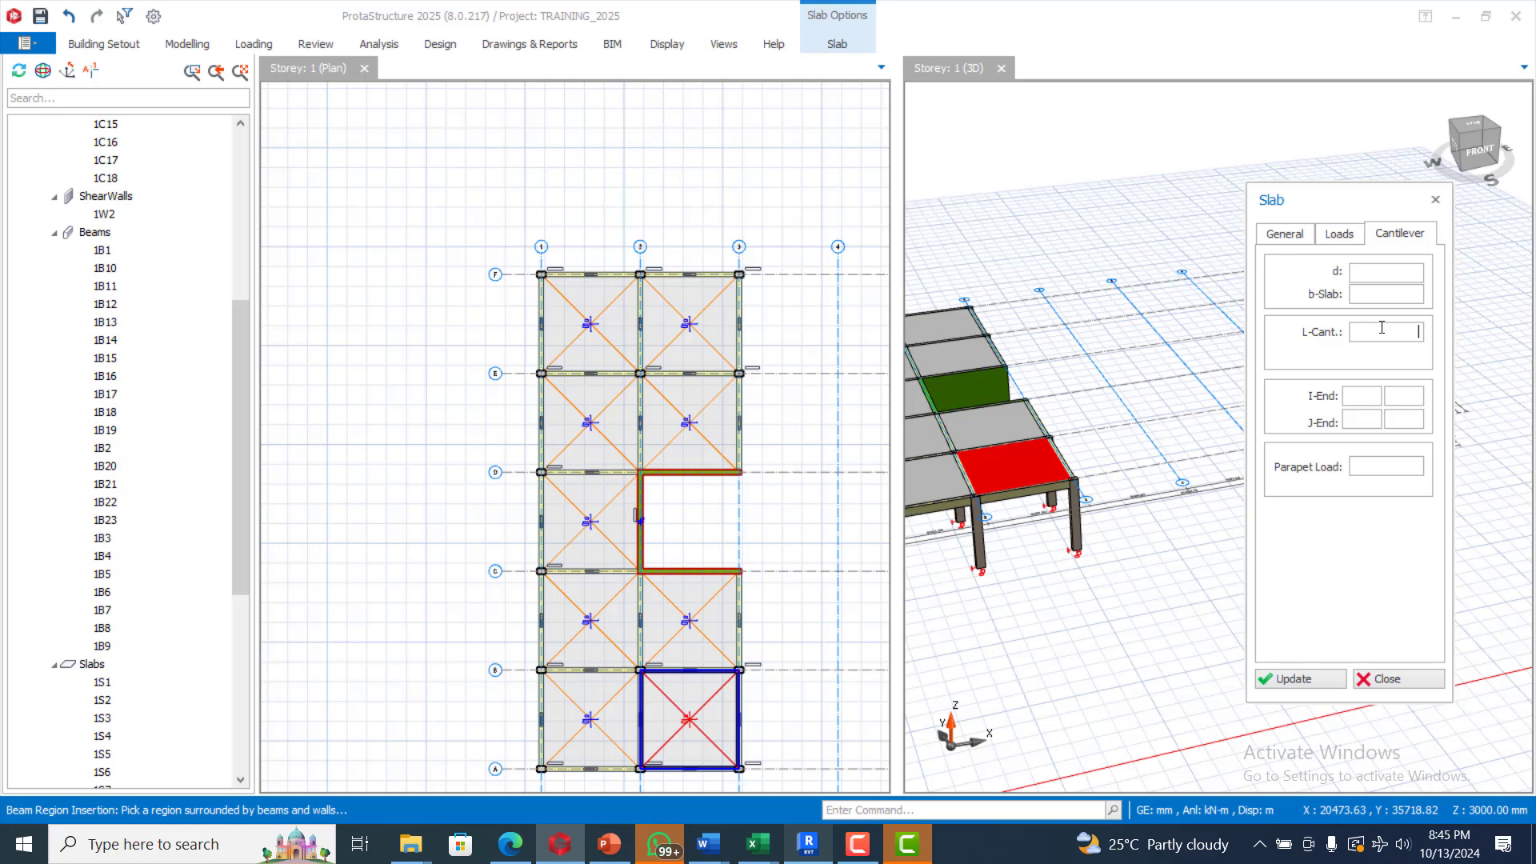
type("1000.0")
left_click(1286, 235)
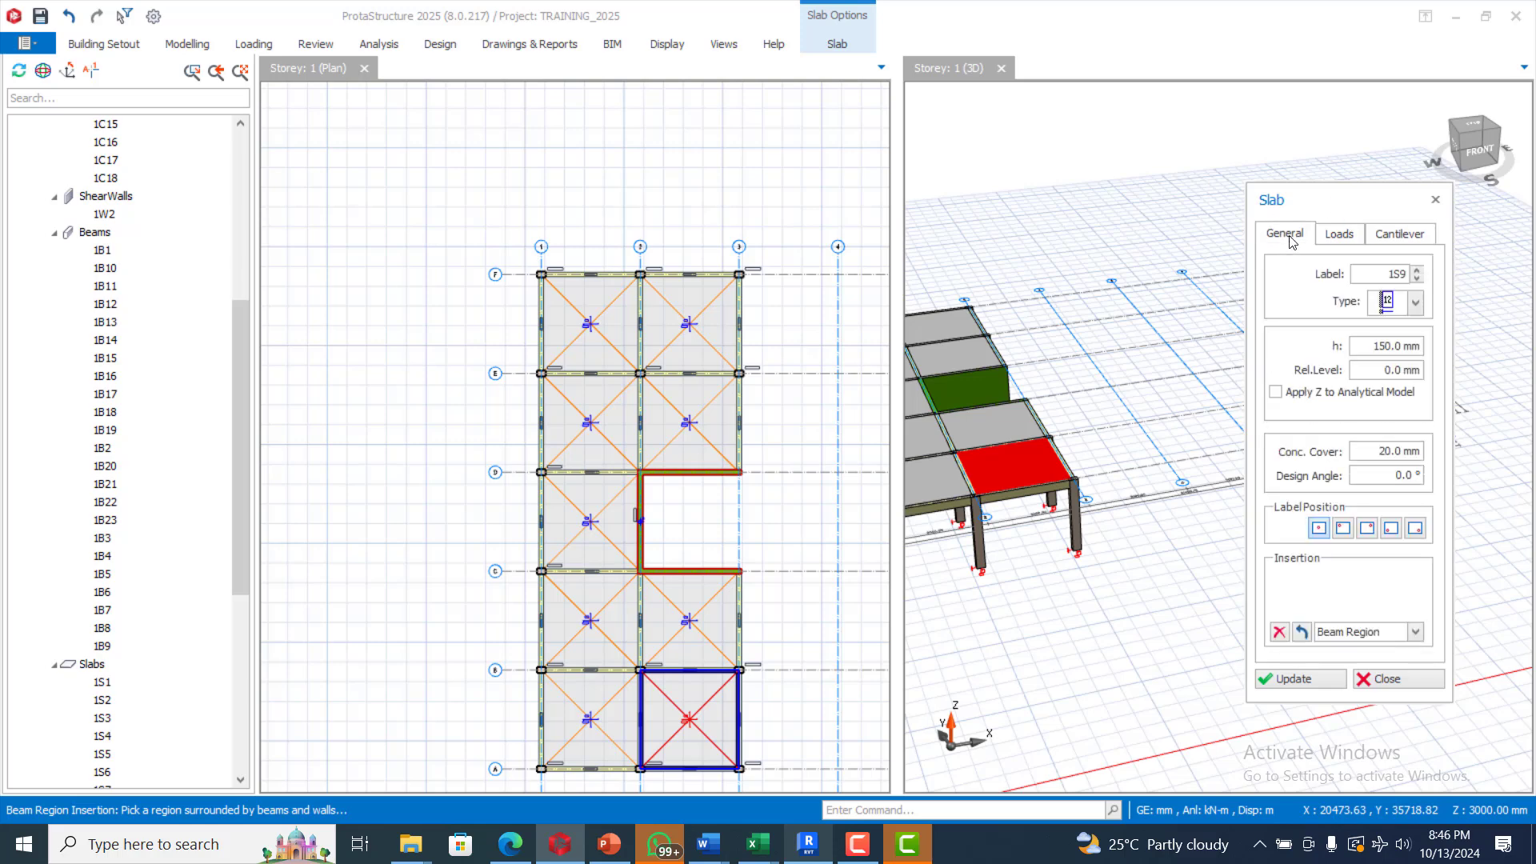
left_click(1341, 234)
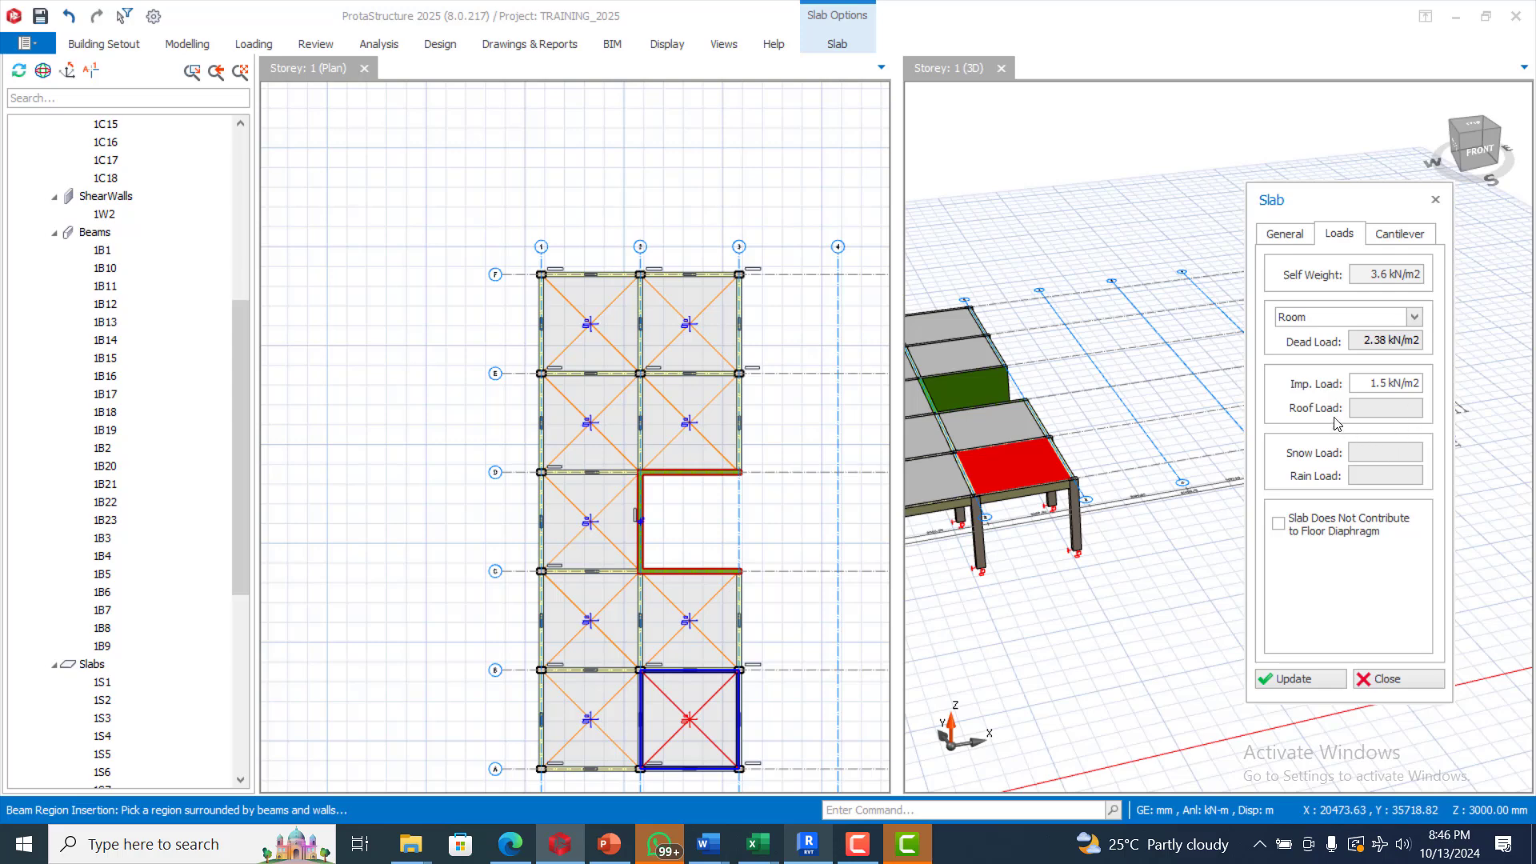
left_click(1295, 240)
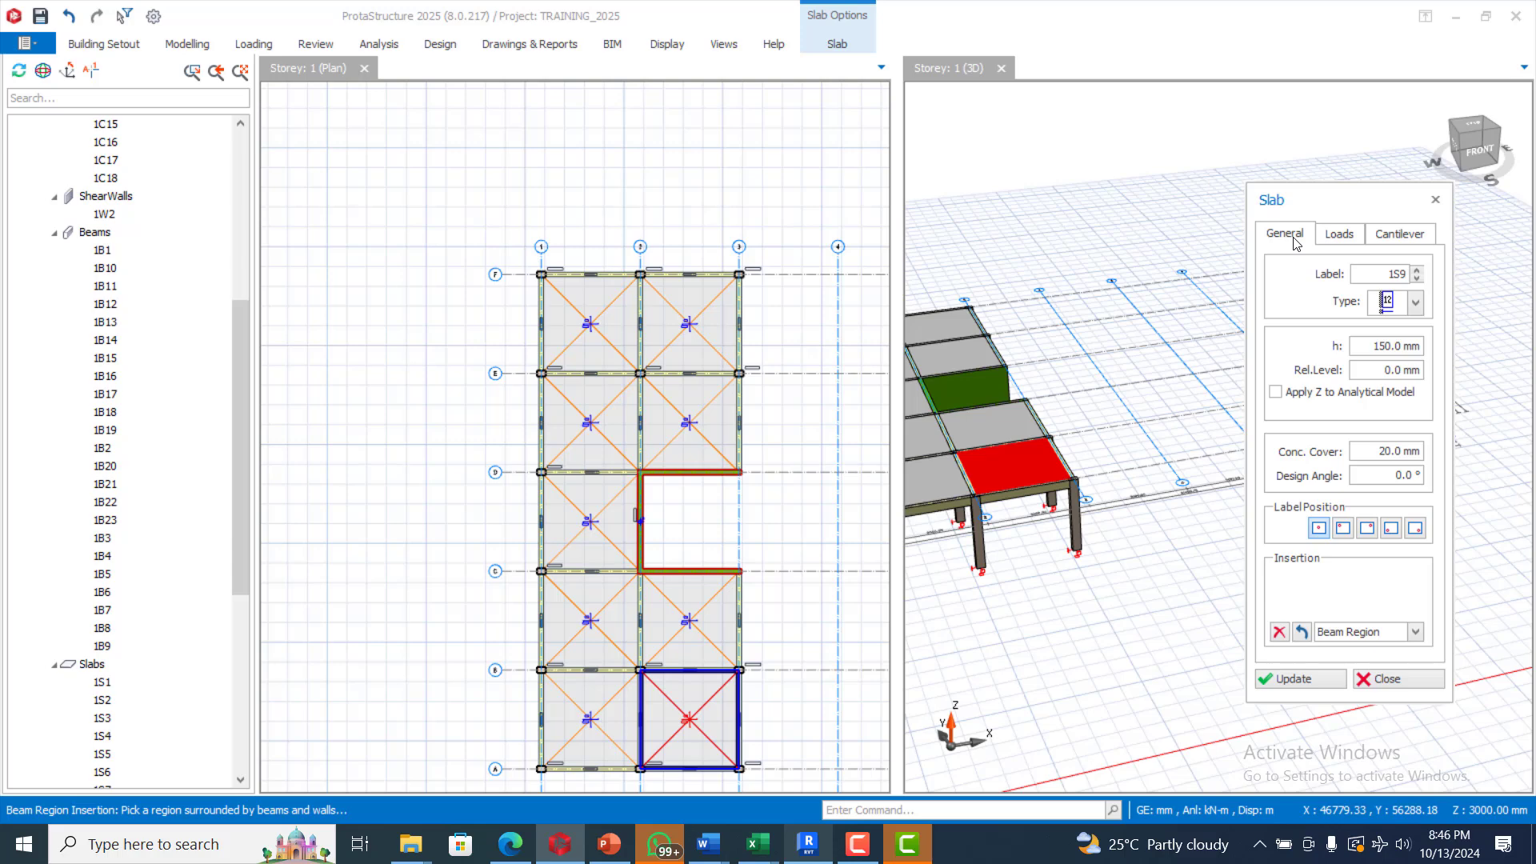
scroll(544, 276, "up", 4)
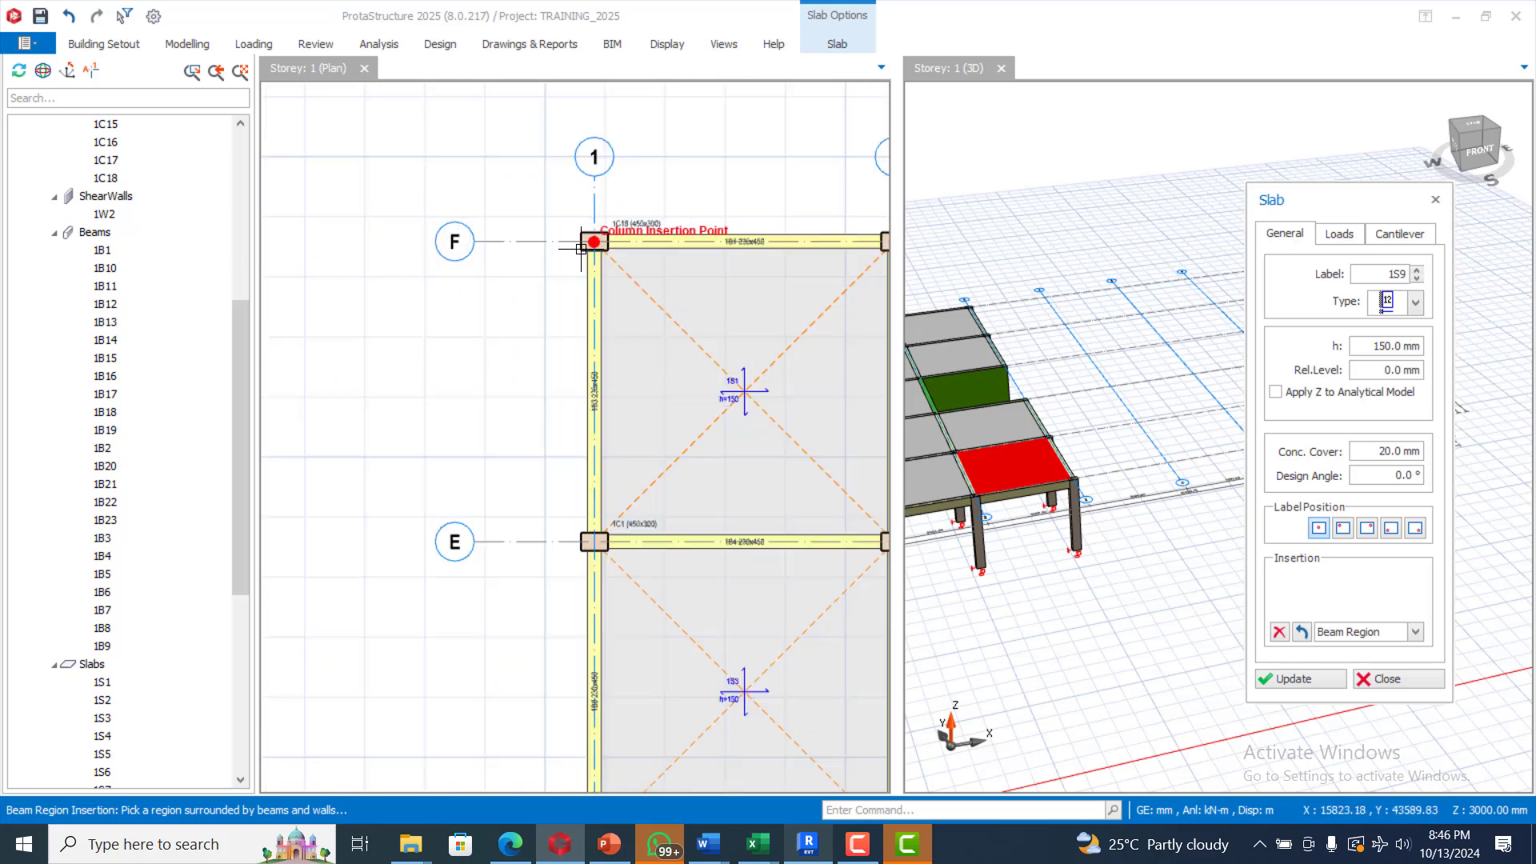
Step: Set the cantilever slab's imposed load to 1.50 A) Balconies
scroll(582, 249, "up", 1)
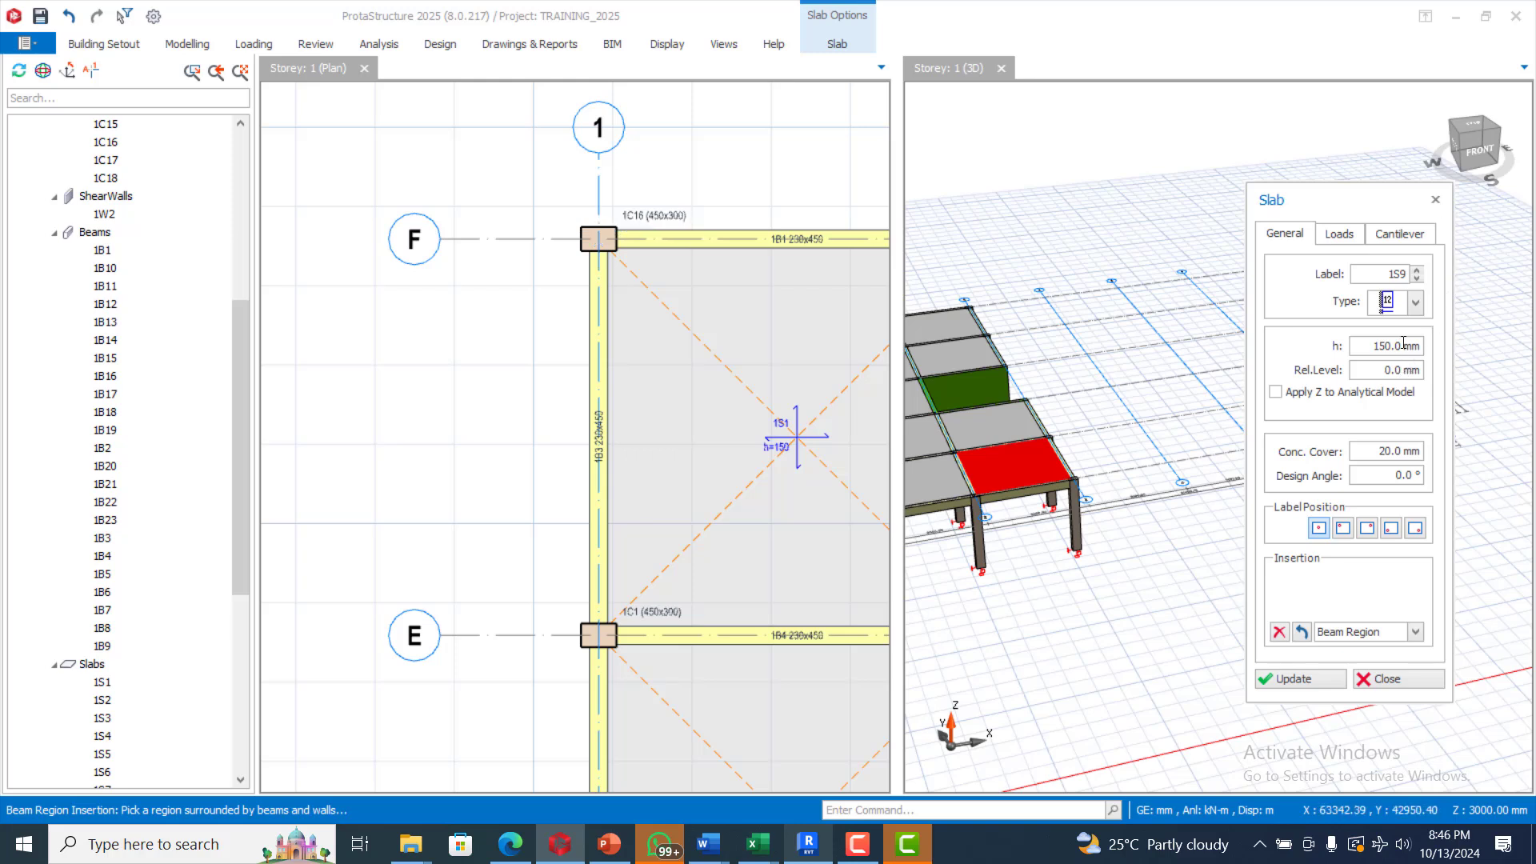
left_click(1394, 236)
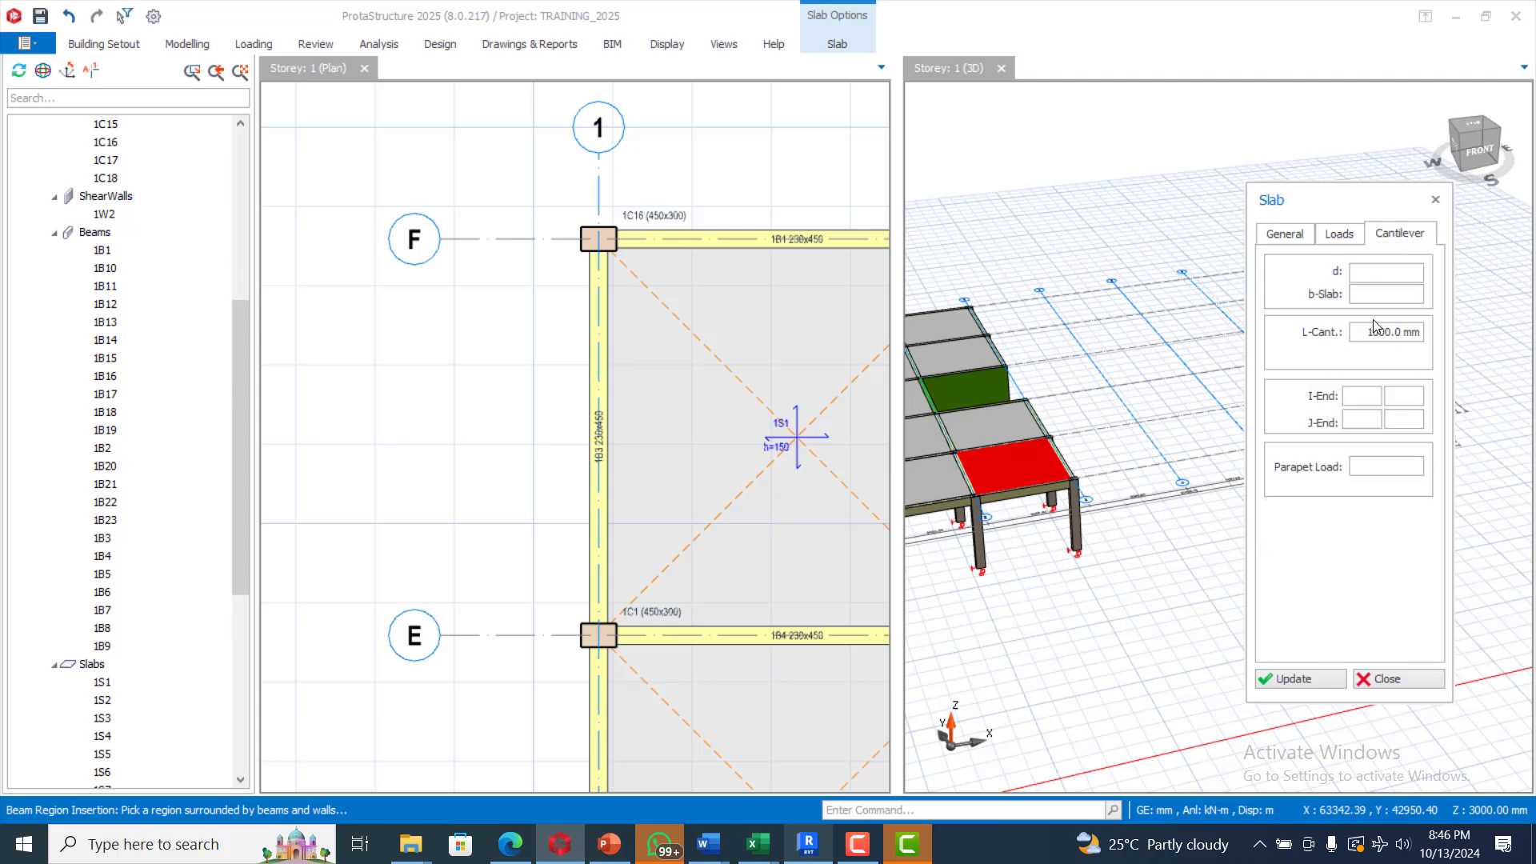
left_click(1346, 240)
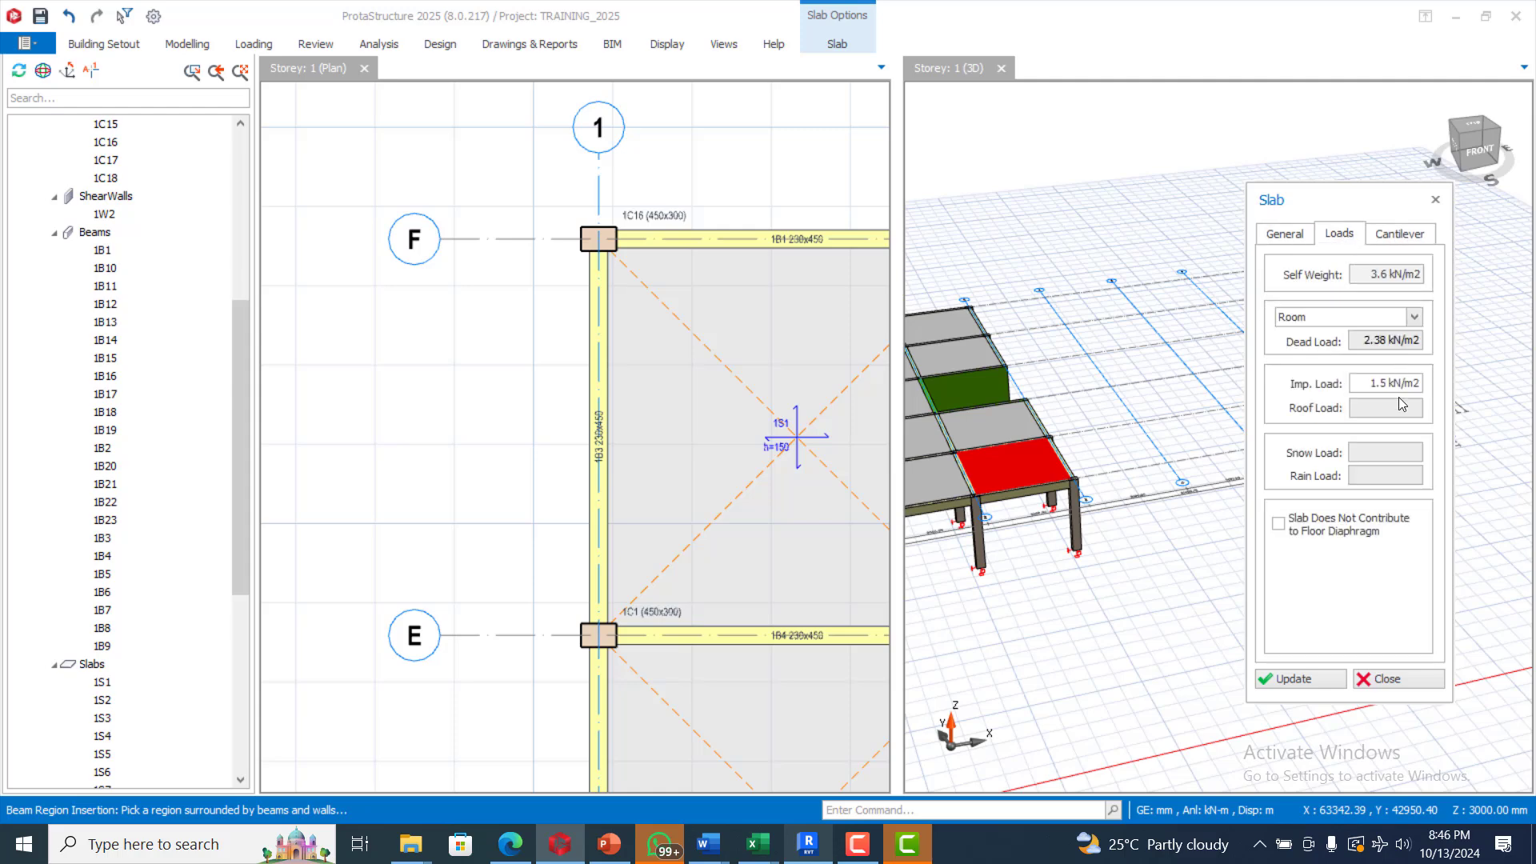
left_click(1406, 385)
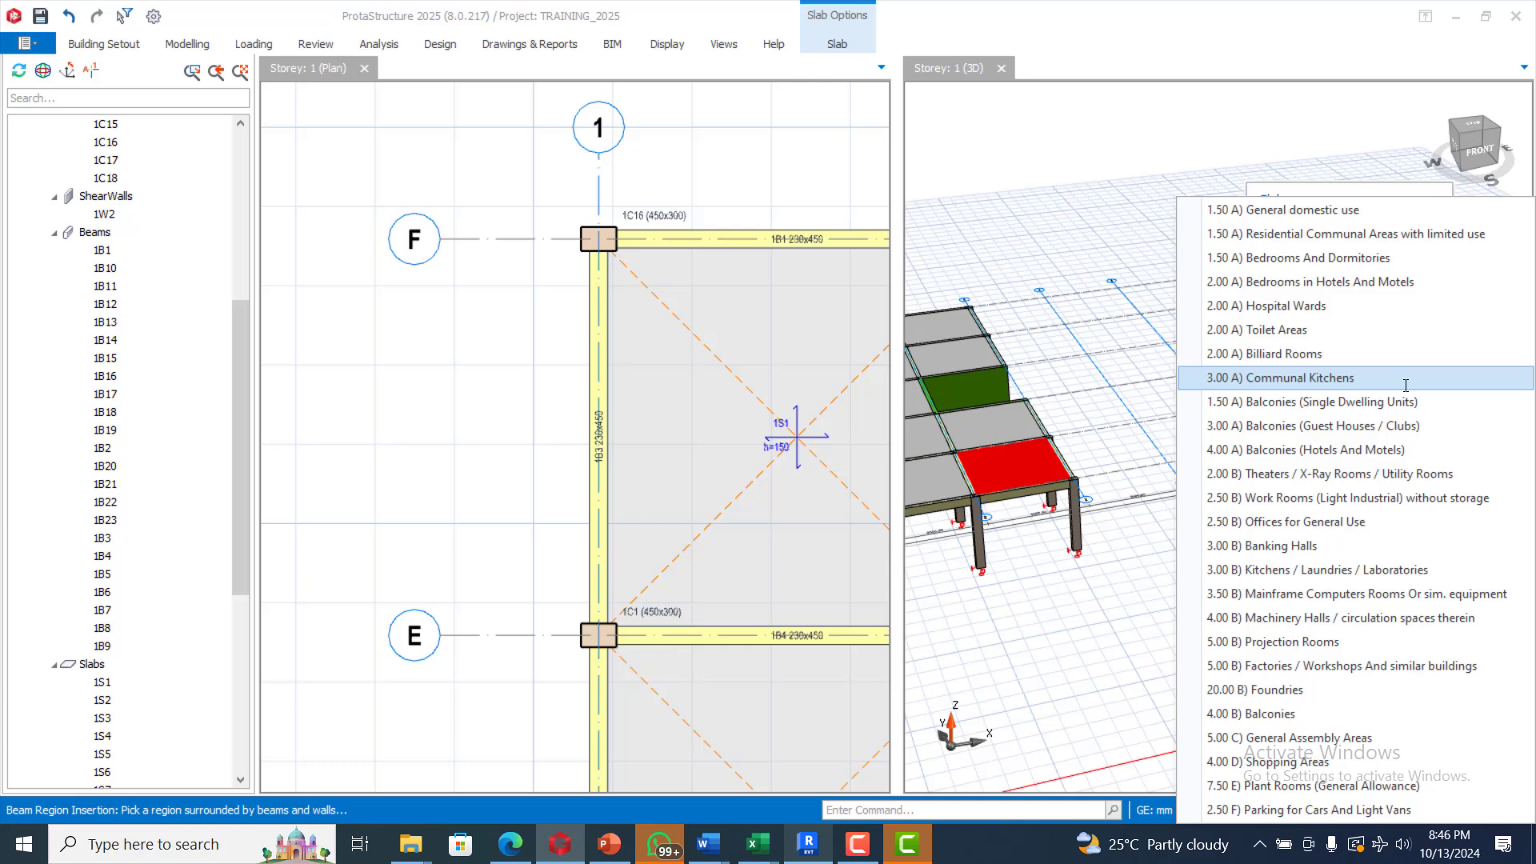
left_click(1299, 405)
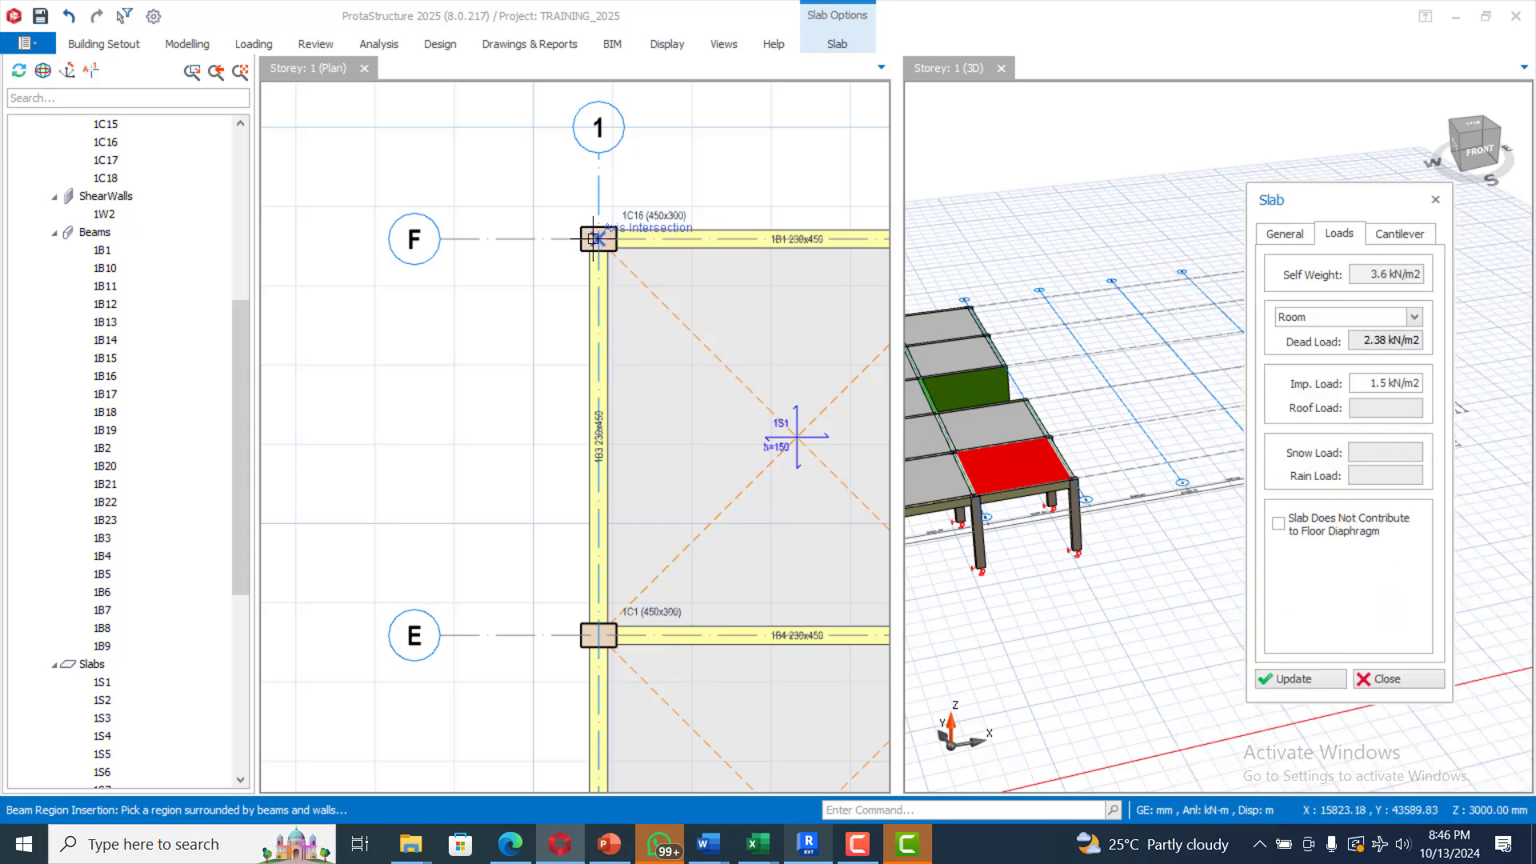
scroll(688, 192, "down", 6)
scroll(689, 544, "up", 2)
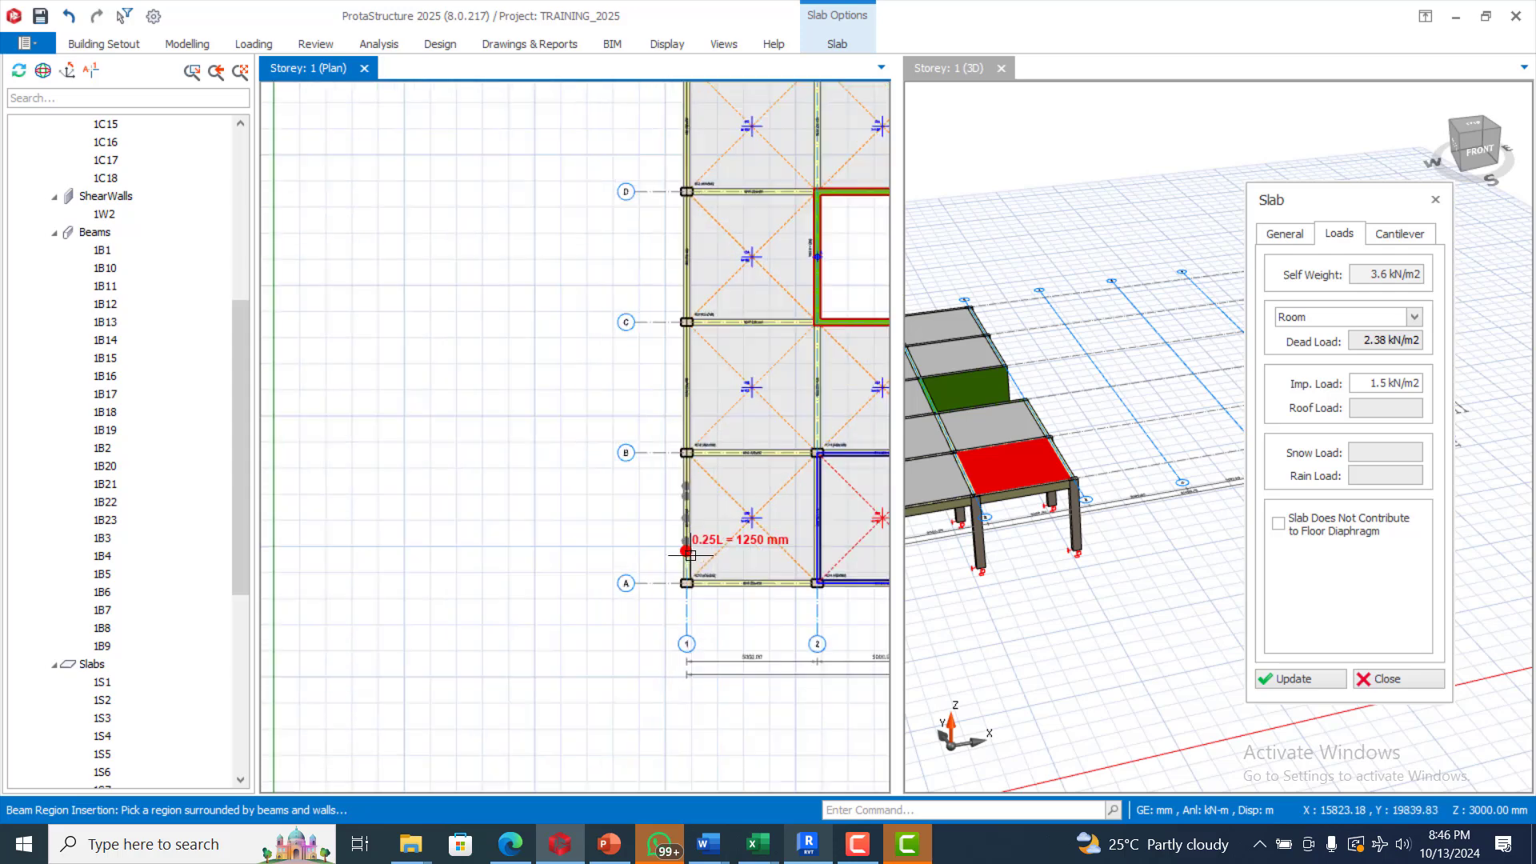
scroll(680, 594, "up", 2)
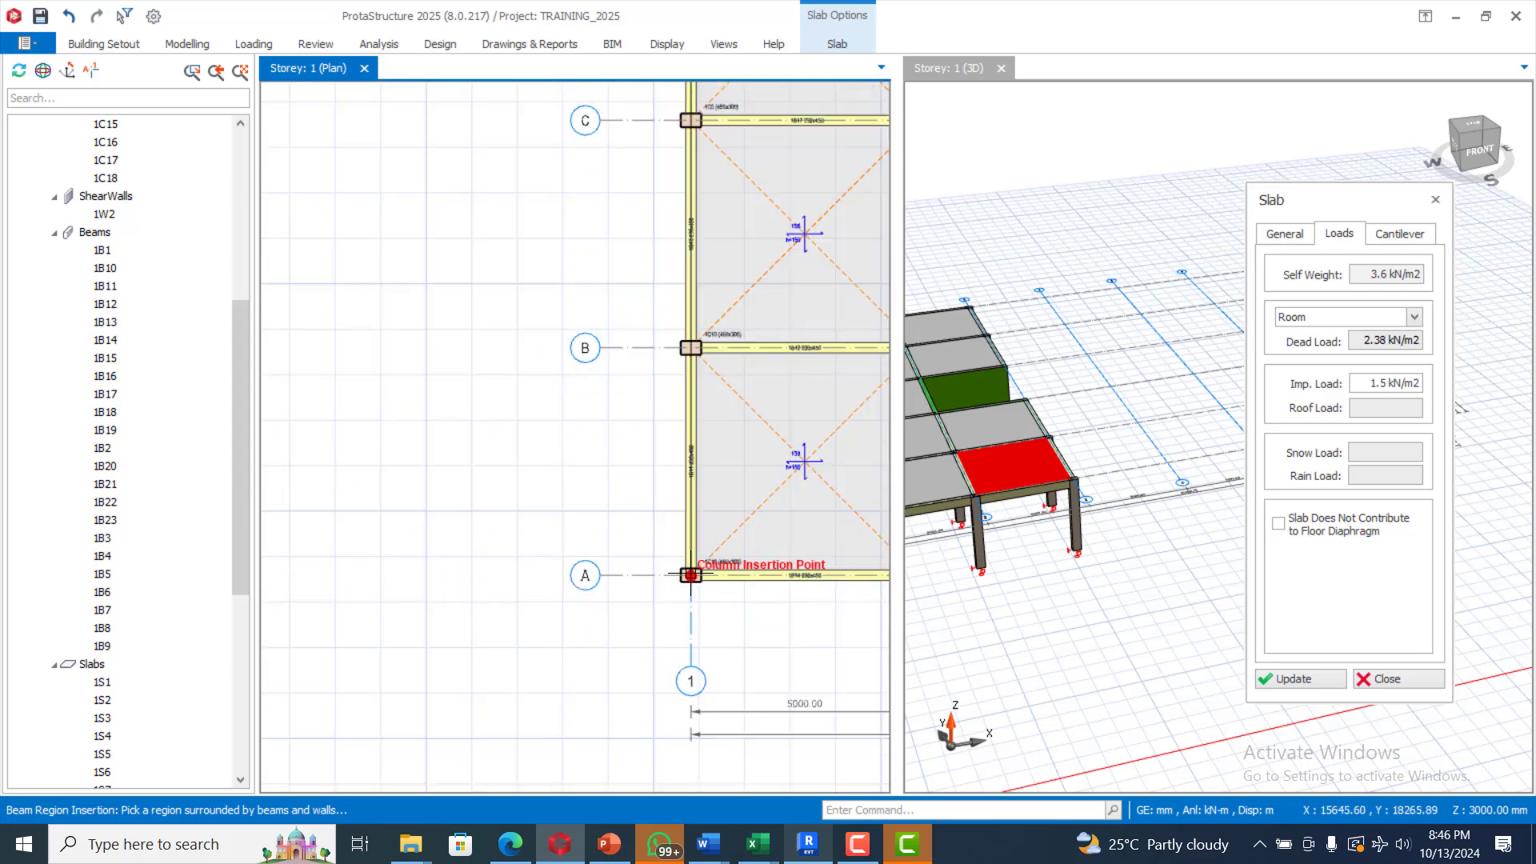
Step: Place the cantilever slab outward from the A-1 edge left of grid line 1, then end insertion
left_click(691, 573)
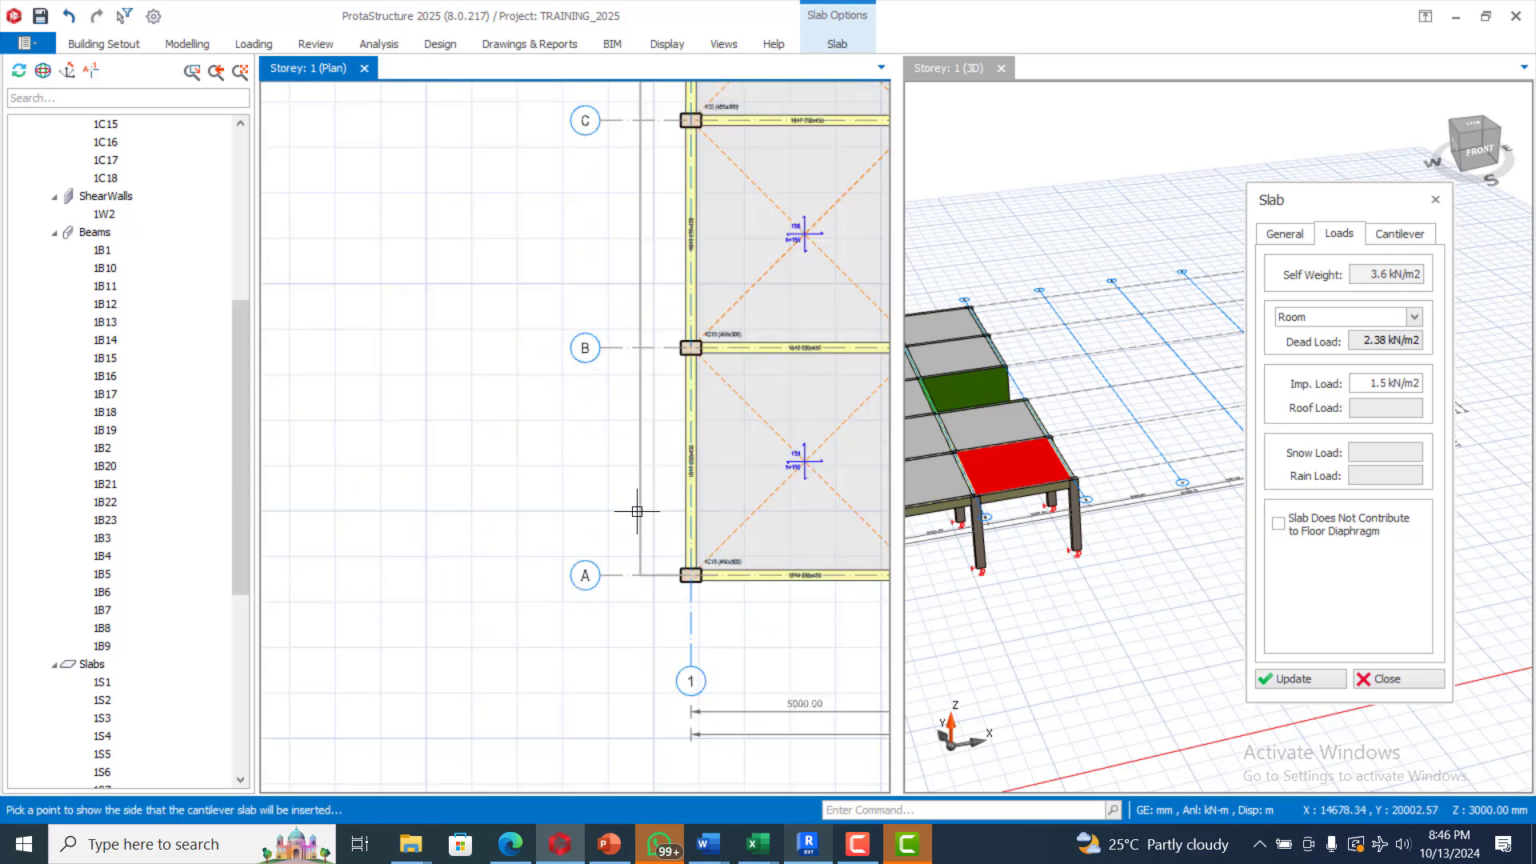
left_click(611, 399)
scroll(584, 448, "down", 6)
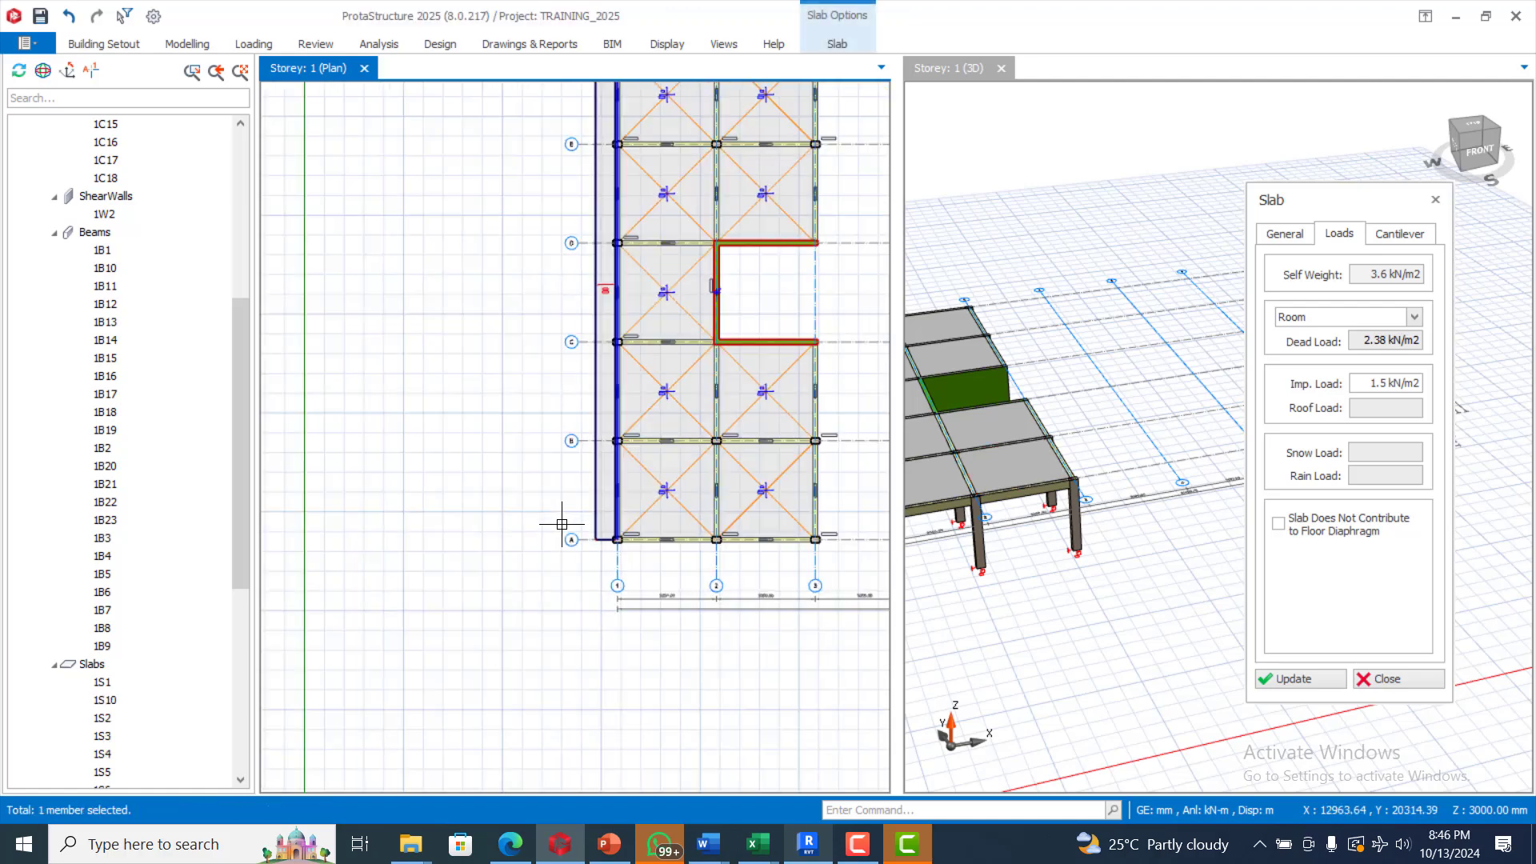
scroll(1235, 426, "down", 2)
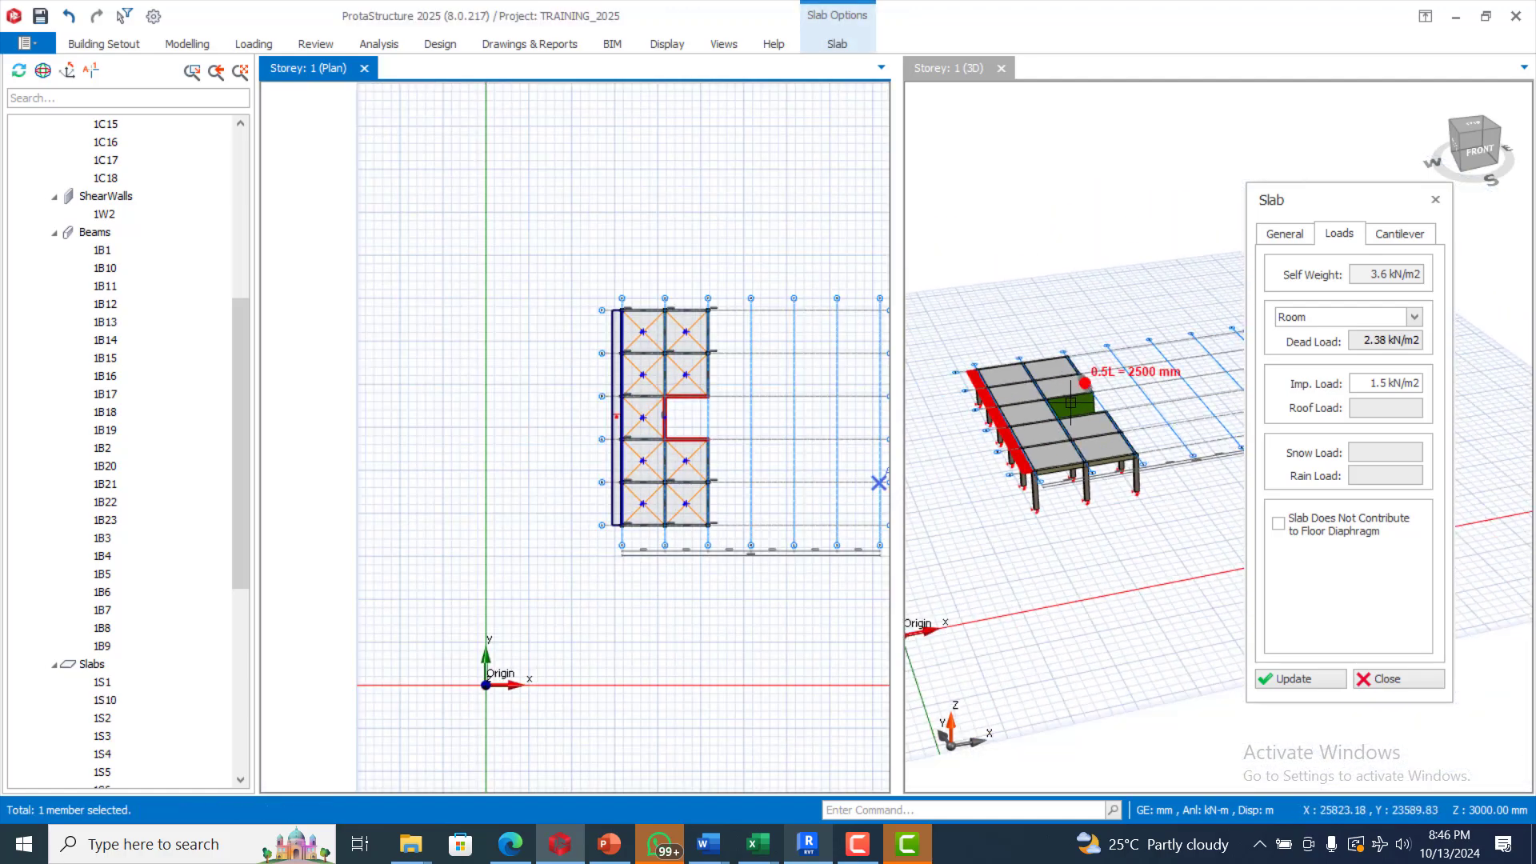
key("Escape")
scroll(1194, 490, "up", 2)
scroll(1004, 500, "up", 1)
key("Escape")
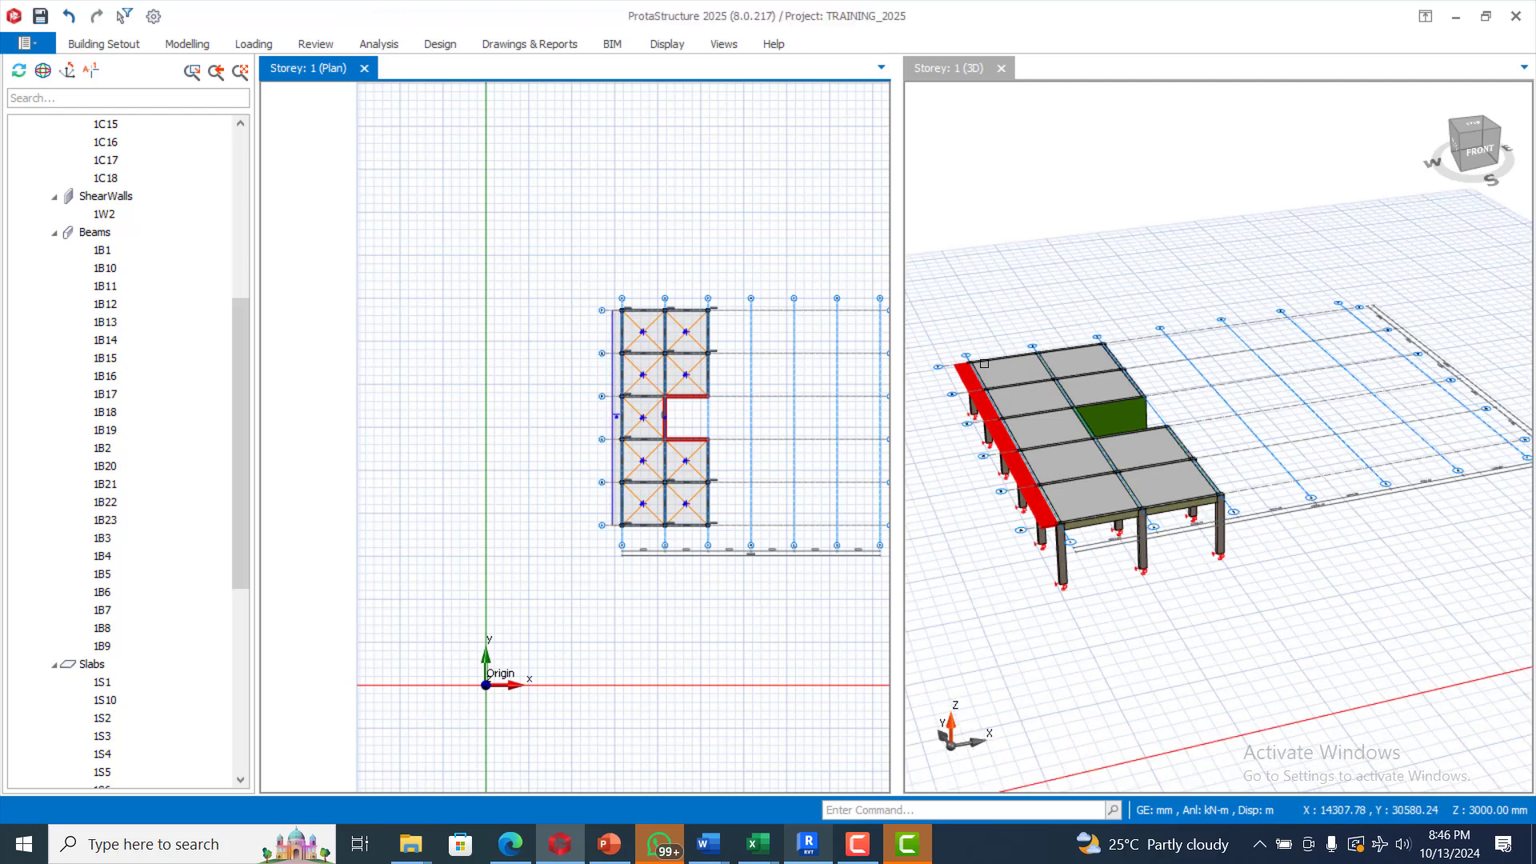
left_click(968, 299)
scroll(1013, 481, "up", 2)
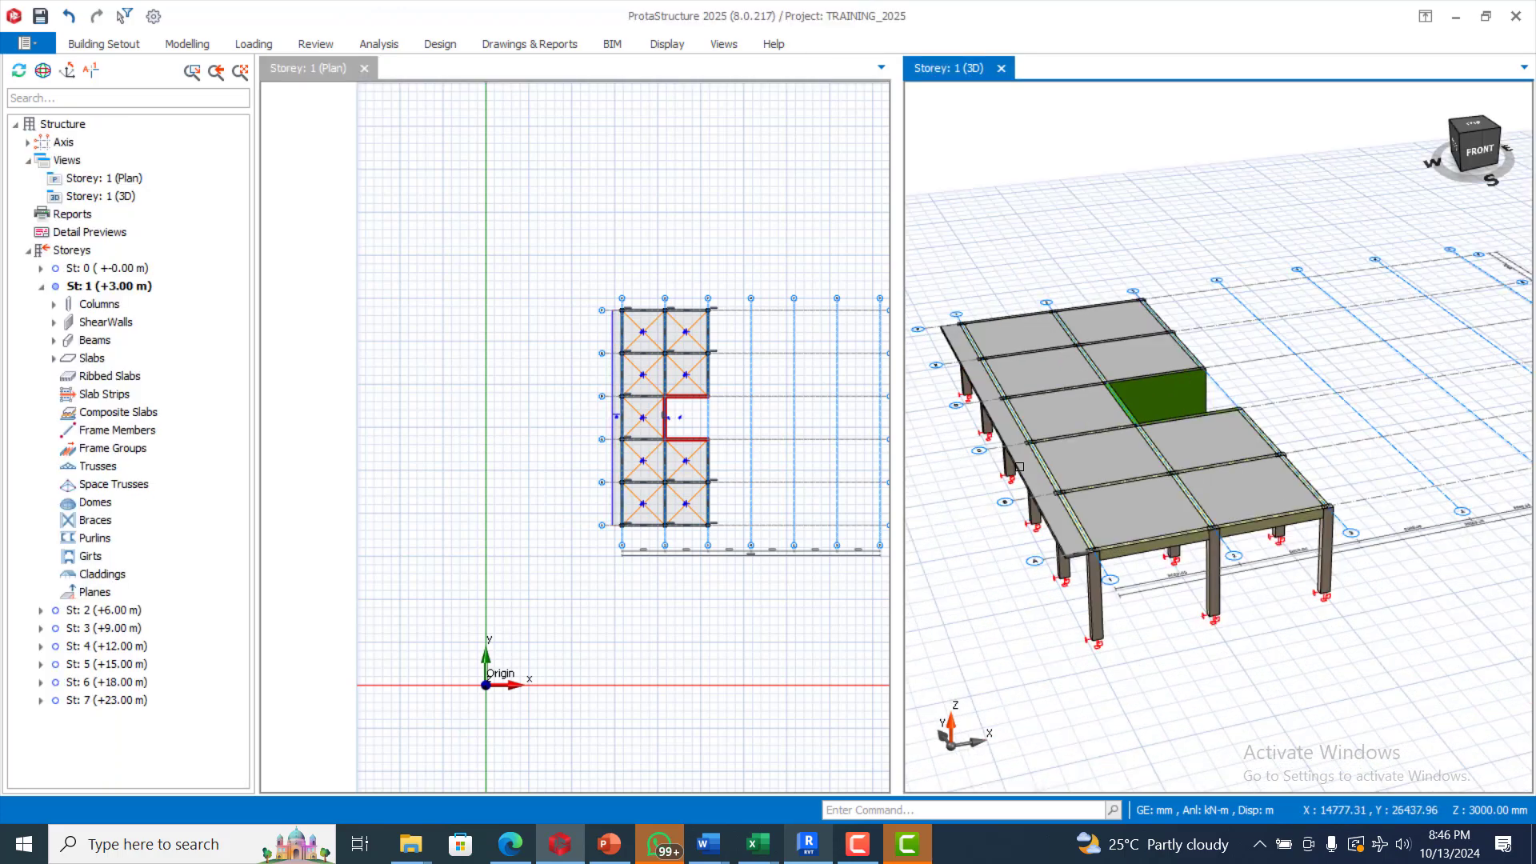
scroll(665, 352, "up", 2)
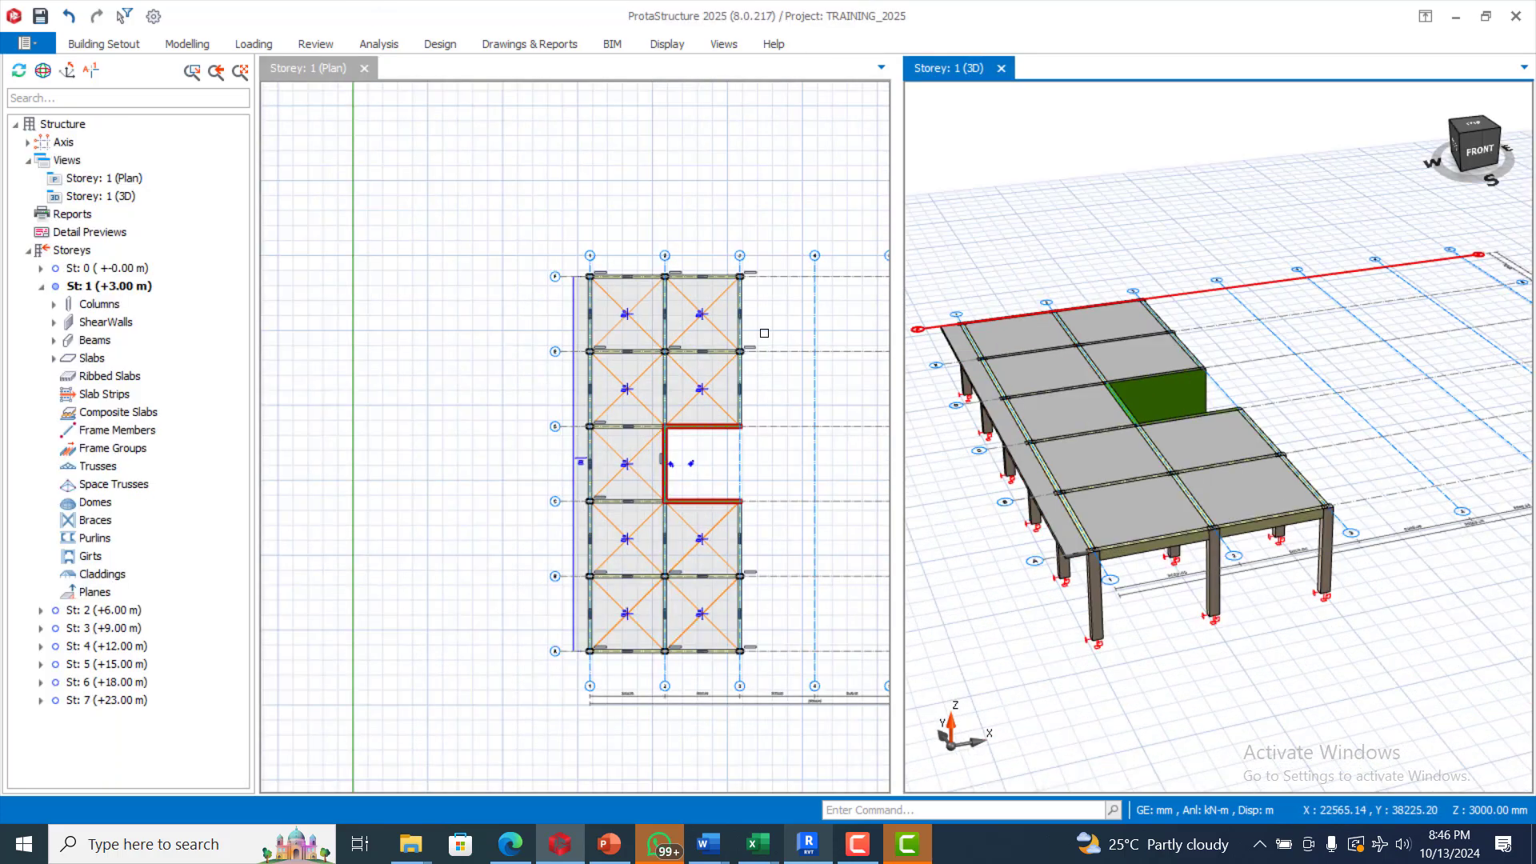
scroll(741, 401, "up", 1)
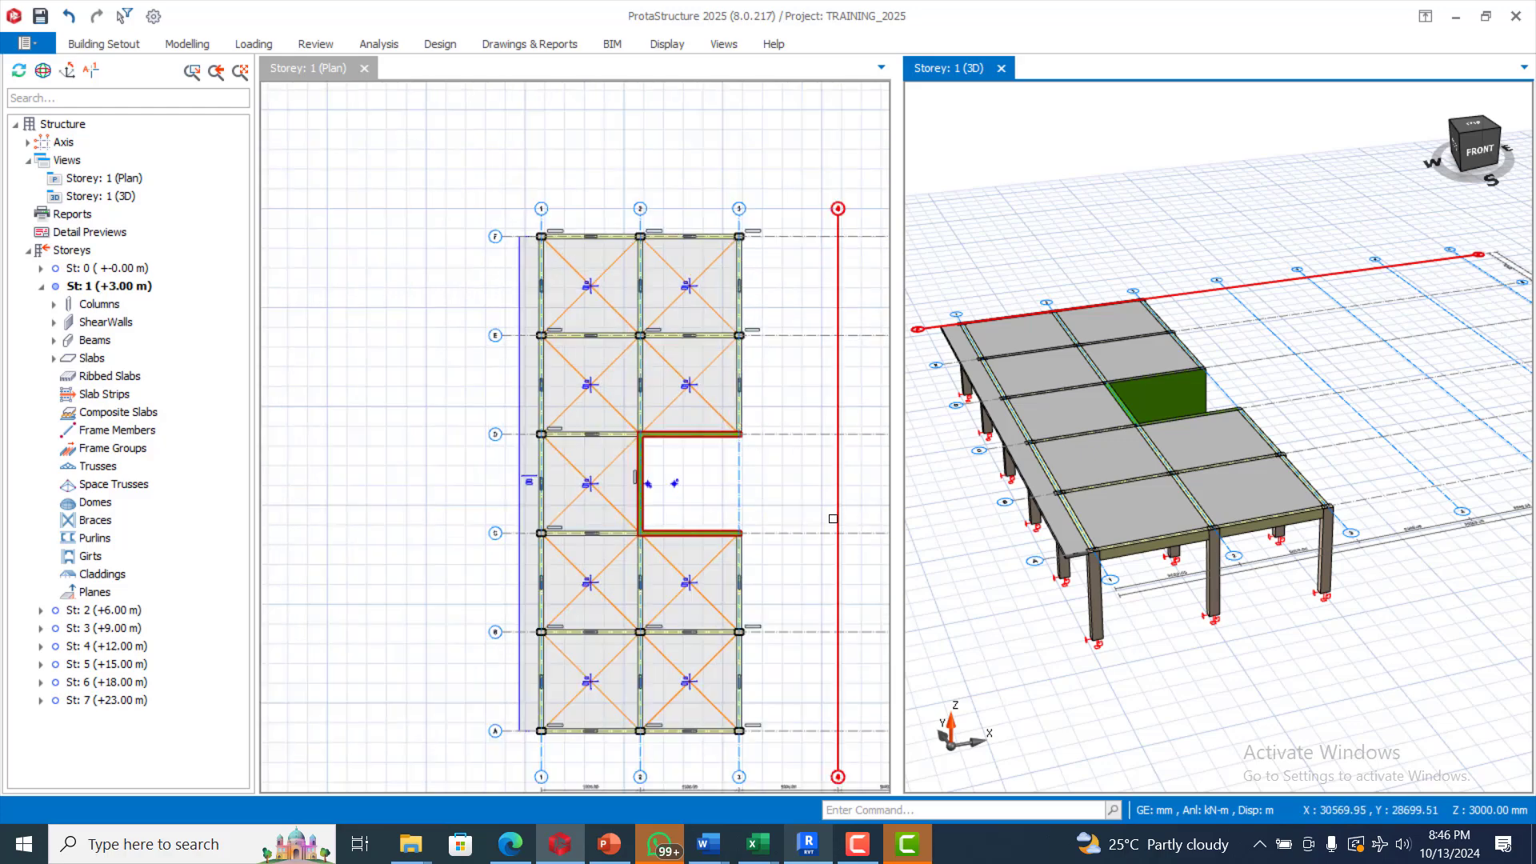
scroll(781, 414, "down", 2)
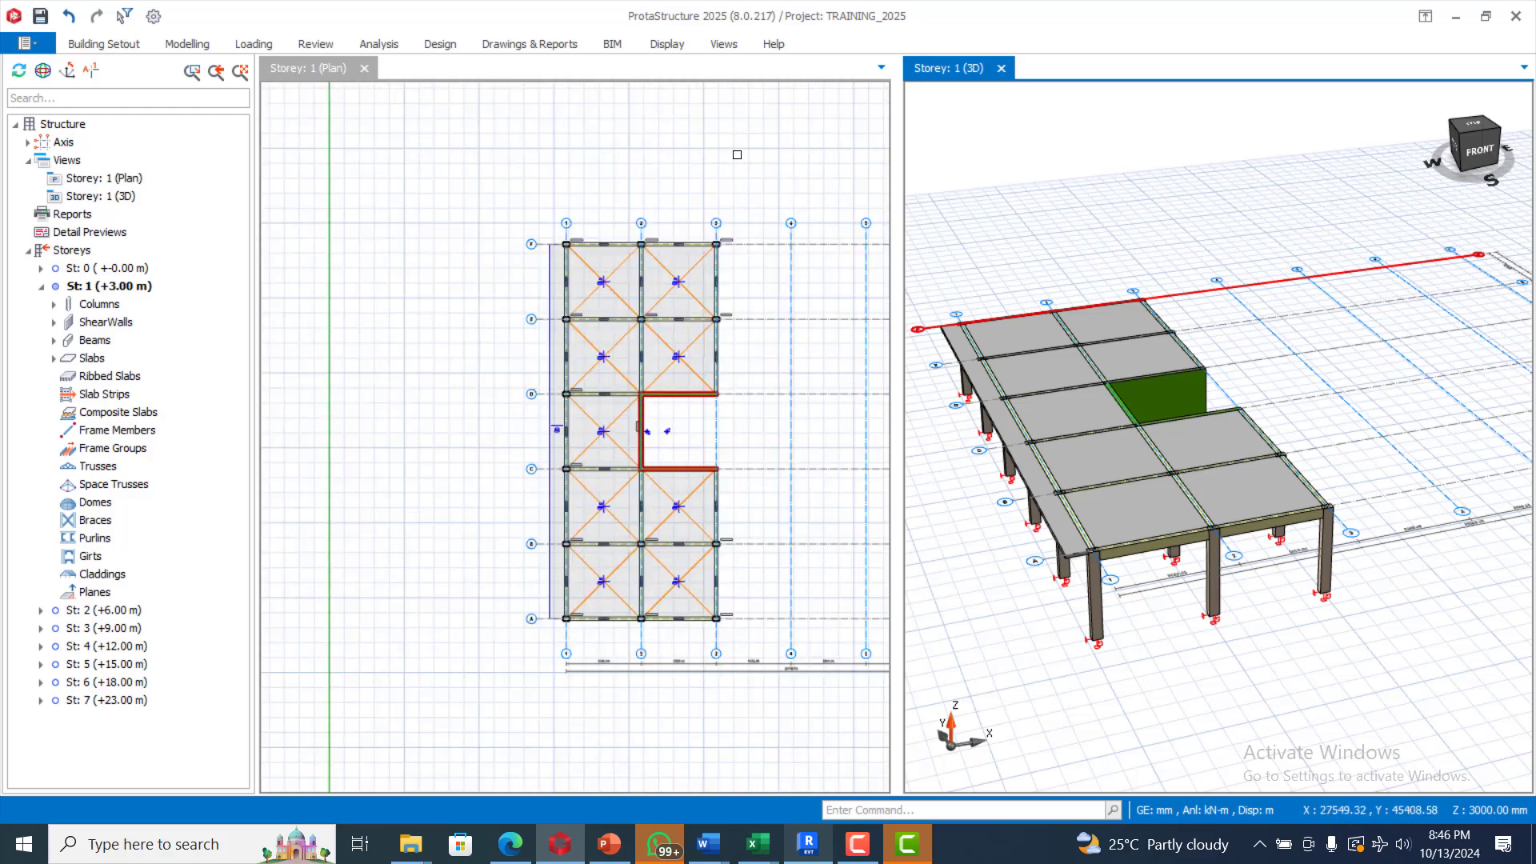
scroll(691, 393, "up", 2)
scroll(596, 271, "down", 5)
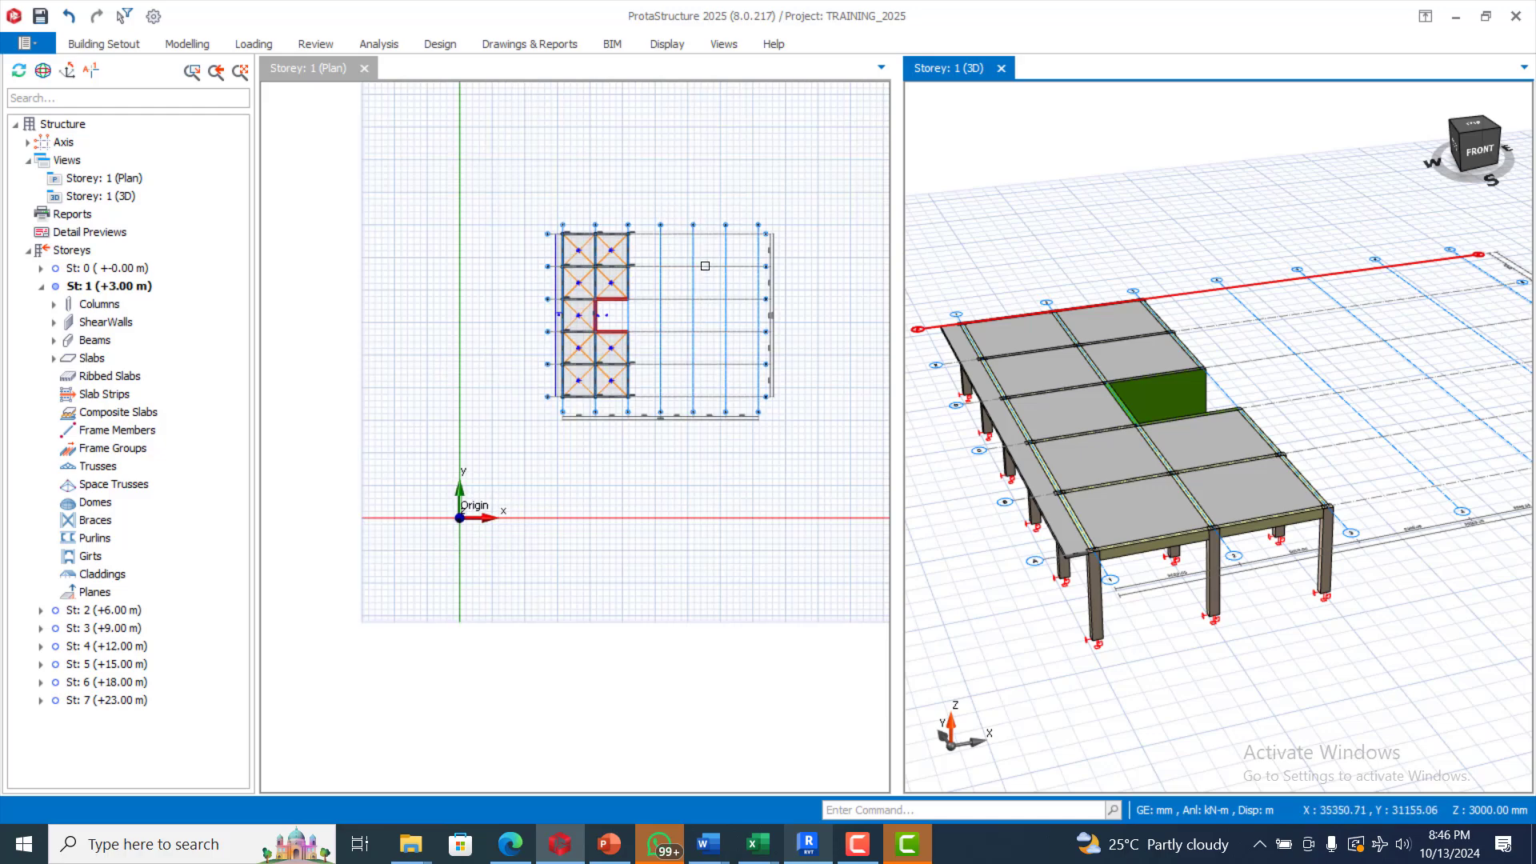
scroll(705, 265, "up", 5)
scroll(642, 227, "down", 3)
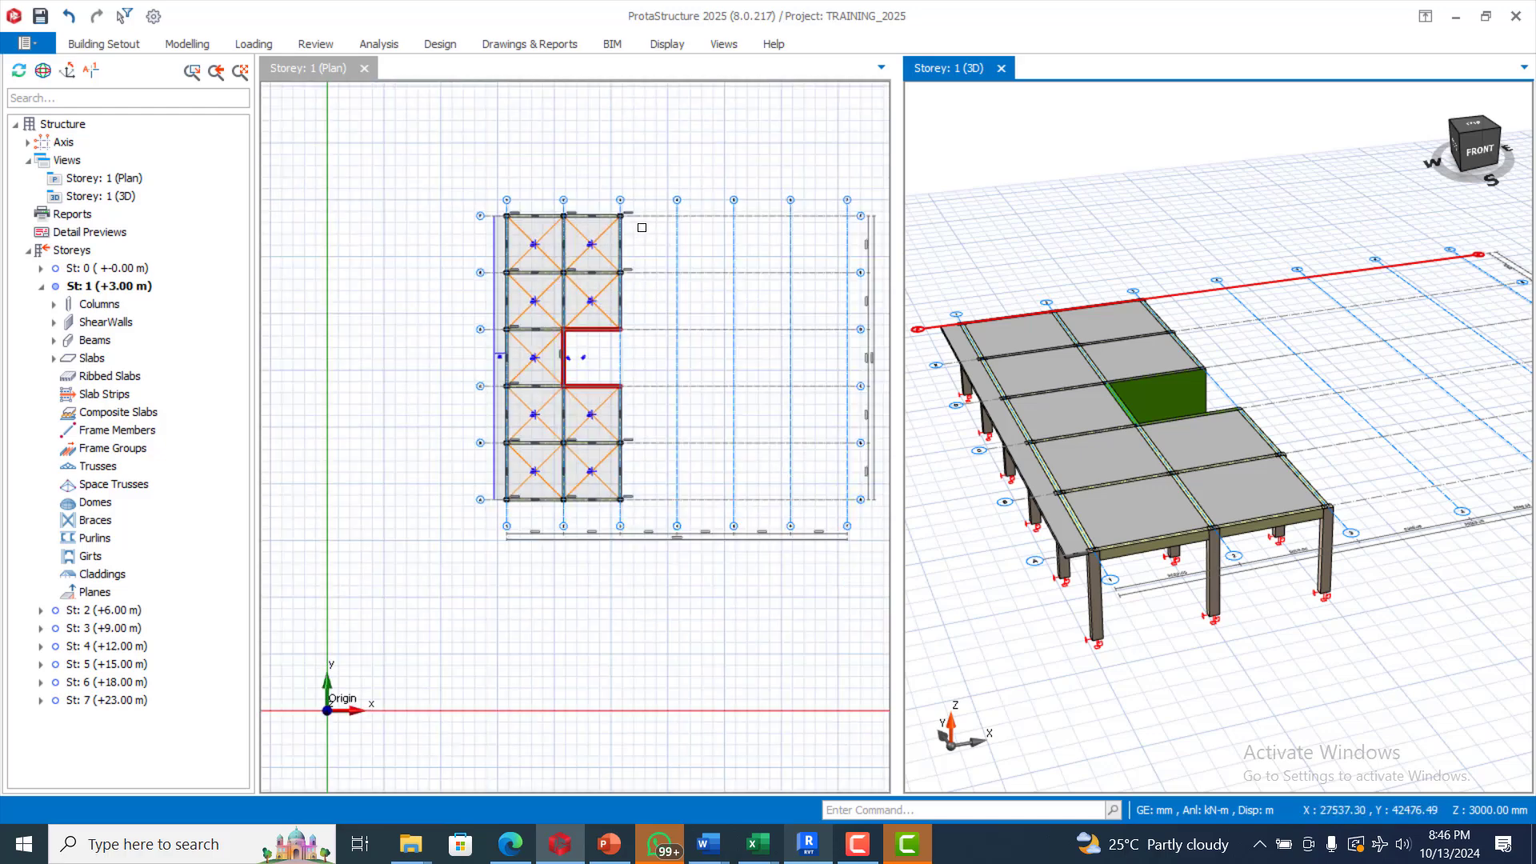
scroll(680, 258, "up", 2)
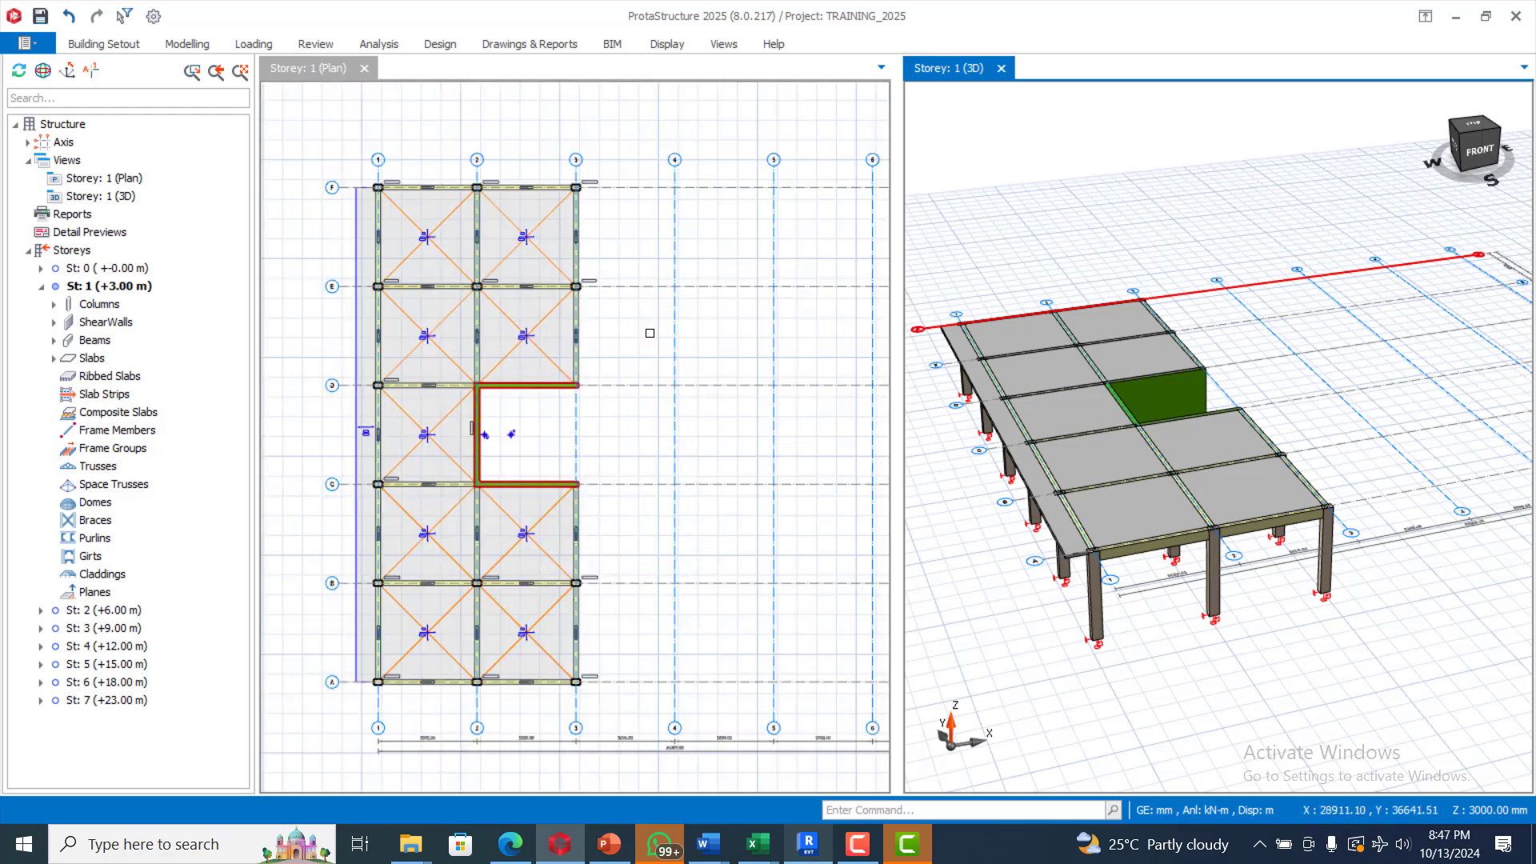
scroll(582, 262, "down", 1)
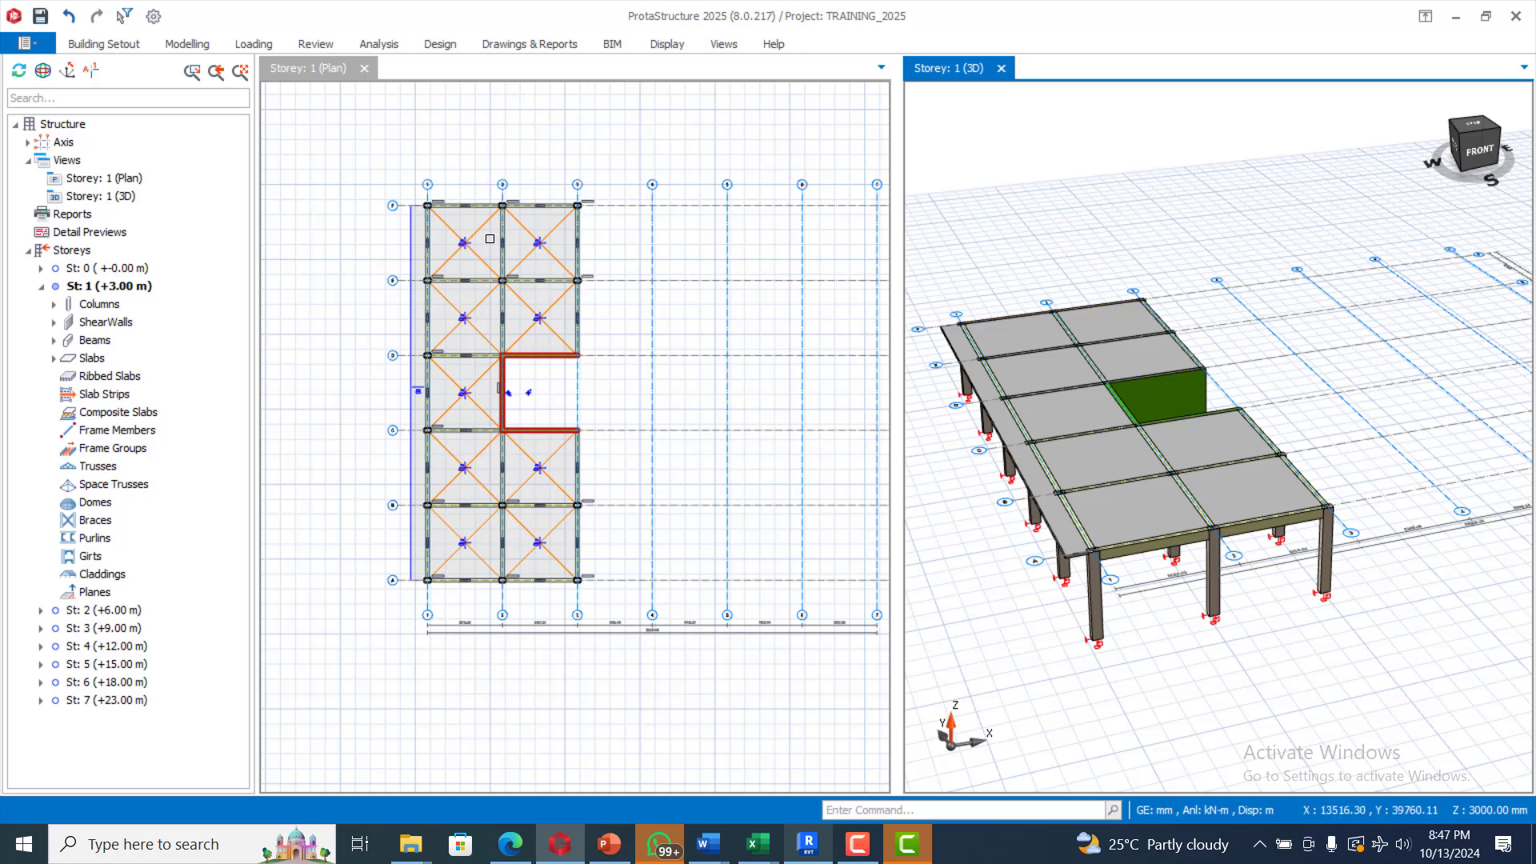
scroll(424, 204, "down", 1)
Step: Window-select all storey 1 members and generate them onto storeys 2–7, accepting the irreversible operation
left_click_drag(316, 174, 576, 507)
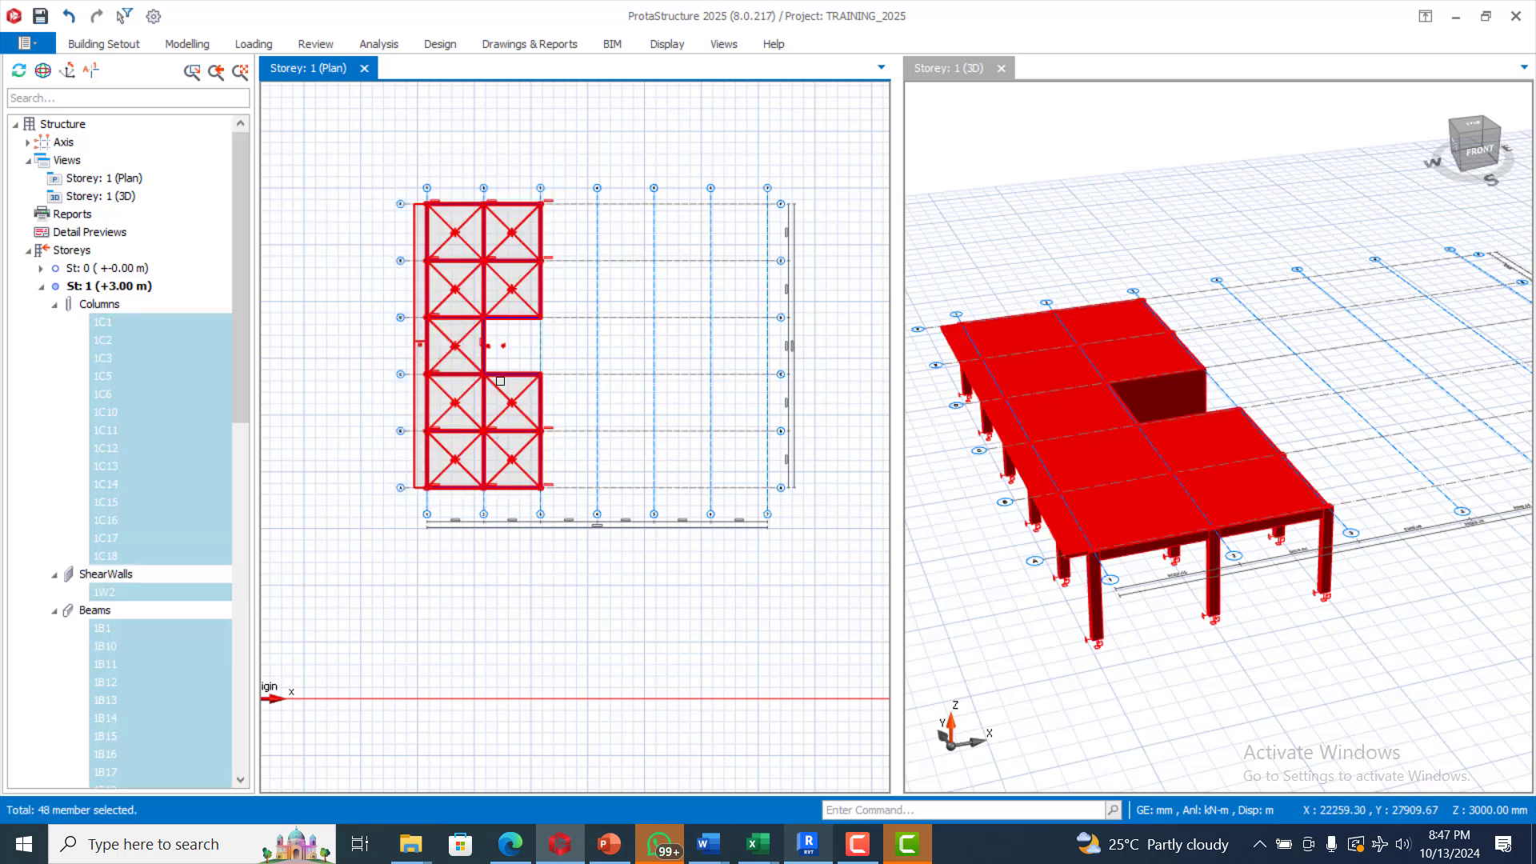
right_click(500, 381)
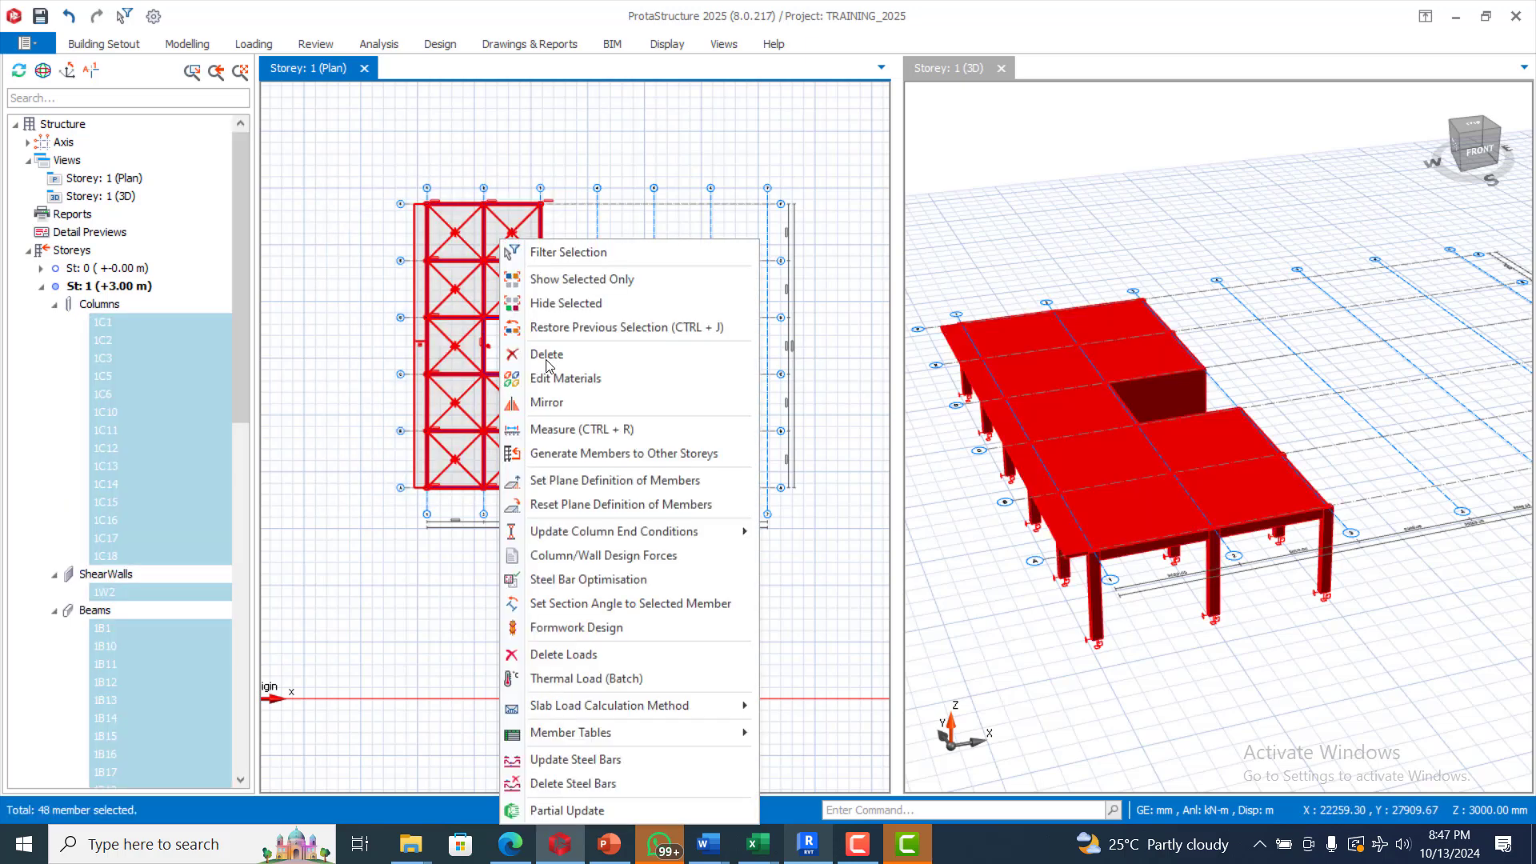
left_click(621, 455)
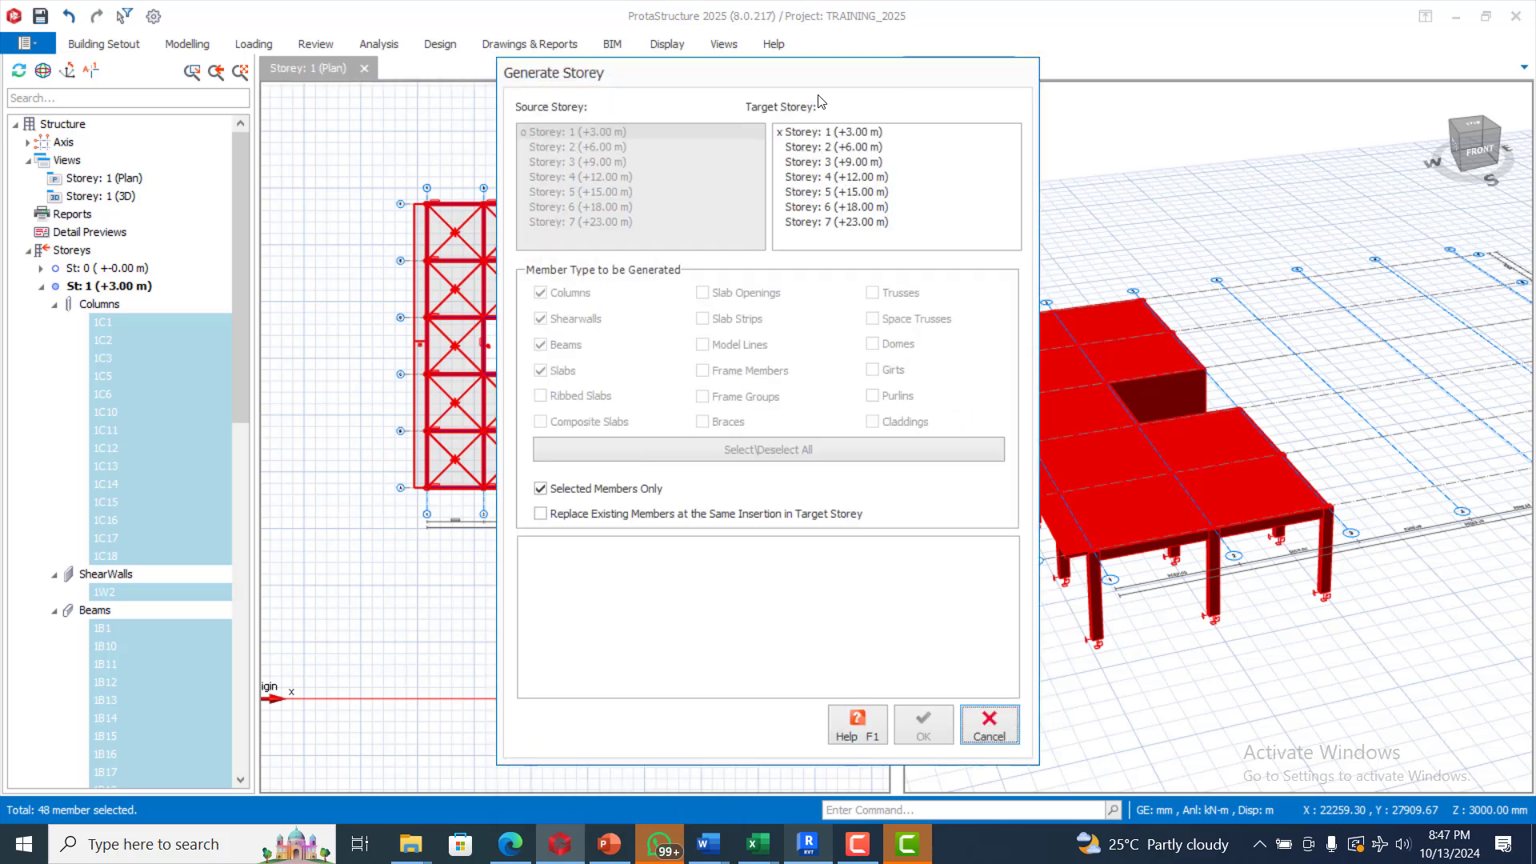
left_click(824, 152)
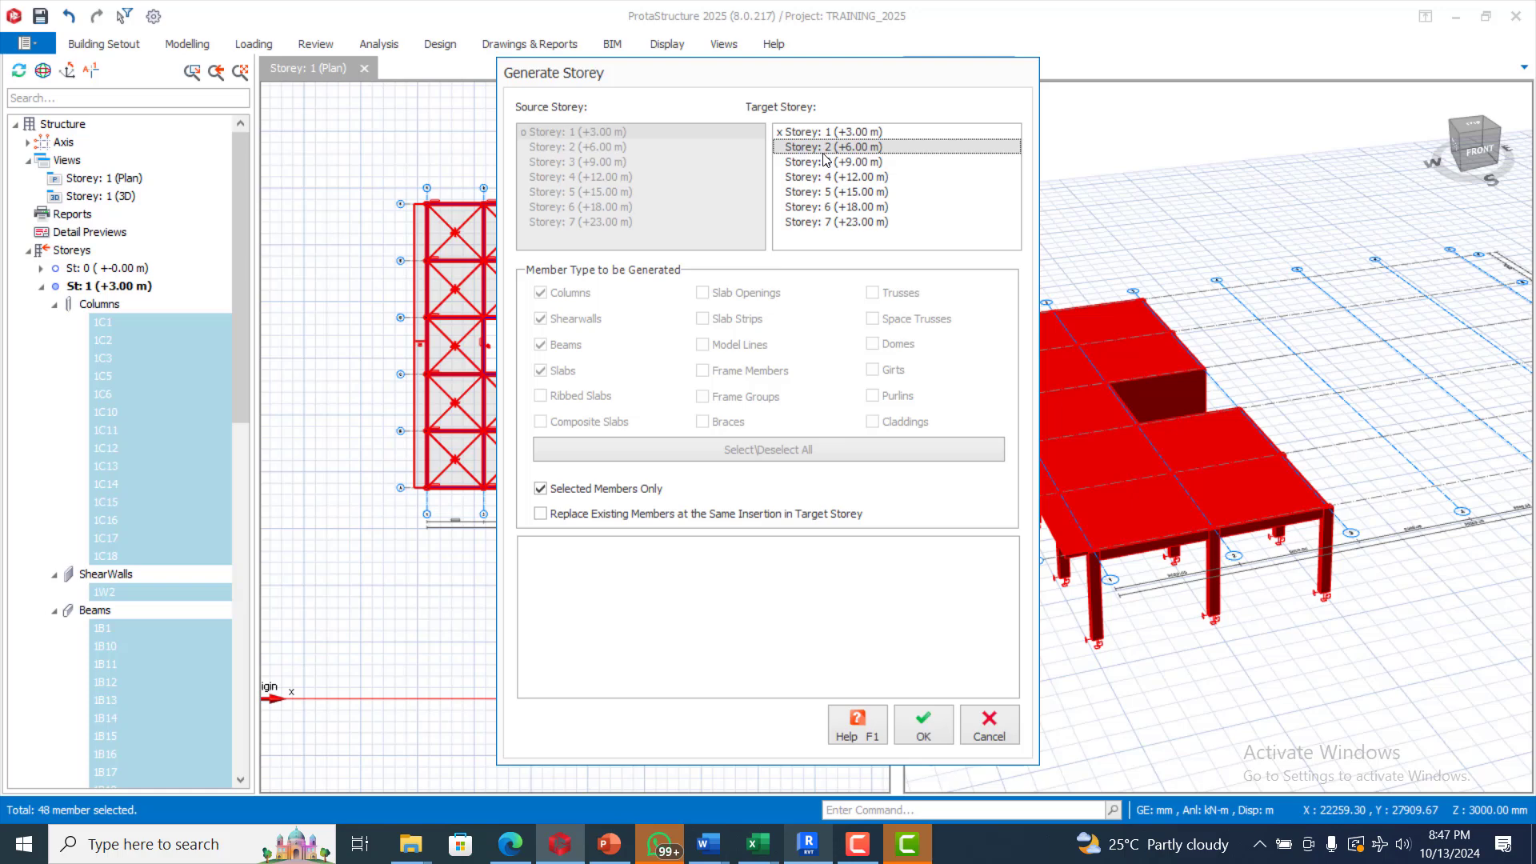
left_click(851, 223, "shift")
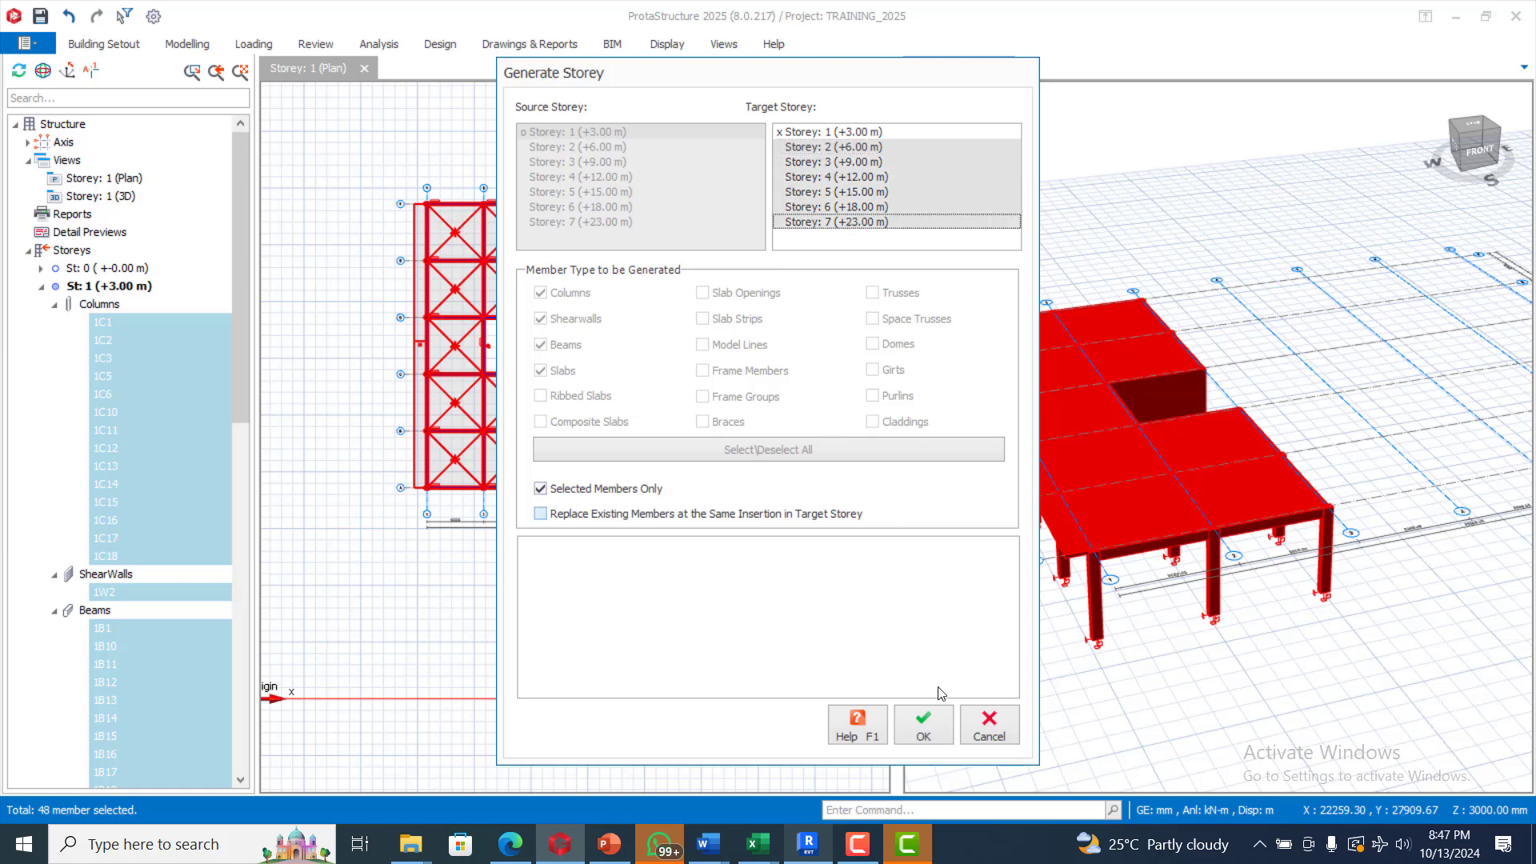
left_click(923, 725)
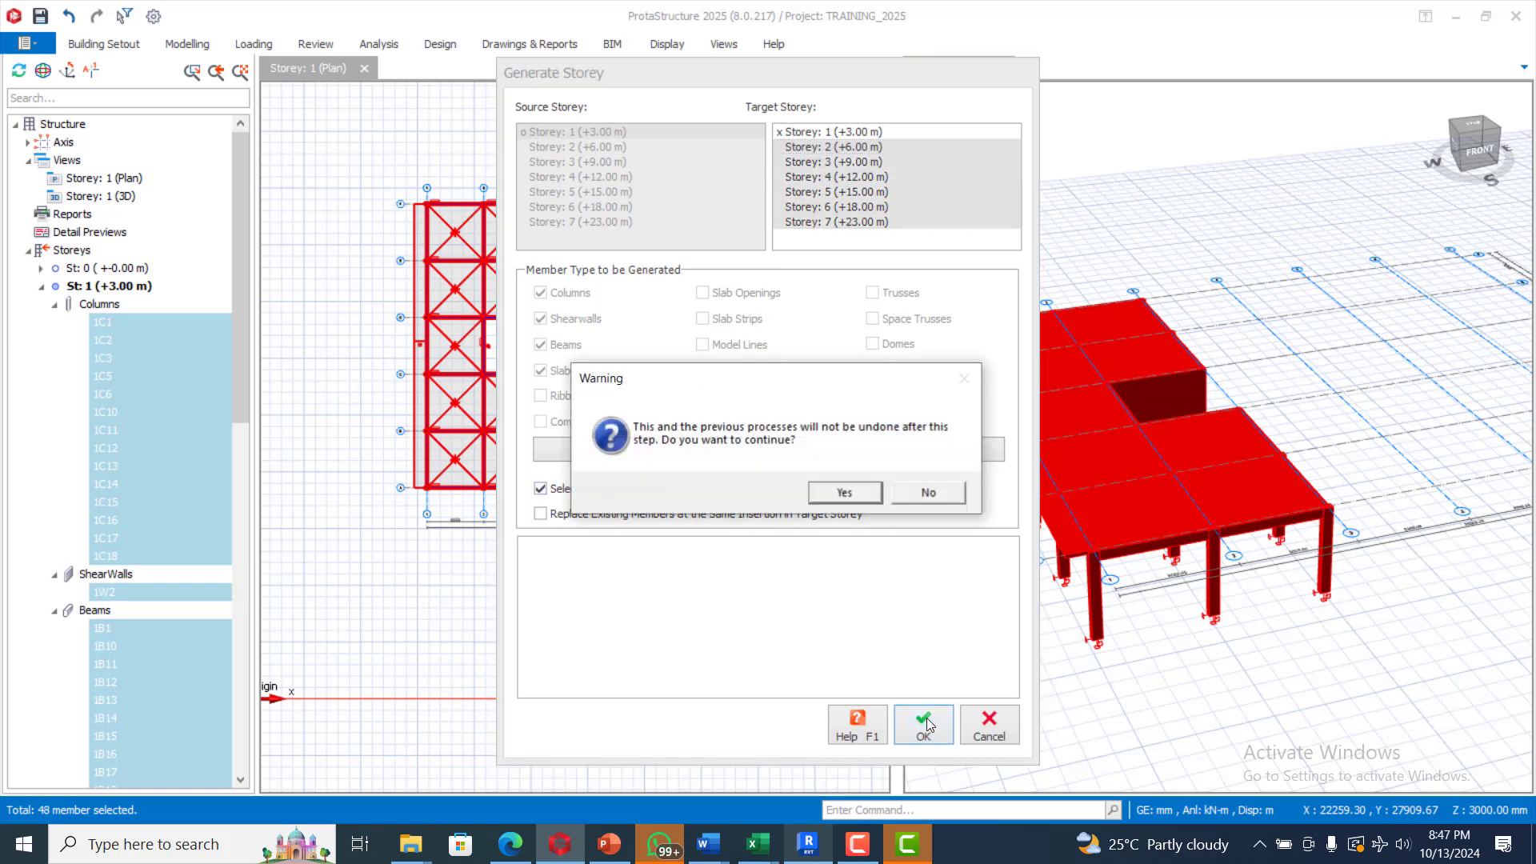
left_click(841, 500)
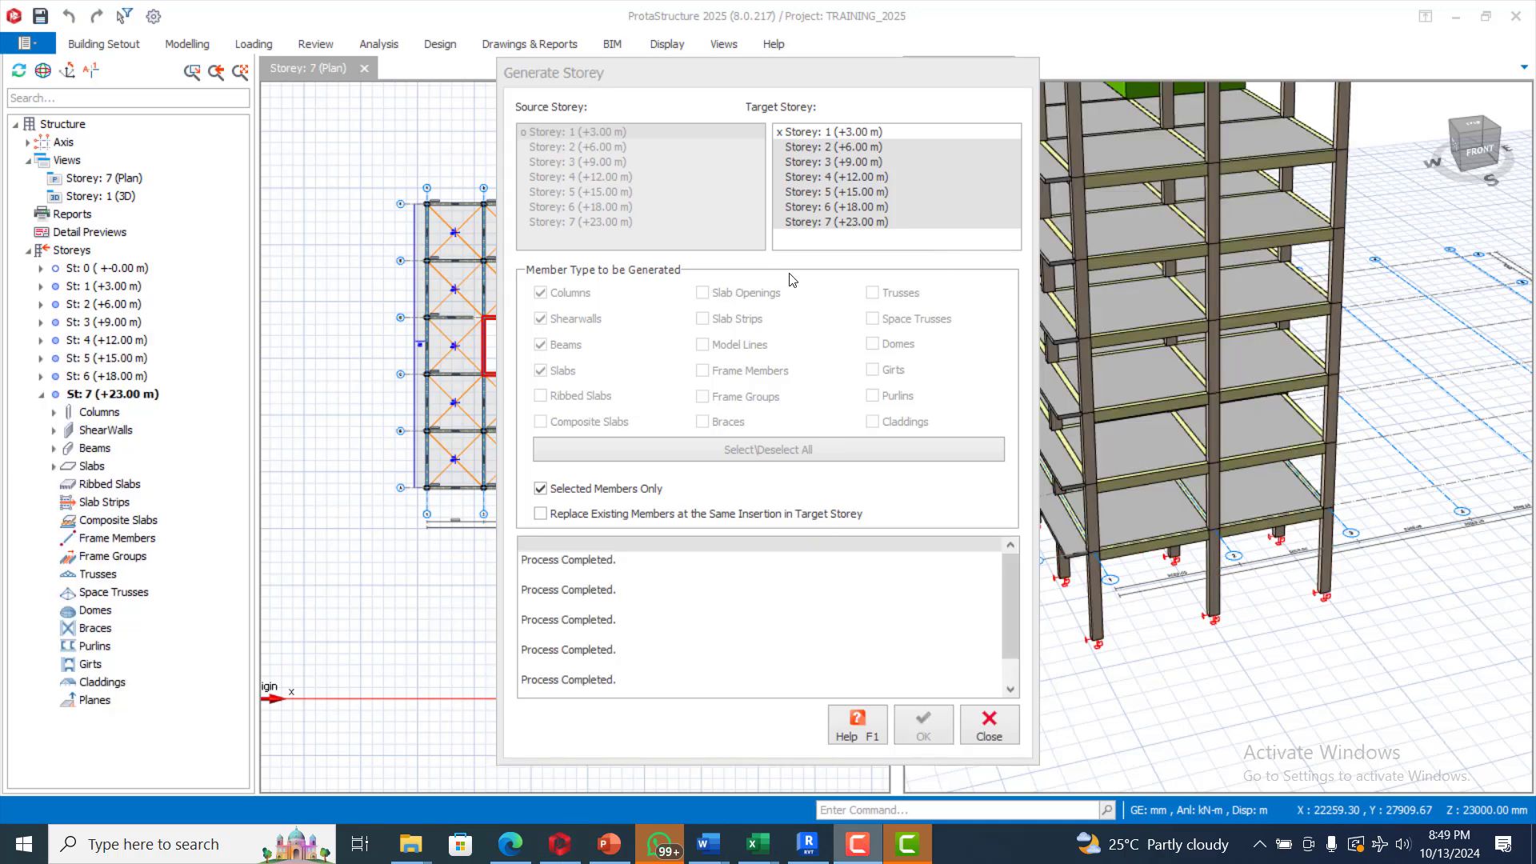
left_click(988, 725)
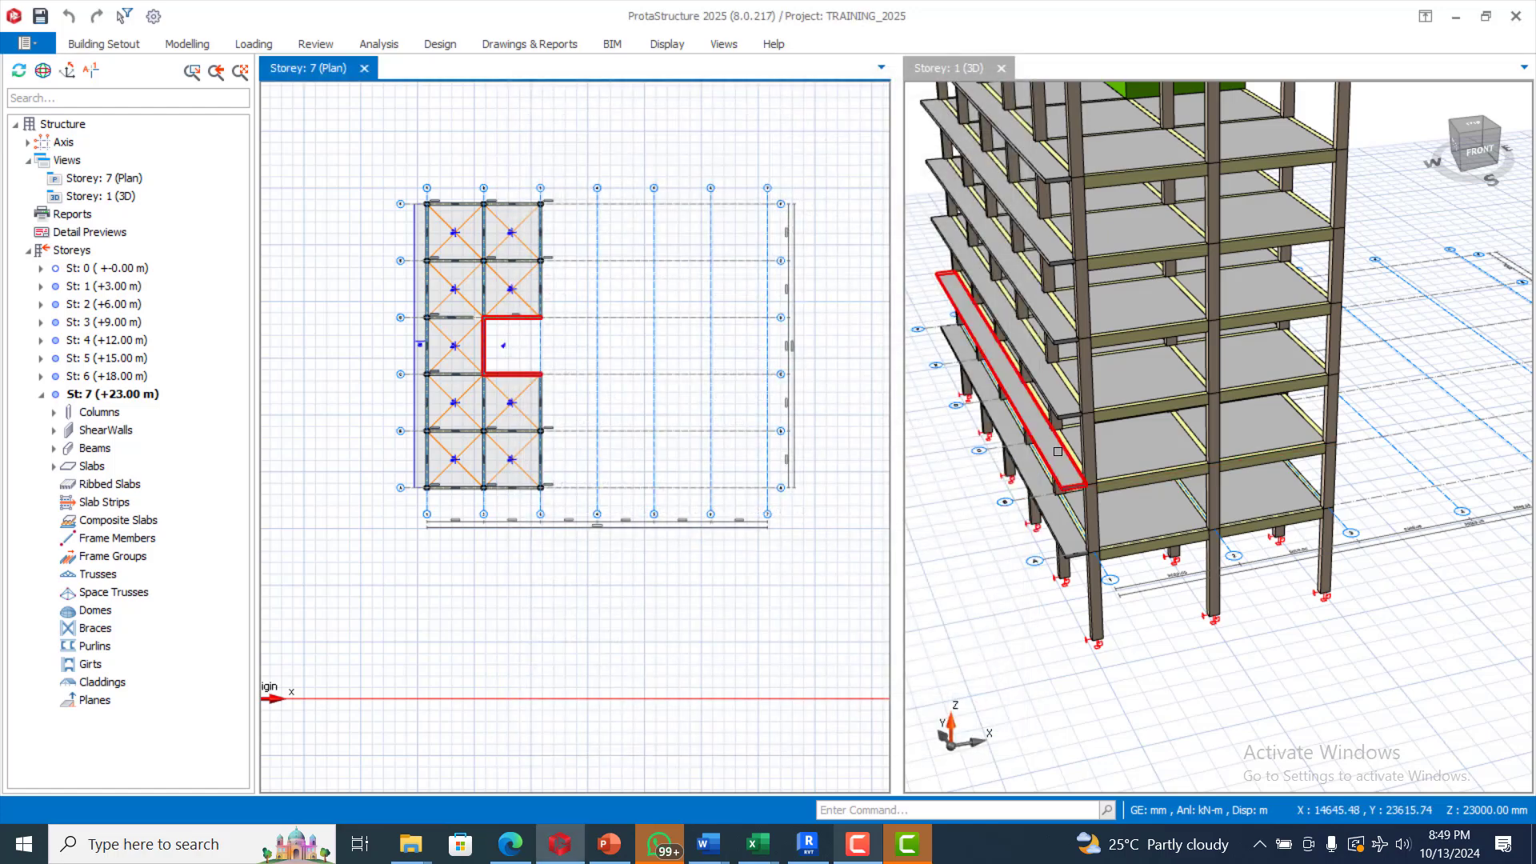
Step: Orbit the 3D view to the building's left side and select top-storey beam 7B1 on grid F
scroll(1169, 517, "down", 1)
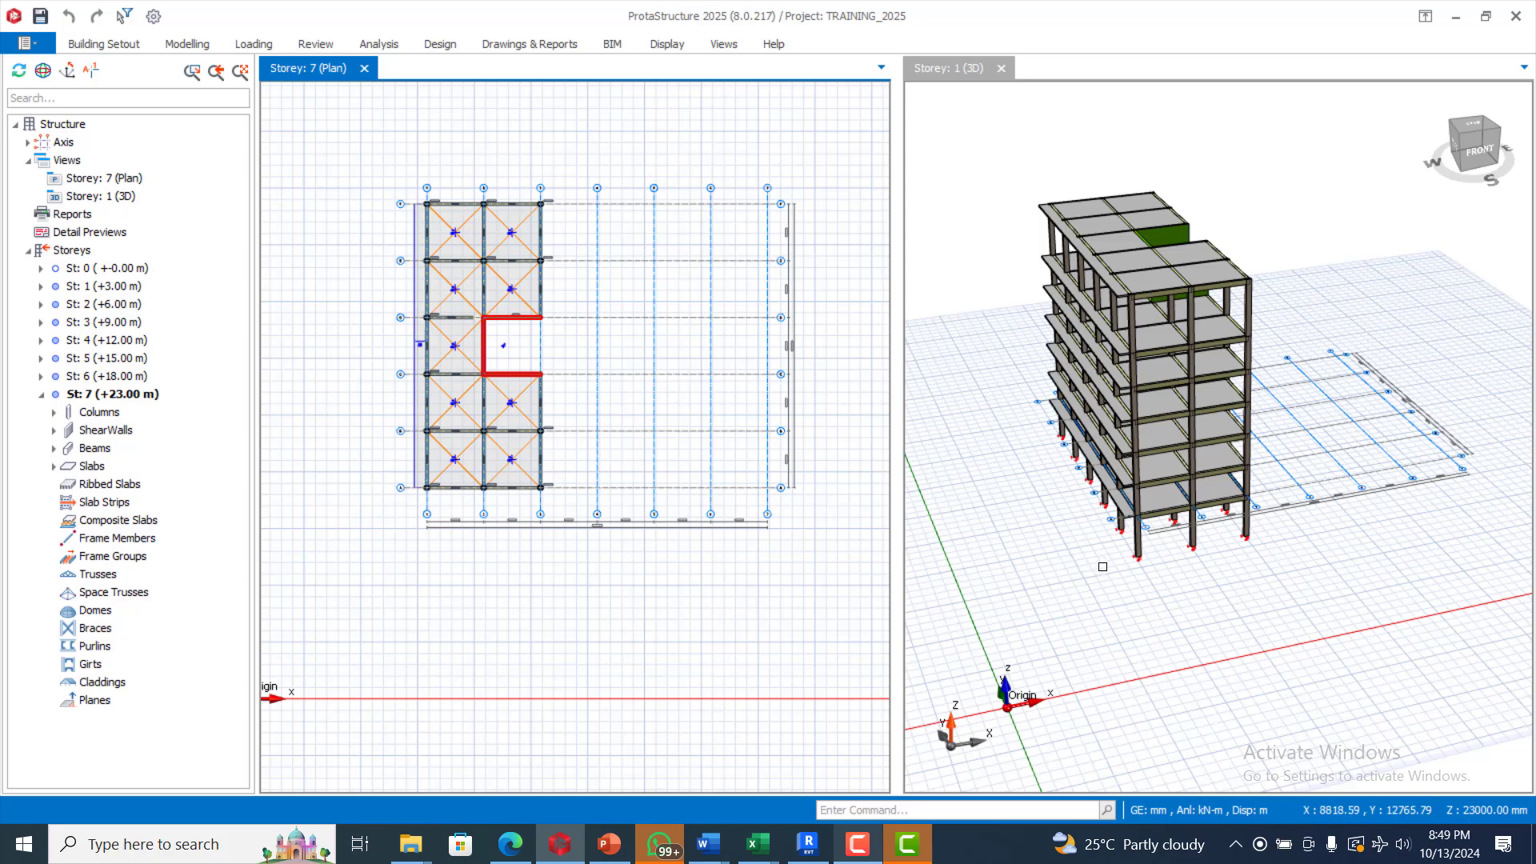
mouse_move(1050, 536)
middle_mouse_down()
mouse_move(981, 491)
mouse_move(950, 519)
mouse_move(933, 457)
mouse_move(964, 459)
mouse_move(1013, 408)
middle_mouse_up()
scroll(1013, 409, "up", 2)
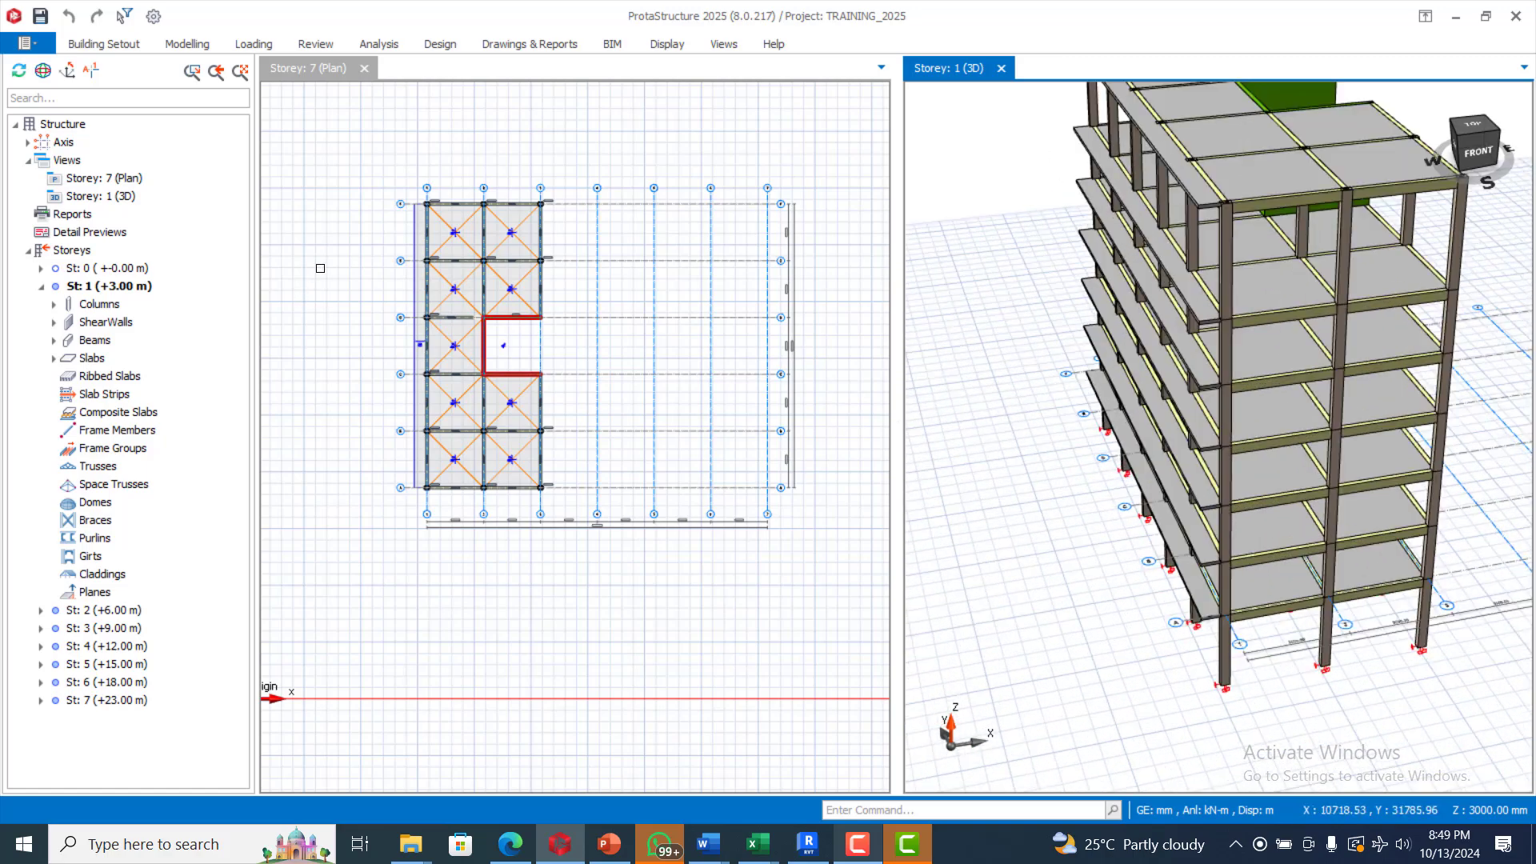
scroll(470, 218, "up", 4)
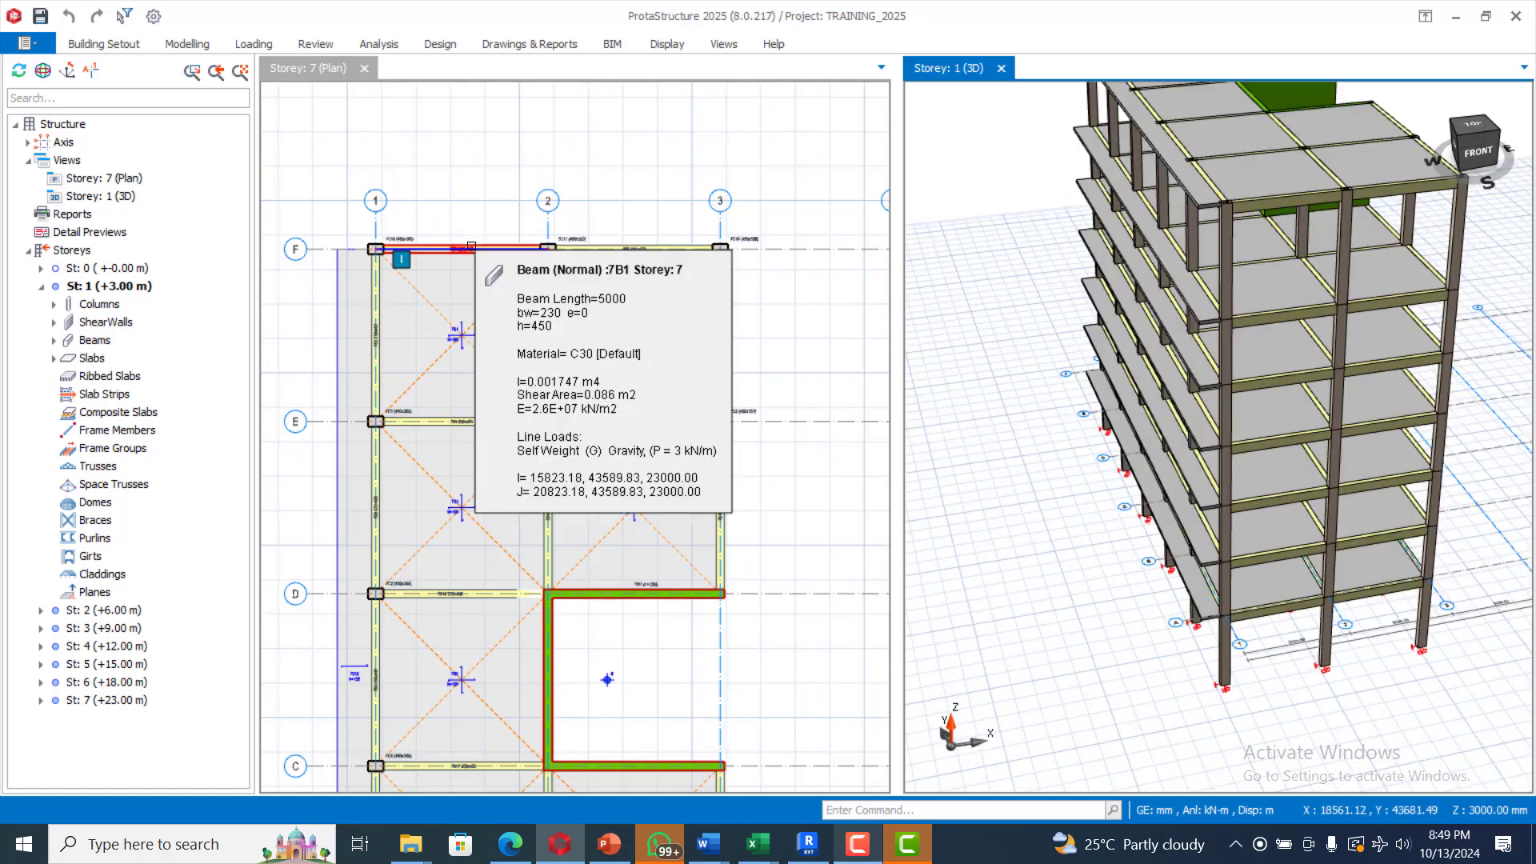
left_click(472, 248)
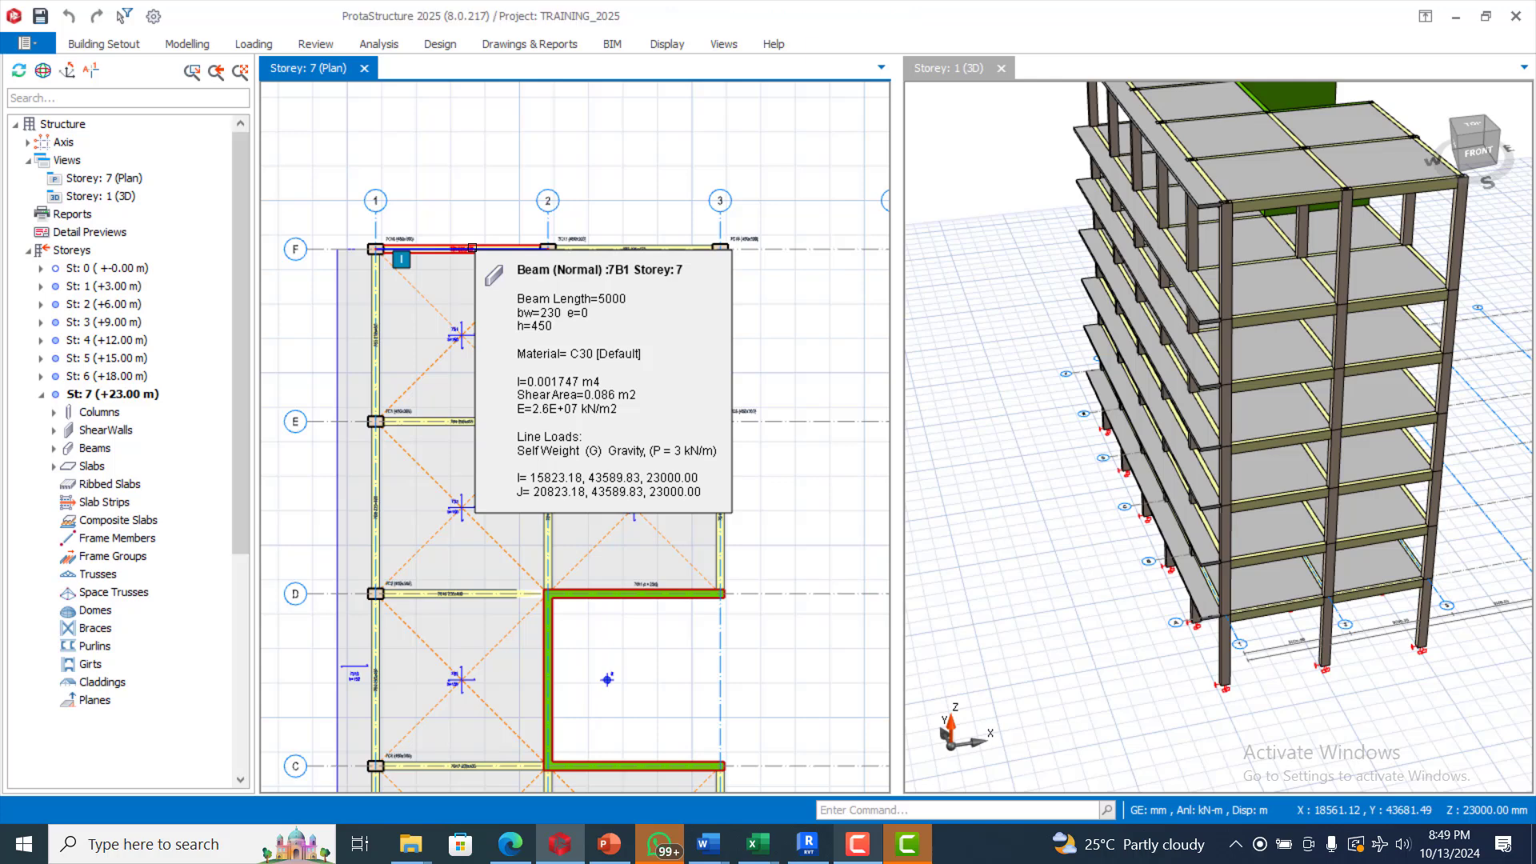
Step: Open Edit Loads for beam 7B1 and start adding a Wall Load
right_click(472, 247)
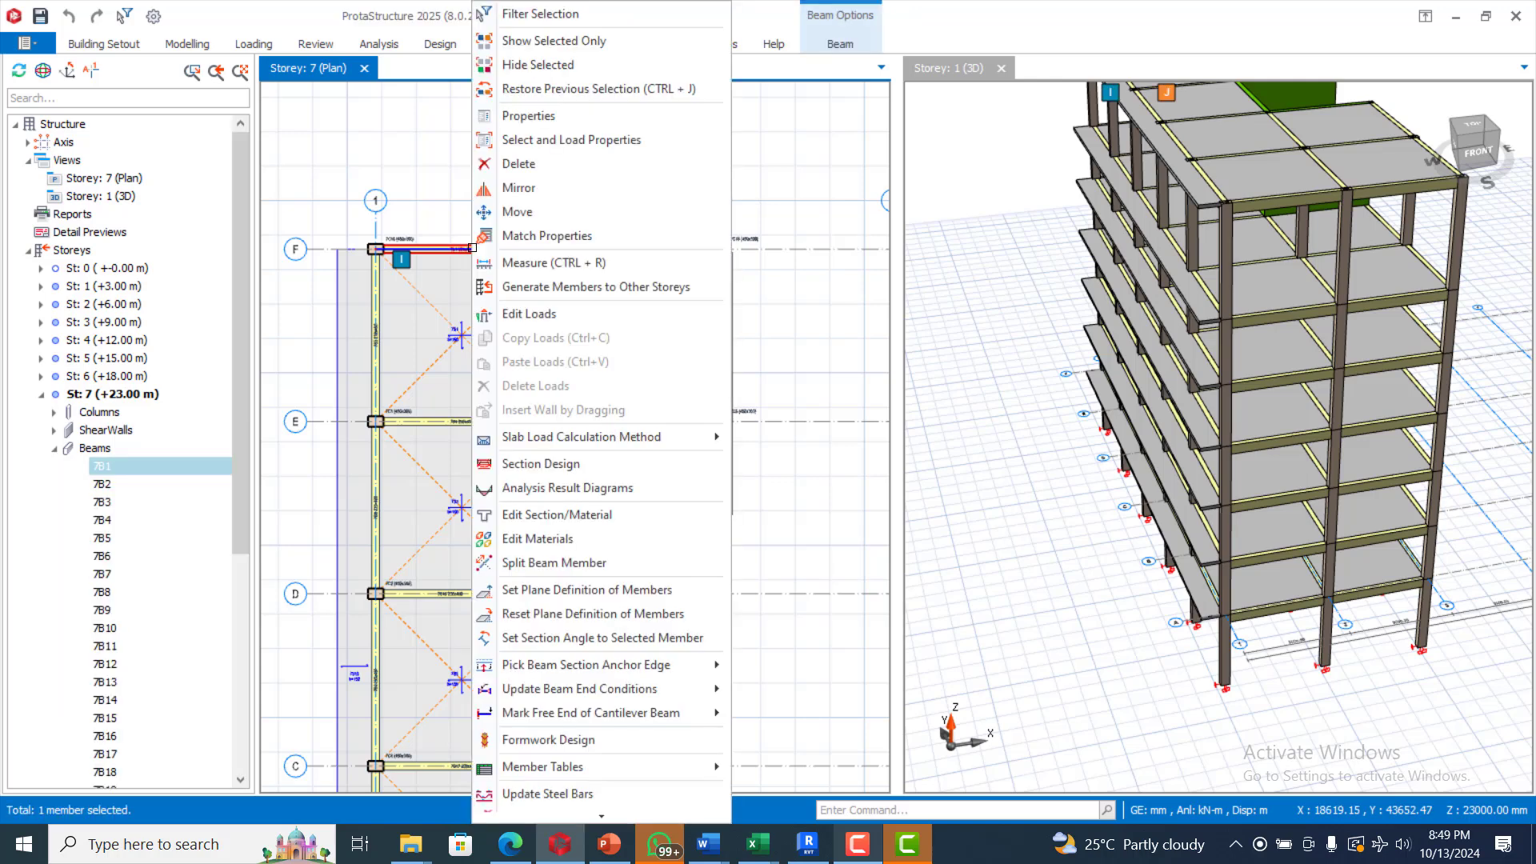
left_click(547, 314)
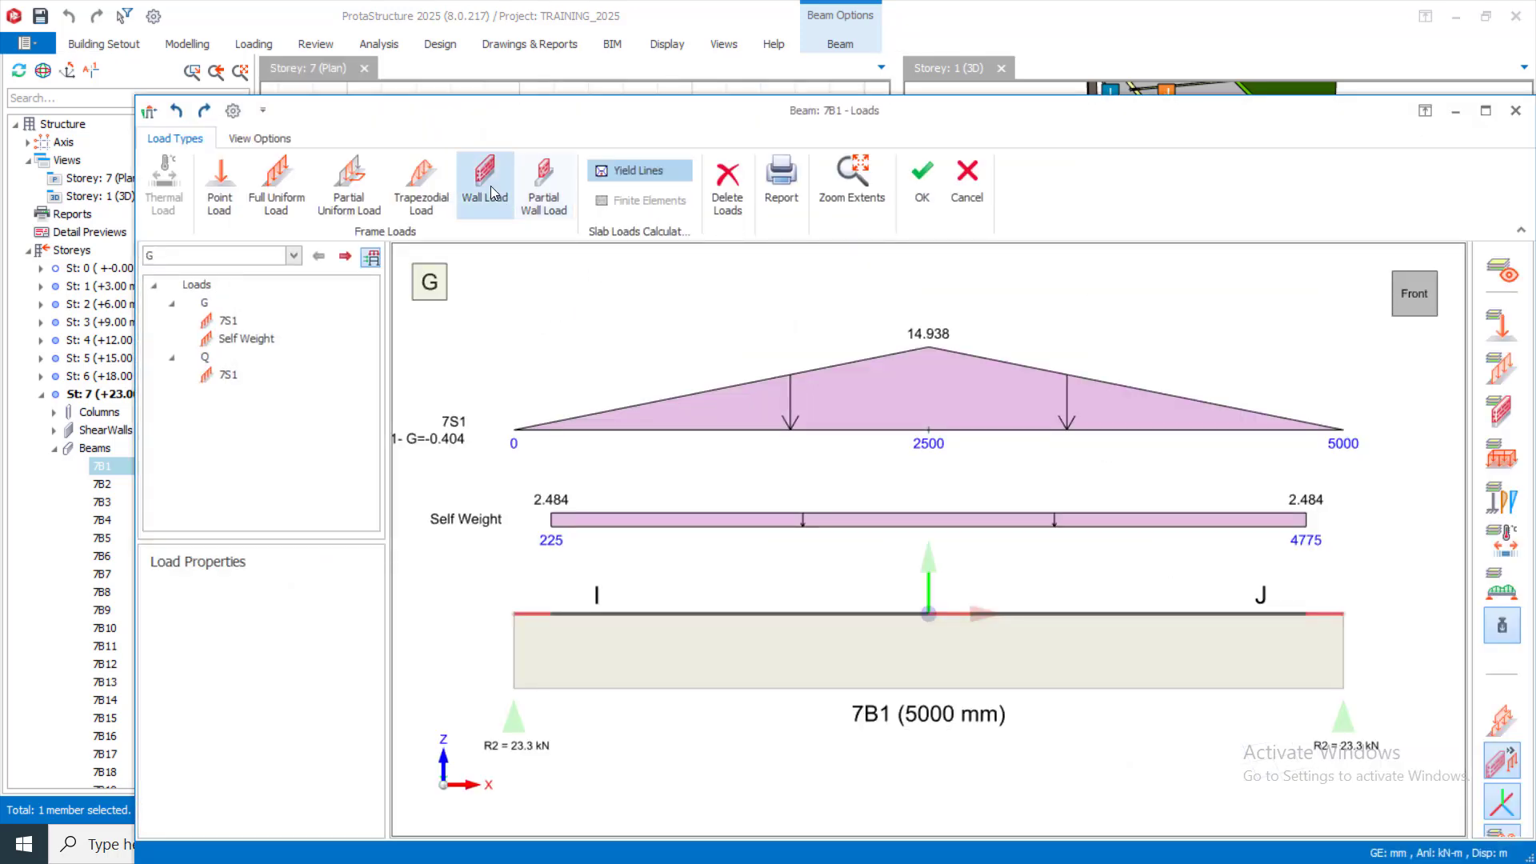
left_click(489, 186)
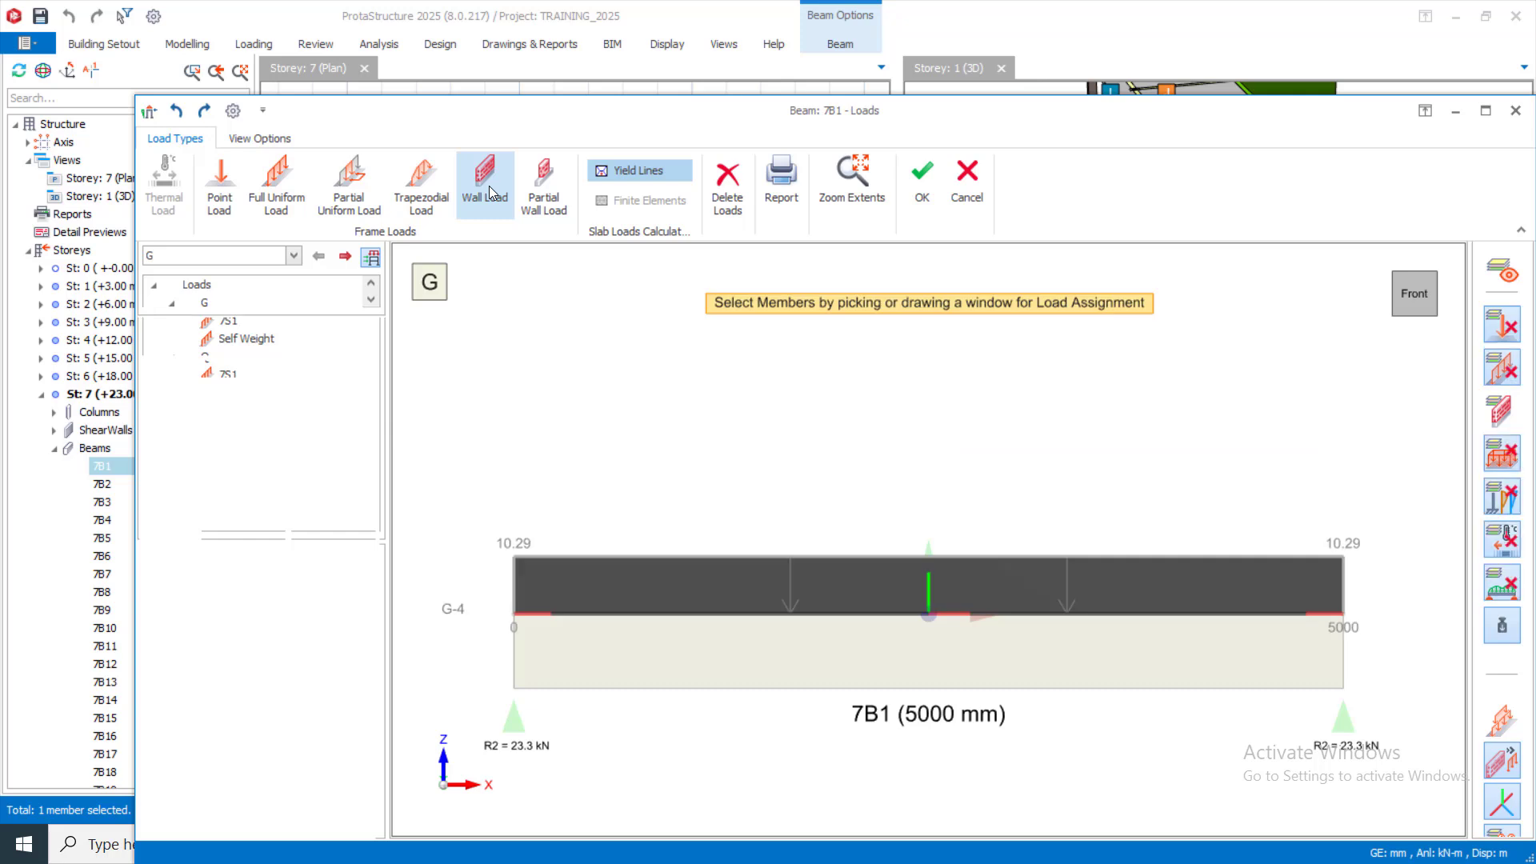
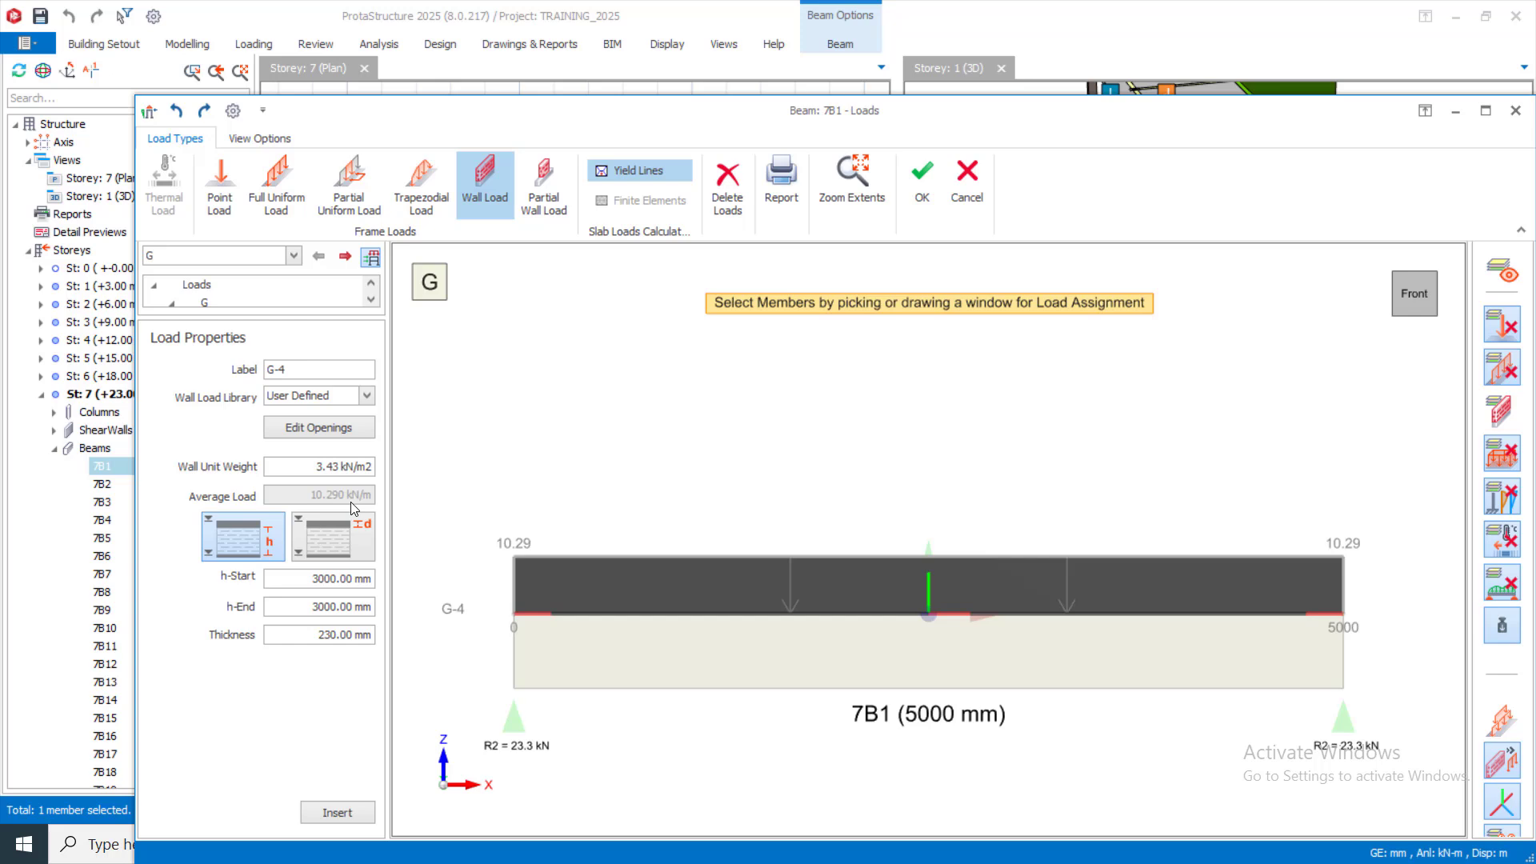
Step: Cancel the beam 7B1 load editor unchanged, clear the selection and show the Loading ribbon
left_click(963, 184)
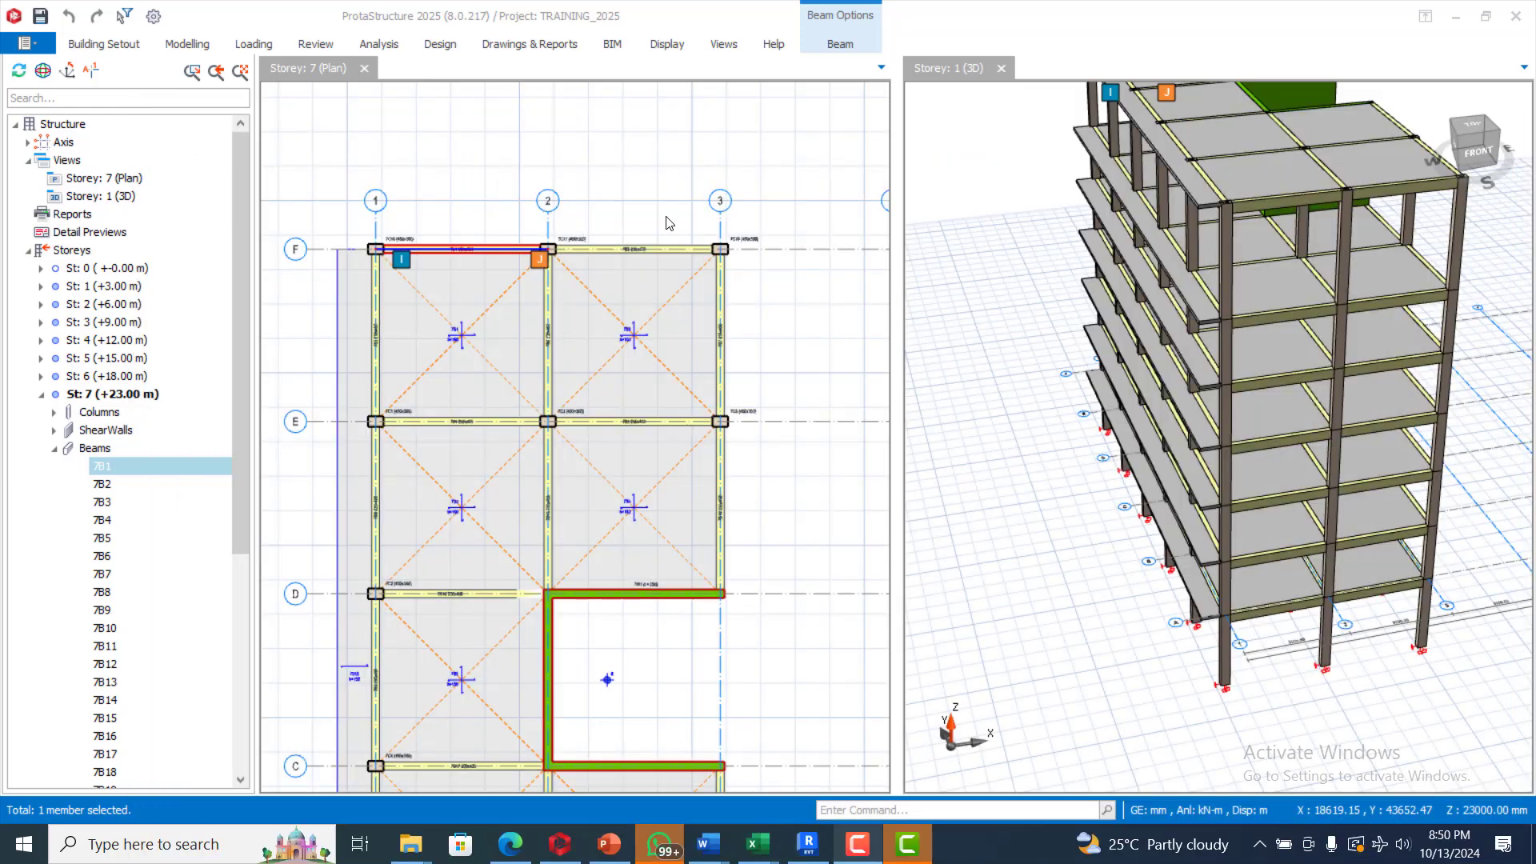
scroll(669, 223, "down", 3)
left_click(617, 164)
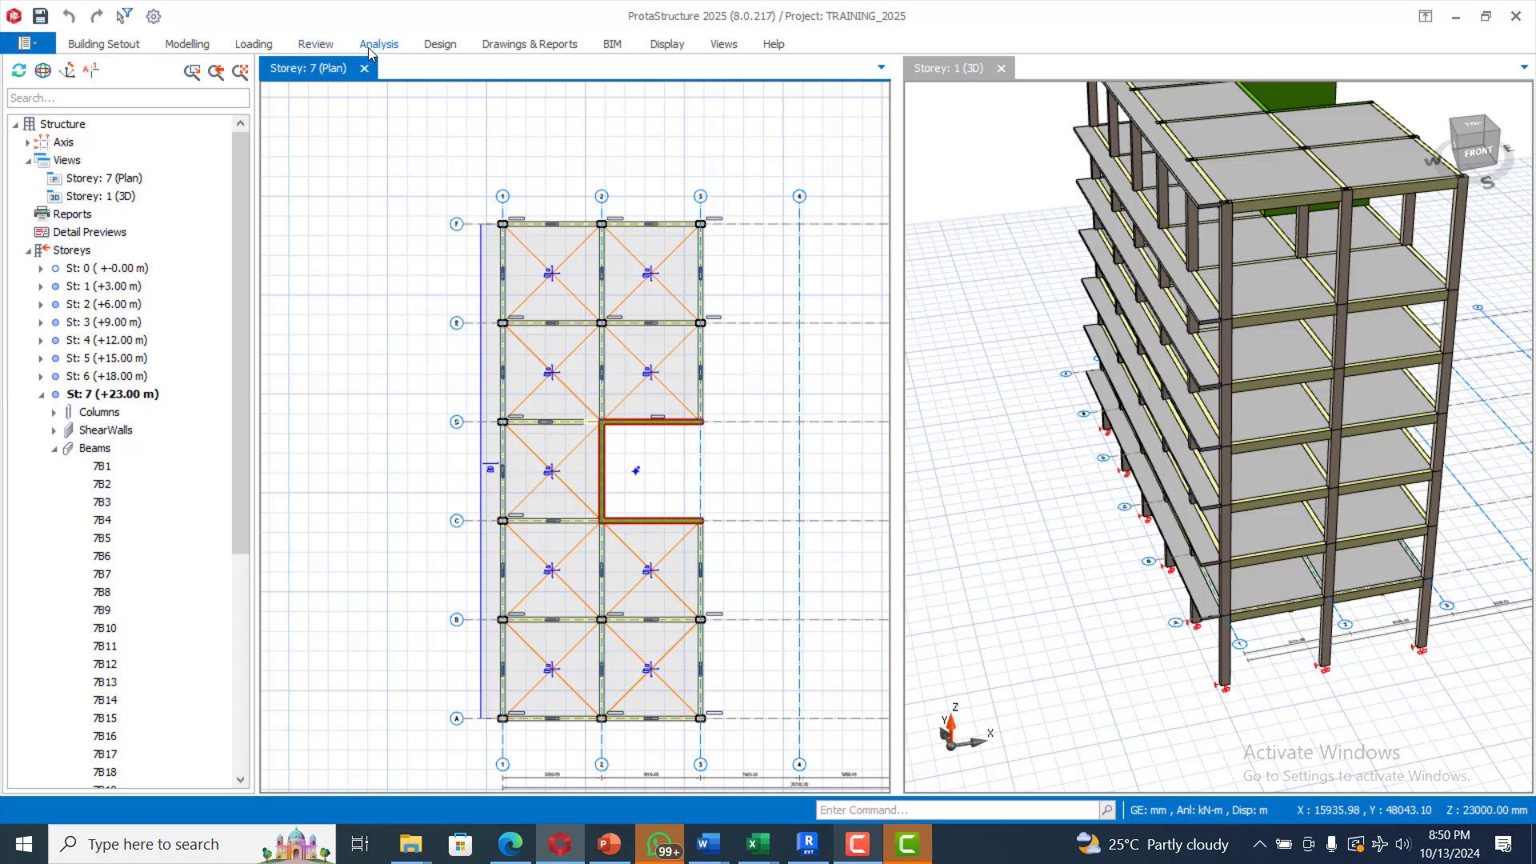
left_click(201, 45)
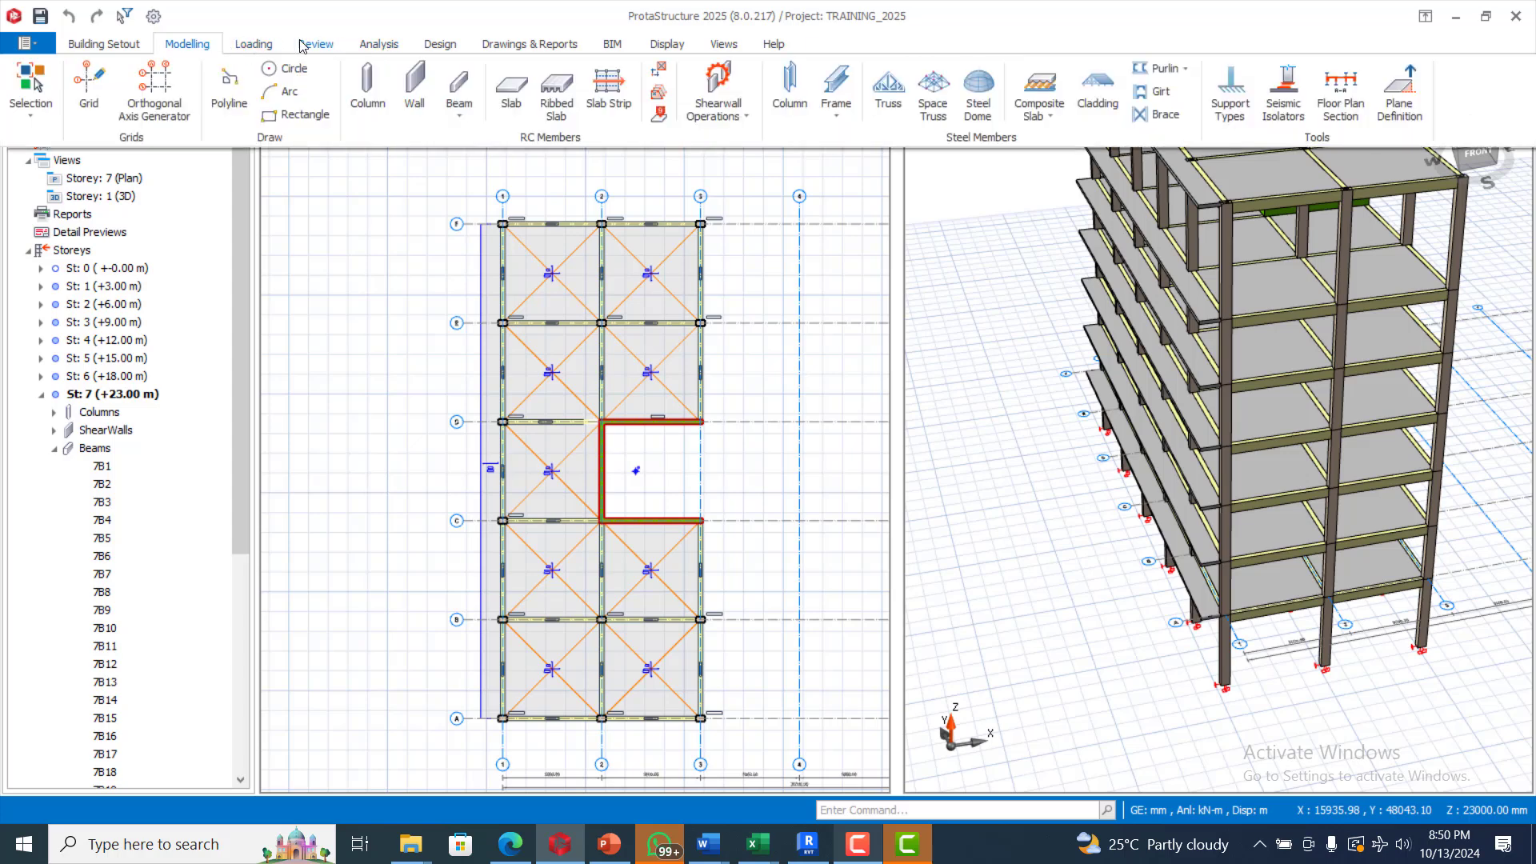
left_click(302, 45)
left_click(256, 45)
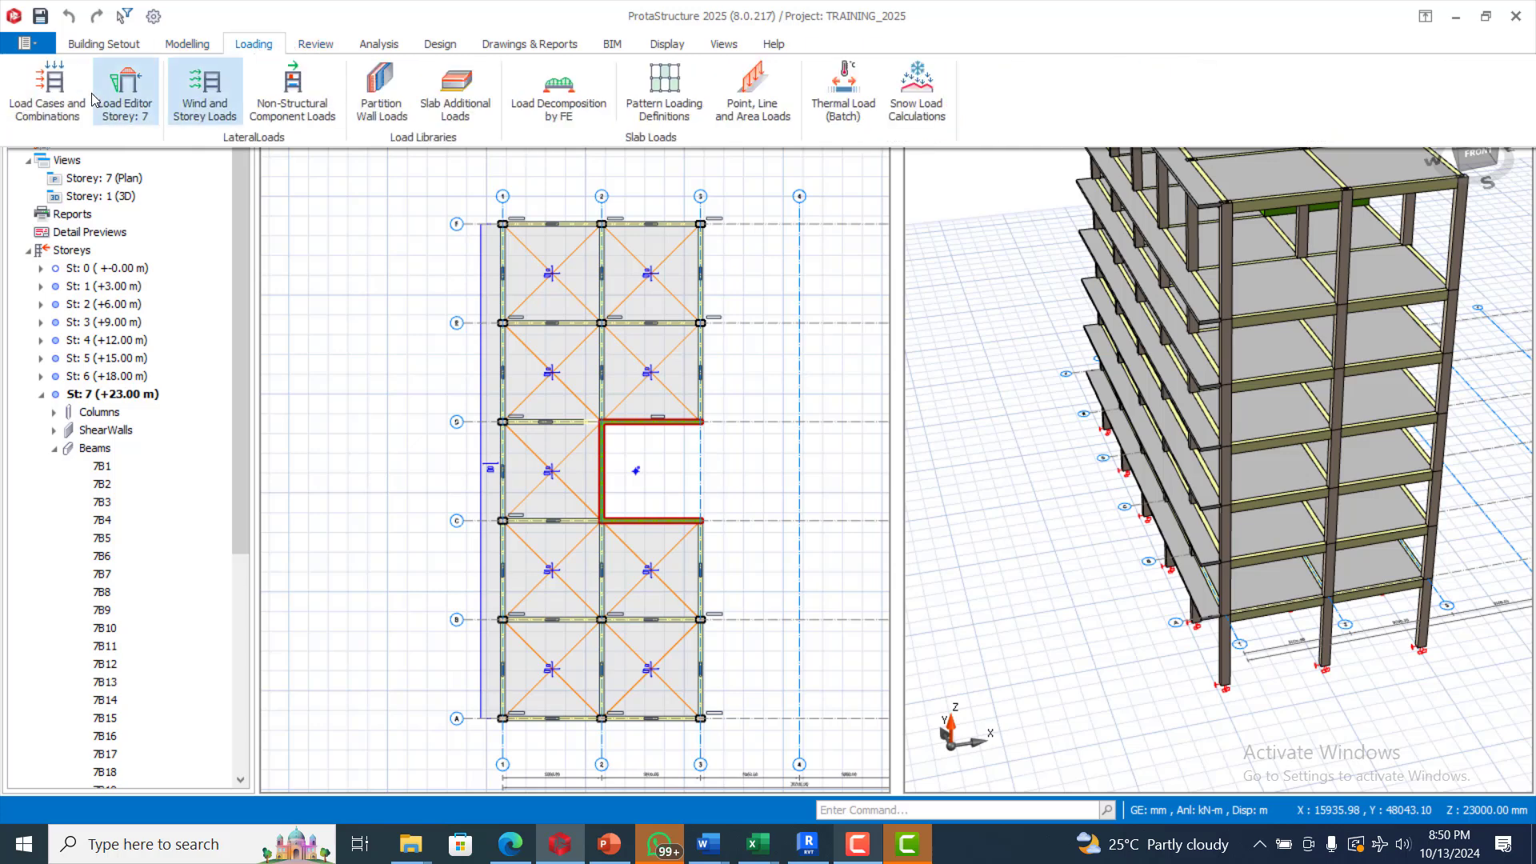
Step: Open the Storey 7 load editor and zoom in to read the slab and beam load labels
left_click(131, 88)
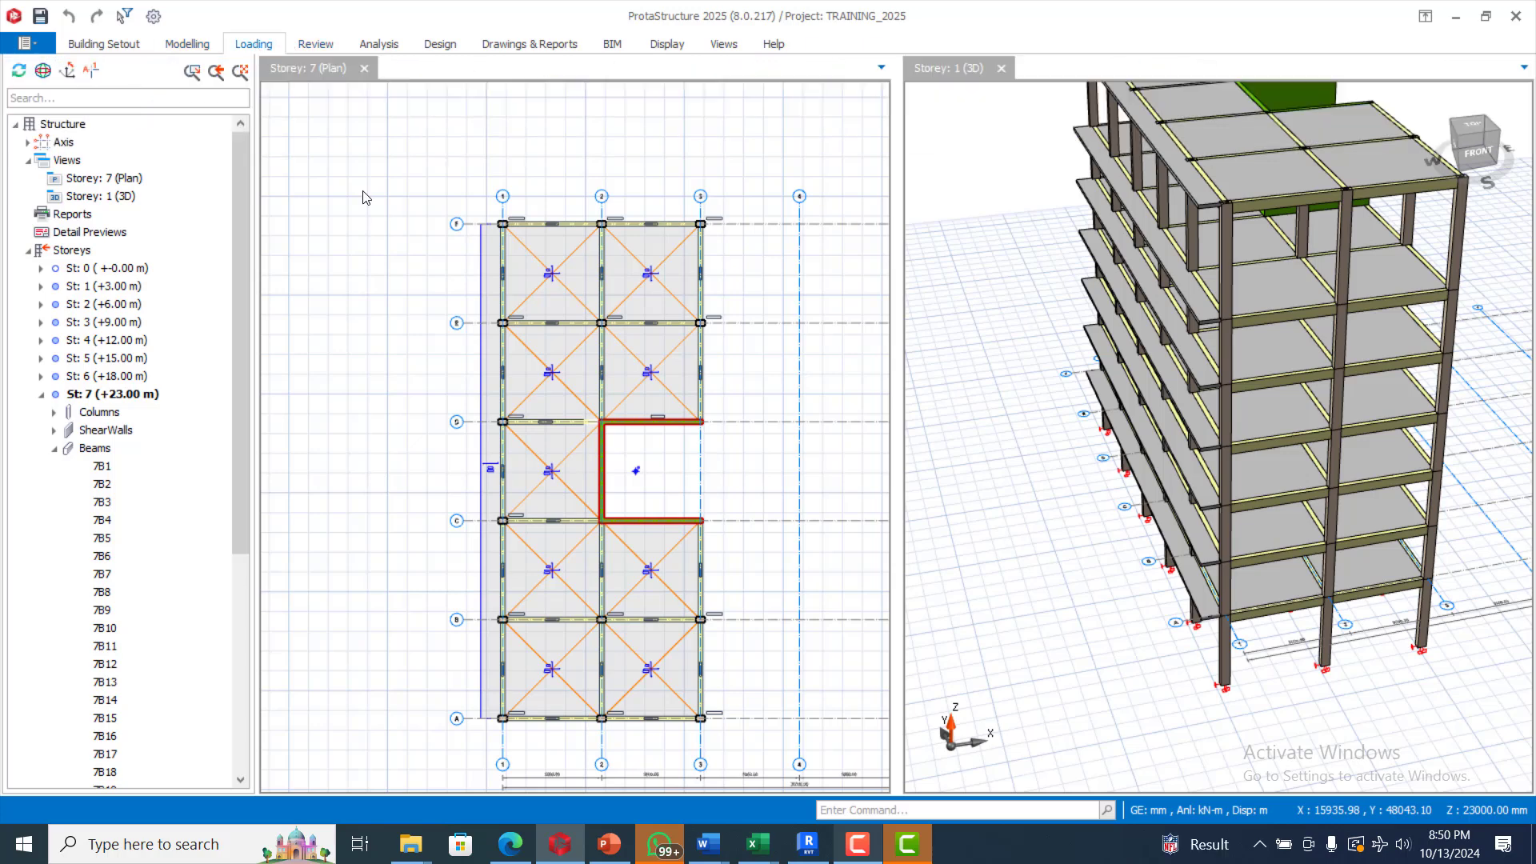
left_click(525, 344)
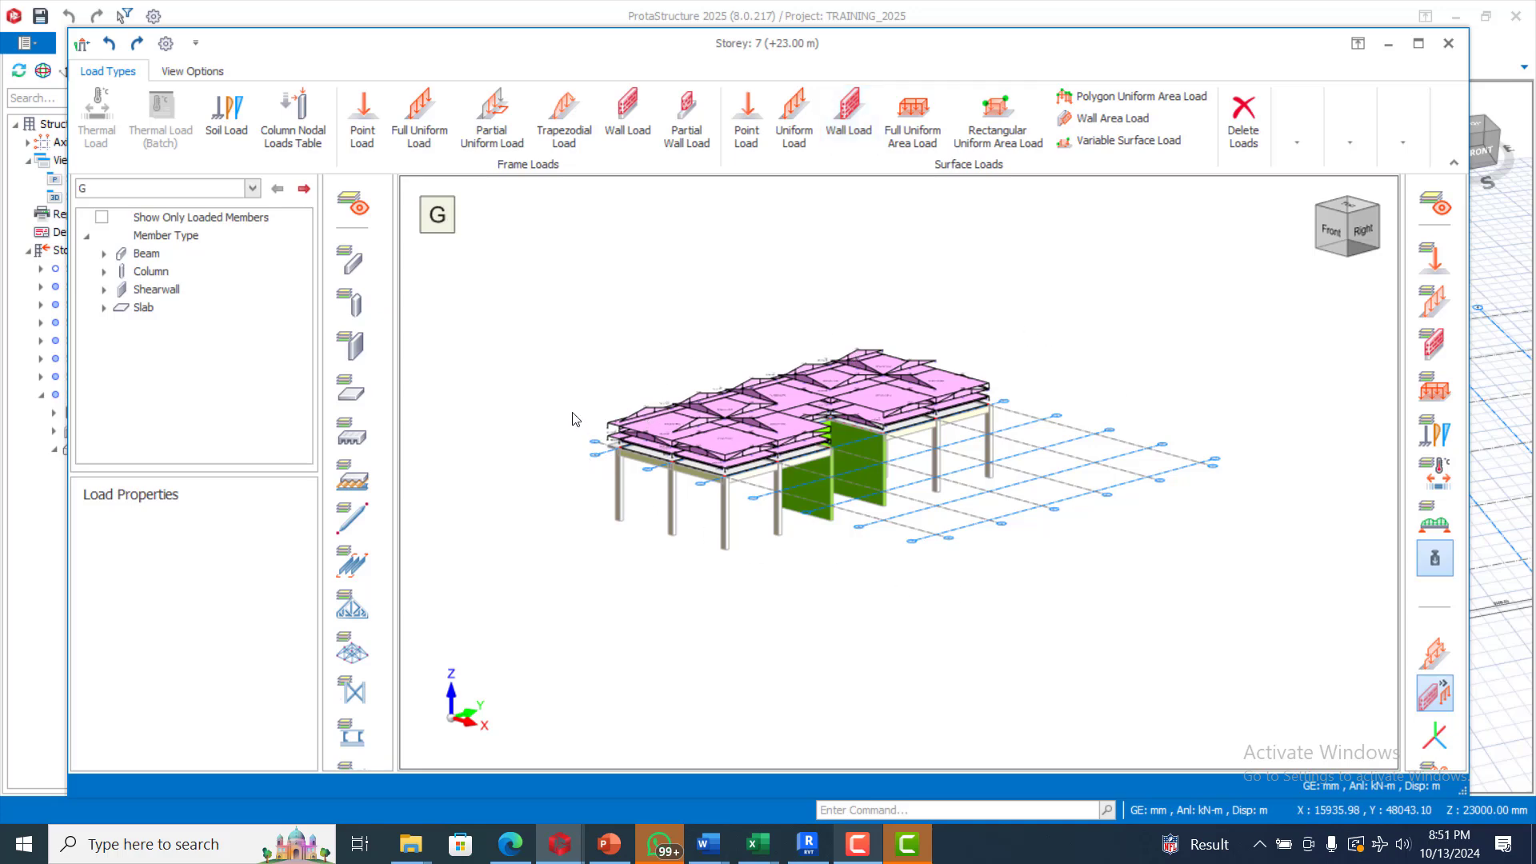
left_click(418, 119)
scroll(738, 420, "up", 6)
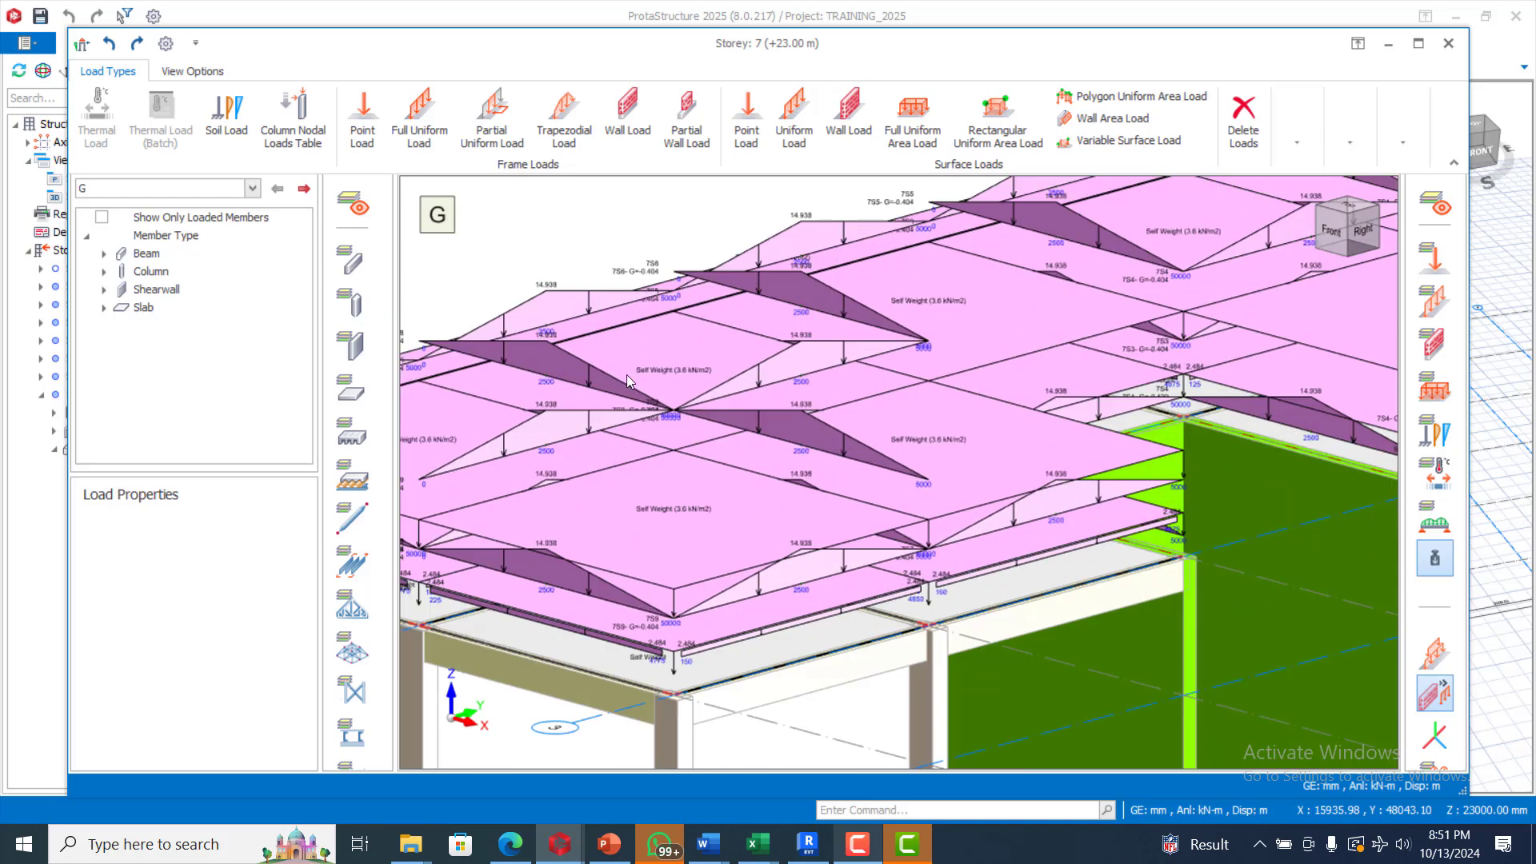
scroll(756, 313, "down", 5)
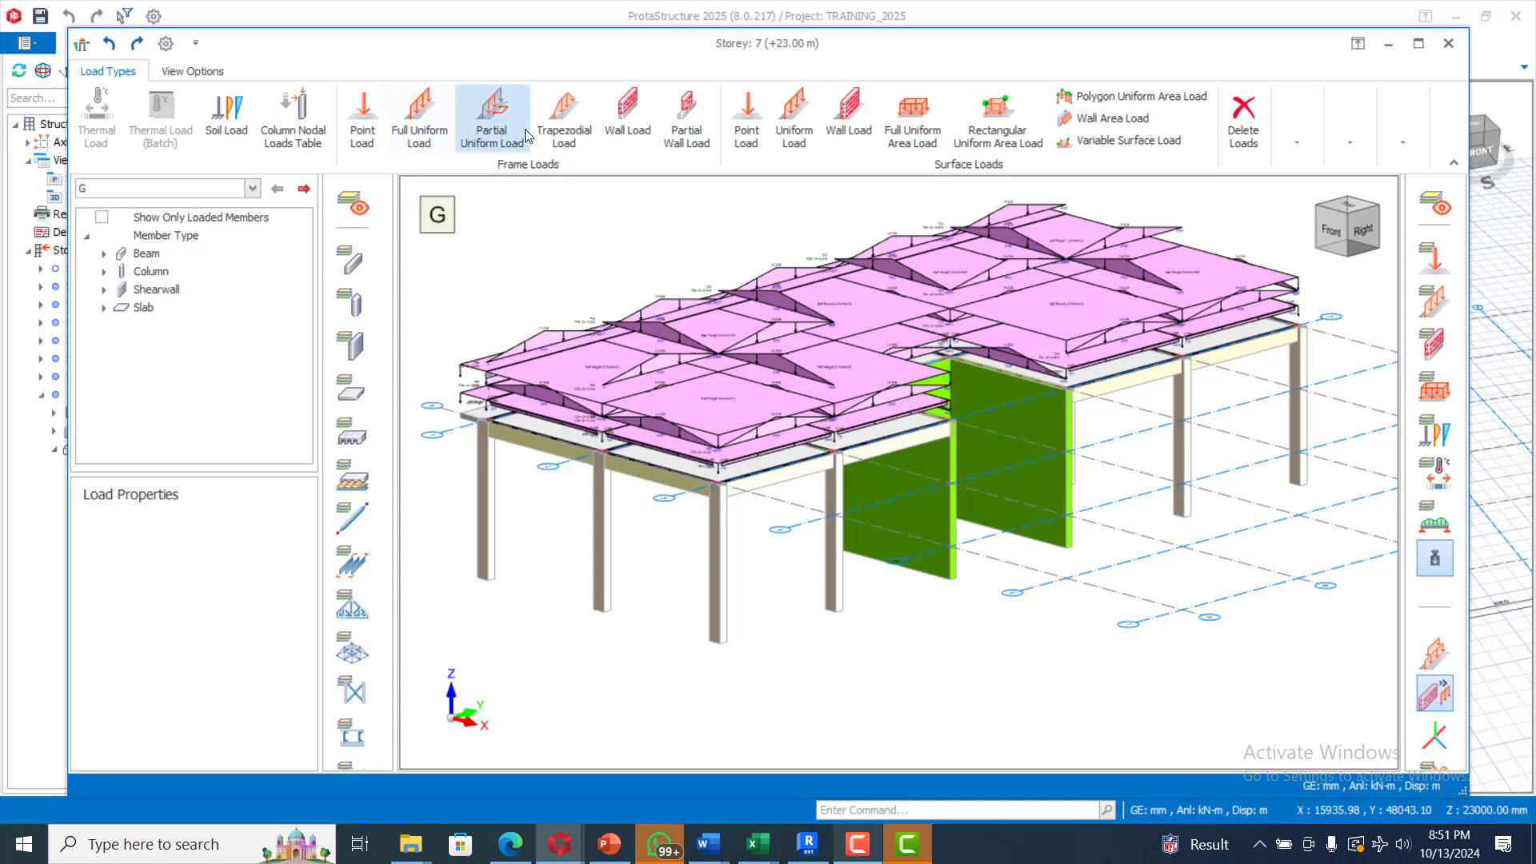
Step: Assign a 3.43 kN/m² wall load, 3000 mm high and 230 mm thick, to all storey 7 beams
left_click(623, 120)
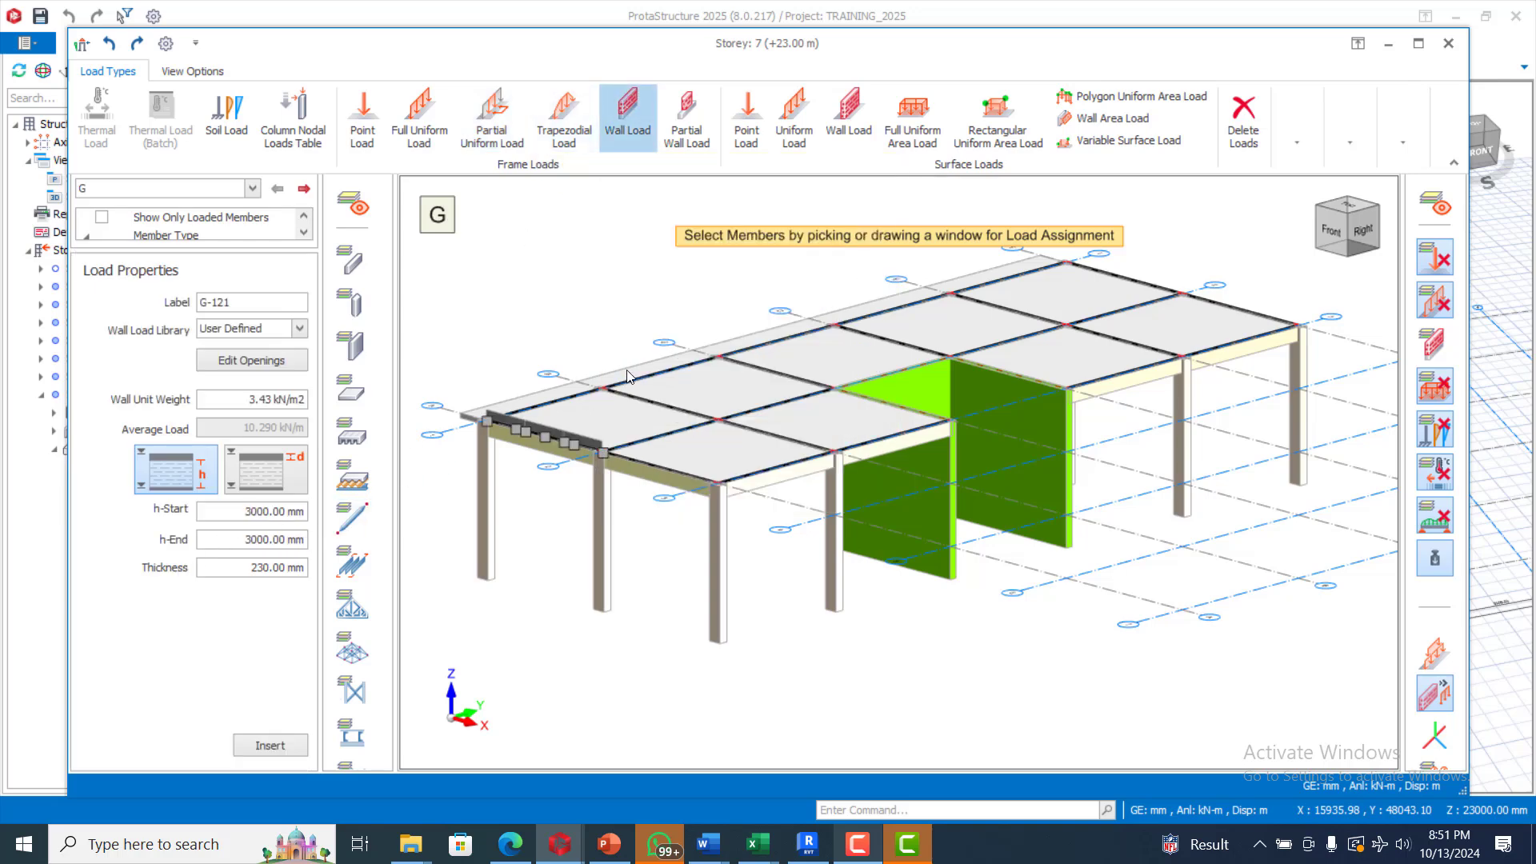
scroll(684, 349, "down", 5)
scroll(704, 331, "up", 3)
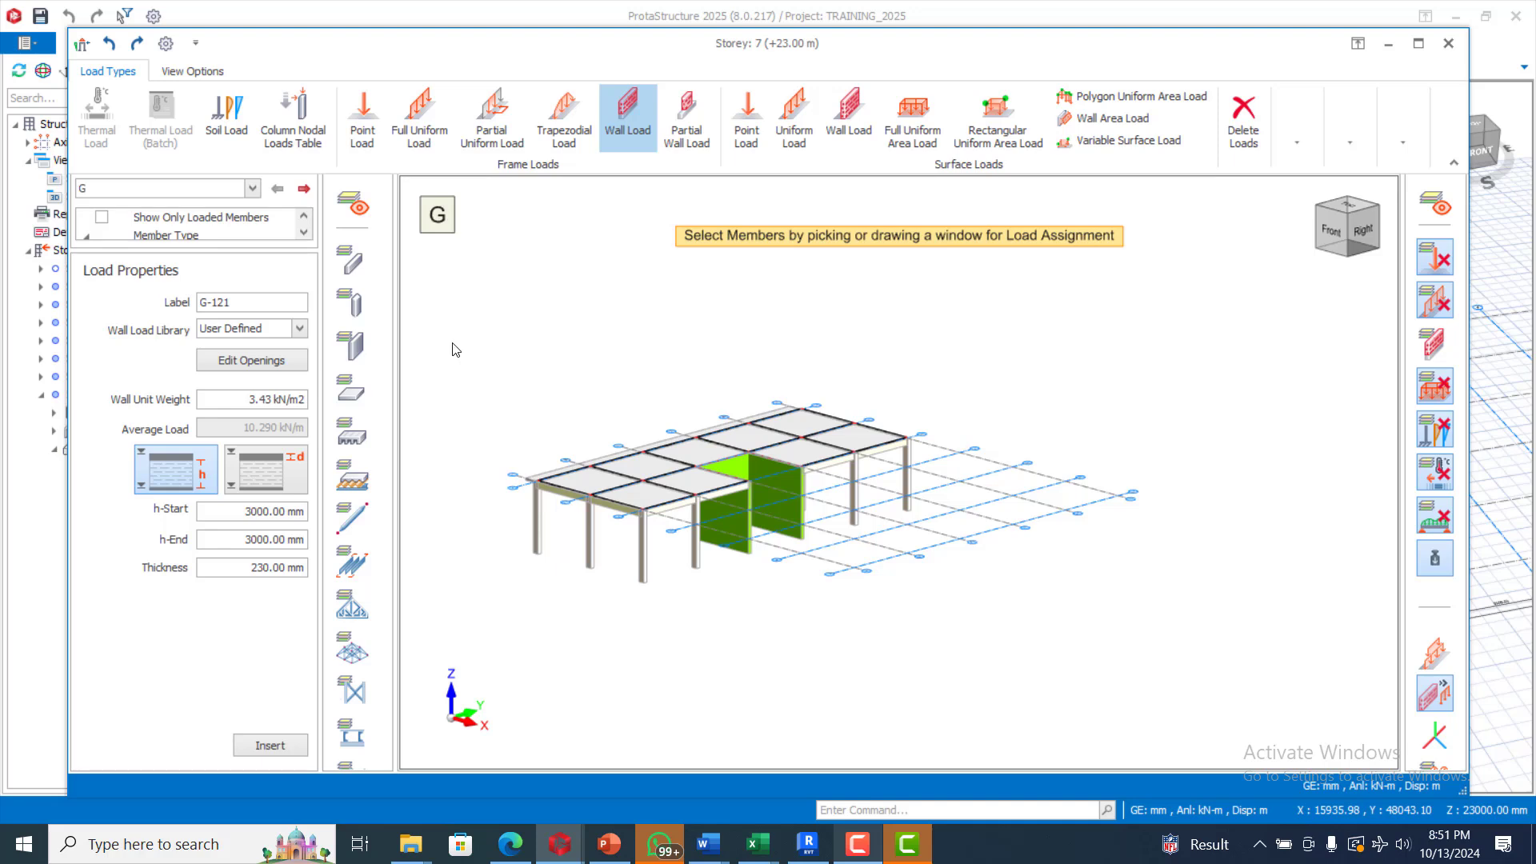
left_click_drag(446, 330, 1006, 582)
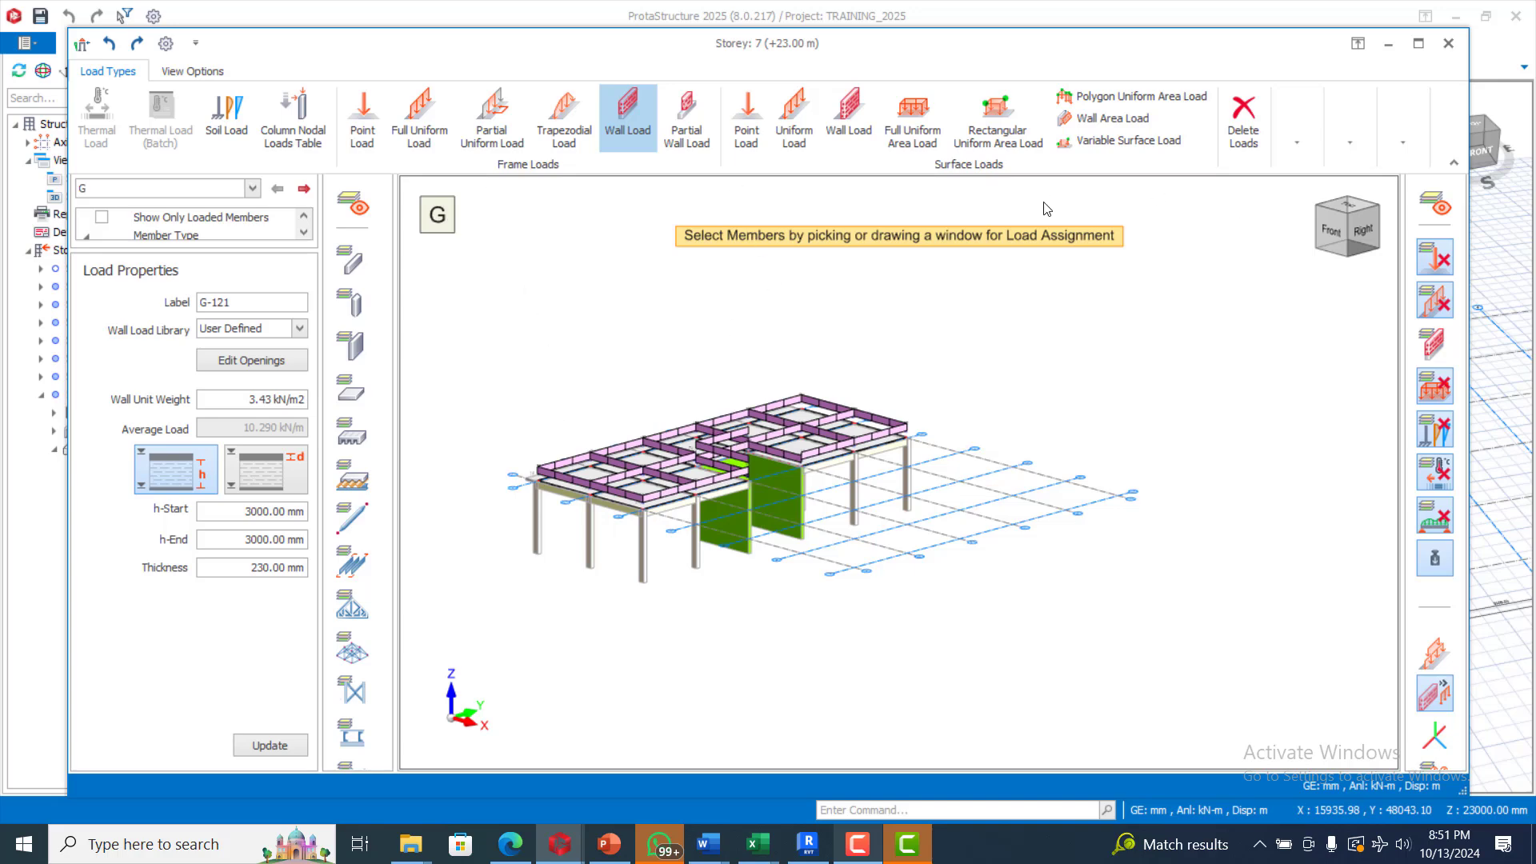
Step: Close the Storey 7 load editor, saving the load changes
left_click(1233, 150)
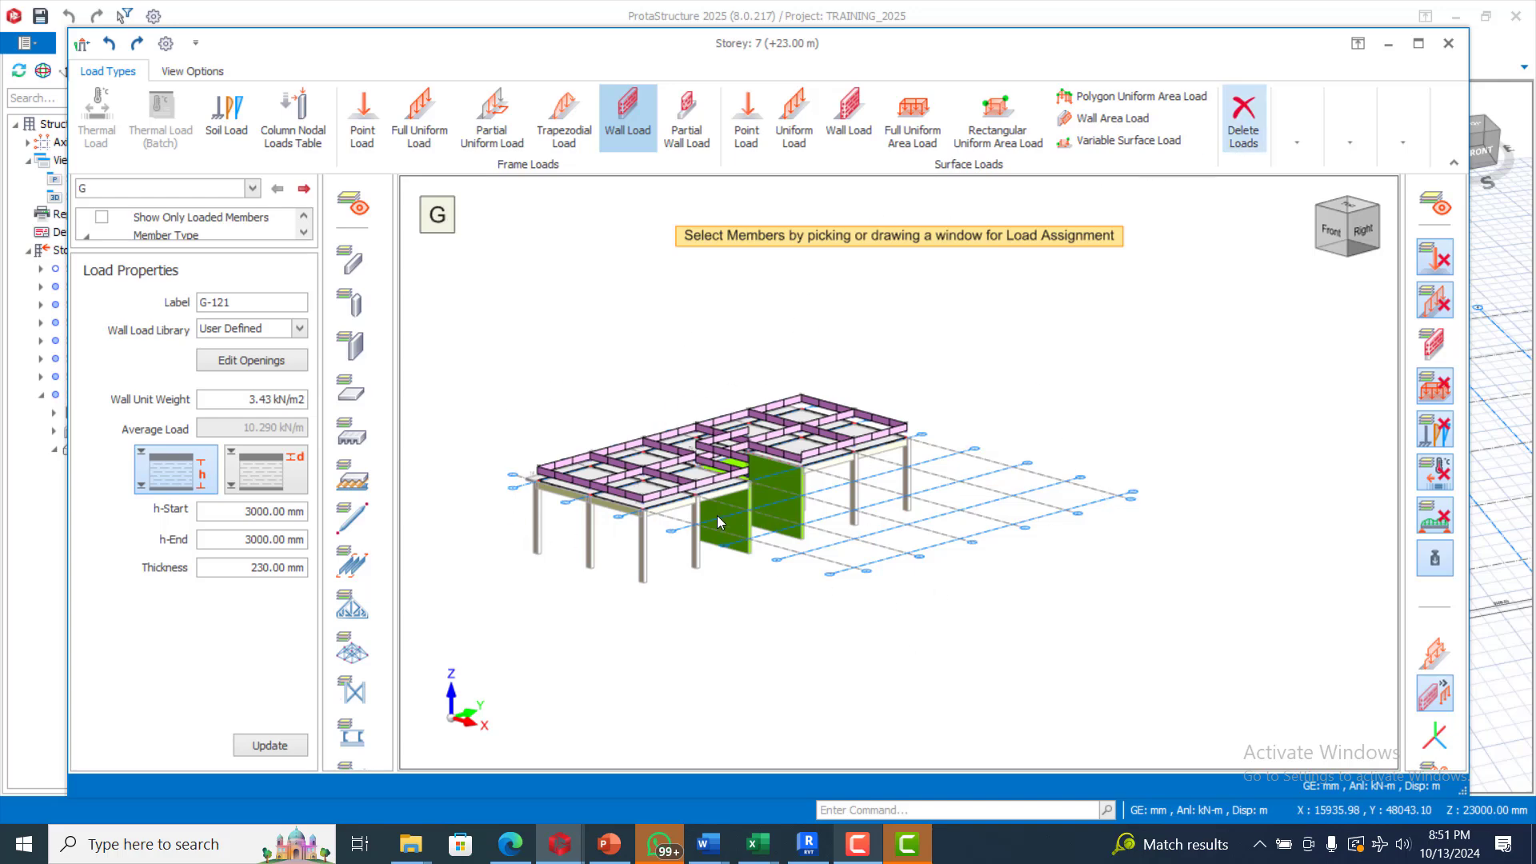
left_click(1447, 46)
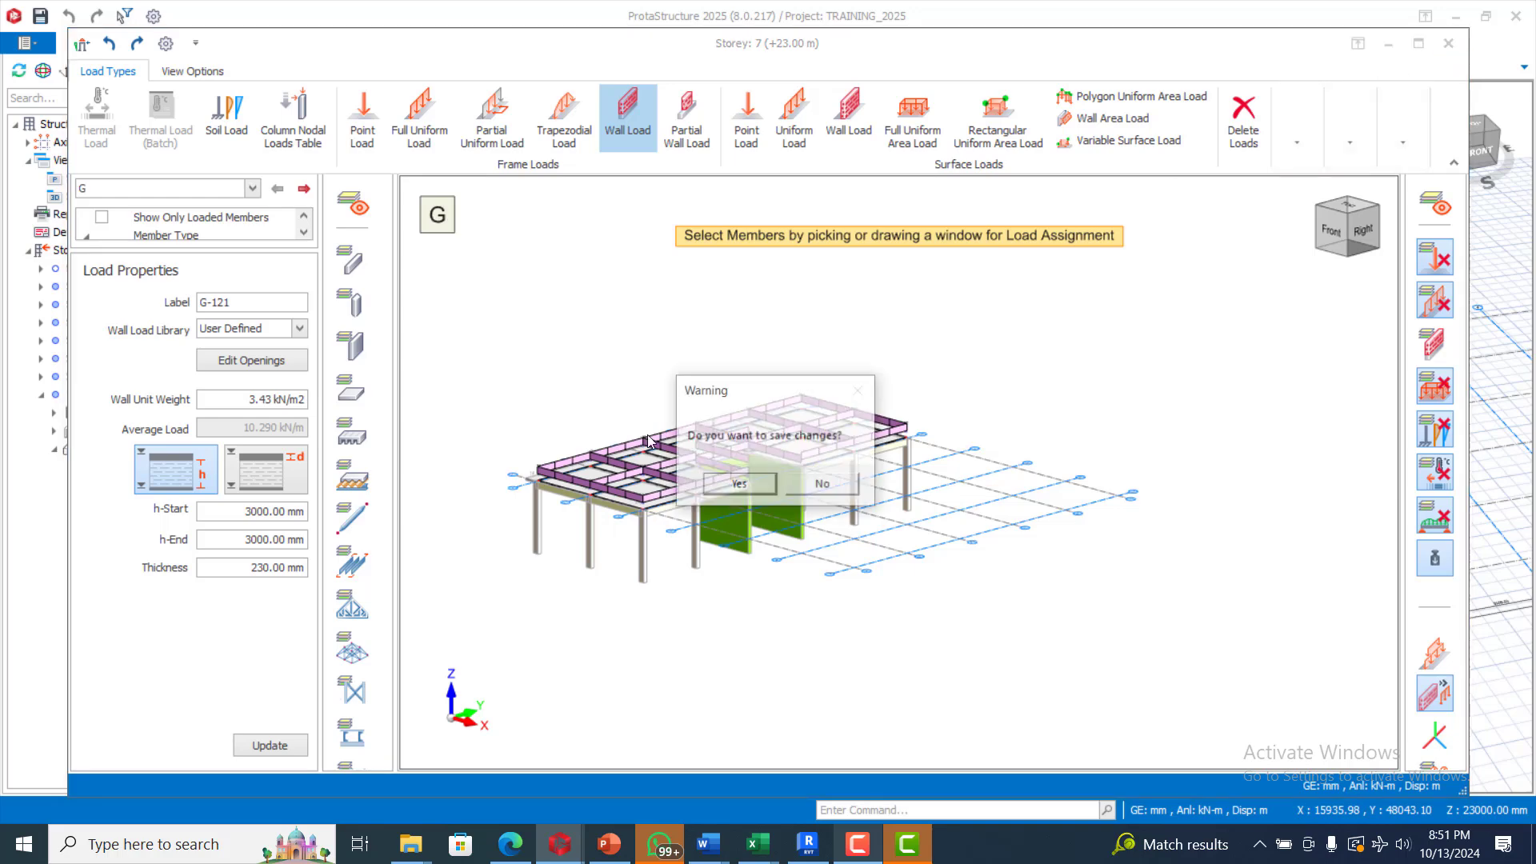
left_click(757, 486)
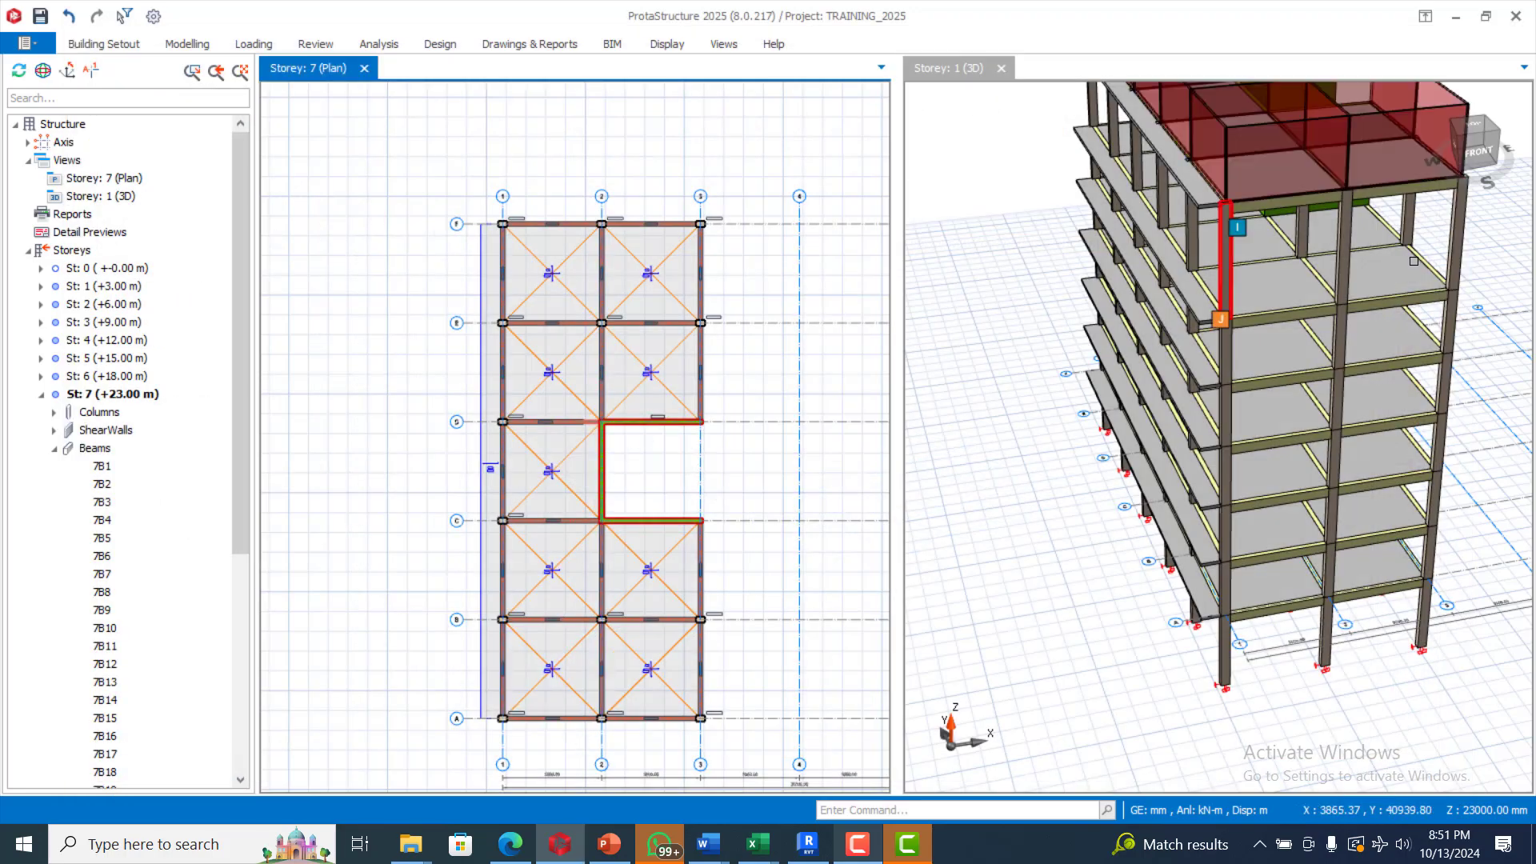
Step: Zoom out the 3D view and scroll the Storeys tree up to the top
scroll(1249, 292, "down", 3)
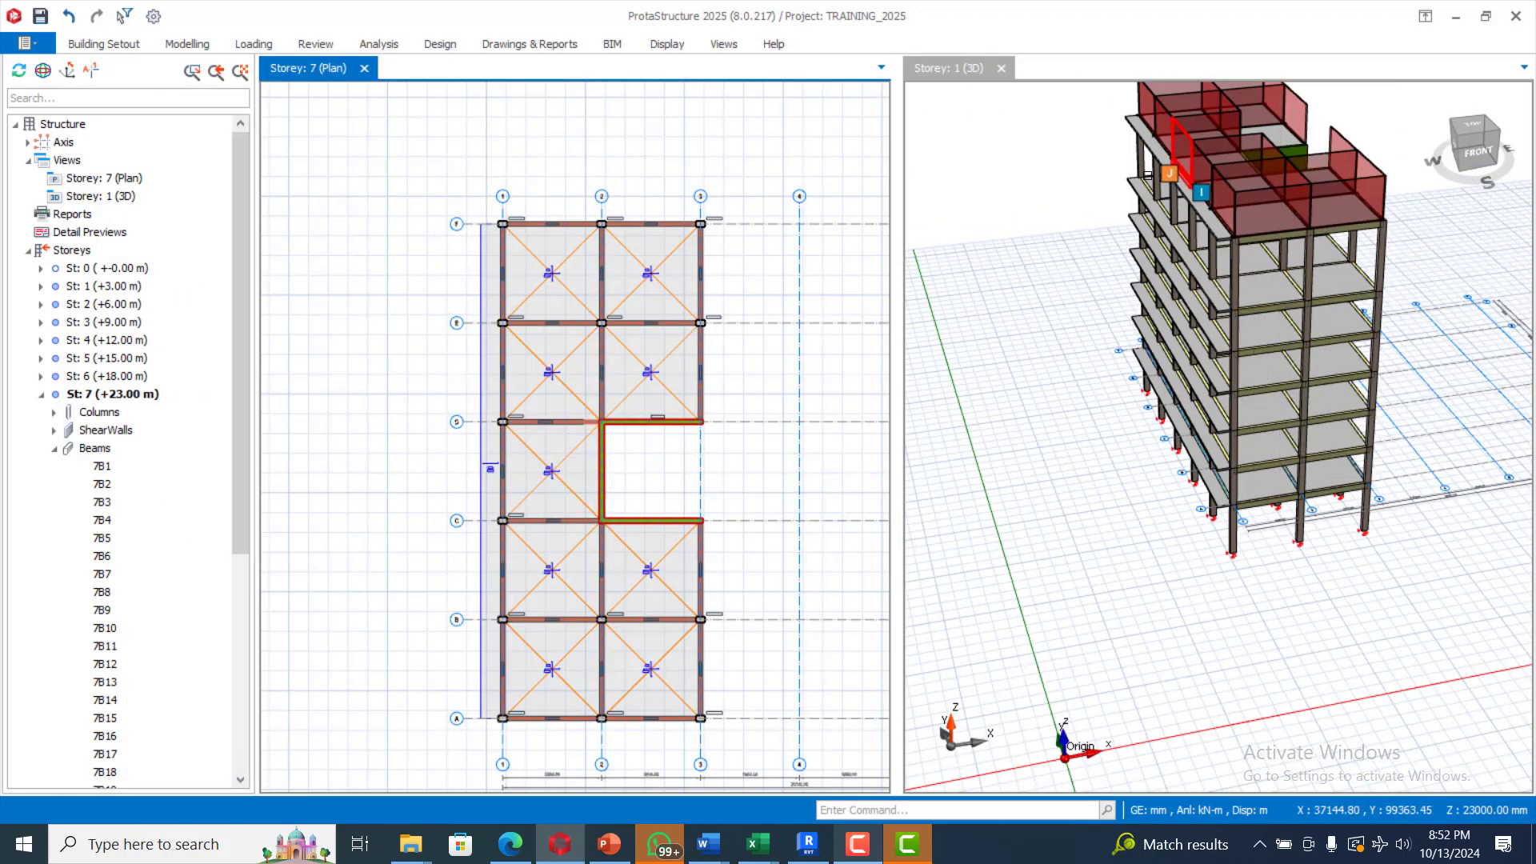
scroll(1148, 175, "down", 2)
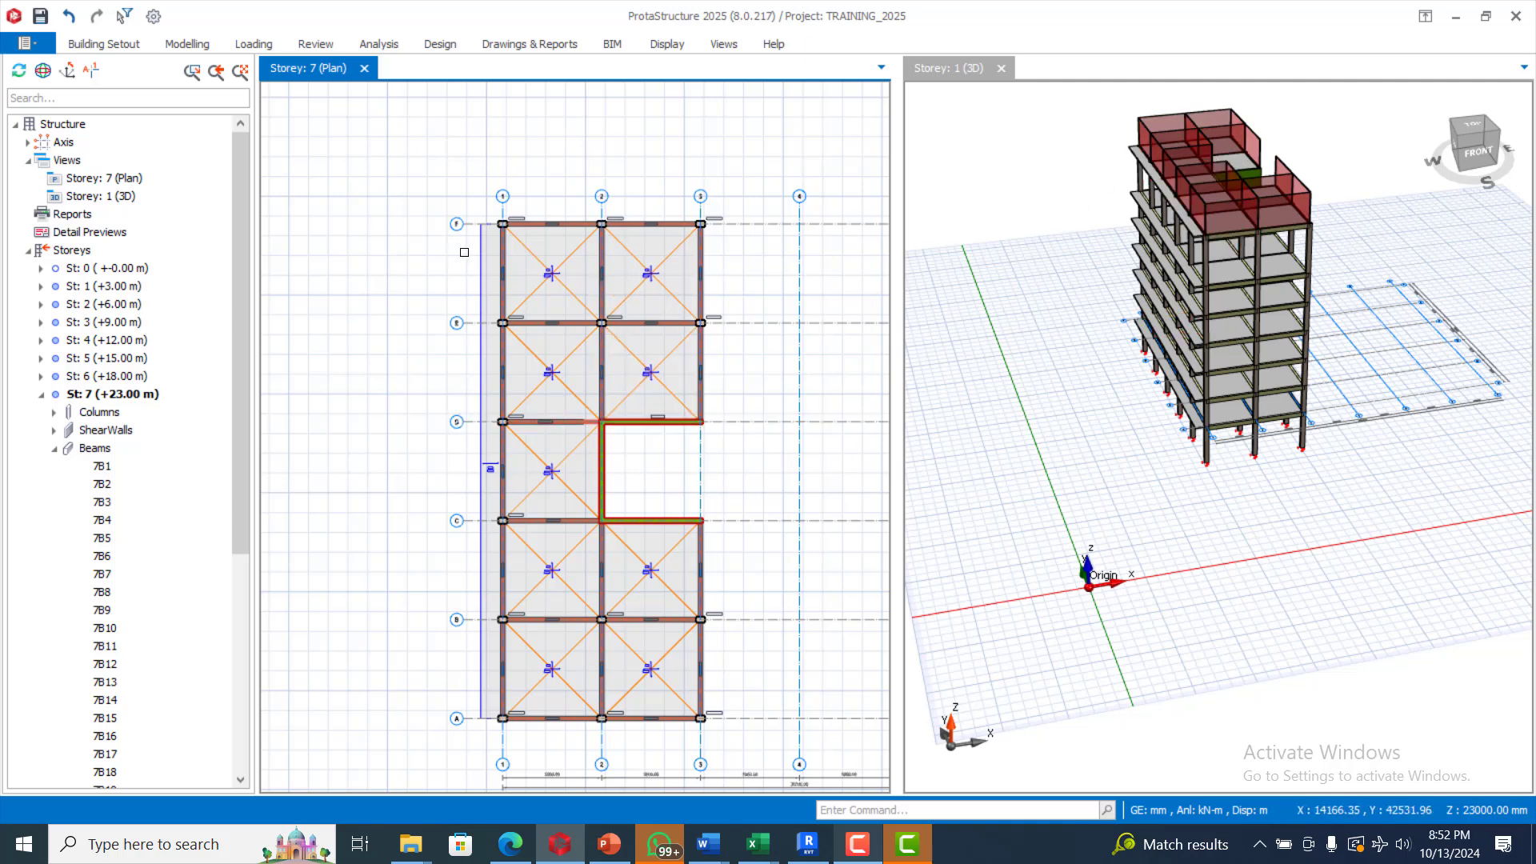
scroll(464, 252, "down", 1)
left_click_drag(480, 194, 531, 157)
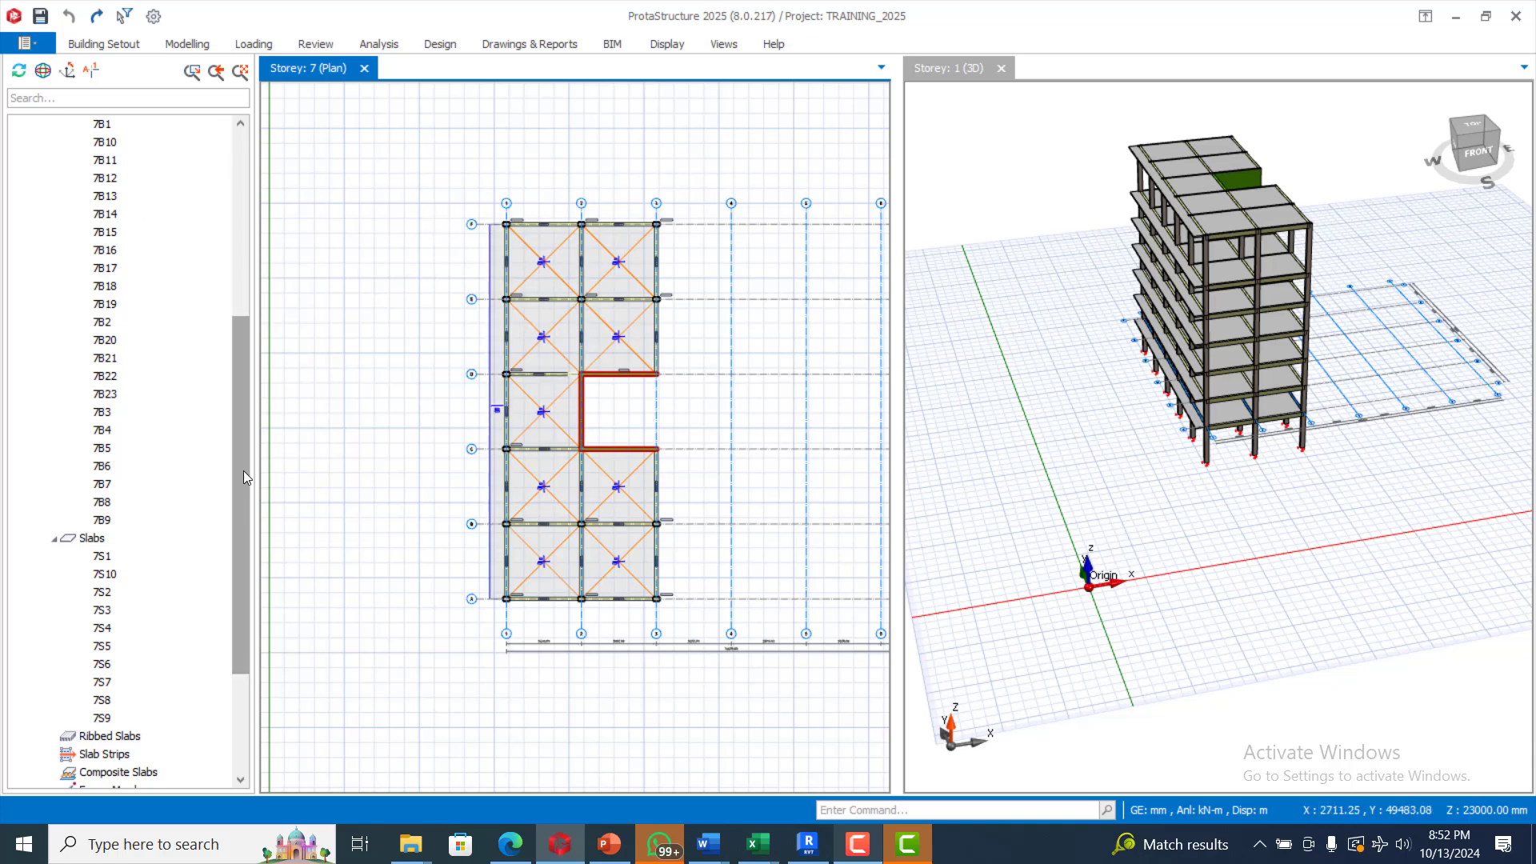
left_click_drag(243, 471, 243, 288)
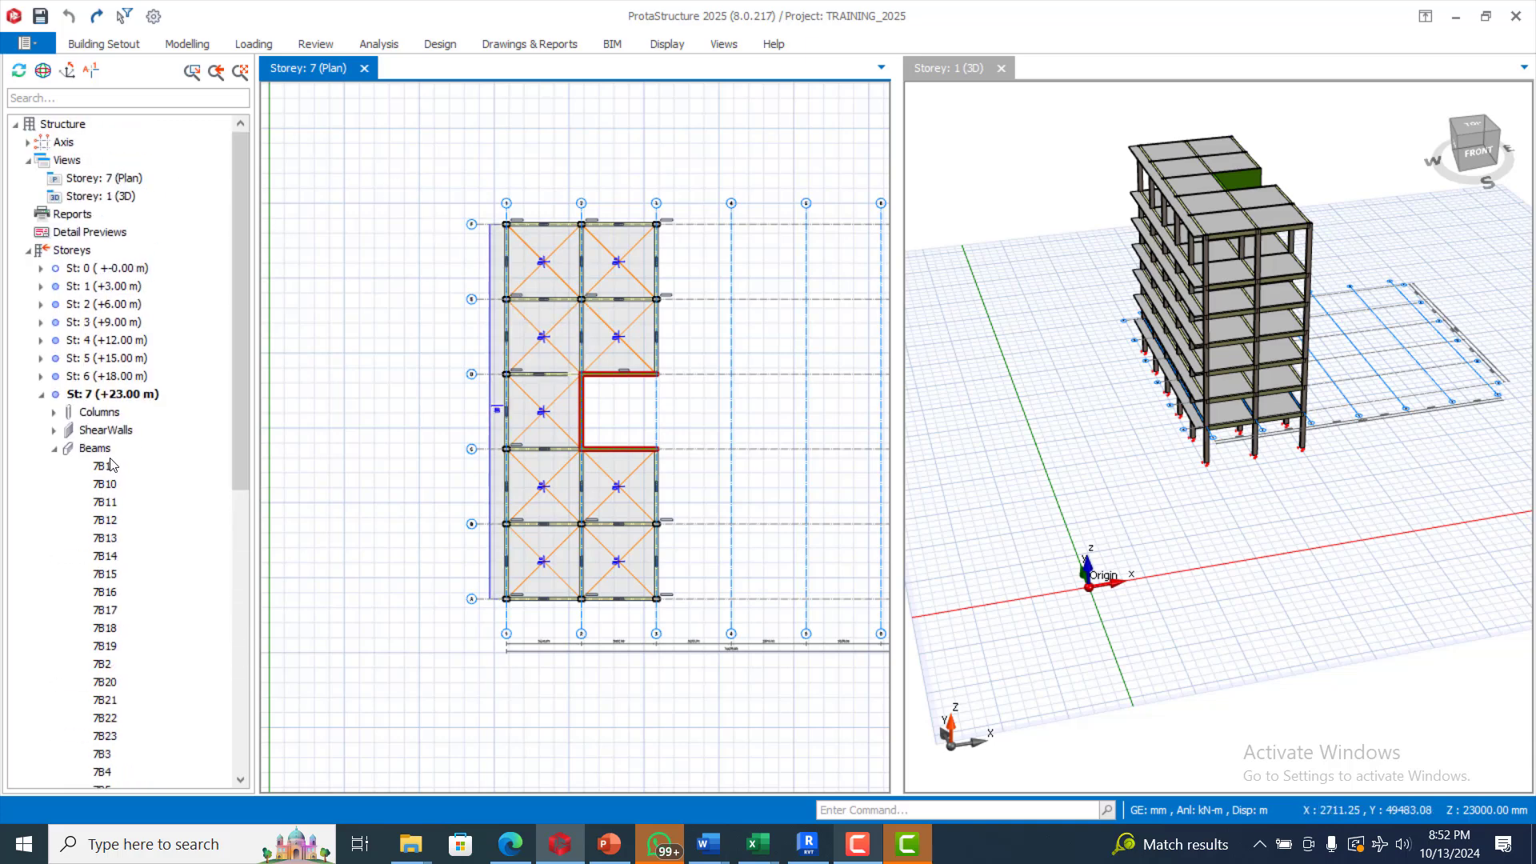
Step: Make St: 1 (+3.00 m) the active storey and bring up the Loading ribbon
left_click(83, 288)
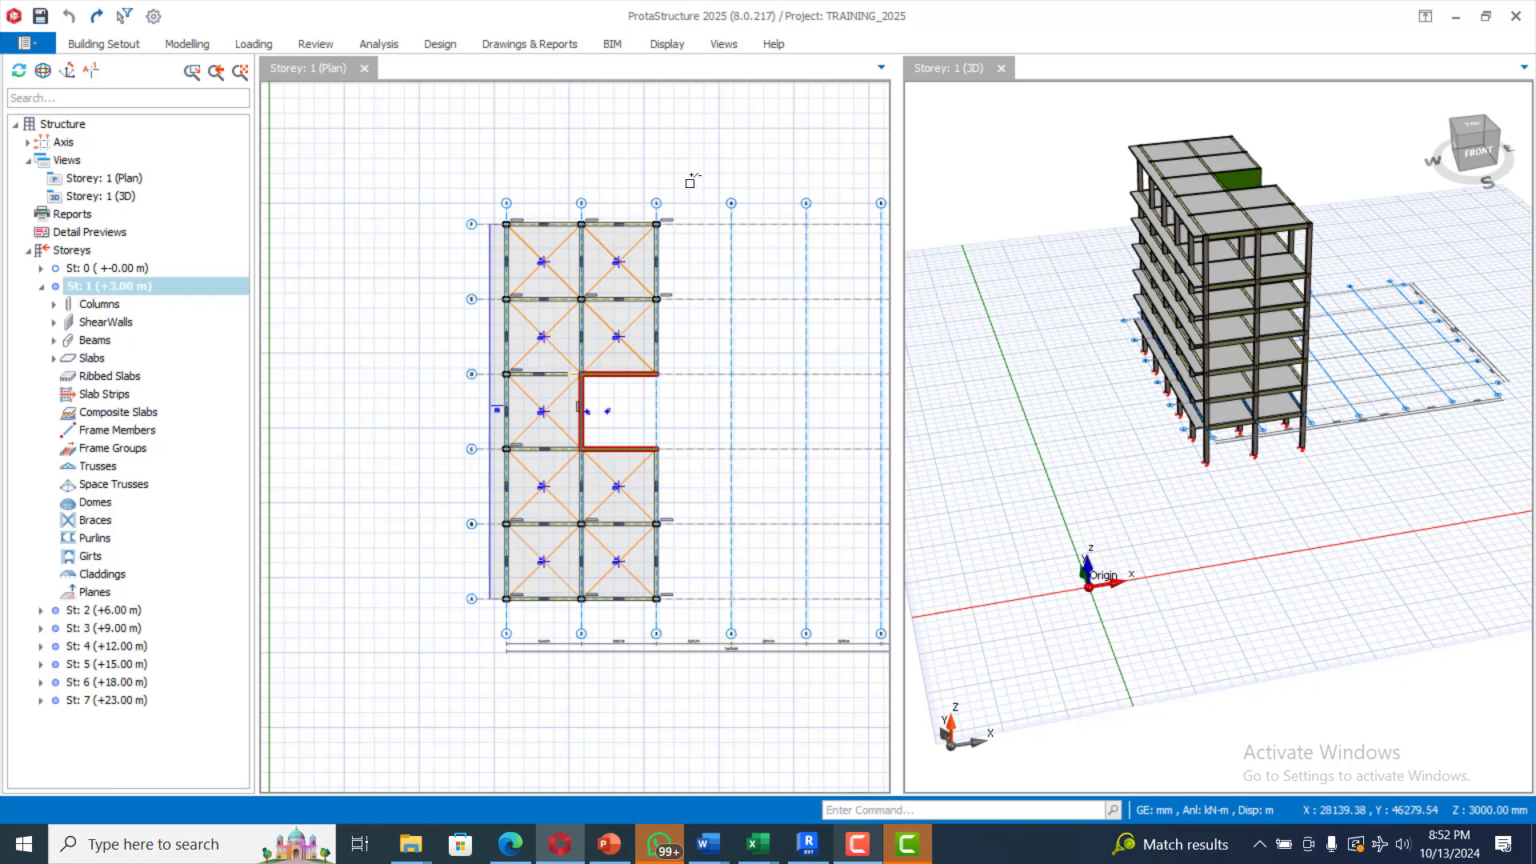
left_click(648, 244)
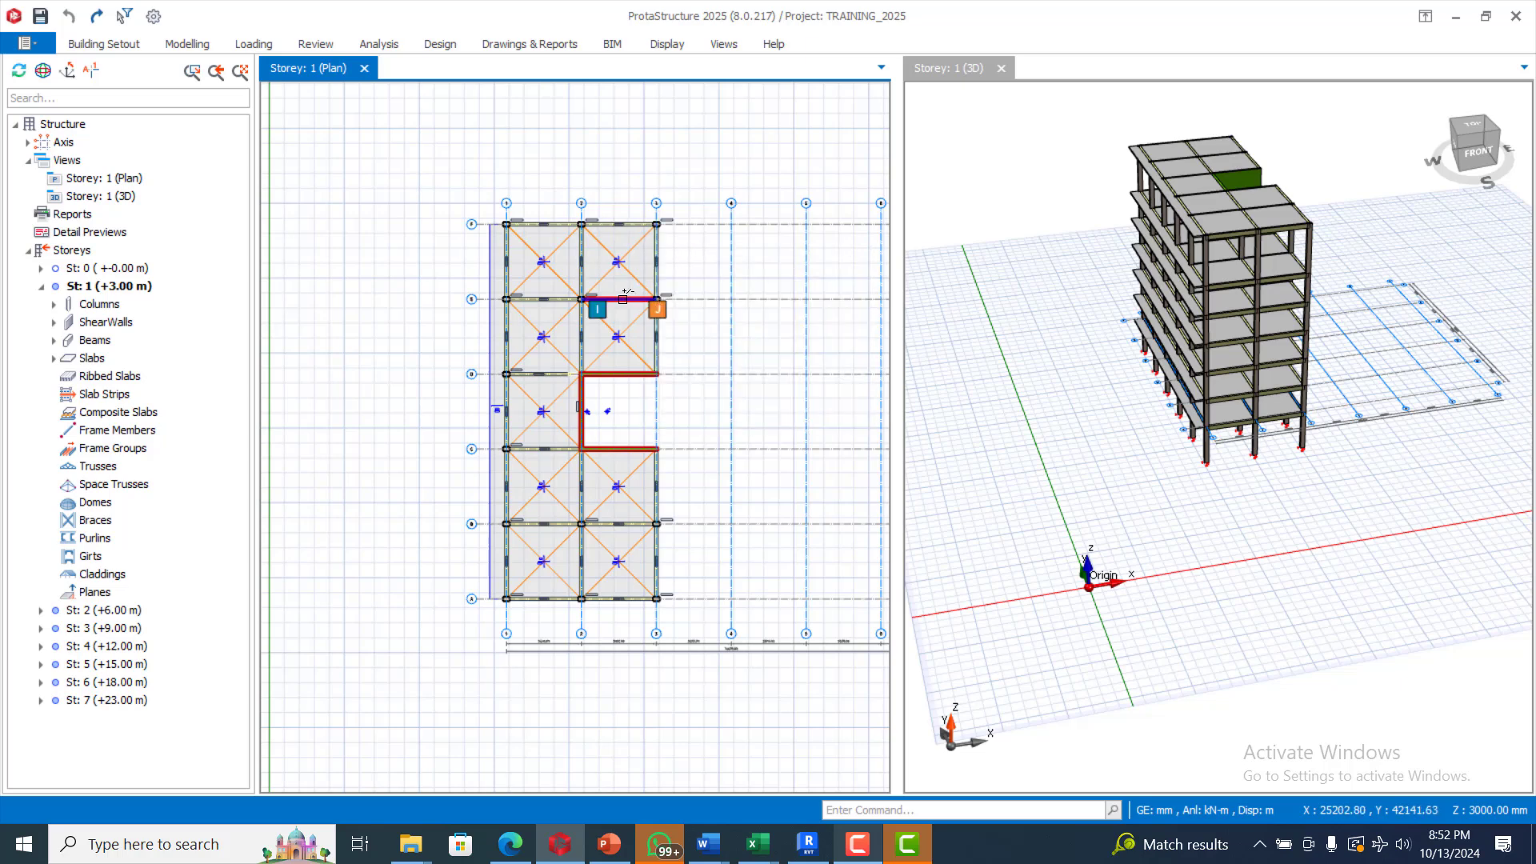
mouse_move(622, 294)
scroll(623, 293, "up", 1)
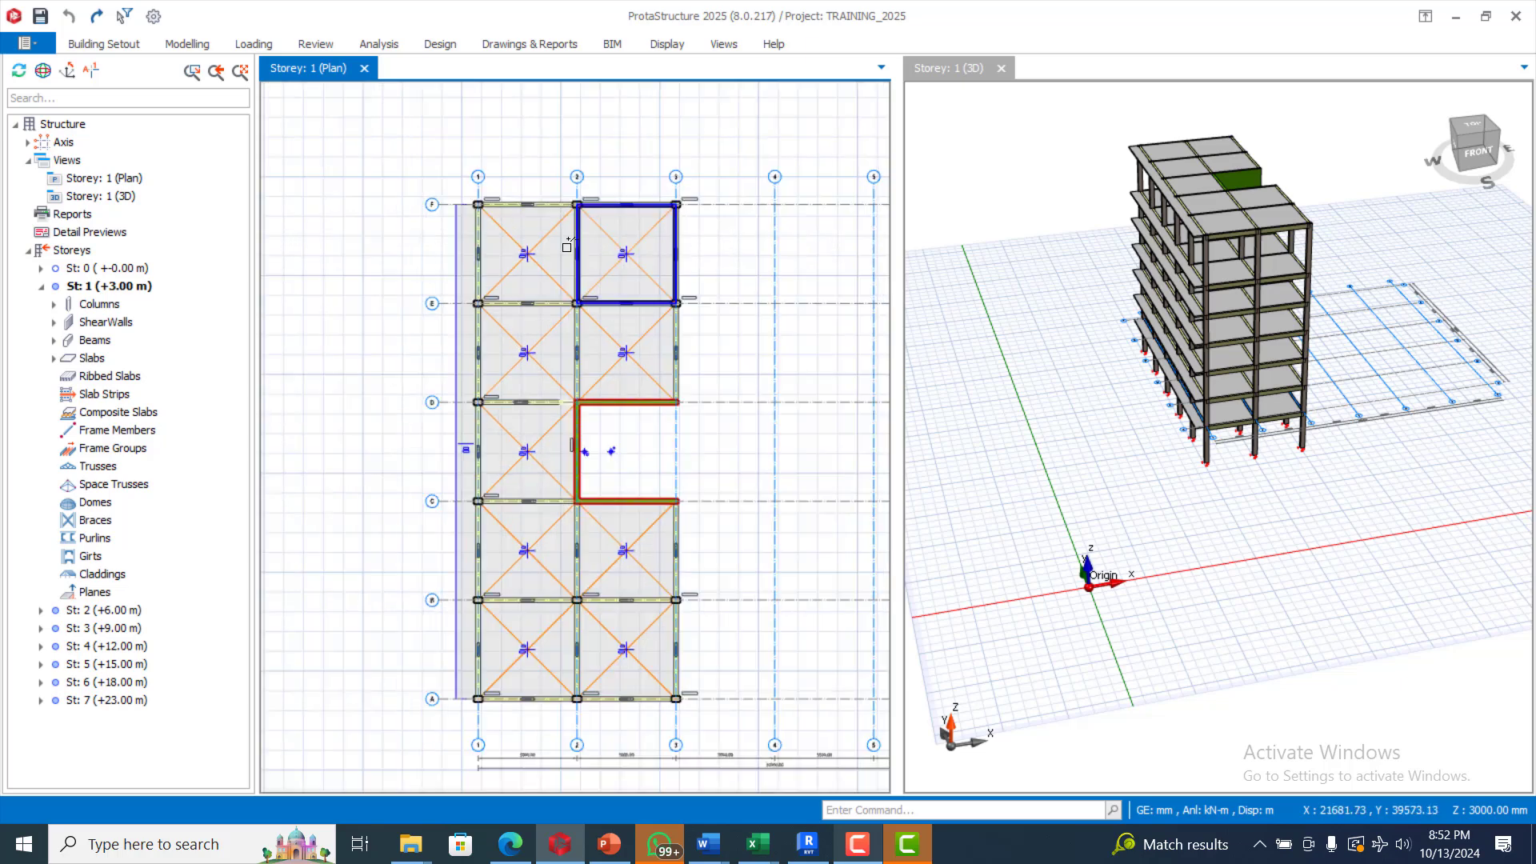
scroll(516, 192, "down", 1)
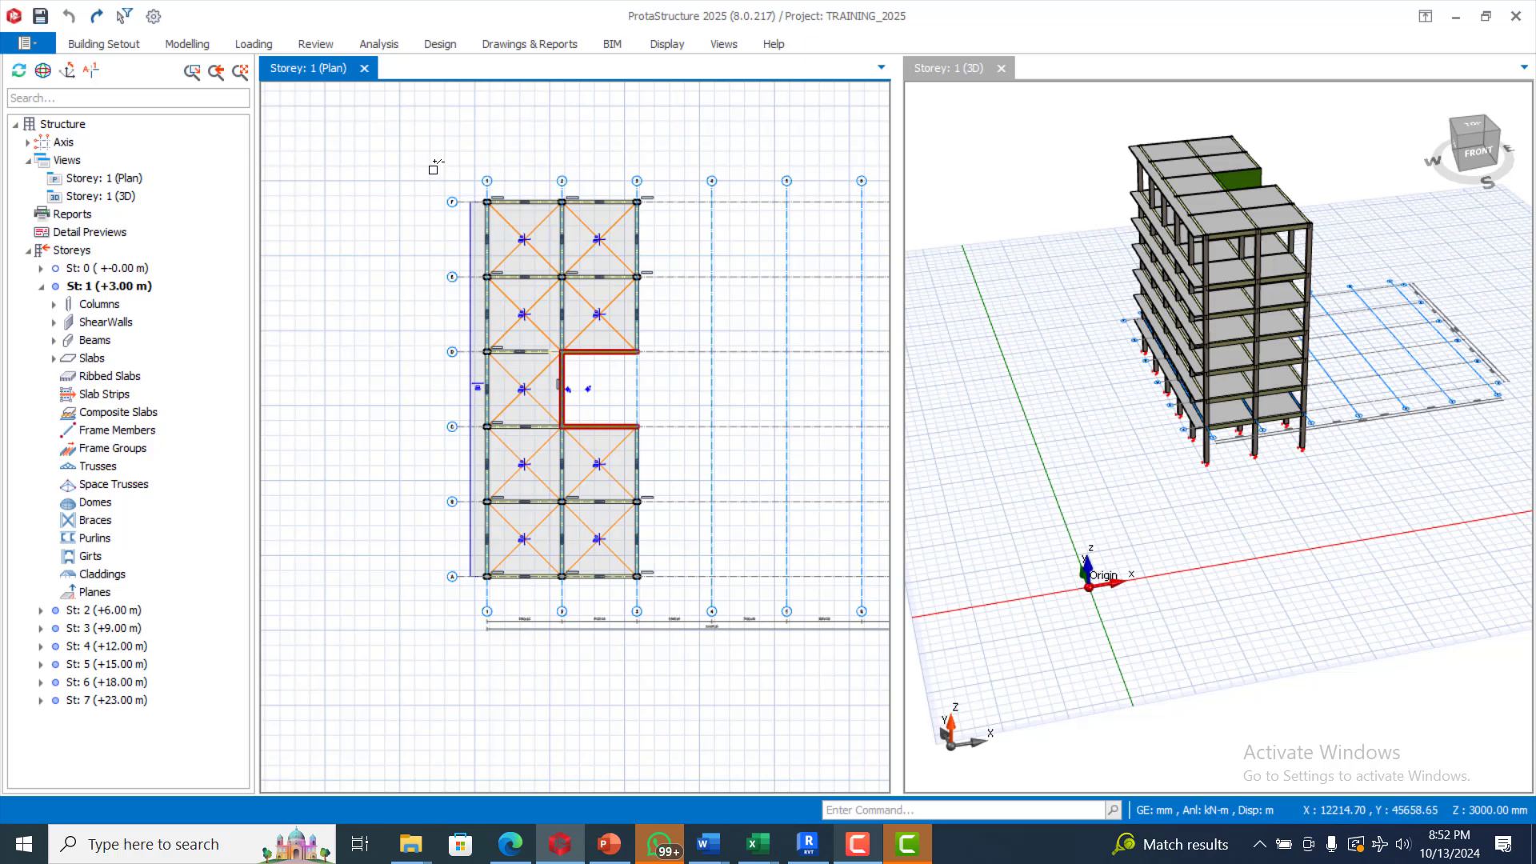
left_click(254, 44)
Step: Apply the 3.43 kN/m², 3000 mm high, 230 mm thick wall load to every storey 1 beam and save
left_click(119, 106)
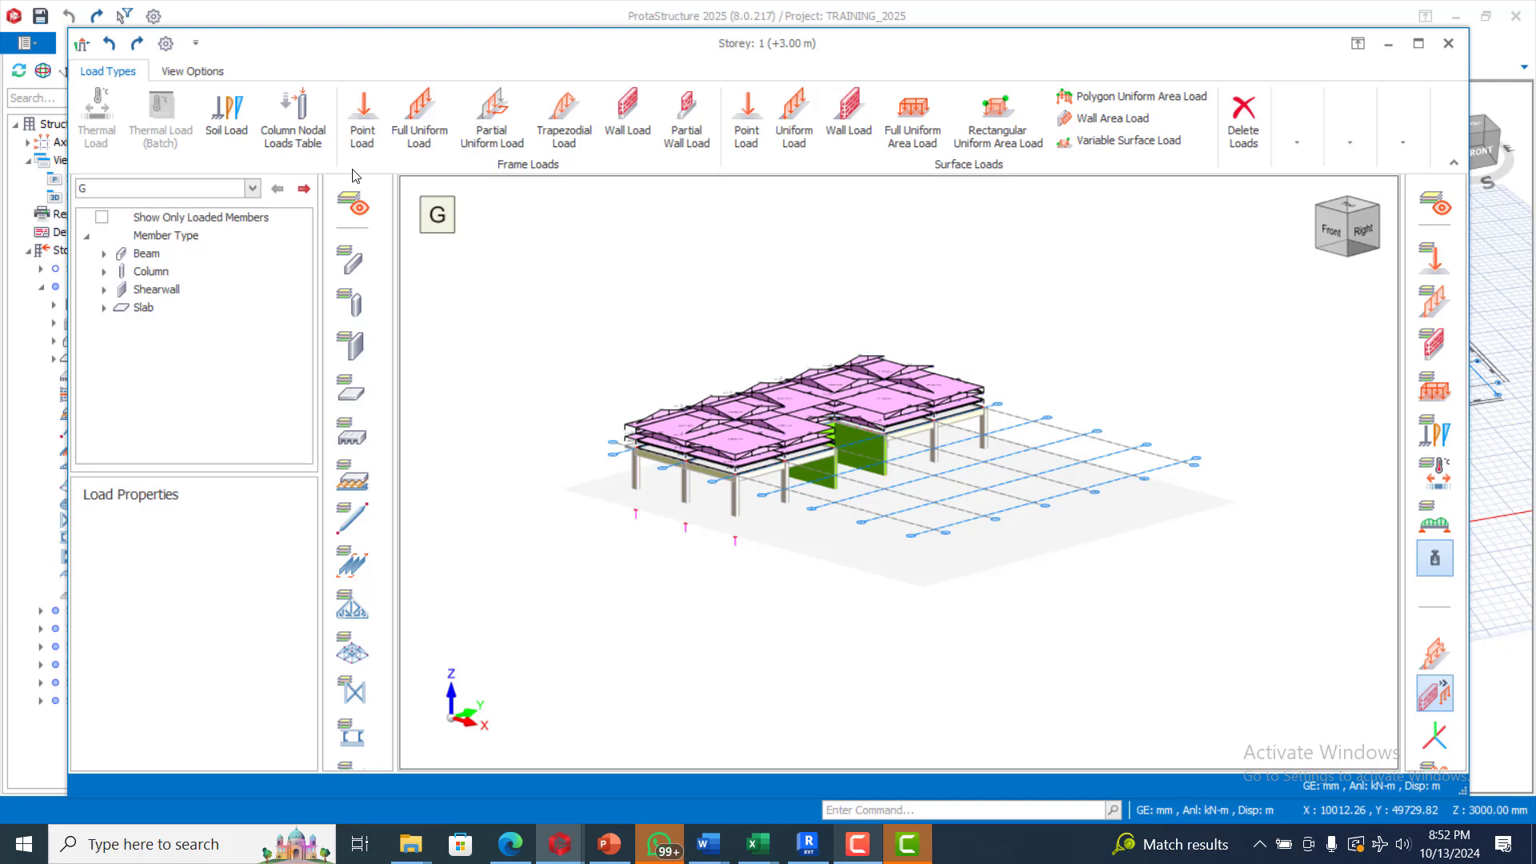
left_click(636, 110)
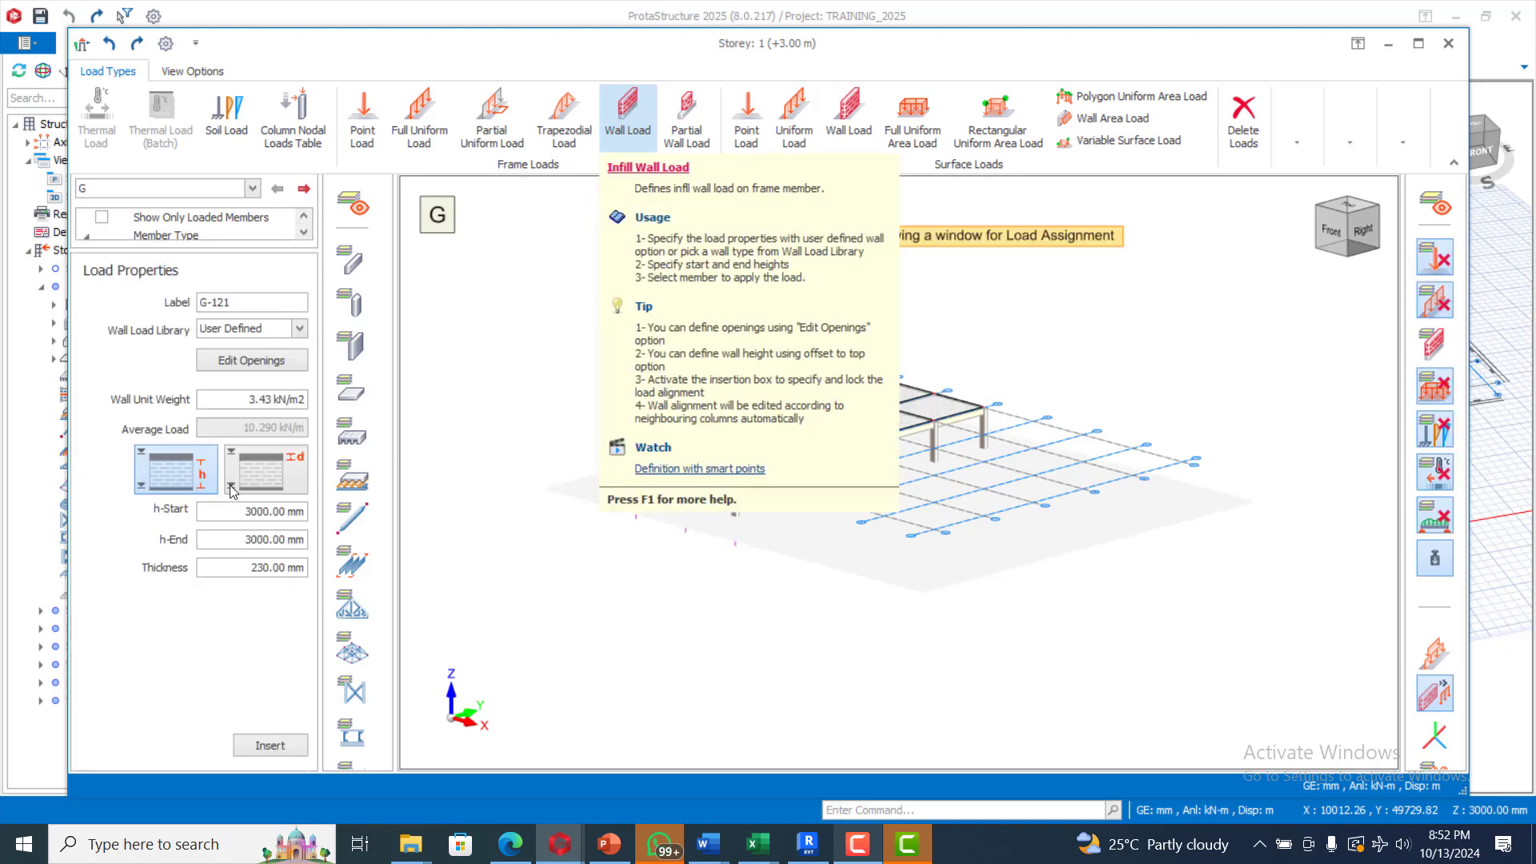
left_click_drag(567, 301, 1060, 544)
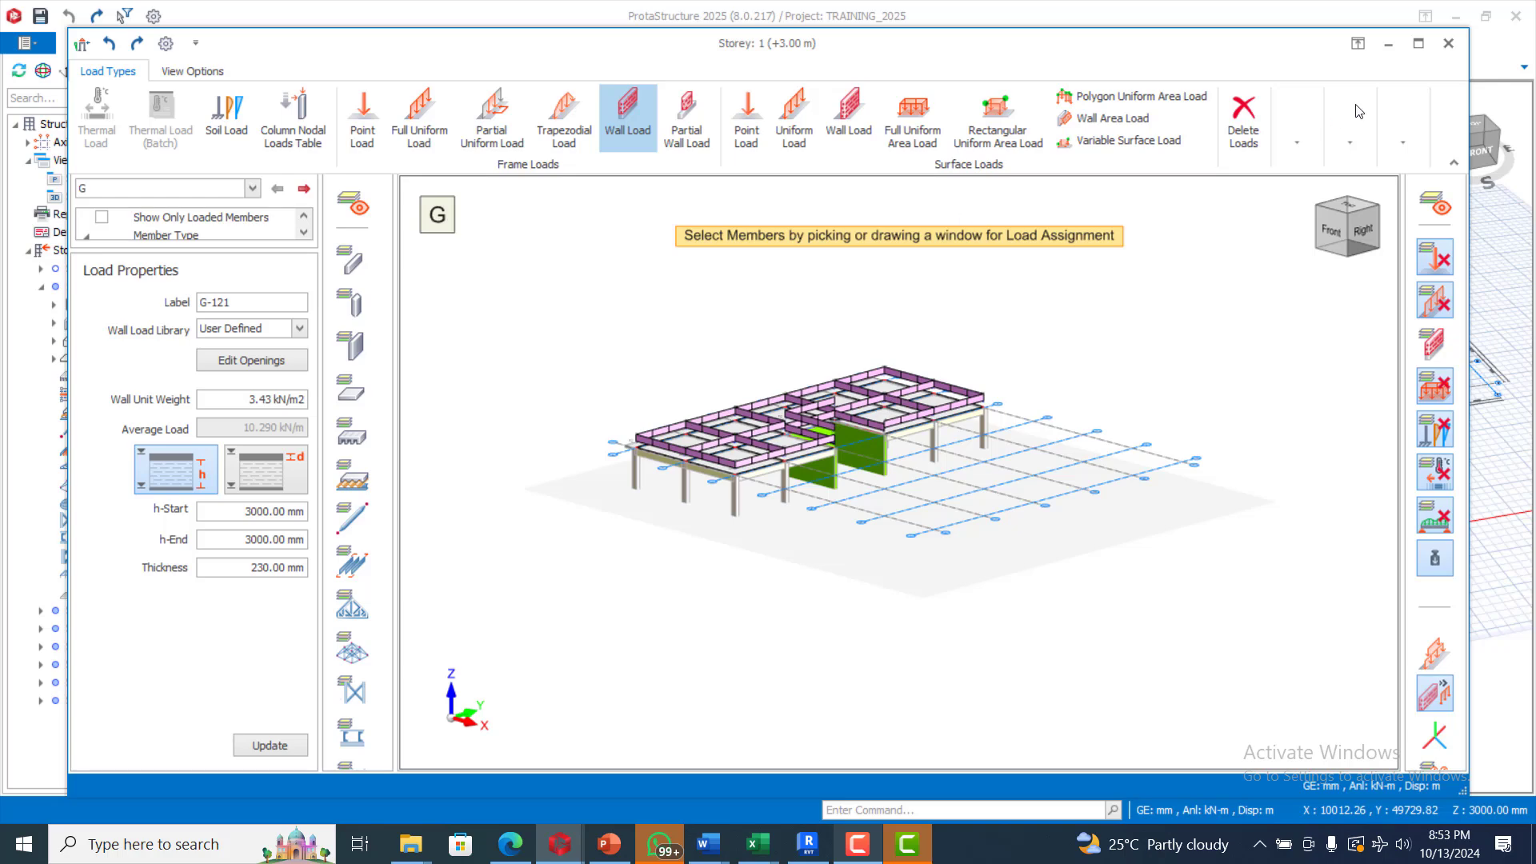
left_click(1448, 43)
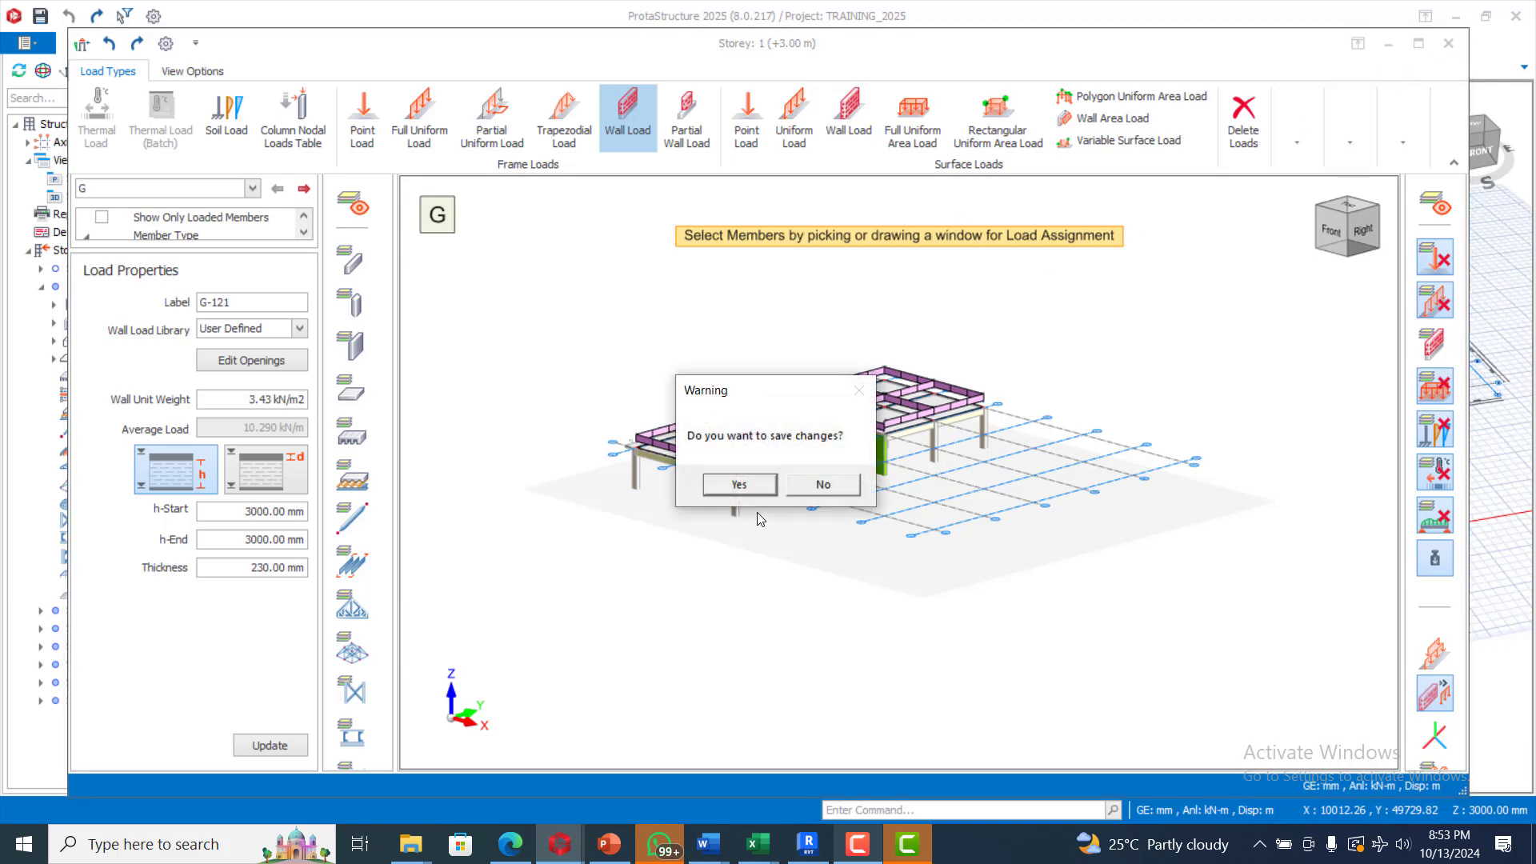
left_click(739, 484)
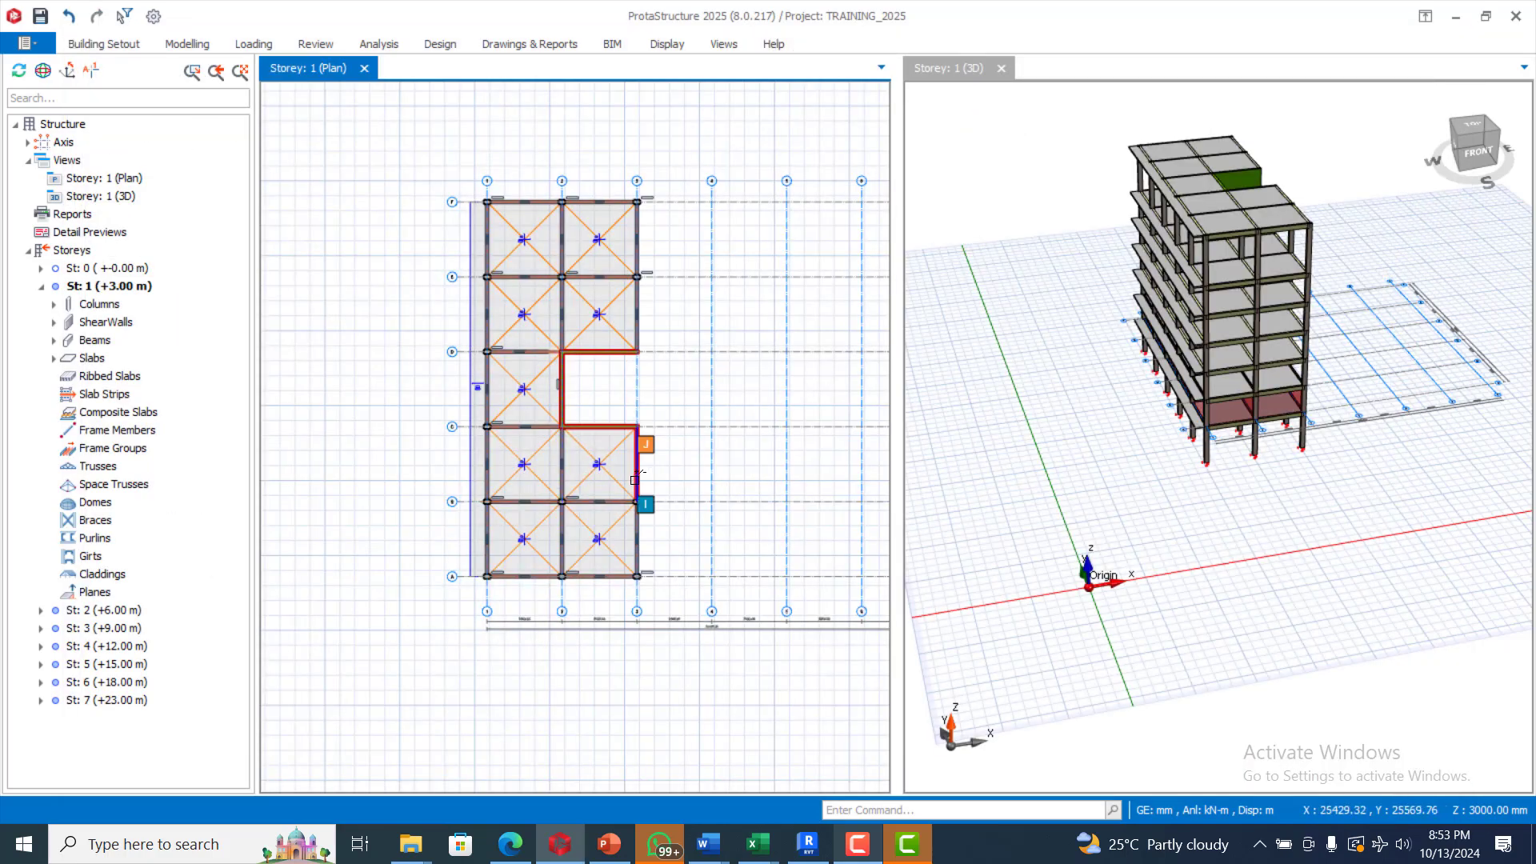
Step: Zoom and orbit to view the whole storey 1 building, then bring up the Modelling ribbon
scroll(1267, 380, "up", 6)
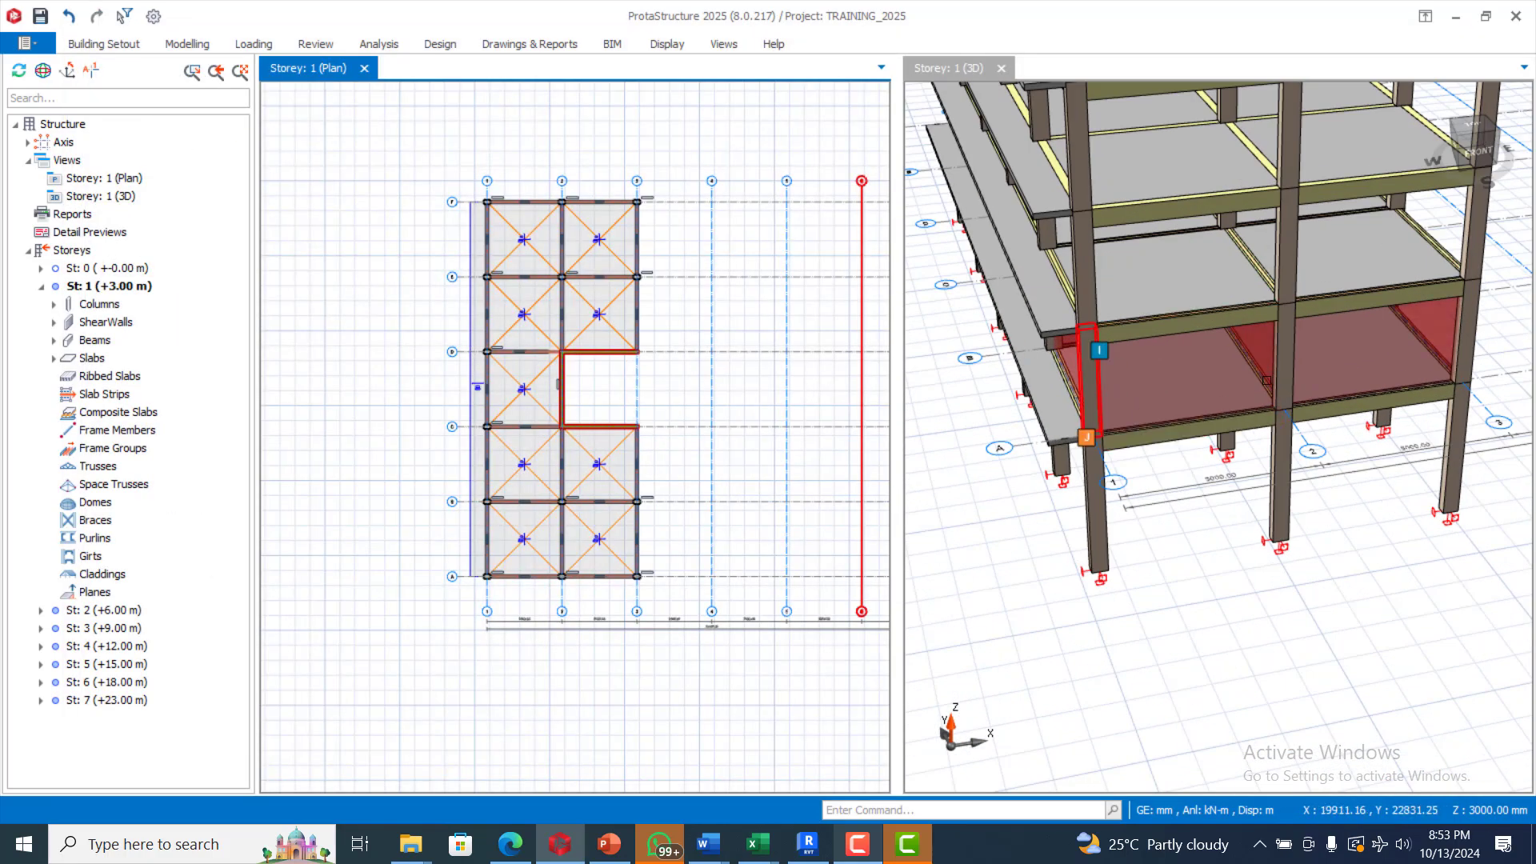
scroll(1236, 396, "down", 4)
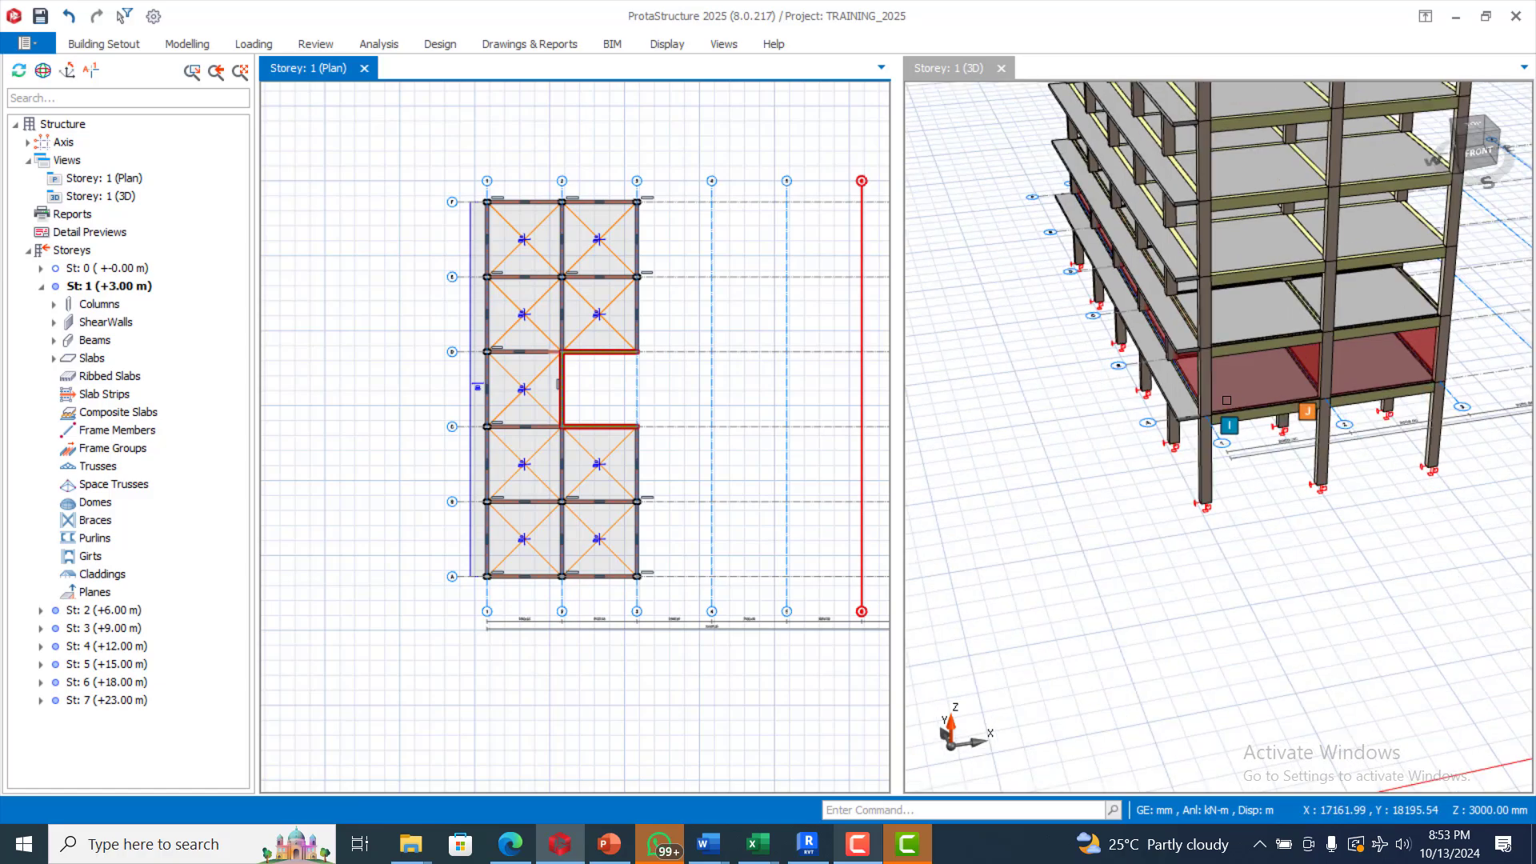
scroll(1227, 400, "up", 1)
mouse_move(1107, 527)
middle_mouse_down("shift")
mouse_move(1153, 508)
mouse_move(1104, 512)
mouse_move(1118, 494)
mouse_move(1097, 473)
mouse_move(1029, 490)
mouse_move(1029, 507)
middle_mouse_up("shift")
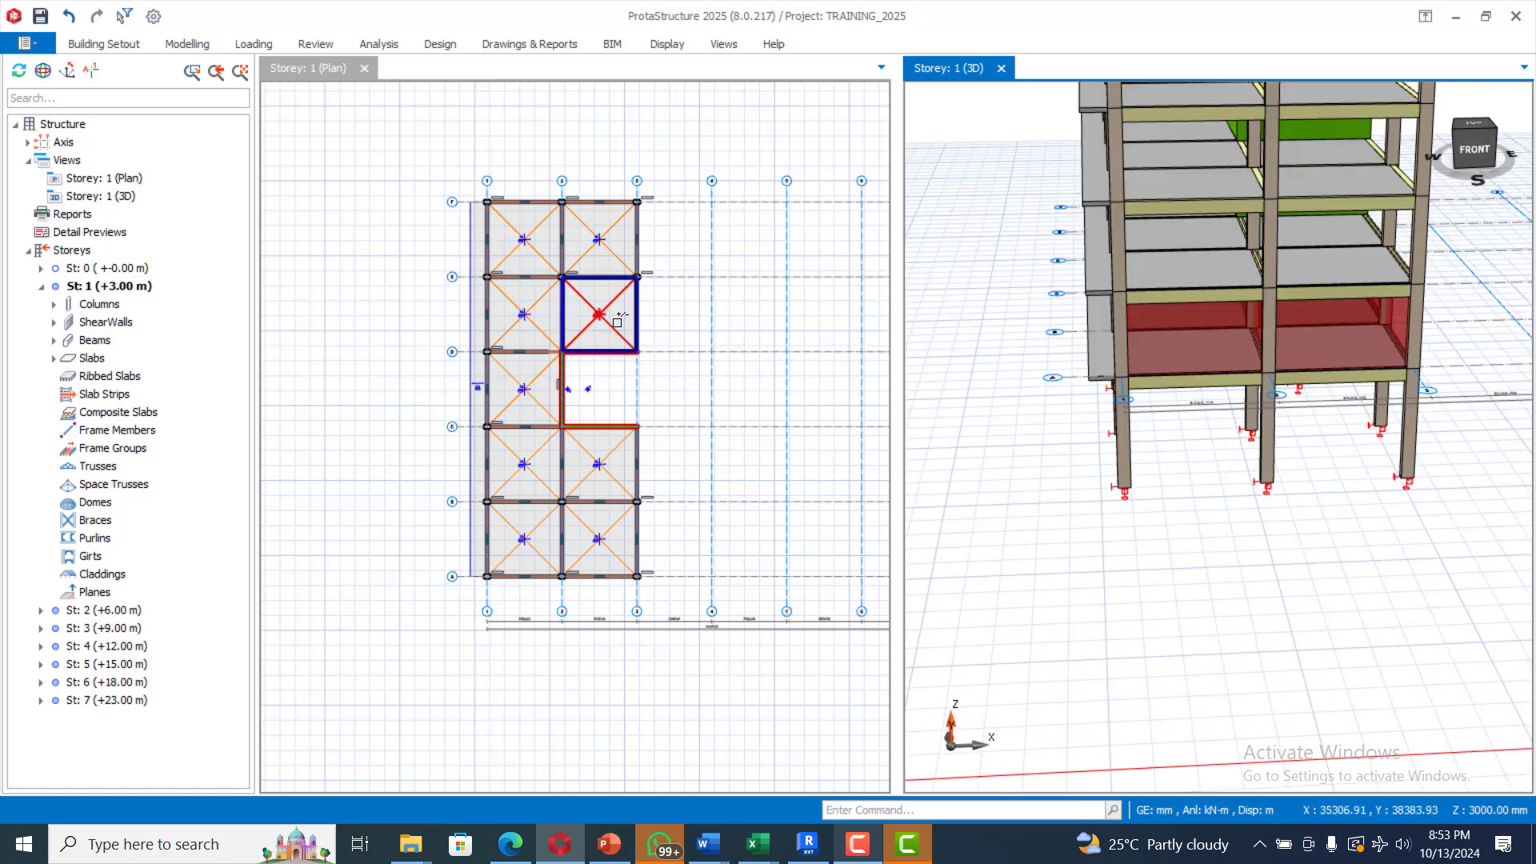
scroll(574, 140, "up", 3)
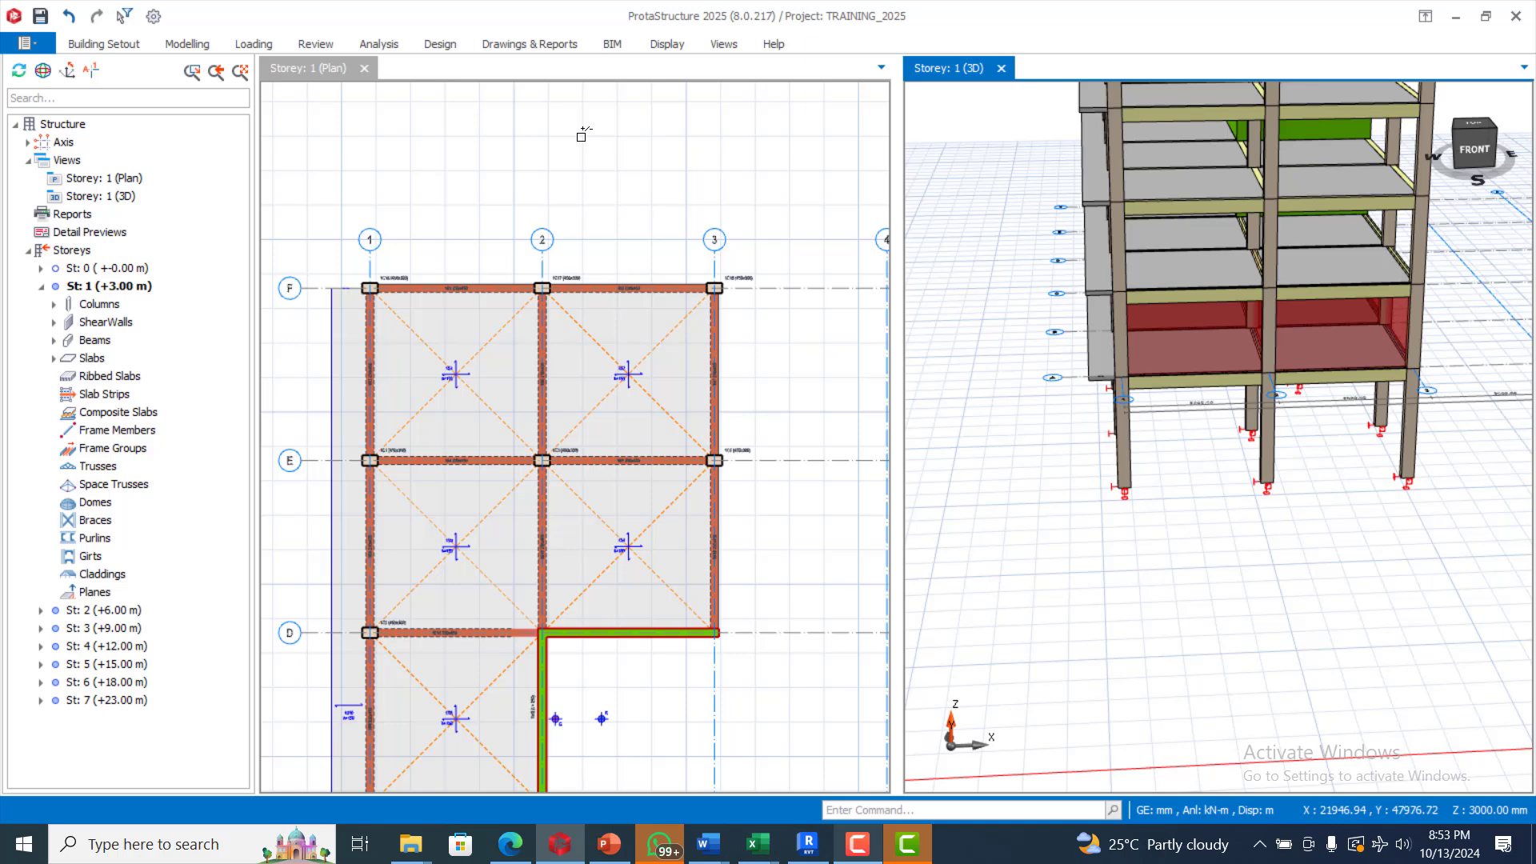
scroll(583, 134, "down", 3)
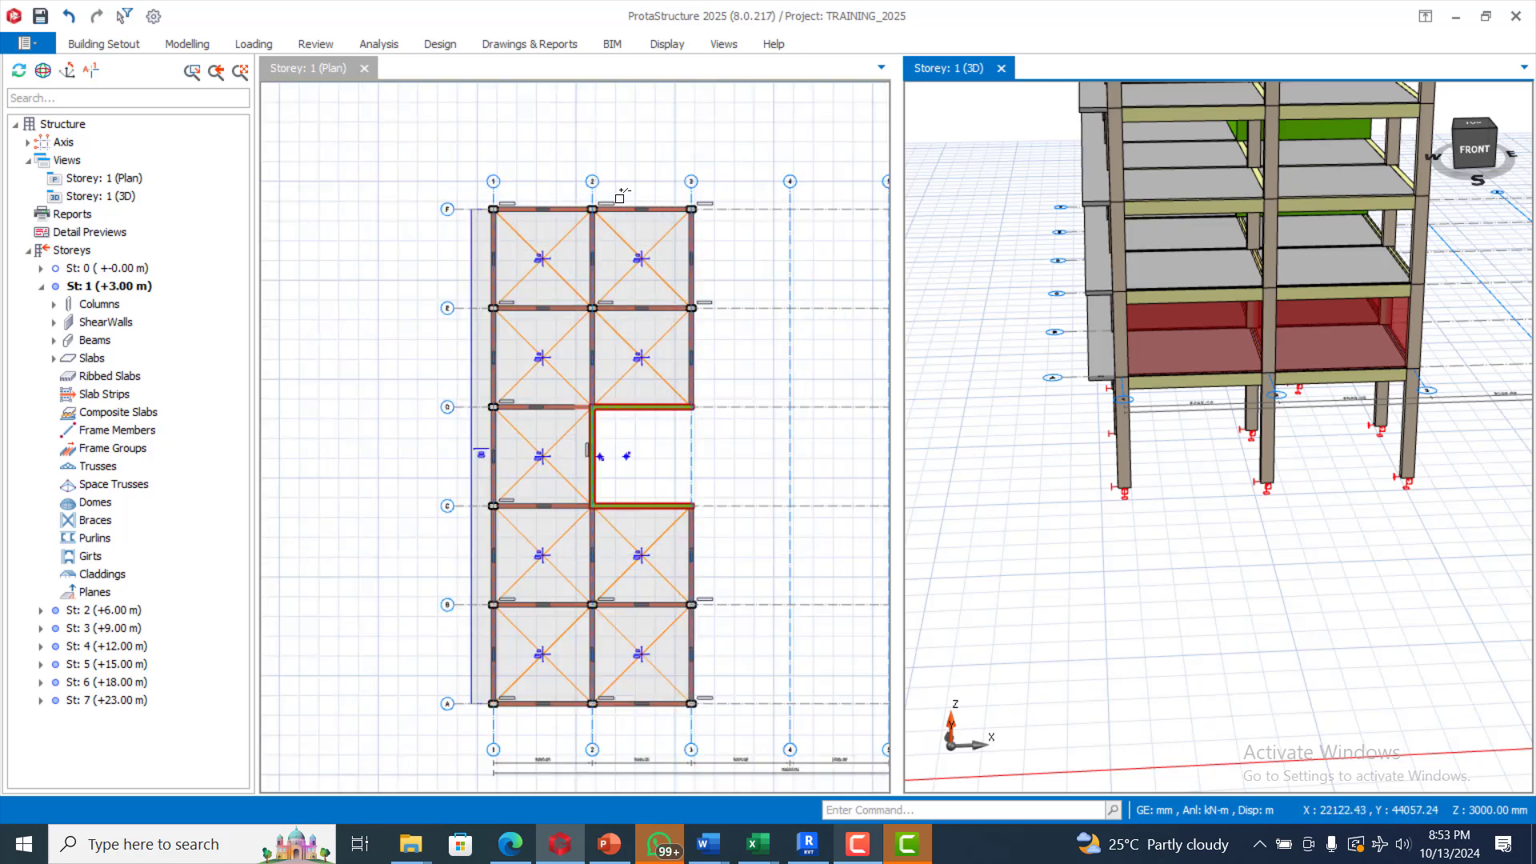
scroll(623, 195, "down", 4)
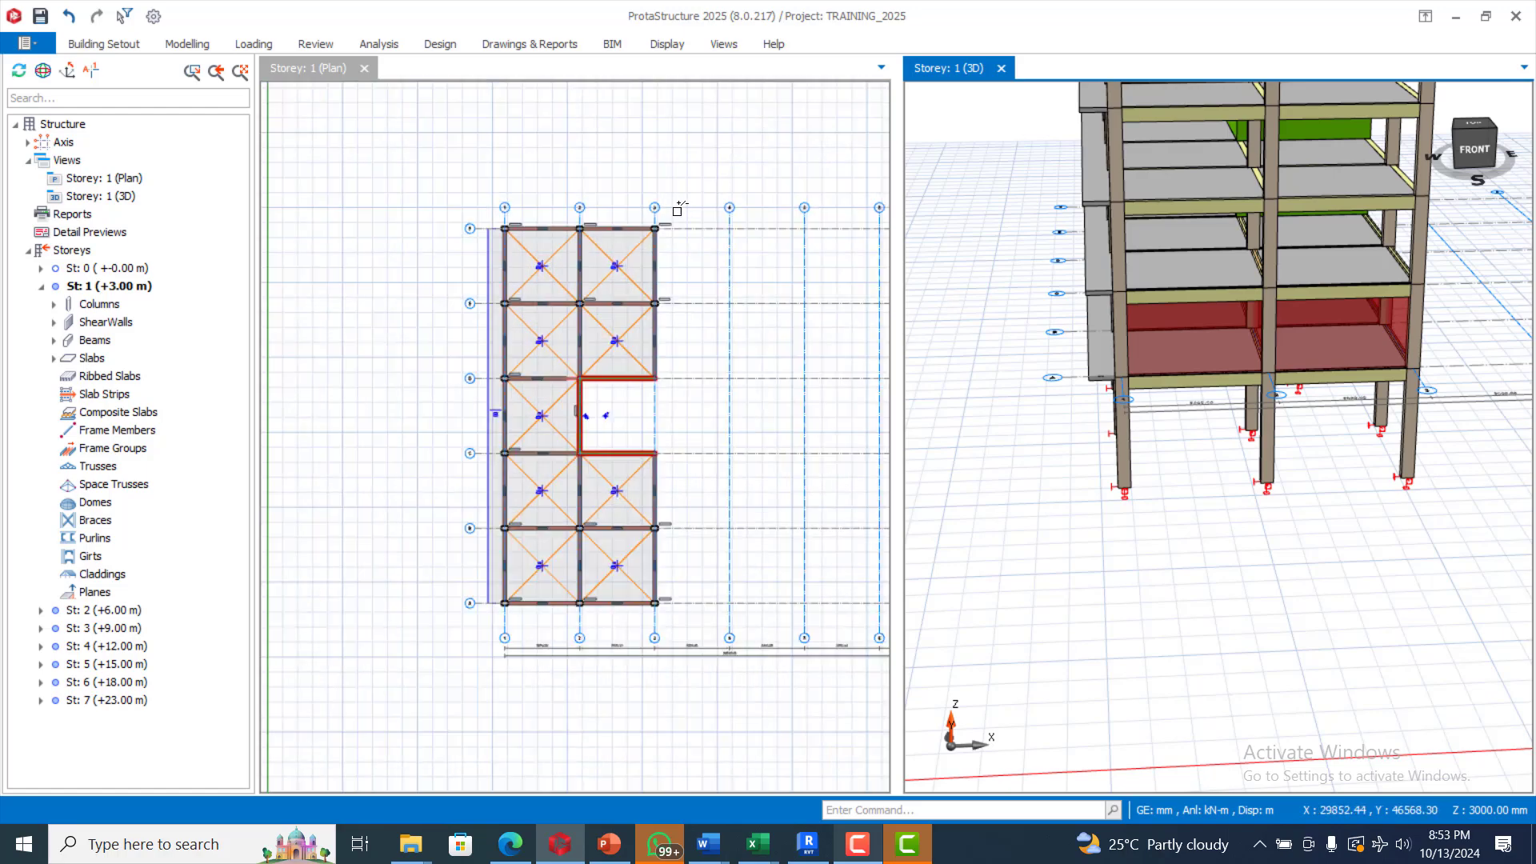
scroll(533, 205, "down", 2)
scroll(740, 272, "up", 2)
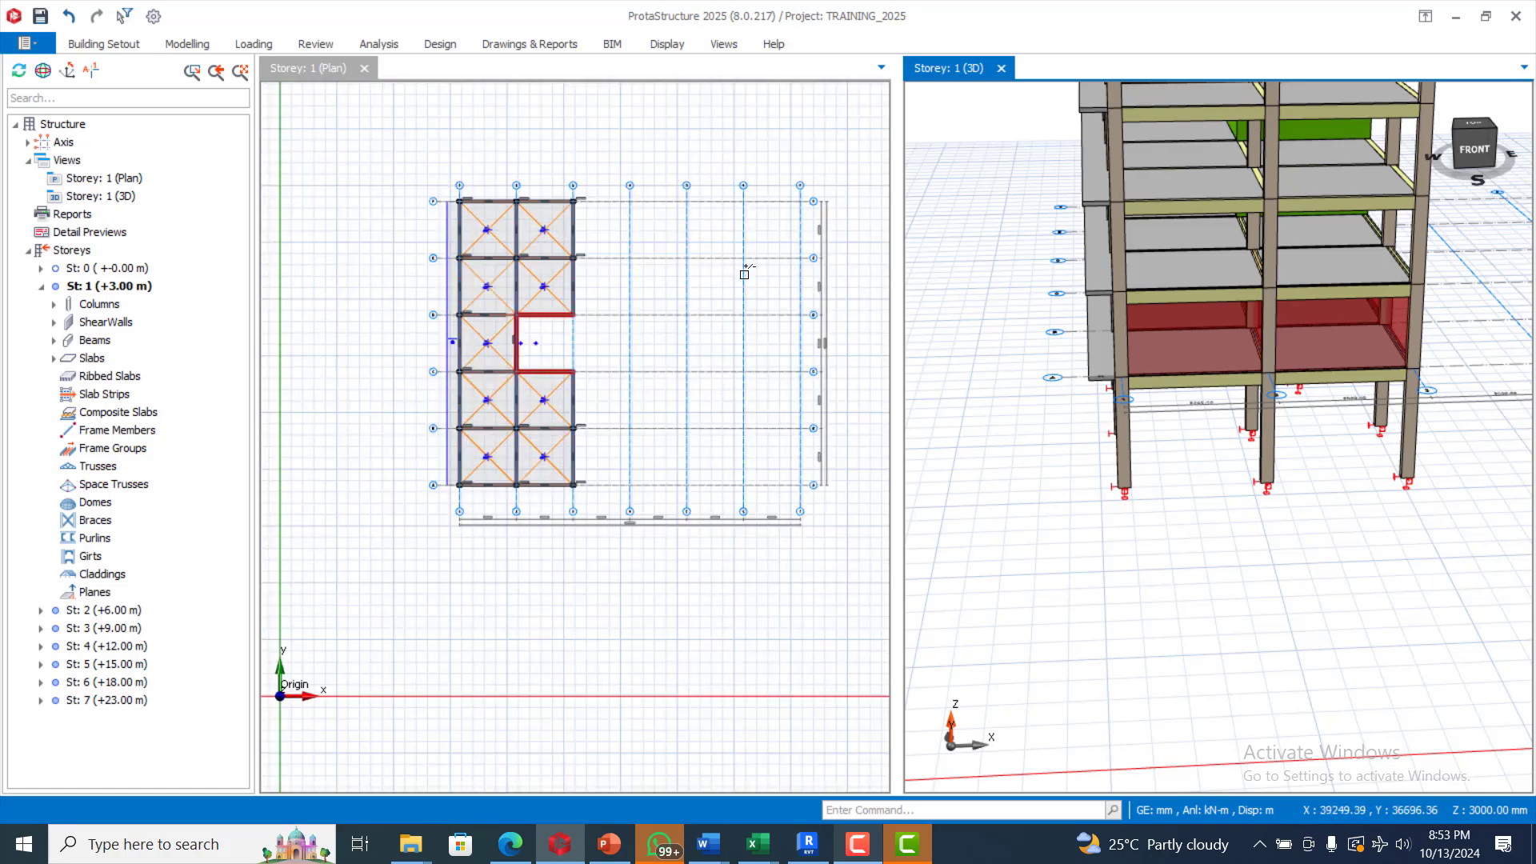
left_click(172, 42)
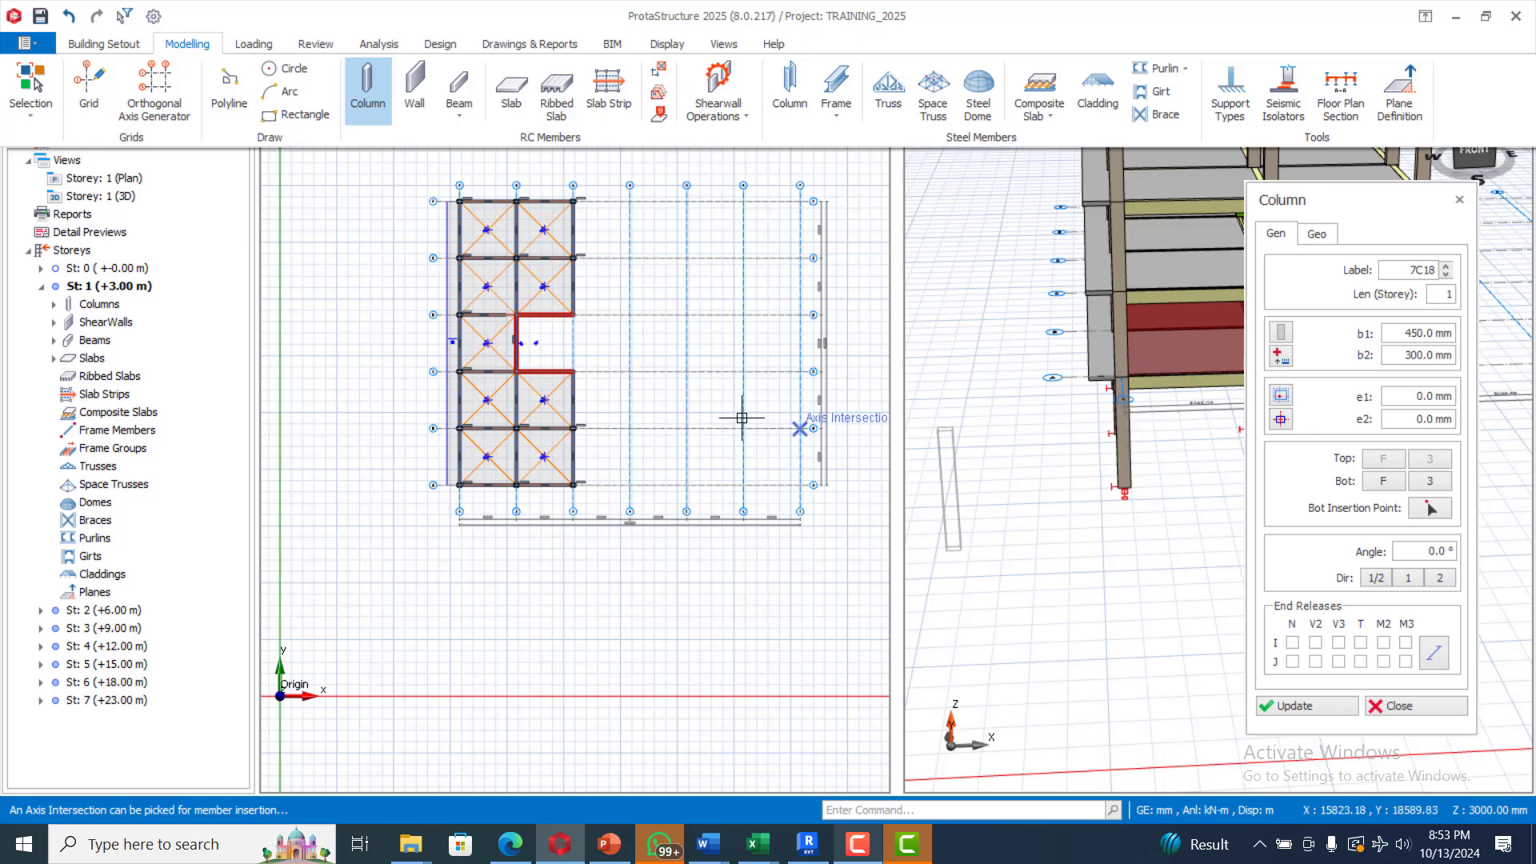
key("Escape")
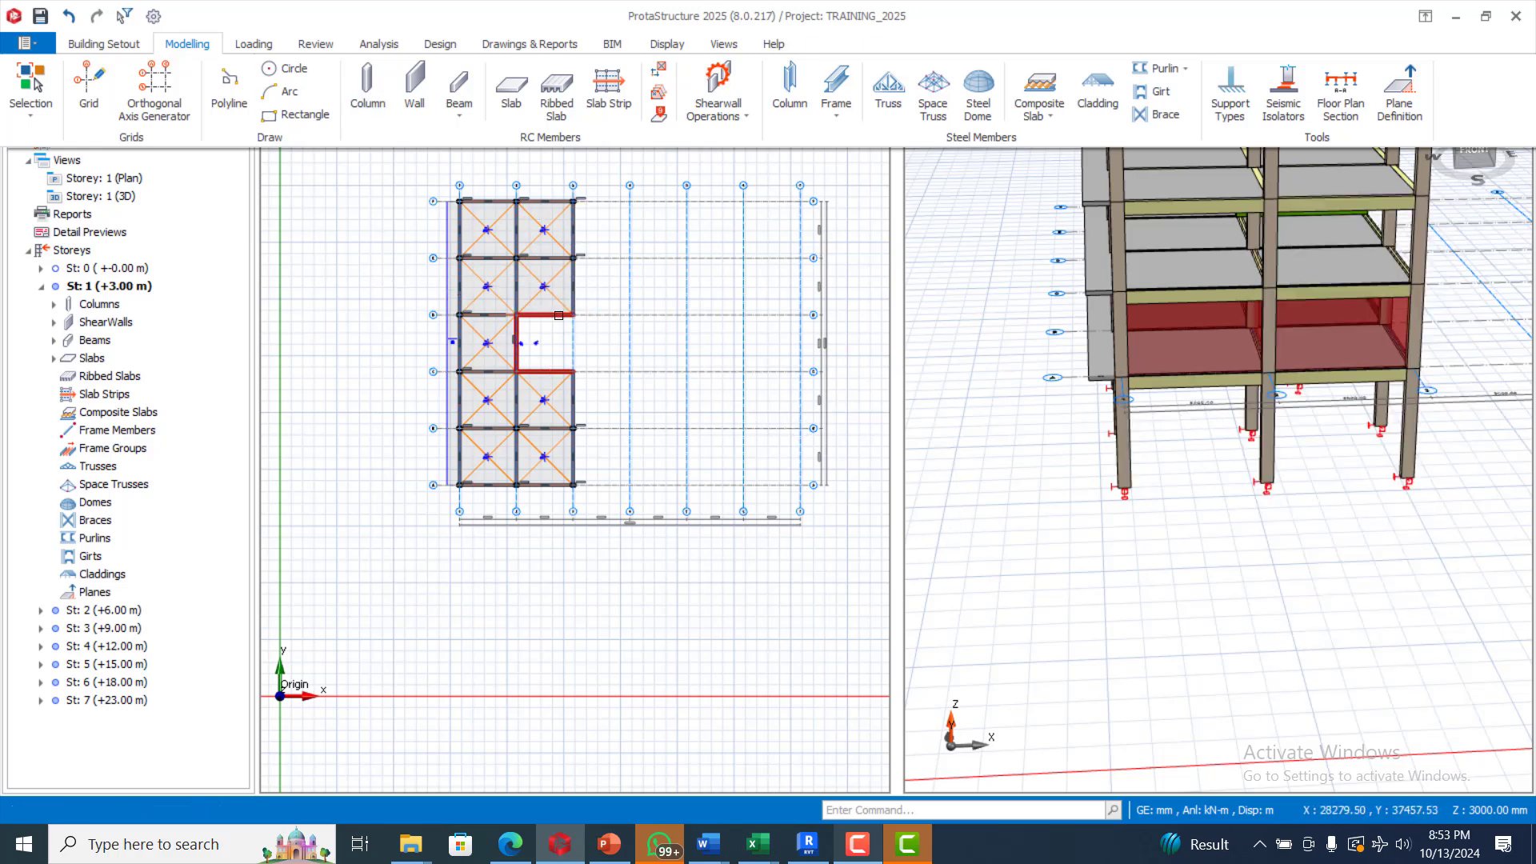
Step: Show St: 3 (+9.00 m) in the plan view and zoom to fit
left_click(103, 632)
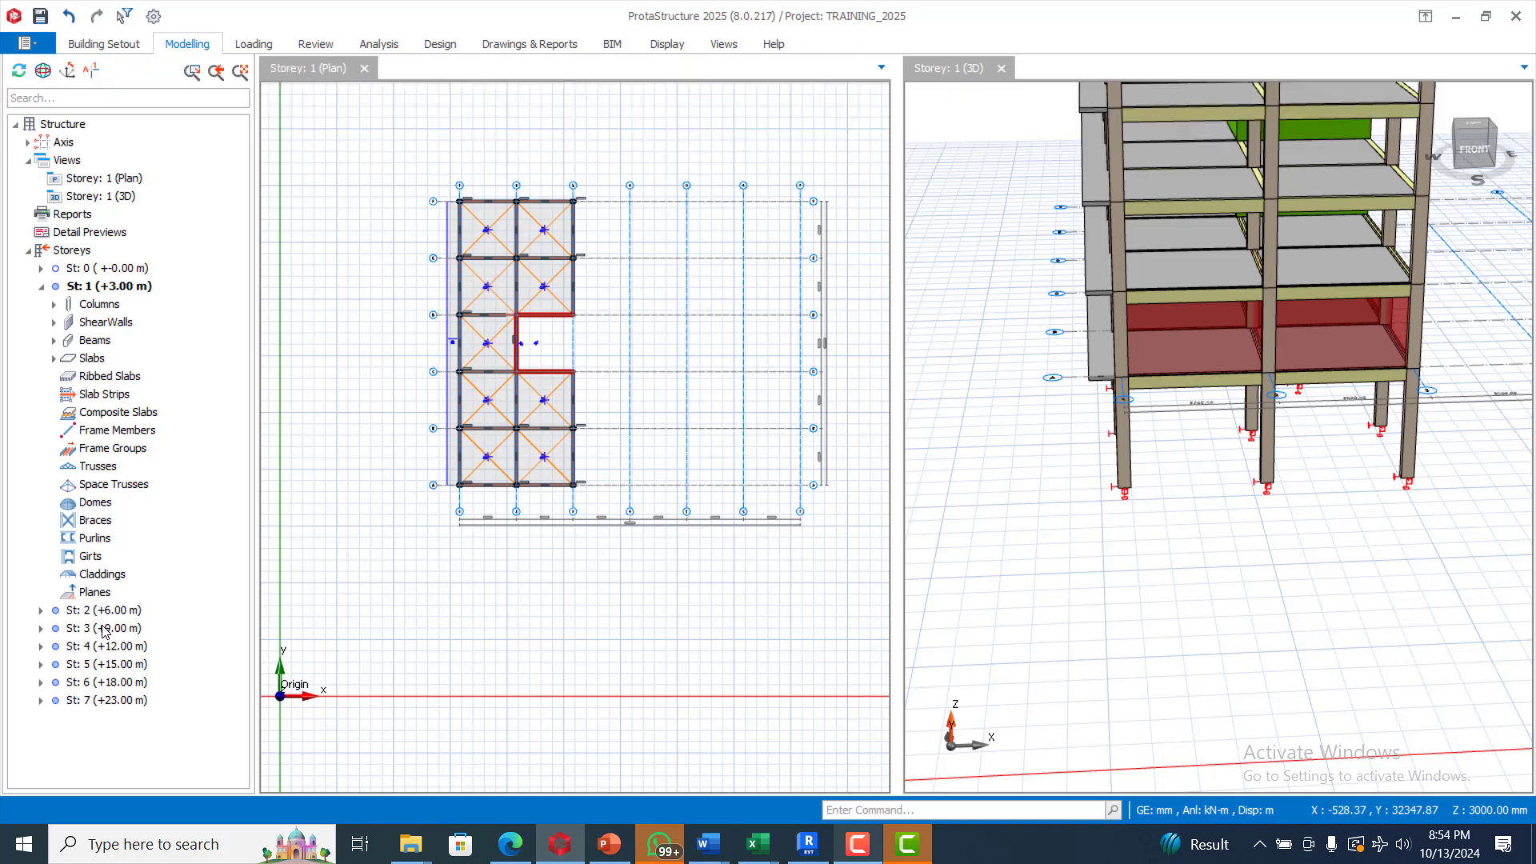
left_click(386, 323)
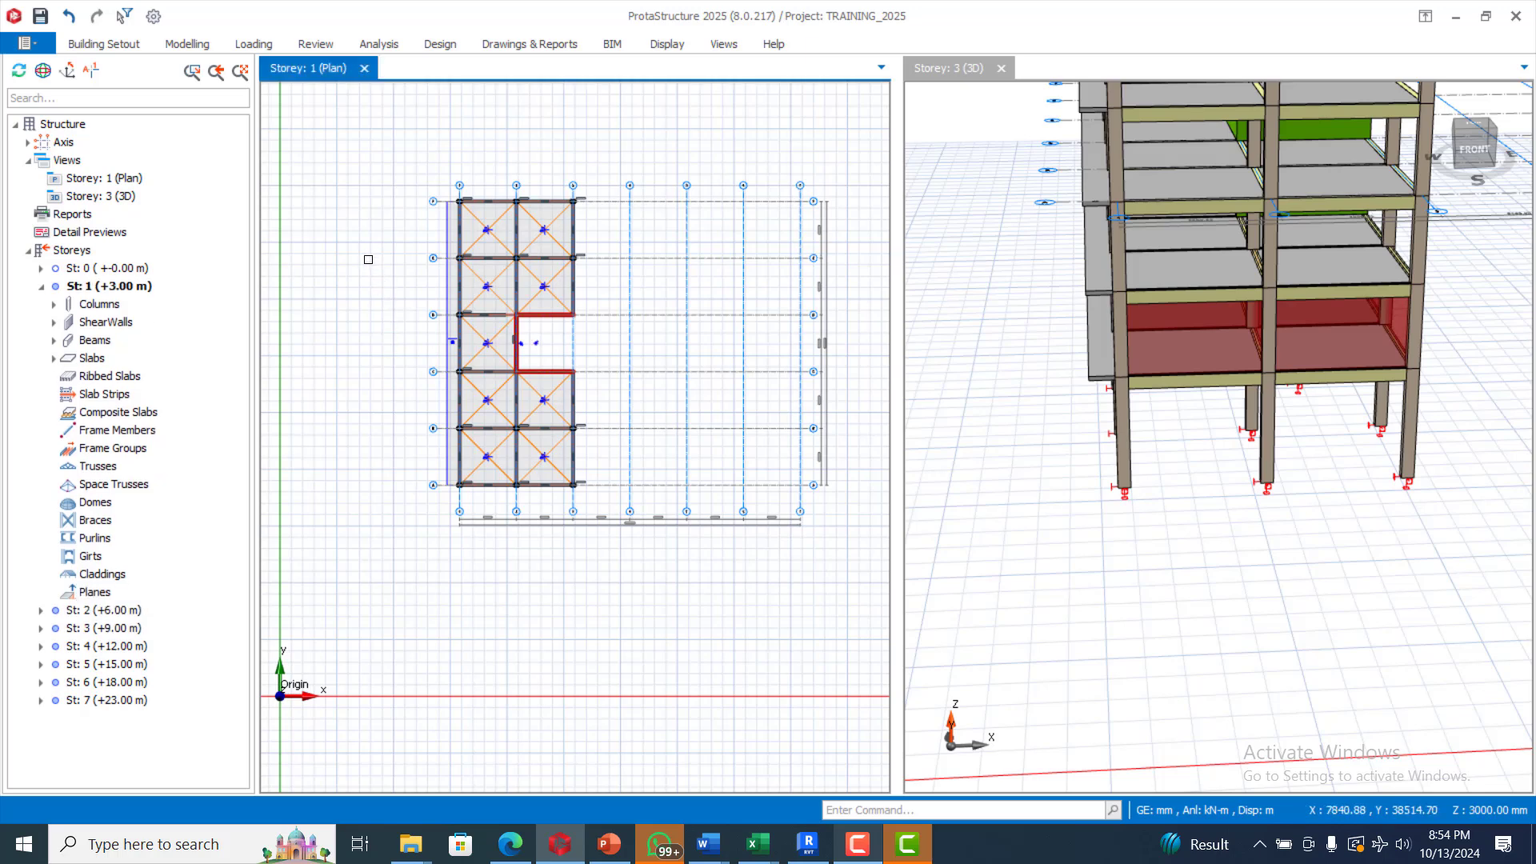
left_click(93, 633)
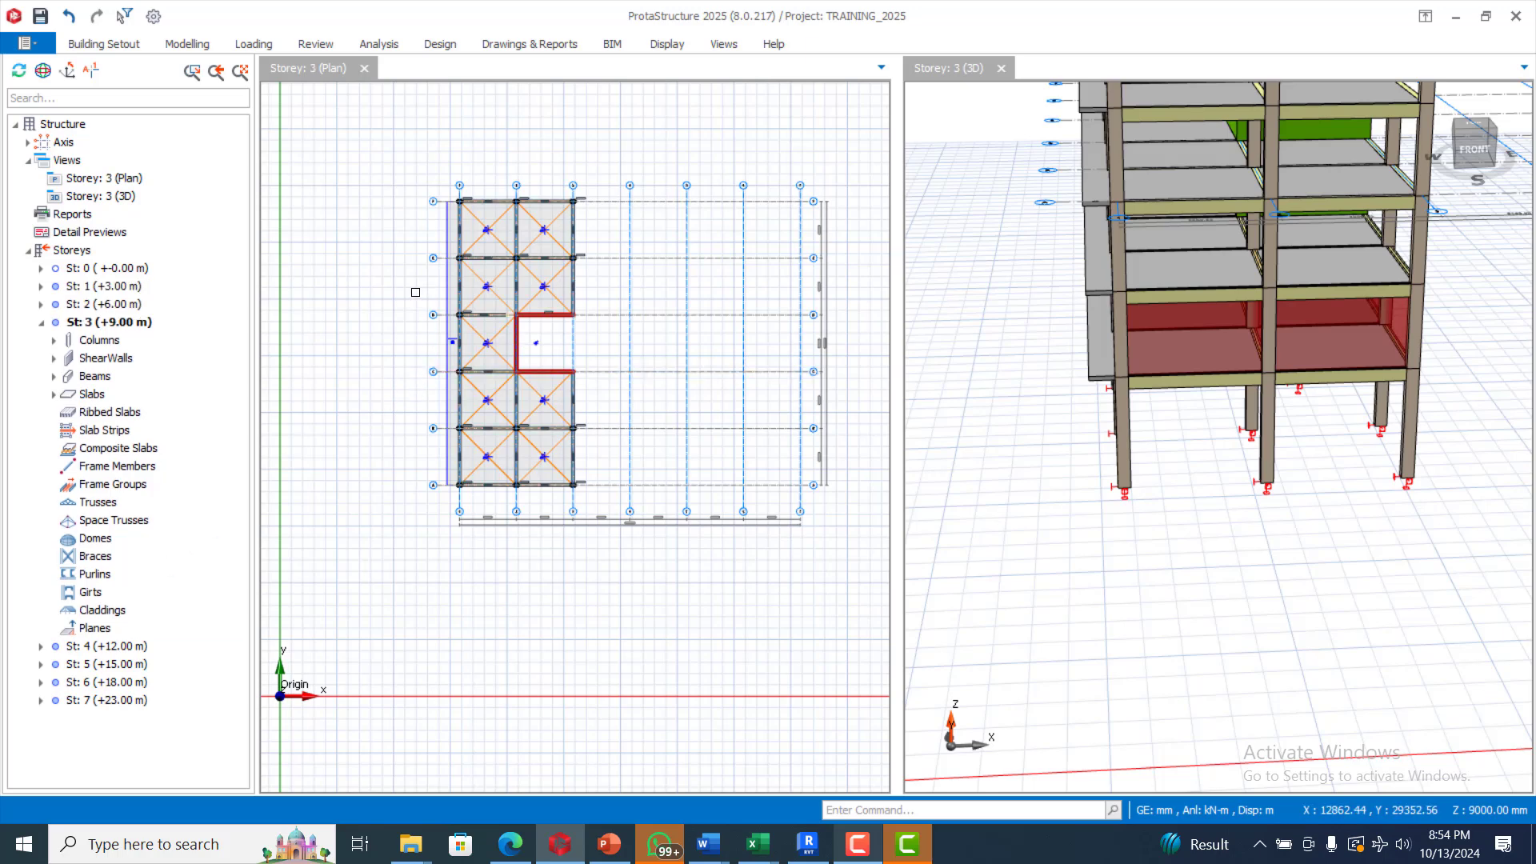
scroll(742, 290, "up", 3)
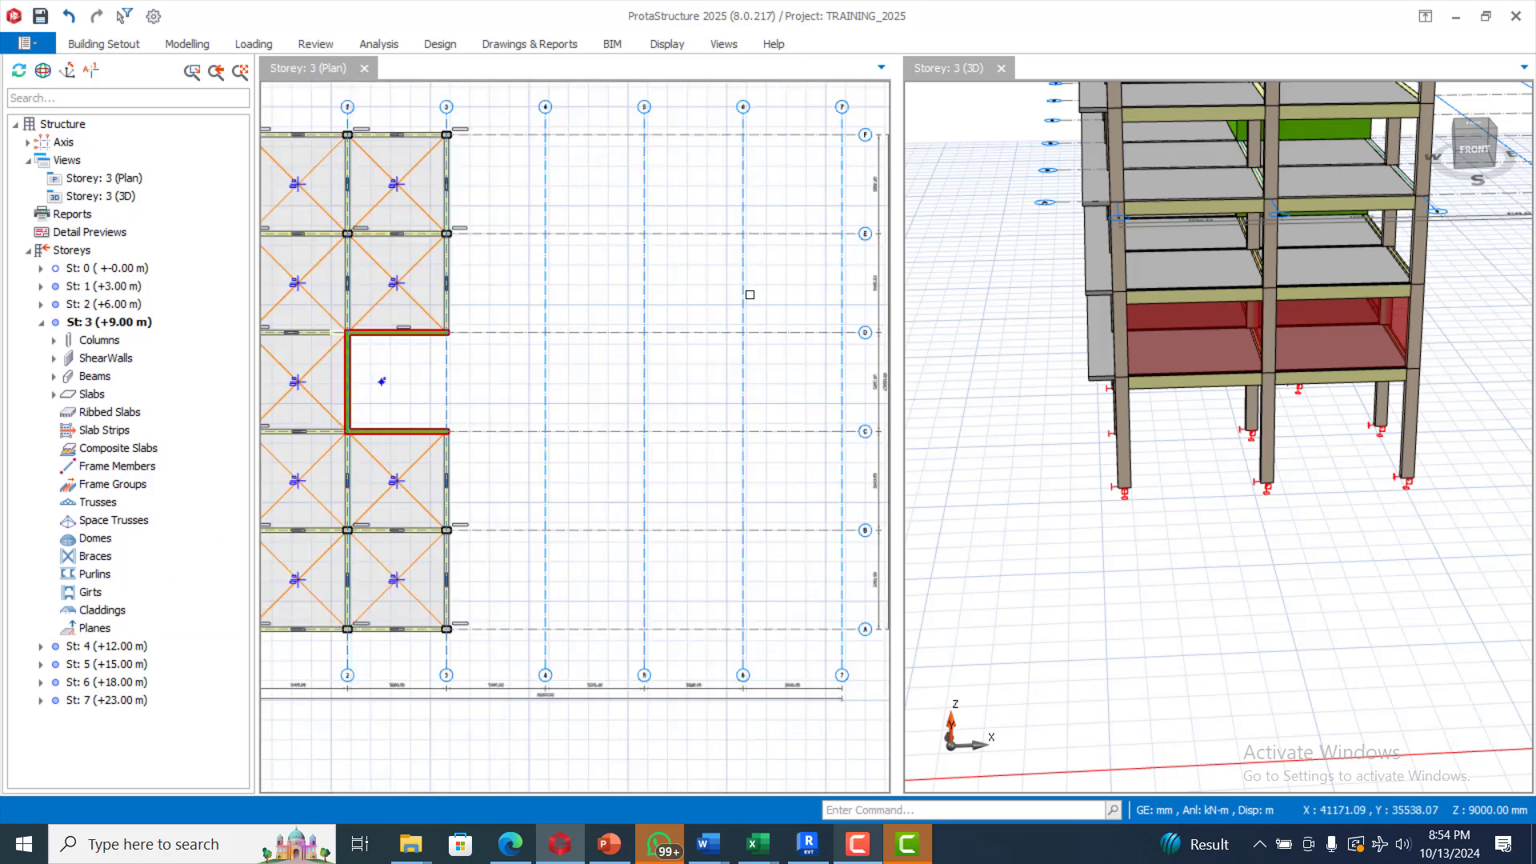
scroll(640, 200, "down", 2)
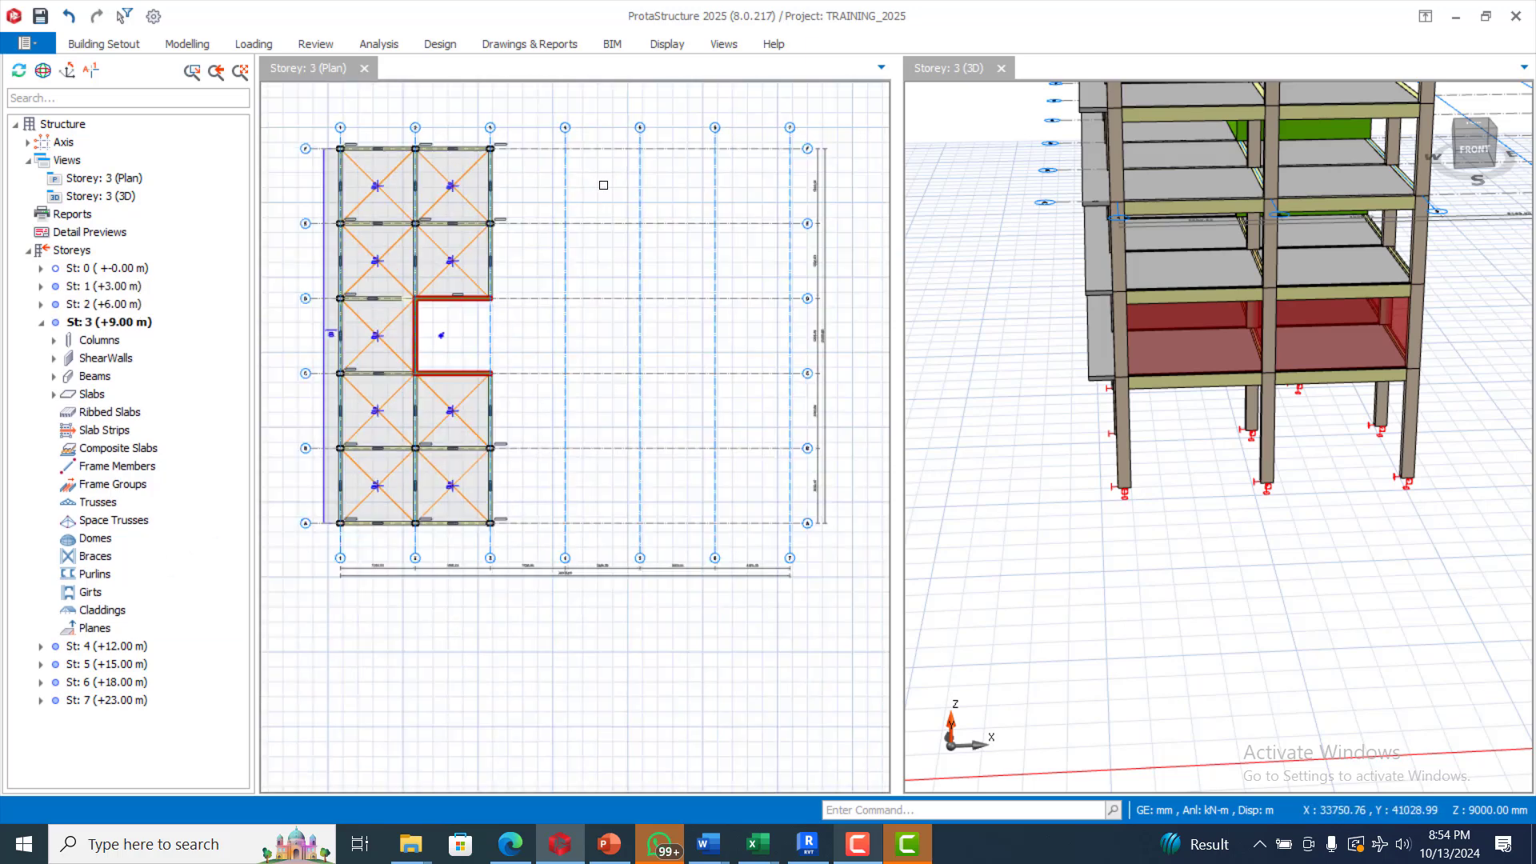
Step: Start the Column tool and set the column width b1 to 230 mm
left_click(188, 46)
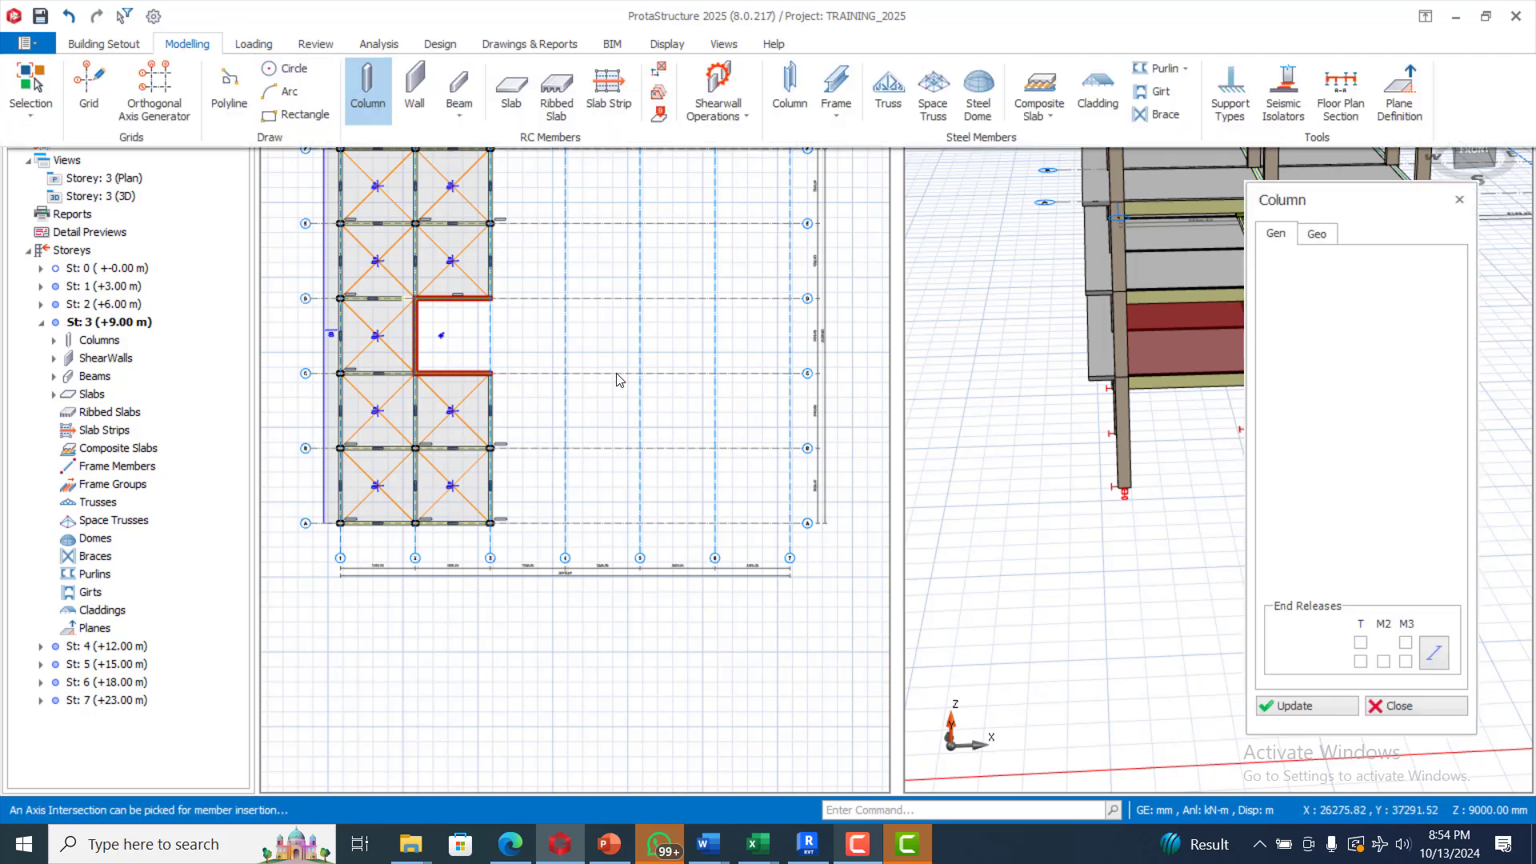
scroll(533, 444, "down", 3)
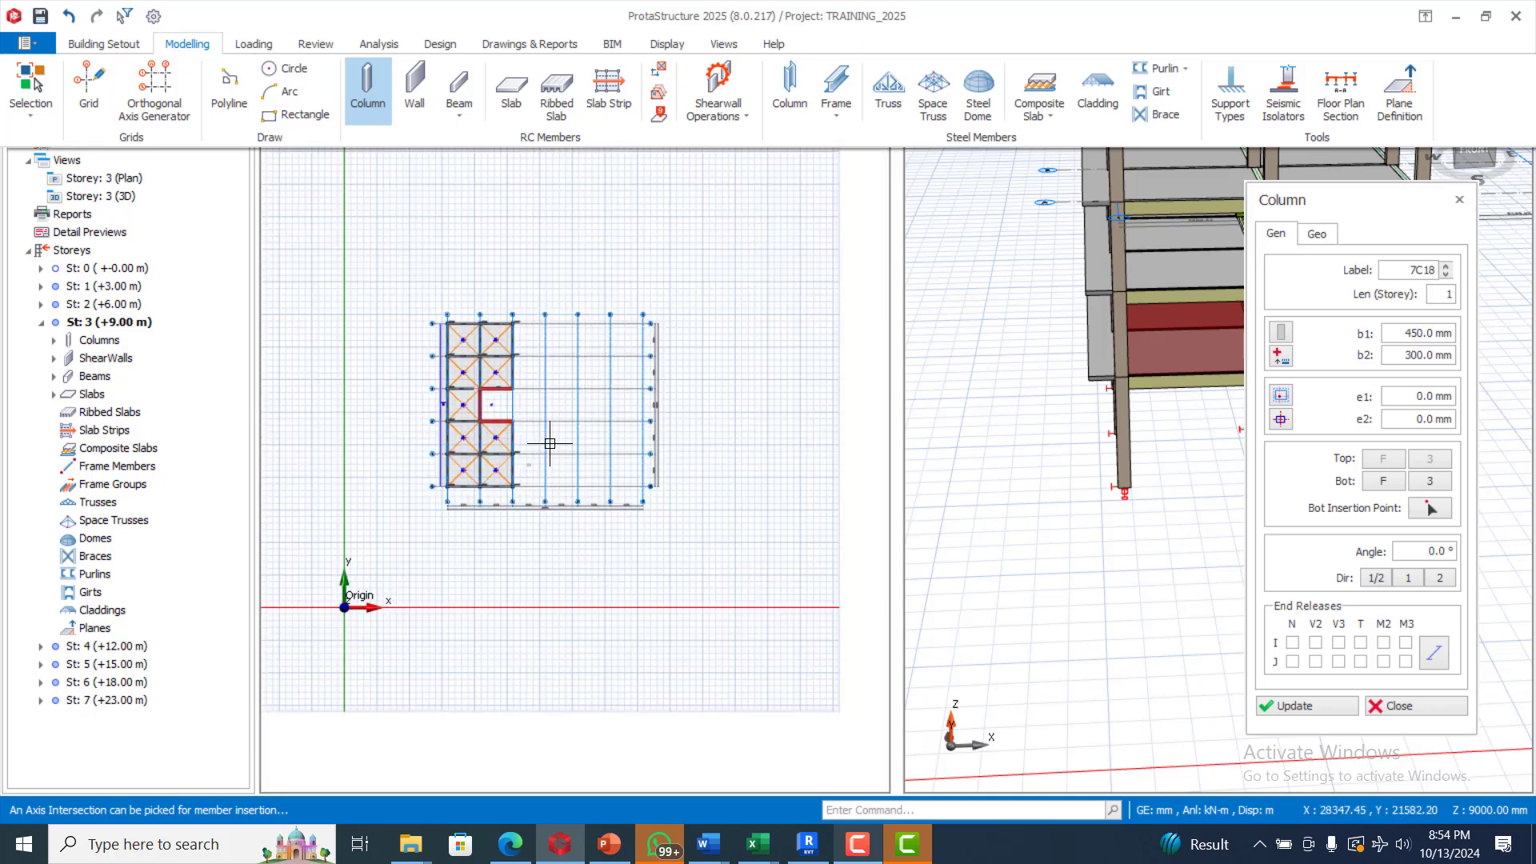
scroll(560, 424, "up", 2)
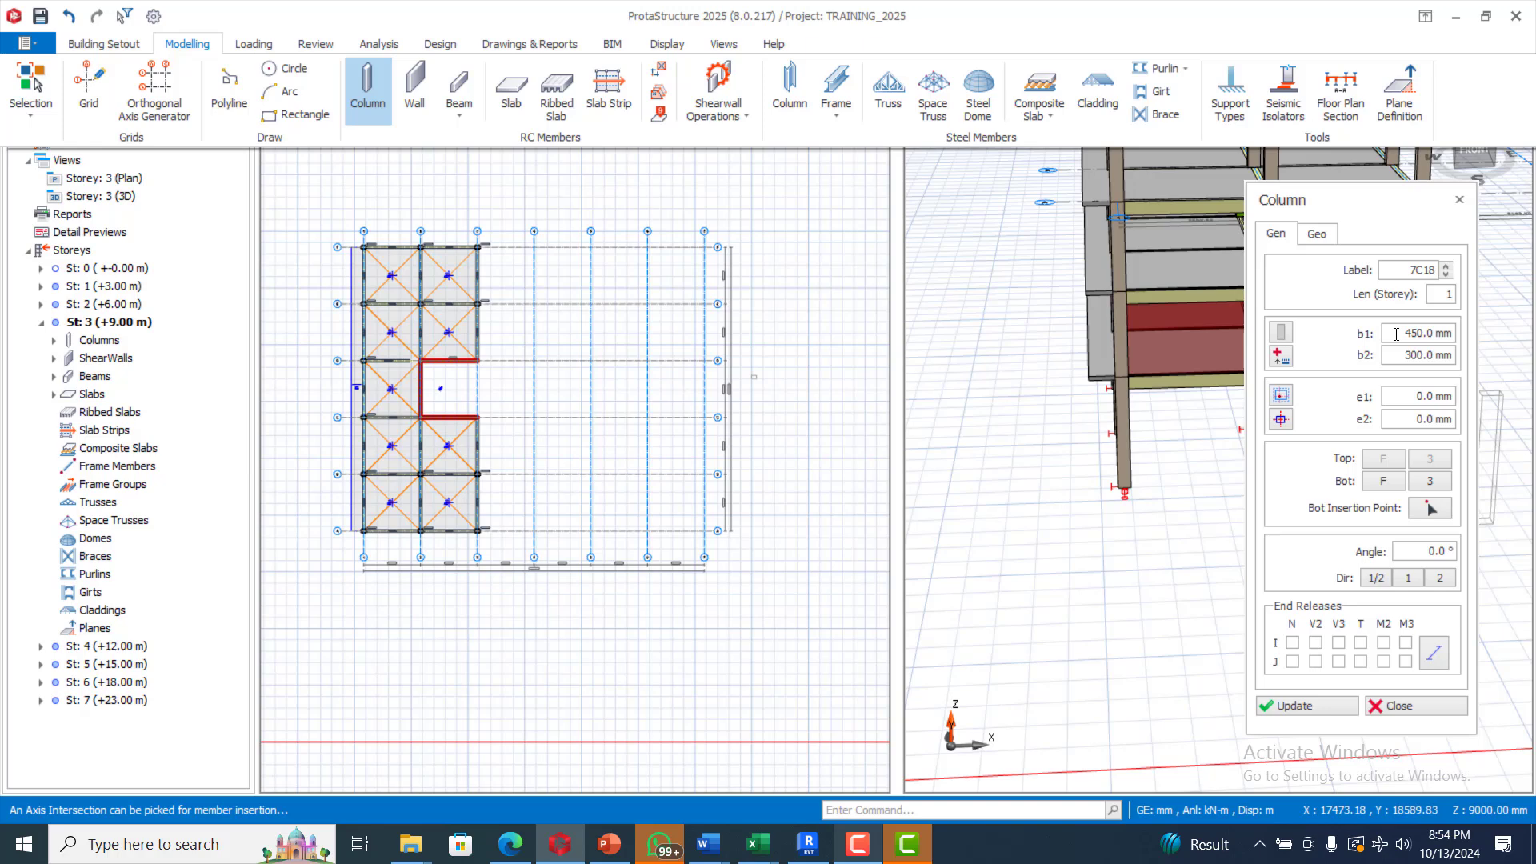
left_click_drag(1396, 335, 1416, 336)
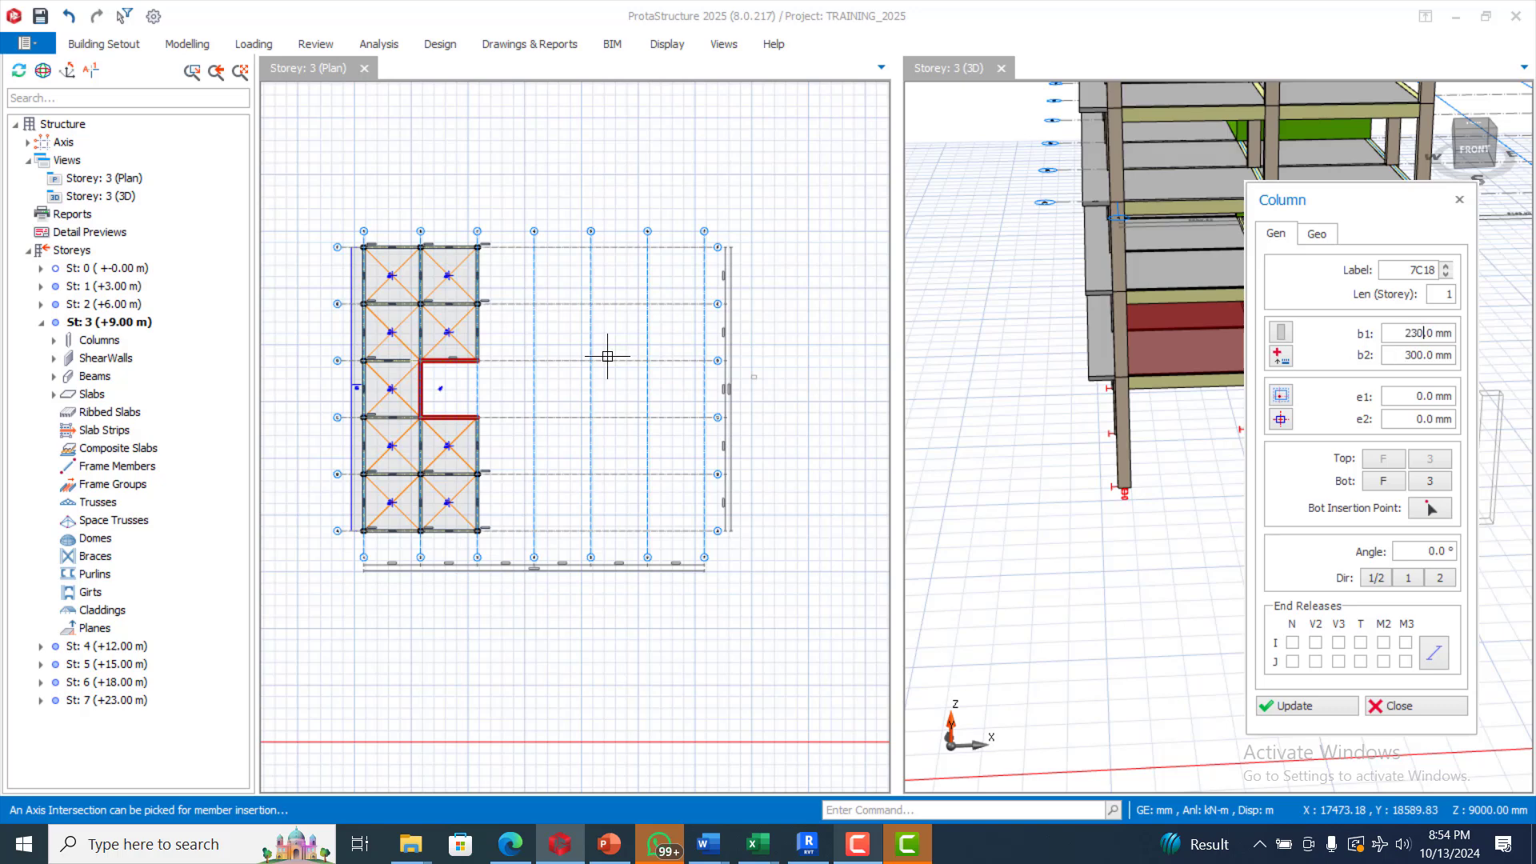
Step: Window-place 230 × 300 mm columns at the axis 4 and 5 grid intersections, then exit
scroll(508, 312, "up", 1)
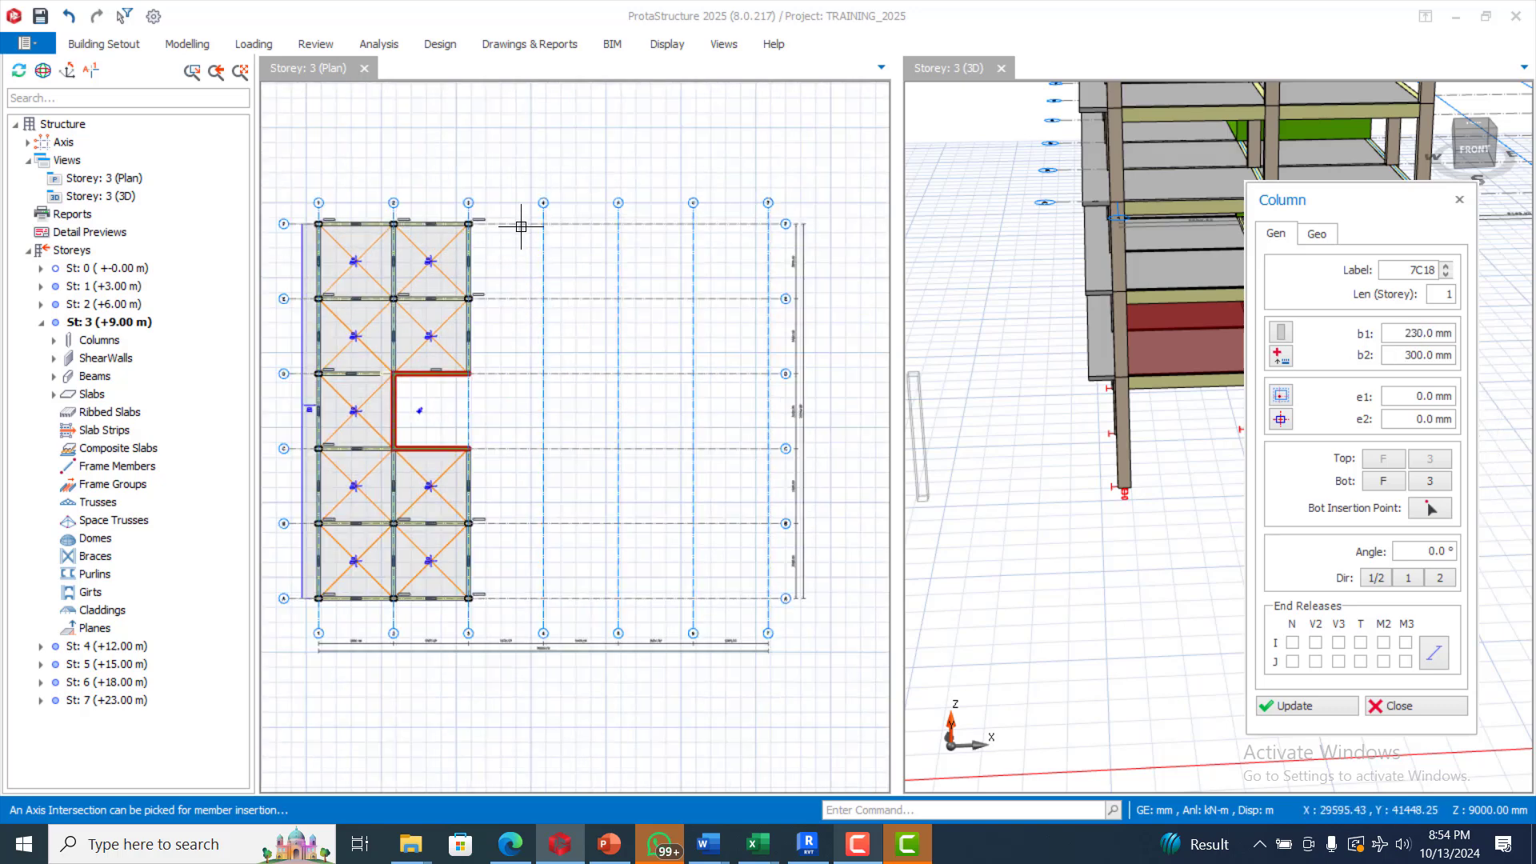
scroll(521, 227, "up", 1)
scroll(520, 216, "down", 1)
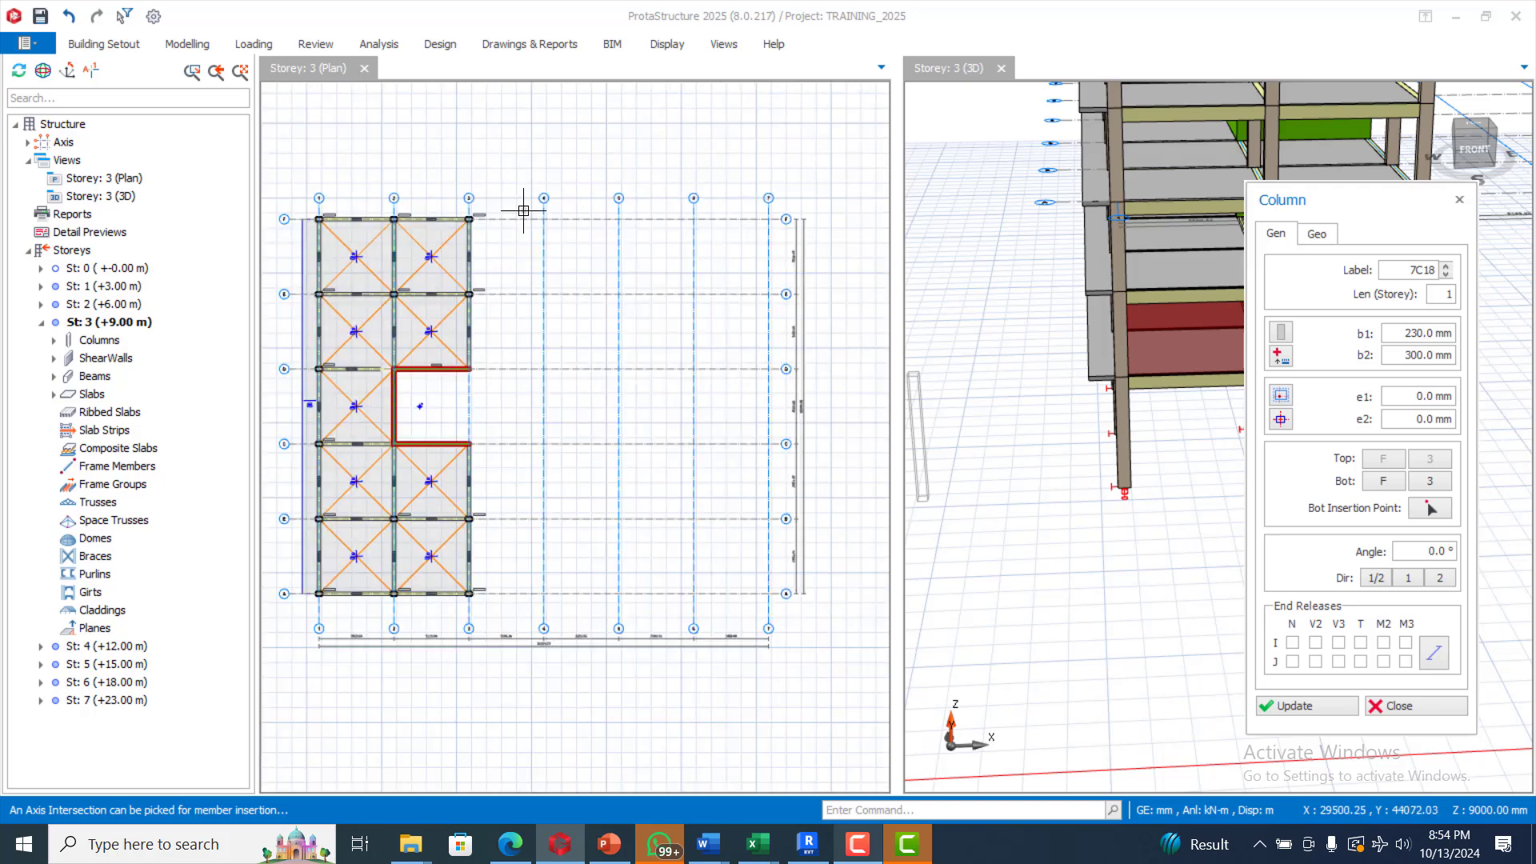
left_click_drag(523, 210, 651, 604)
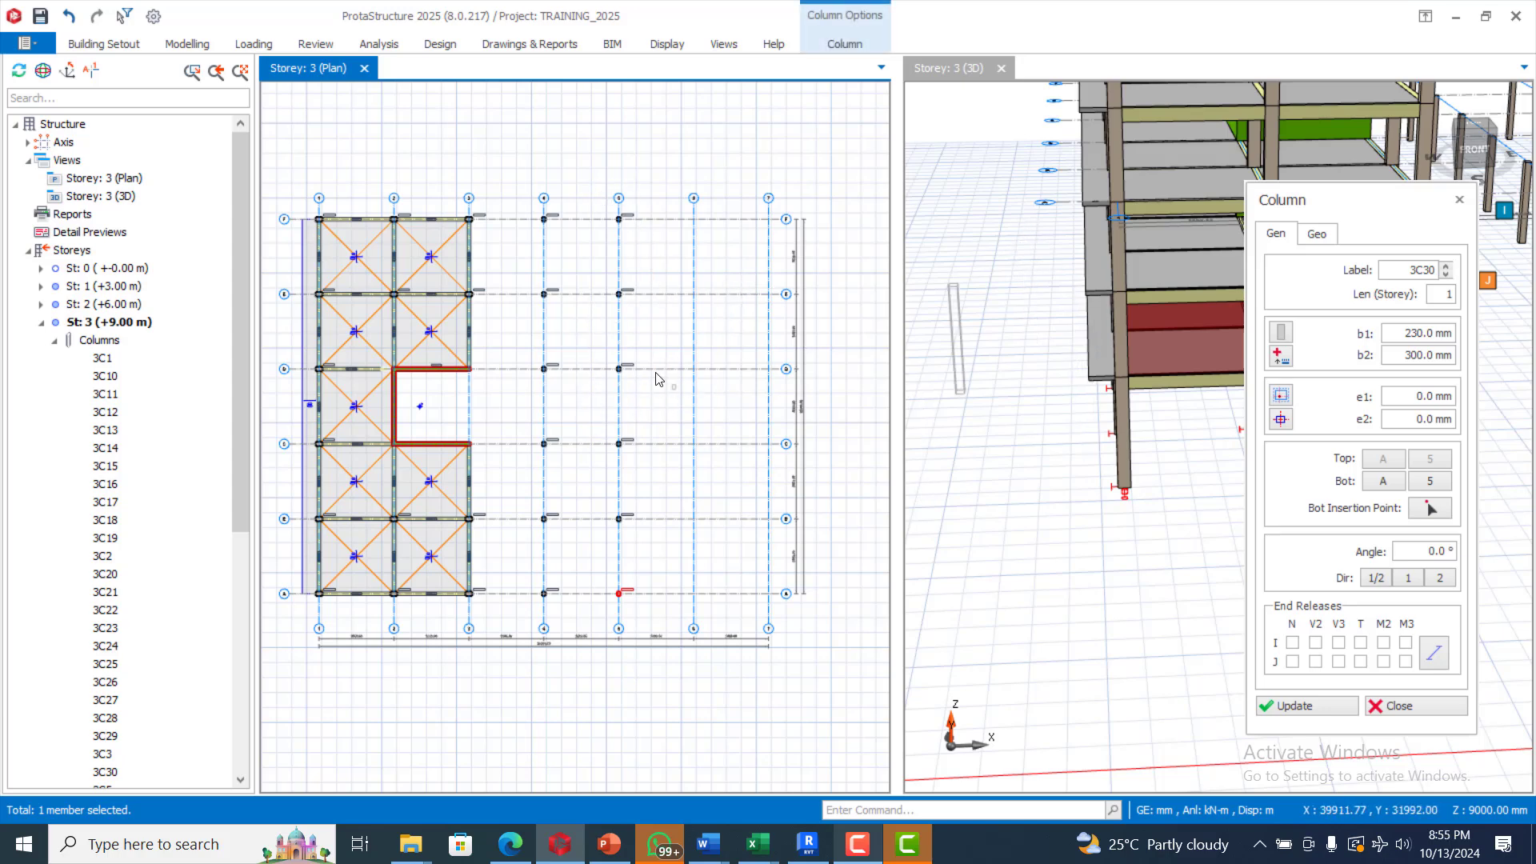
key("Escape")
scroll(1002, 331, "down", 4)
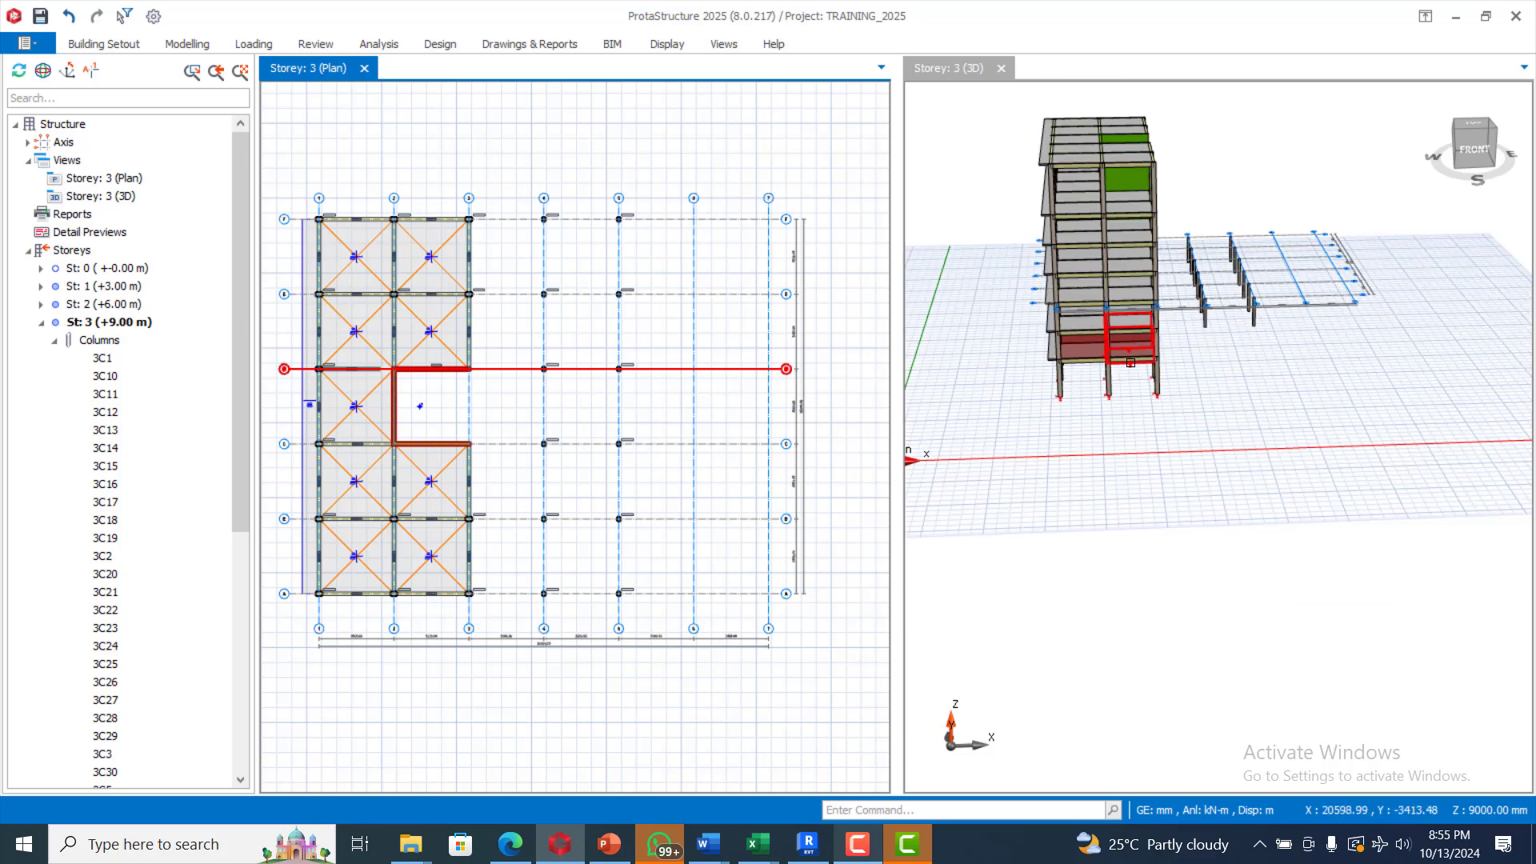
Step: Add normal 230 × 450 mm beams along rows F and E between axes 3 and 5
scroll(583, 333, "up", 1)
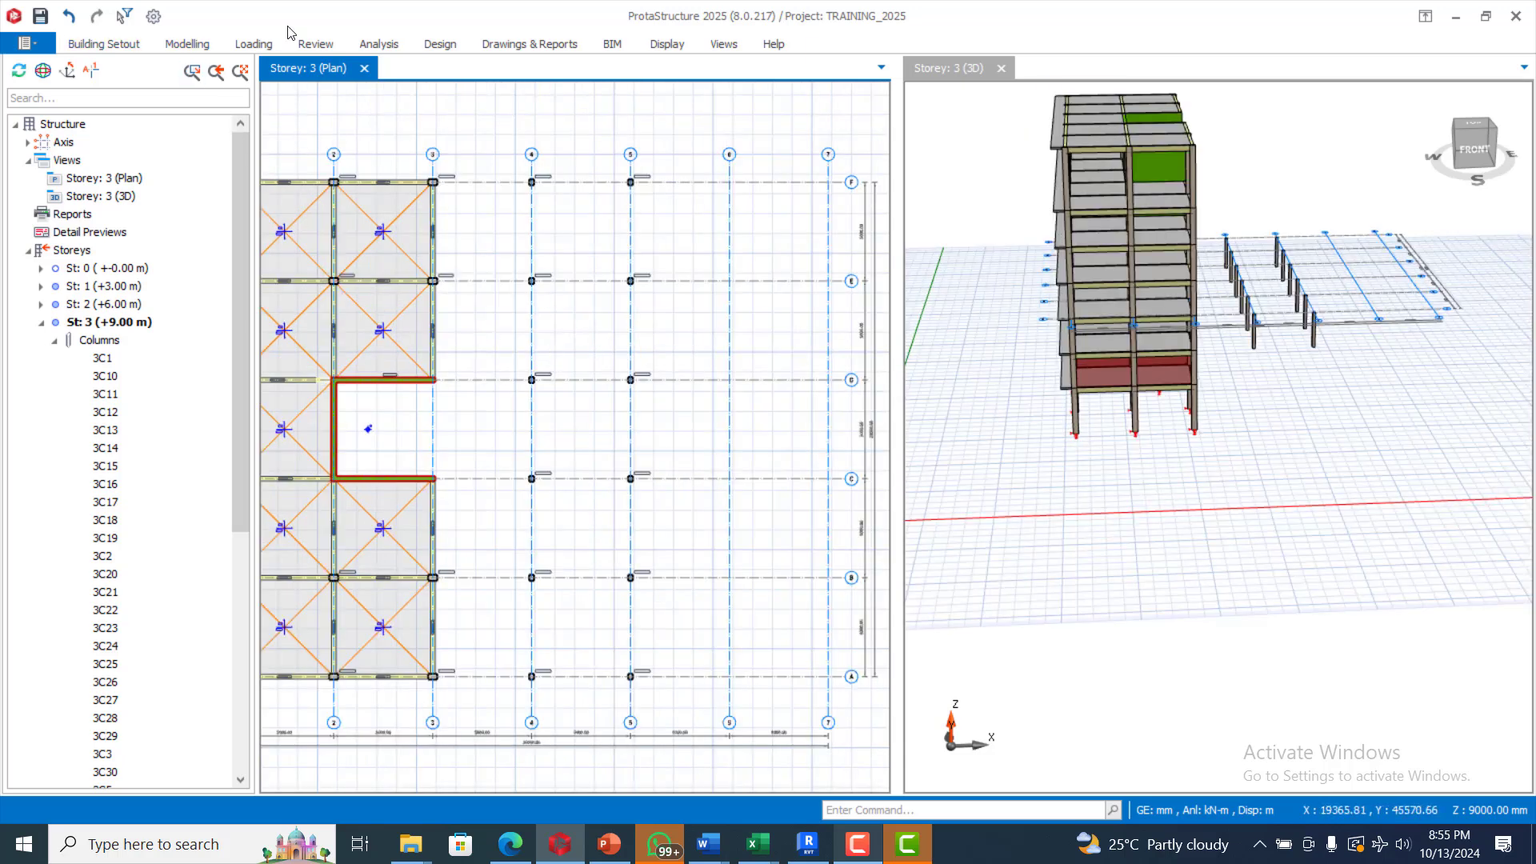
left_click(187, 45)
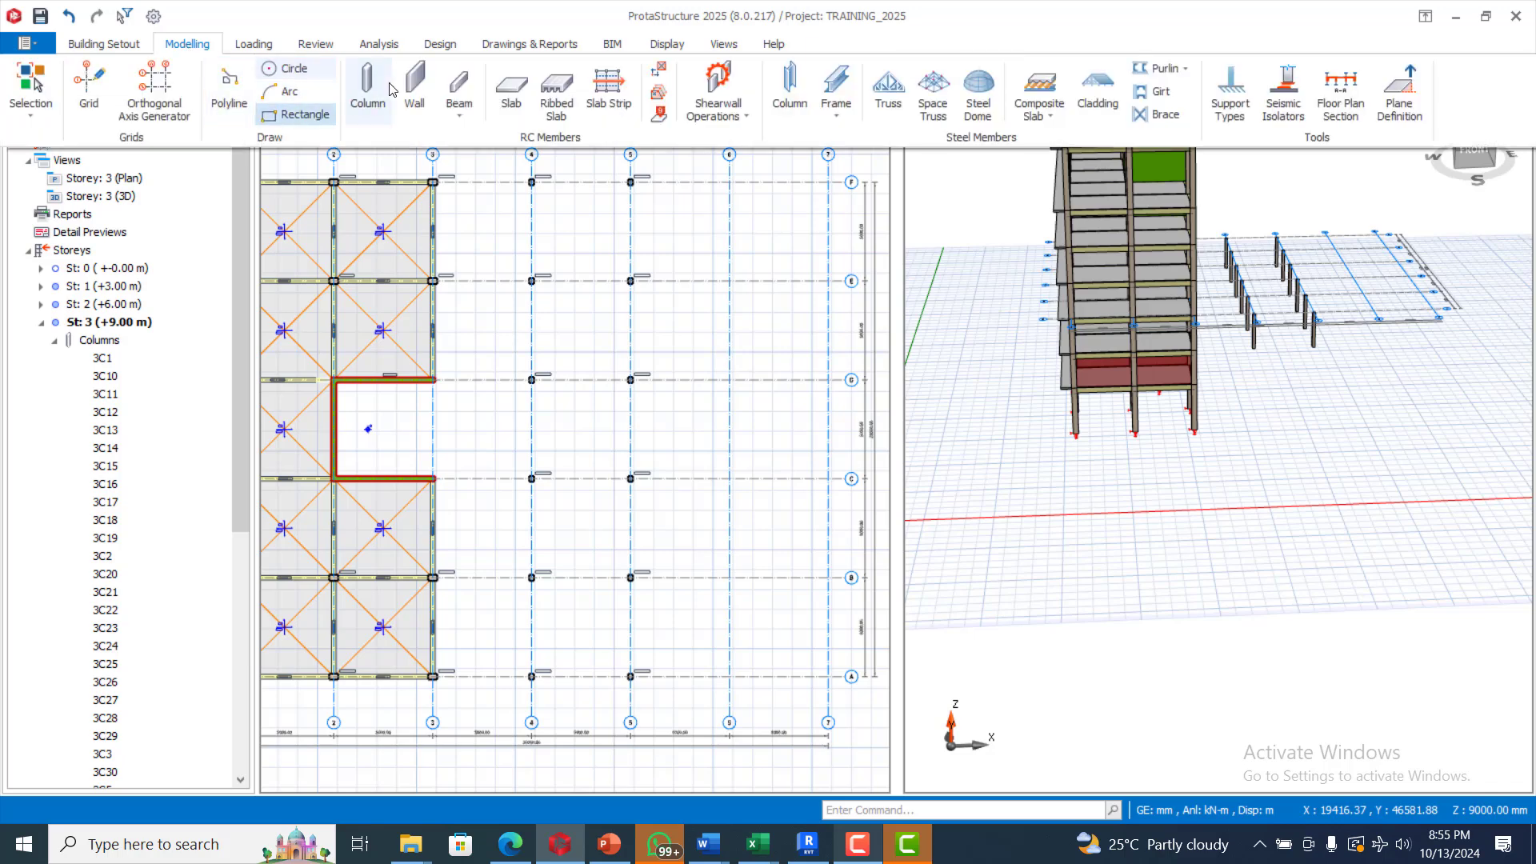
left_click(459, 92)
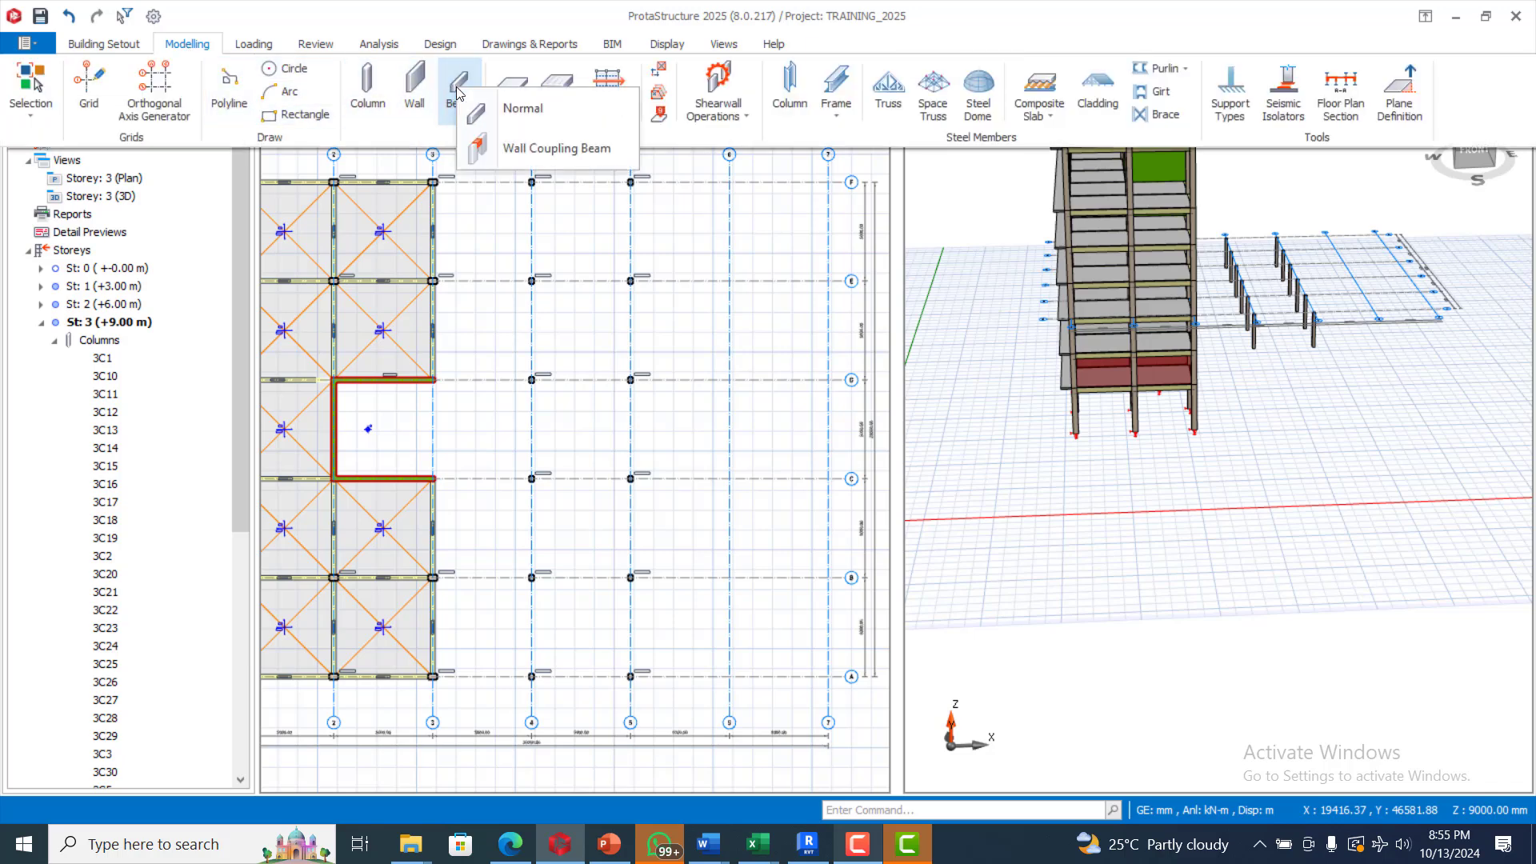
left_click(522, 110)
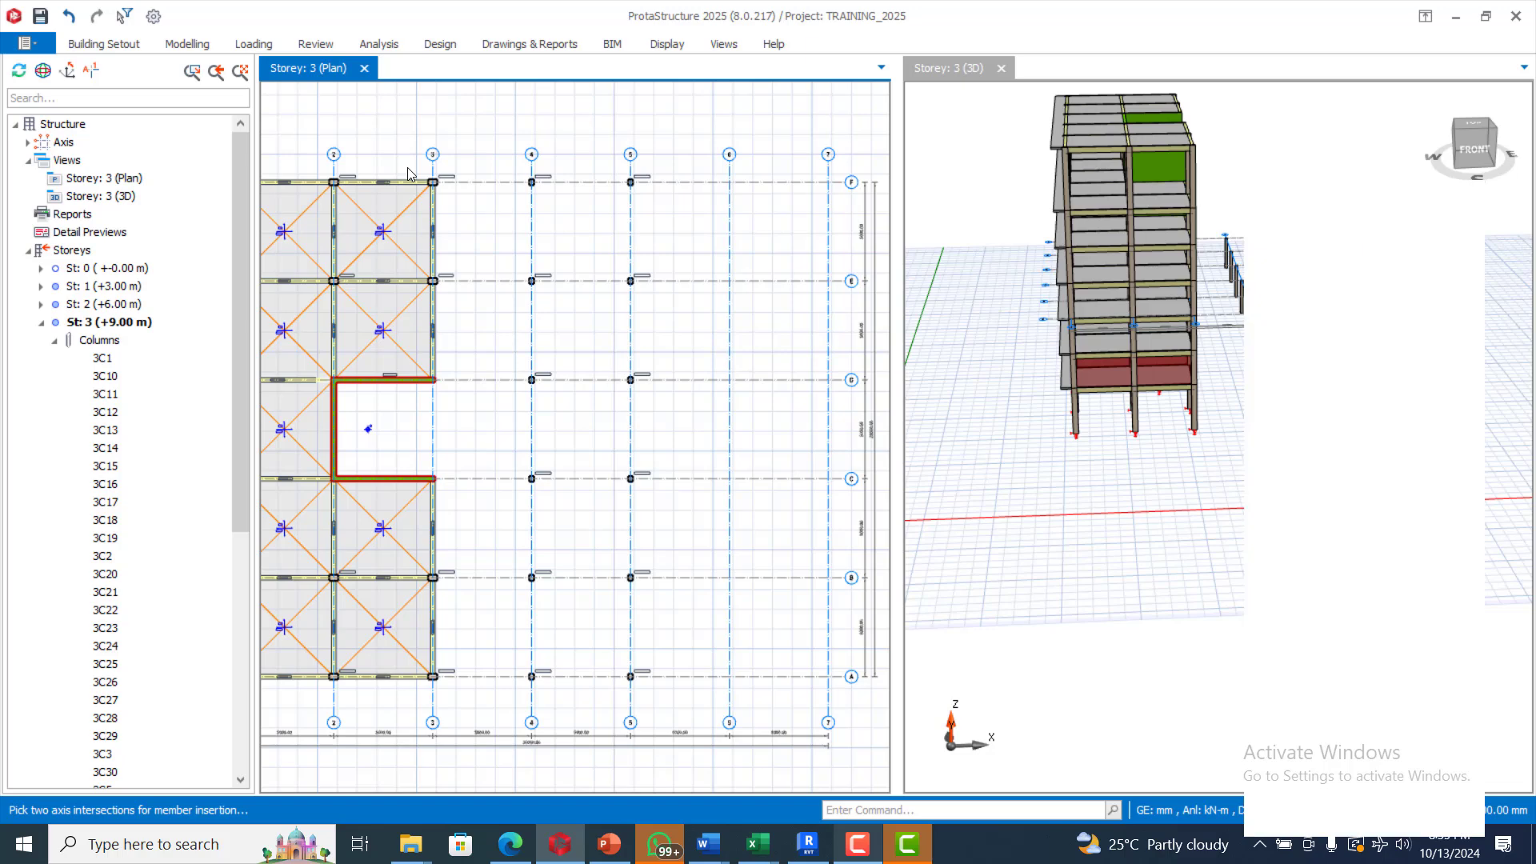
mouse_move(413, 165)
left_mouse_down()
mouse_move(624, 229)
mouse_move(659, 224)
left_mouse_up()
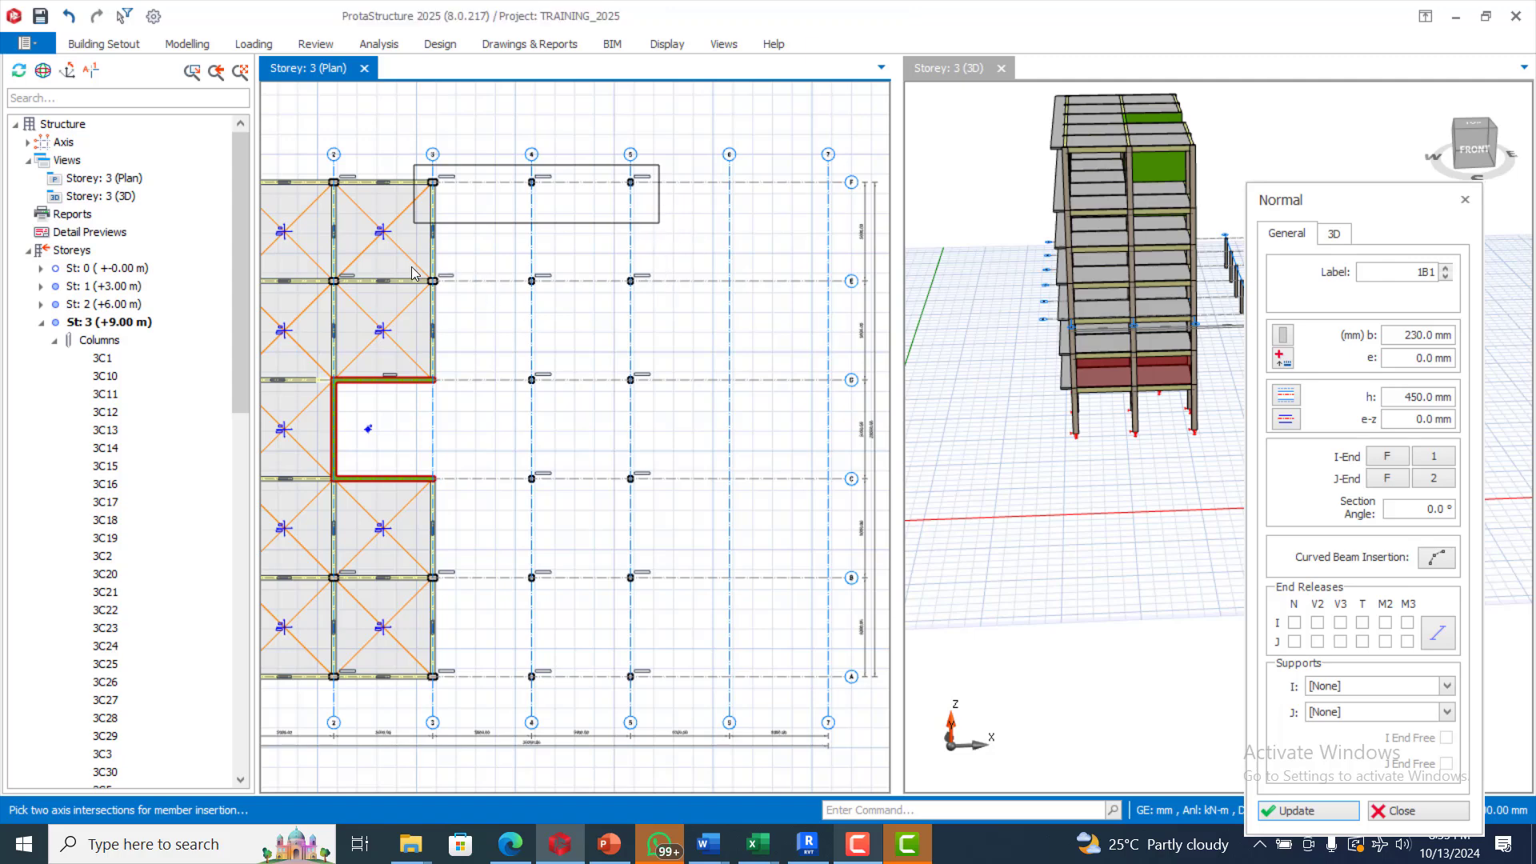
left_click_drag(410, 266, 664, 301)
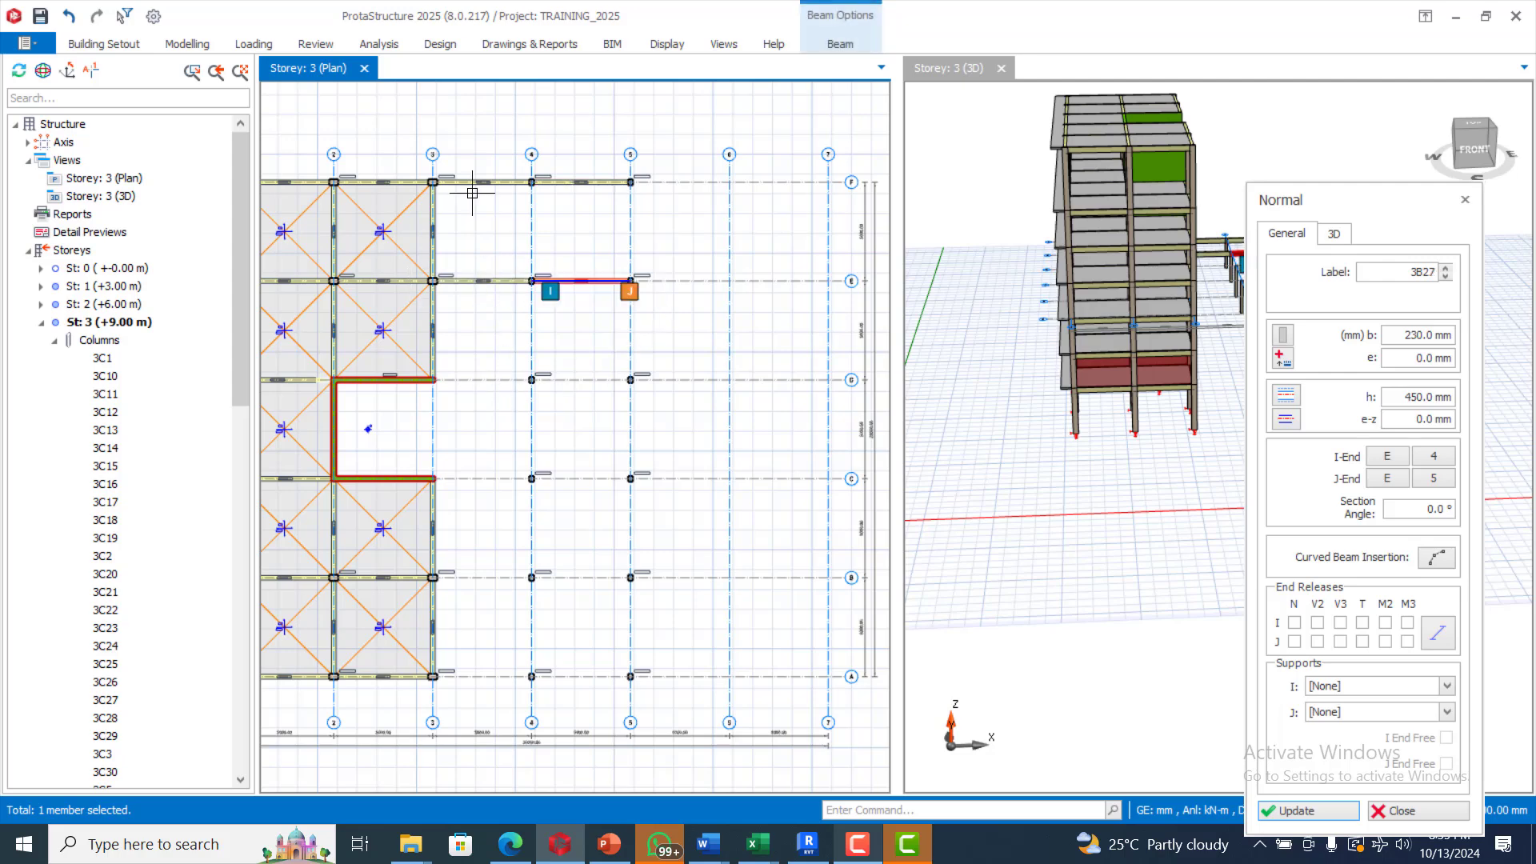
Step: Choose Wall Coupling Beam, select the row D columns at axes 4 and 5, then cancel
left_click(186, 45)
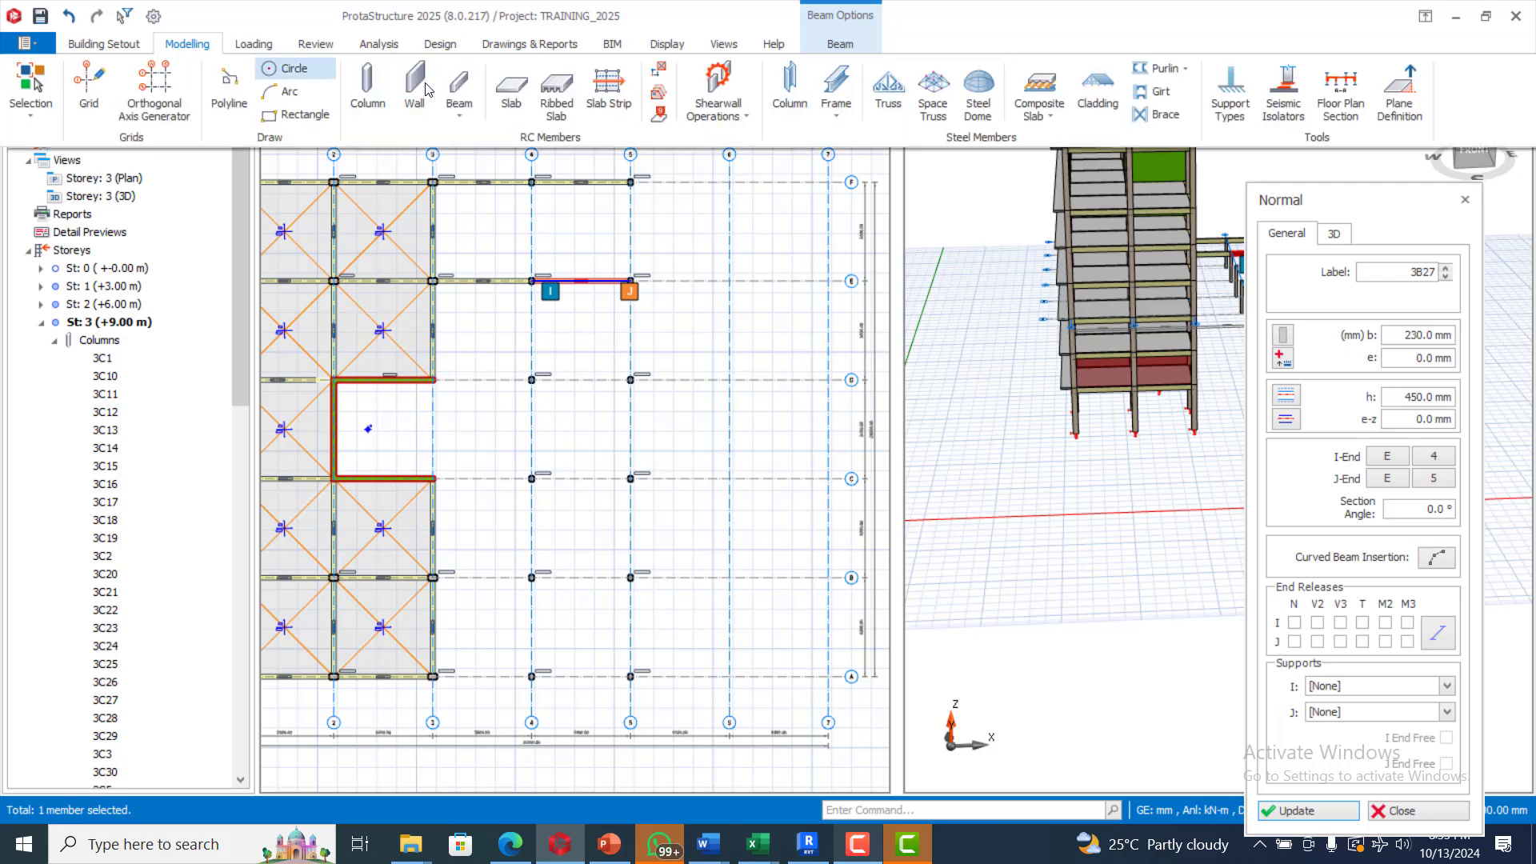
left_click(461, 114)
left_click(509, 176)
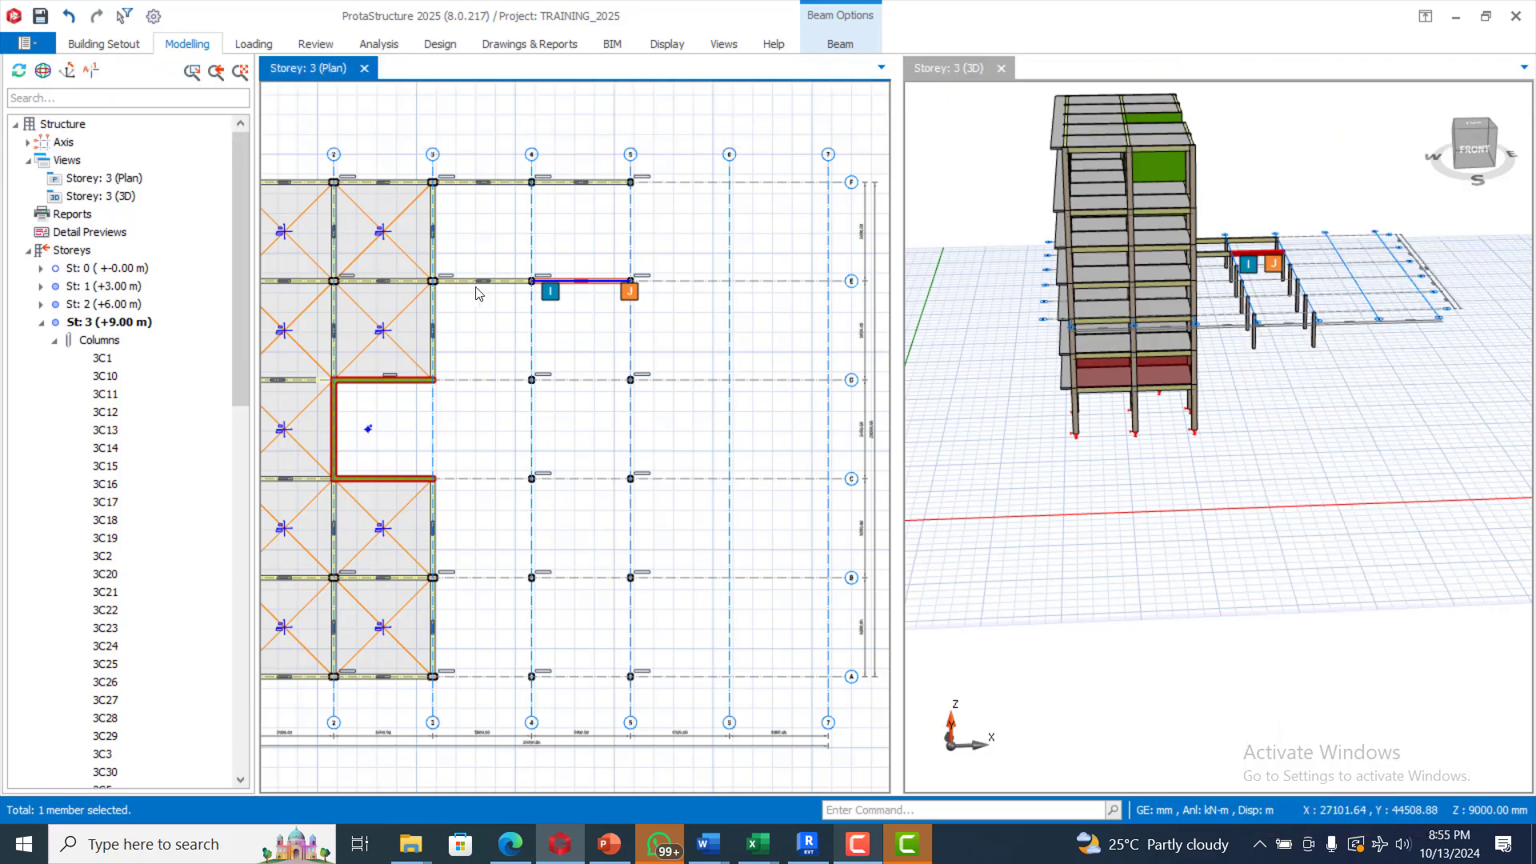
left_click_drag(410, 368, 686, 407)
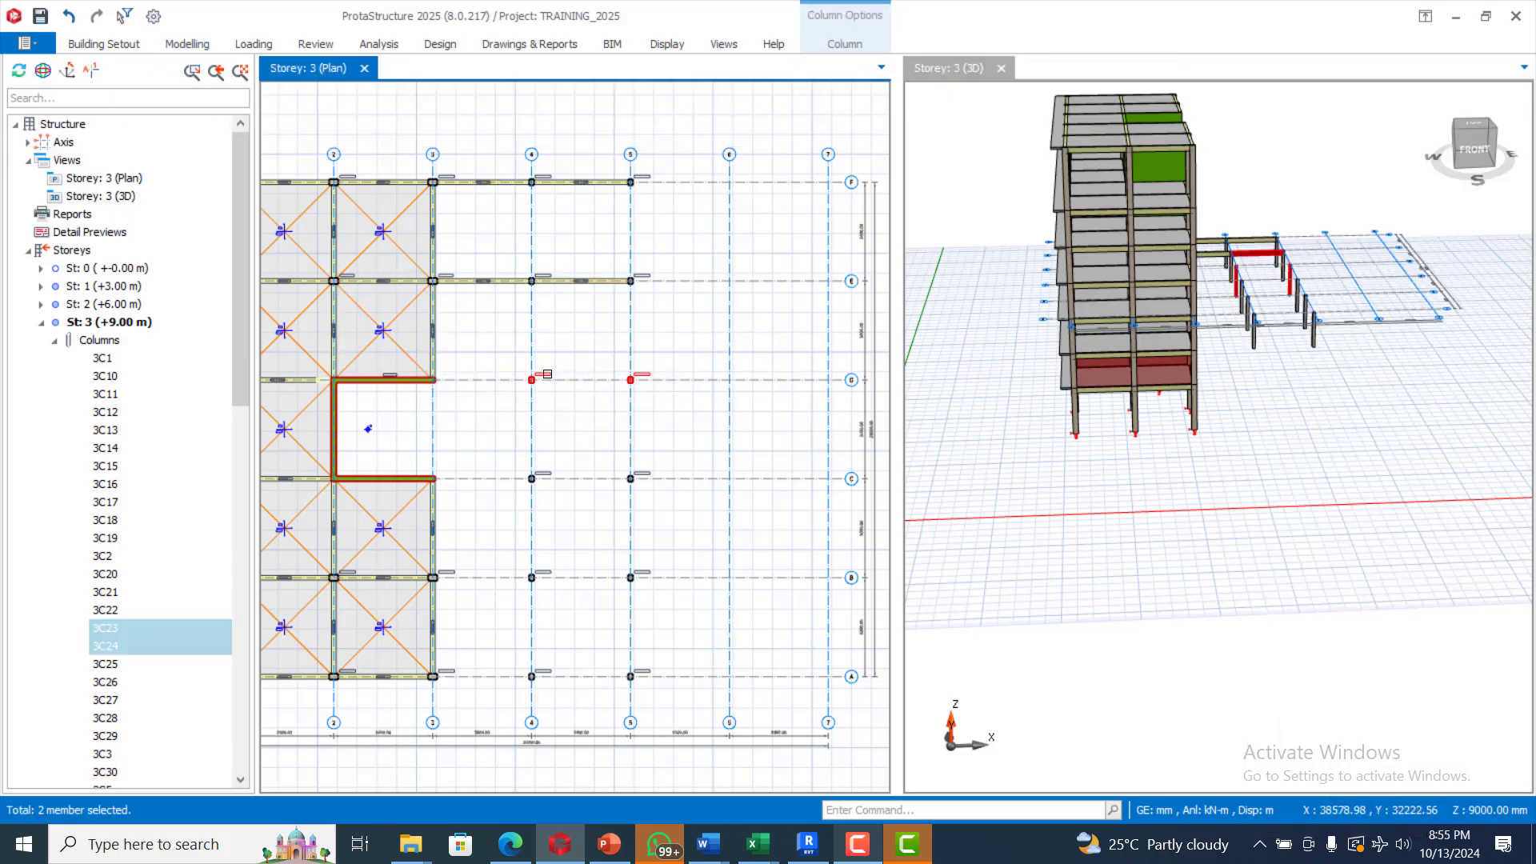
key("Escape")
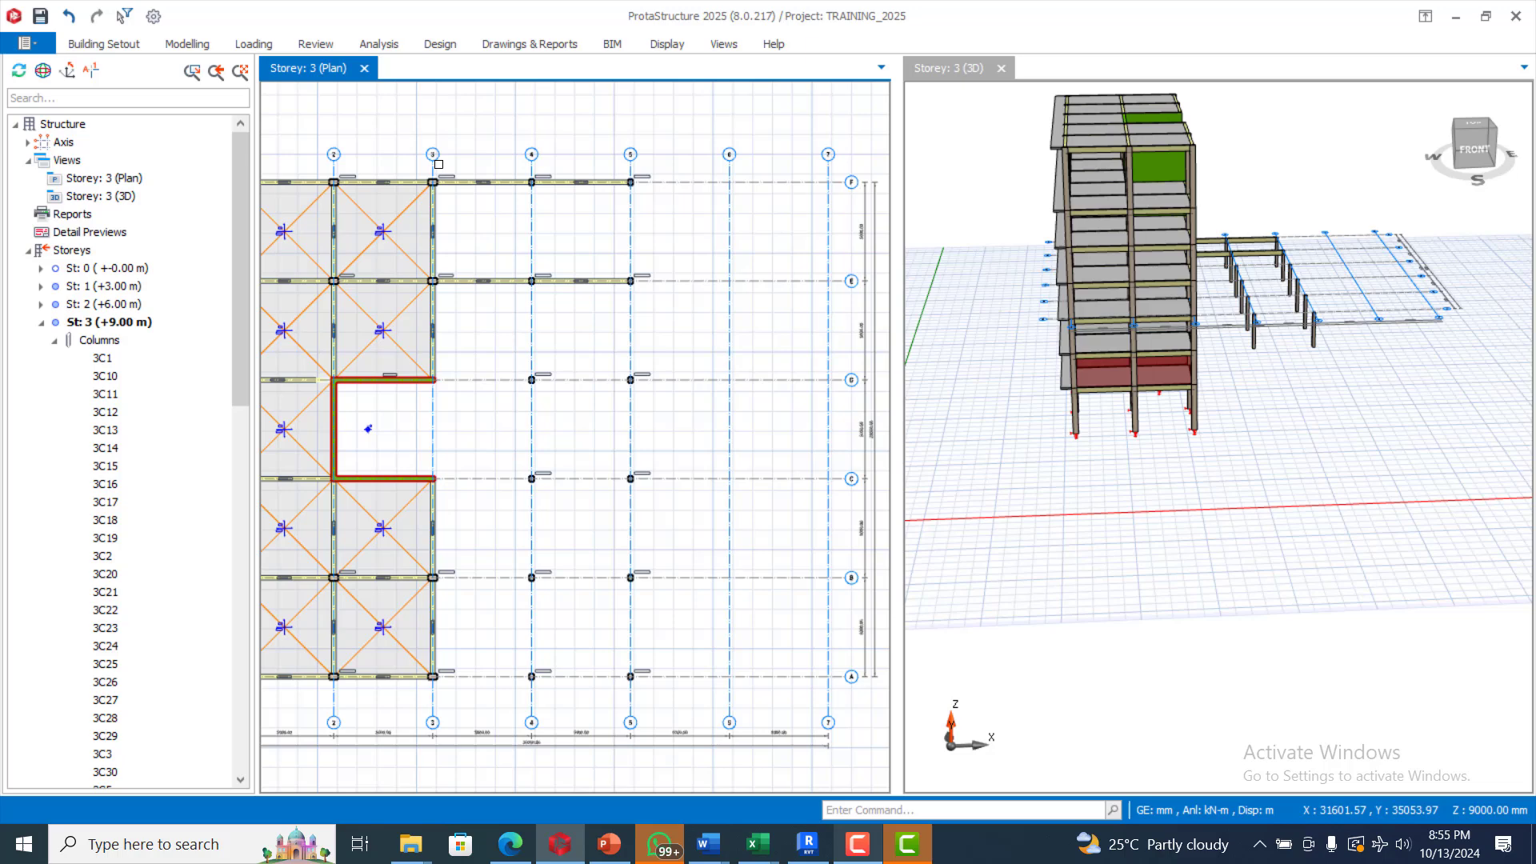
Step: Insert 250 × 500 mm wall coupling beams from D4 to D5 and from C4 to C5
left_click(196, 45)
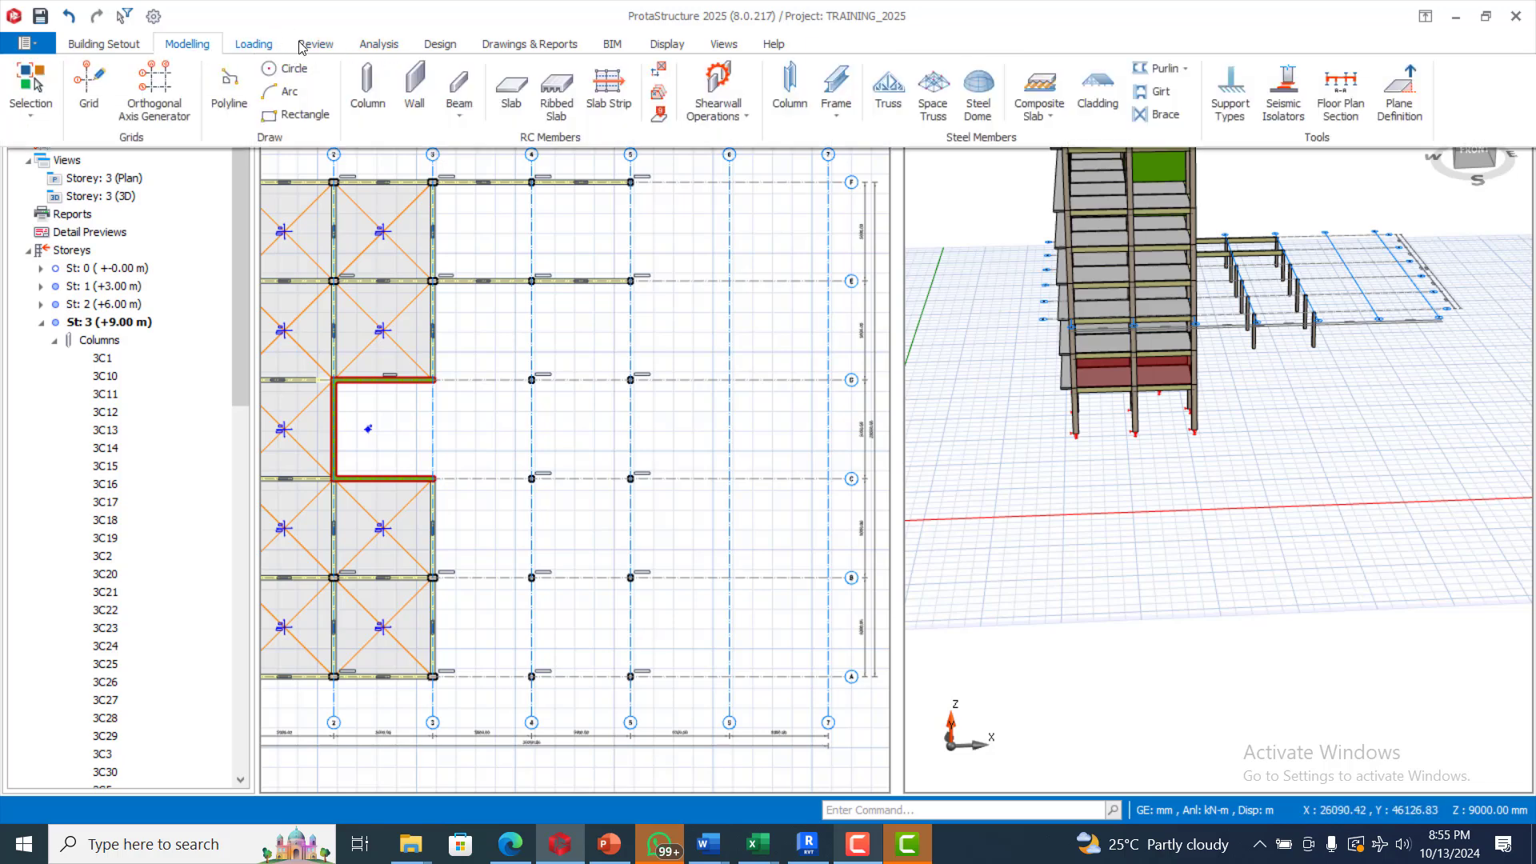
left_click(460, 116)
left_click(490, 176)
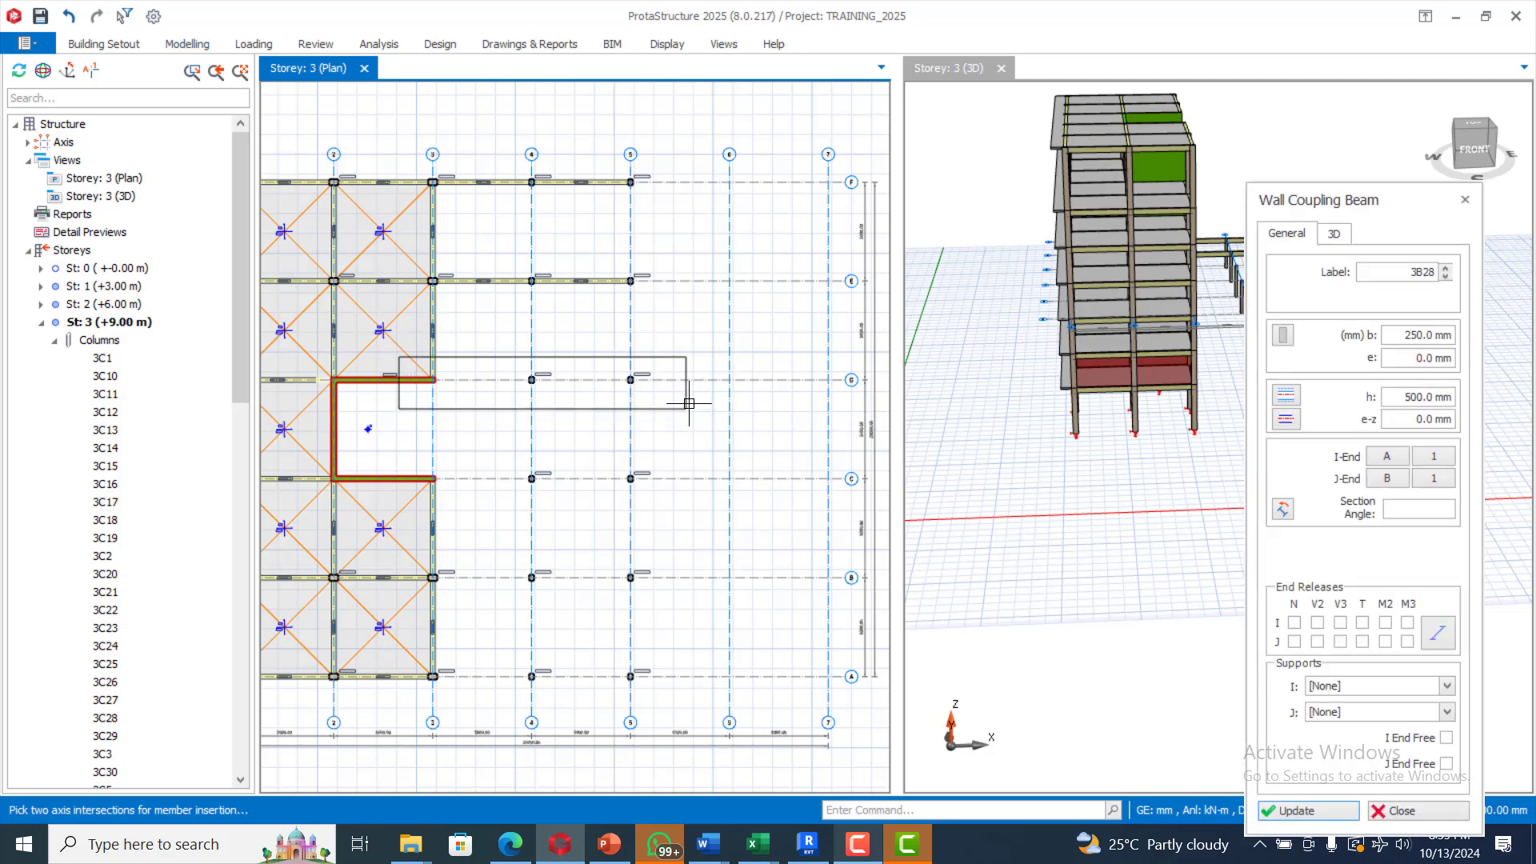
left_click(688, 410)
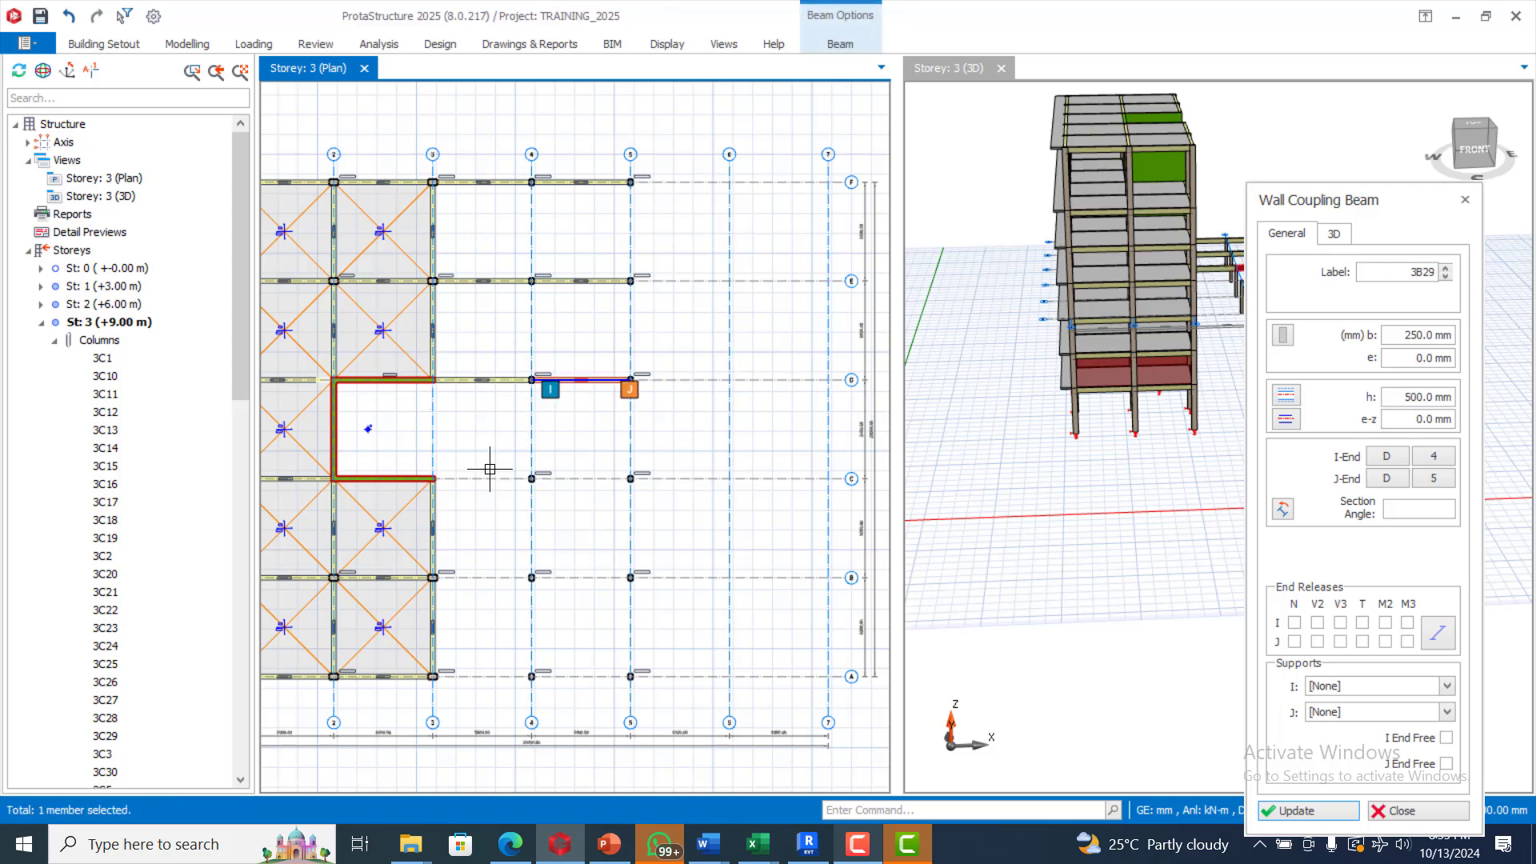
left_click(419, 447)
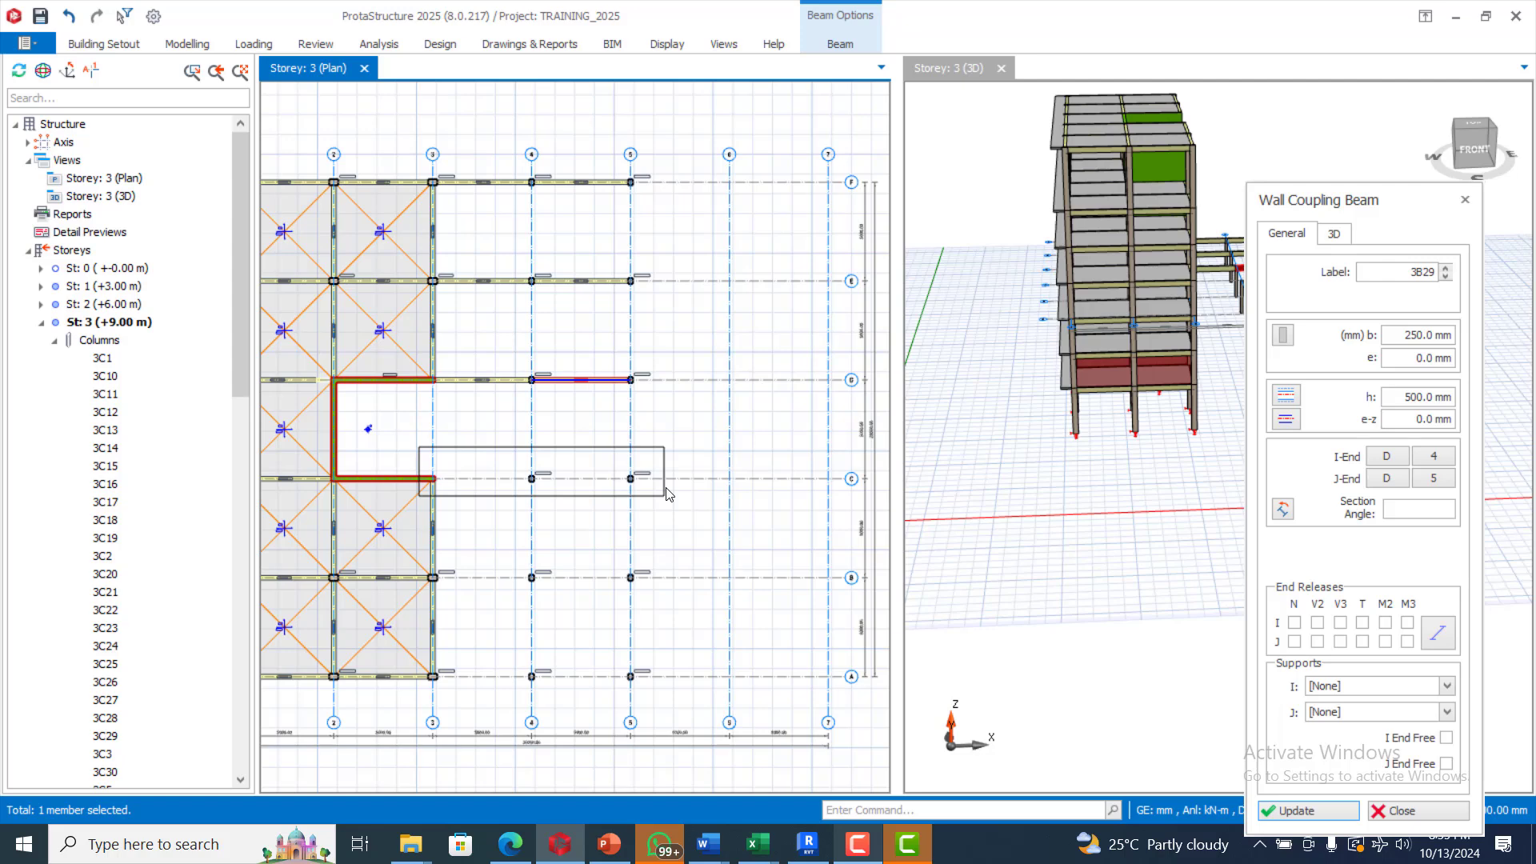
left_click(667, 494)
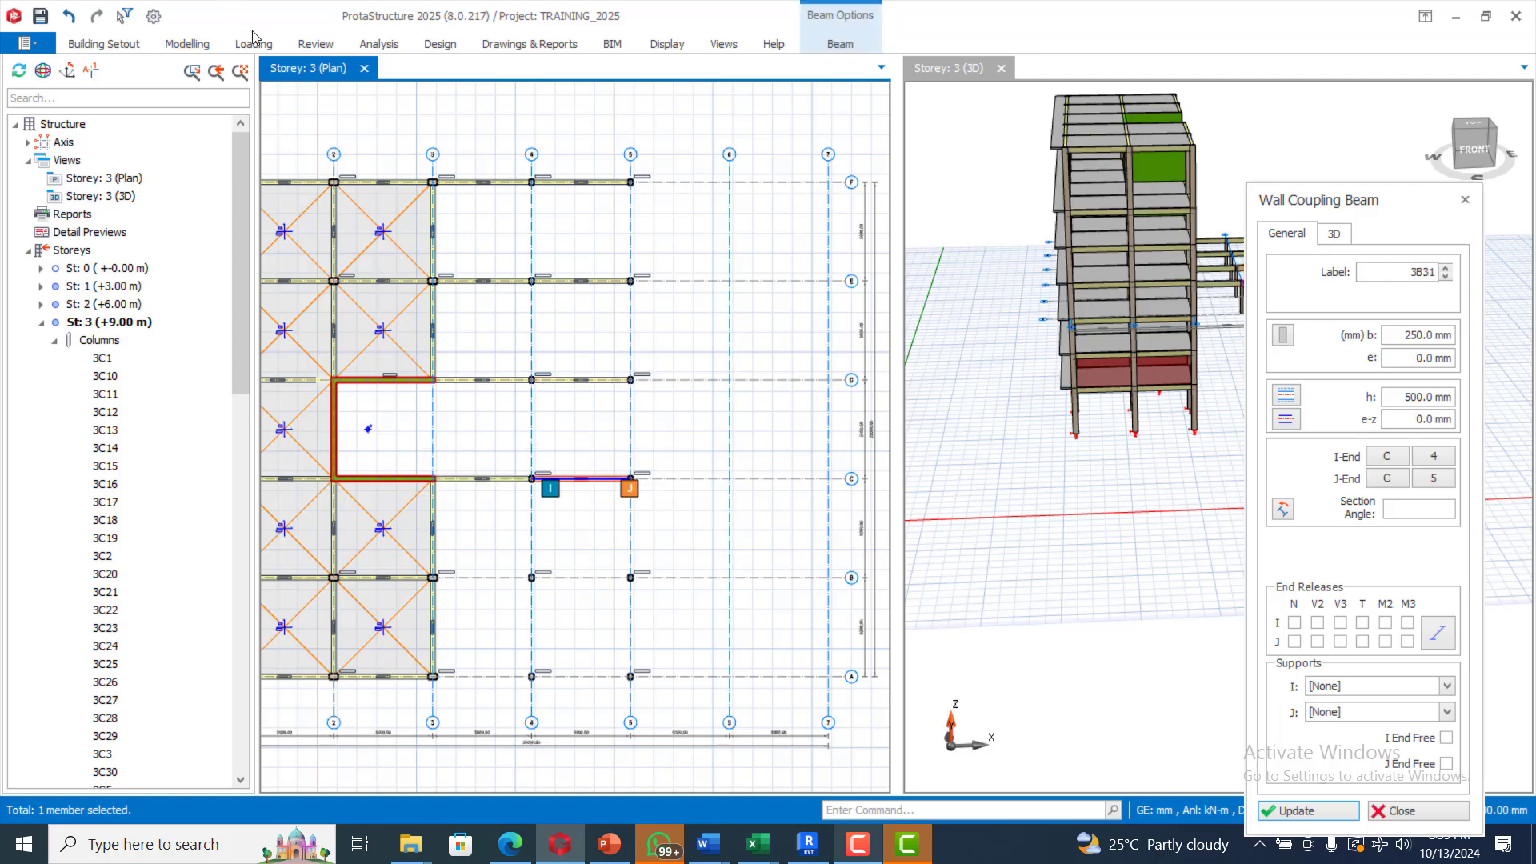
left_click(189, 44)
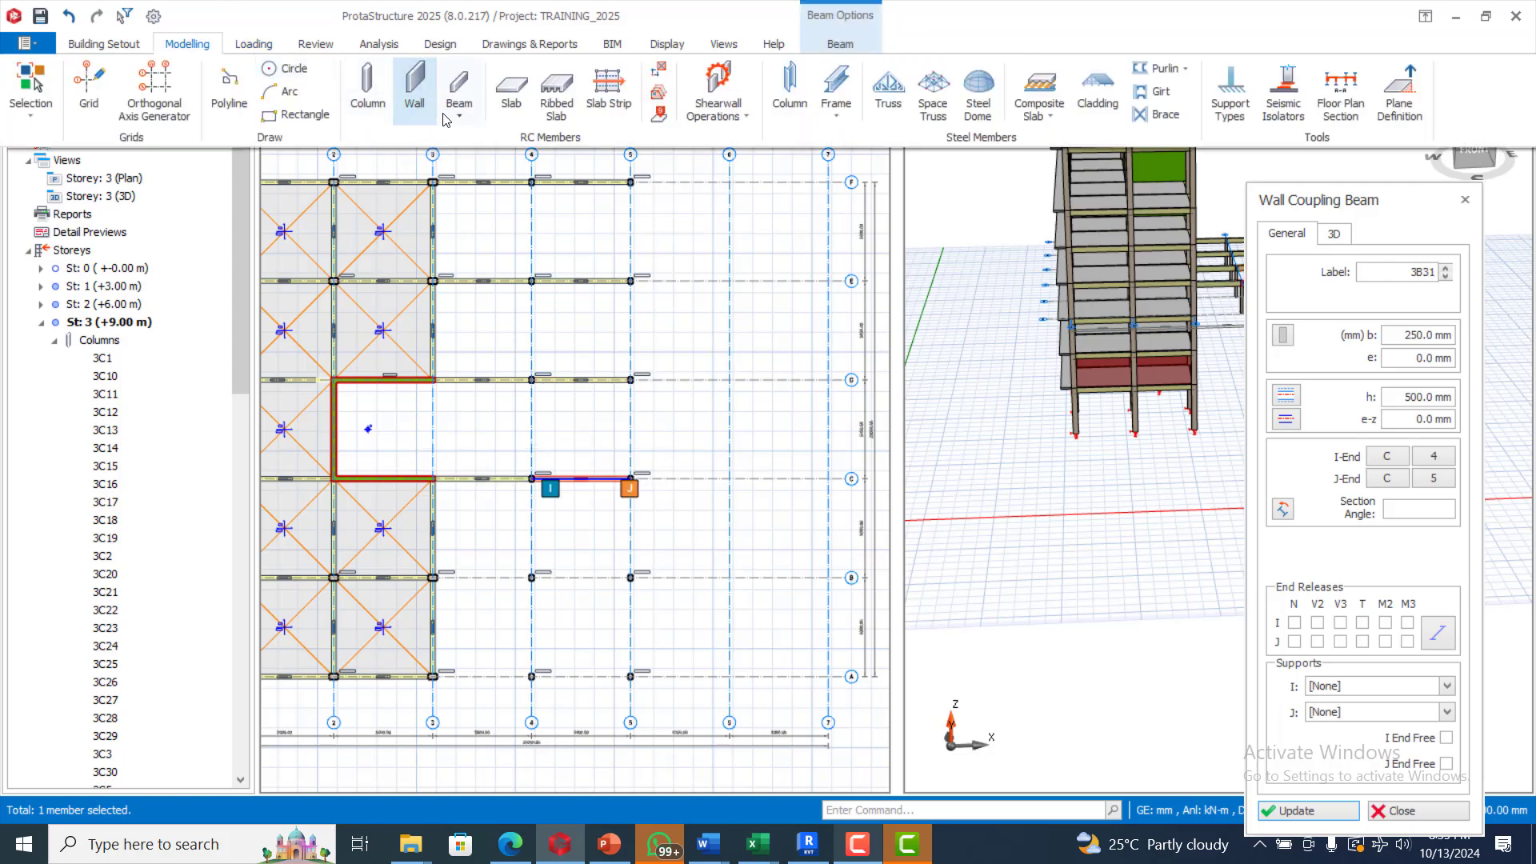
left_click(454, 118)
Step: Add normal beams on storey 3 along lines B and A between axes 4 and 5
left_click(524, 136)
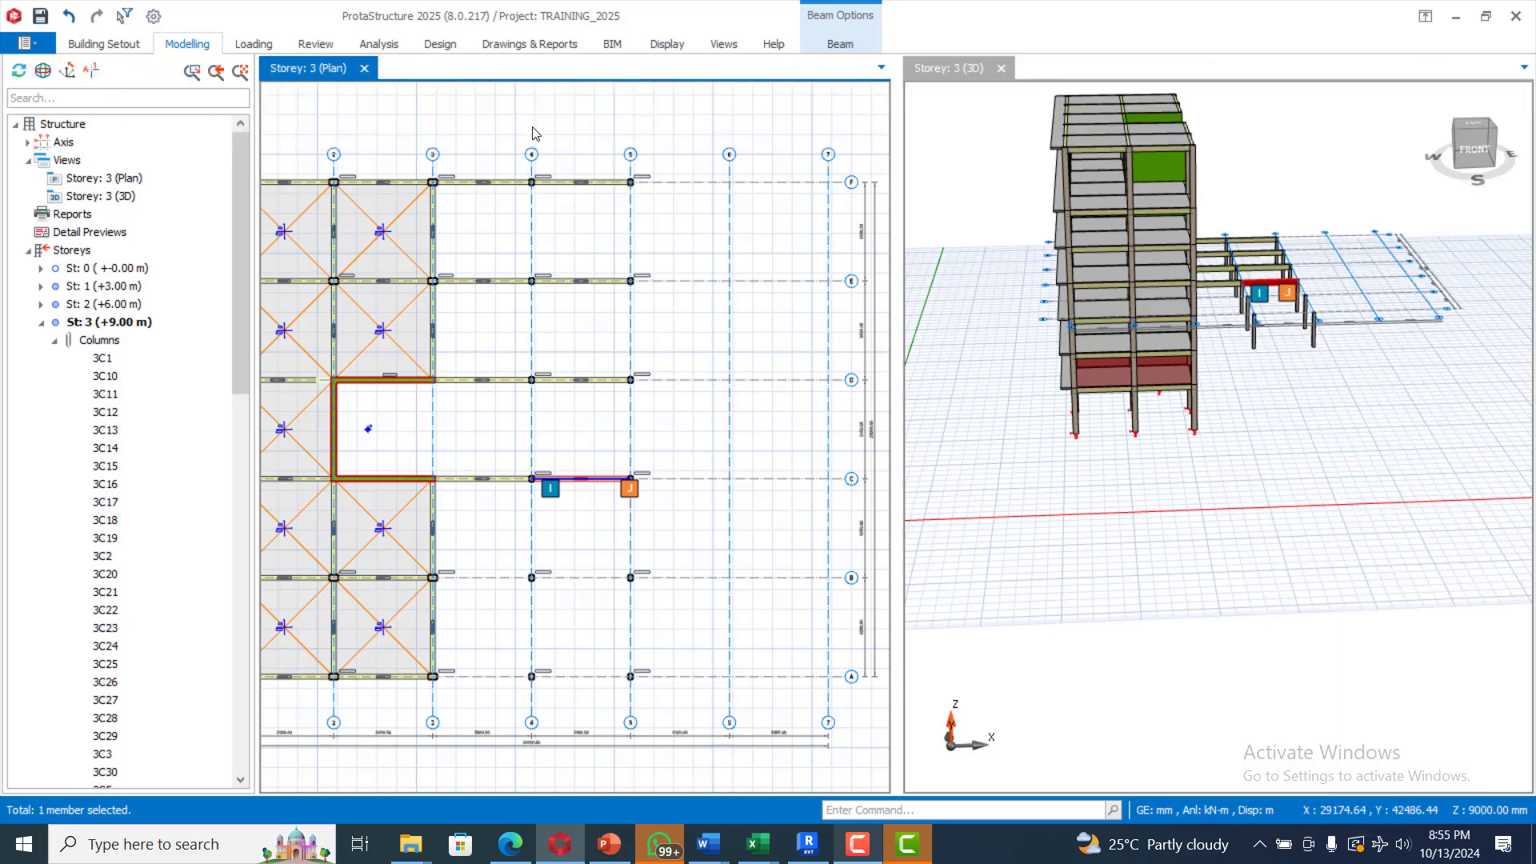
scroll(530, 342, "down", 1)
scroll(575, 602, "up", 2)
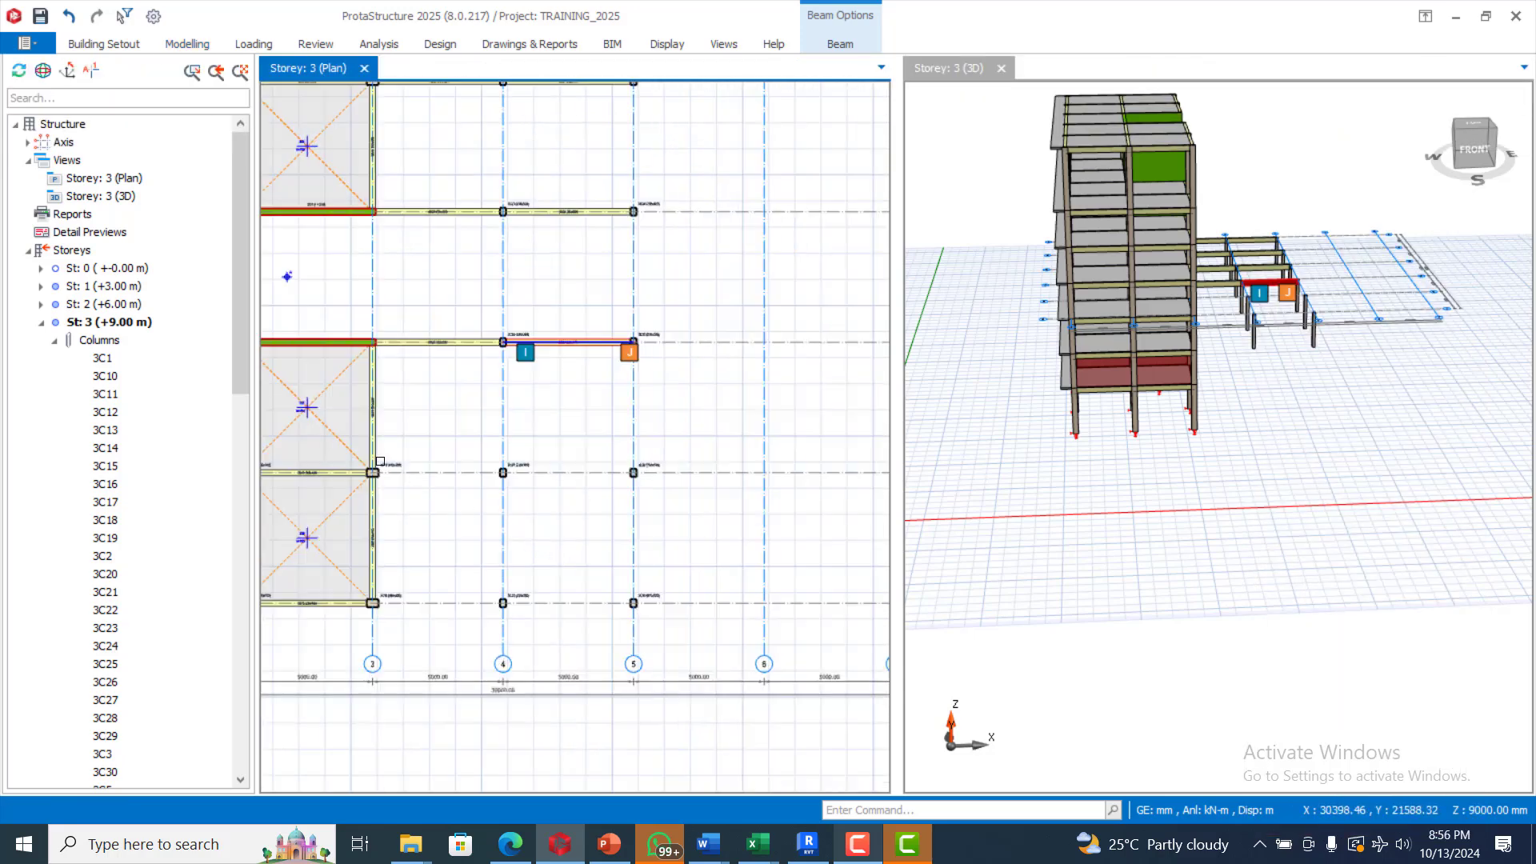
left_click_drag(337, 450, 711, 505)
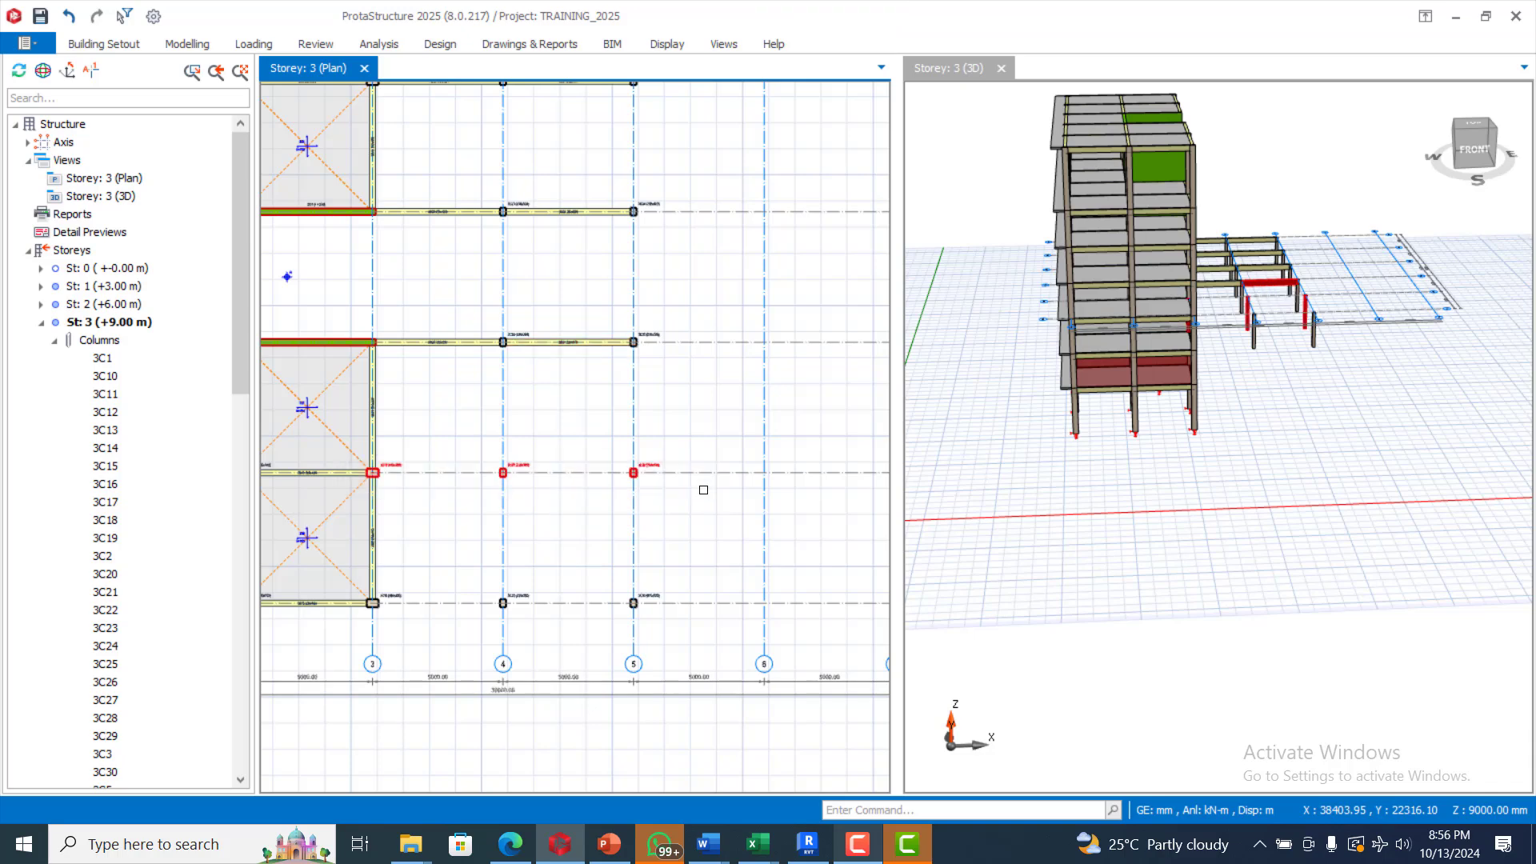
left_click(174, 45)
left_click(459, 112)
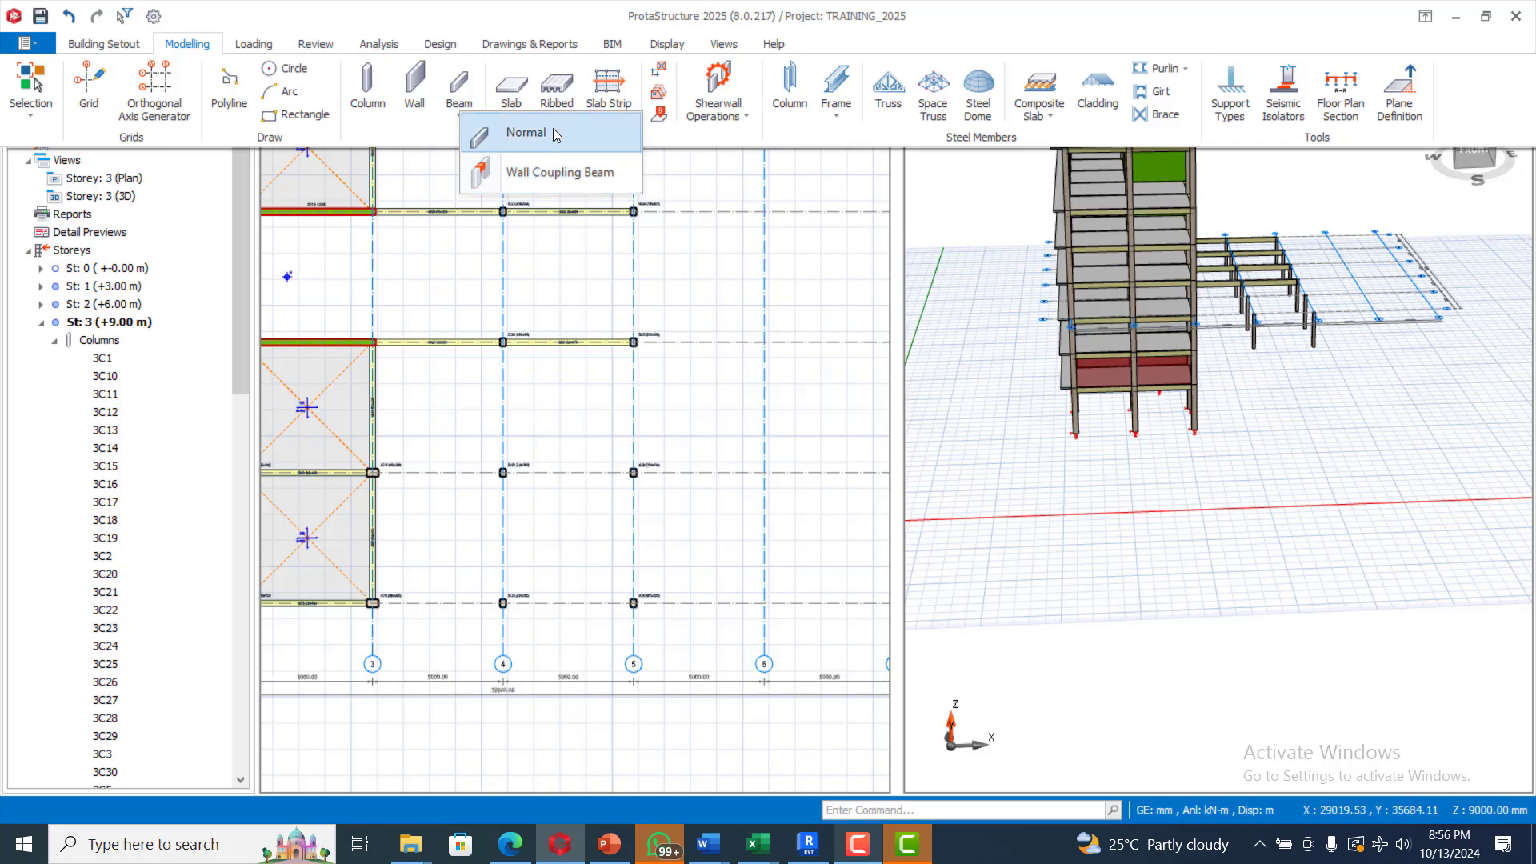
left_click(526, 133)
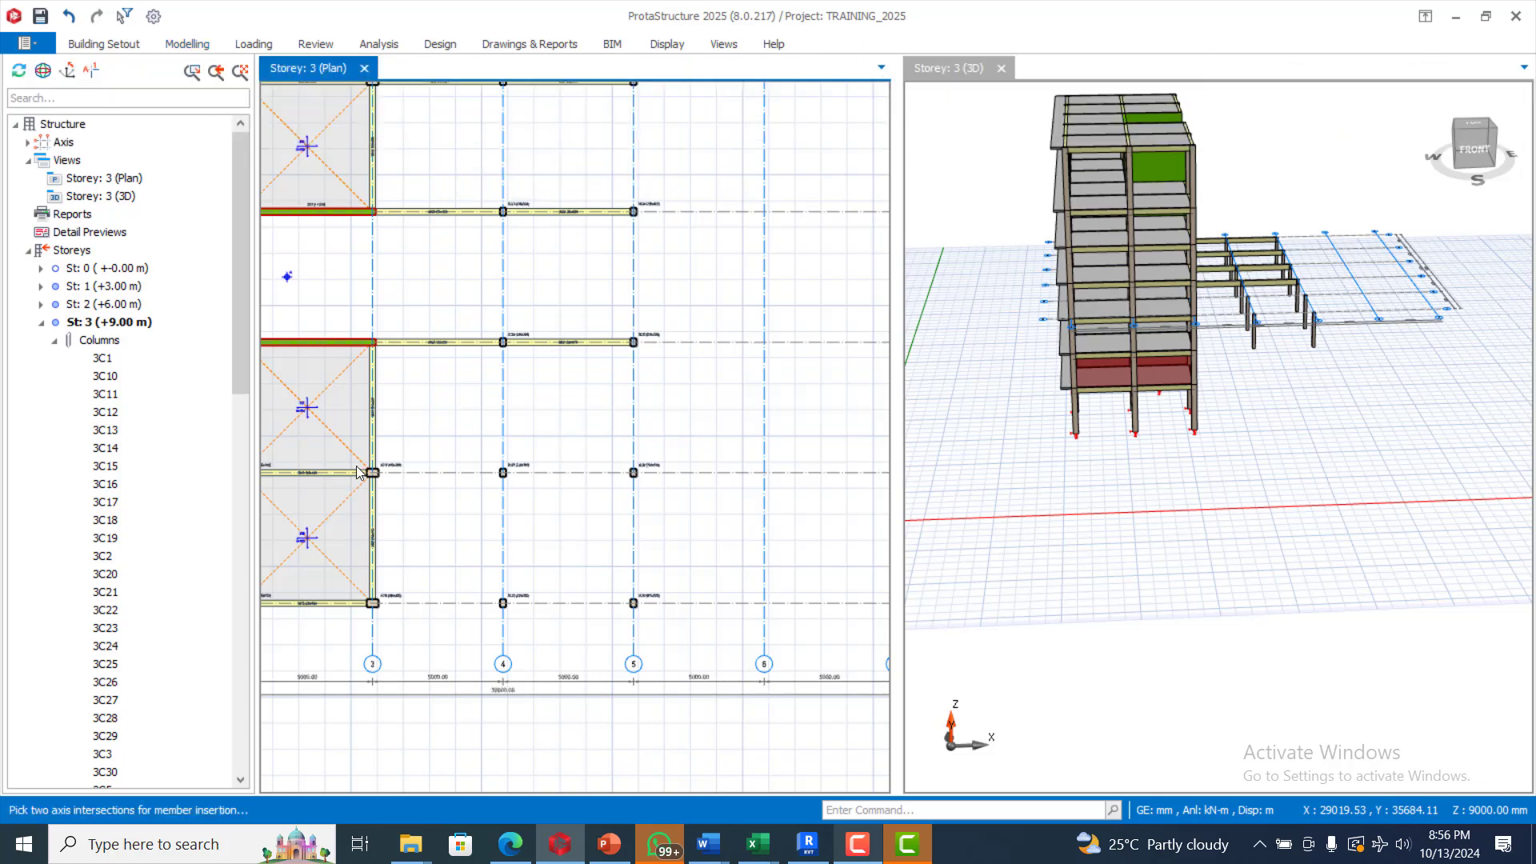
left_click_drag(346, 437, 676, 496)
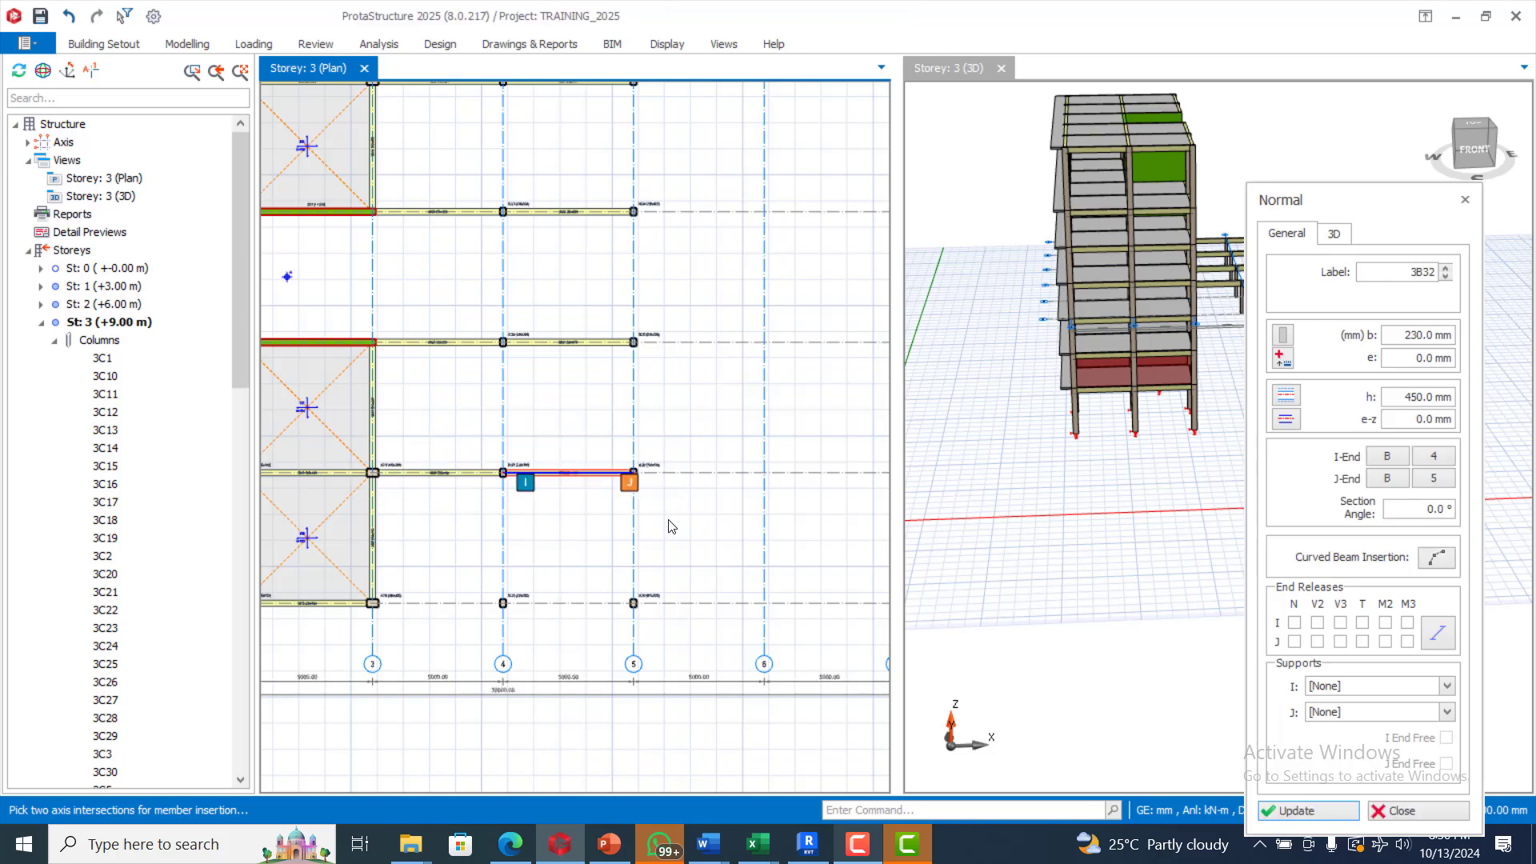
left_click_drag(335, 578, 686, 622)
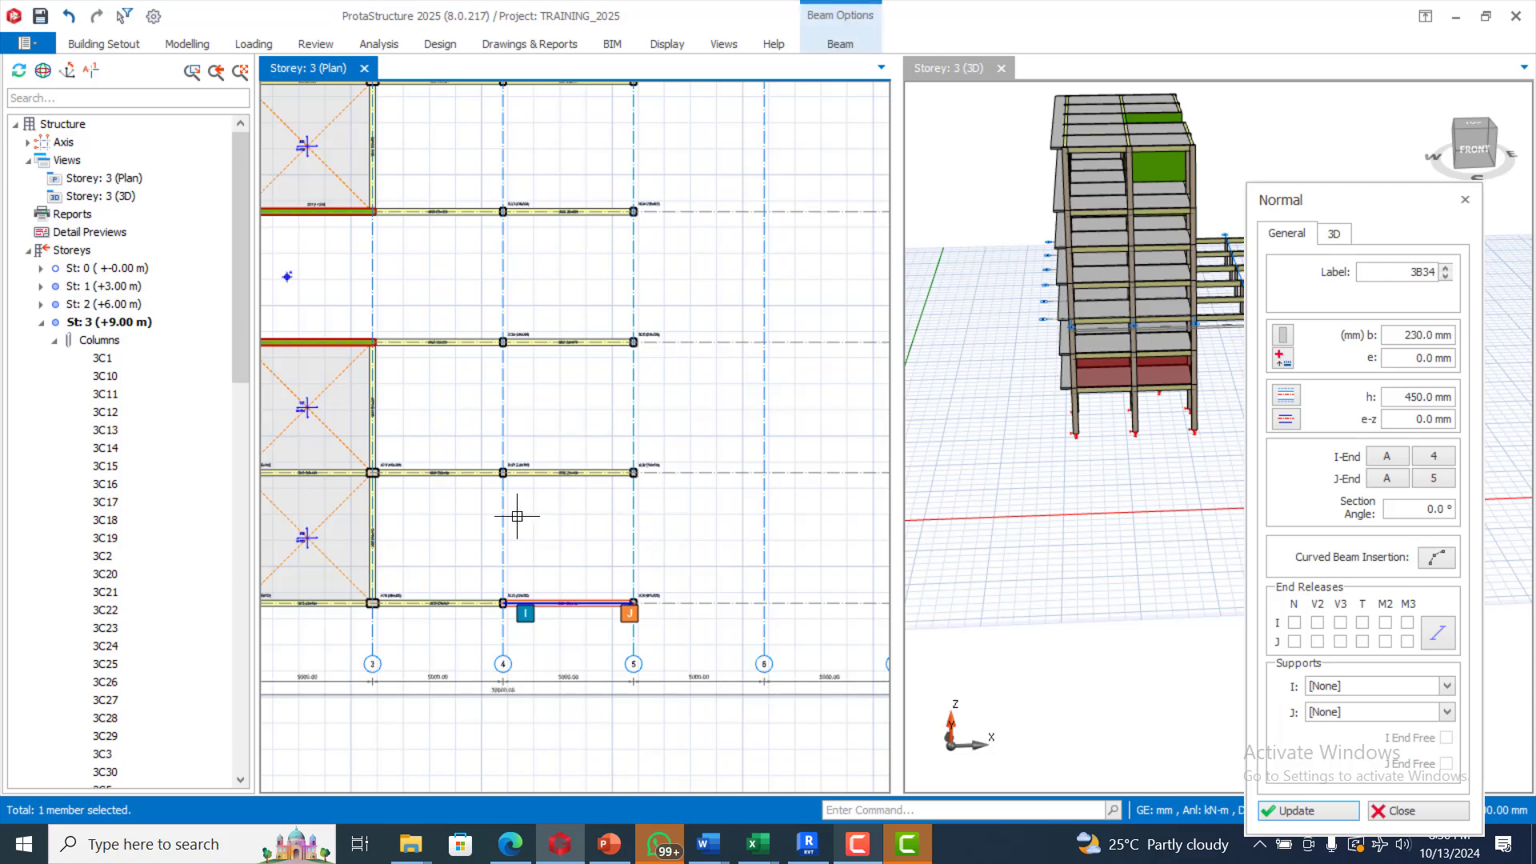
scroll(512, 516, "down", 4)
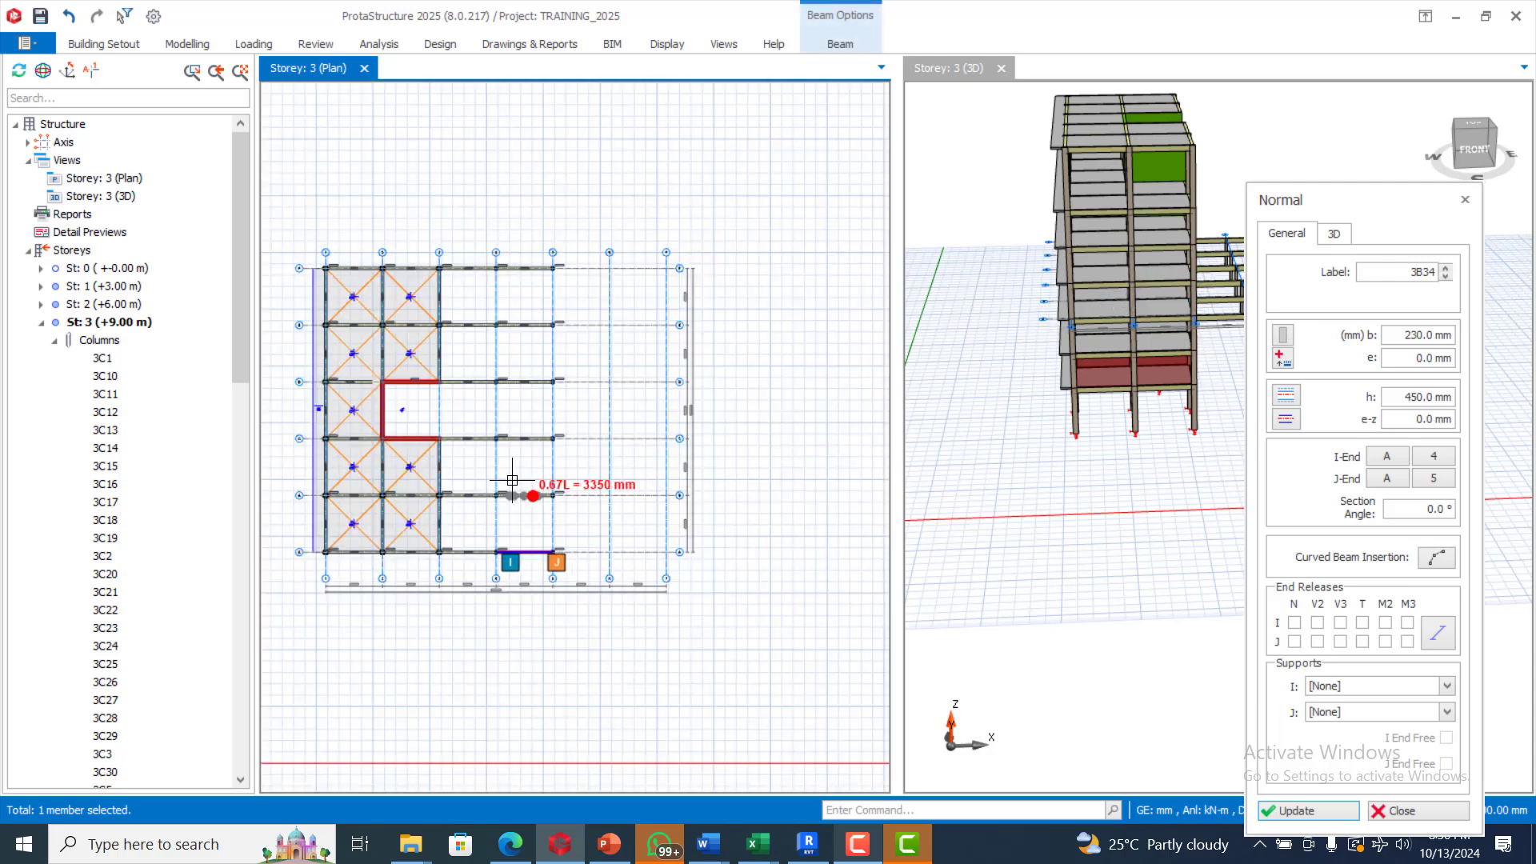
scroll(400, 408, "up", 3)
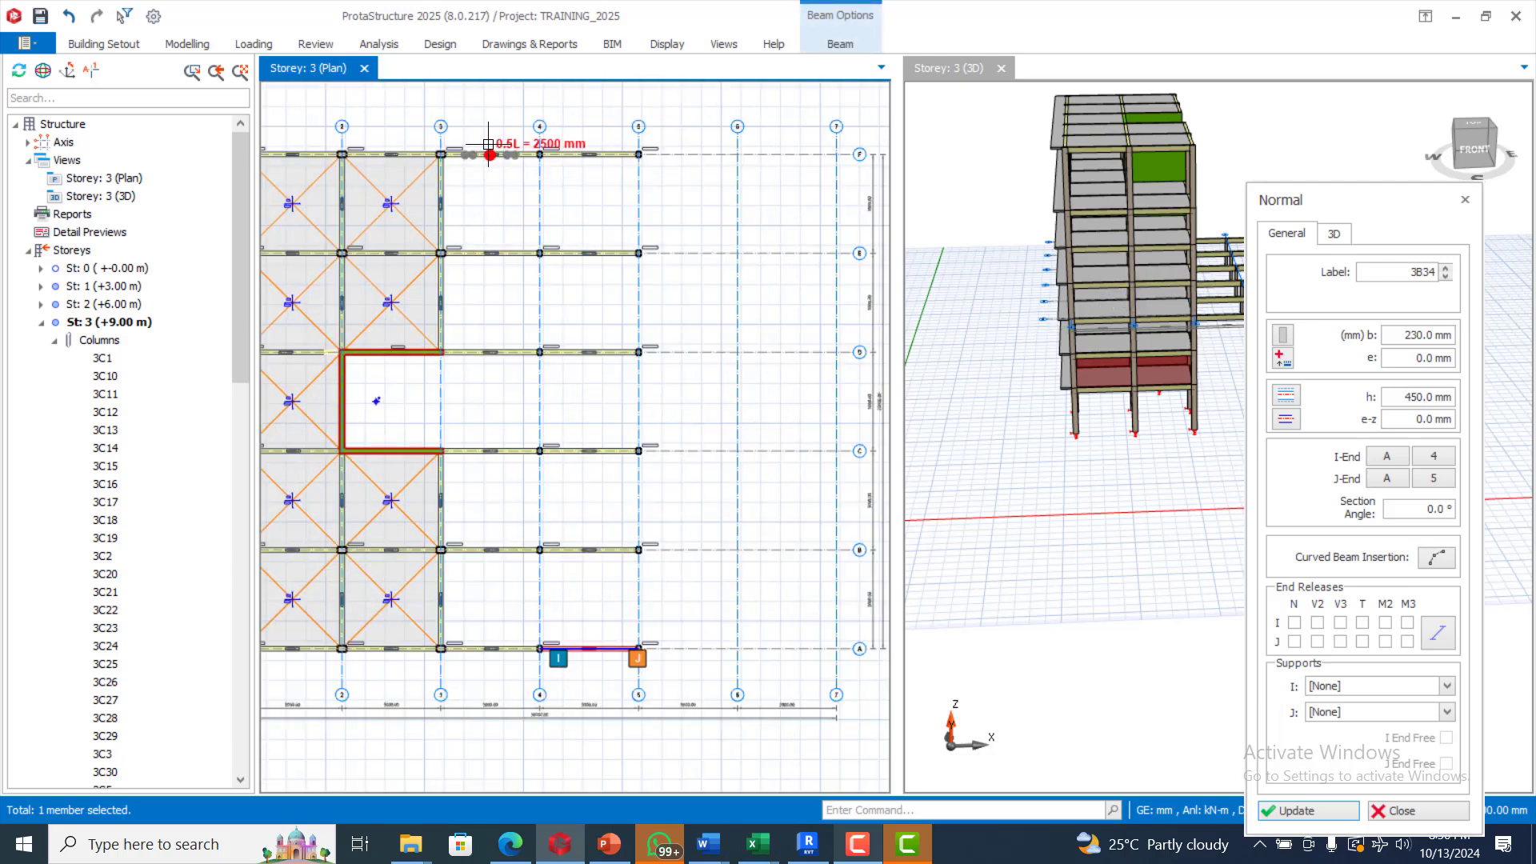
Step: Add normal beams along the full lengths of axes 4 and 5
left_click_drag(500, 130, 570, 675)
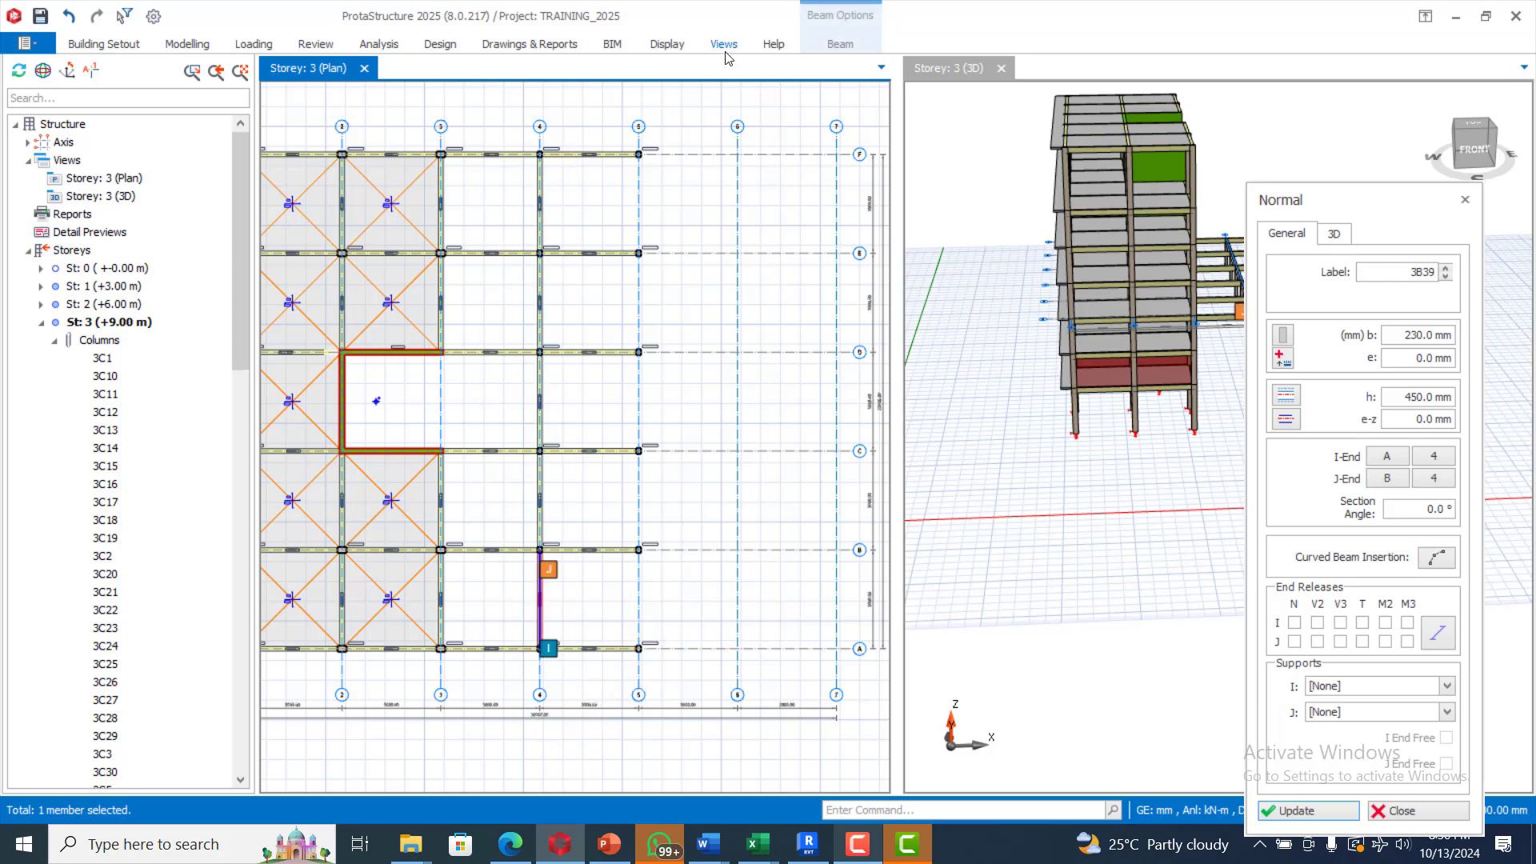
left_click_drag(604, 137, 668, 672)
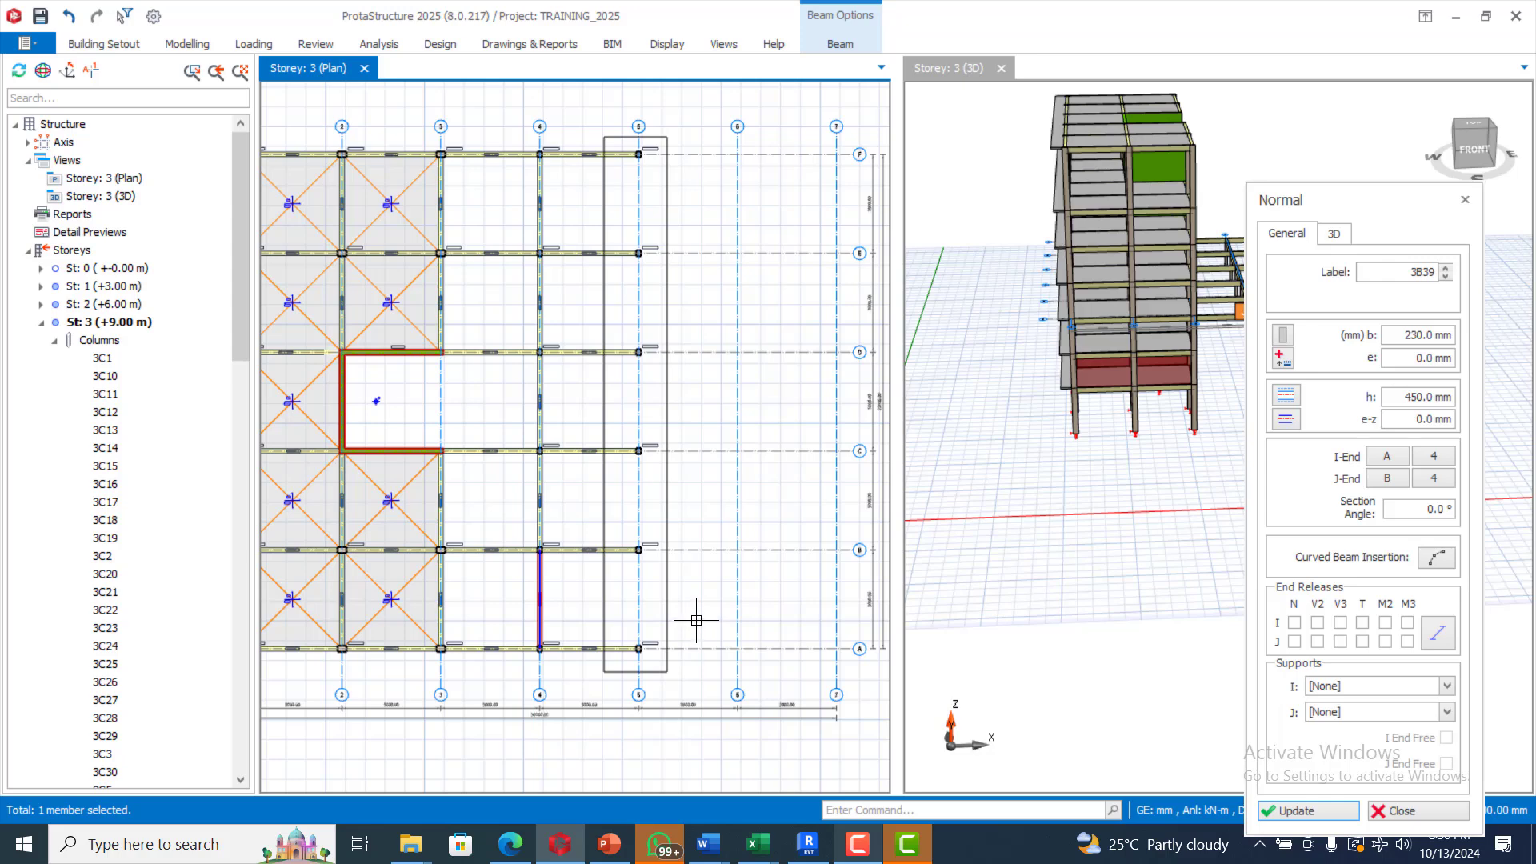
left_click(704, 554)
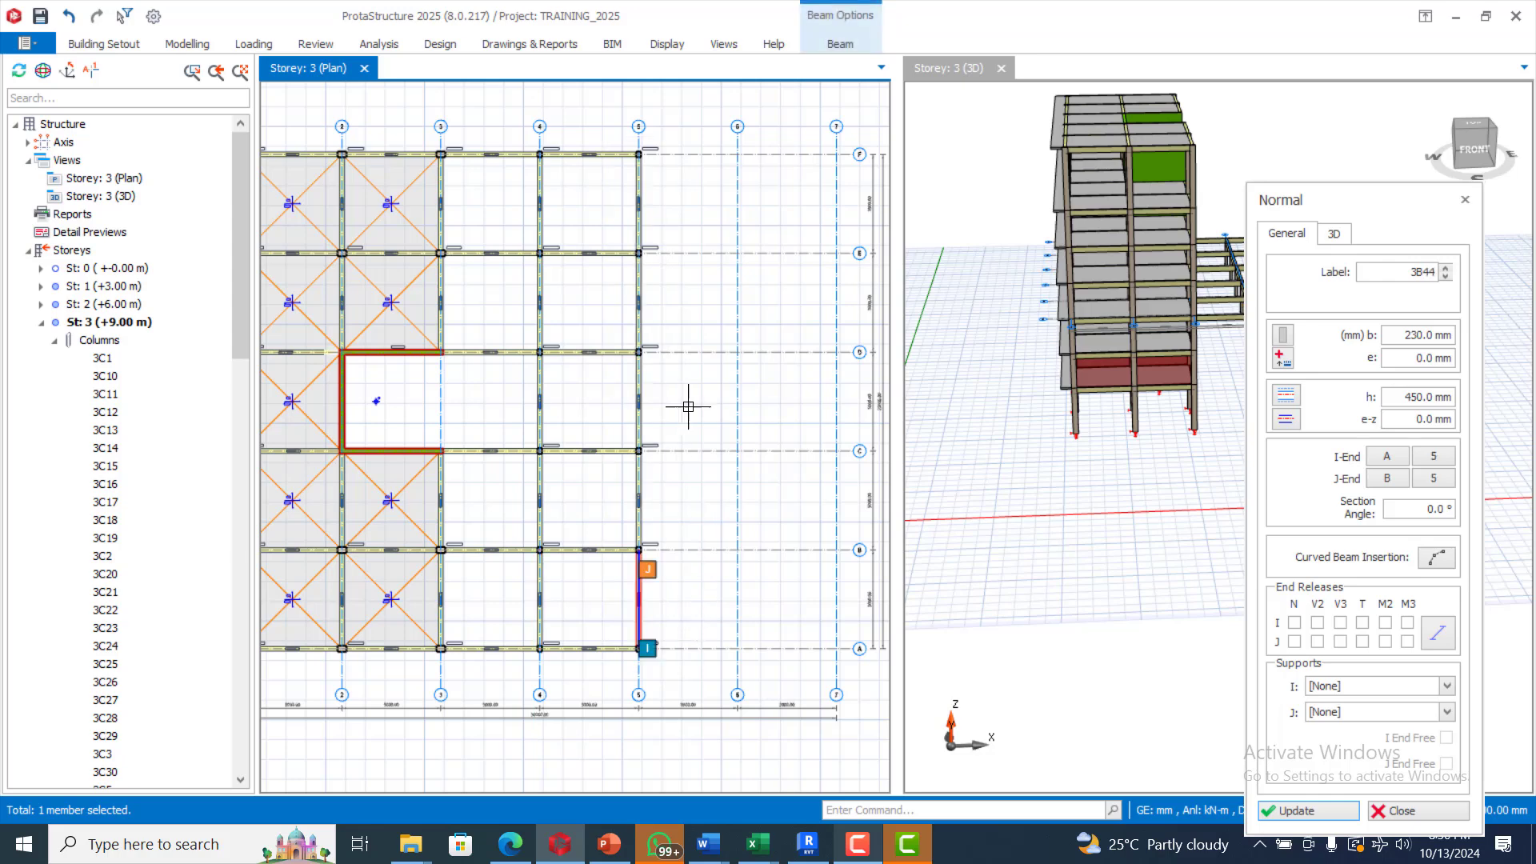
scroll(610, 408, "down", 3)
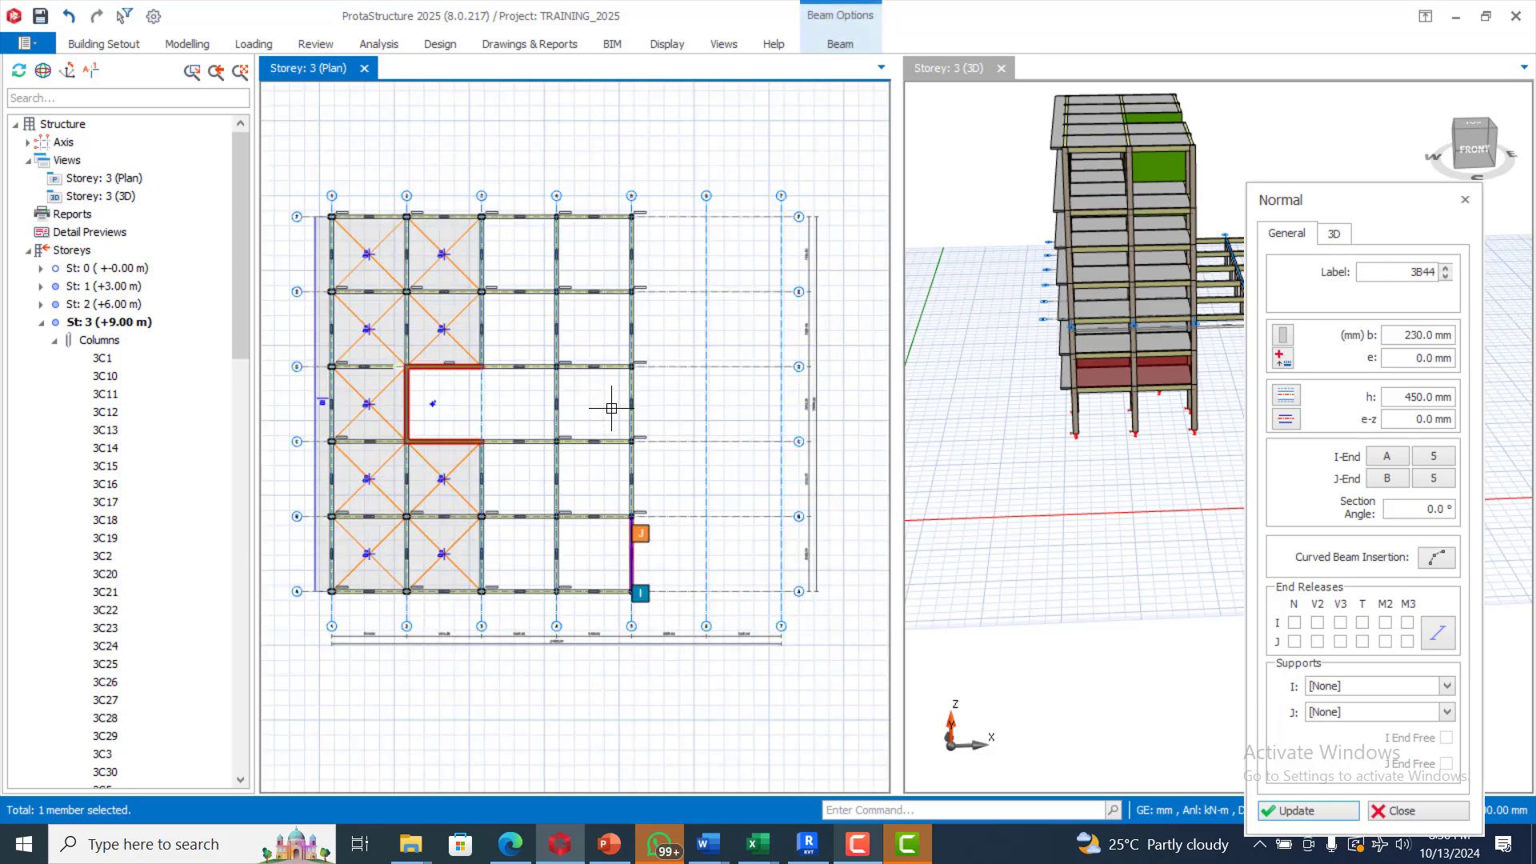
scroll(504, 336, "up", 5)
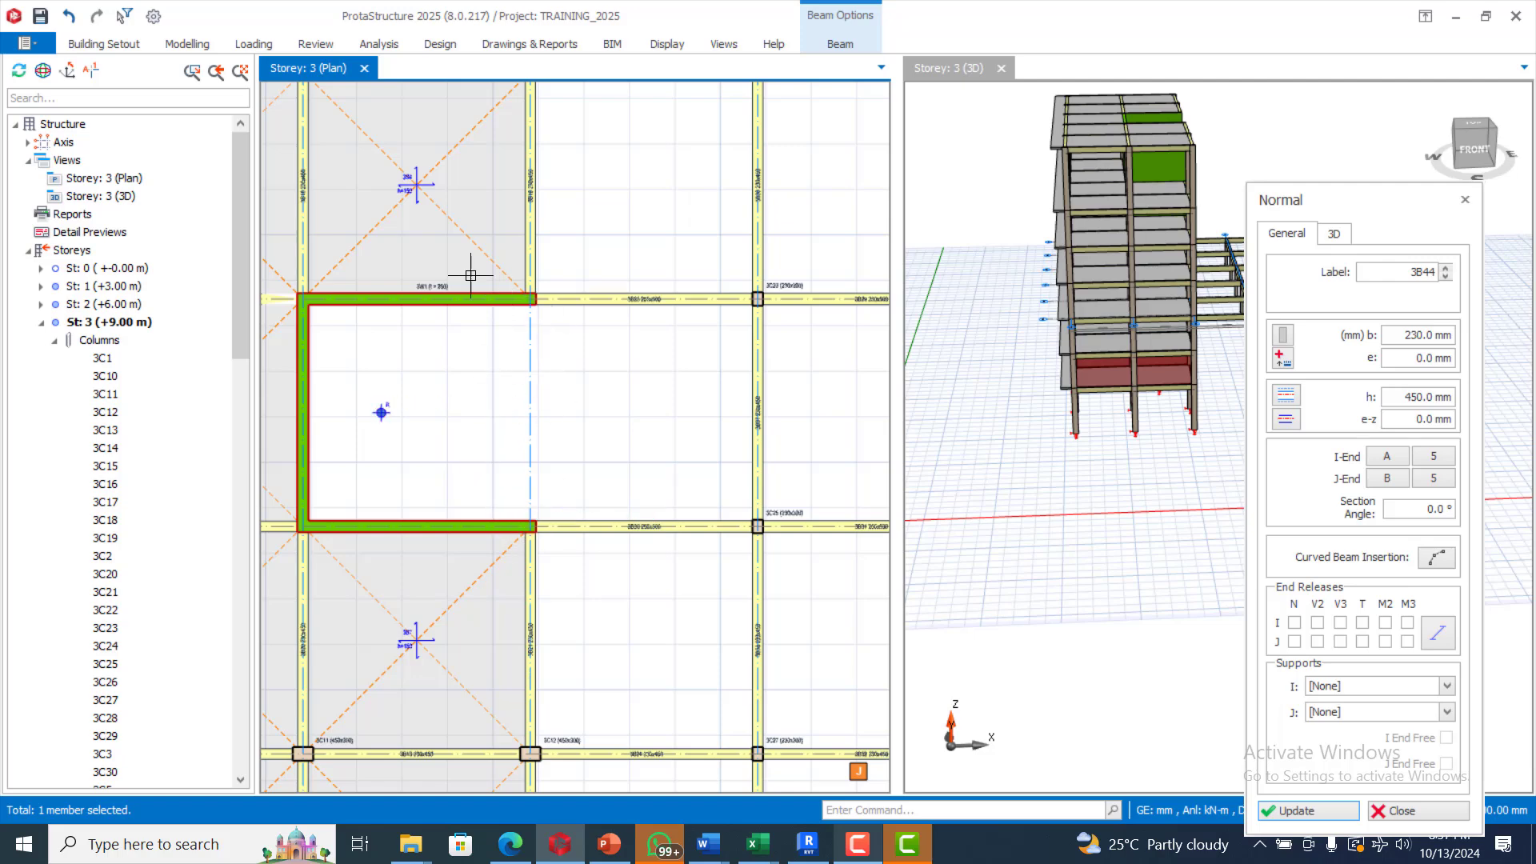
Step: Insert a wall coupling beam along axis 3 between rows C and D on storey 3
left_click(205, 44)
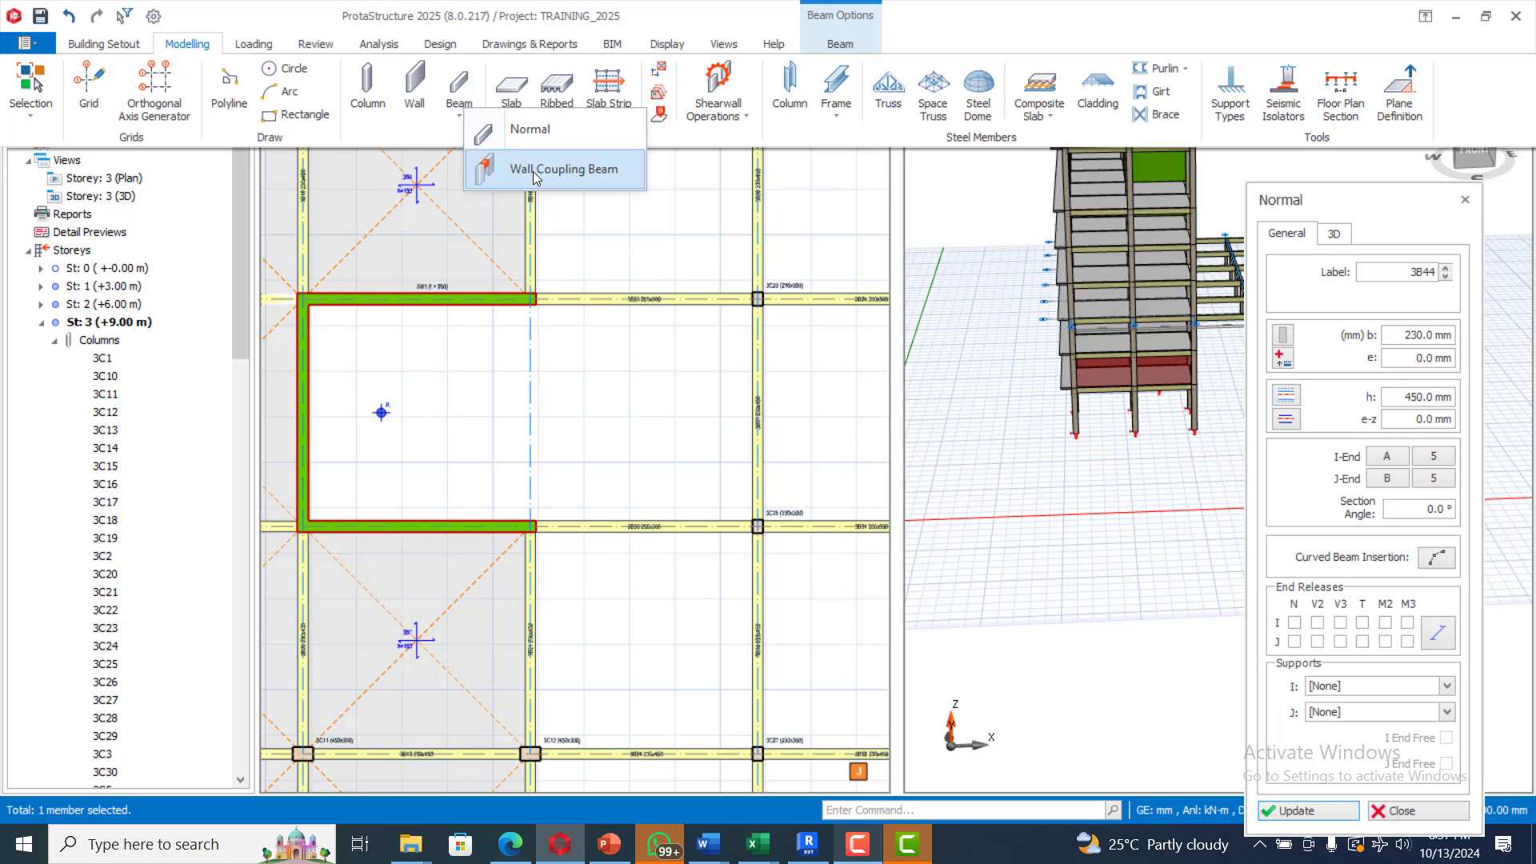
left_click(554, 171)
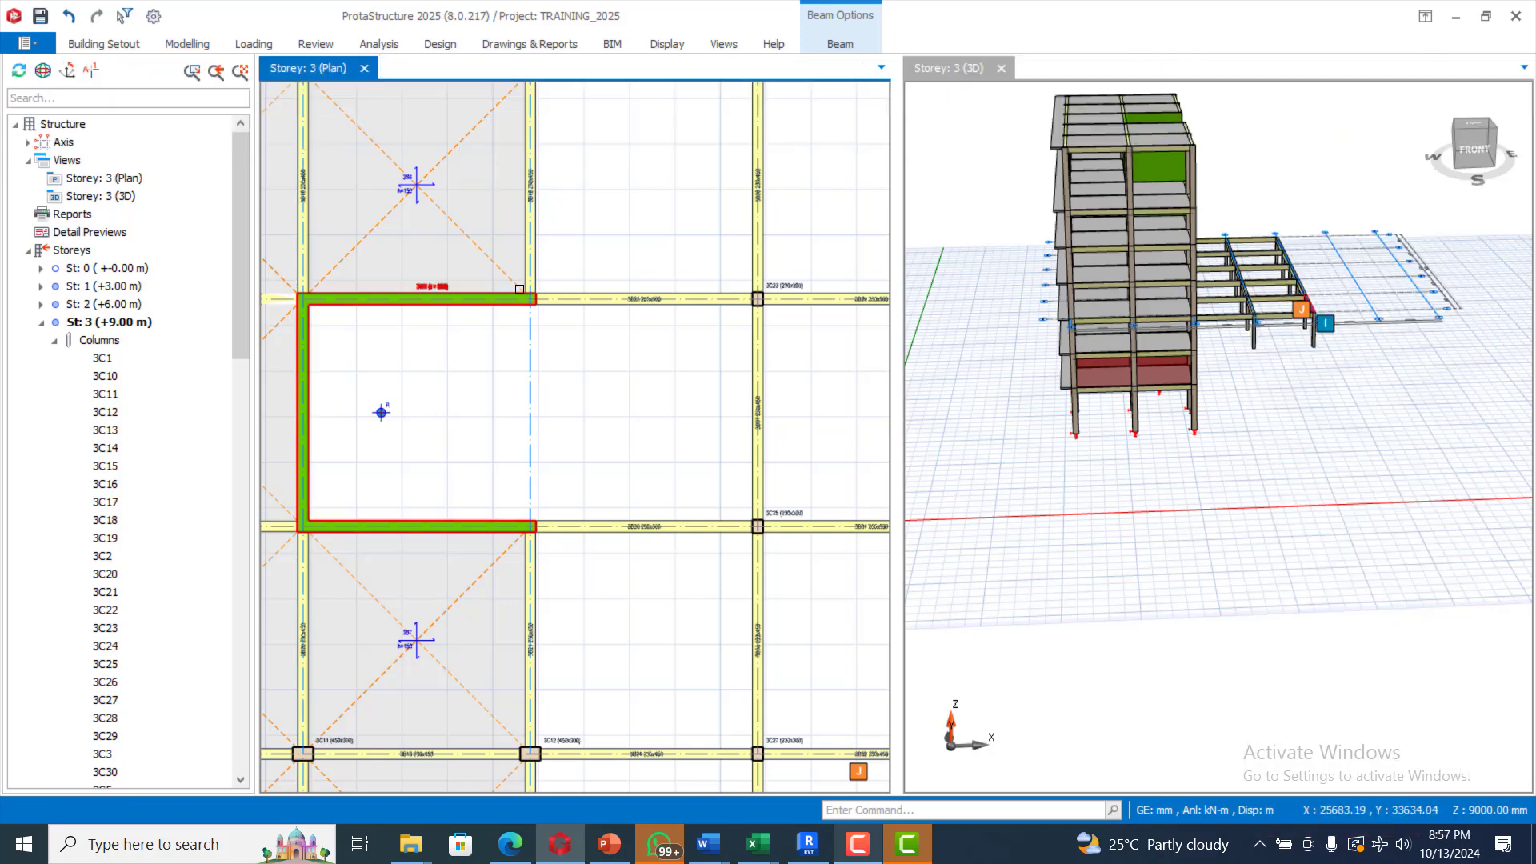
left_click(200, 45)
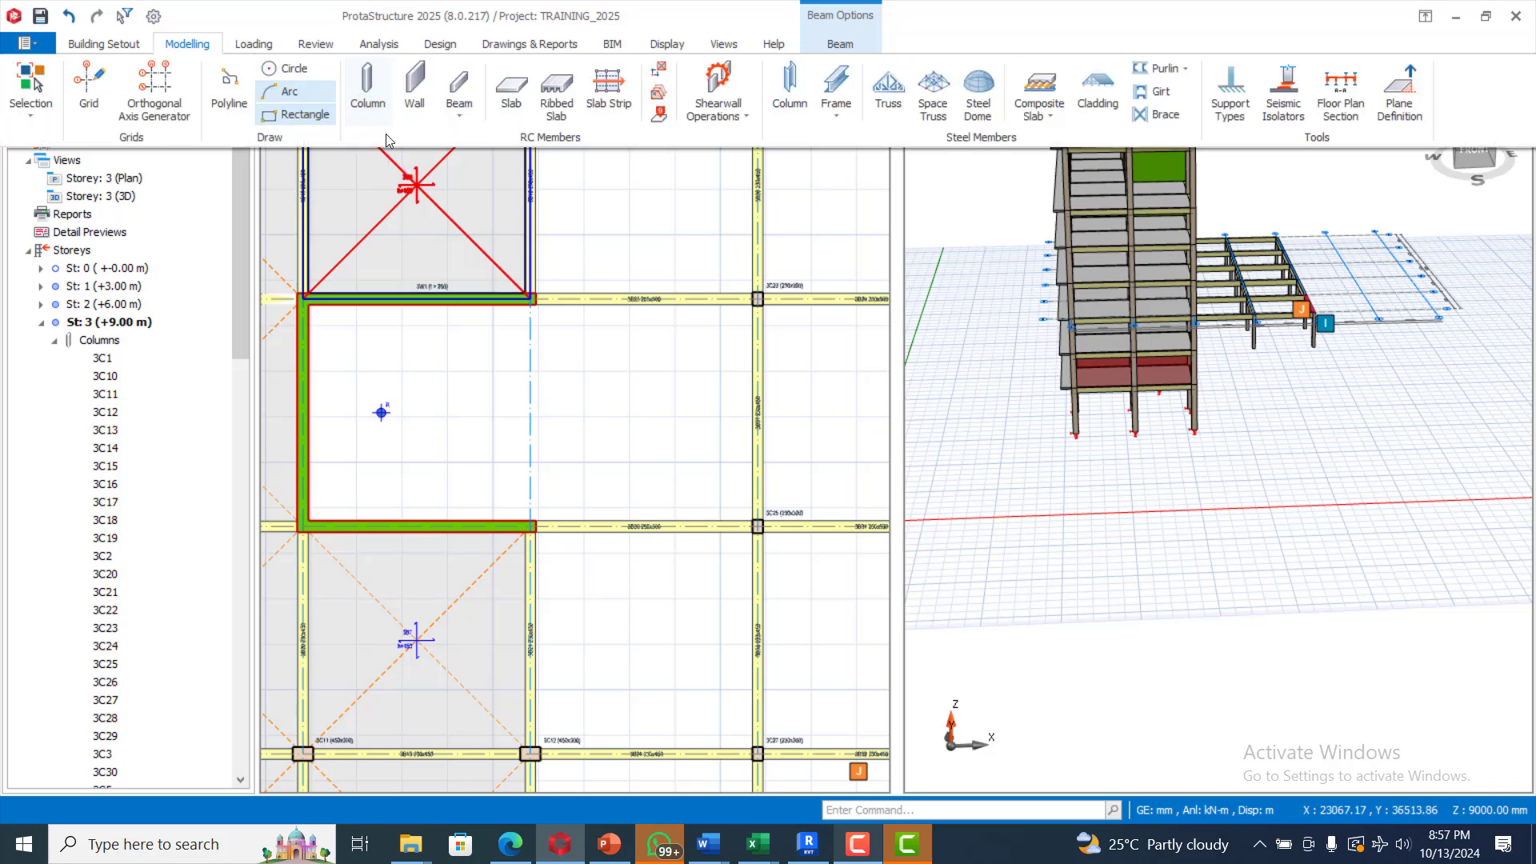
left_click(450, 110)
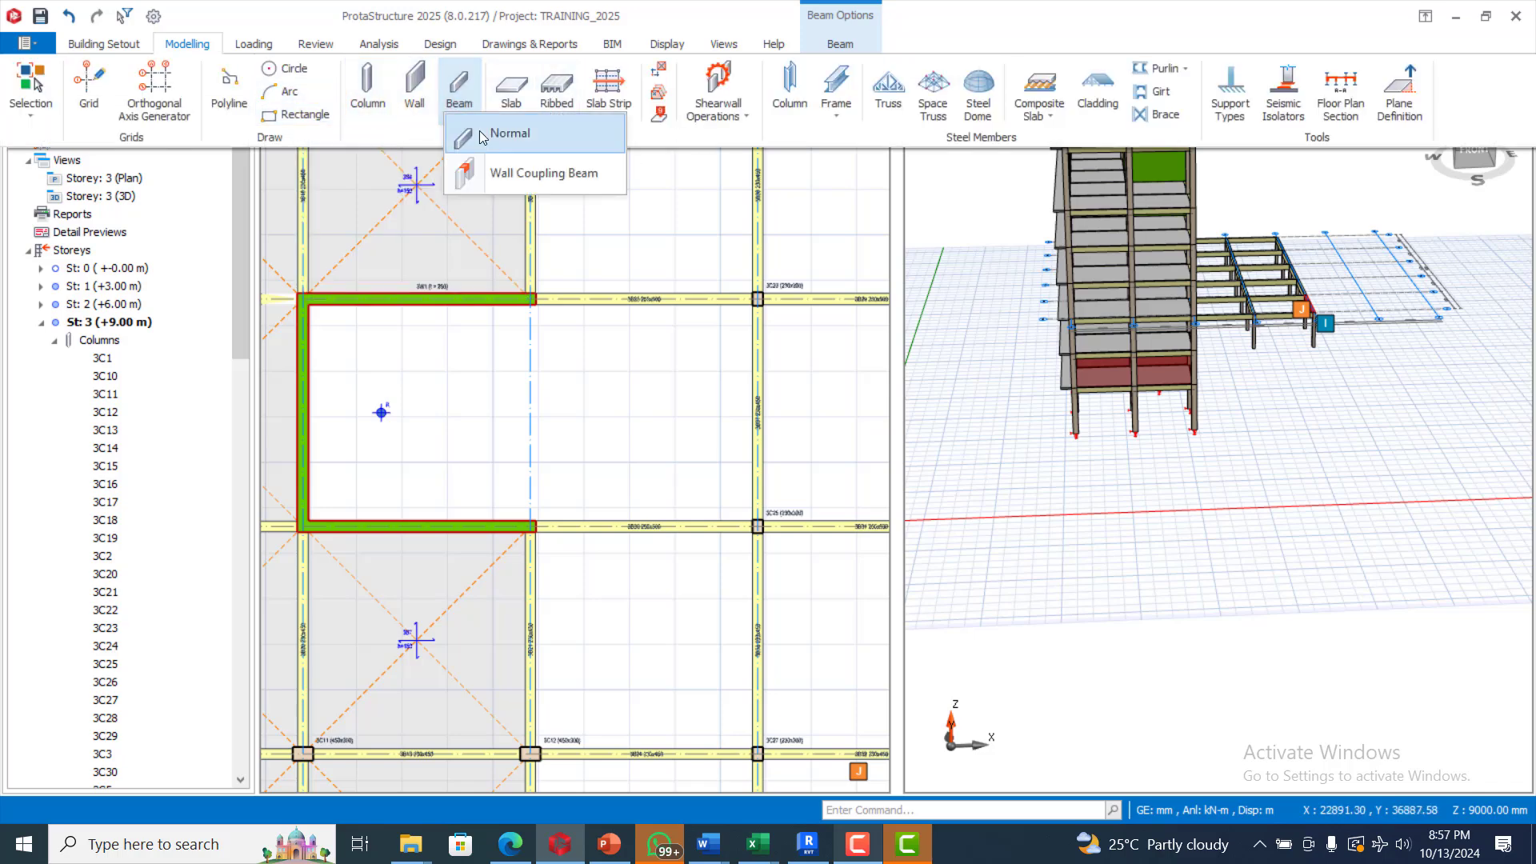
left_click(485, 172)
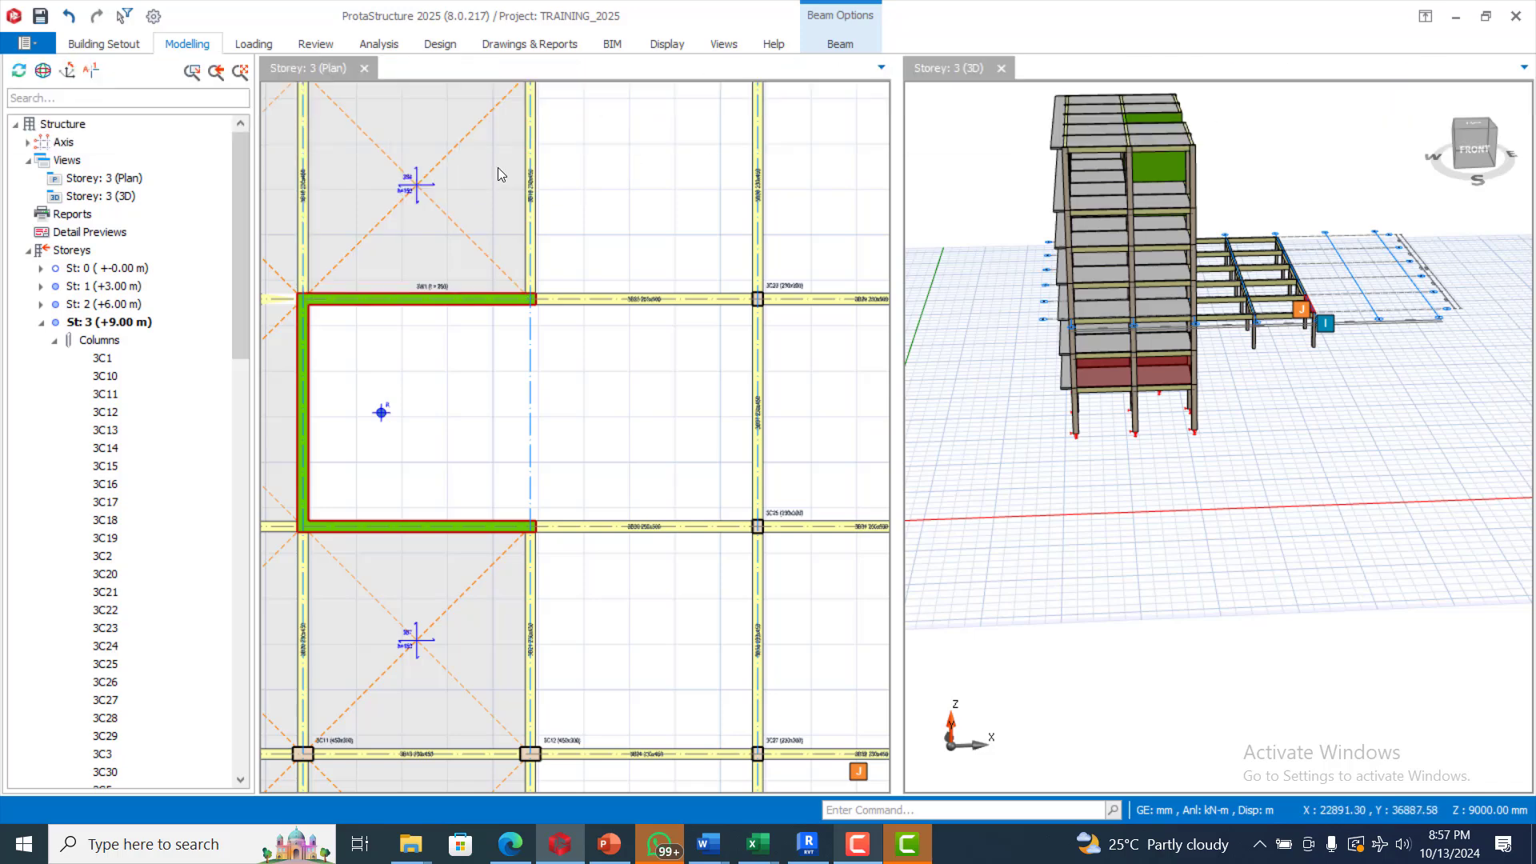
left_click(532, 302)
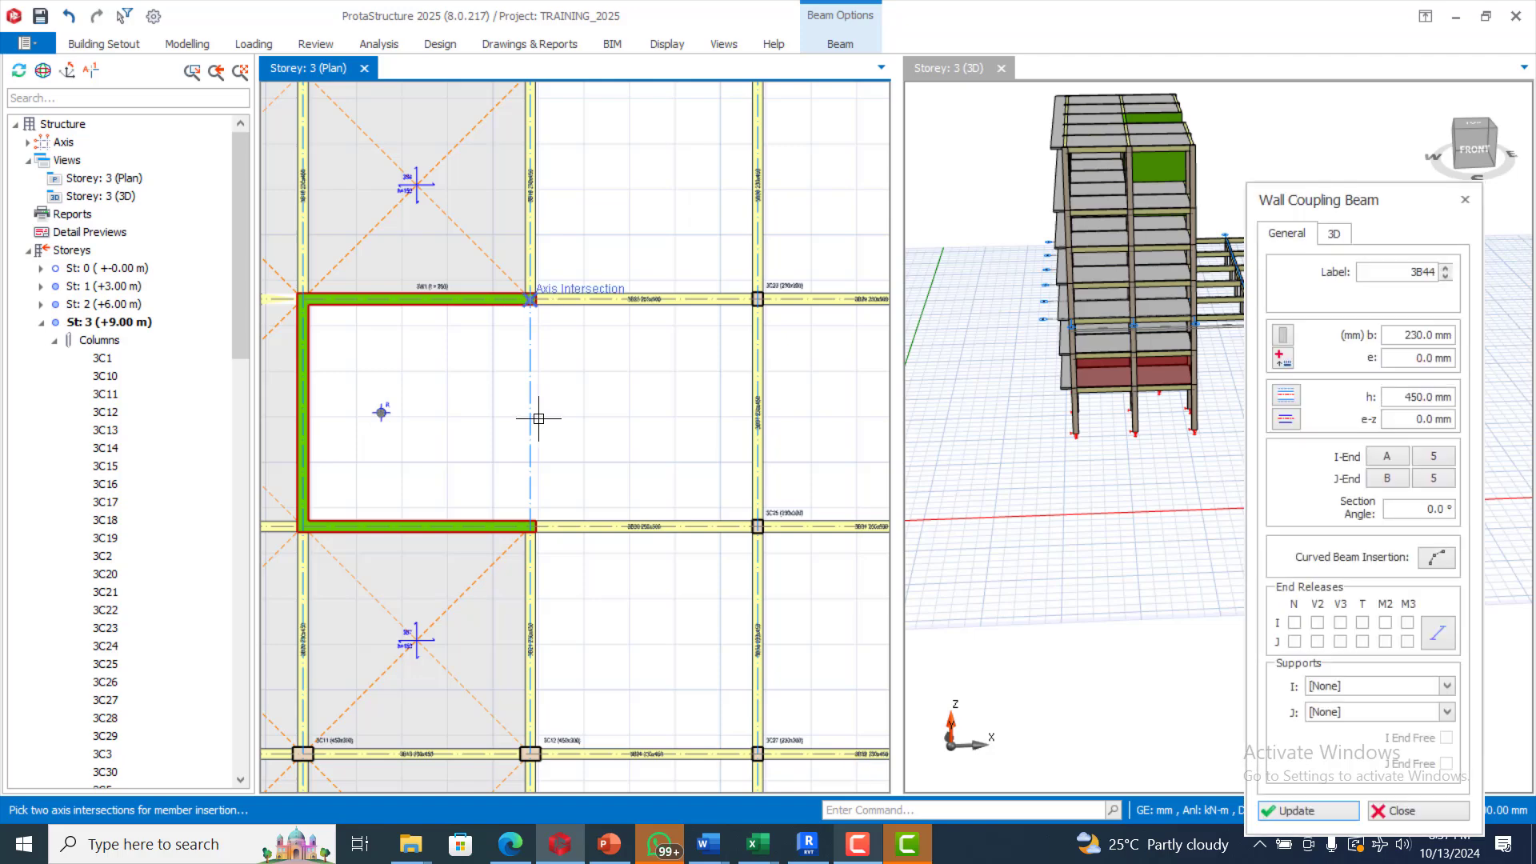
left_click(612, 420)
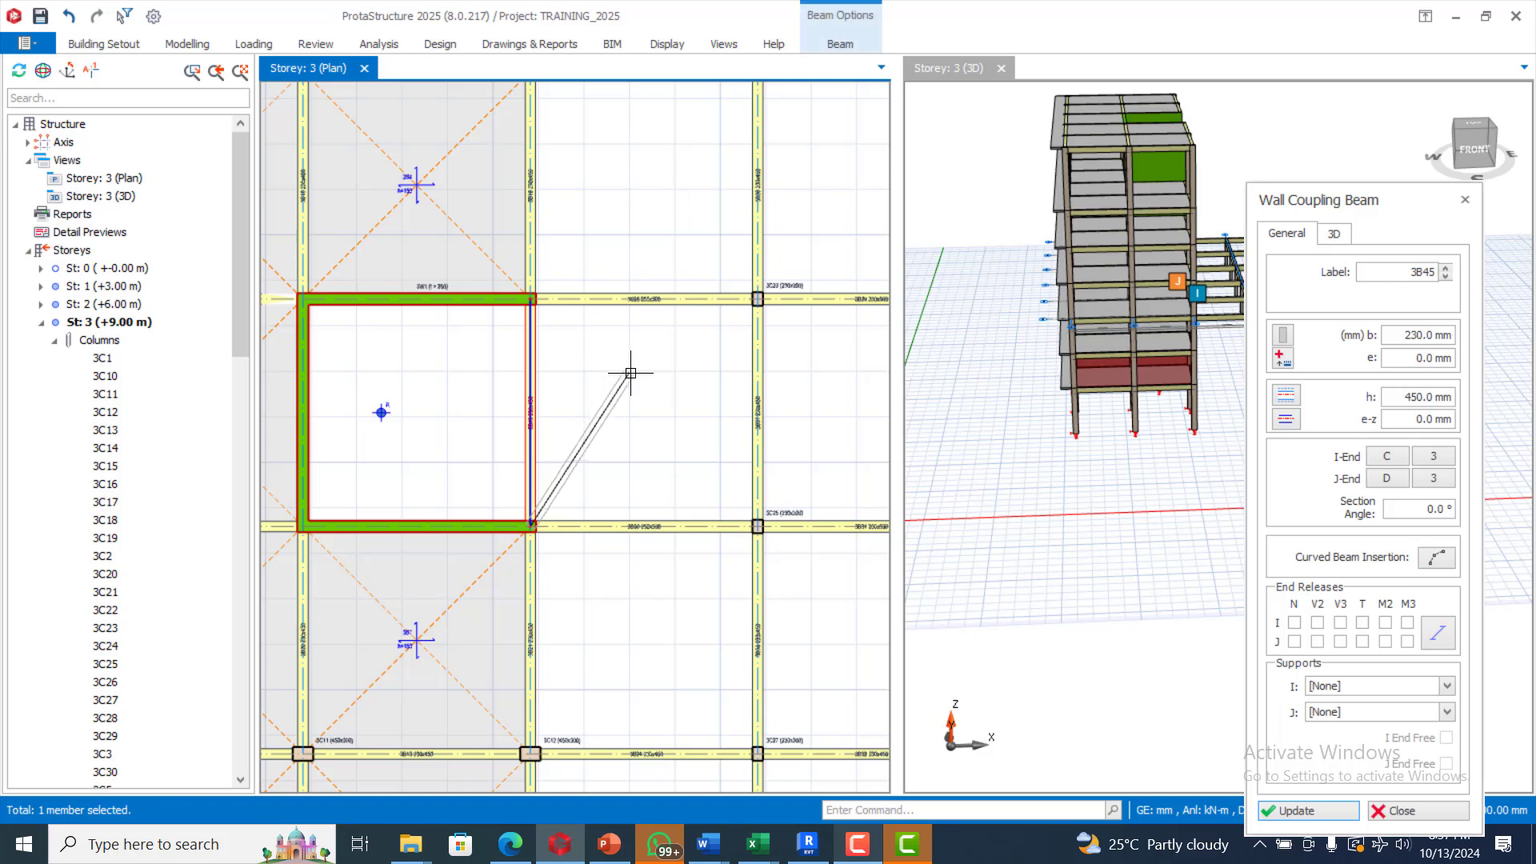
key("Escape")
scroll(508, 440, "down", 5)
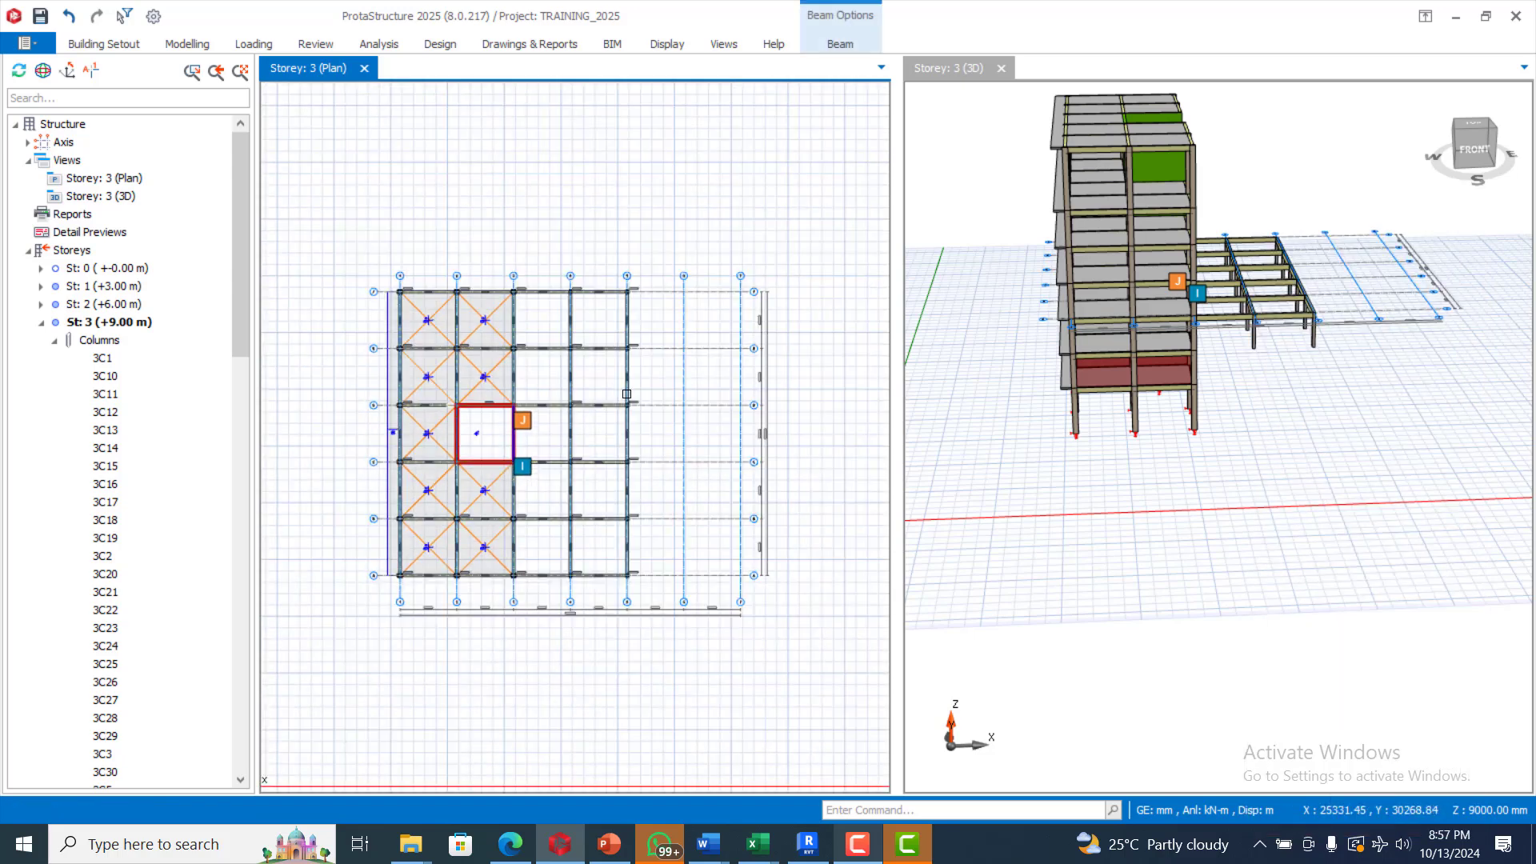
scroll(522, 524, "up", 3)
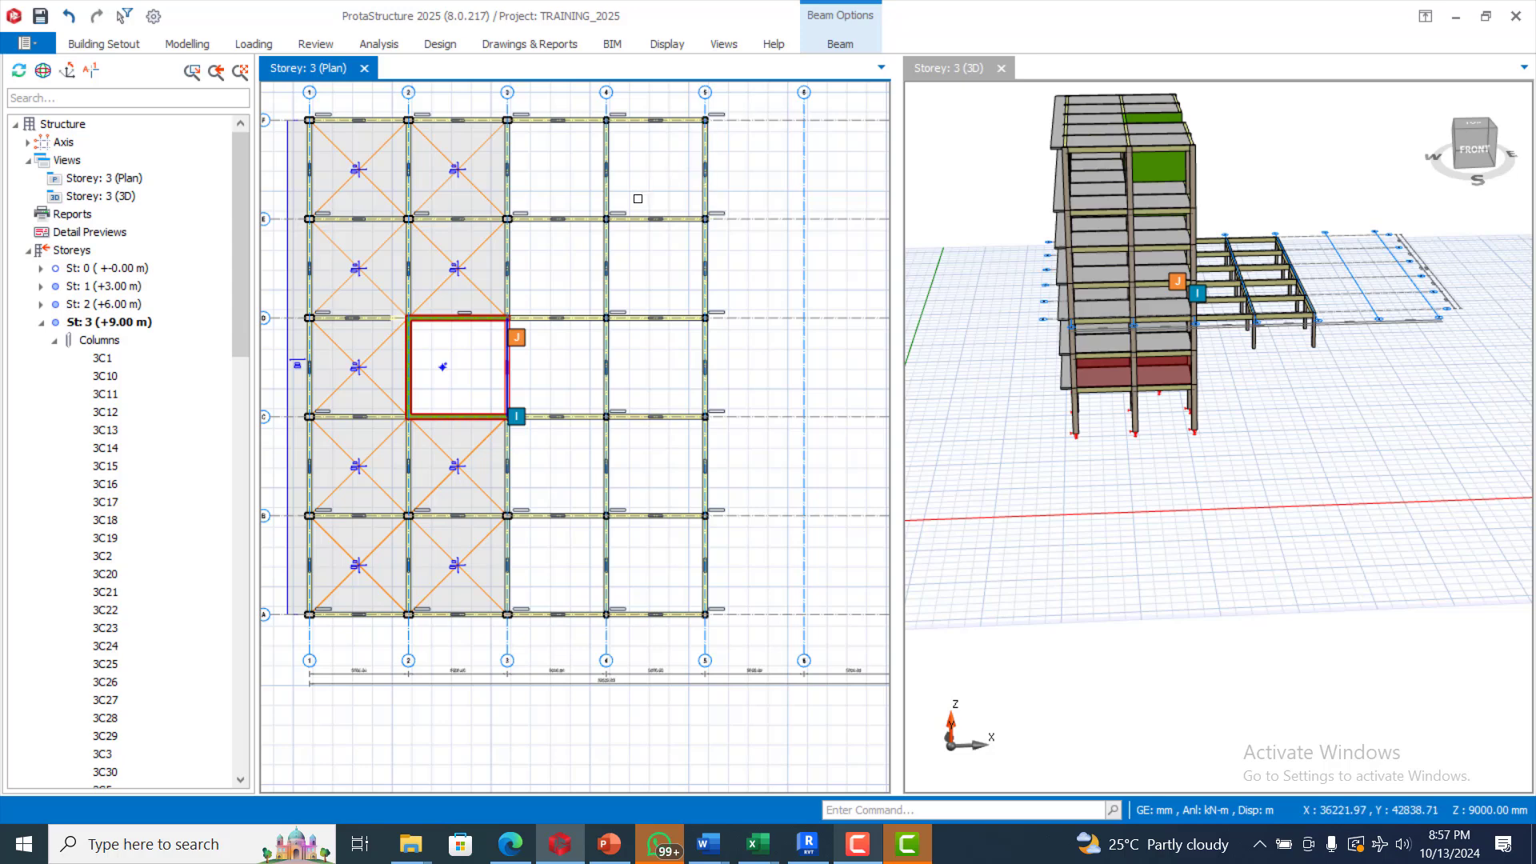
Step: Place 120 mm beam-region slabs in the empty bays, including 3–4/E–F, 4–5/C–D and 4–5/A–B
left_click(189, 44)
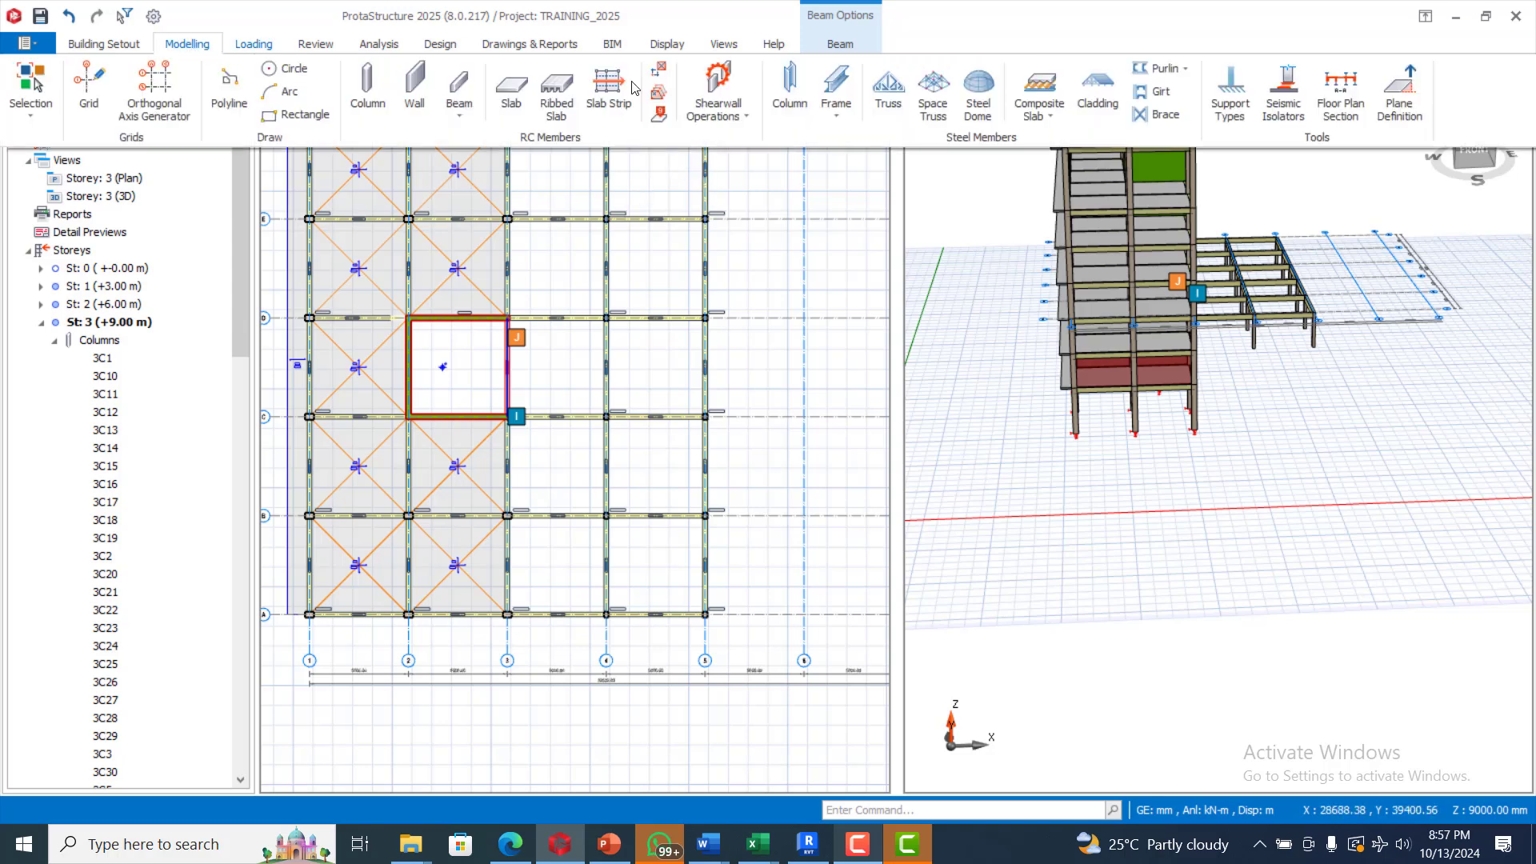
left_click(505, 96)
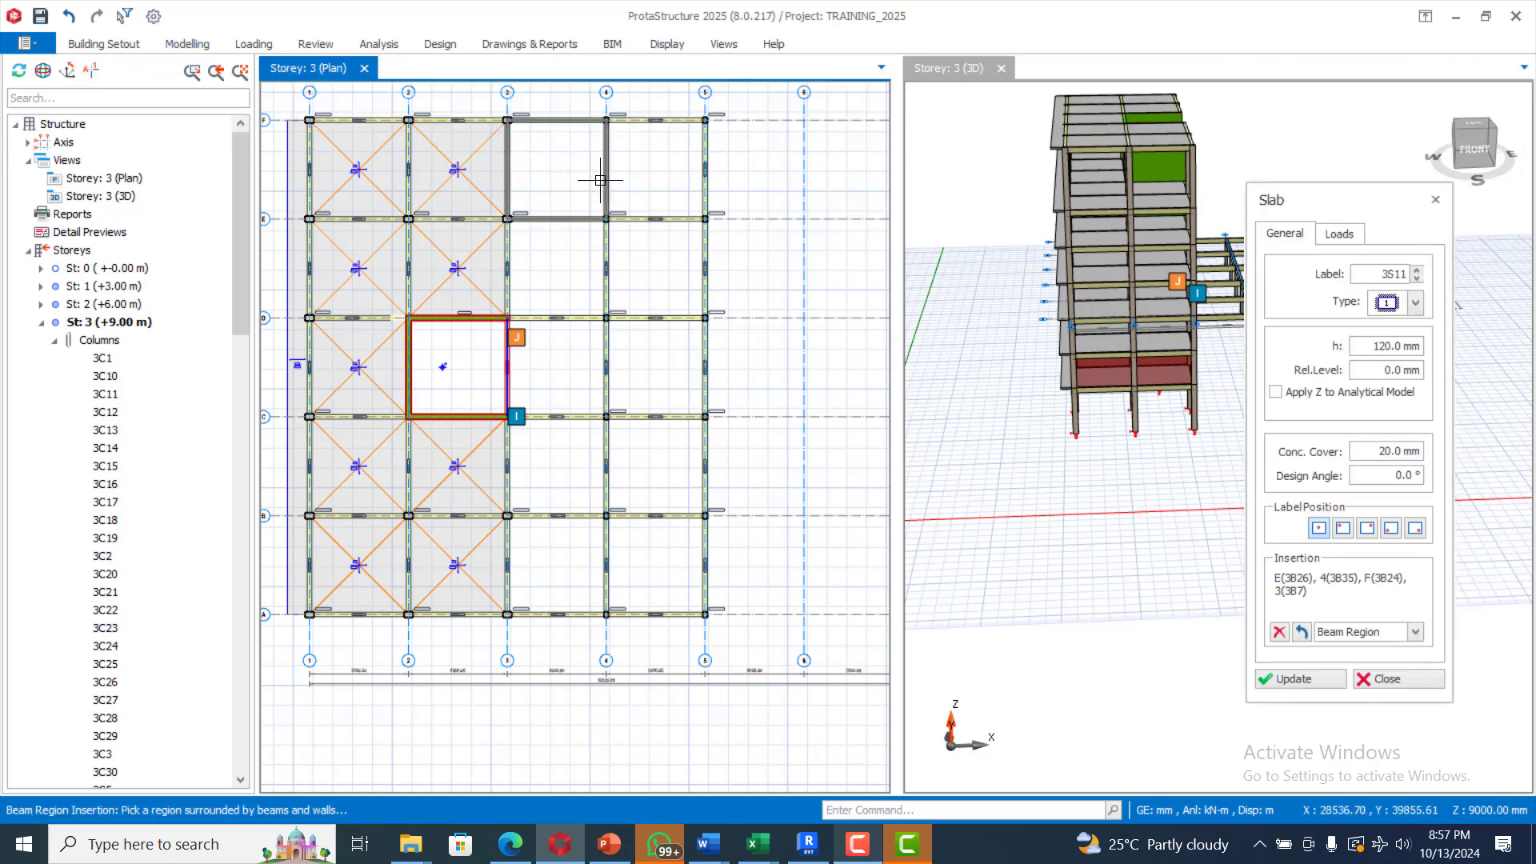
left_click(653, 168)
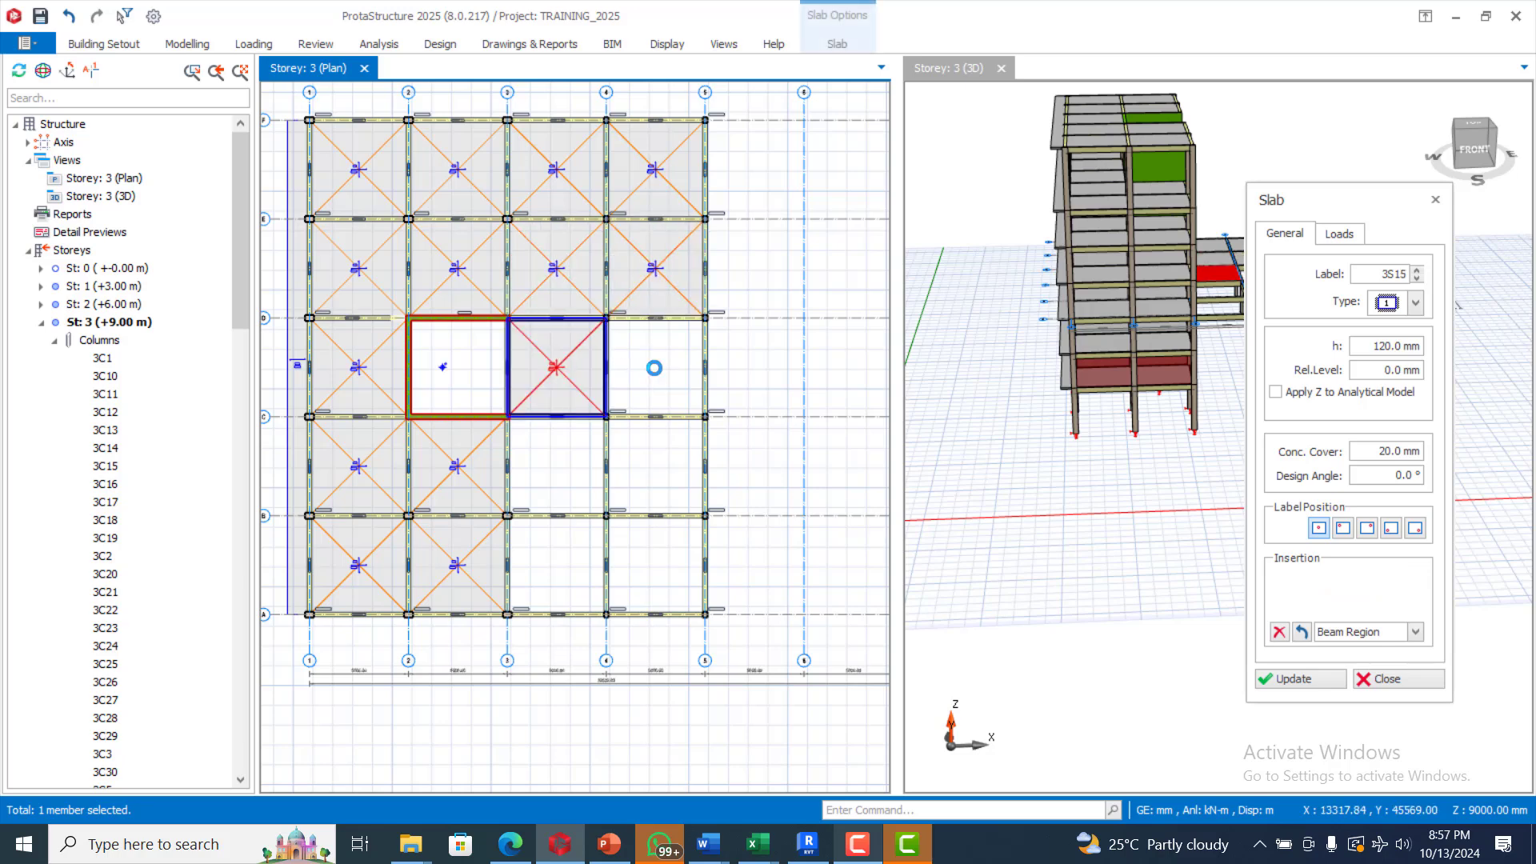
left_click(647, 372)
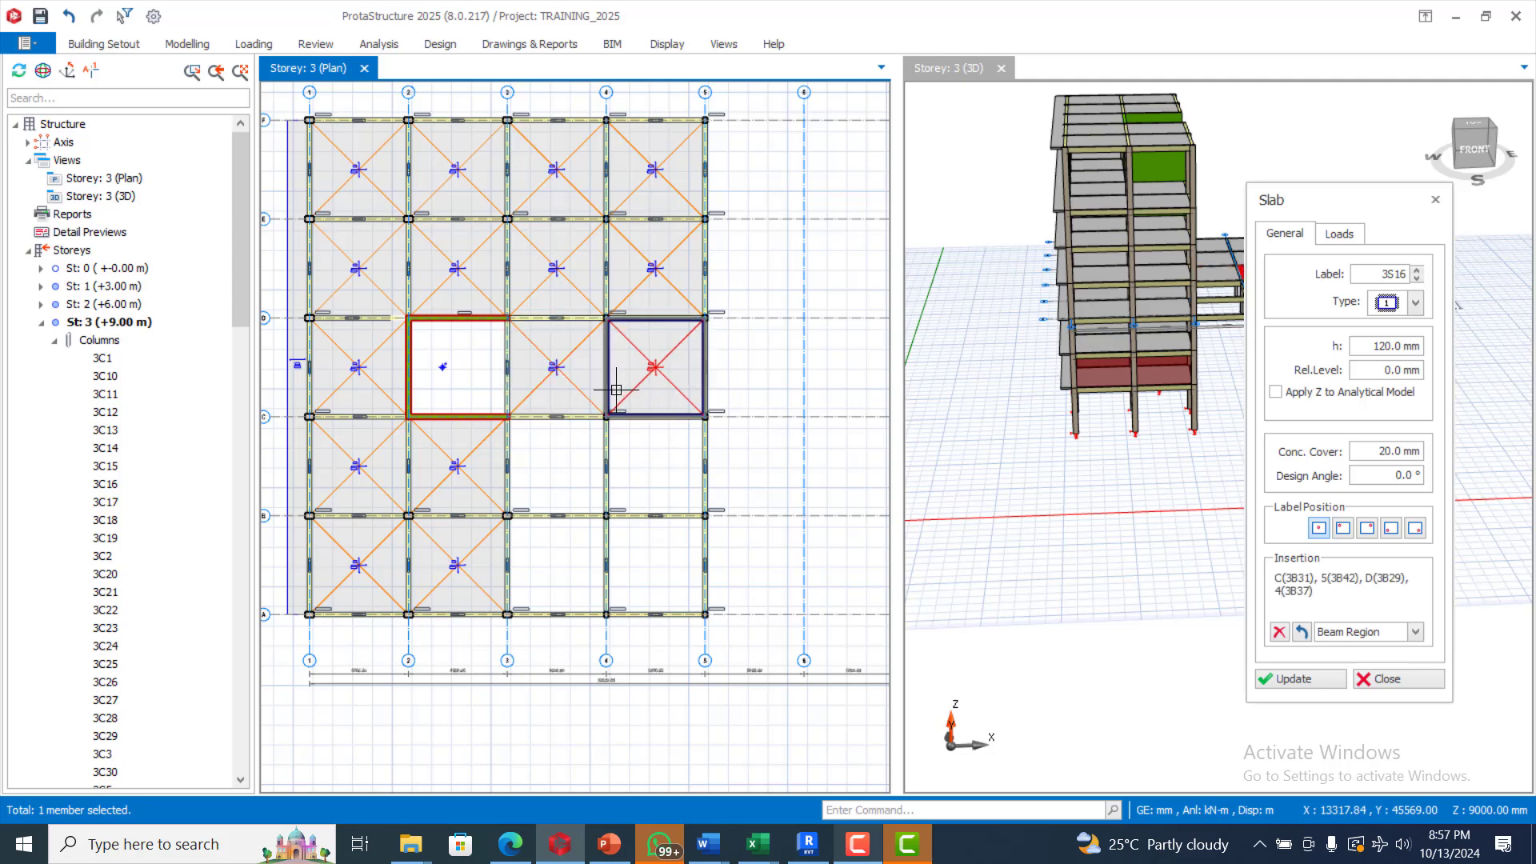
left_click(644, 453)
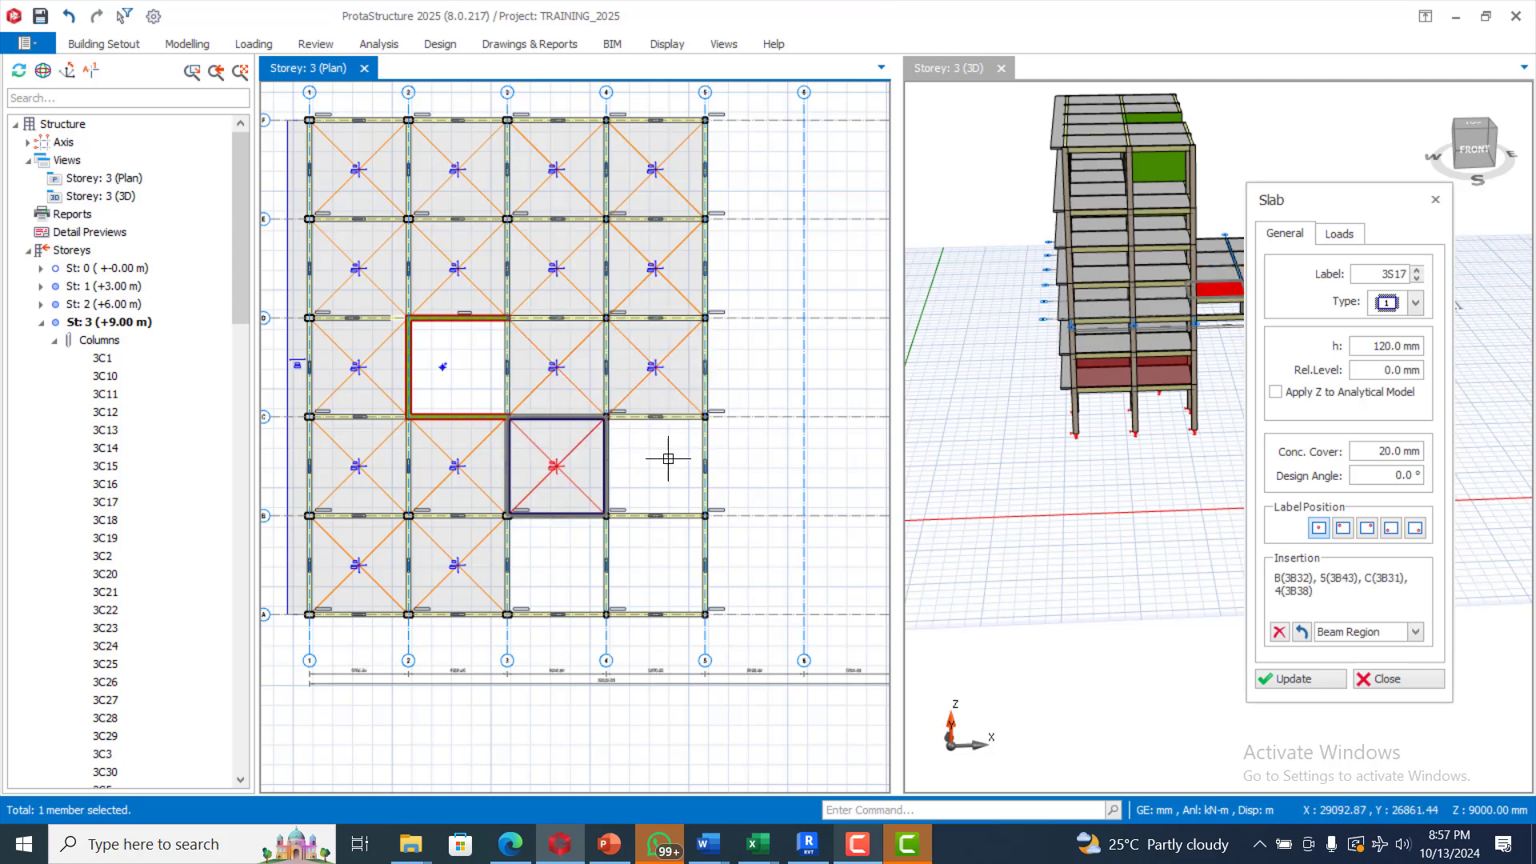
left_click(668, 459)
left_click(670, 561)
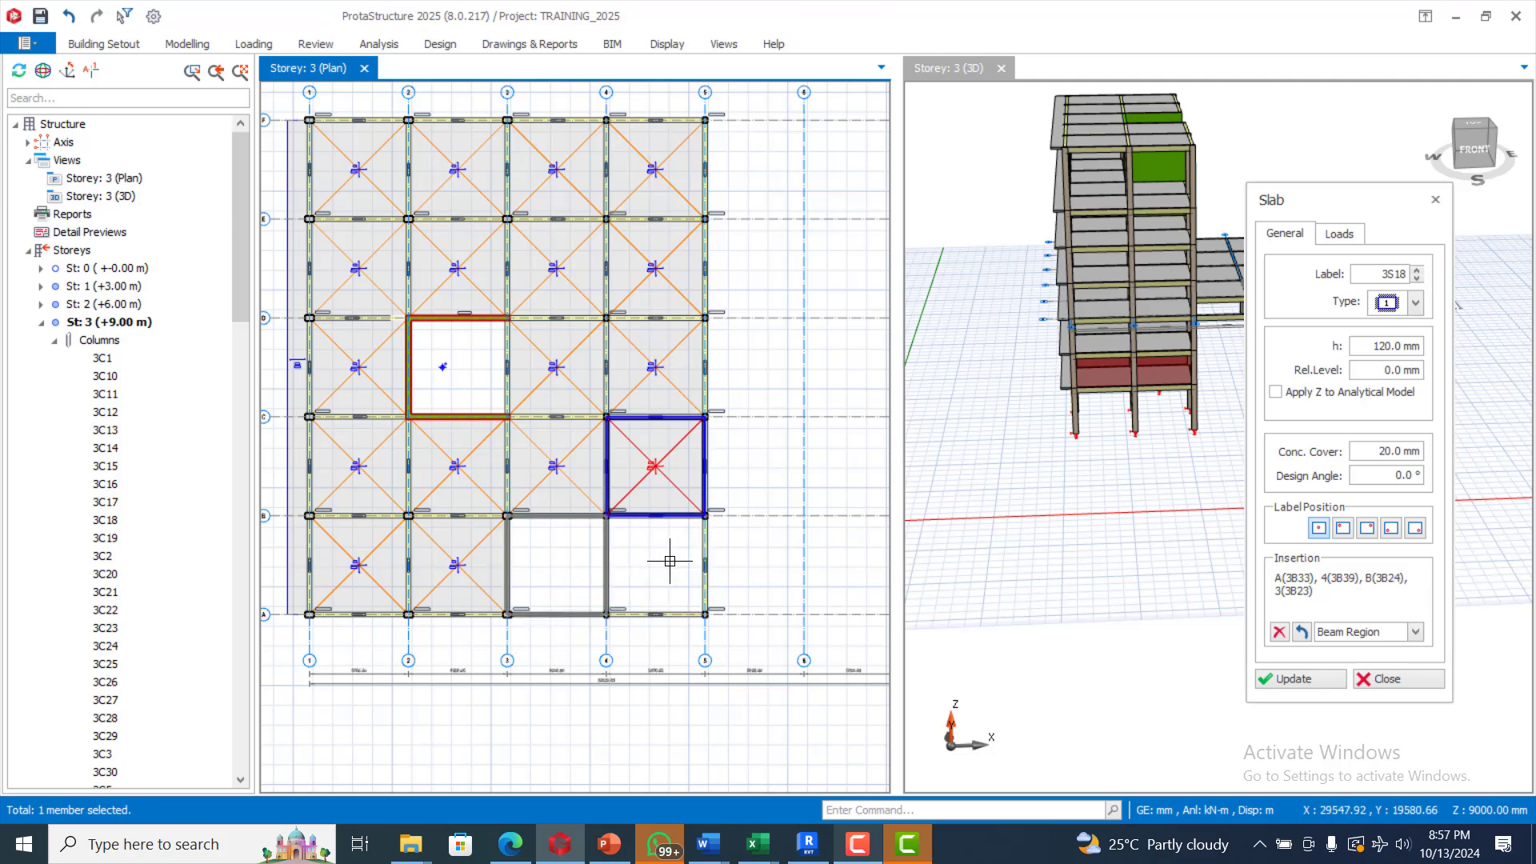
left_click(610, 490)
scroll(616, 485, "down", 2)
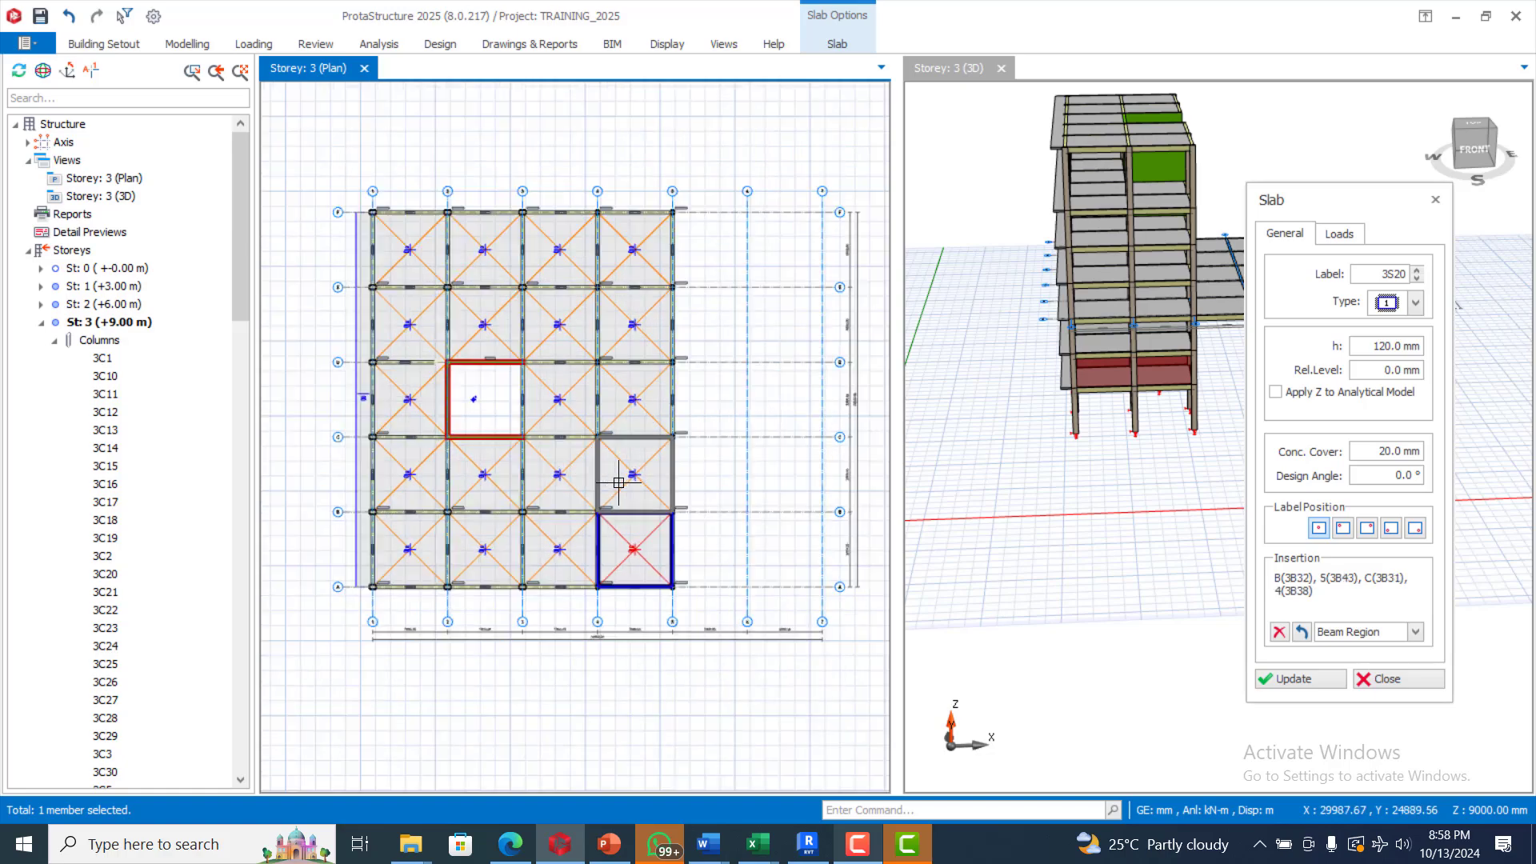
key("Escape")
scroll(675, 301, "up", 2)
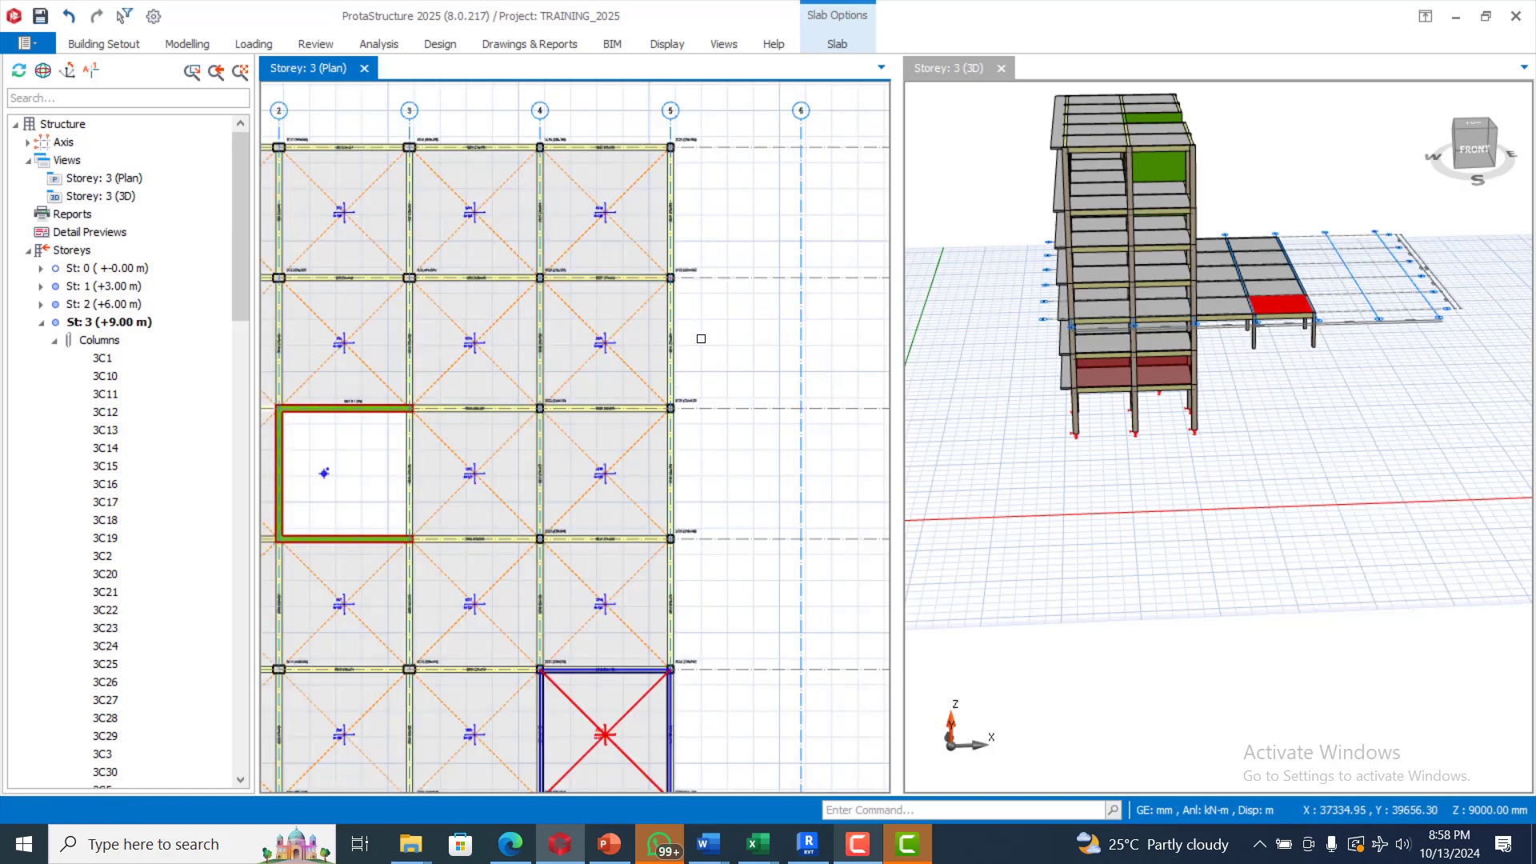
scroll(739, 317, "down", 2)
key("Escape")
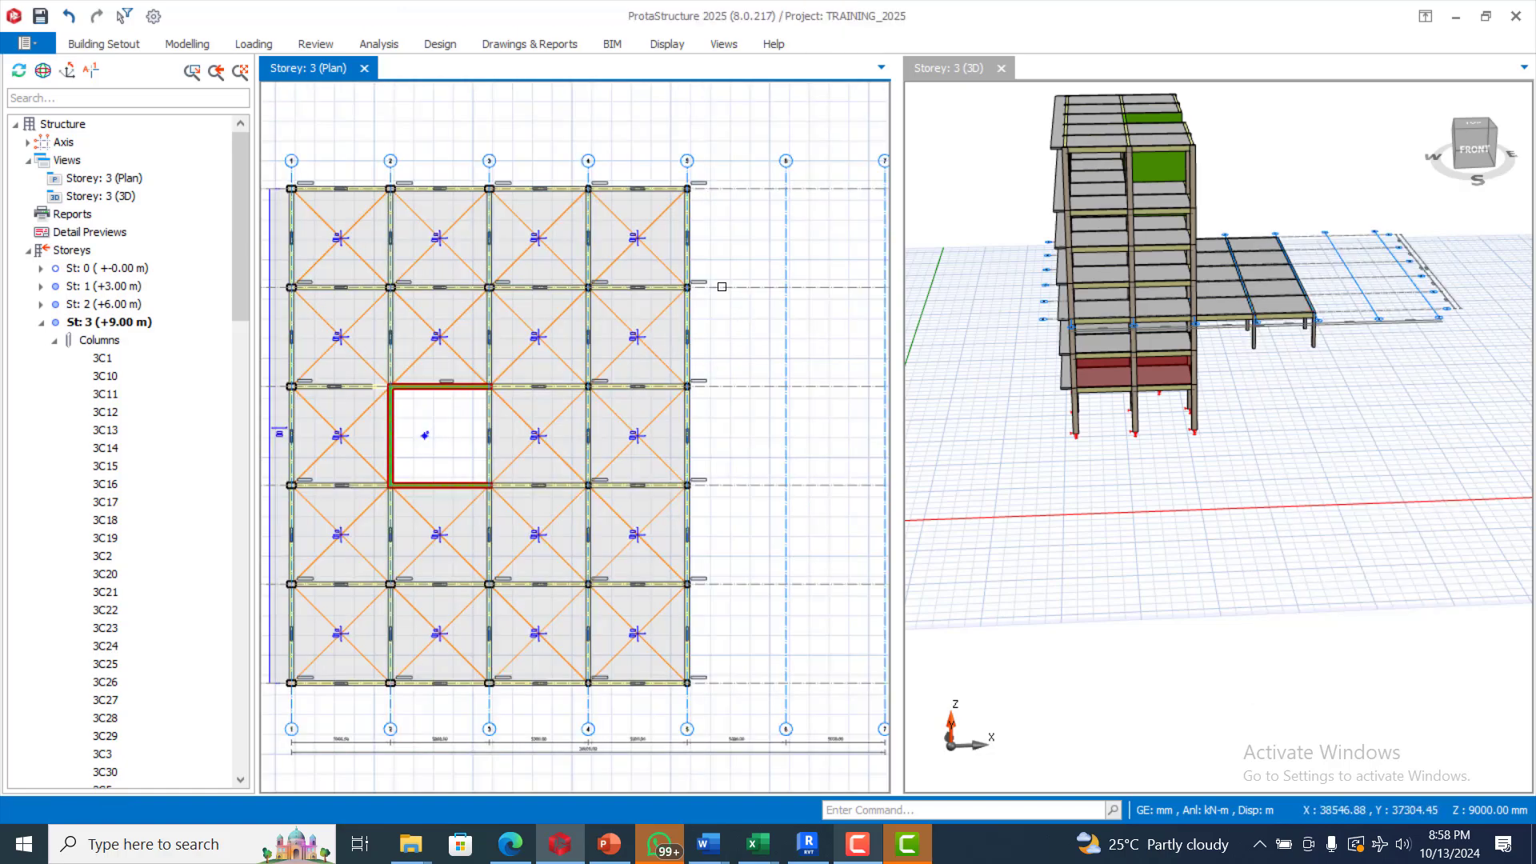
Step: Crossing-select the 52 members right of axis 3 and inspect them in the 3D view
left_click_drag(716, 174, 515, 699)
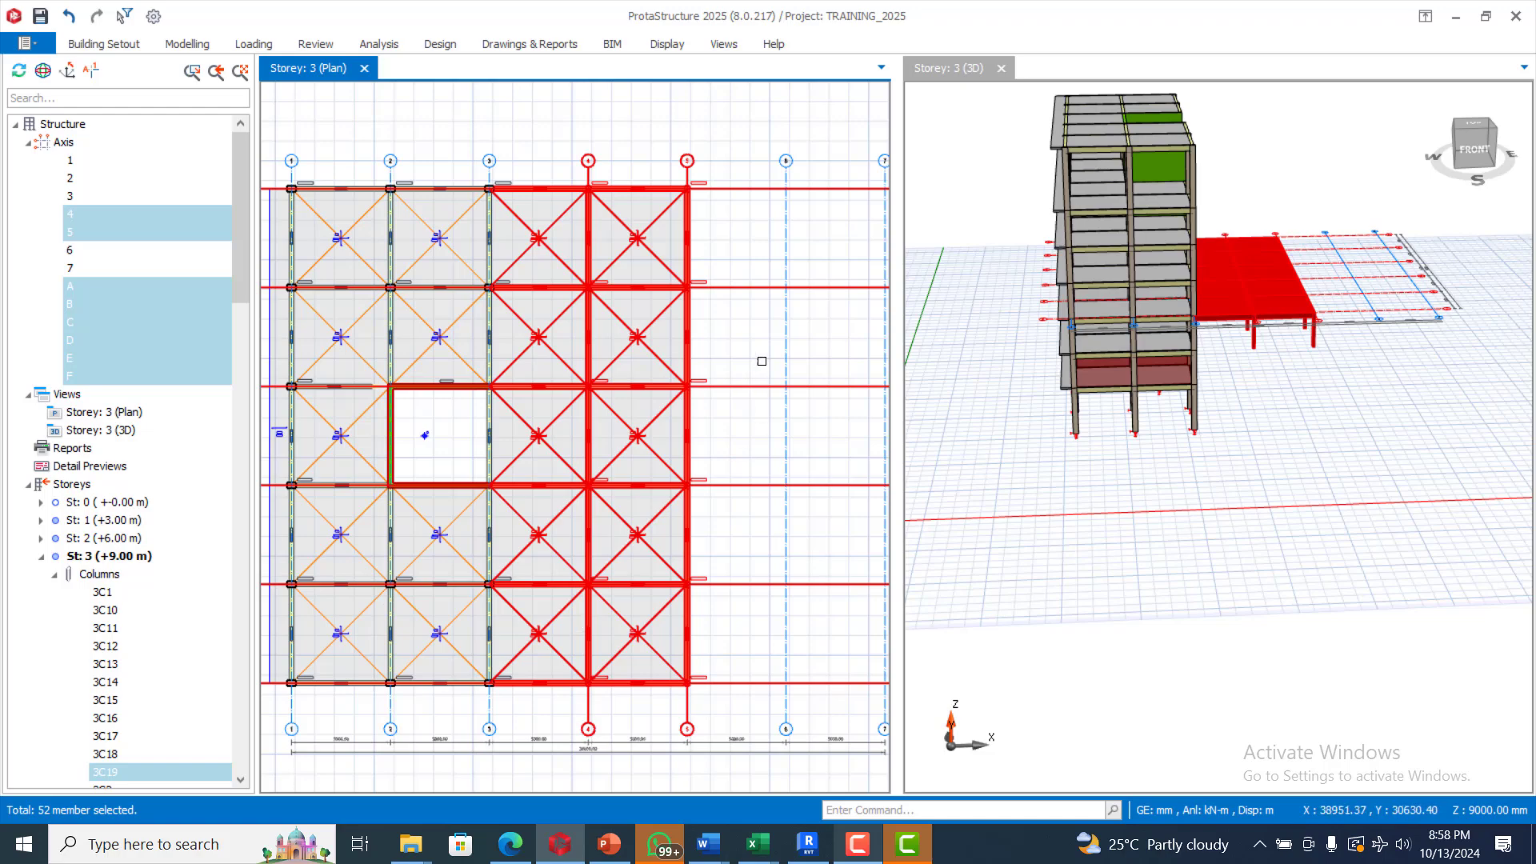
scroll(480, 480, "up", 4)
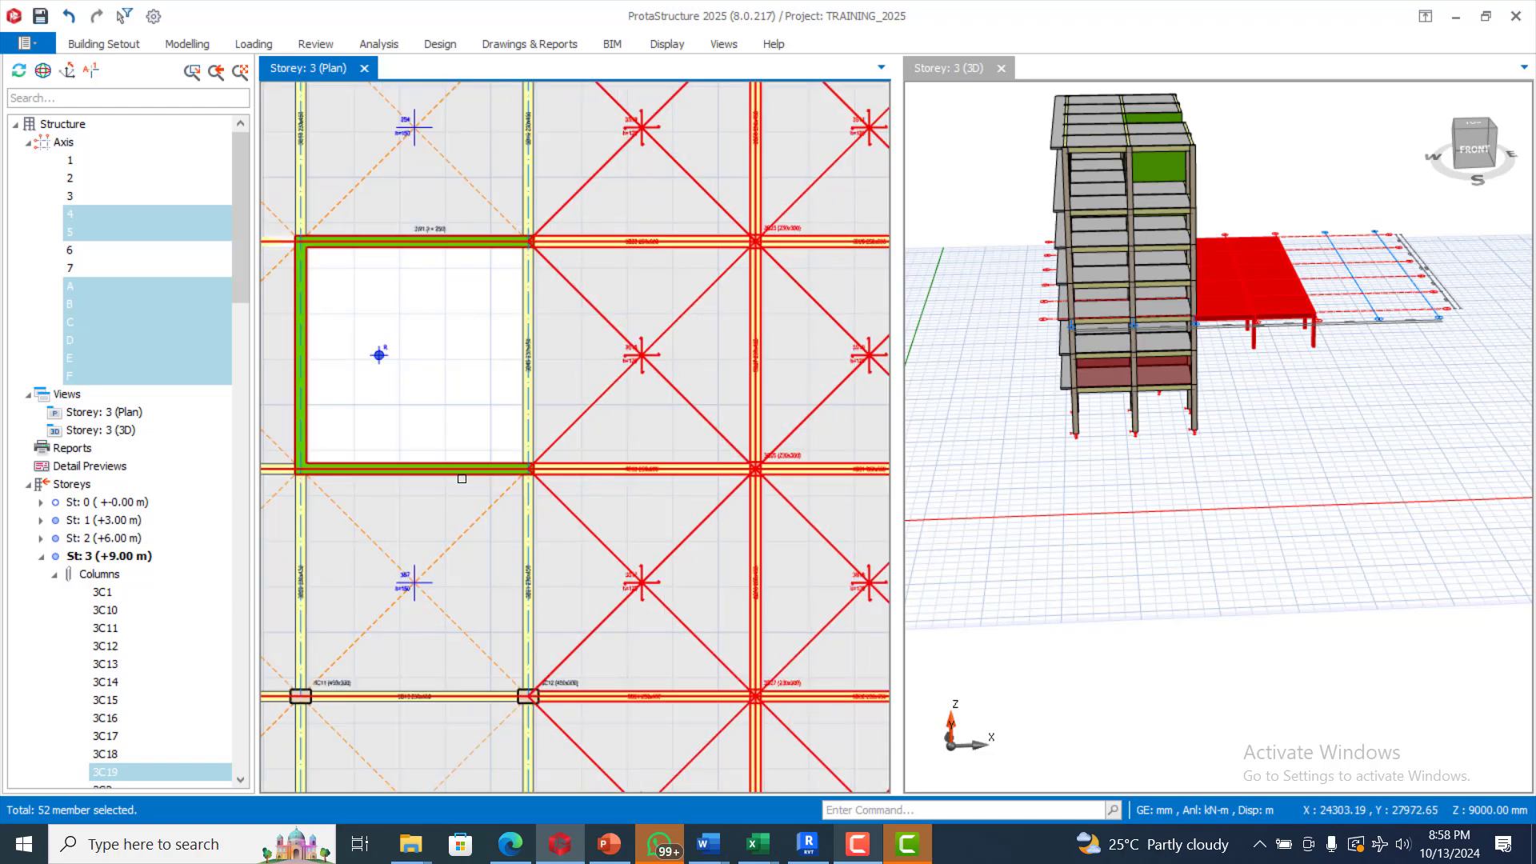
scroll(500, 444, "down", 3)
scroll(564, 405, "down", 3)
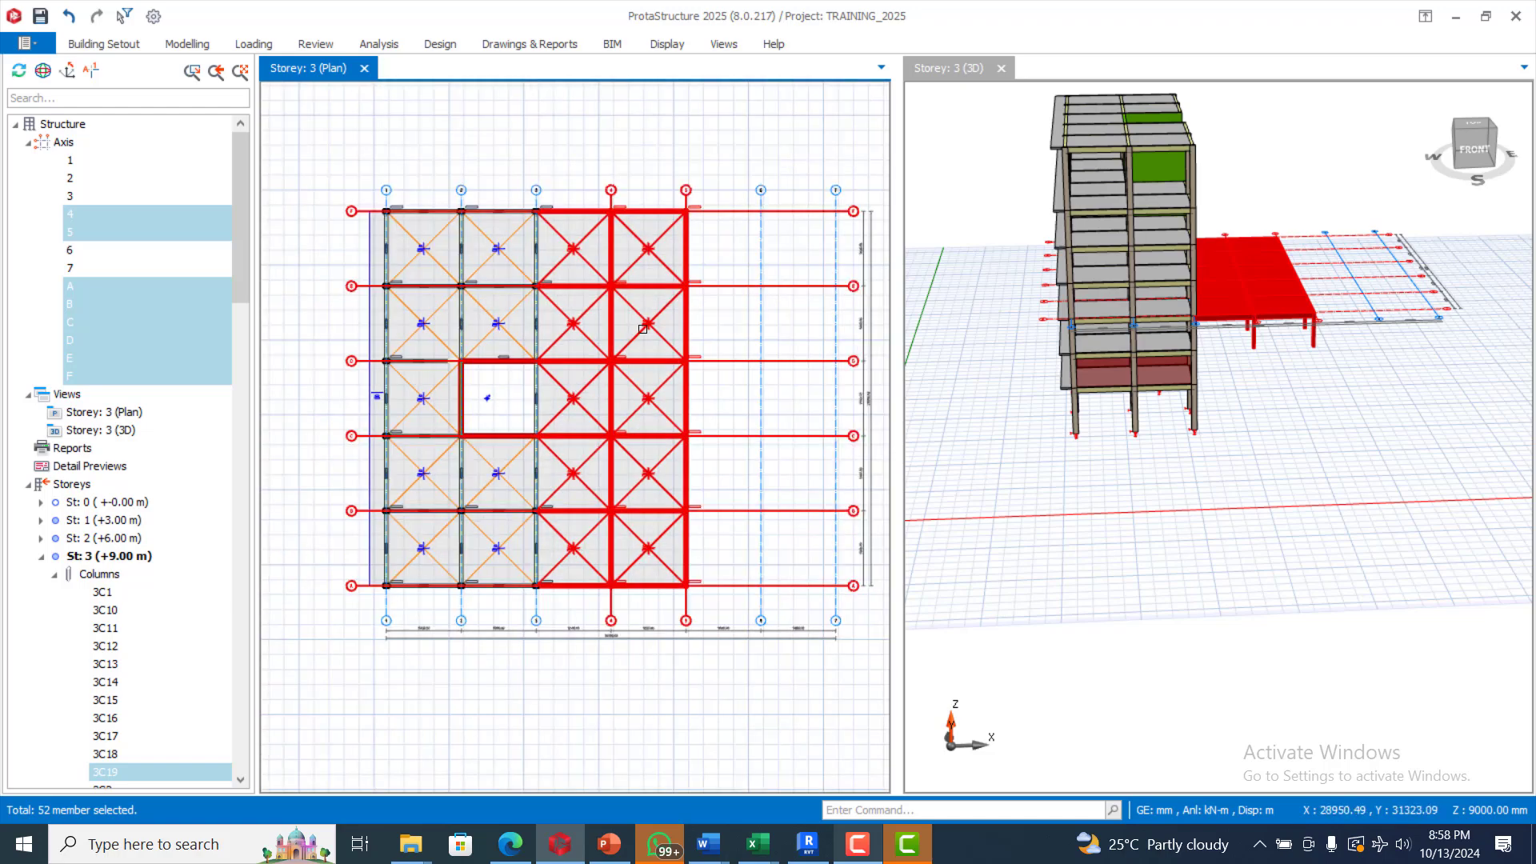
scroll(608, 376, "up", 1)
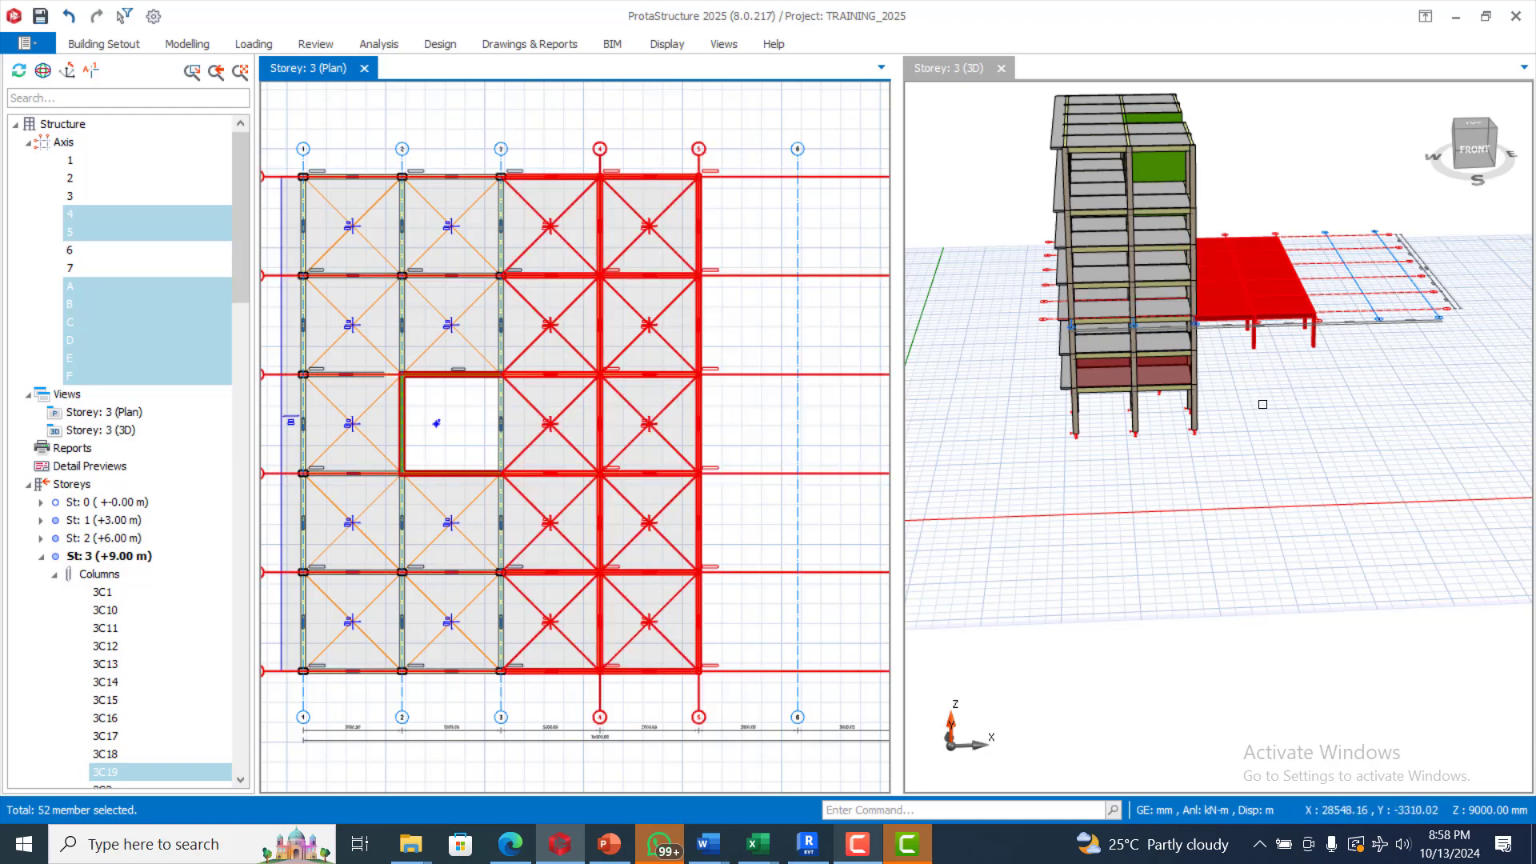
middle_click_drag(1262, 404, 1271, 345)
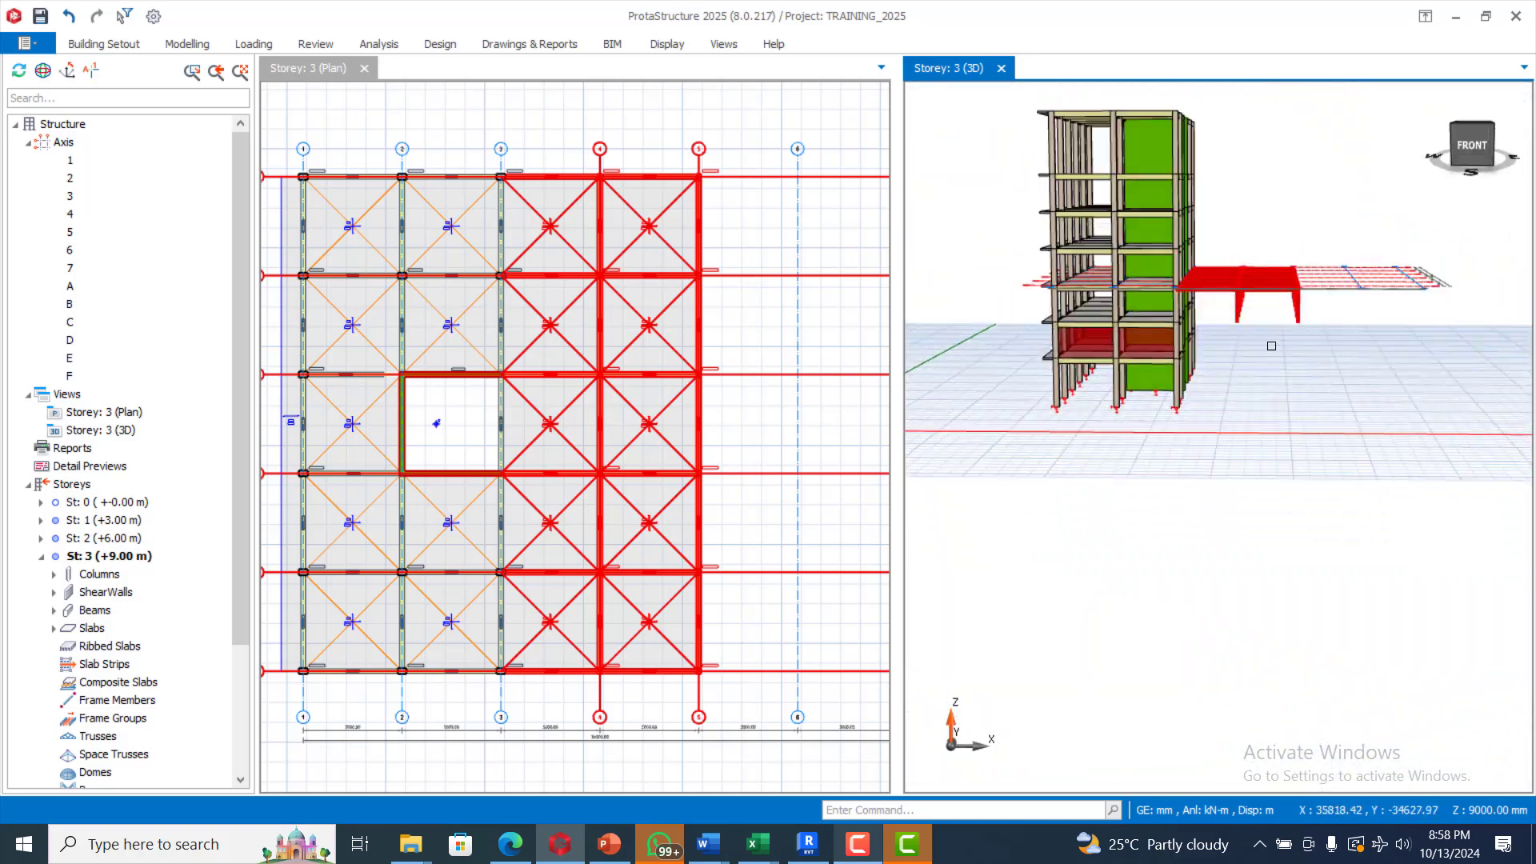
scroll(1271, 346, "up", 5)
mouse_move(1218, 439)
middle_mouse_down()
mouse_move(1228, 456)
mouse_move(1212, 430)
mouse_move(1233, 442)
mouse_move(1229, 425)
middle_mouse_up()
scroll(1230, 424, "down", 2)
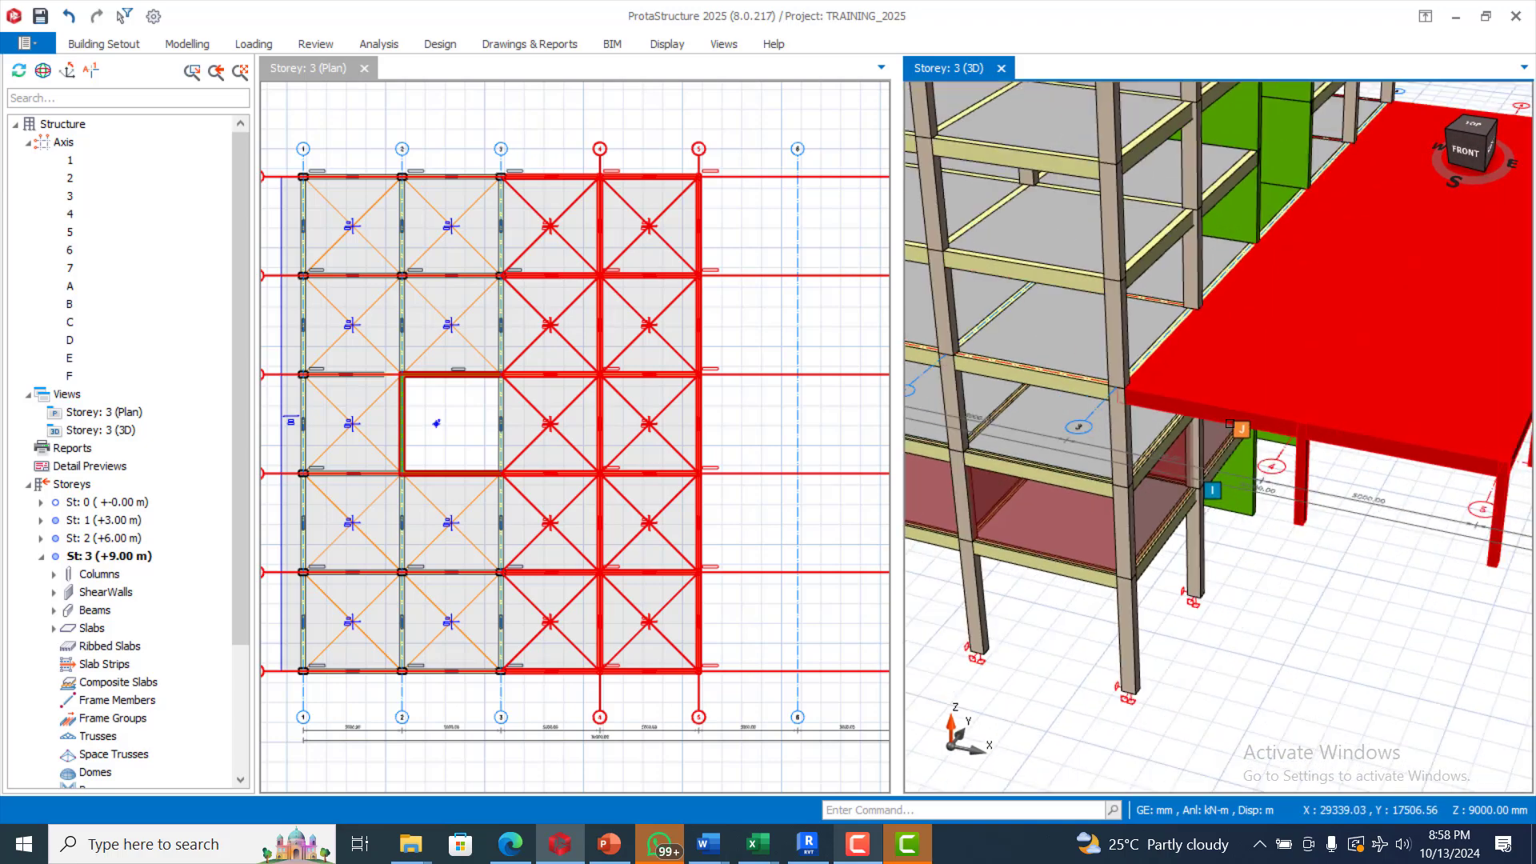
scroll(1230, 424, "down", 3)
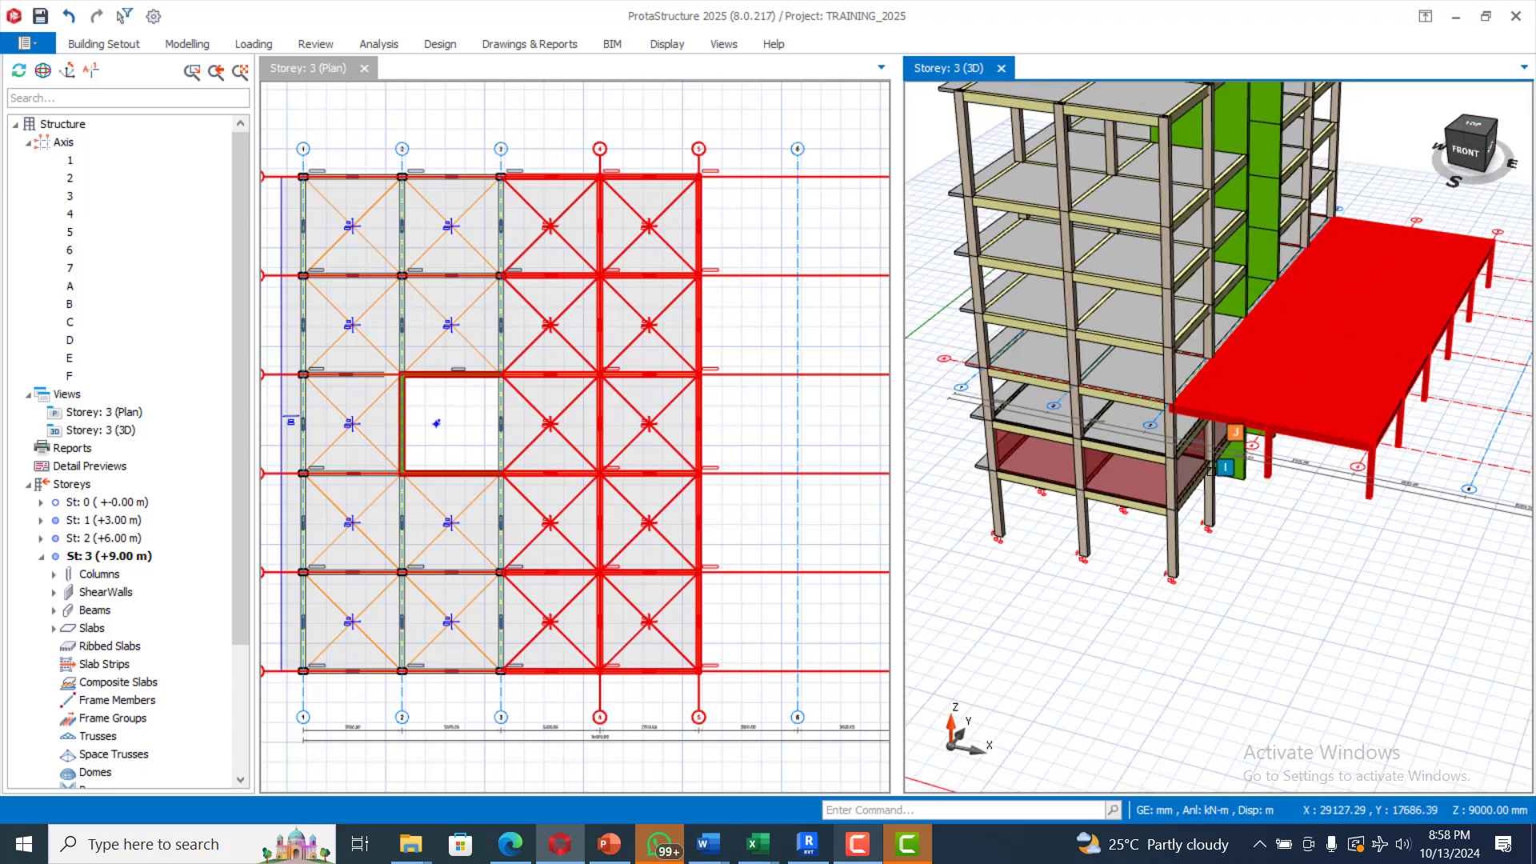
Step: Generate the selected storey 3 members onto storeys 4 through 6, accepting the no-undo warning
right_click(602, 335)
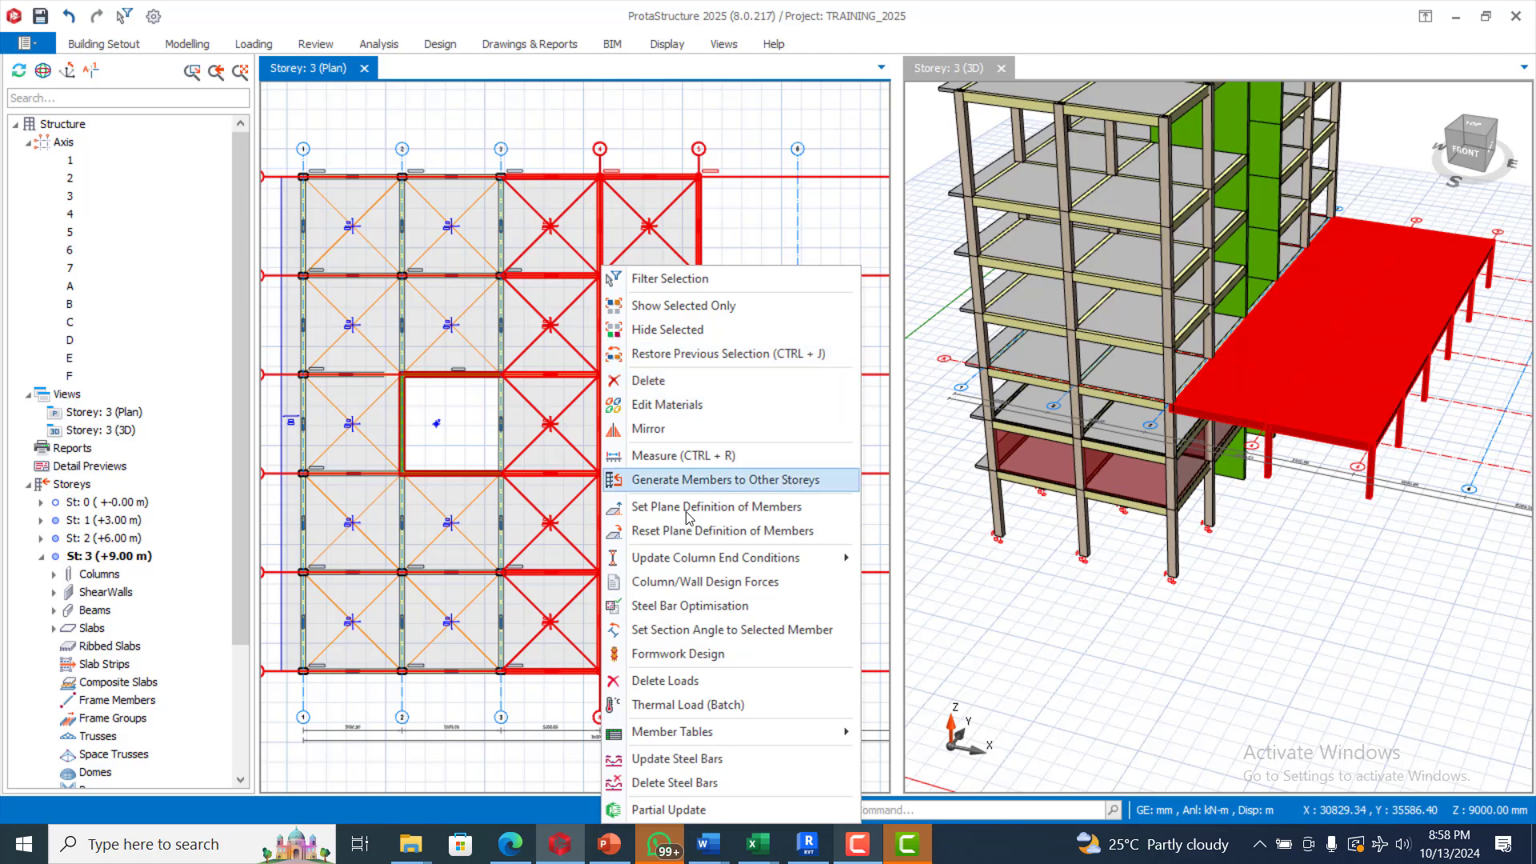
left_click(733, 483)
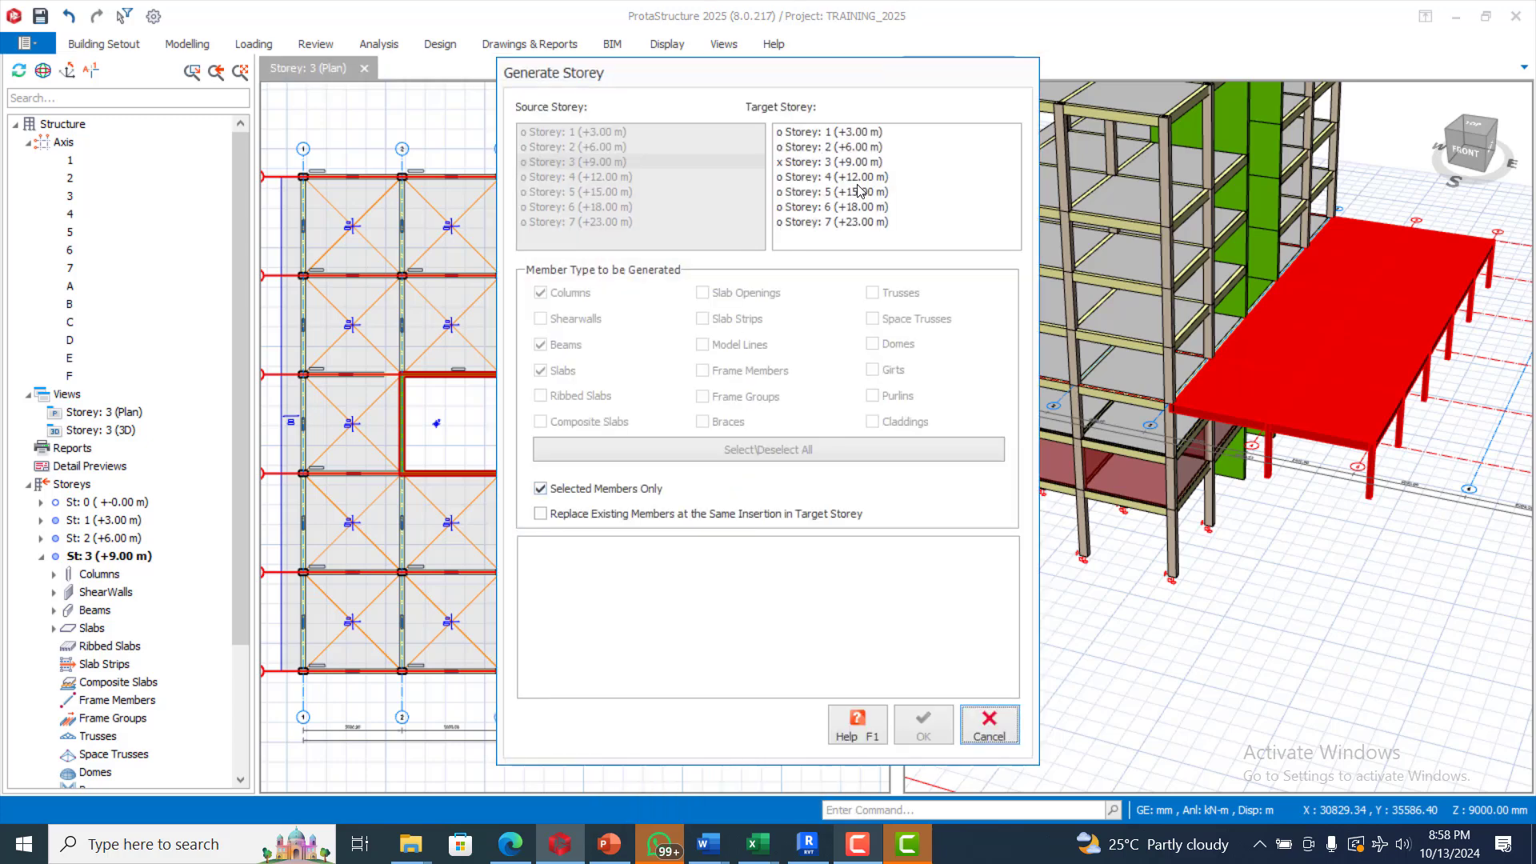
left_click(832, 177)
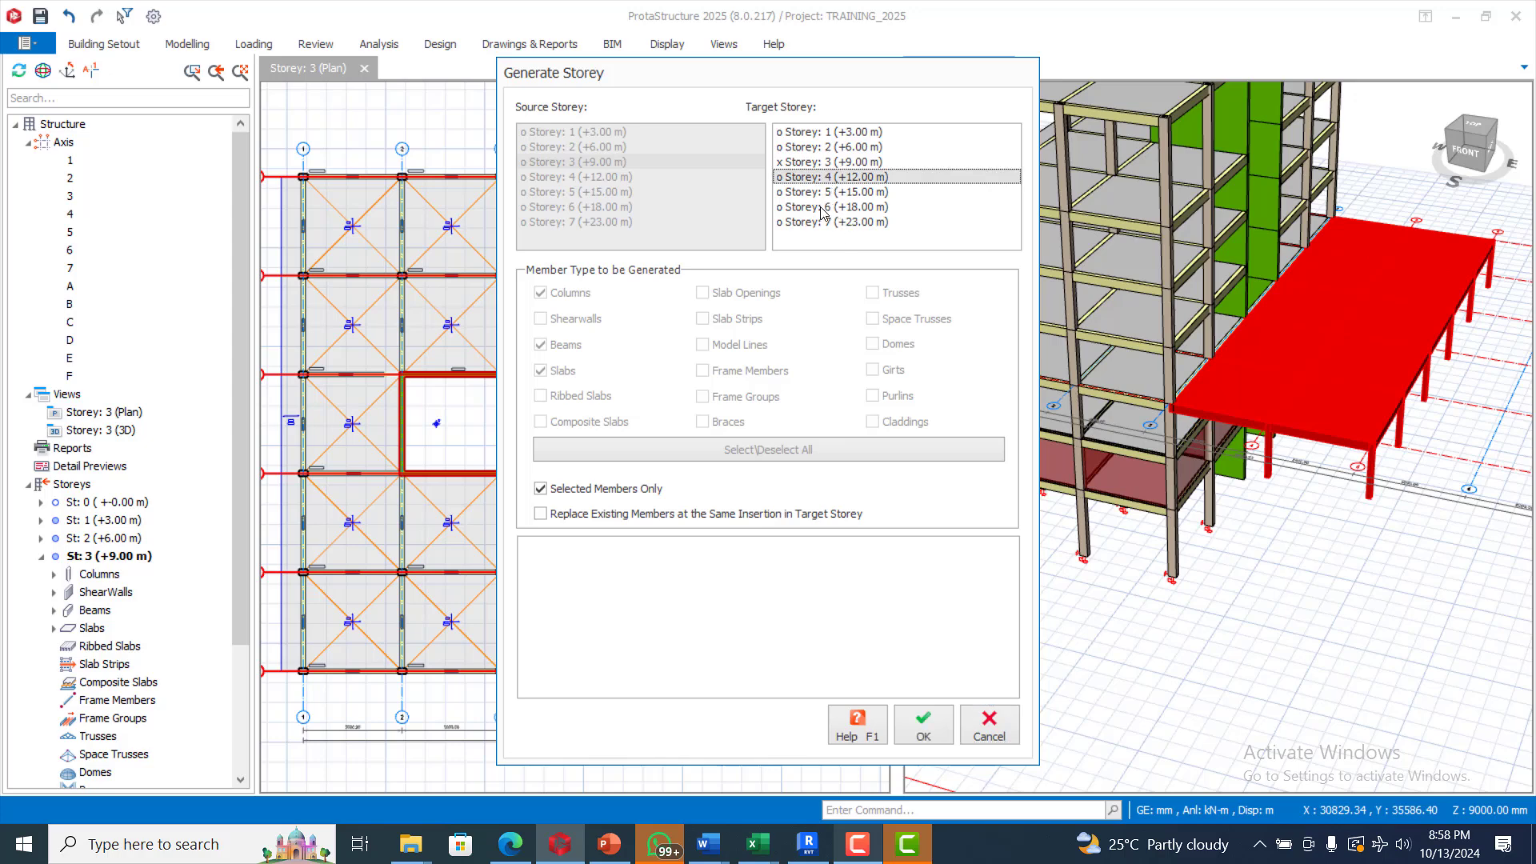
left_click(824, 208, "shift")
left_click(923, 735)
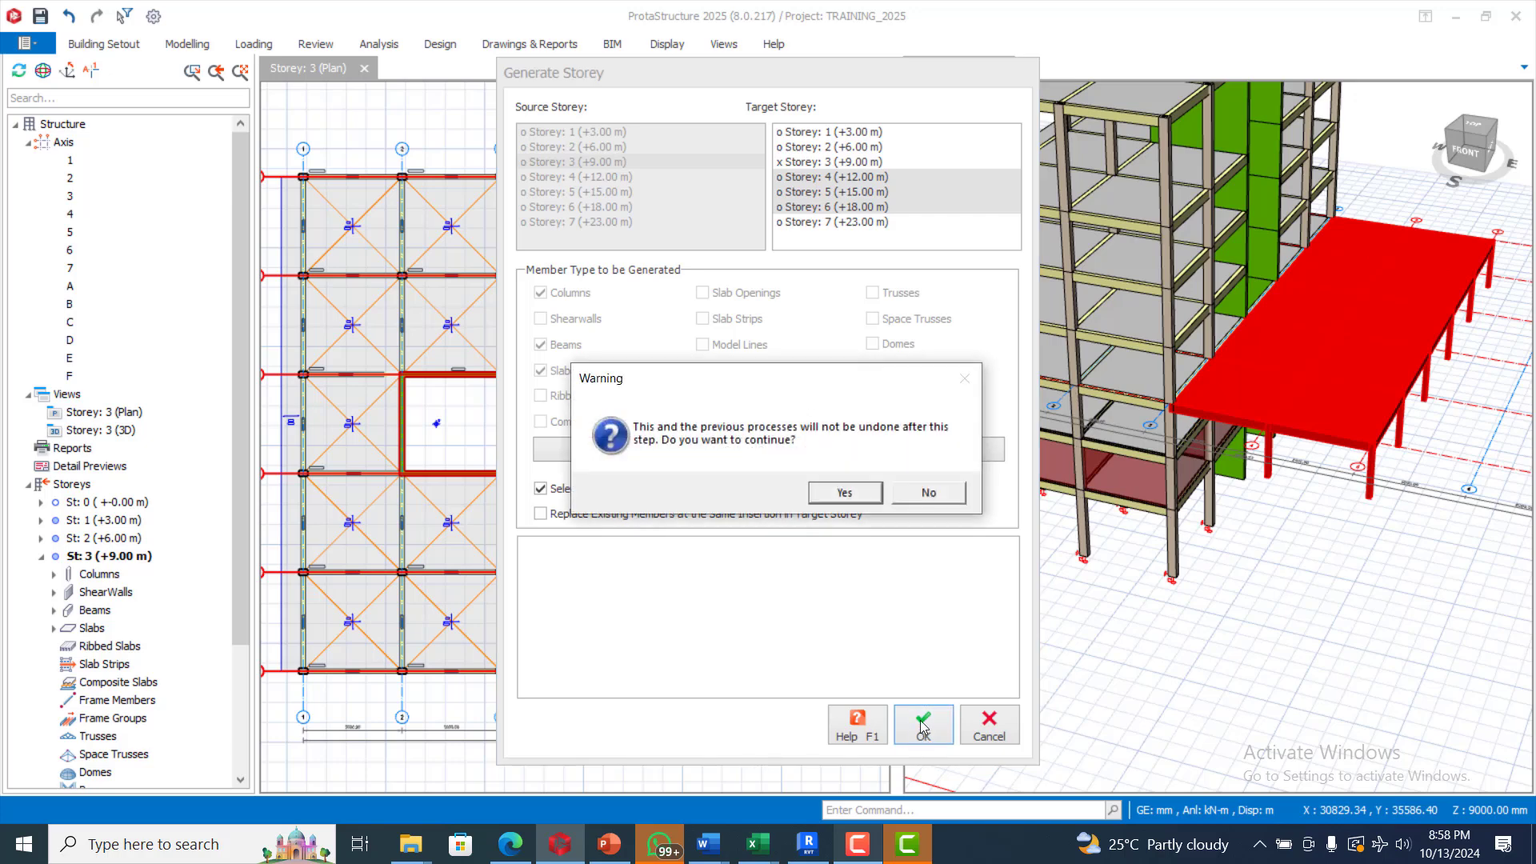
left_click(837, 496)
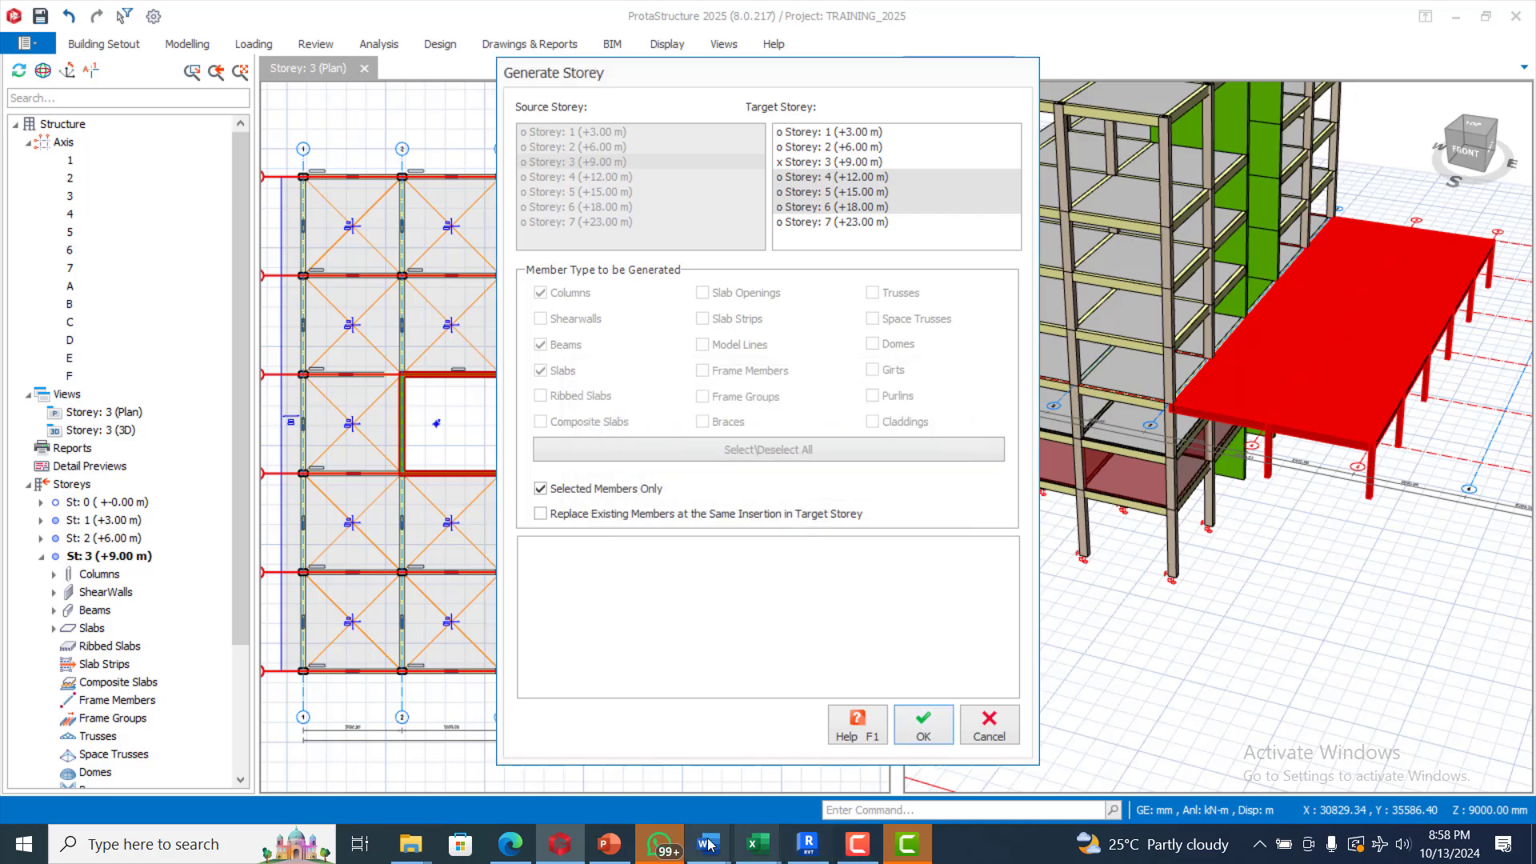
left_click(858, 851)
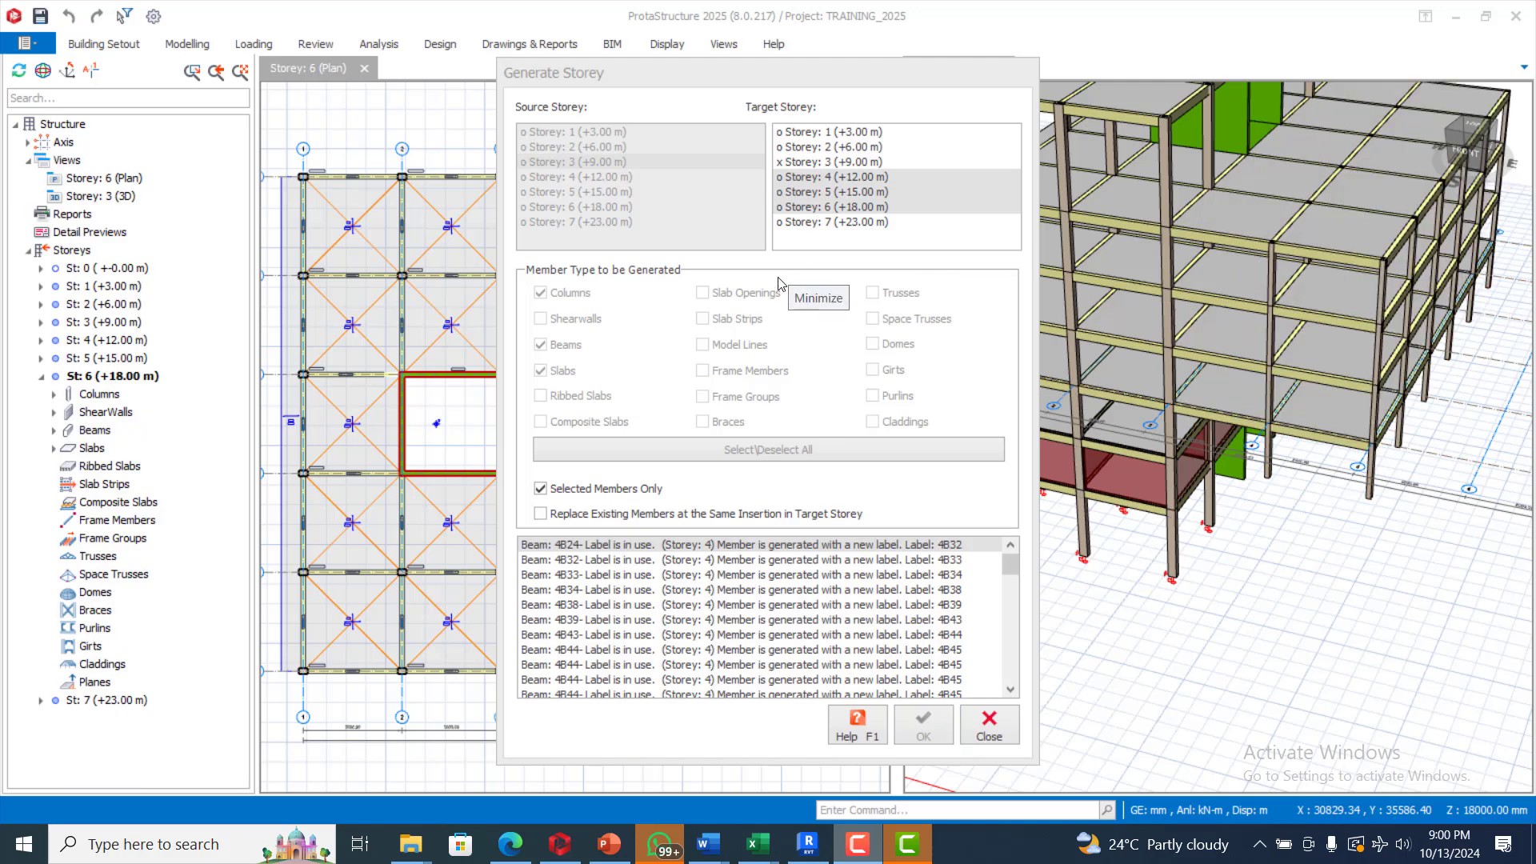
left_click(990, 728)
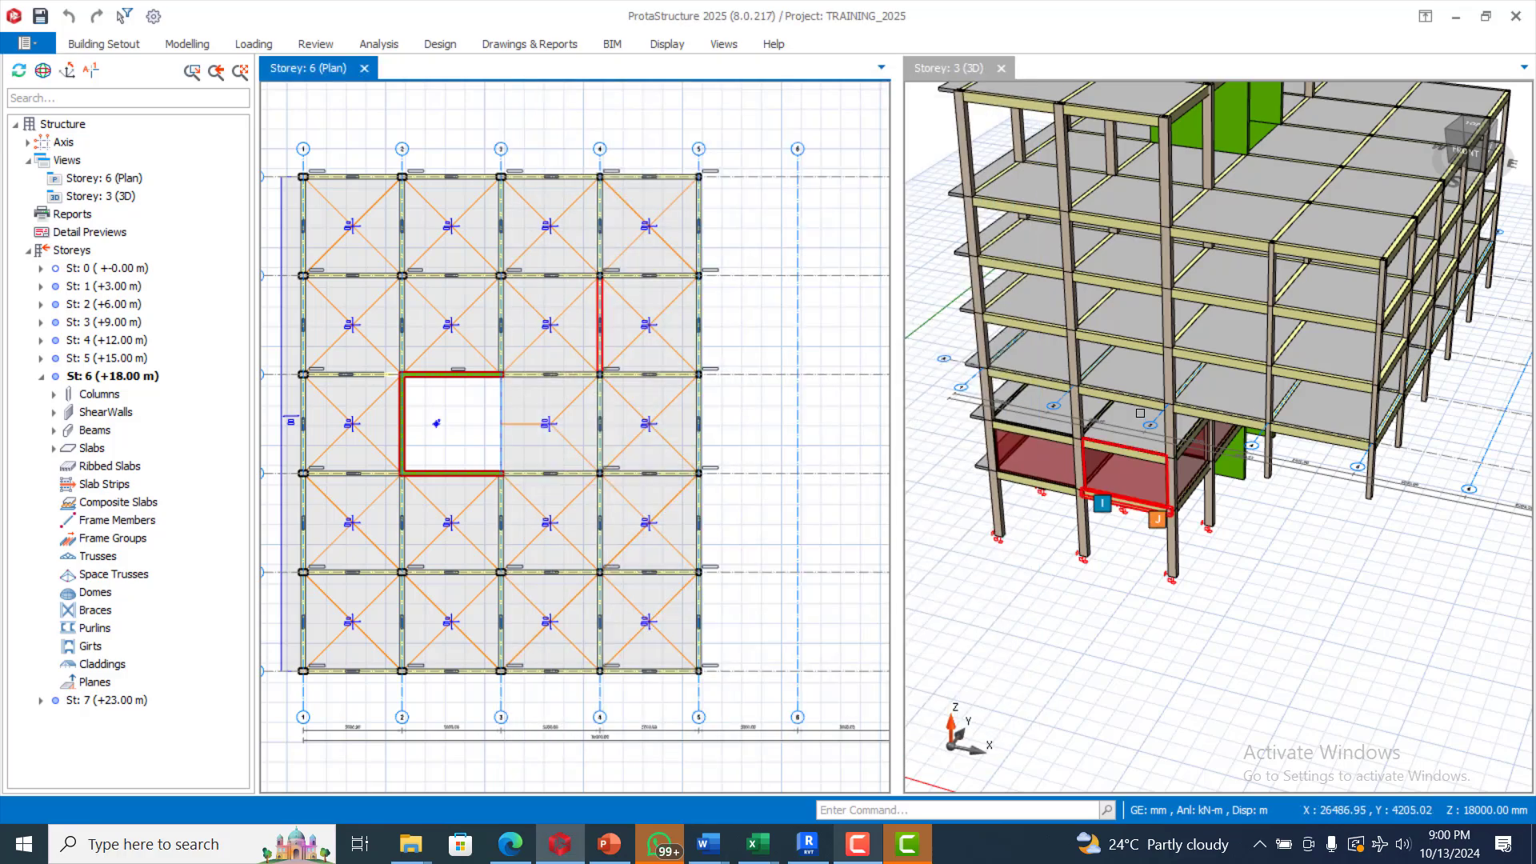
Step: Orbit and zoom the 3D model to see the newly copied upper storeys
left_click(1248, 473)
middle_click_drag(1248, 473, 1295, 520)
scroll(1295, 519, "up", 5)
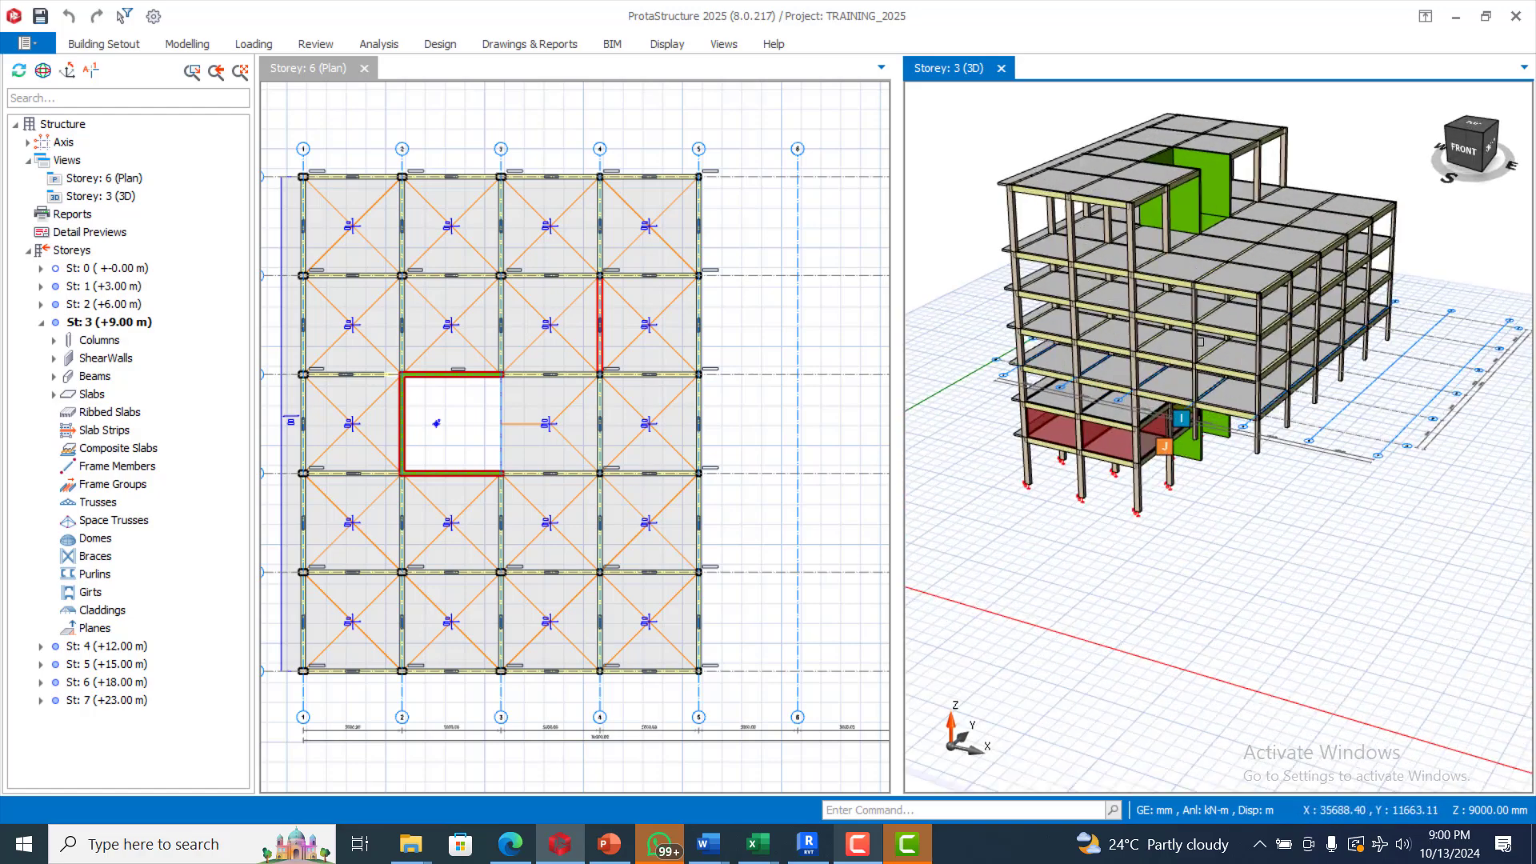
scroll(546, 342, "down", 4)
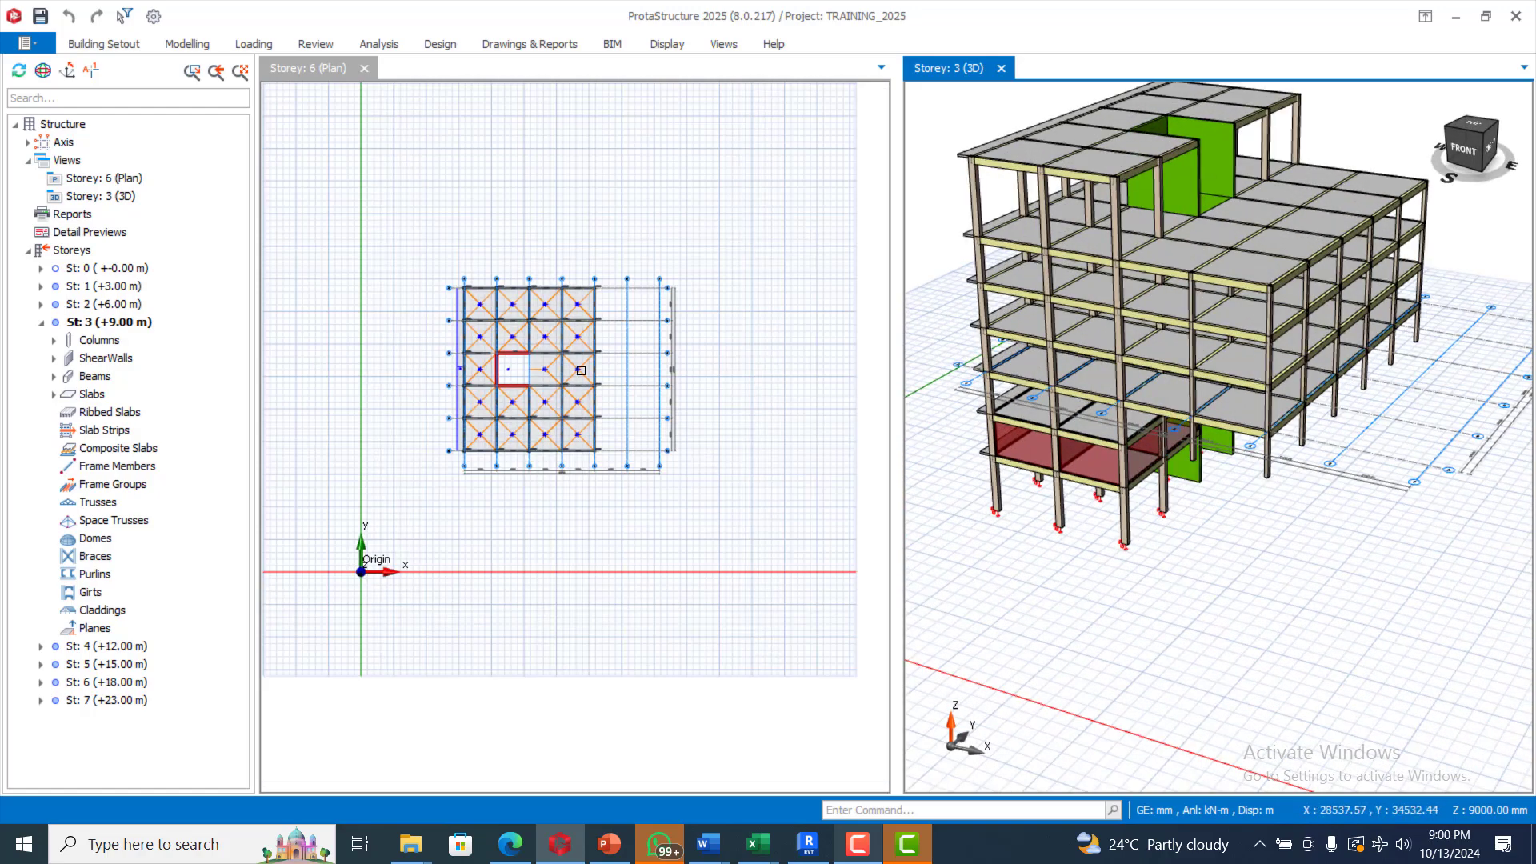
scroll(583, 370, "up", 4)
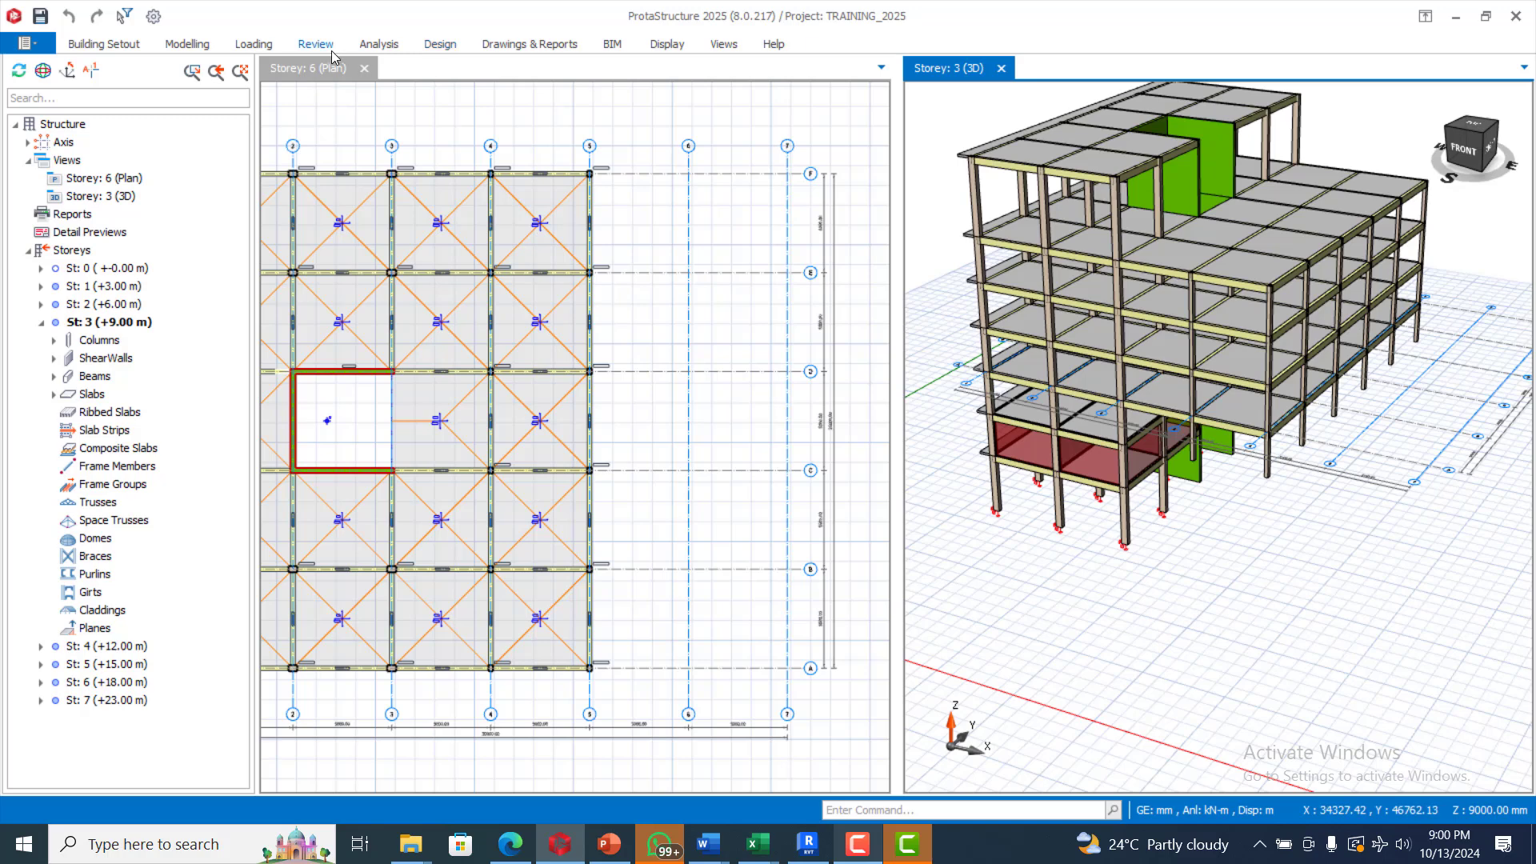
Step: Show the storey 5 plan and orbit the 3D view to a near-front angle
left_click(86, 668)
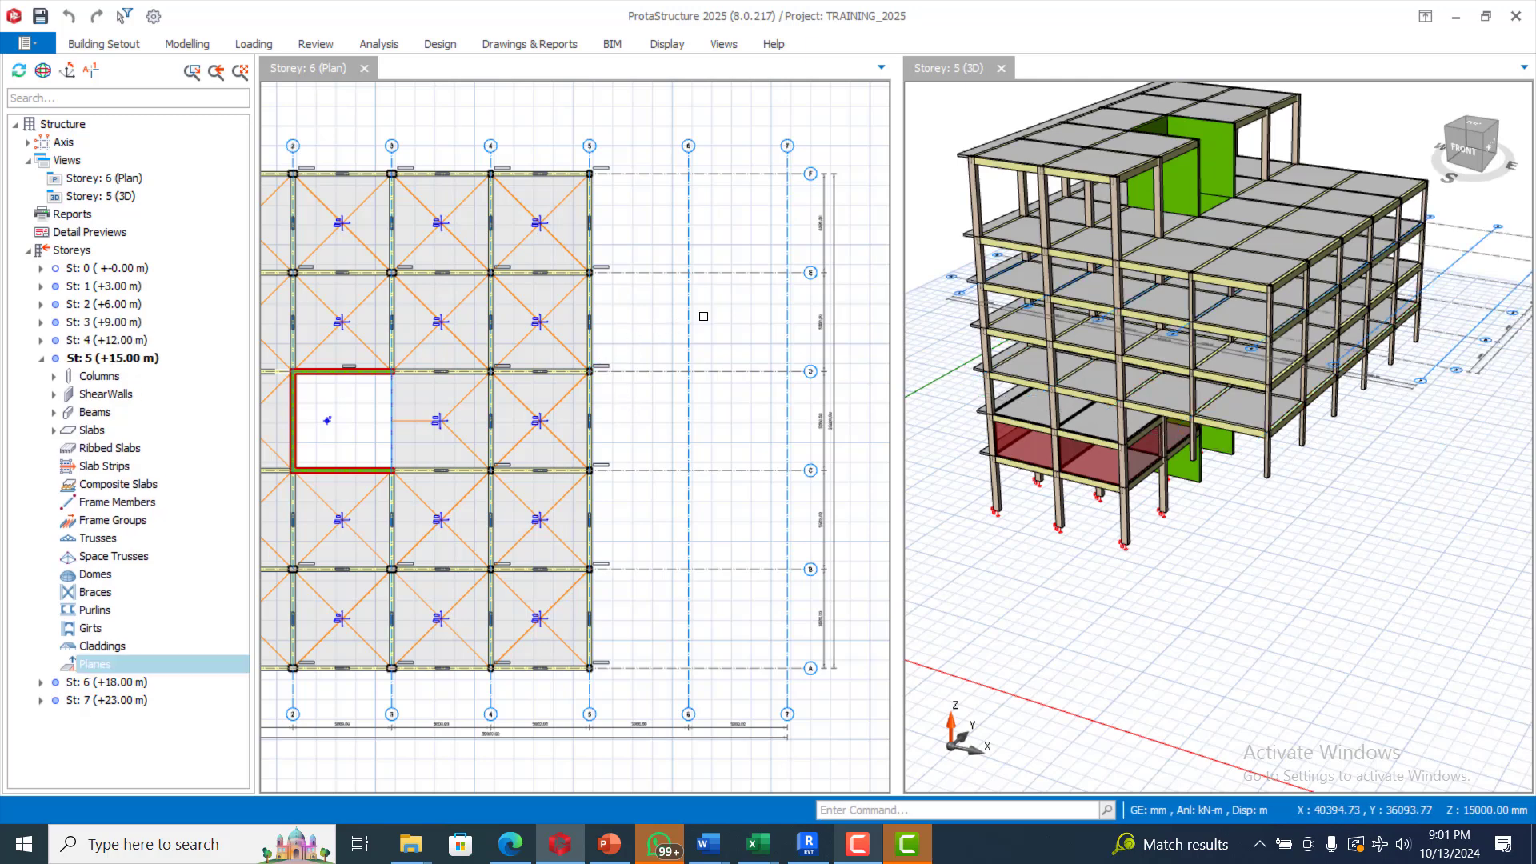
left_click(697, 317)
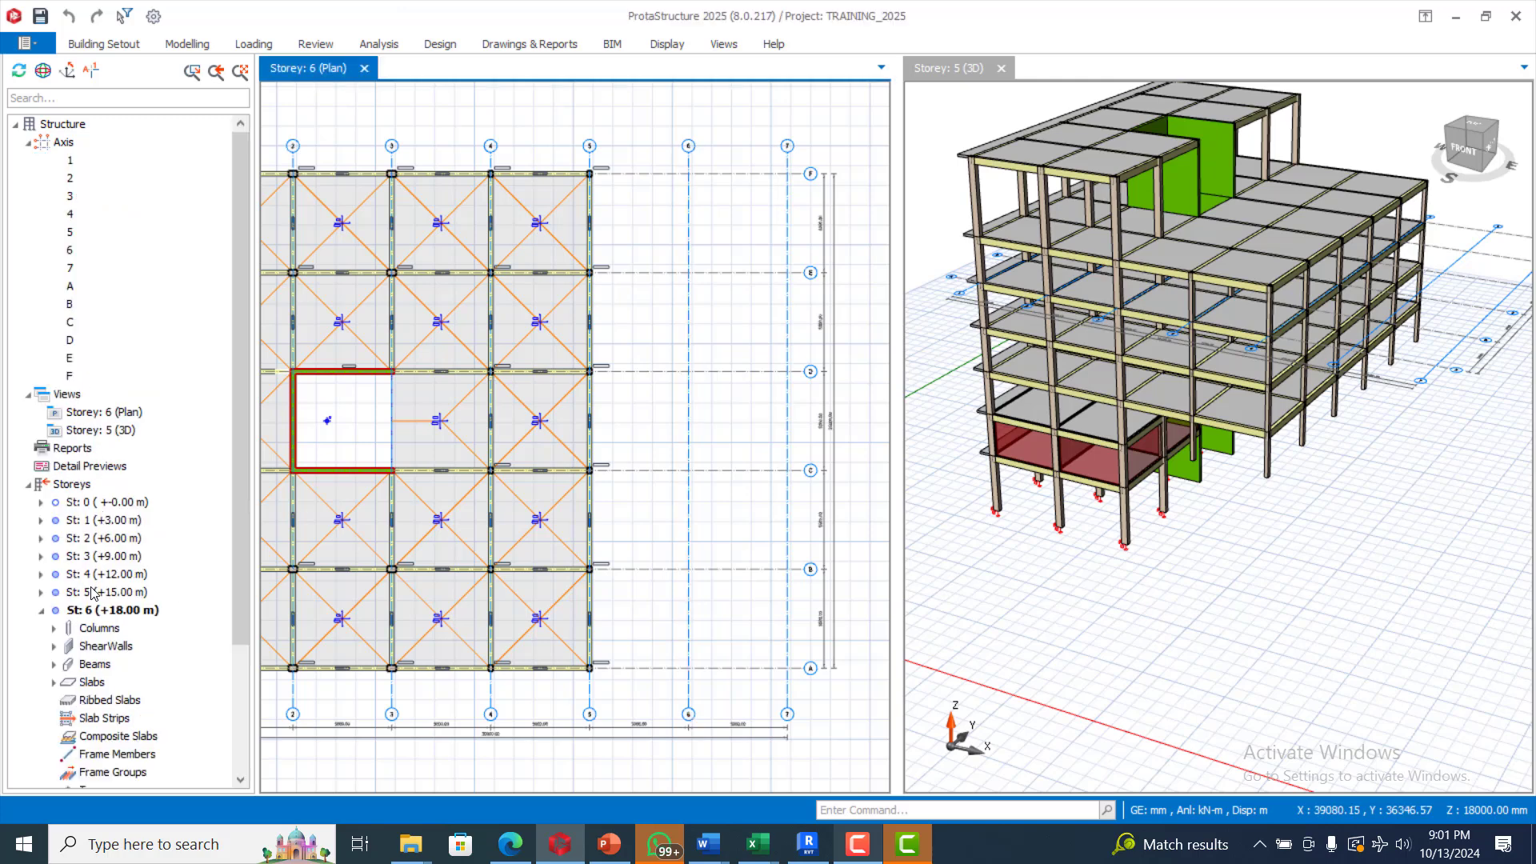
left_click(92, 593)
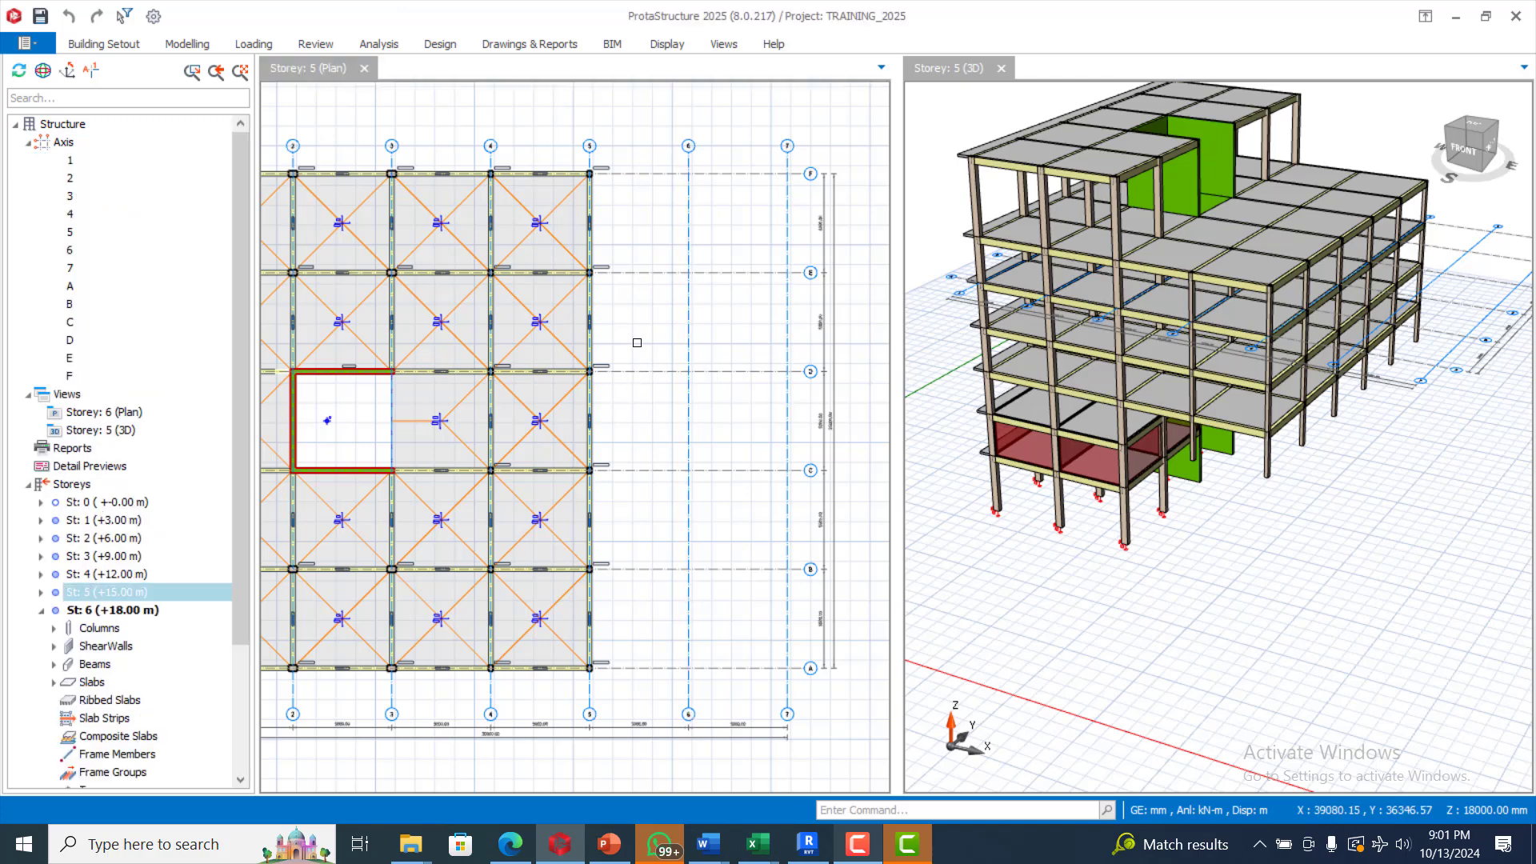
scroll(649, 258, "down", 4)
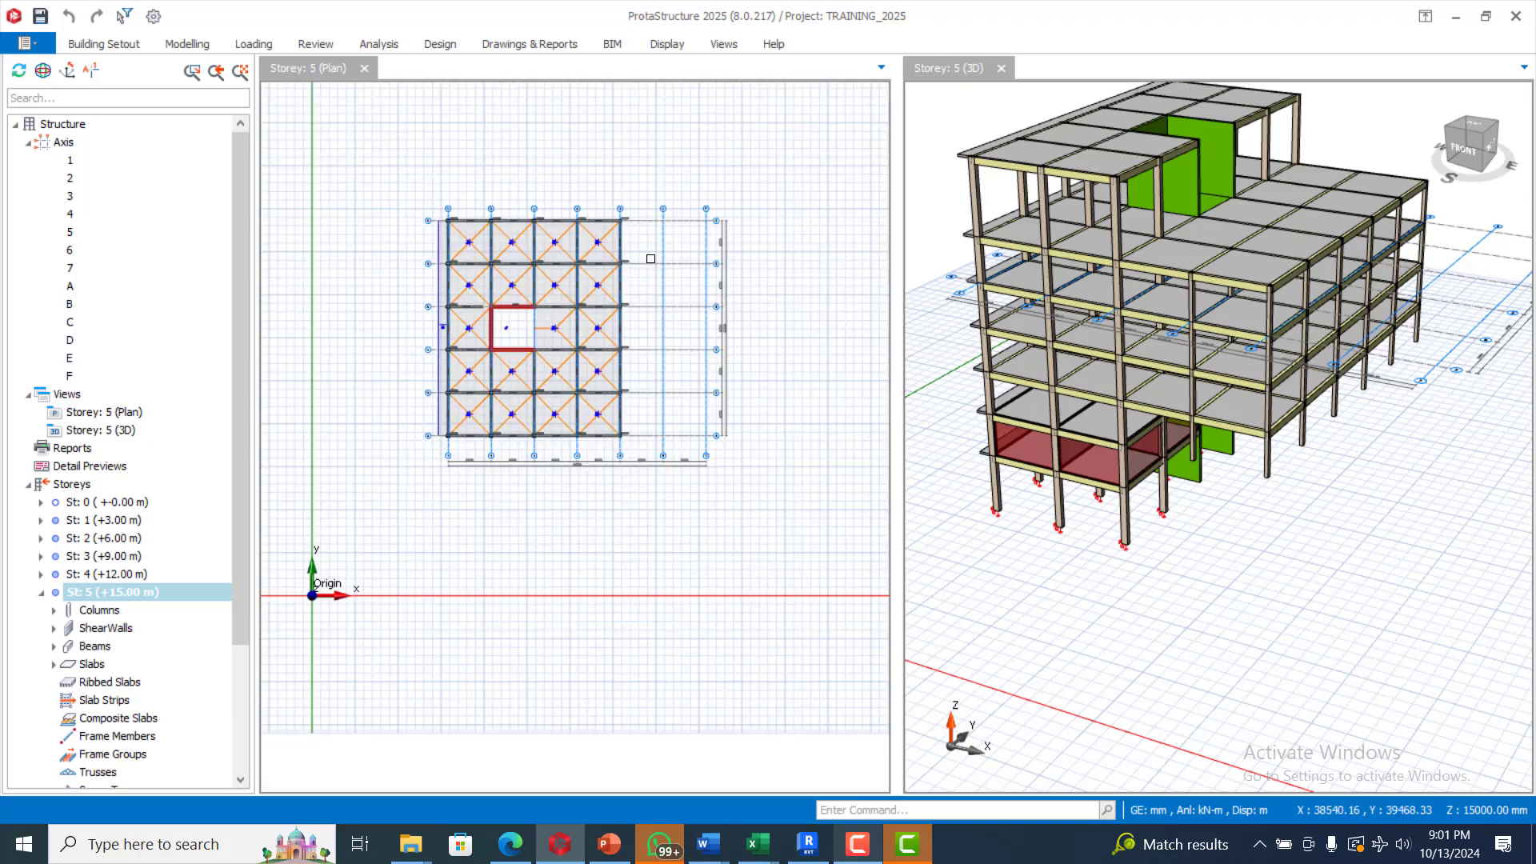
scroll(737, 317, "up", 3)
scroll(1122, 492, "down", 1)
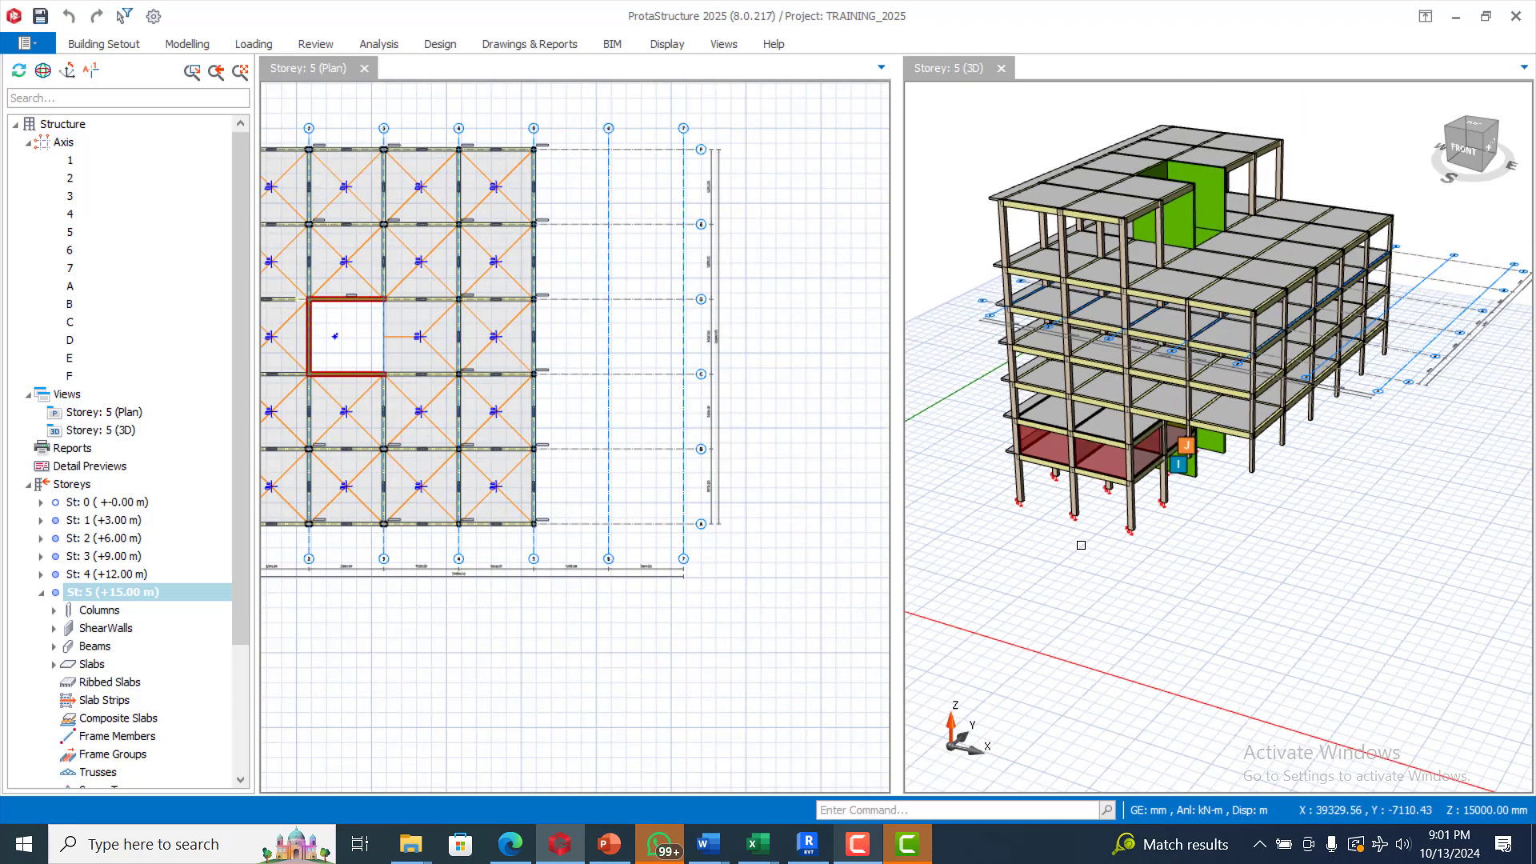
mouse_move(1083, 545)
middle_mouse_down()
mouse_move(1123, 557)
mouse_move(1103, 570)
mouse_move(1152, 514)
mouse_move(1166, 524)
mouse_move(1090, 552)
mouse_move(1084, 520)
middle_mouse_up()
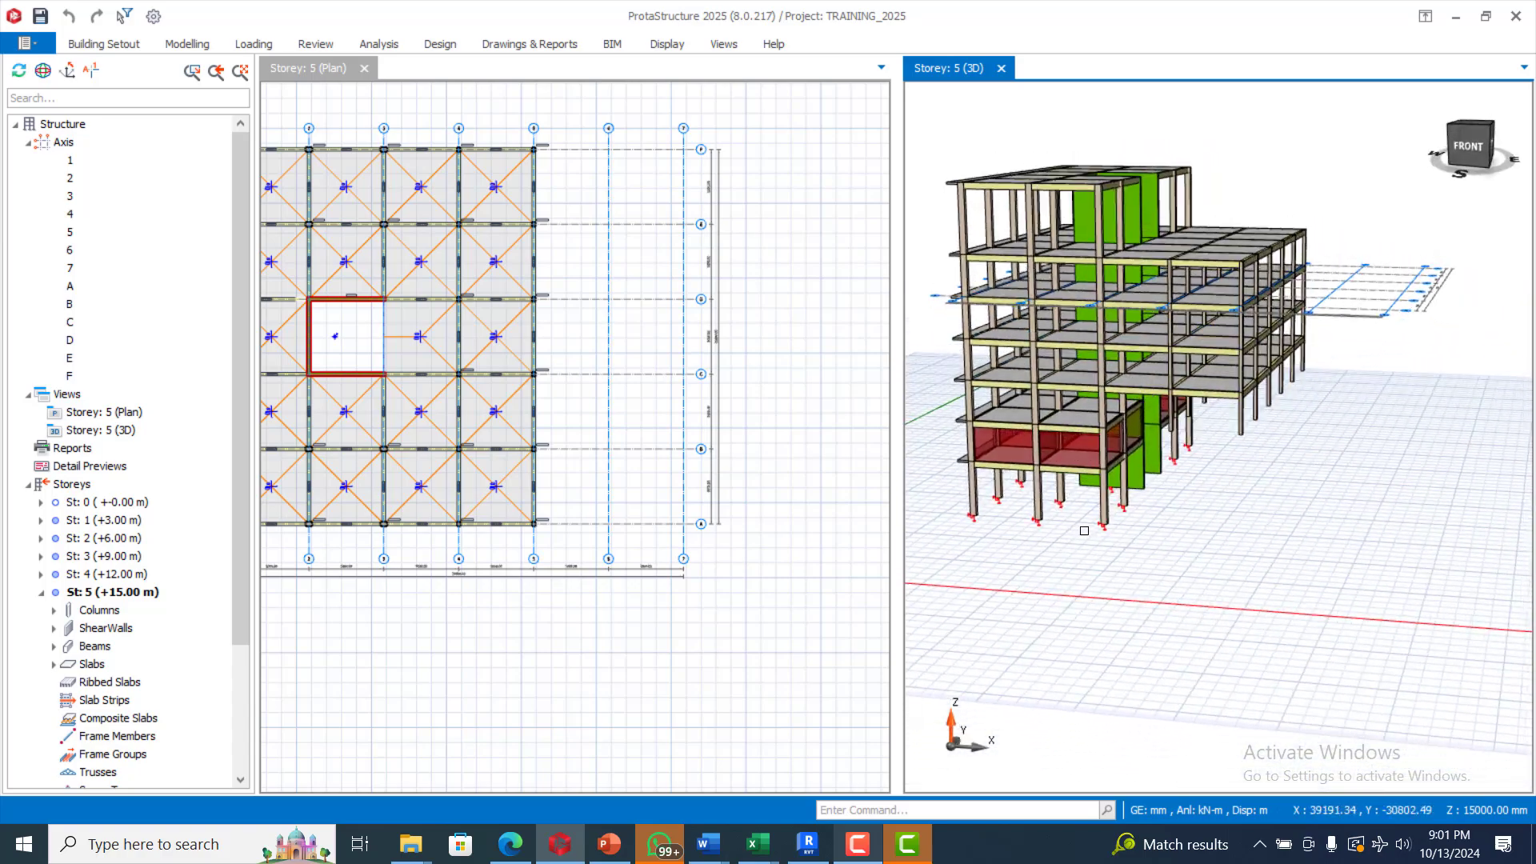
scroll(1232, 472, "up", 2)
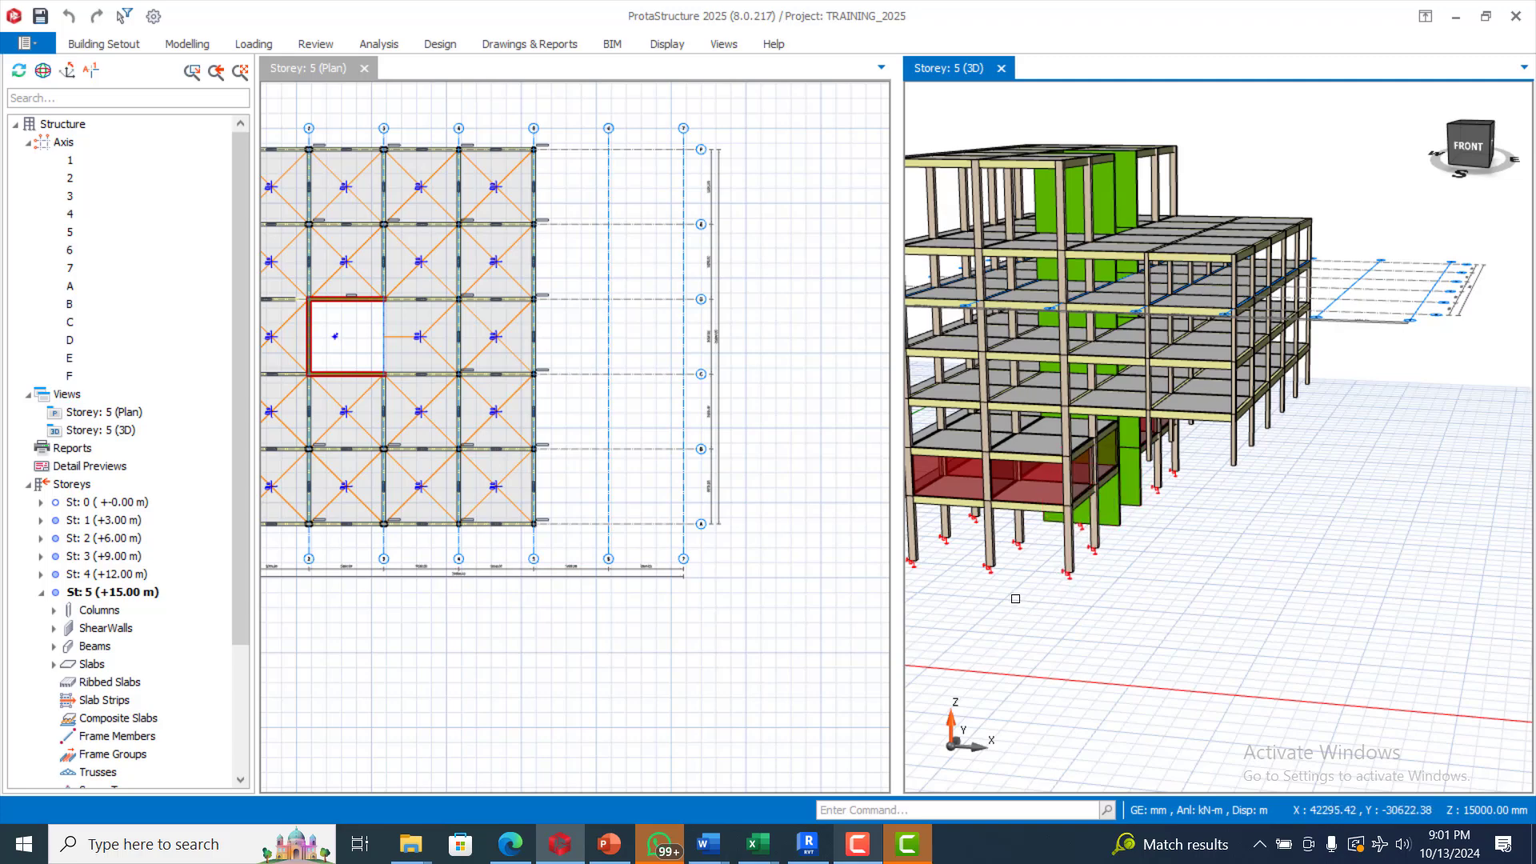
scroll(1042, 472, "up", 2)
scroll(1148, 533, "down", 2)
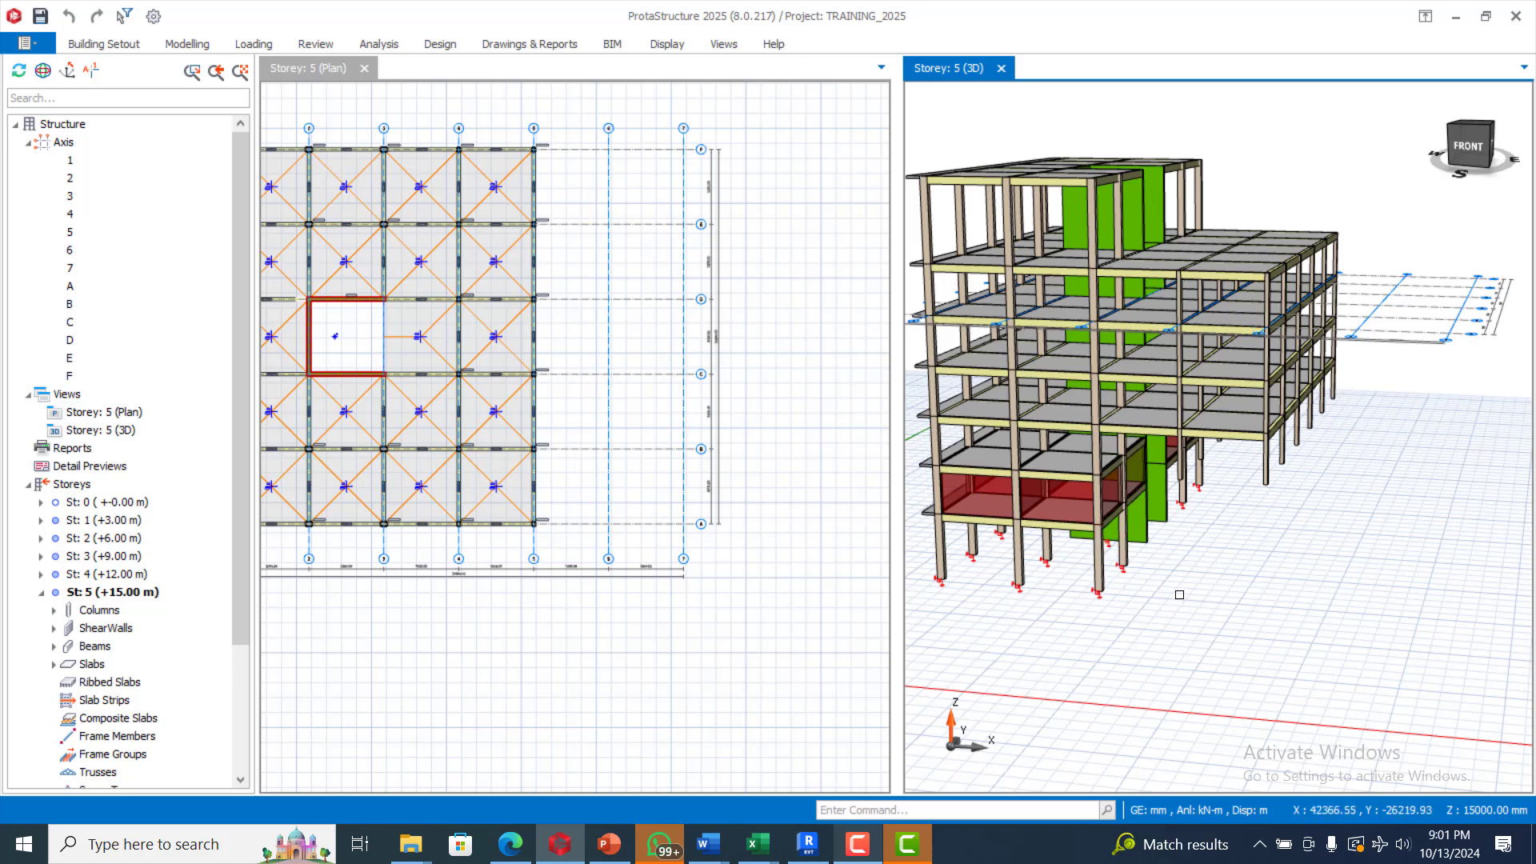
scroll(1247, 459, "down", 4)
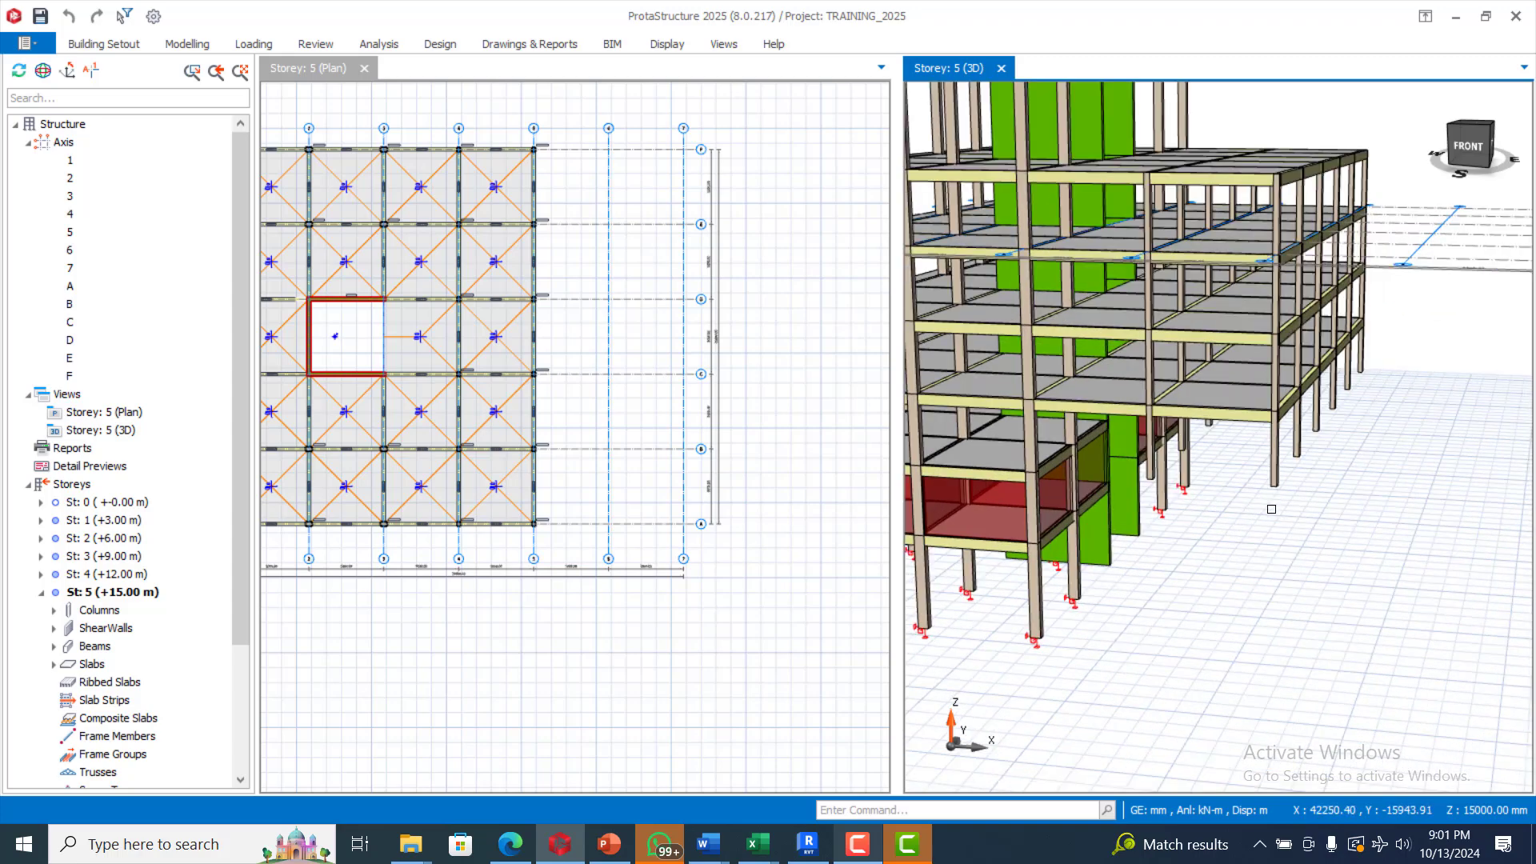
scroll(1313, 490, "up", 1)
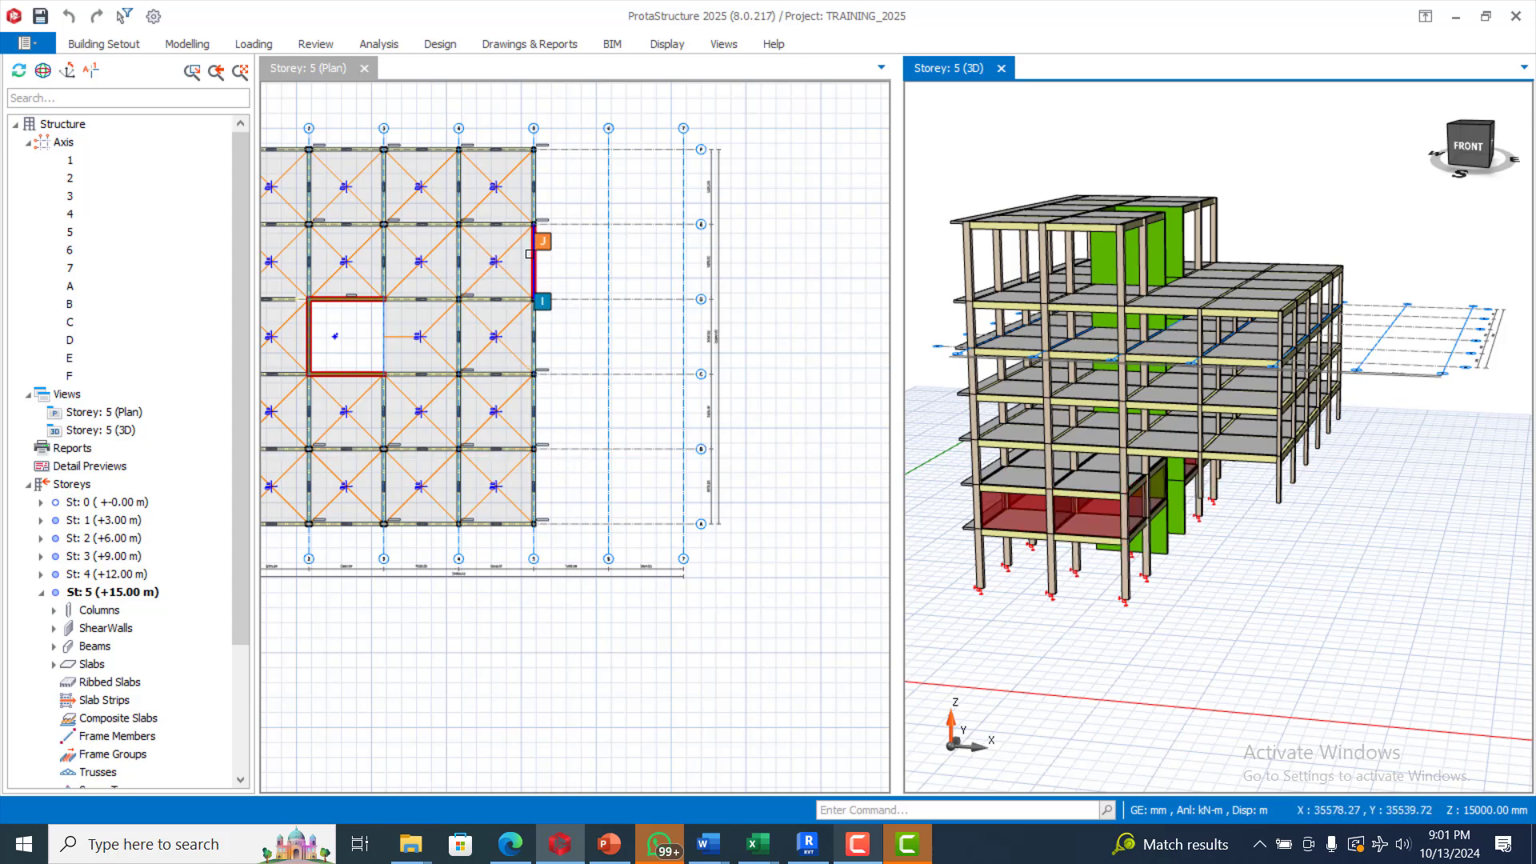
Step: Start the column tool on storey 5, then cancel the initial placement
left_click(189, 48)
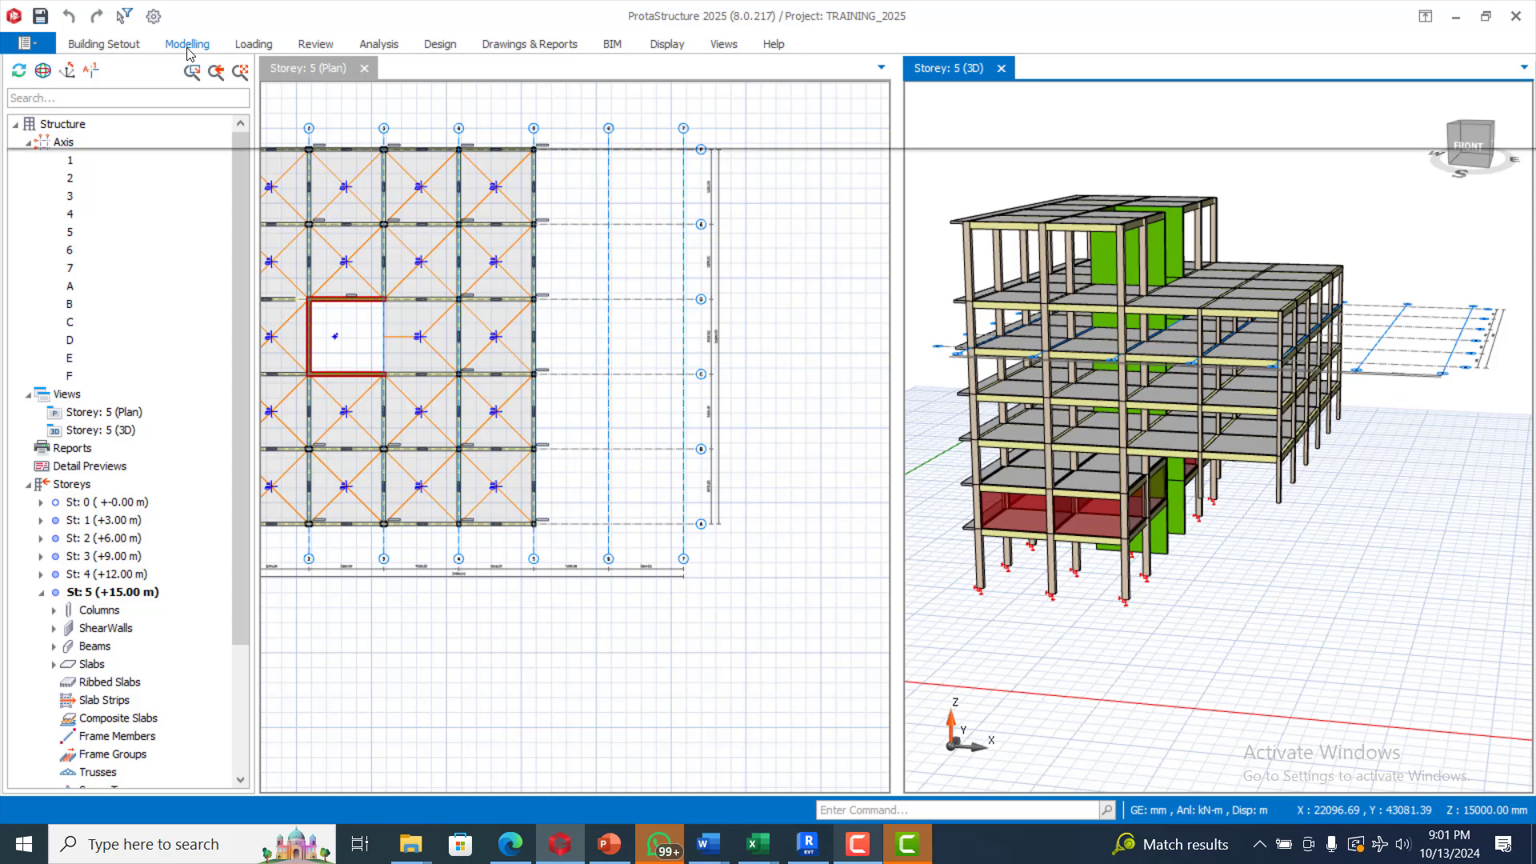
left_click(364, 87)
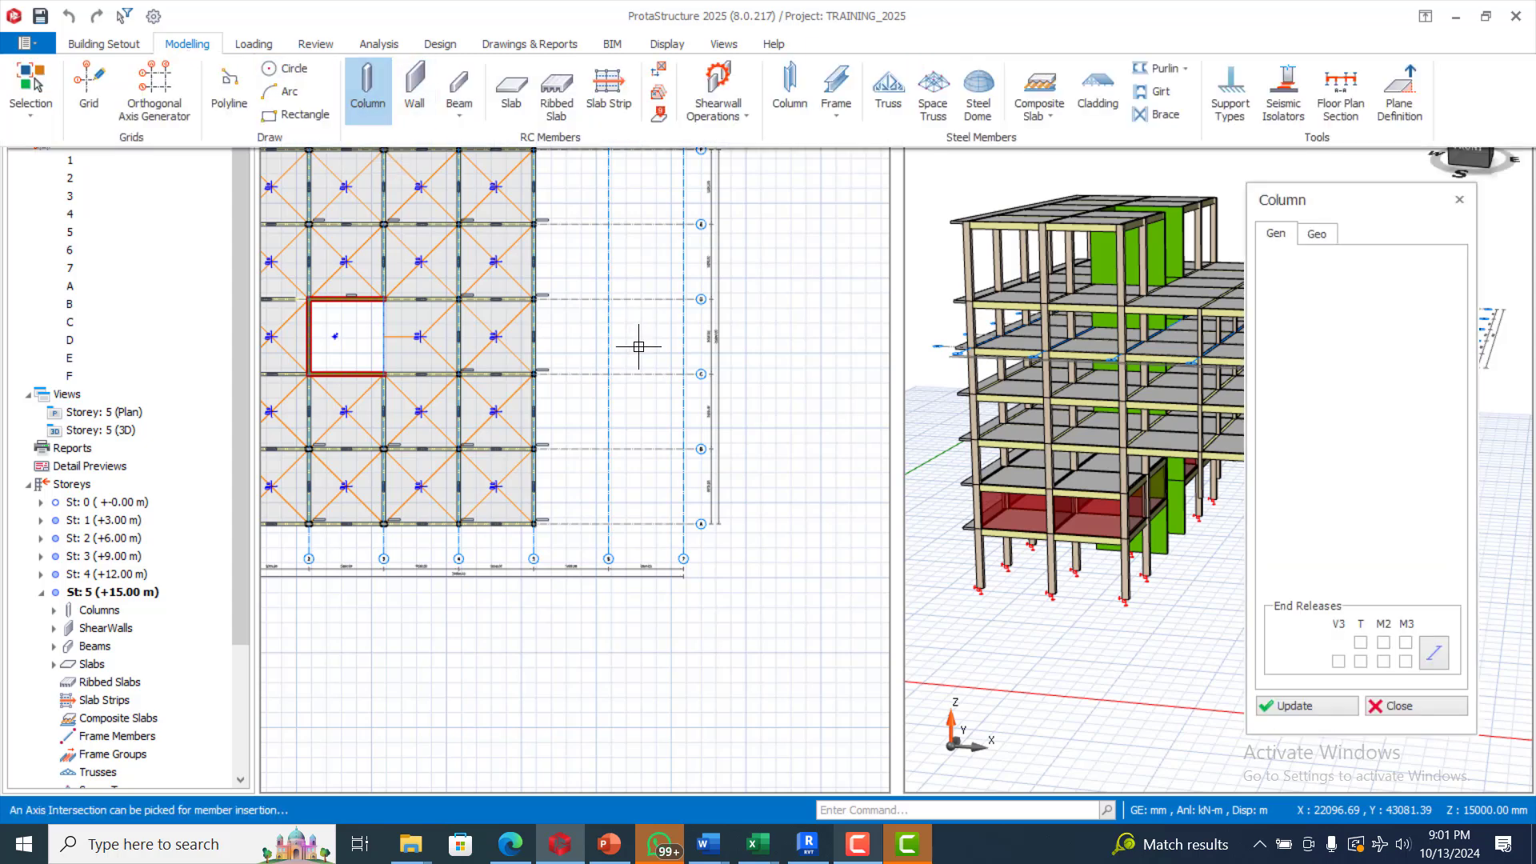
scroll(632, 344, "down", 2)
scroll(632, 251, "up", 2)
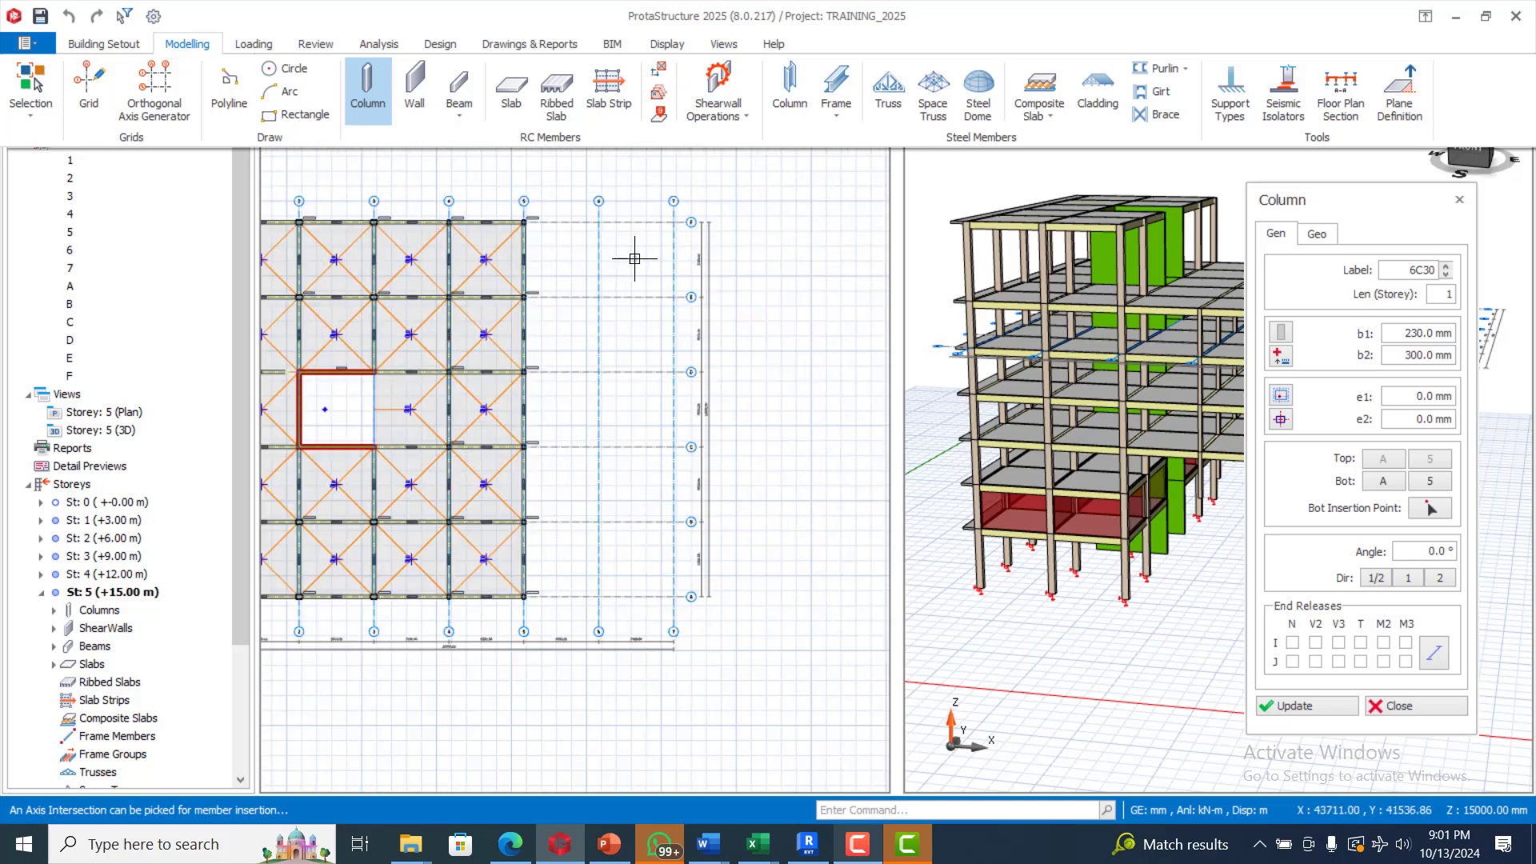
left_click(552, 210)
key("Escape")
Step: Insert 230 × 300 mm columns at every grid intersection on axes 6 and 7
left_click(673, 441)
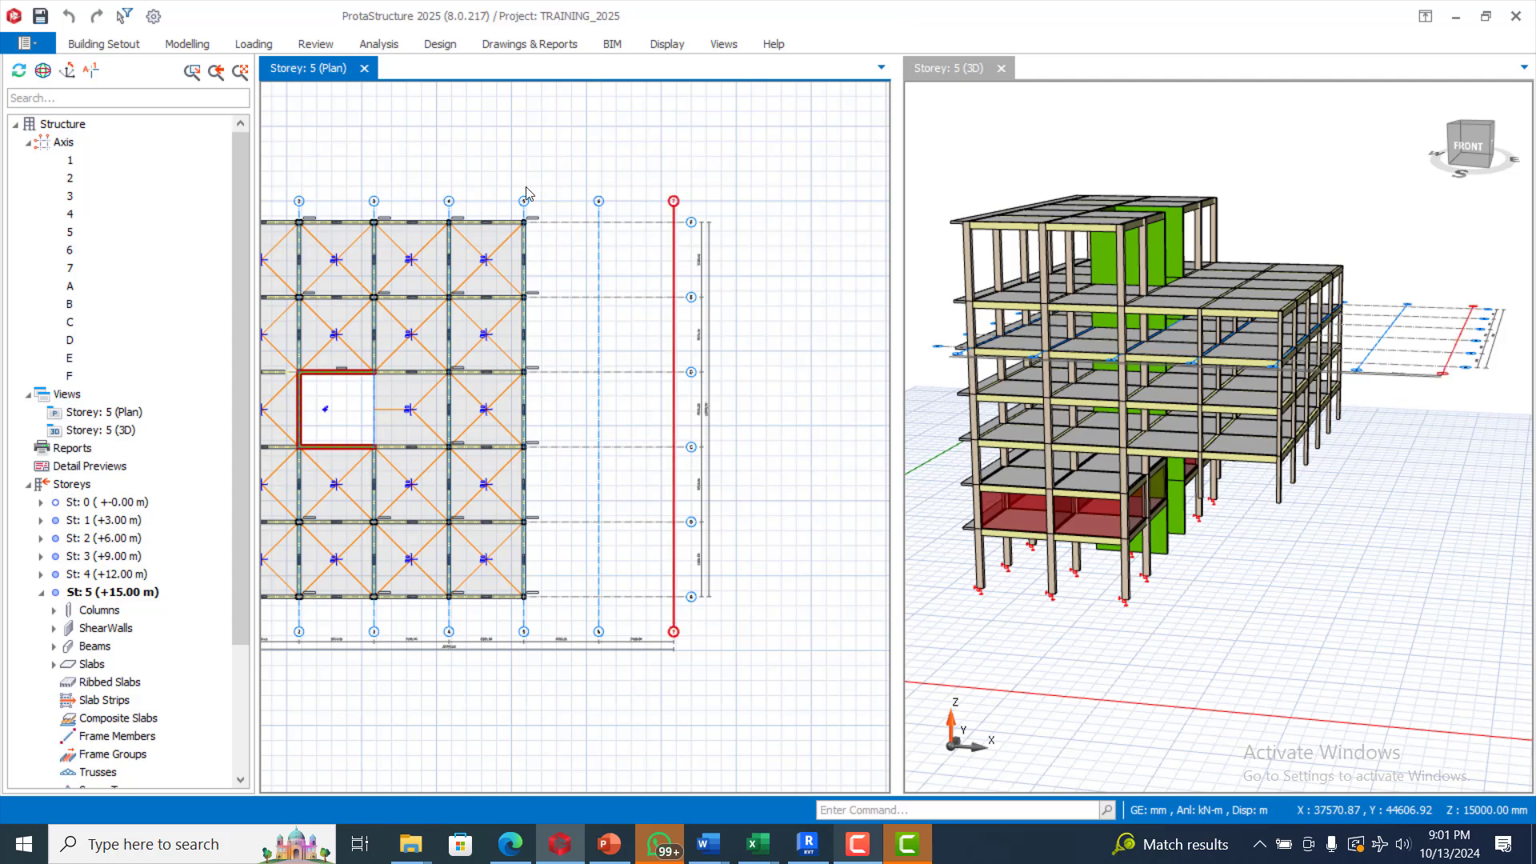
left_click(189, 45)
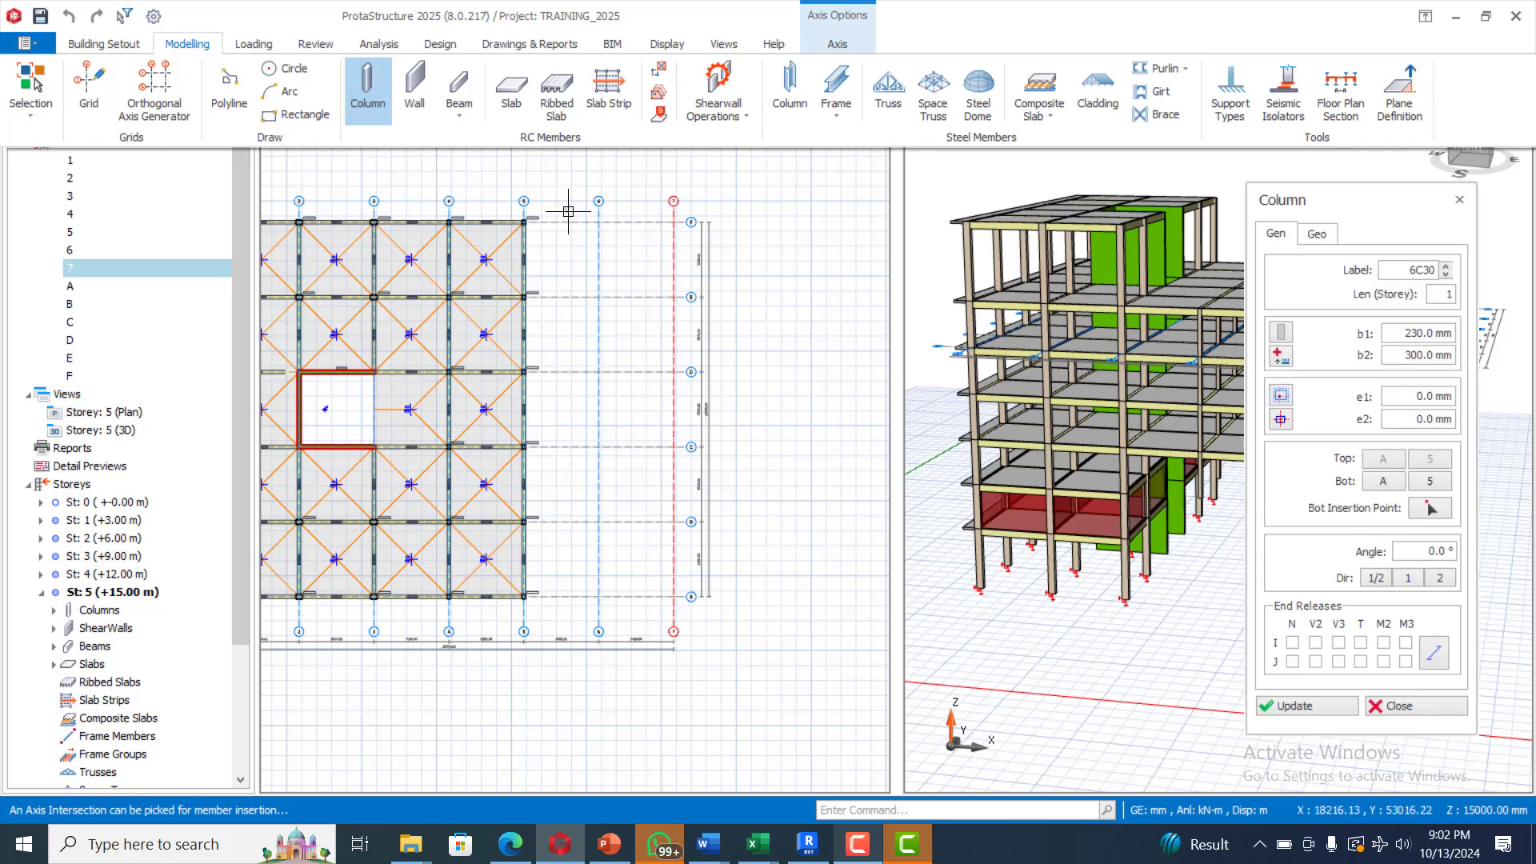
left_click_drag(566, 210, 683, 609)
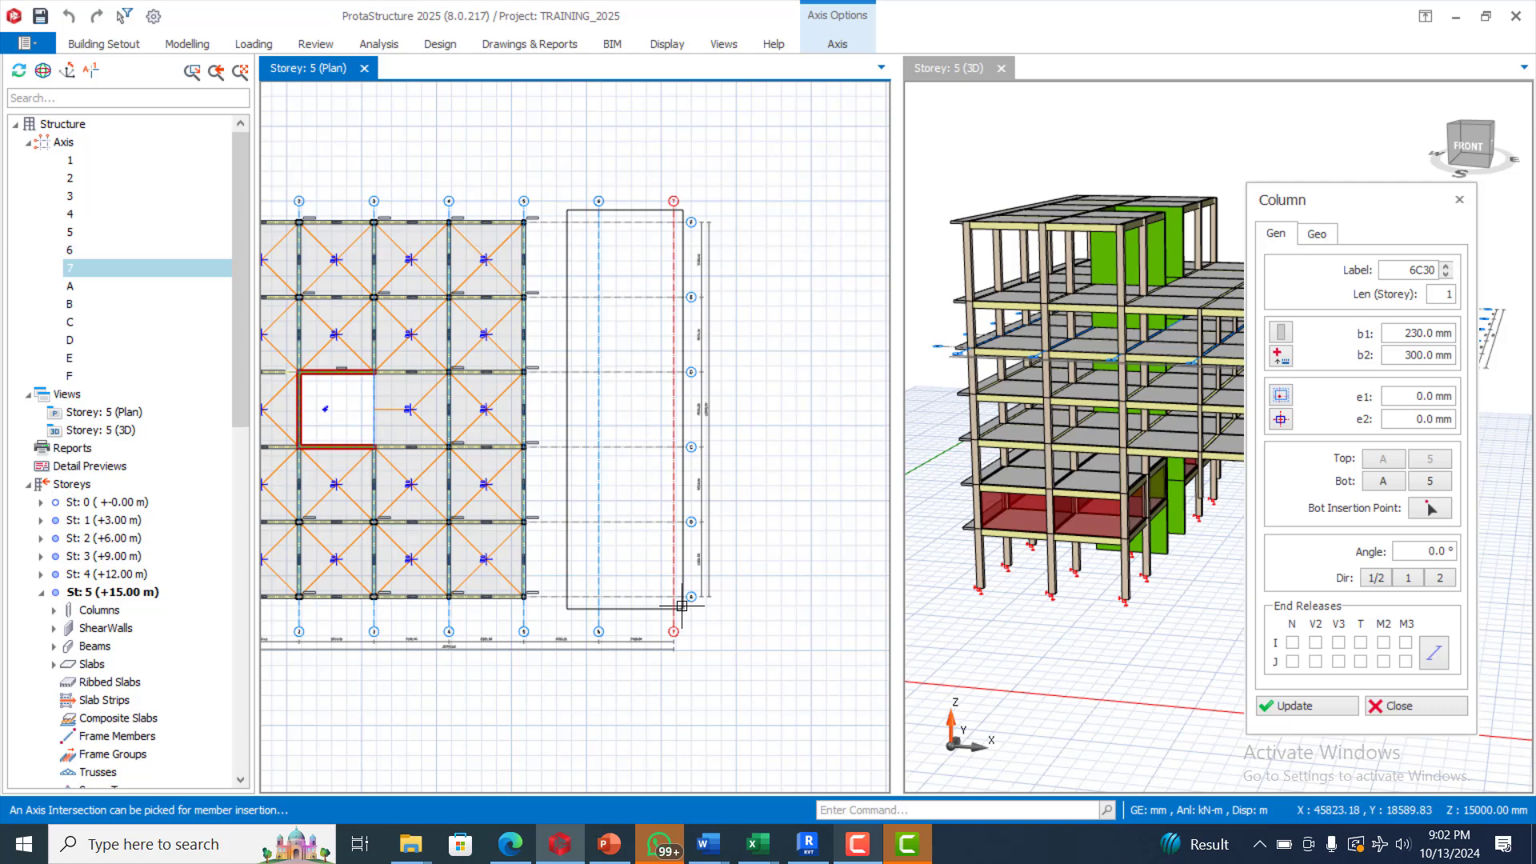
left_click(618, 505)
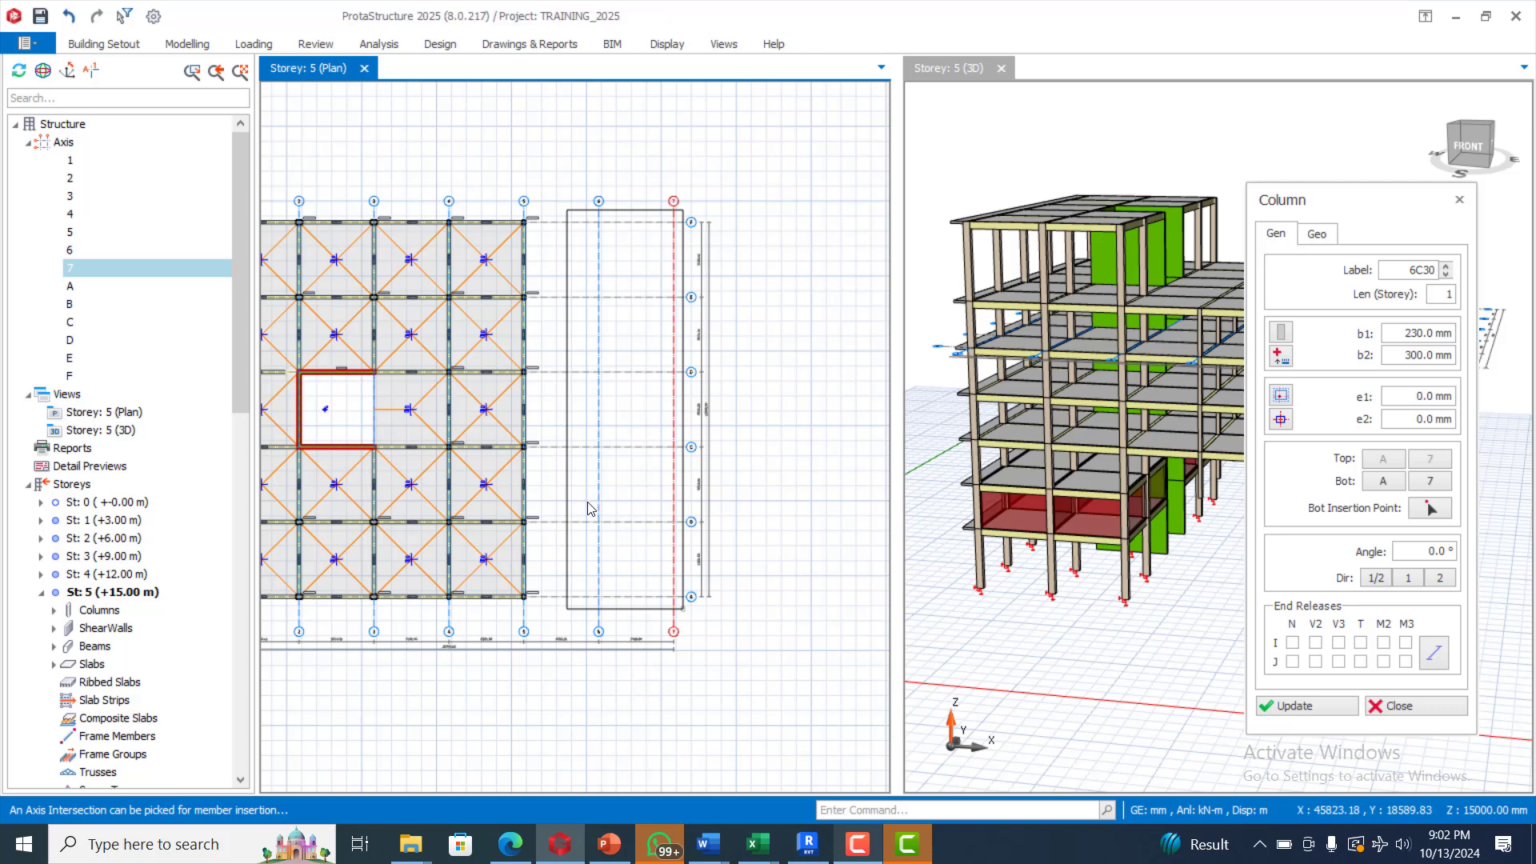
scroll(477, 435, "down", 4)
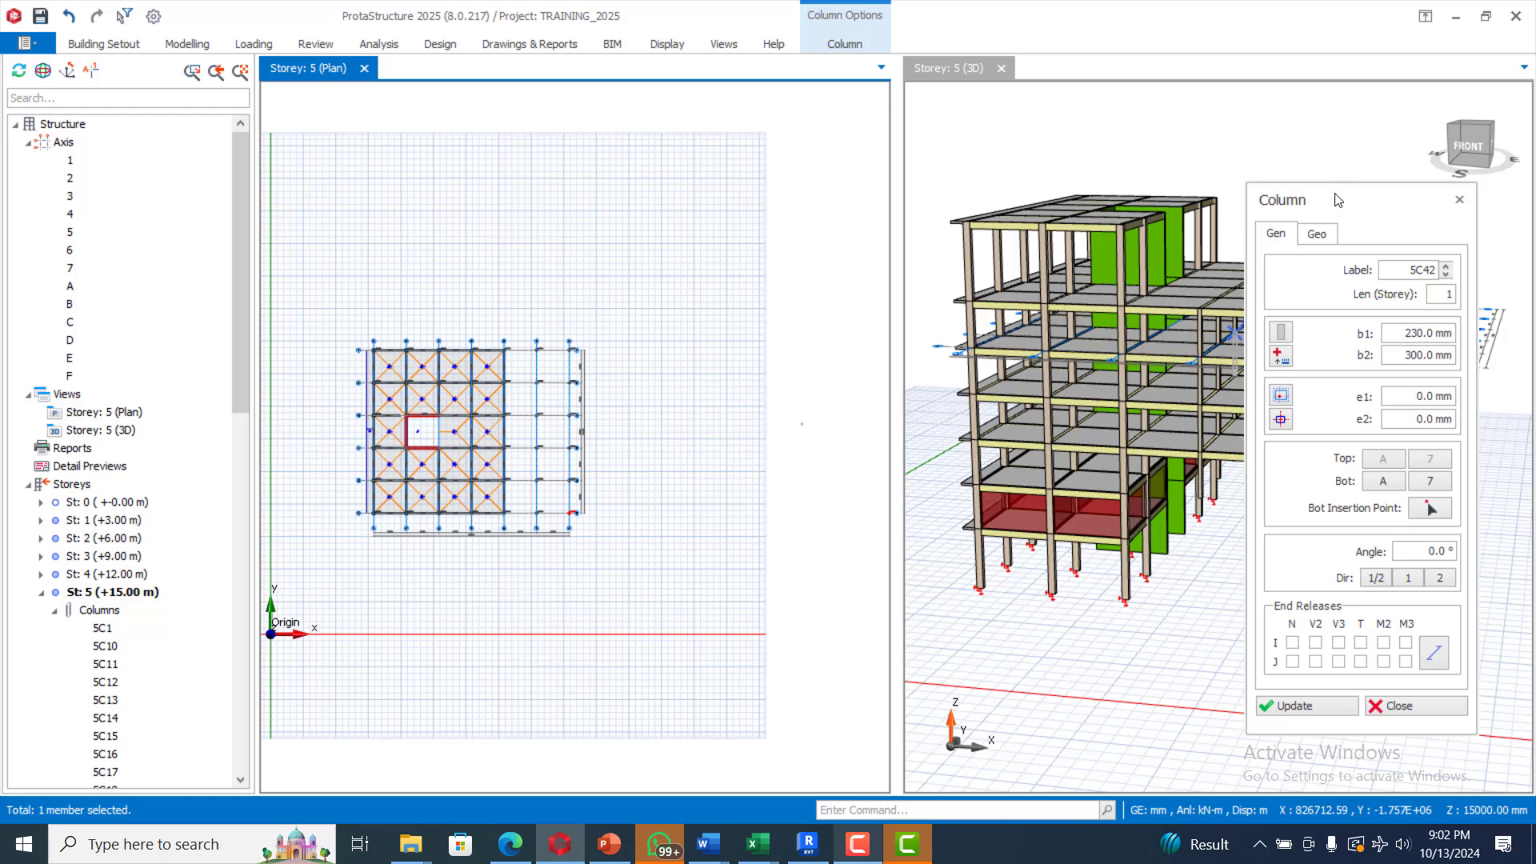
scroll(628, 380, "up", 2)
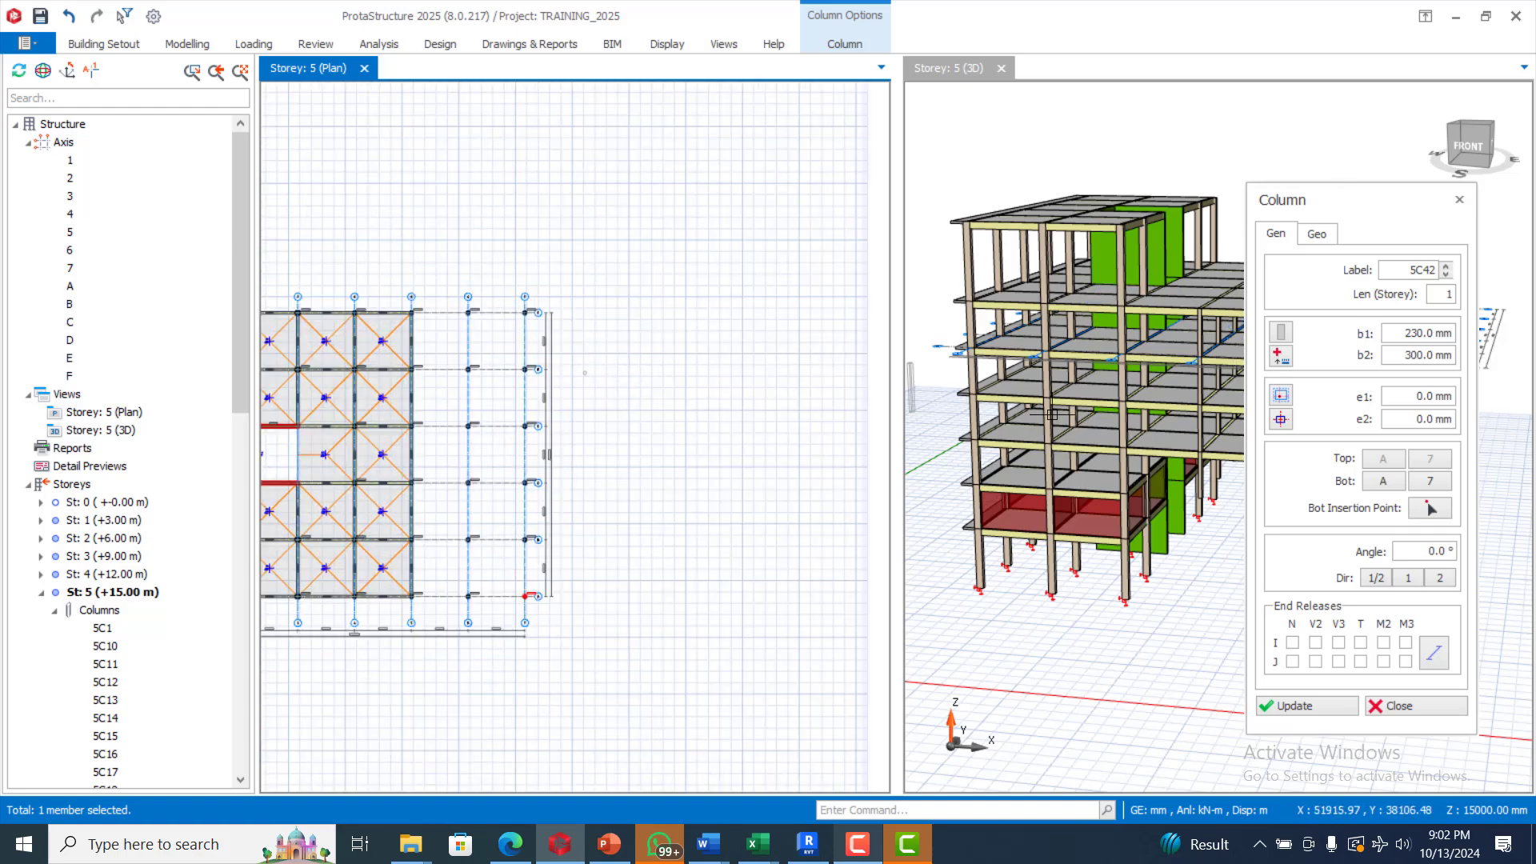
scroll(1147, 540, "up", 2)
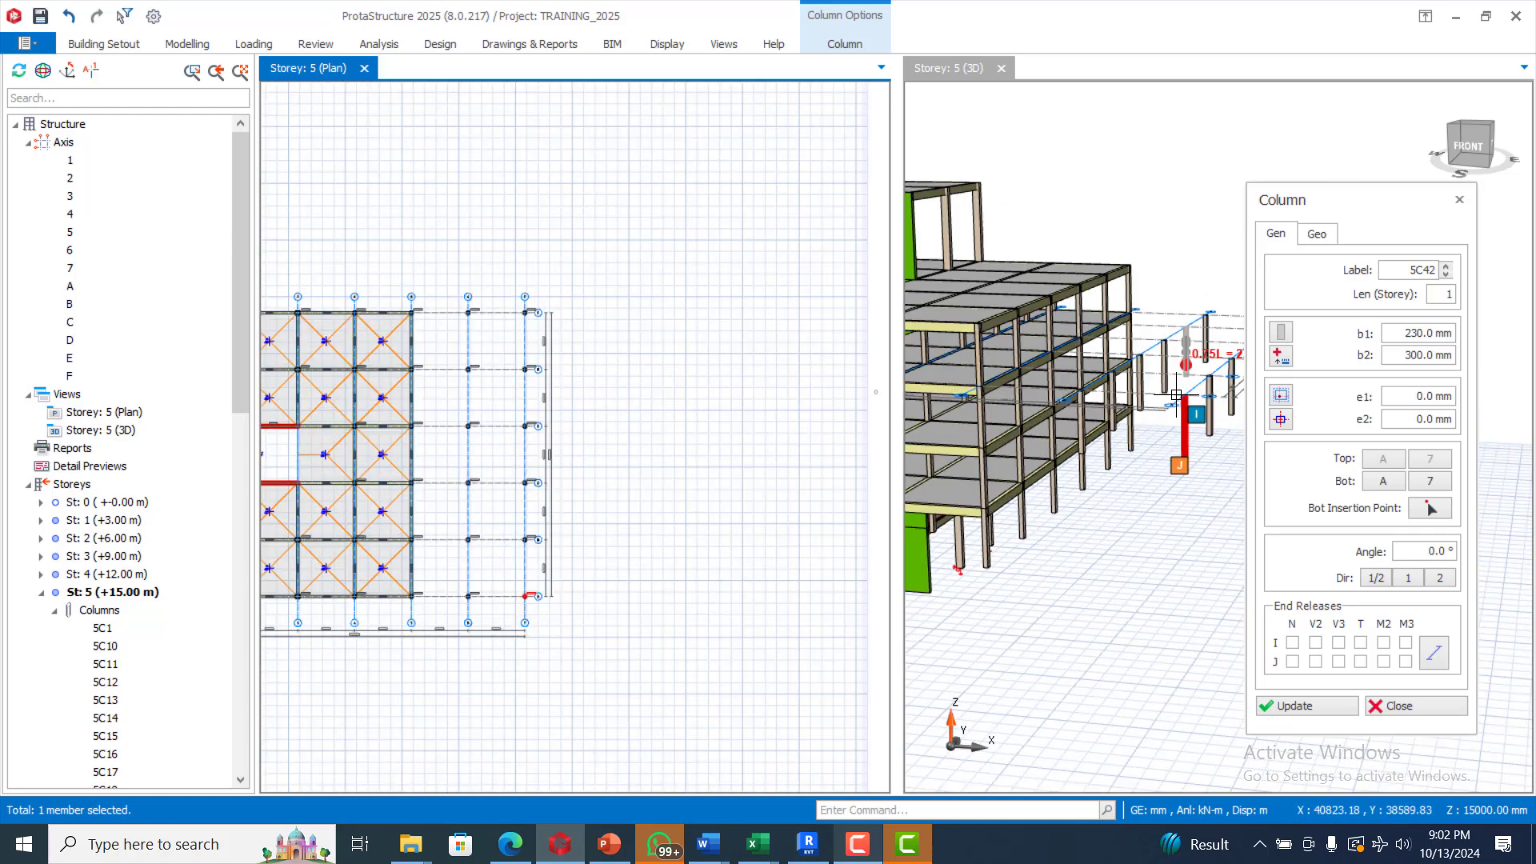
scroll(1147, 539, "down", 3)
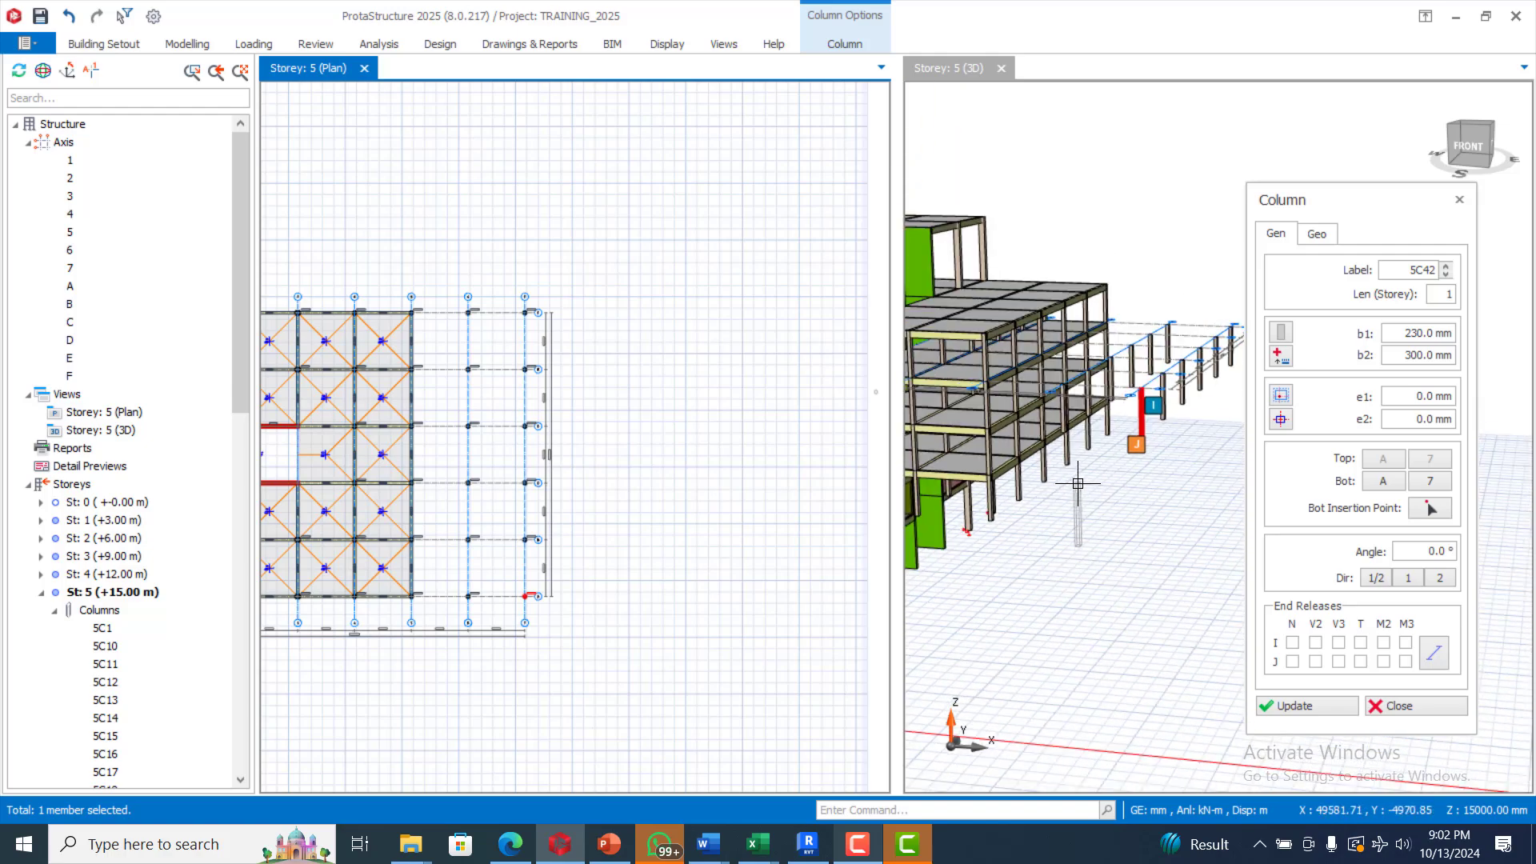
scroll(1081, 472, "up", 2)
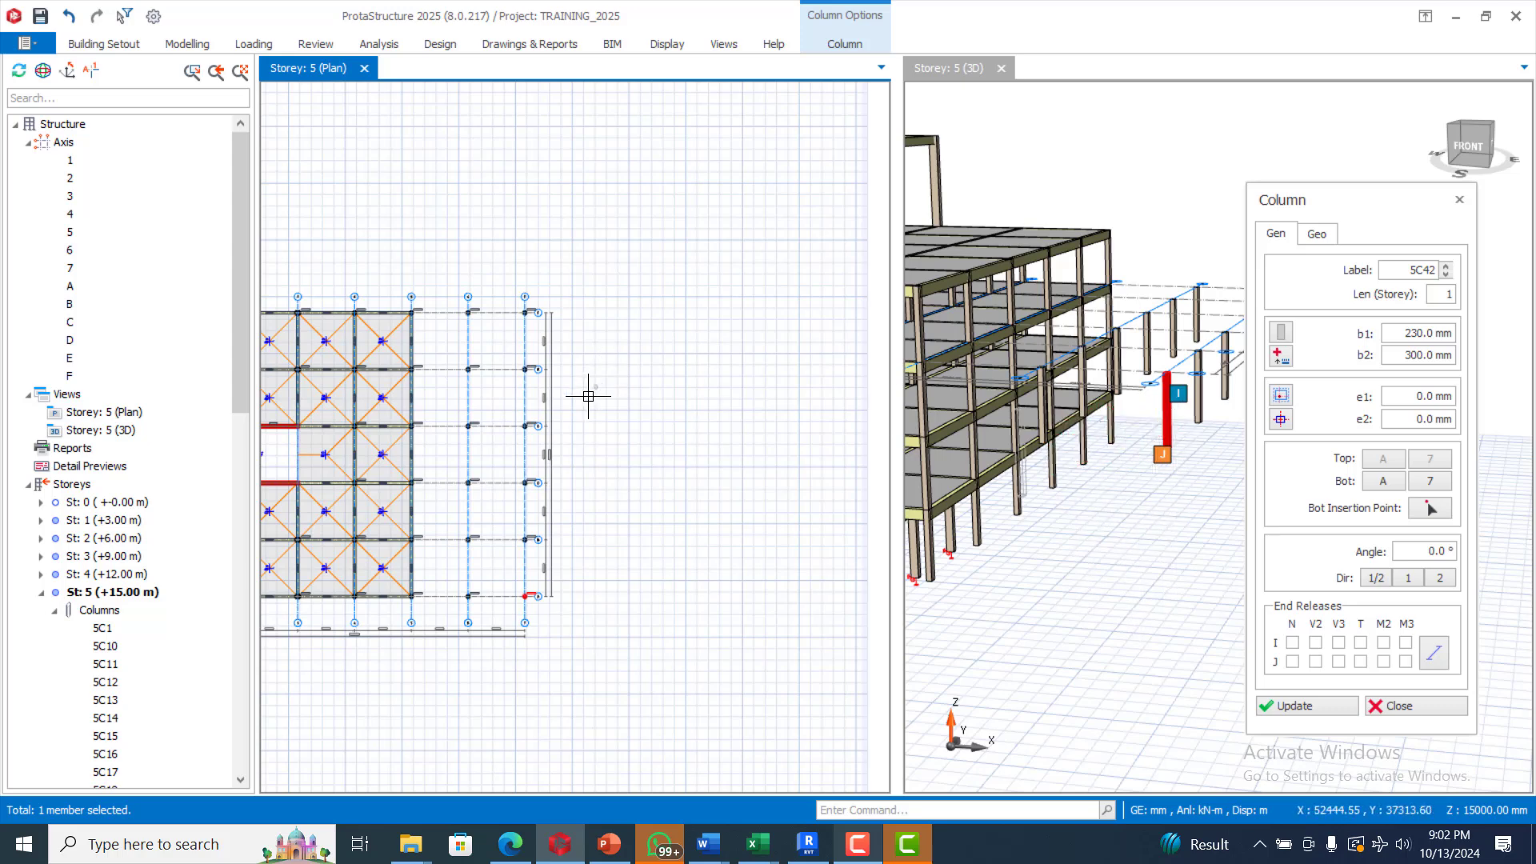
key("Escape")
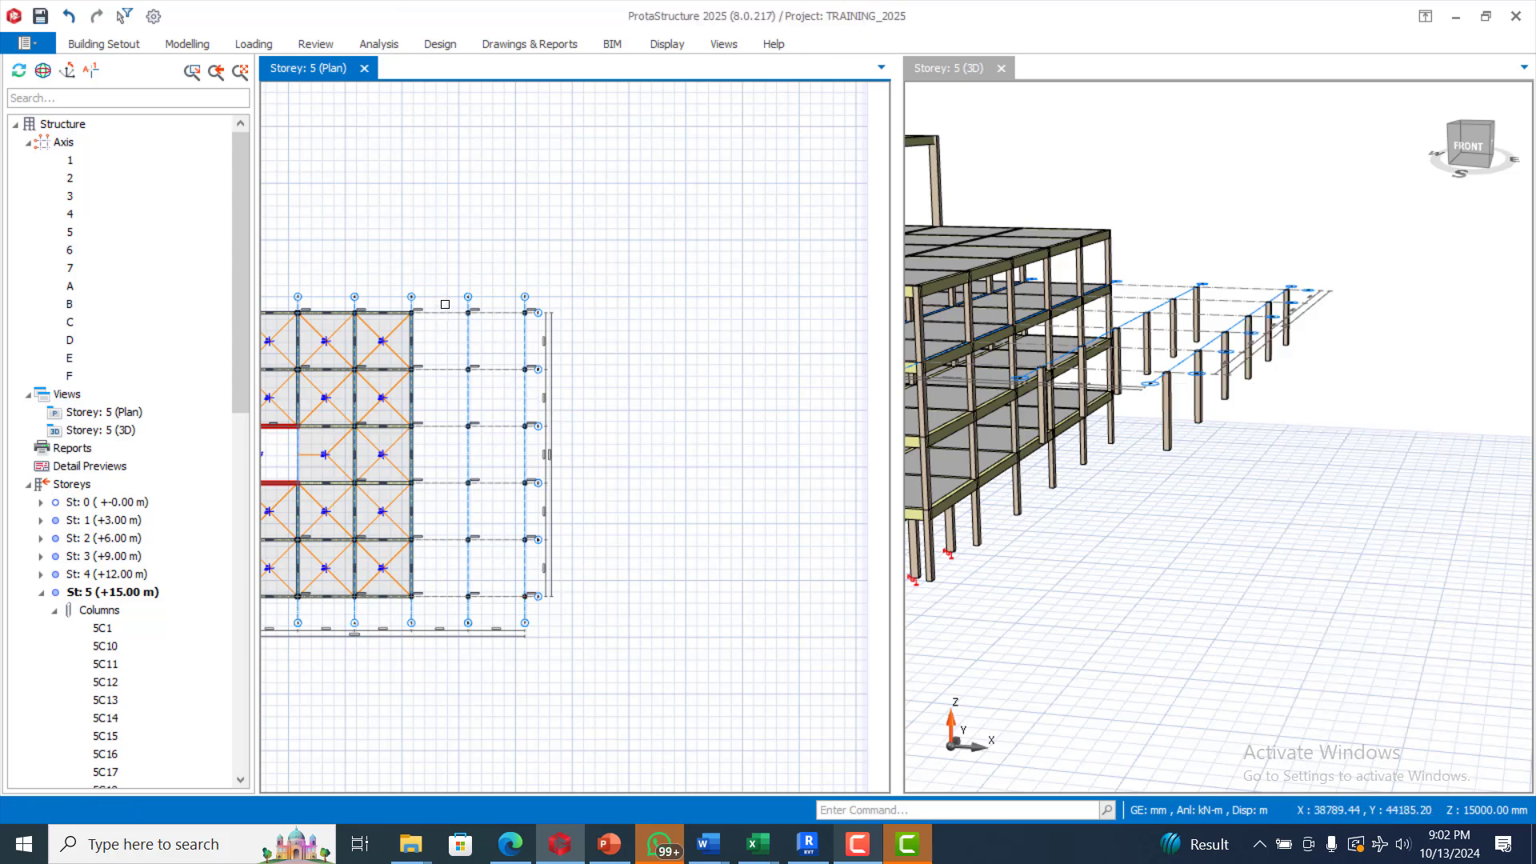
Step: Open the column table for the twelve new columns and set b2 to 400 mm
left_click_drag(445, 303, 543, 609)
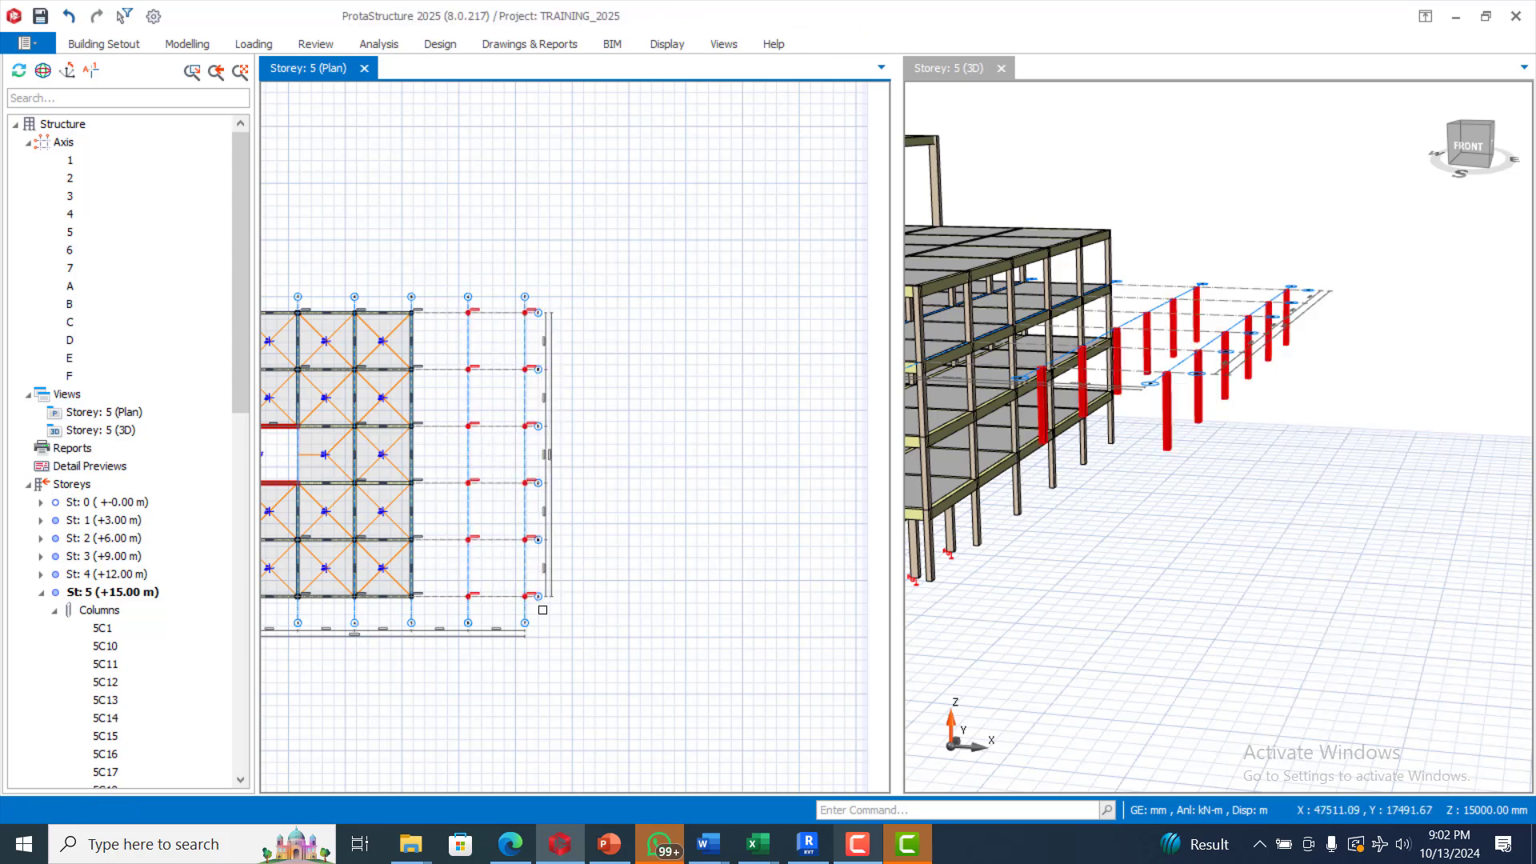
right_click(530, 538)
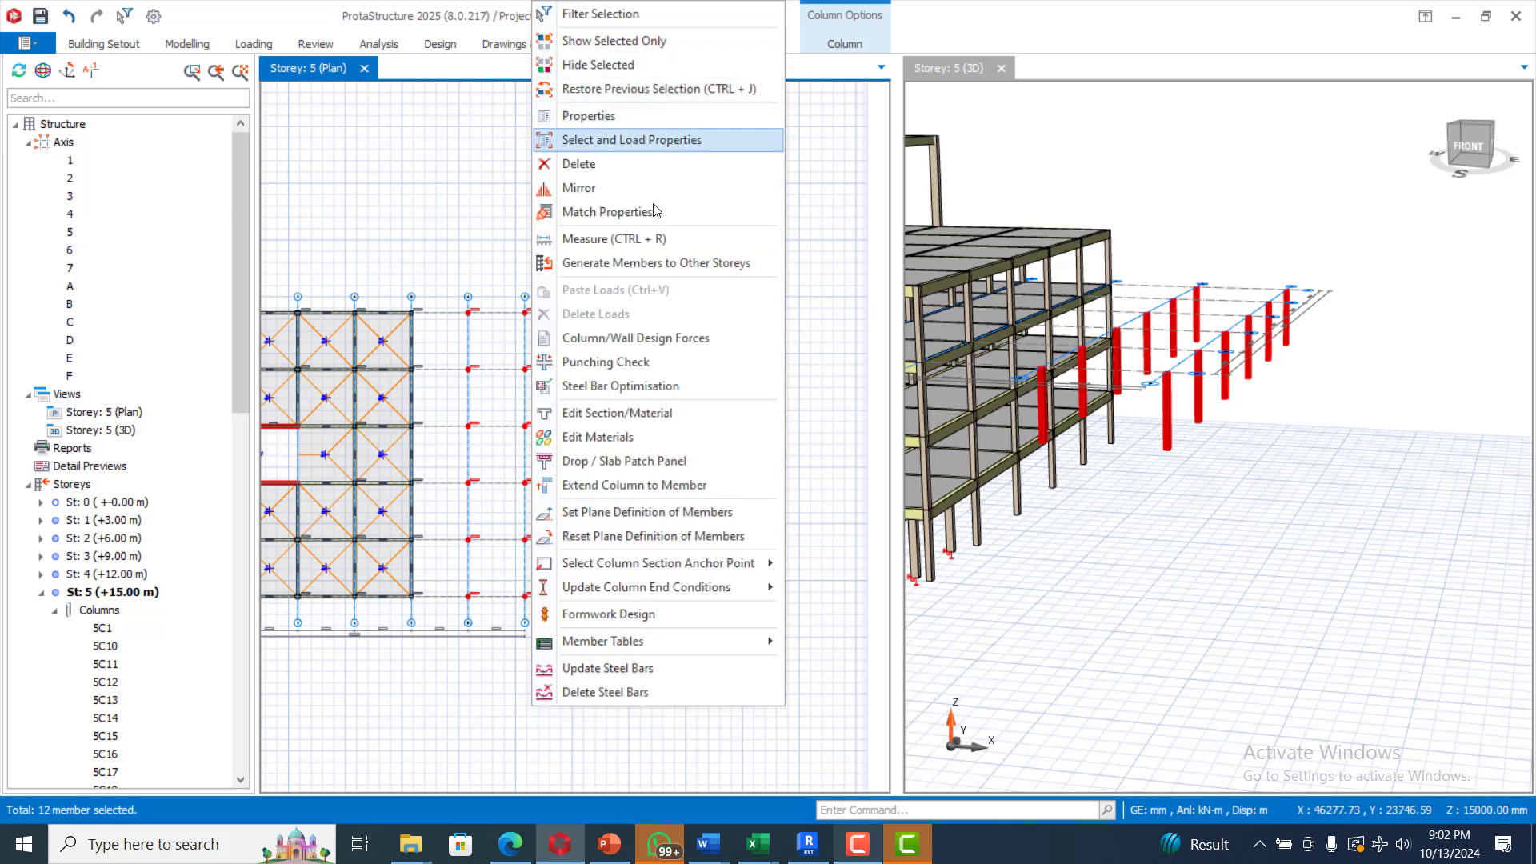
left_click(617, 117)
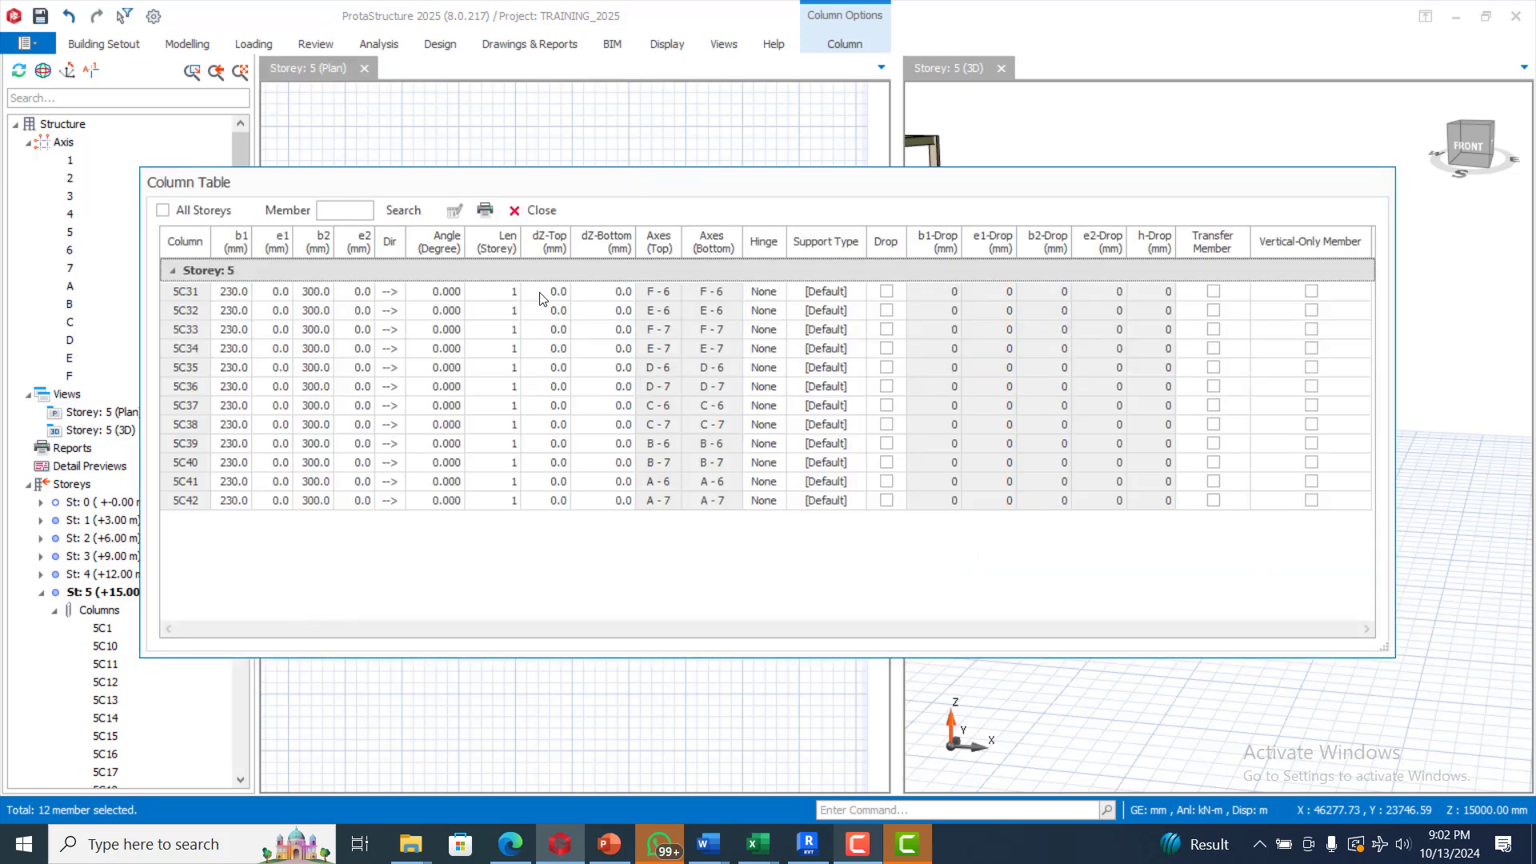
left_click(320, 244)
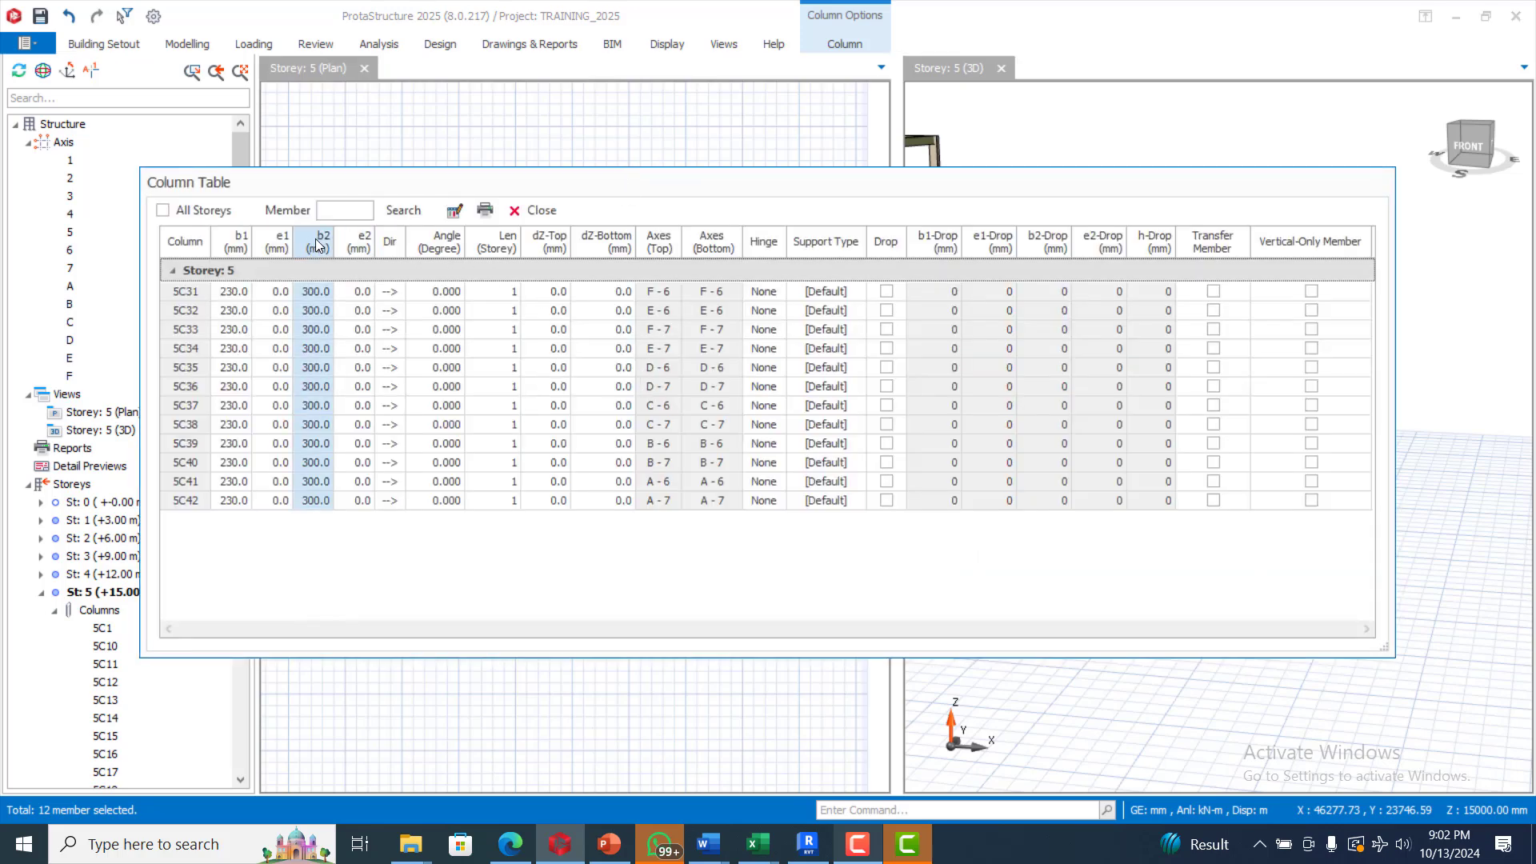
left_click(452, 219)
left_click(669, 378)
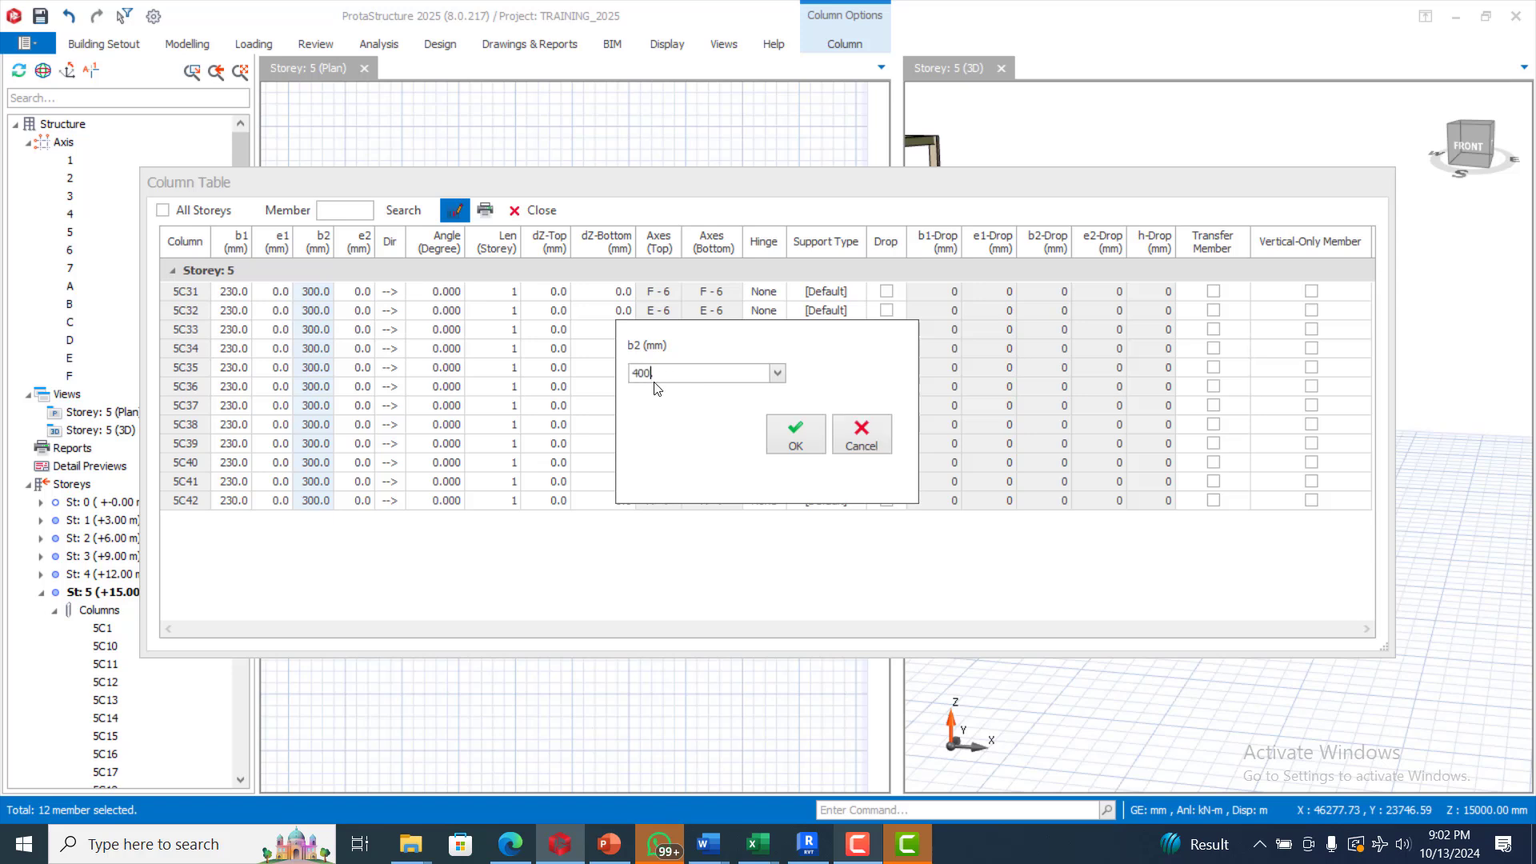
type("400")
left_click(814, 435)
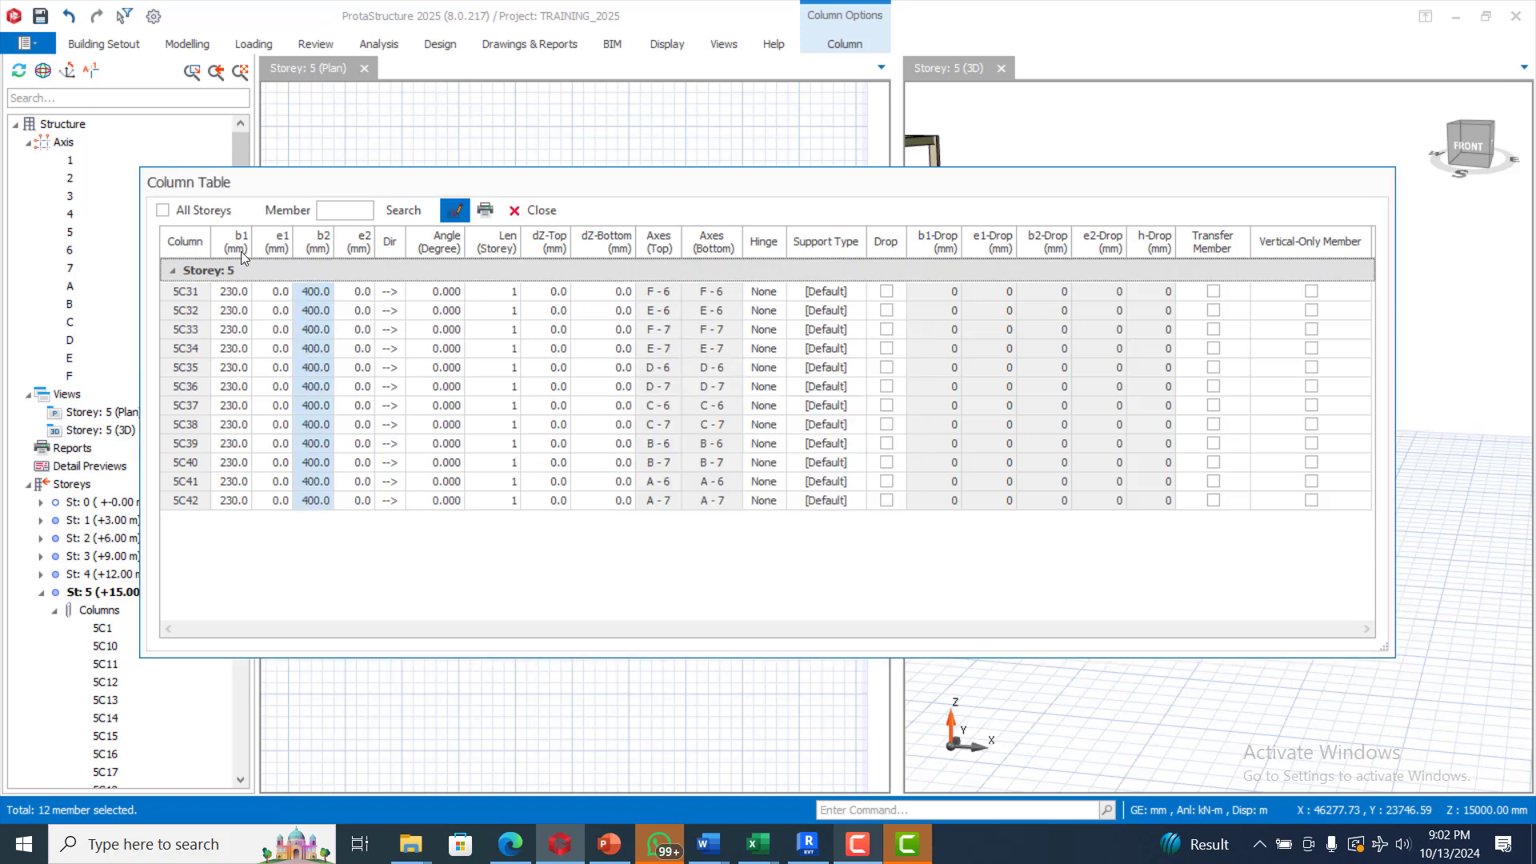
Step: Set b1 to 400 mm for all twelve columns and close the table
left_click(240, 243)
left_click(454, 212)
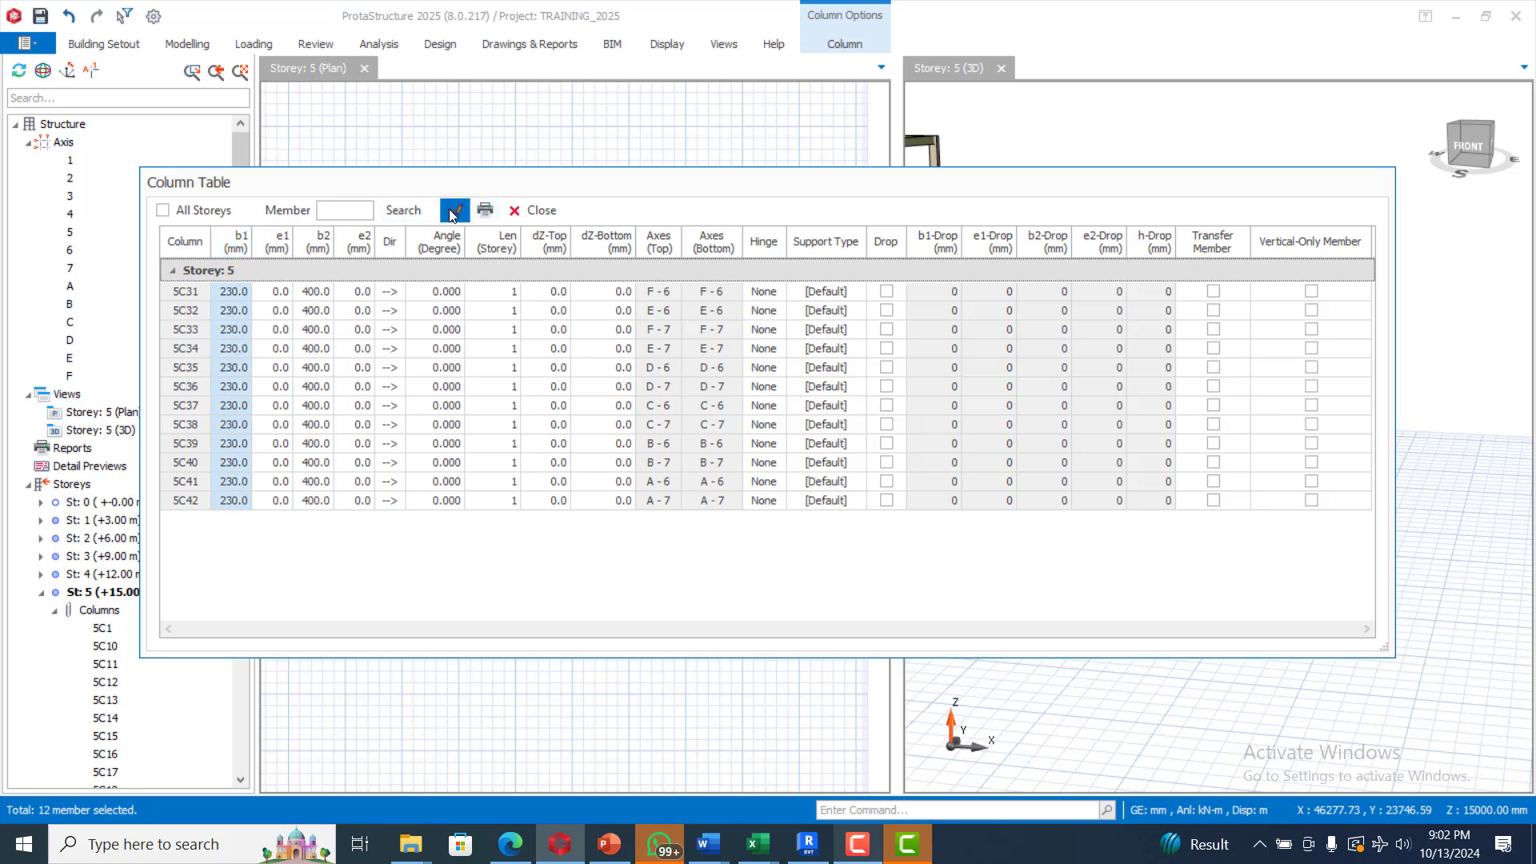
double_click(678, 370)
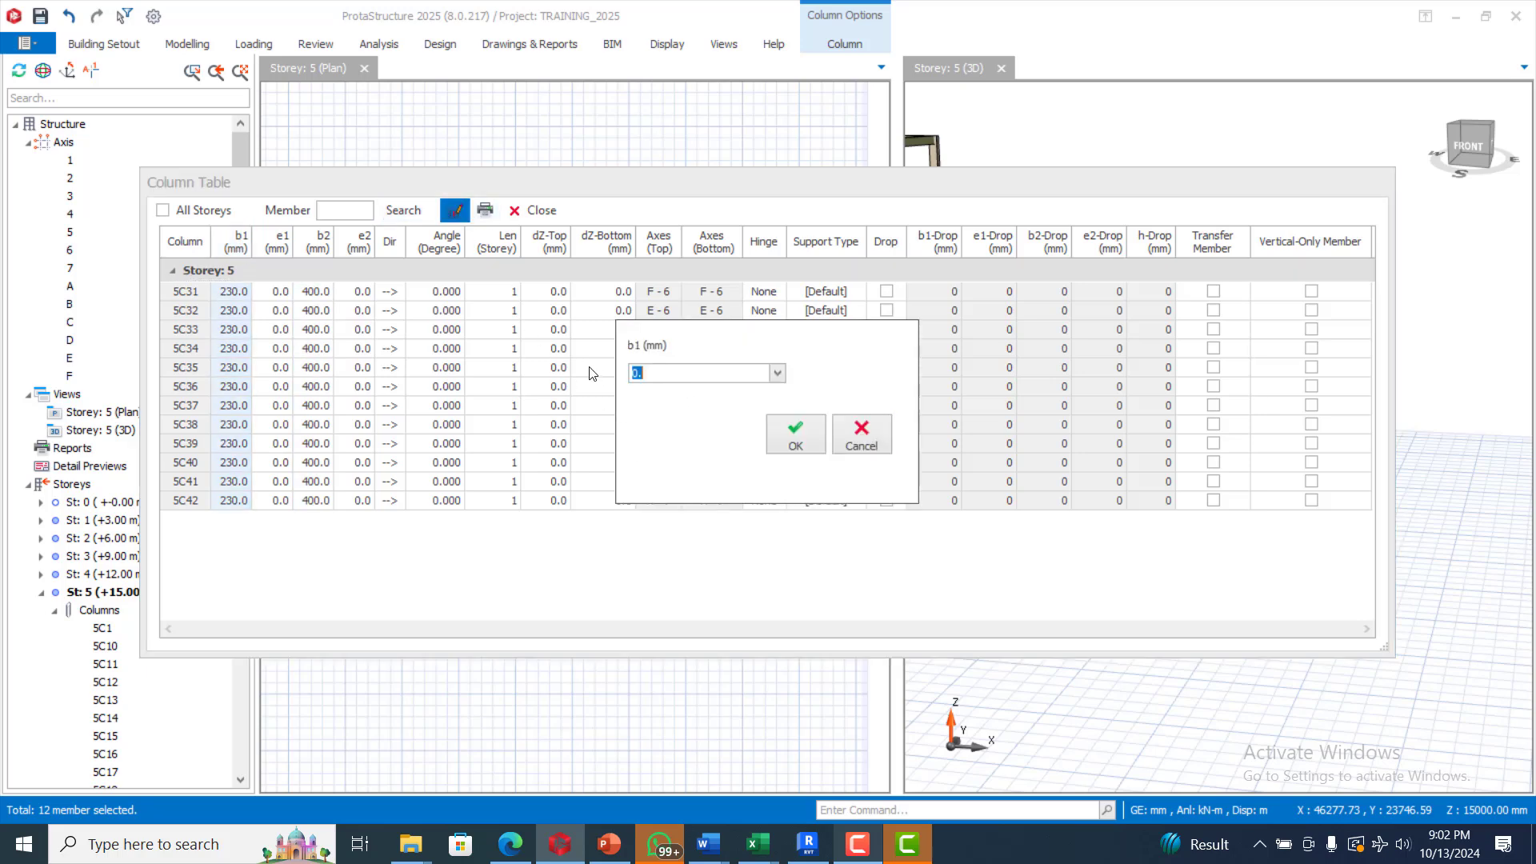
type("400")
left_click(806, 439)
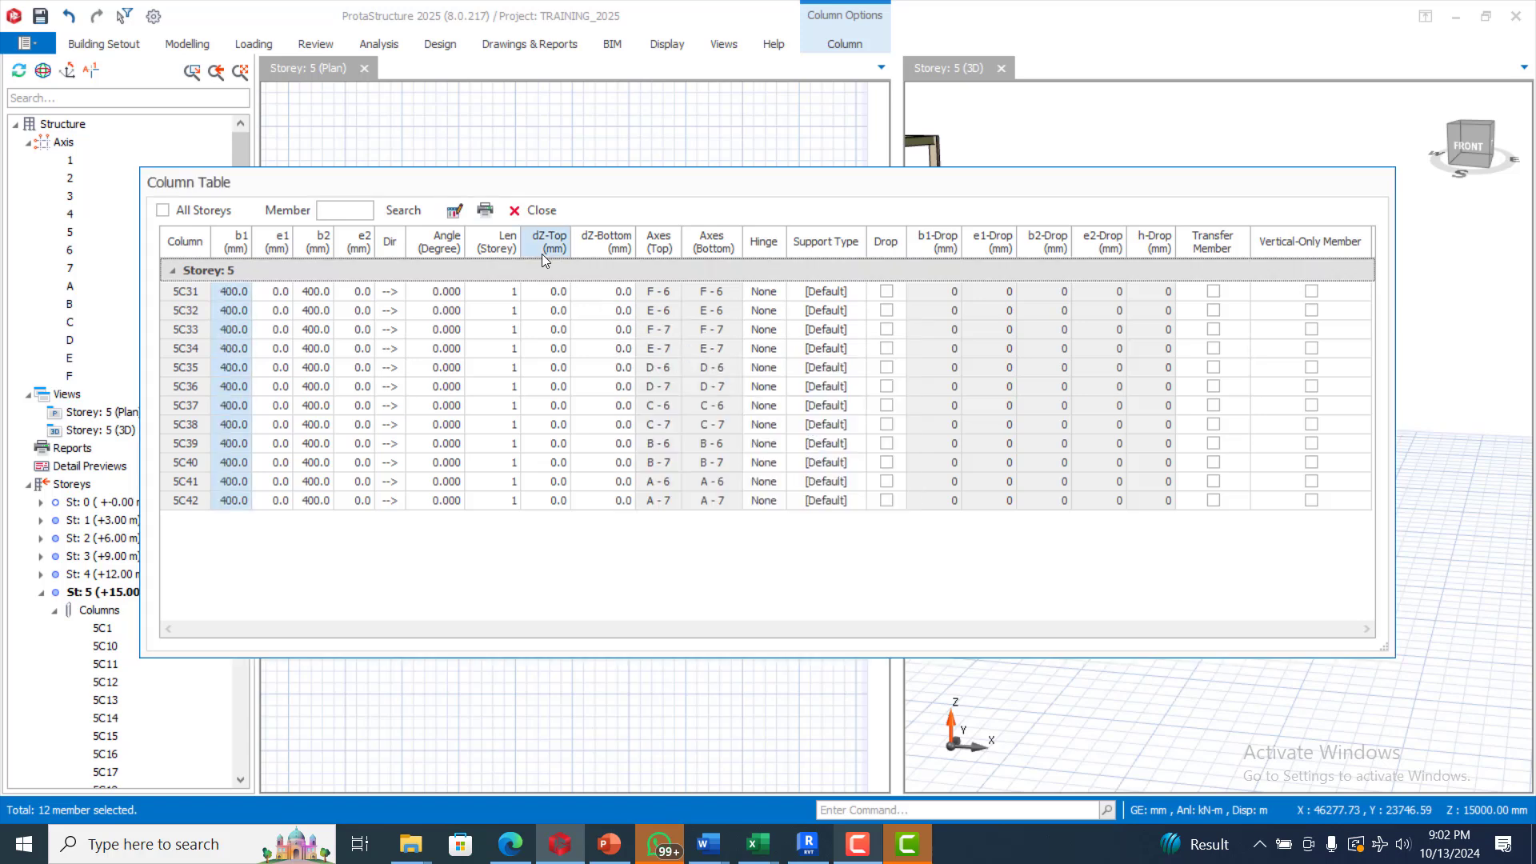
left_click(540, 210)
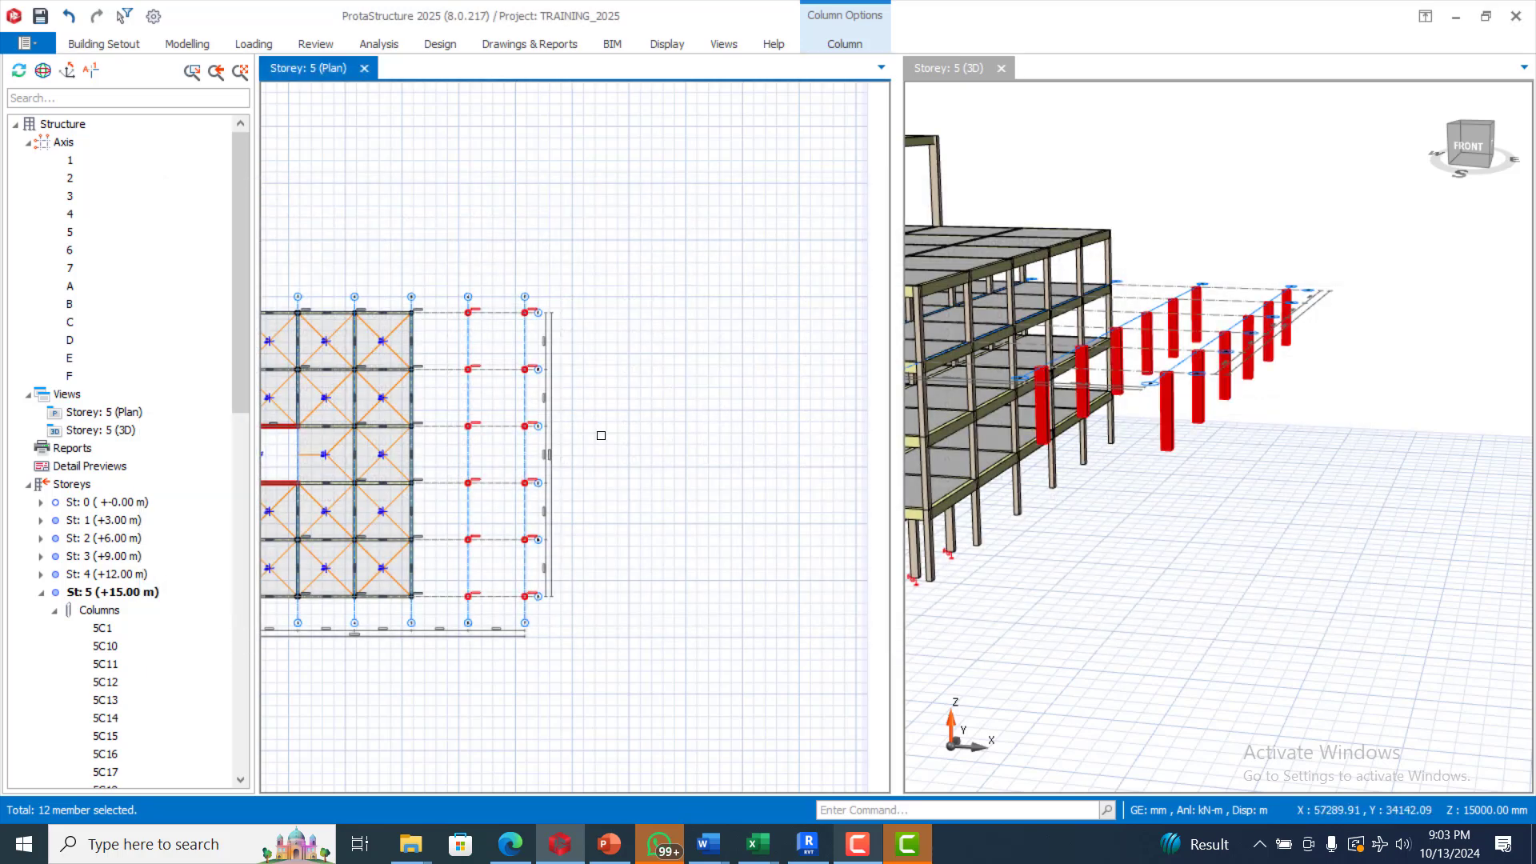
Step: Zoom the storey 5 plan to axes 5–7 and start the Normal beam tool
scroll(613, 380, "down", 1)
scroll(485, 416, "up", 3)
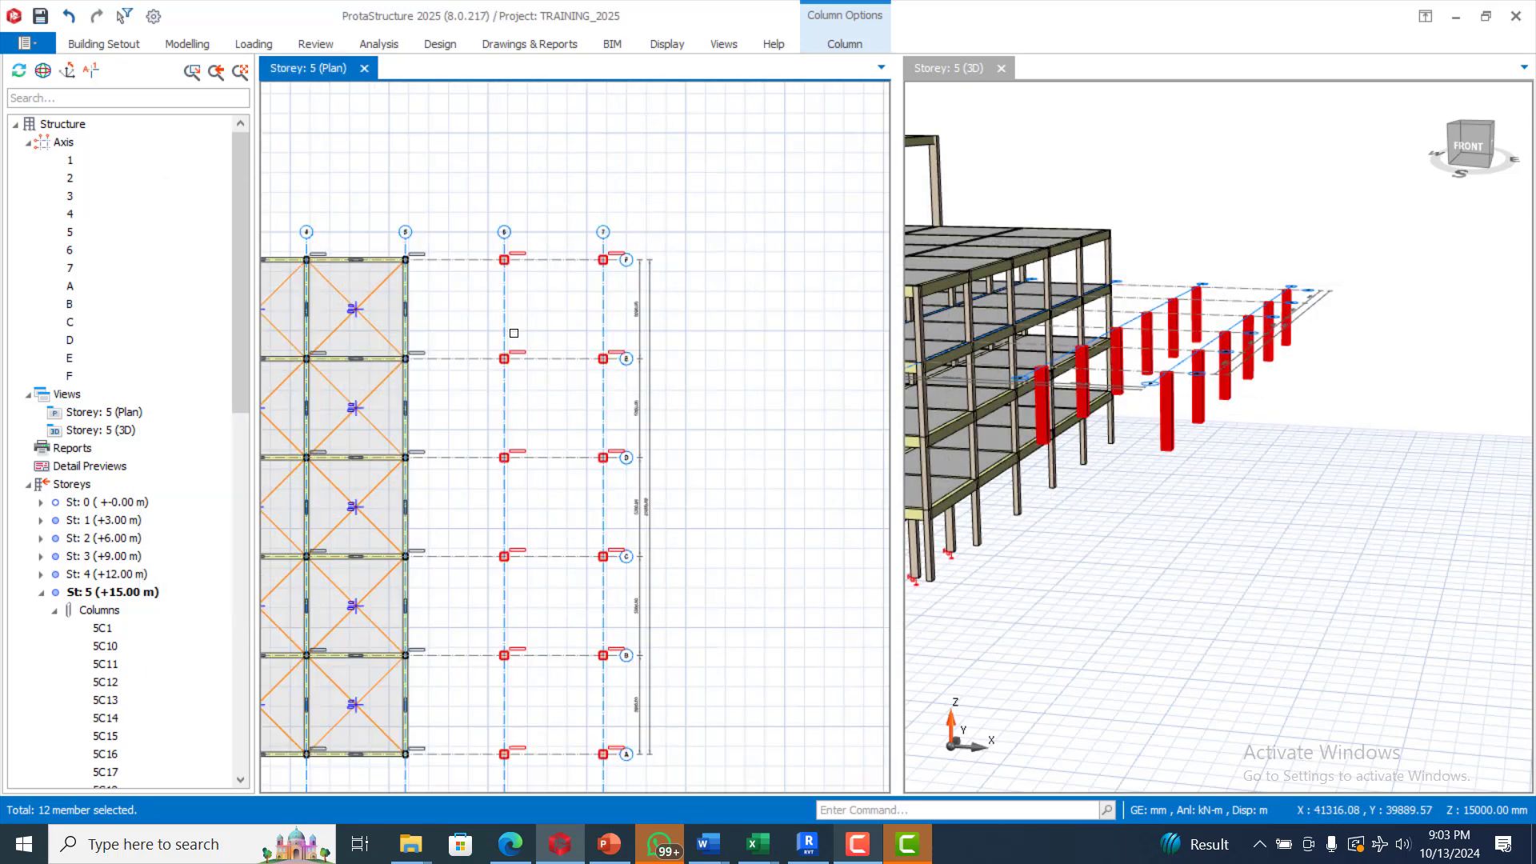
scroll(552, 275, "down", 1)
scroll(453, 293, "up", 2)
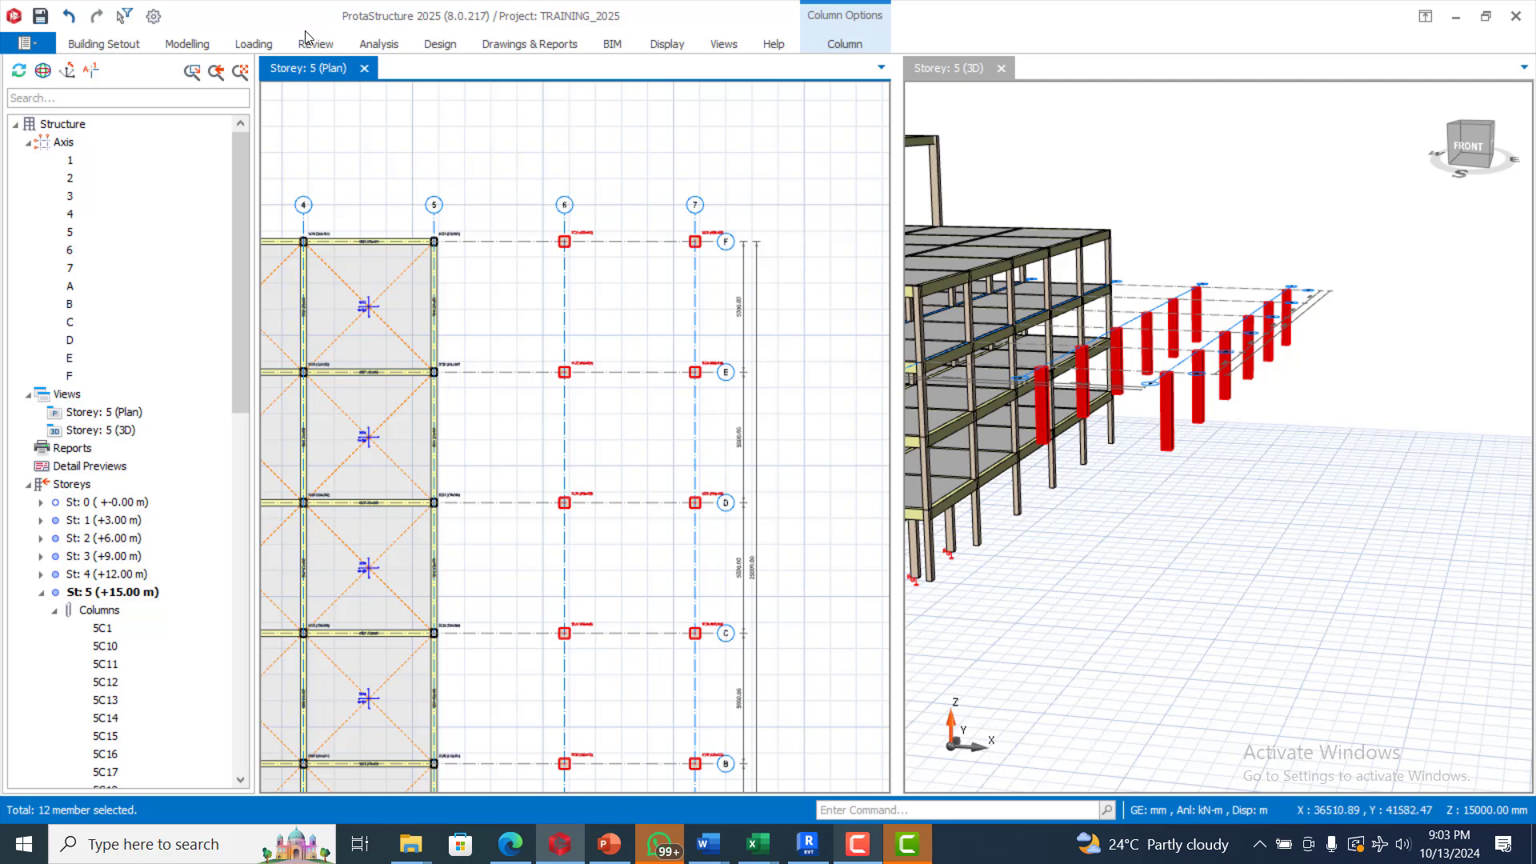
left_click(169, 50)
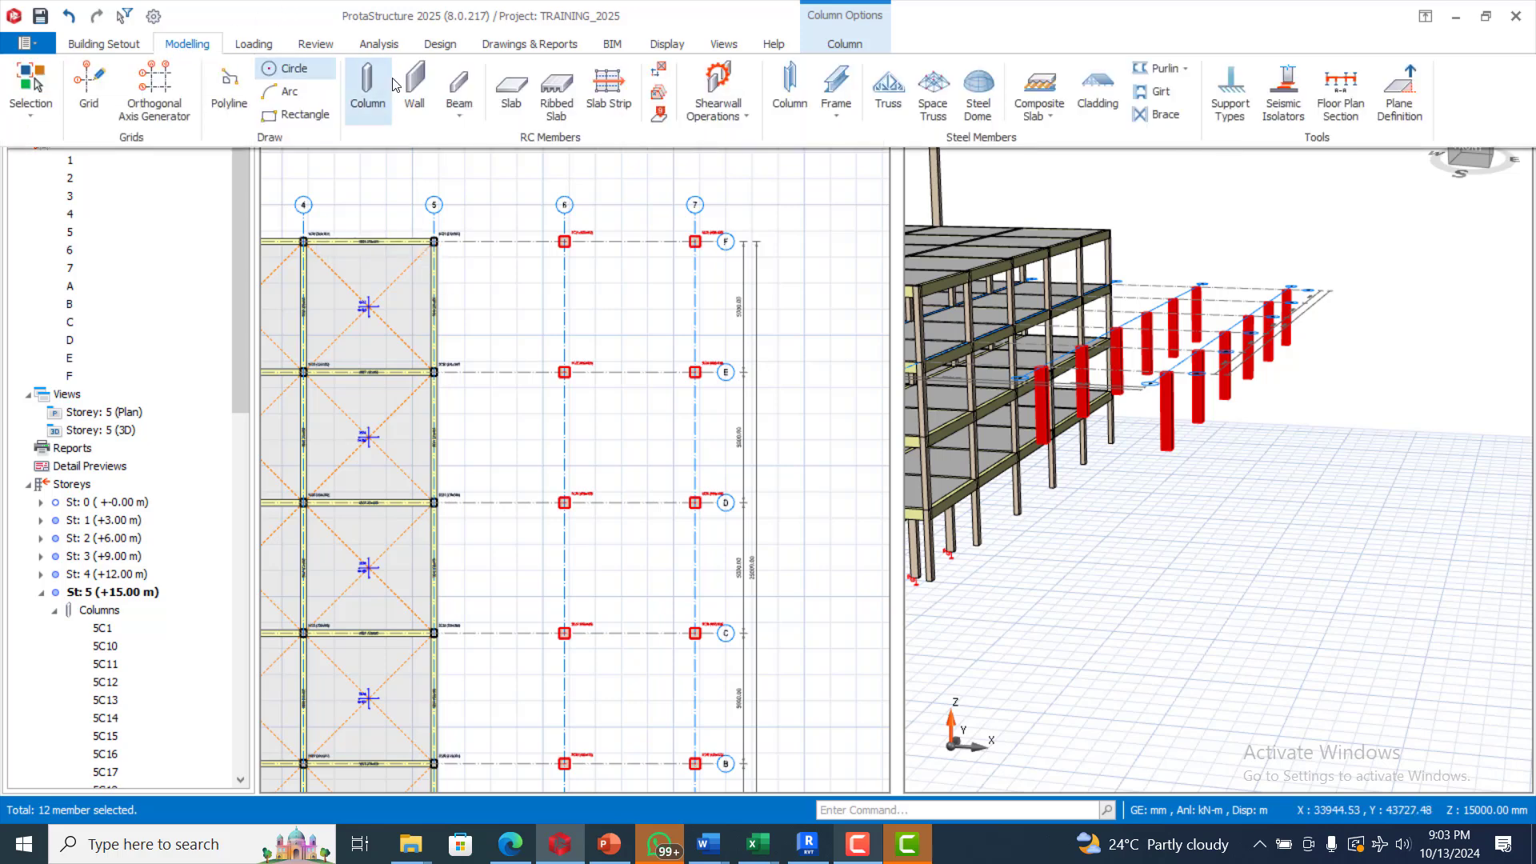
left_click(459, 83)
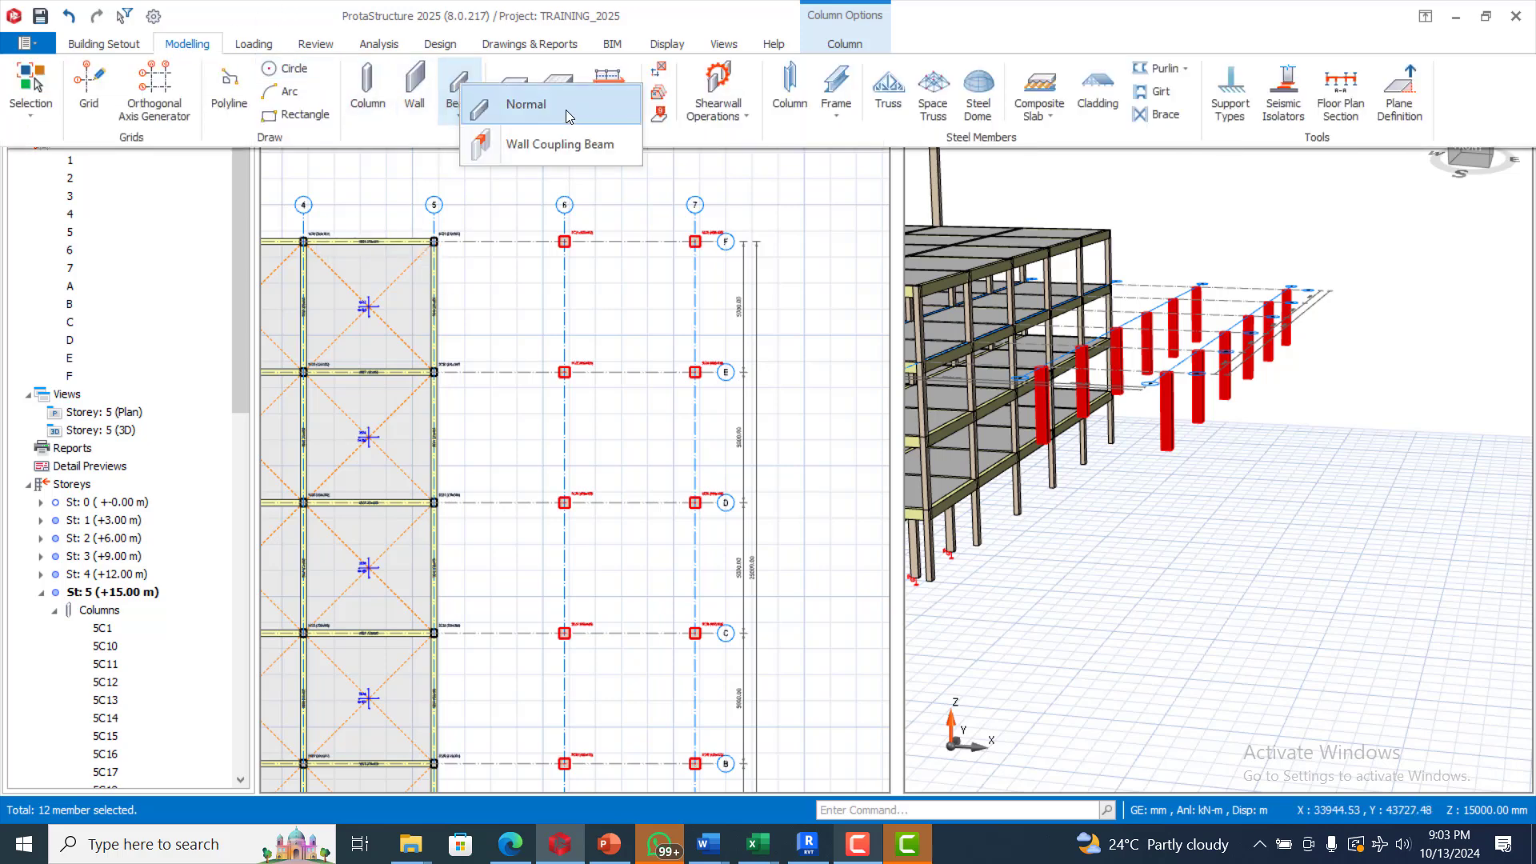
left_click(566, 116)
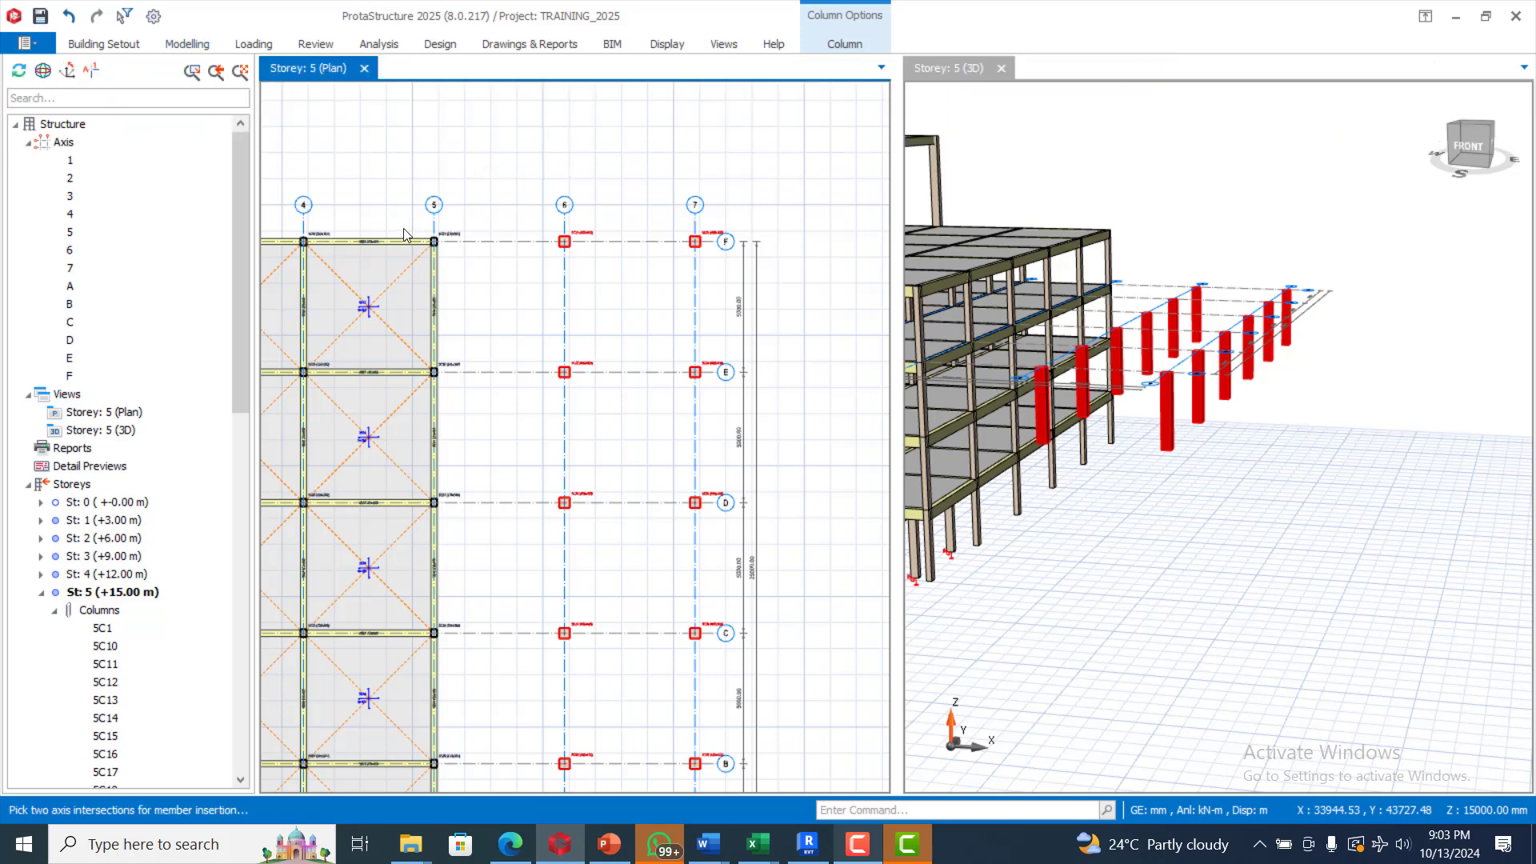
Step: Add 230 × 450 mm beams between axes 6 and 7 on axes F, E and D
left_click_drag(402, 223, 717, 275)
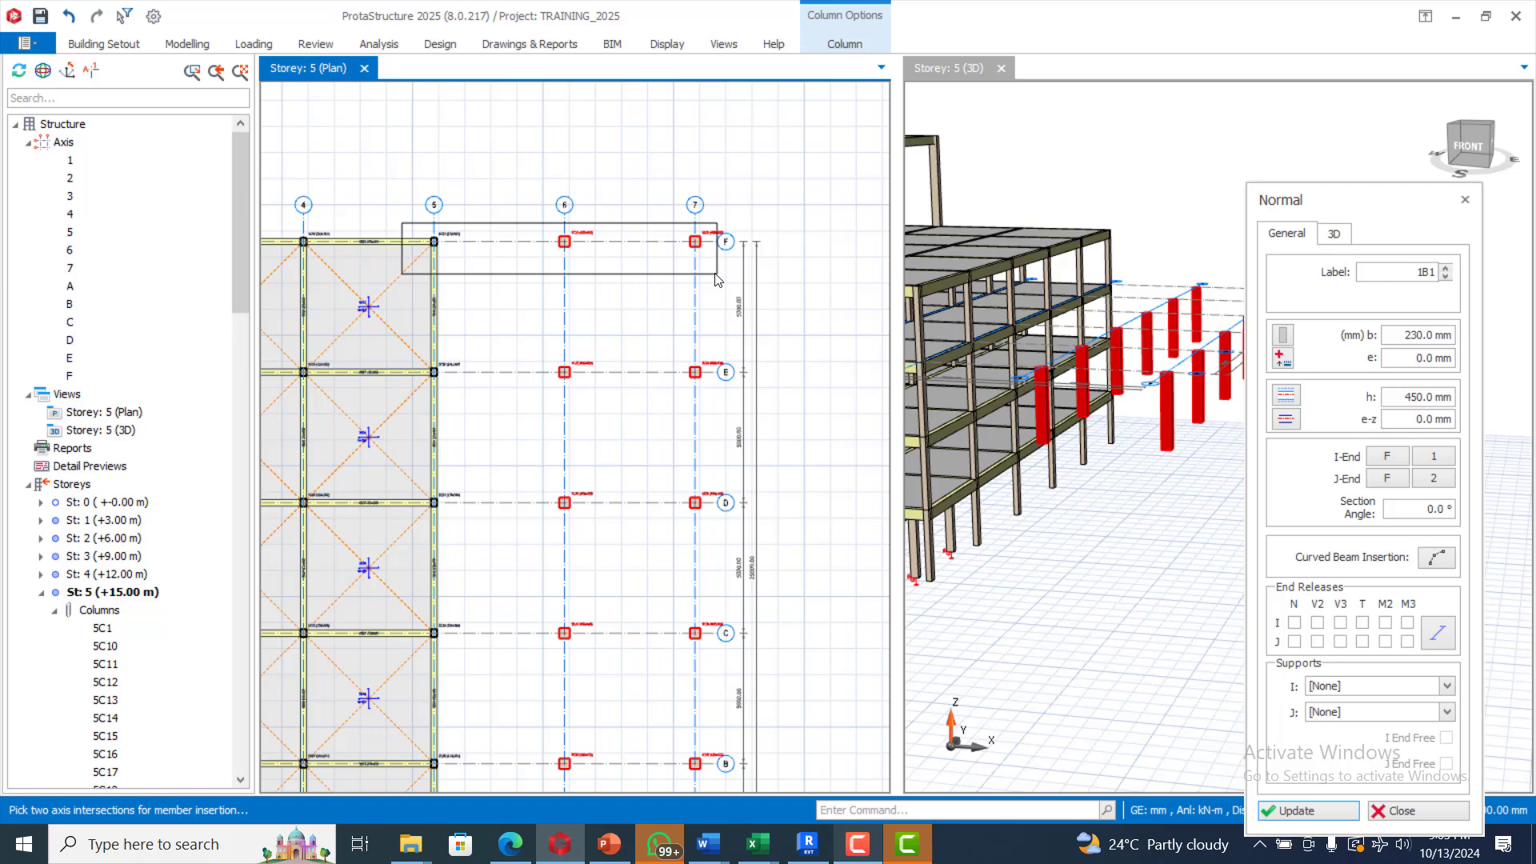
left_click_drag(716, 289, 720, 312)
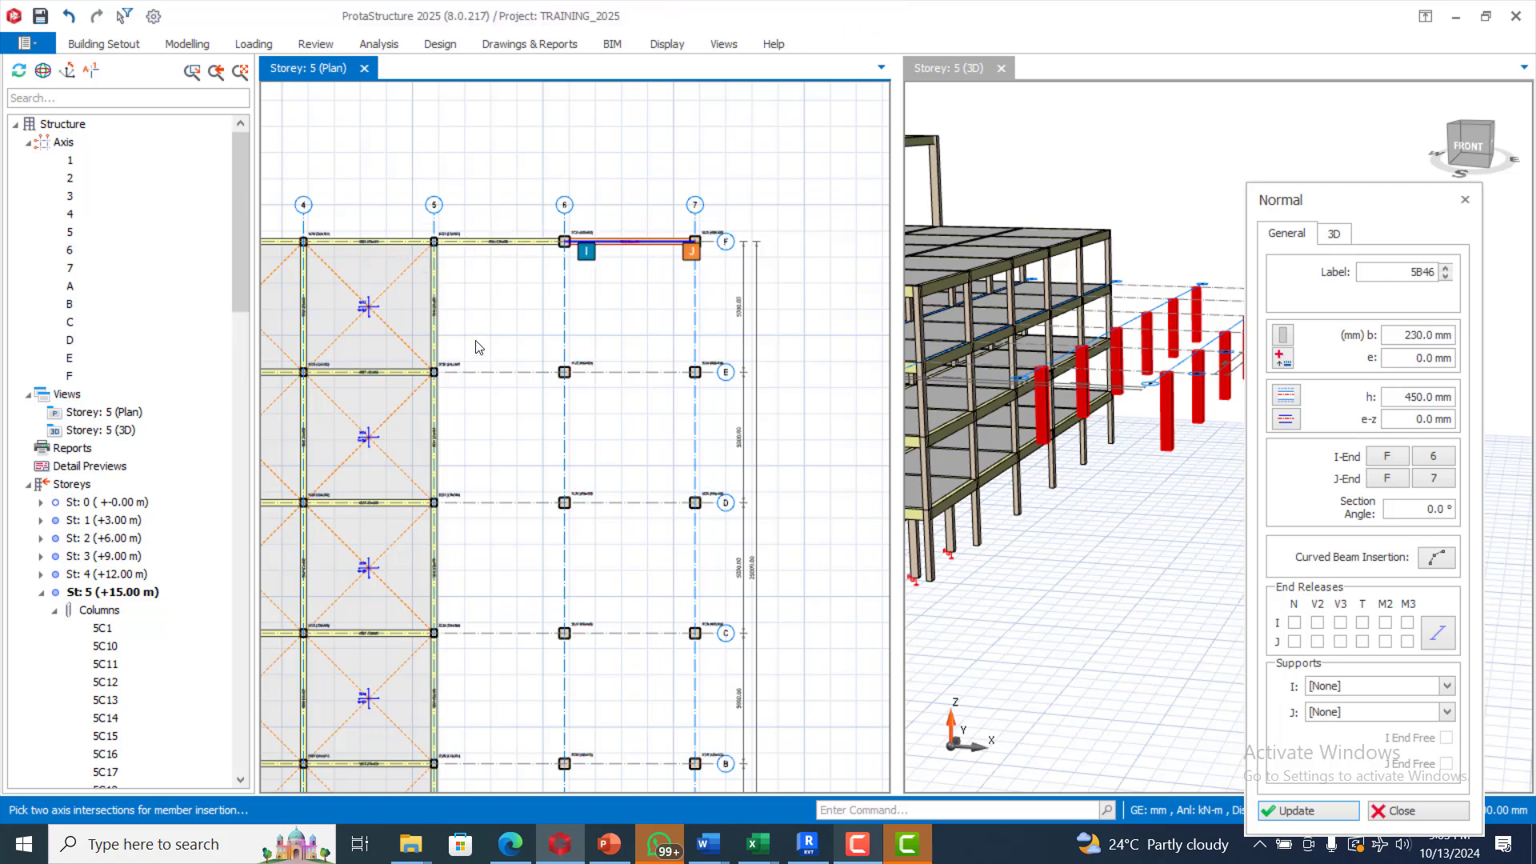
left_click_drag(392, 352, 716, 399)
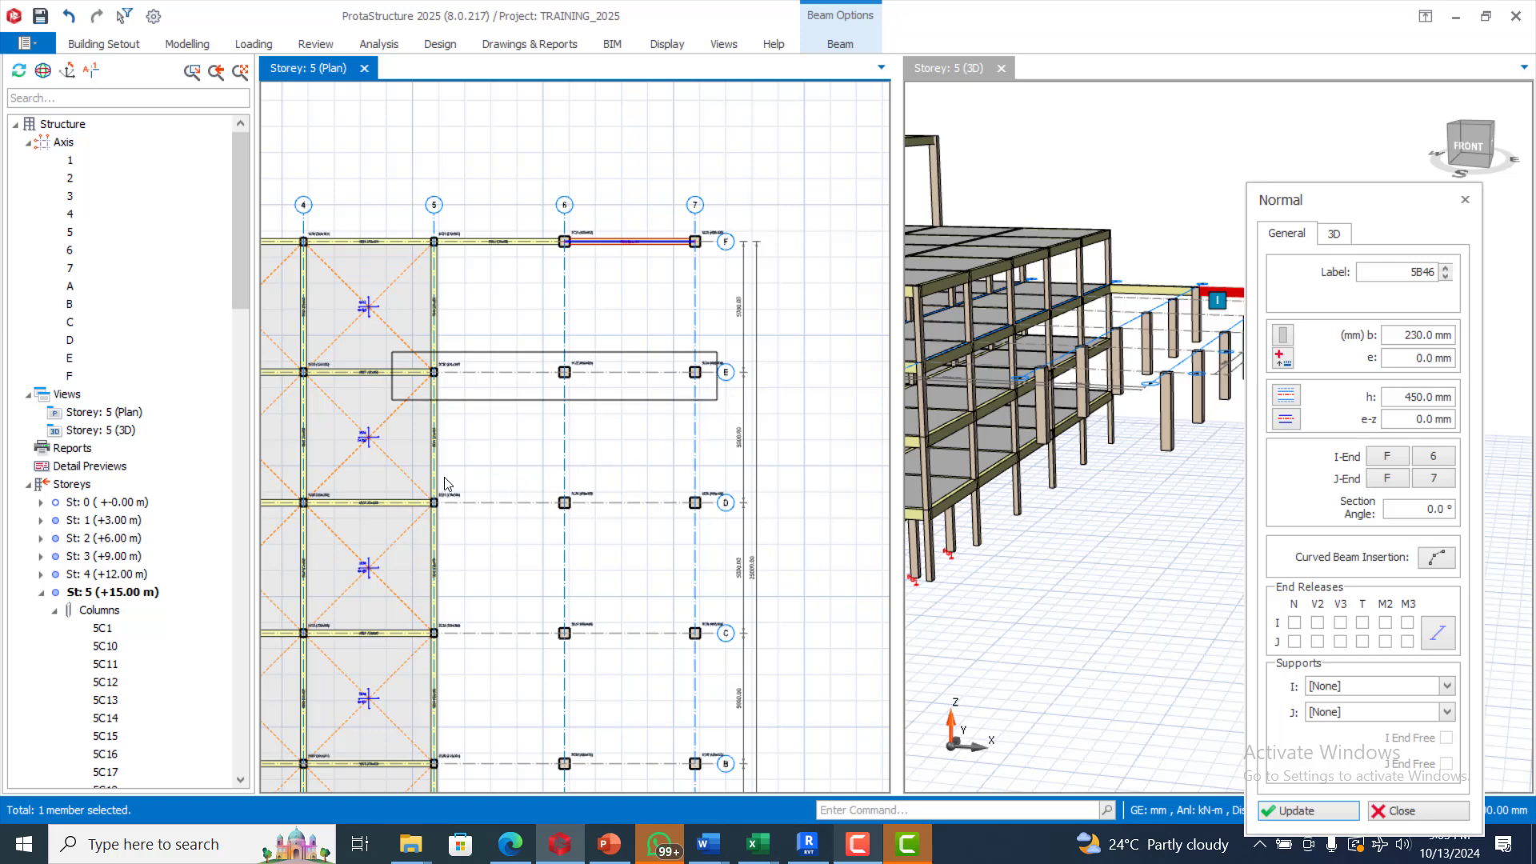
left_click_drag(381, 480, 716, 524)
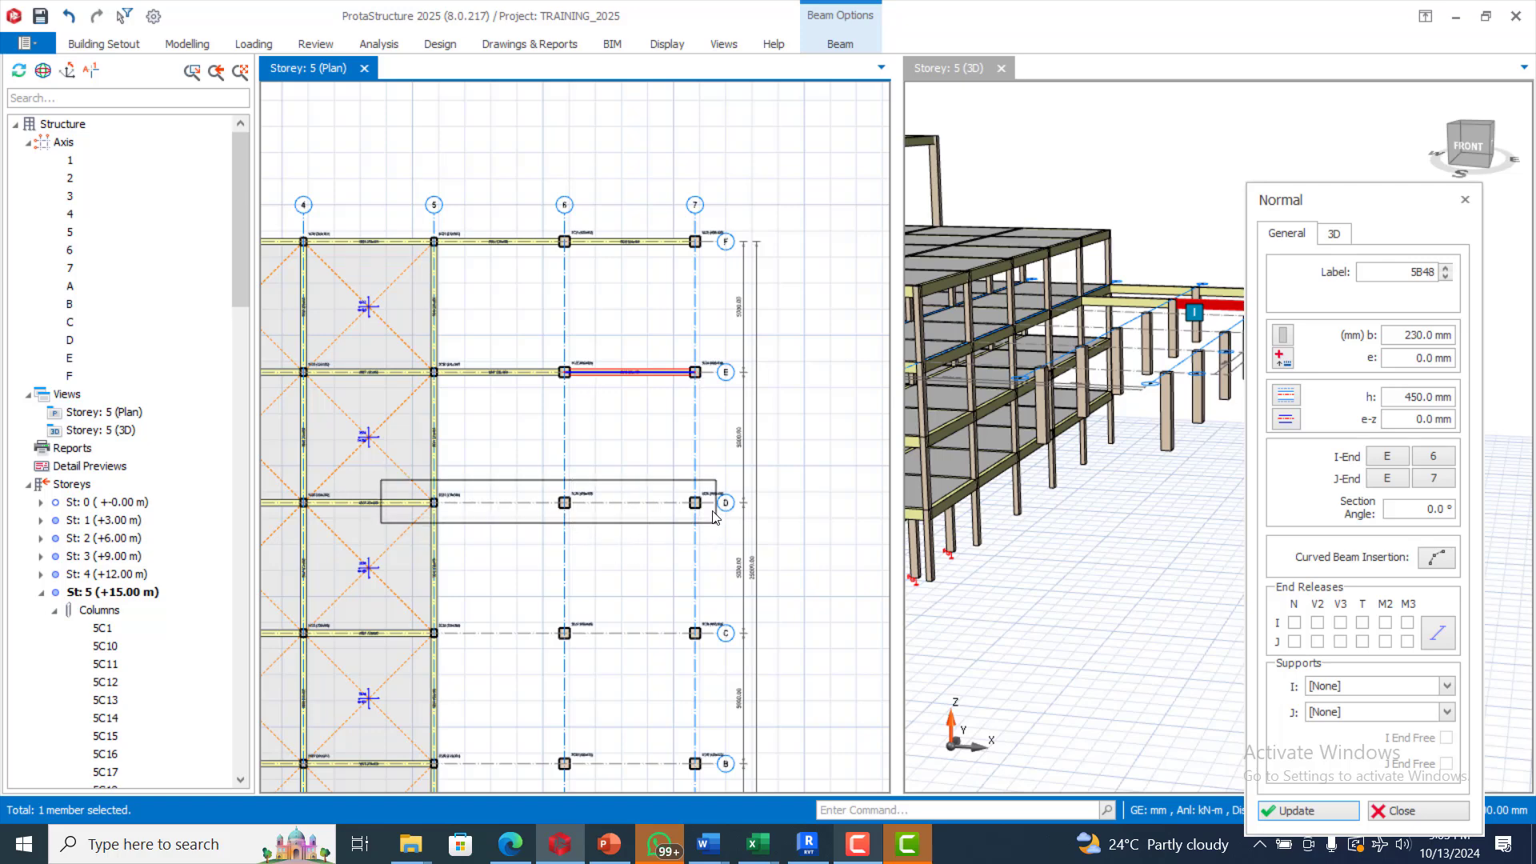
left_click_drag(714, 516, 715, 521)
scroll(697, 420, "down", 3)
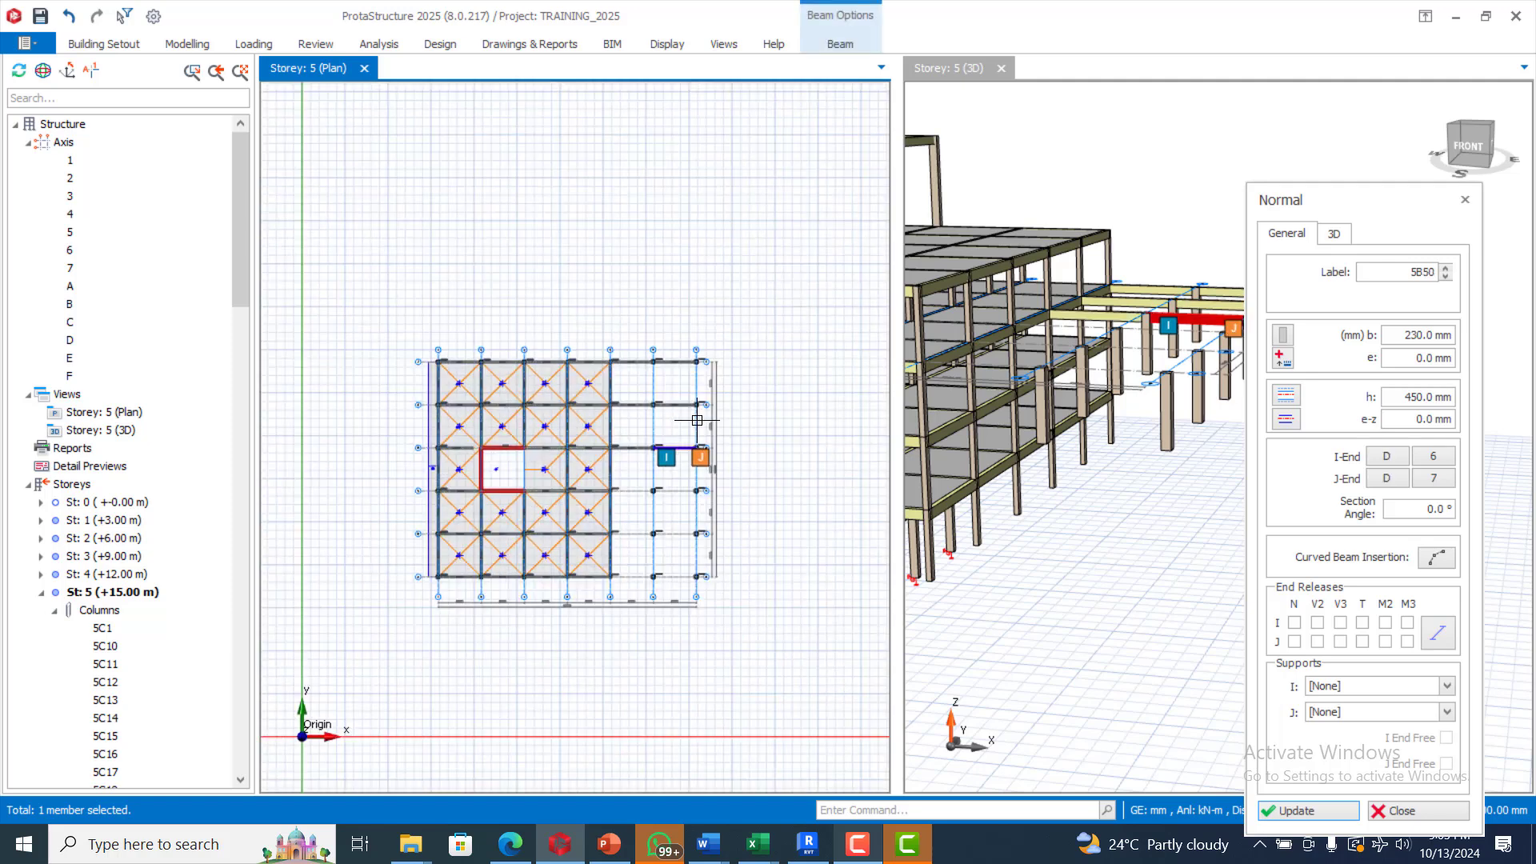
scroll(724, 521, "up", 3)
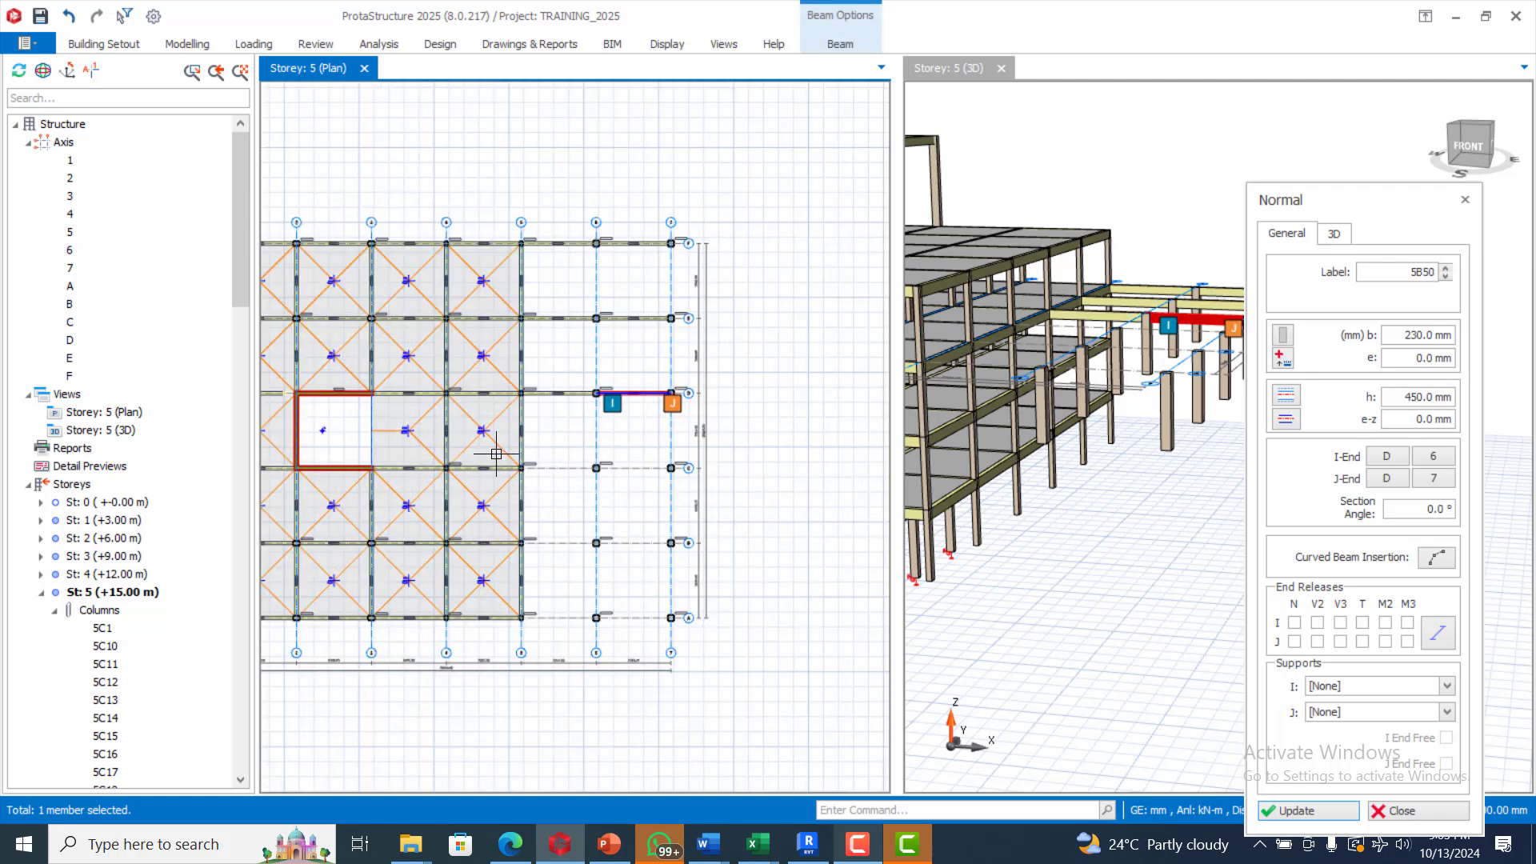
Step: Add matching beams between axes 6 and 7 on axes C, B and A
left_click_drag(497, 458, 686, 503)
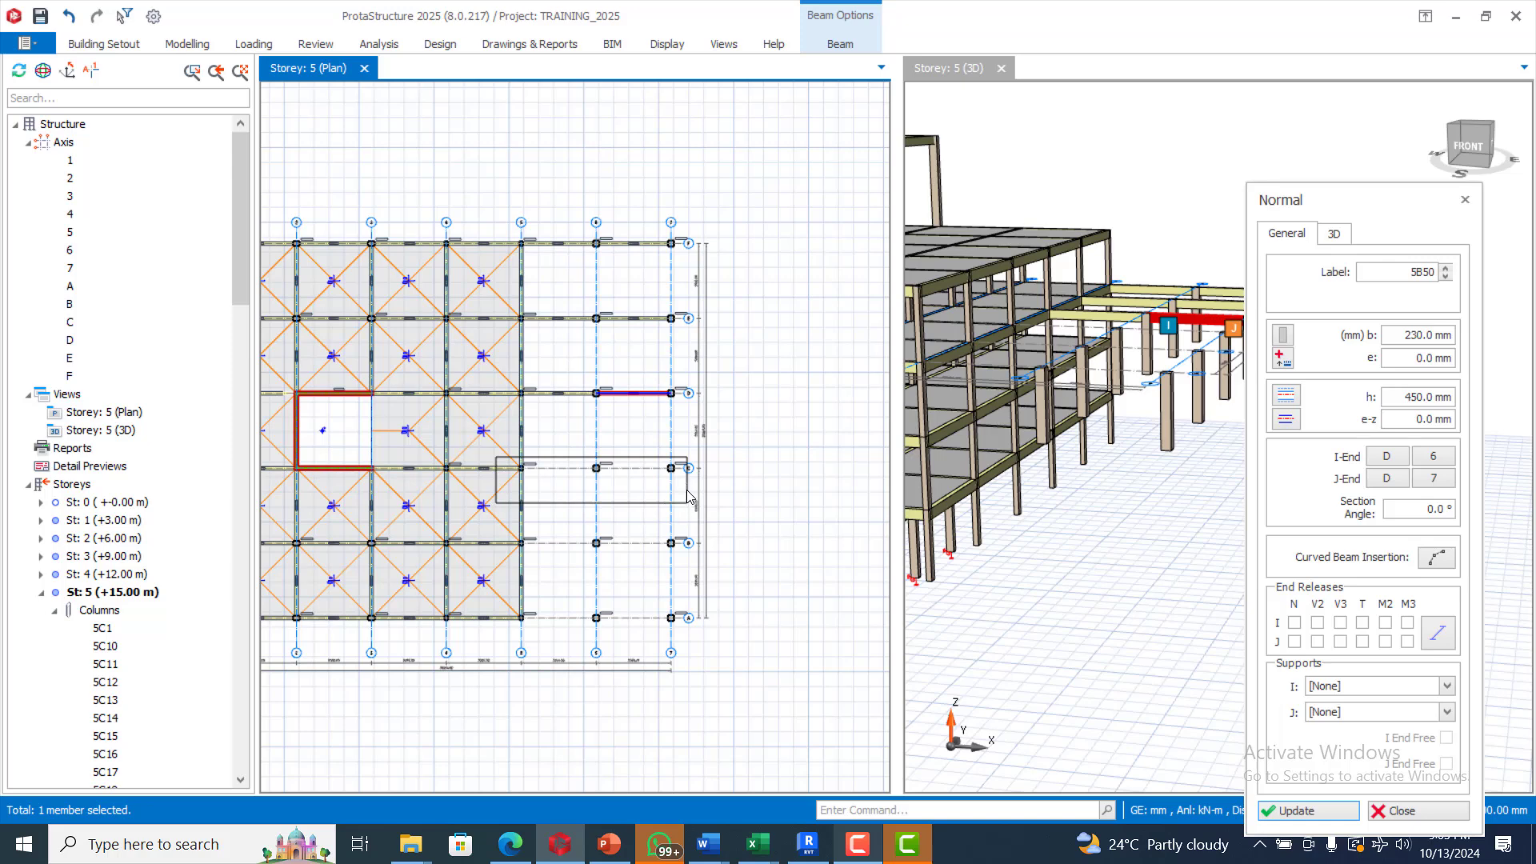
left_click_drag(687, 503, 672, 519)
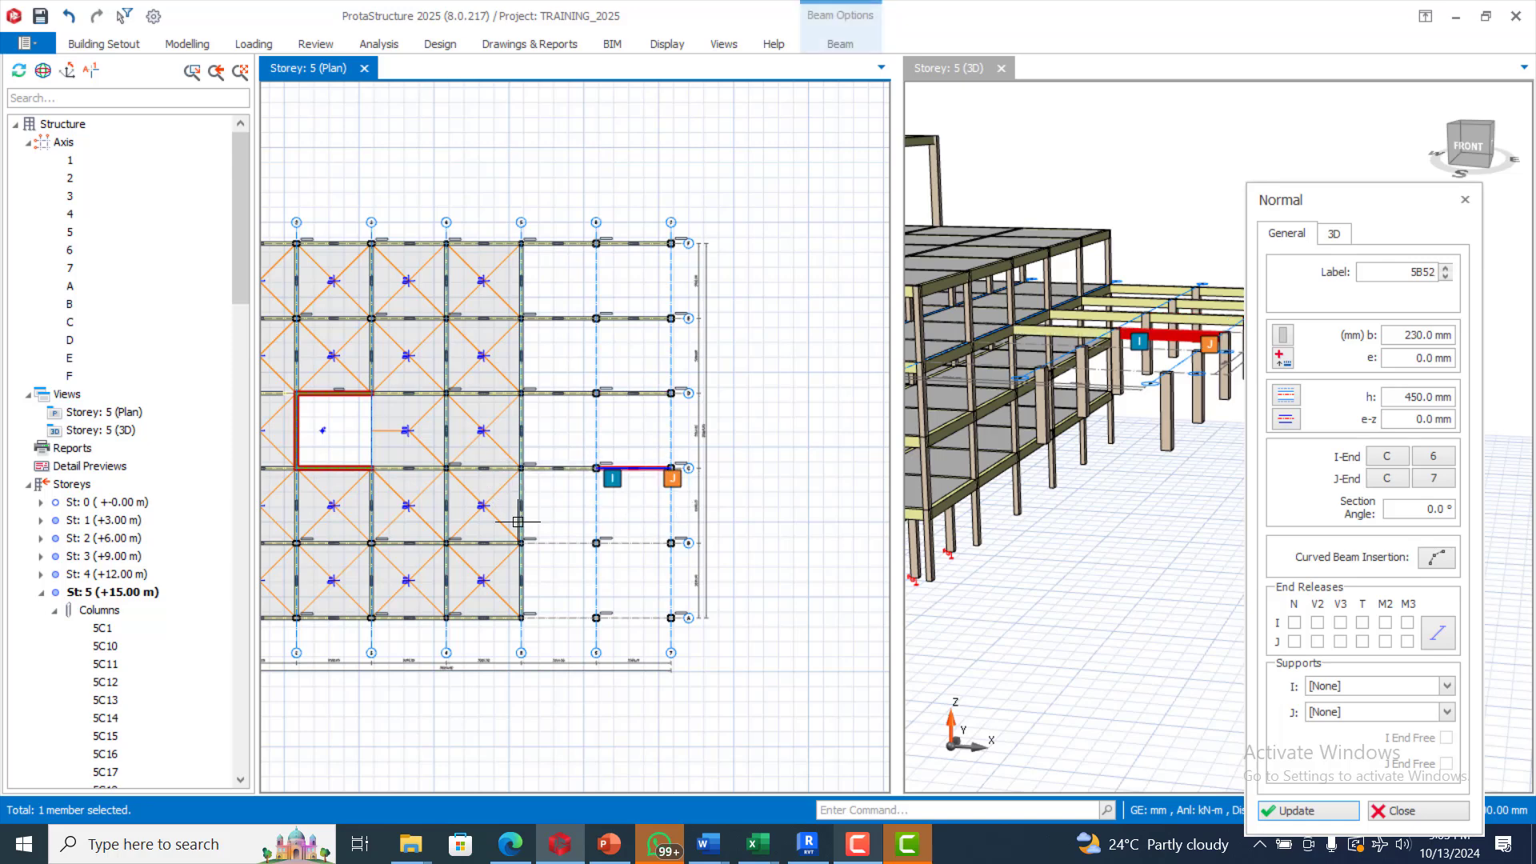
left_click_drag(493, 525, 692, 564)
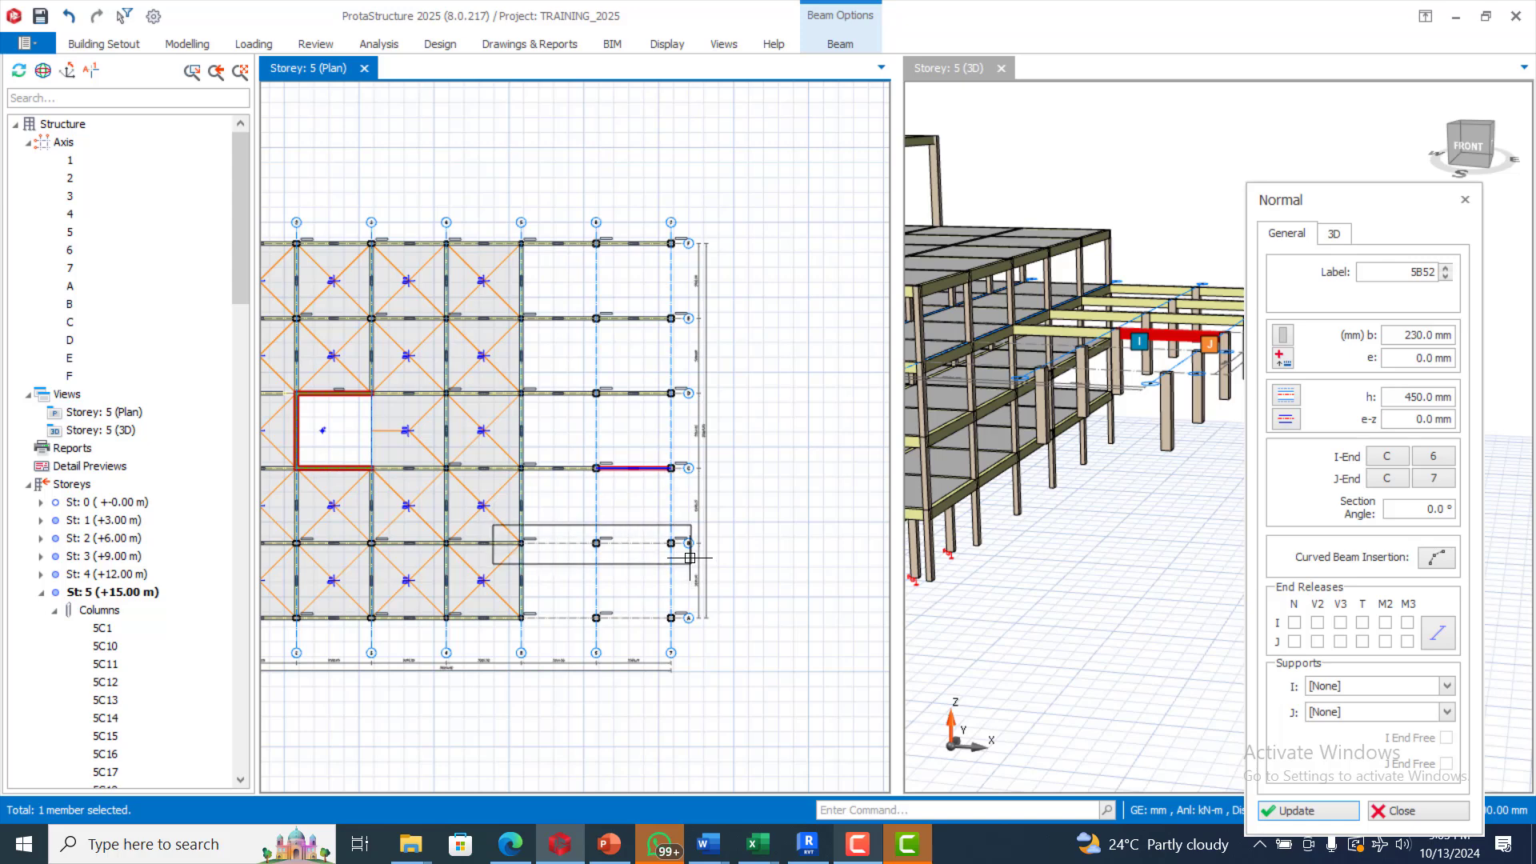
left_click_drag(690, 558, 690, 562)
left_click_drag(489, 600, 687, 637)
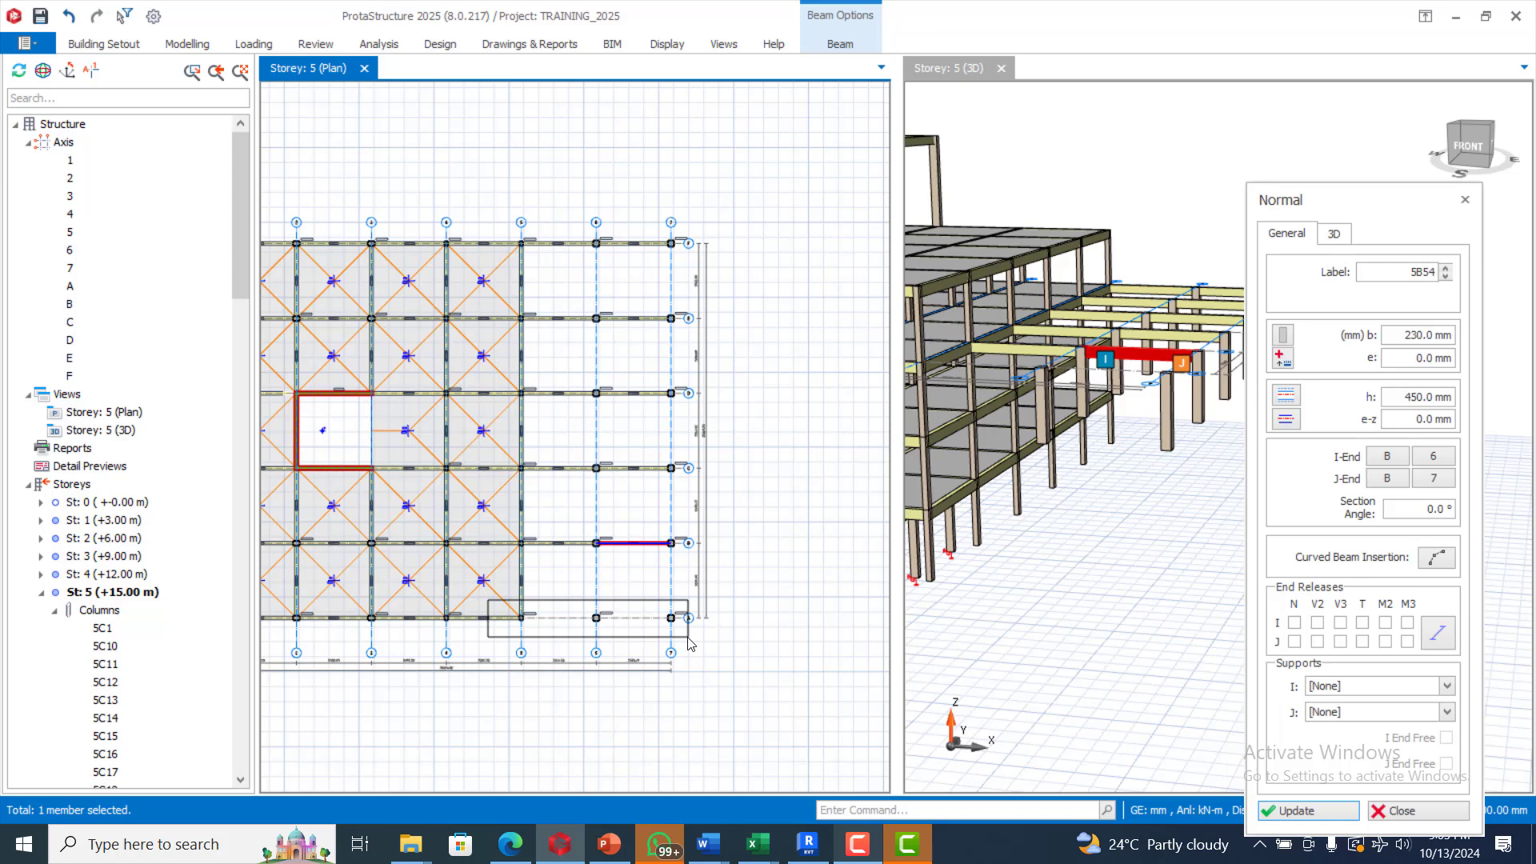
left_click_drag(688, 638, 690, 640)
scroll(620, 526, "down", 1)
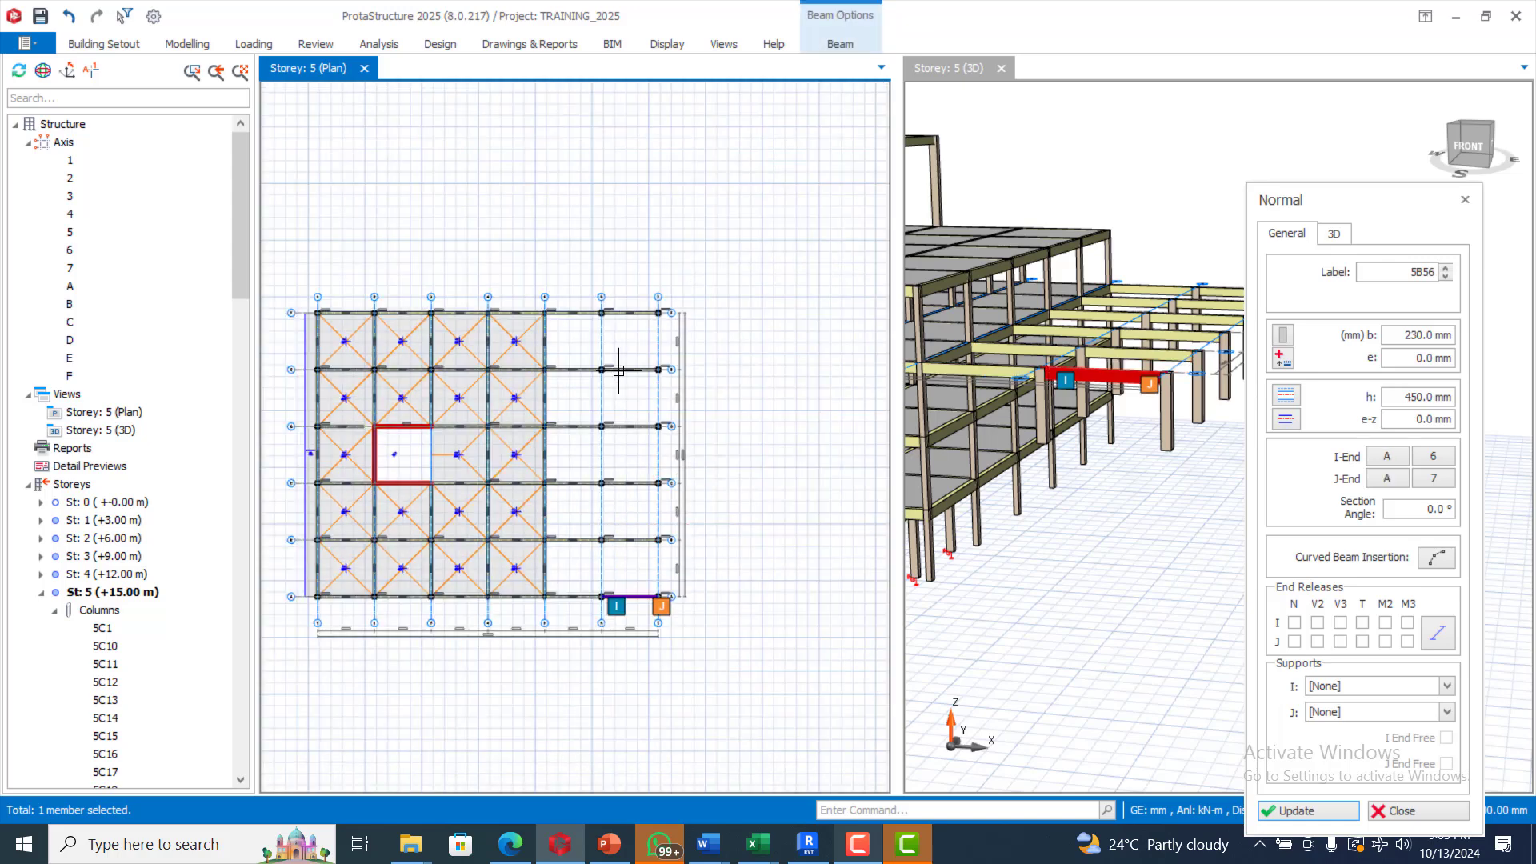
scroll(600, 322, "up", 3)
Step: Insert beams along axis 6 and axis 7 from F to A on storey 5
scroll(592, 286, "down", 3)
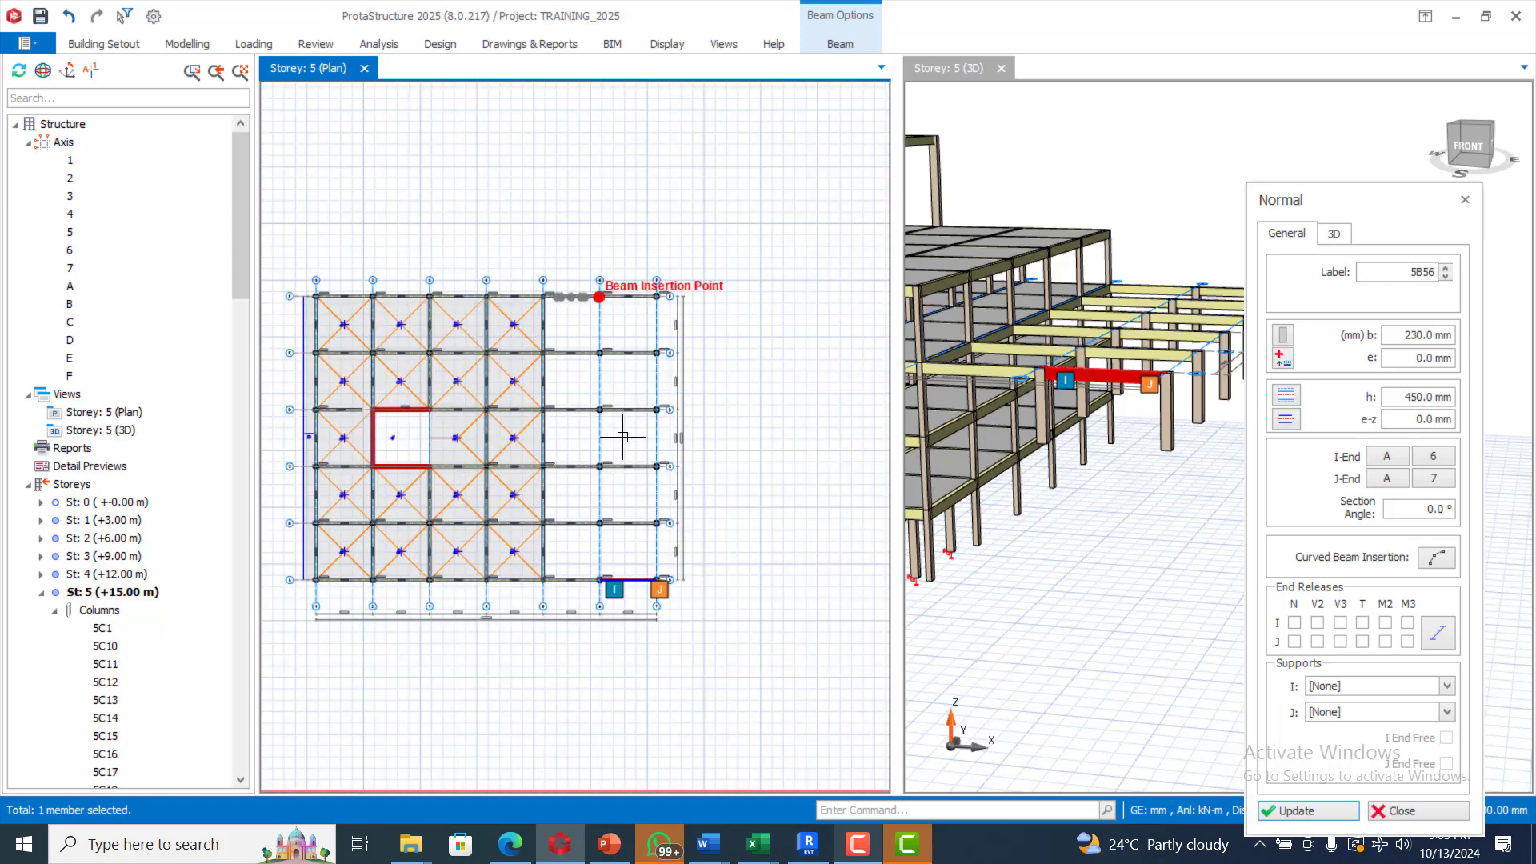
scroll(622, 437, "up", 2)
left_click_drag(567, 178, 616, 688)
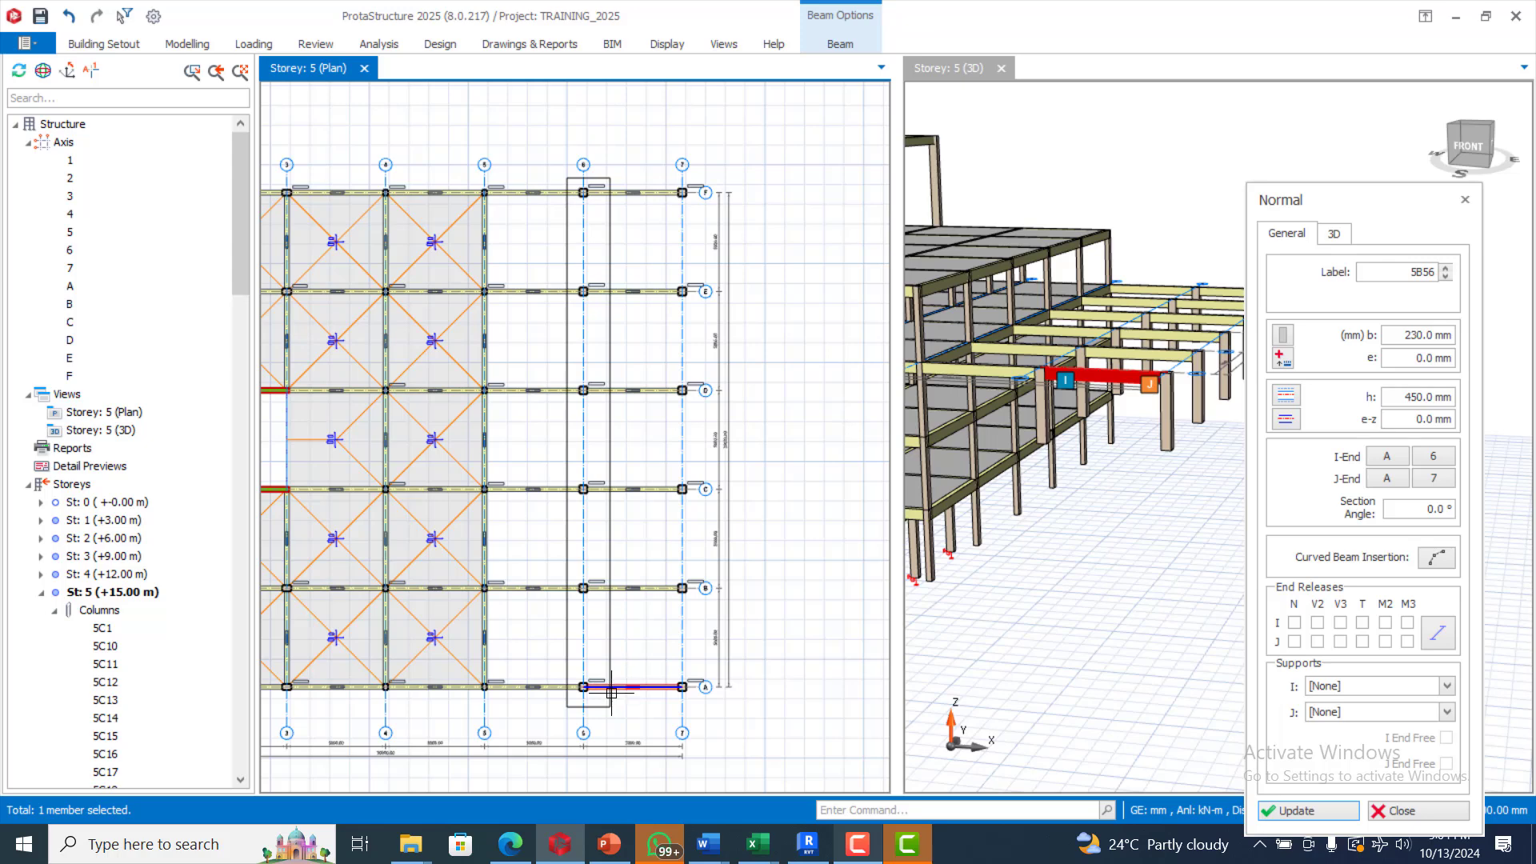
left_click_drag(611, 695, 612, 693)
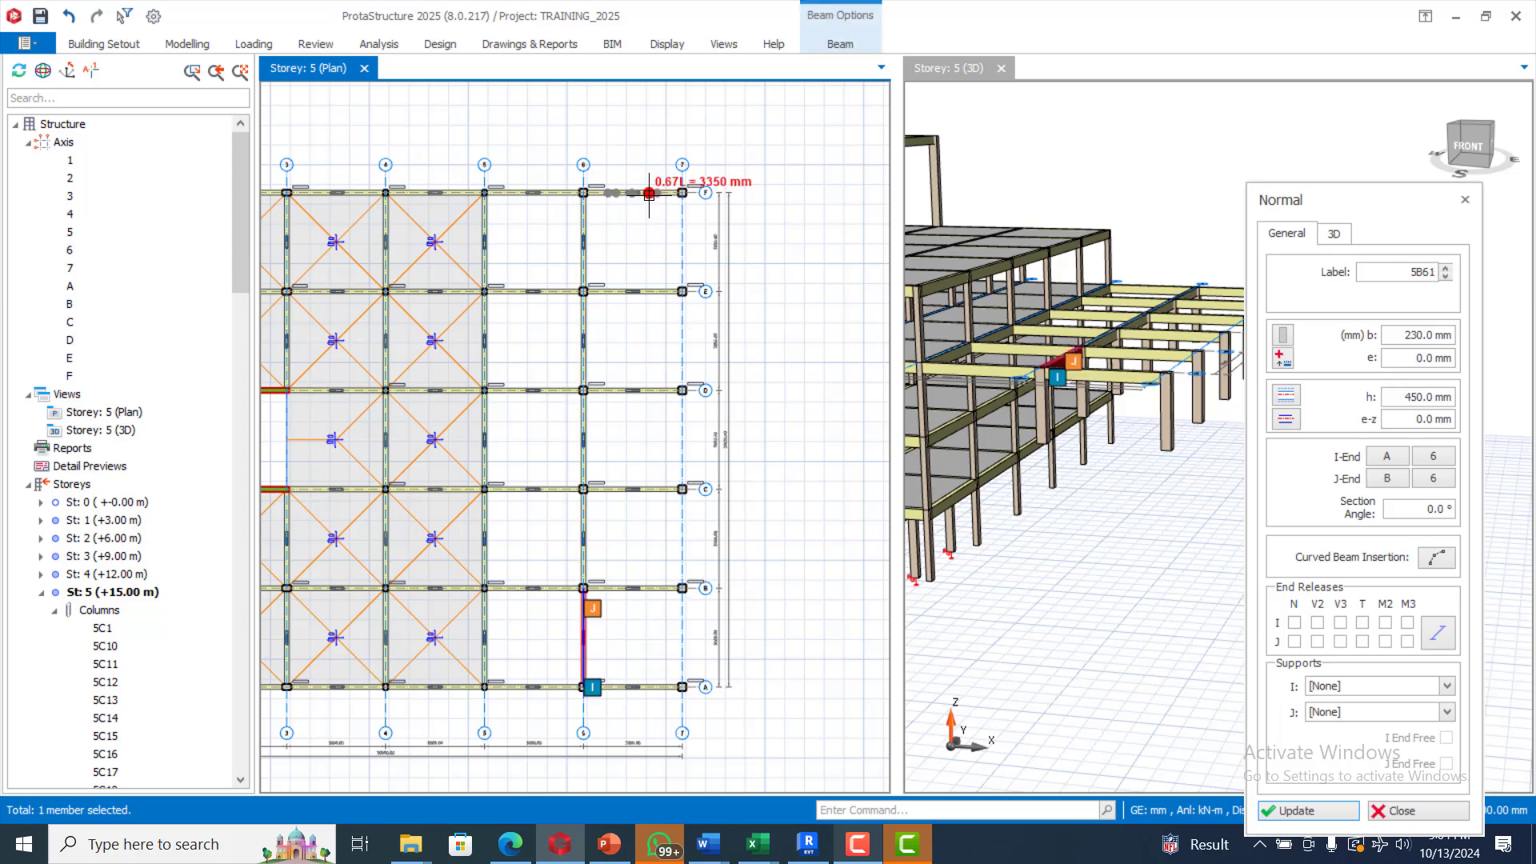
left_click_drag(654, 172, 697, 708)
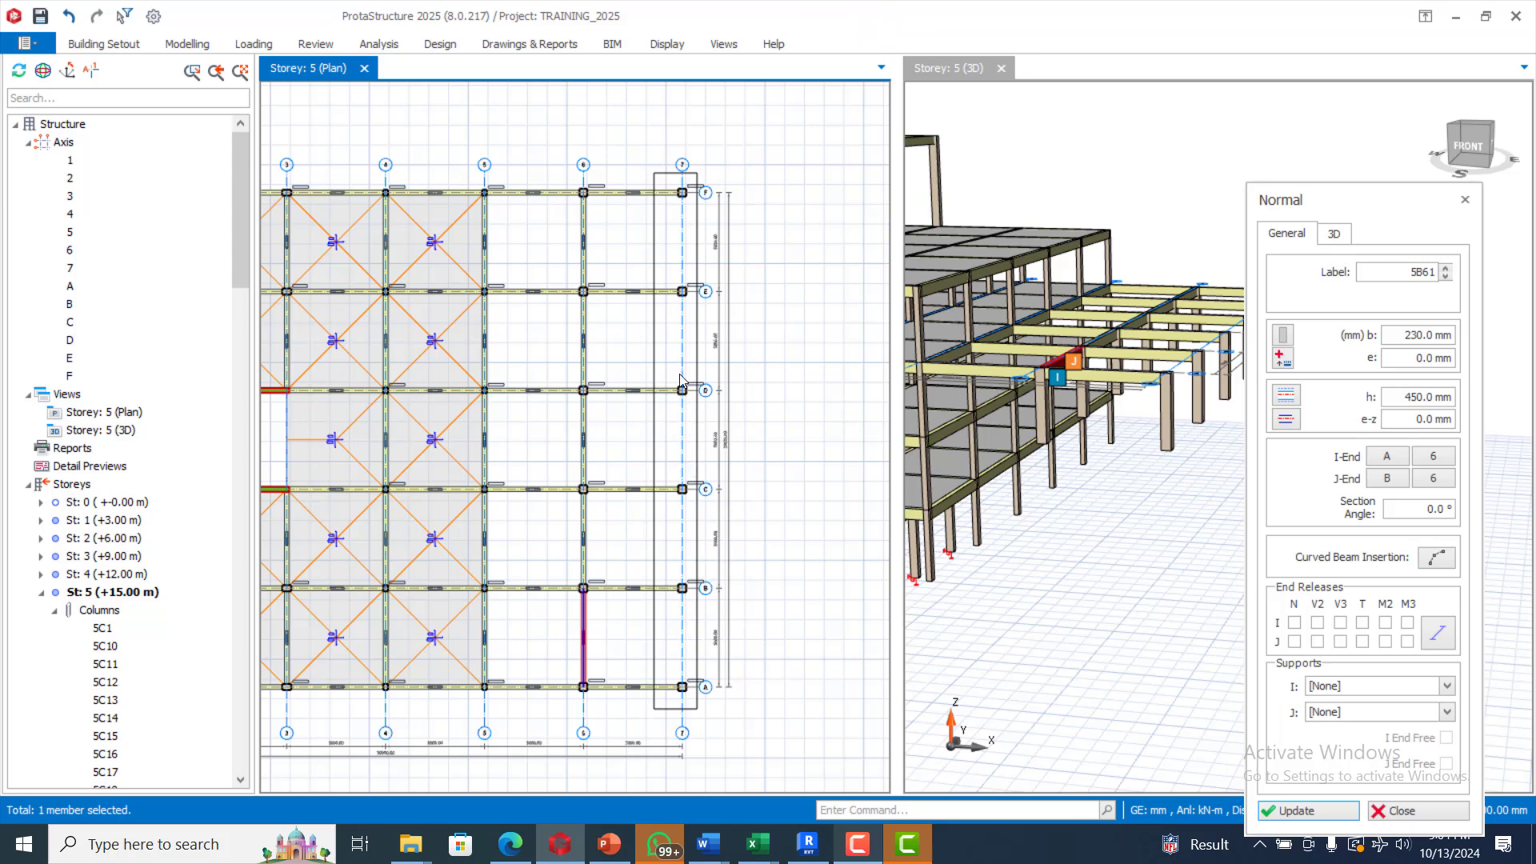
Step: End beam insertion and zoom the 3D view to review the new axis 6–7 framing
scroll(541, 351, "down", 2)
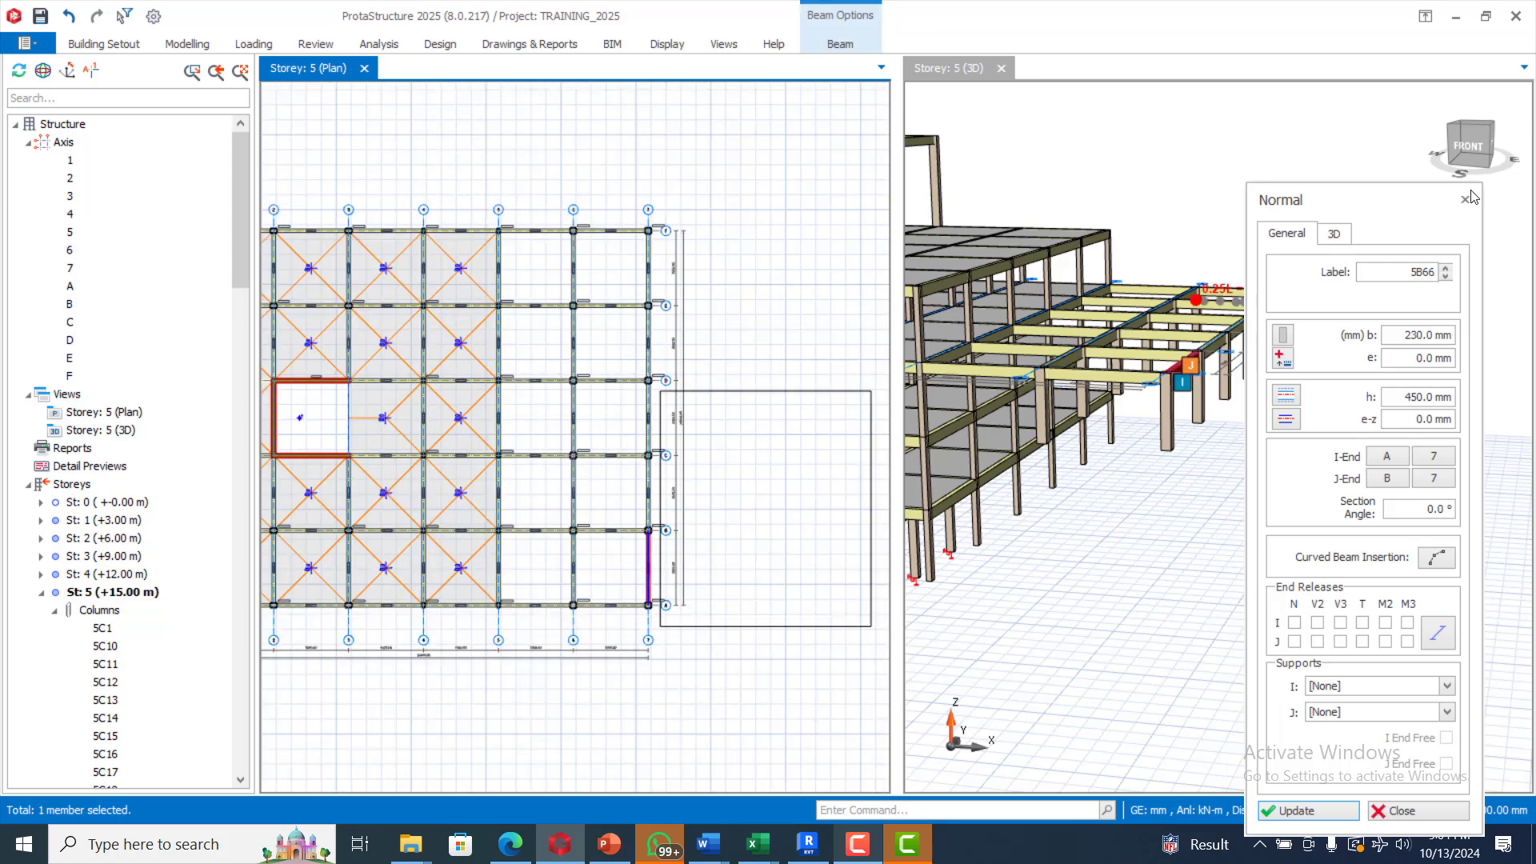
scroll(1112, 362, "down", 3)
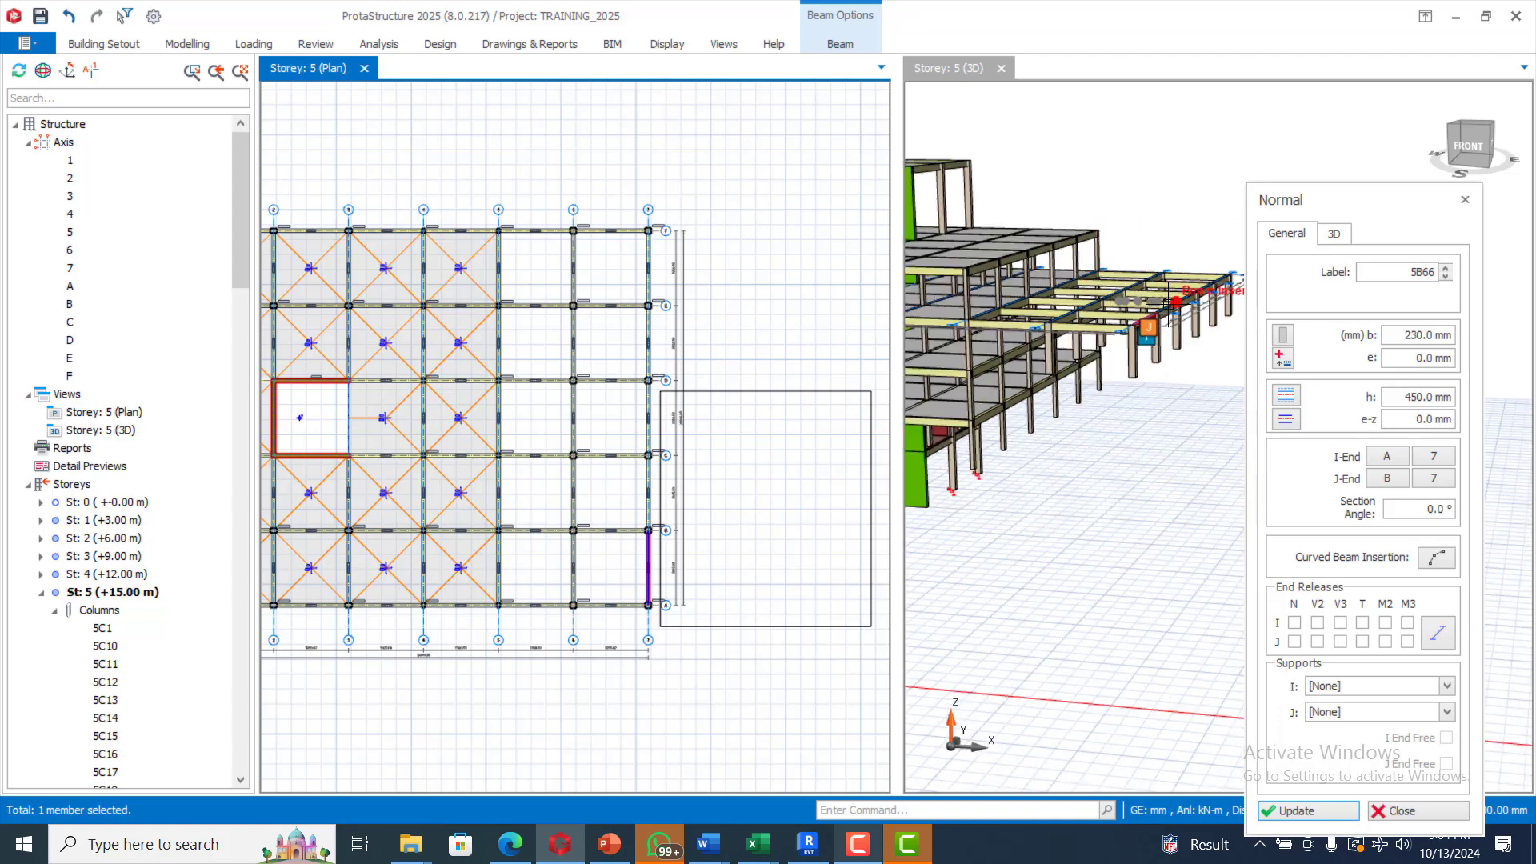
scroll(1199, 282, "down", 3)
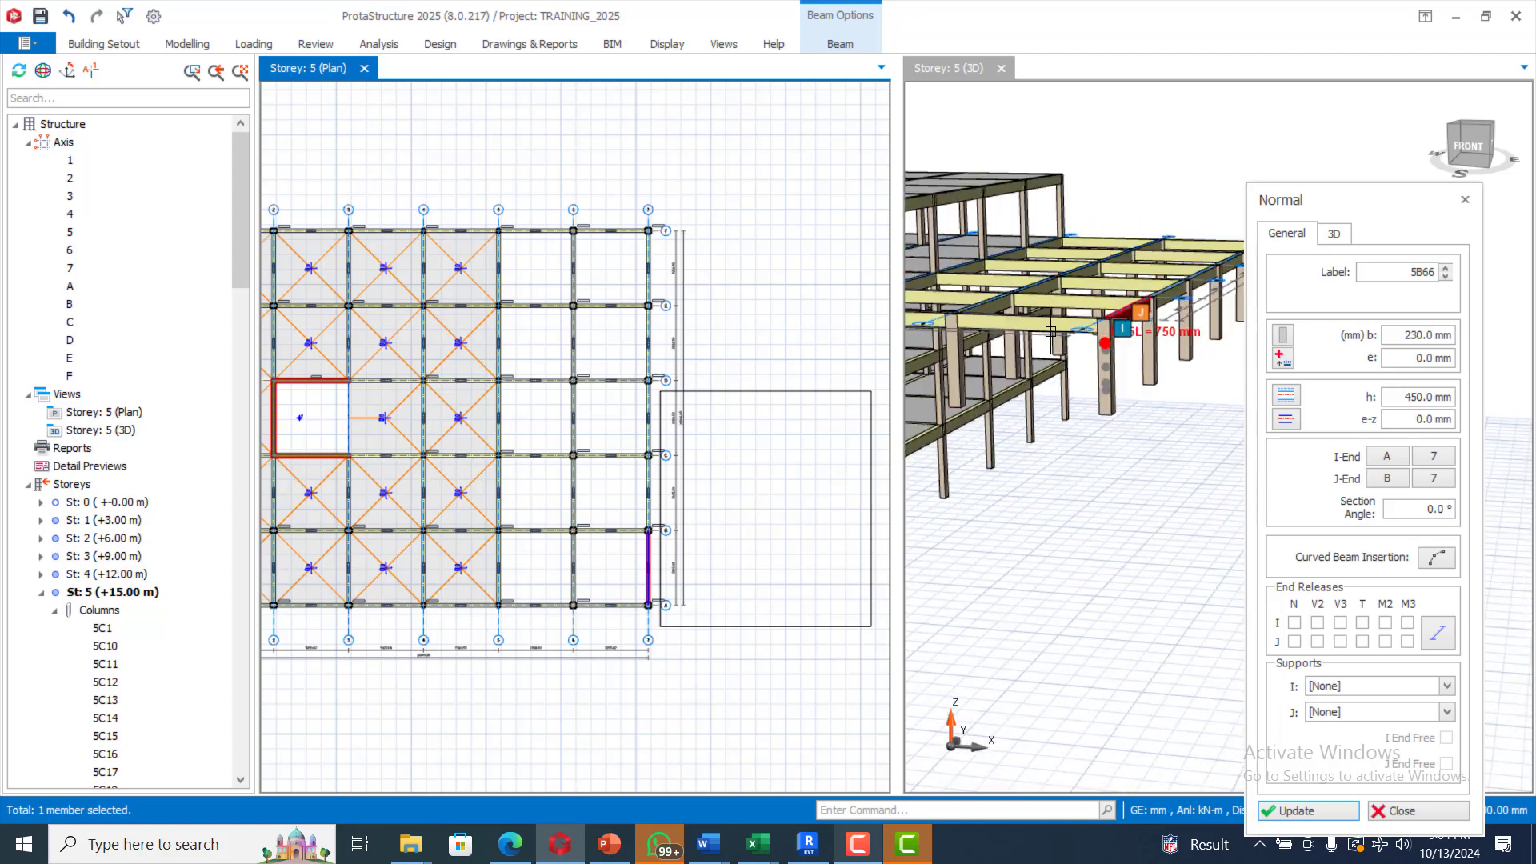
scroll(1199, 282, "up", 3)
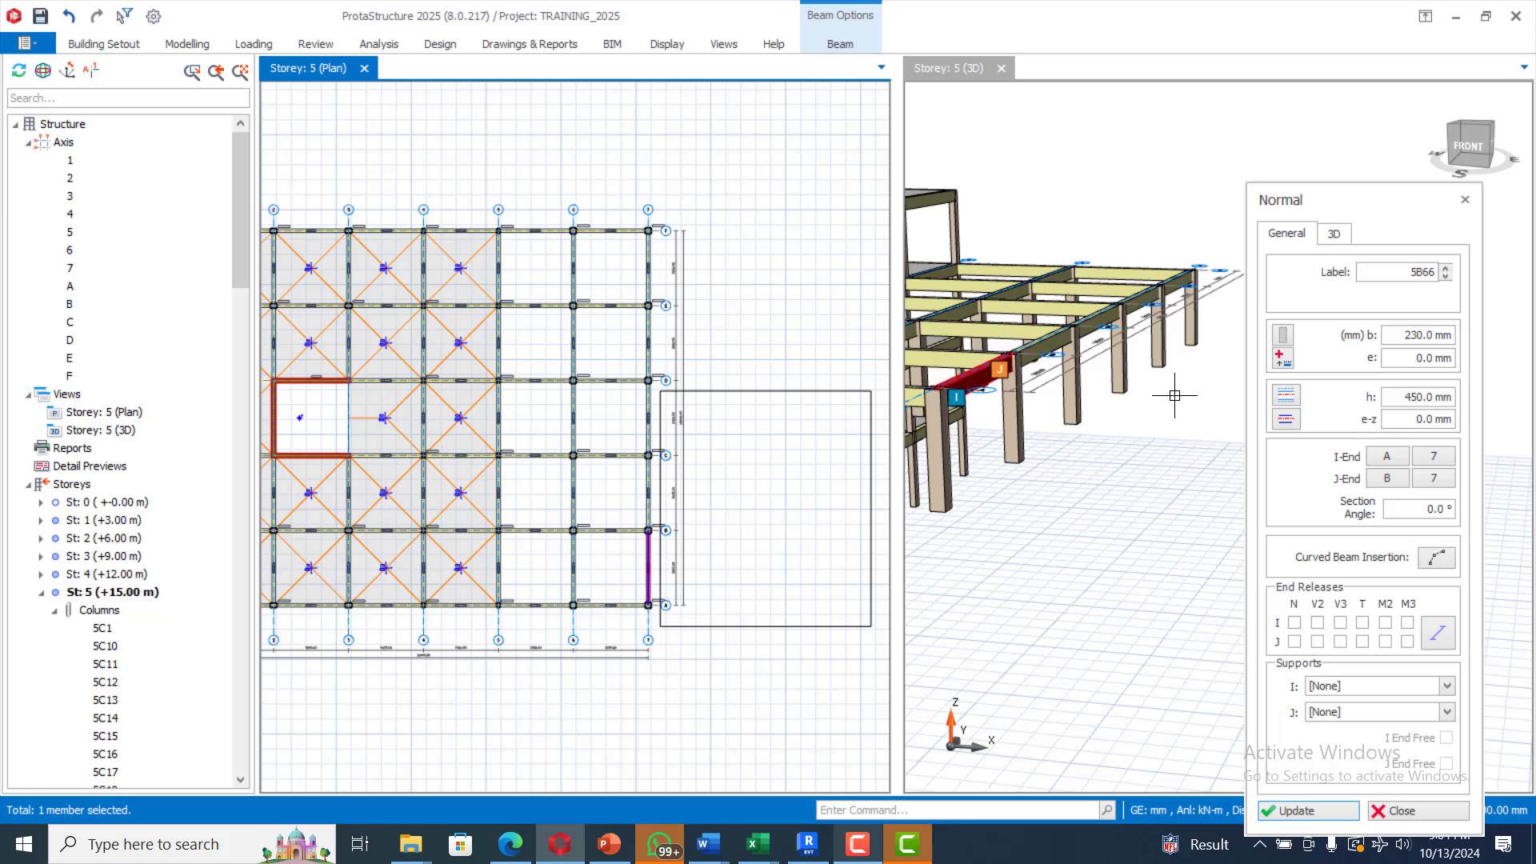
scroll(1175, 395, "down", 2)
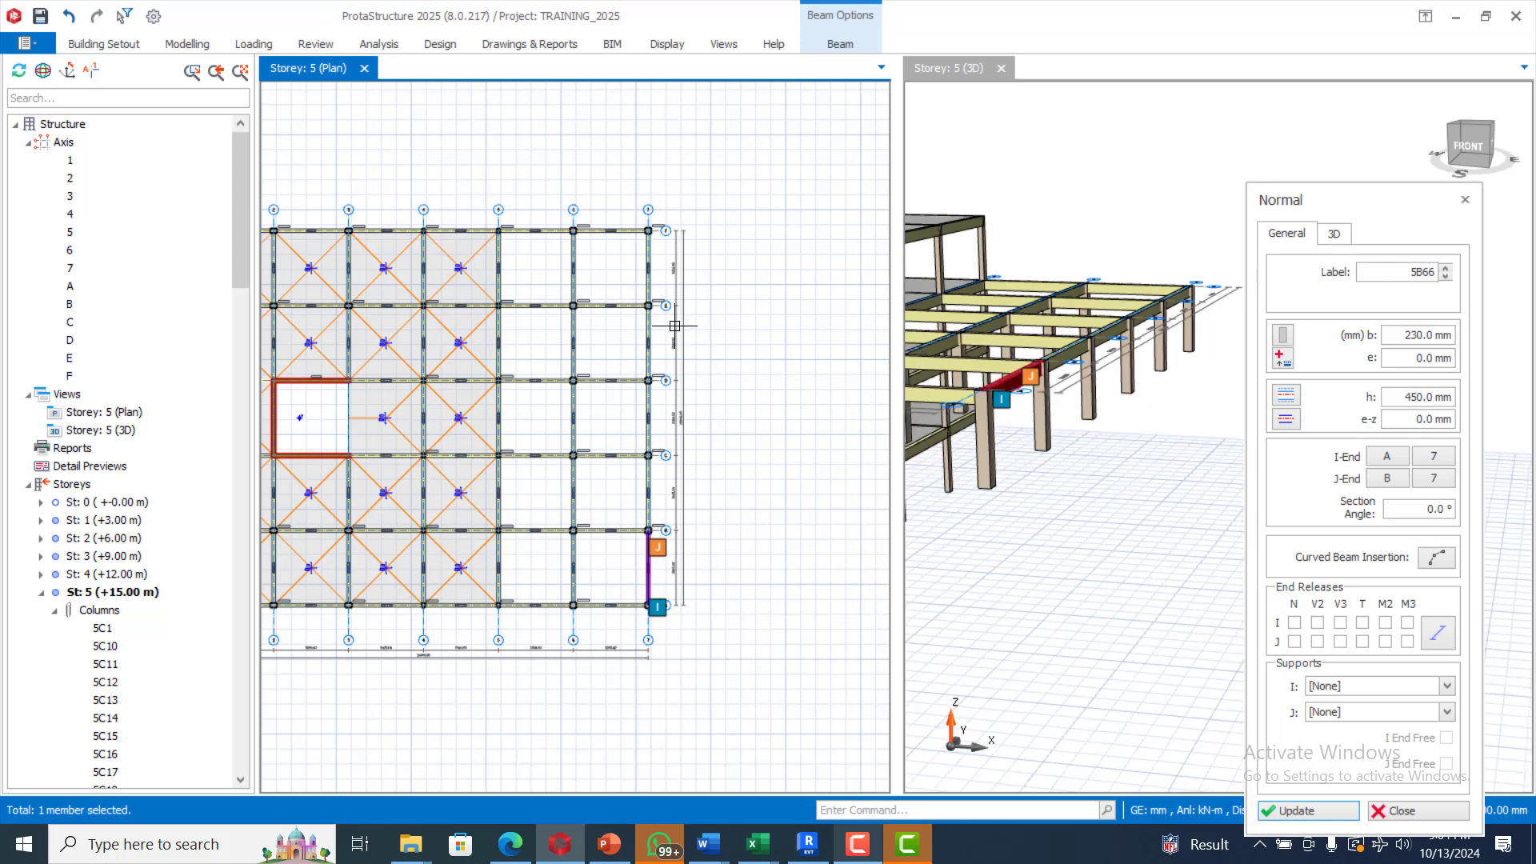
key("Escape")
scroll(615, 257, "down", 3)
scroll(639, 297, "up", 2)
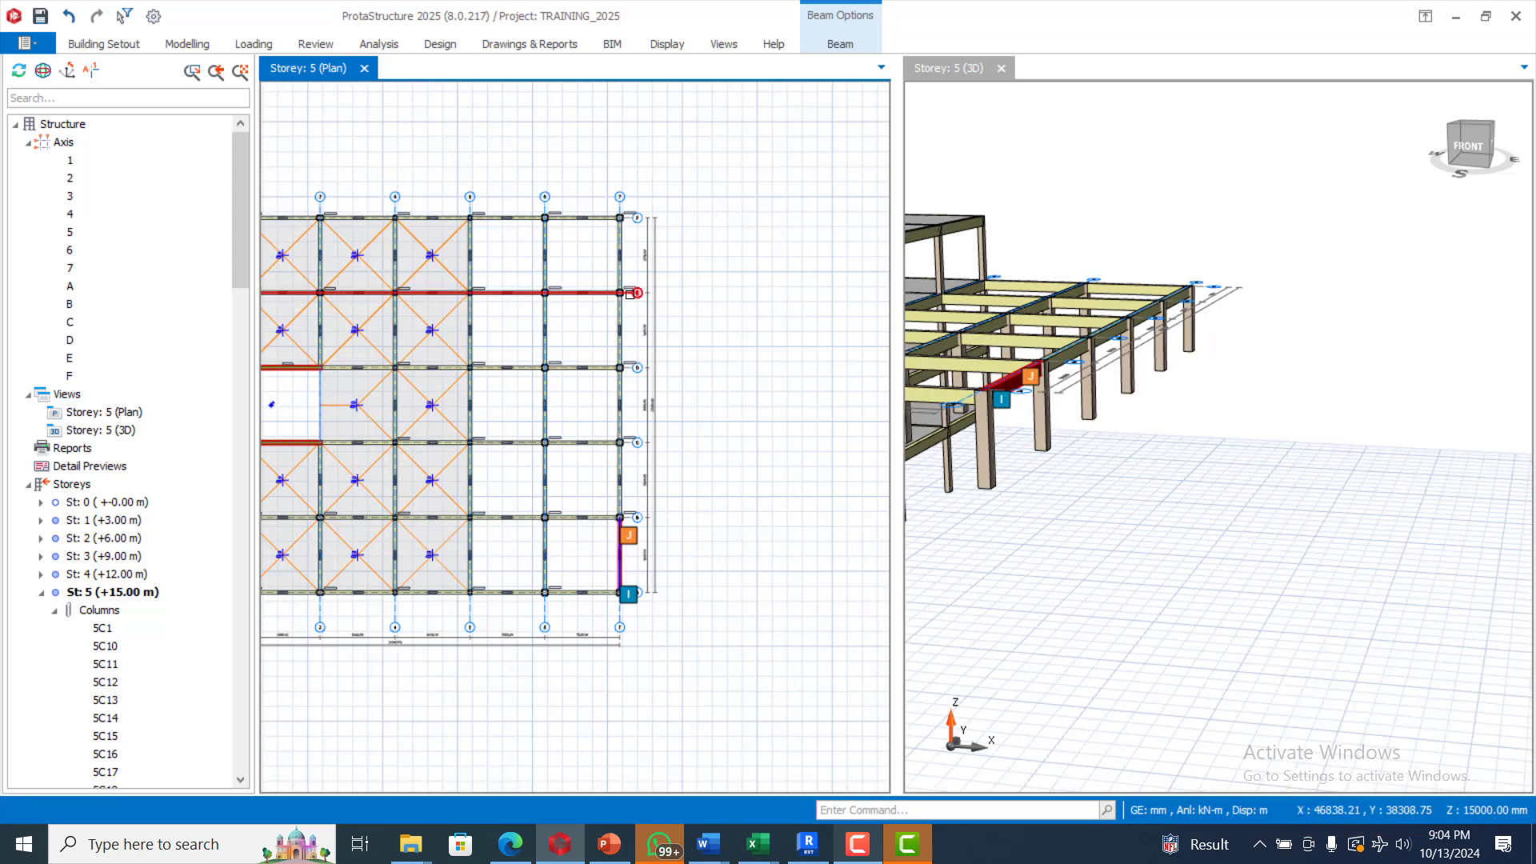
scroll(649, 278, "down", 2)
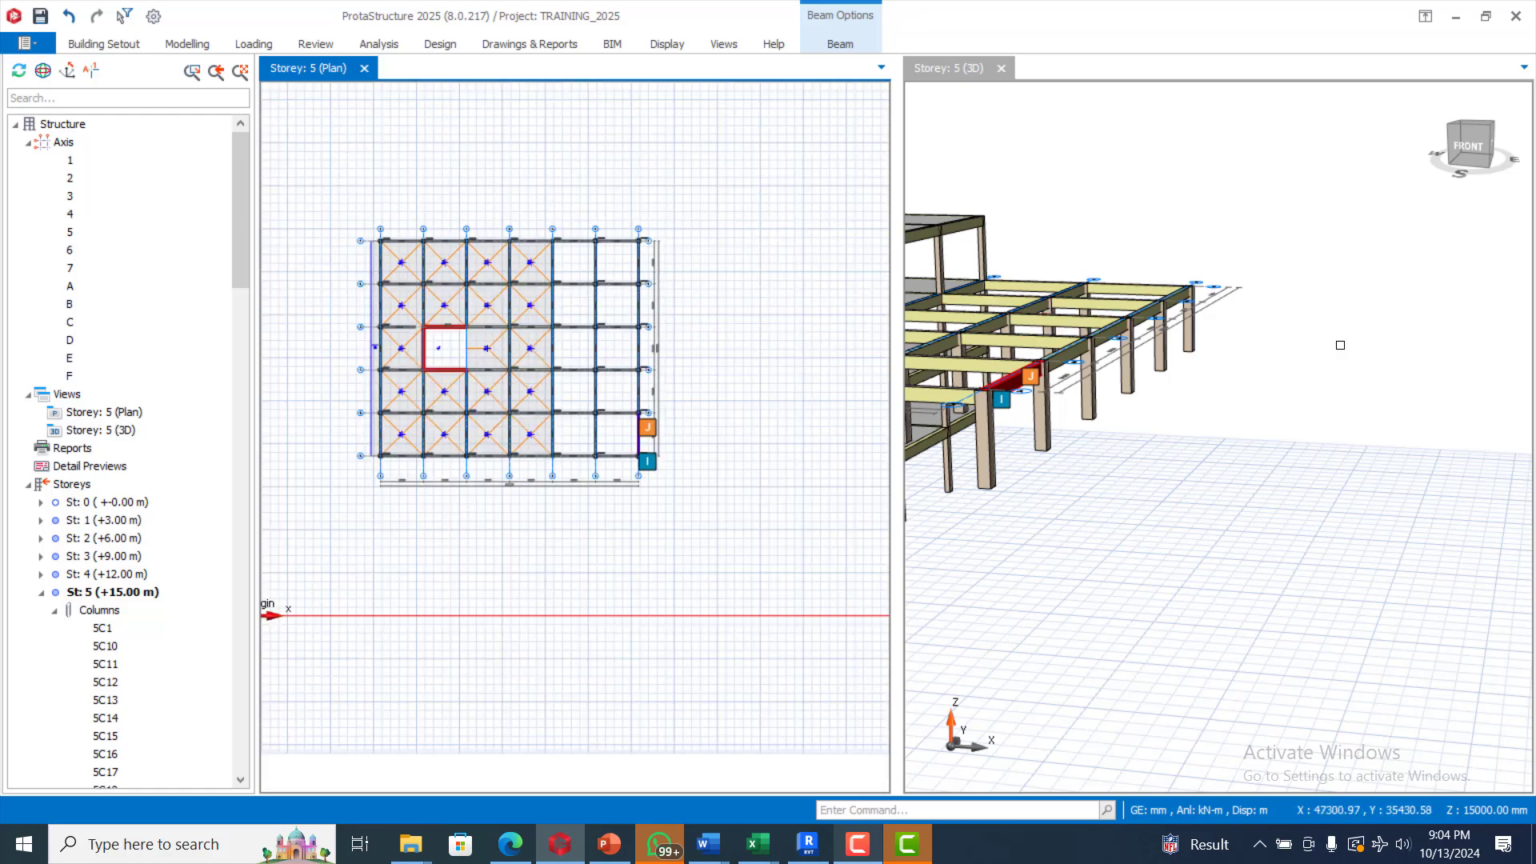
scroll(1328, 348, "down", 2)
scroll(1036, 328, "up", 4)
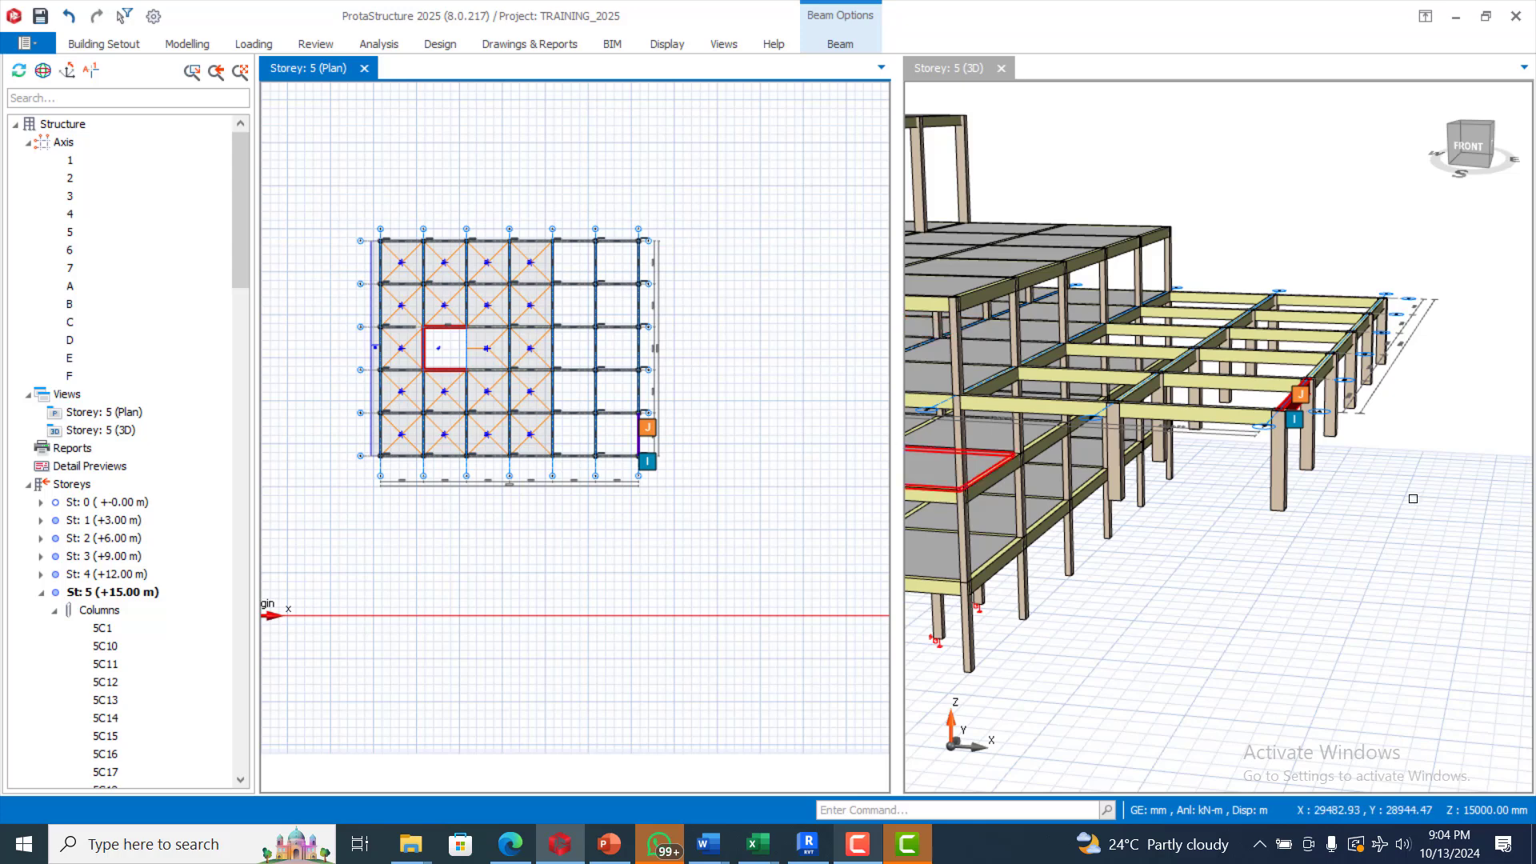
Step: Define 150 mm Room slabs with 1.50 Bedrooms And Dormitories imposed load, placing one in bay 5–6/E–F
left_click(191, 46)
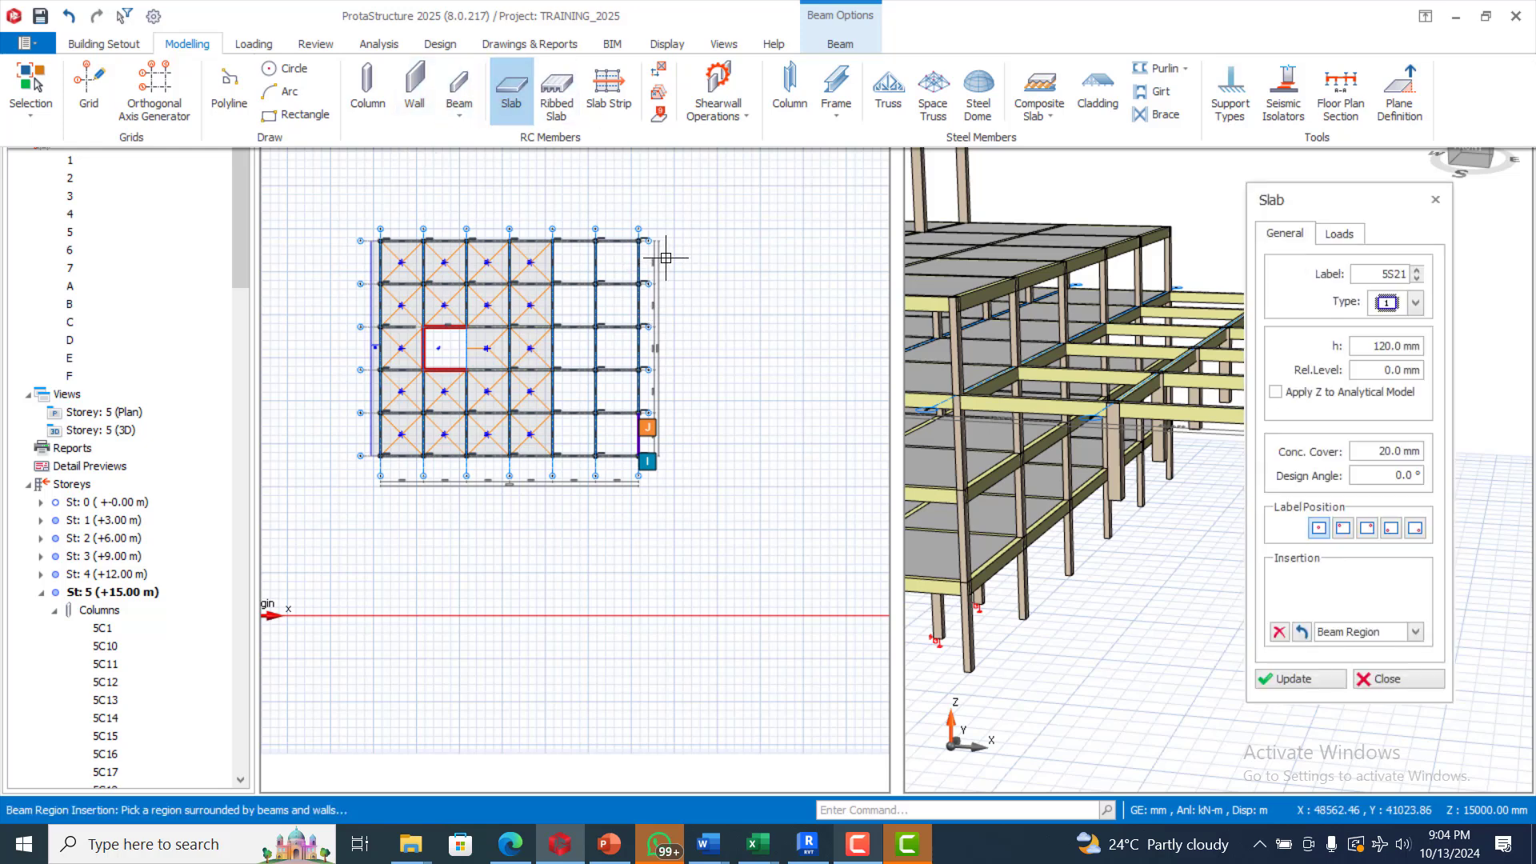
scroll(668, 250, "up", 1)
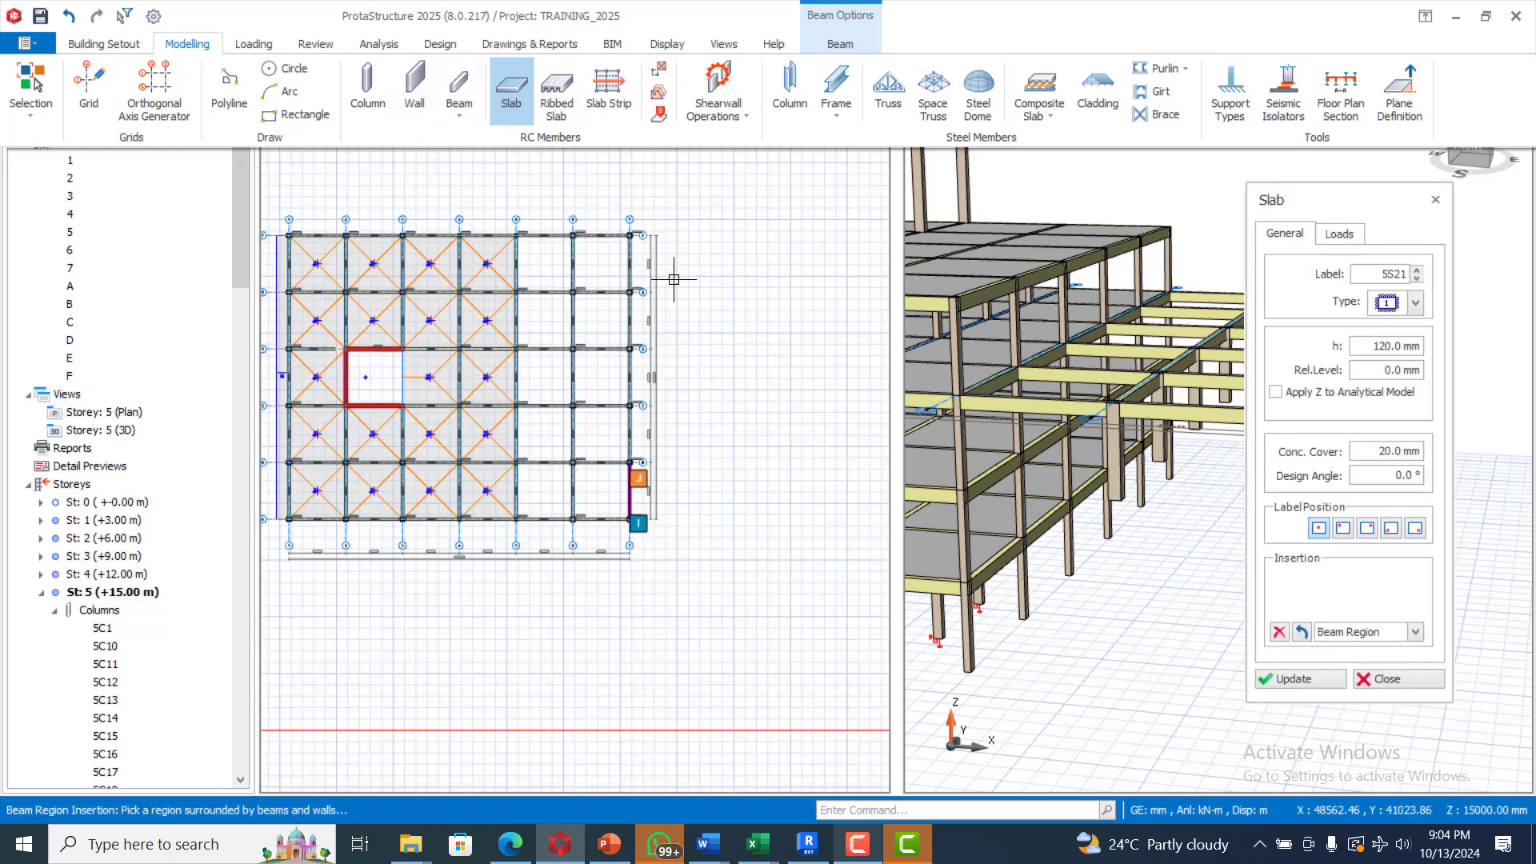
double_click(1375, 346)
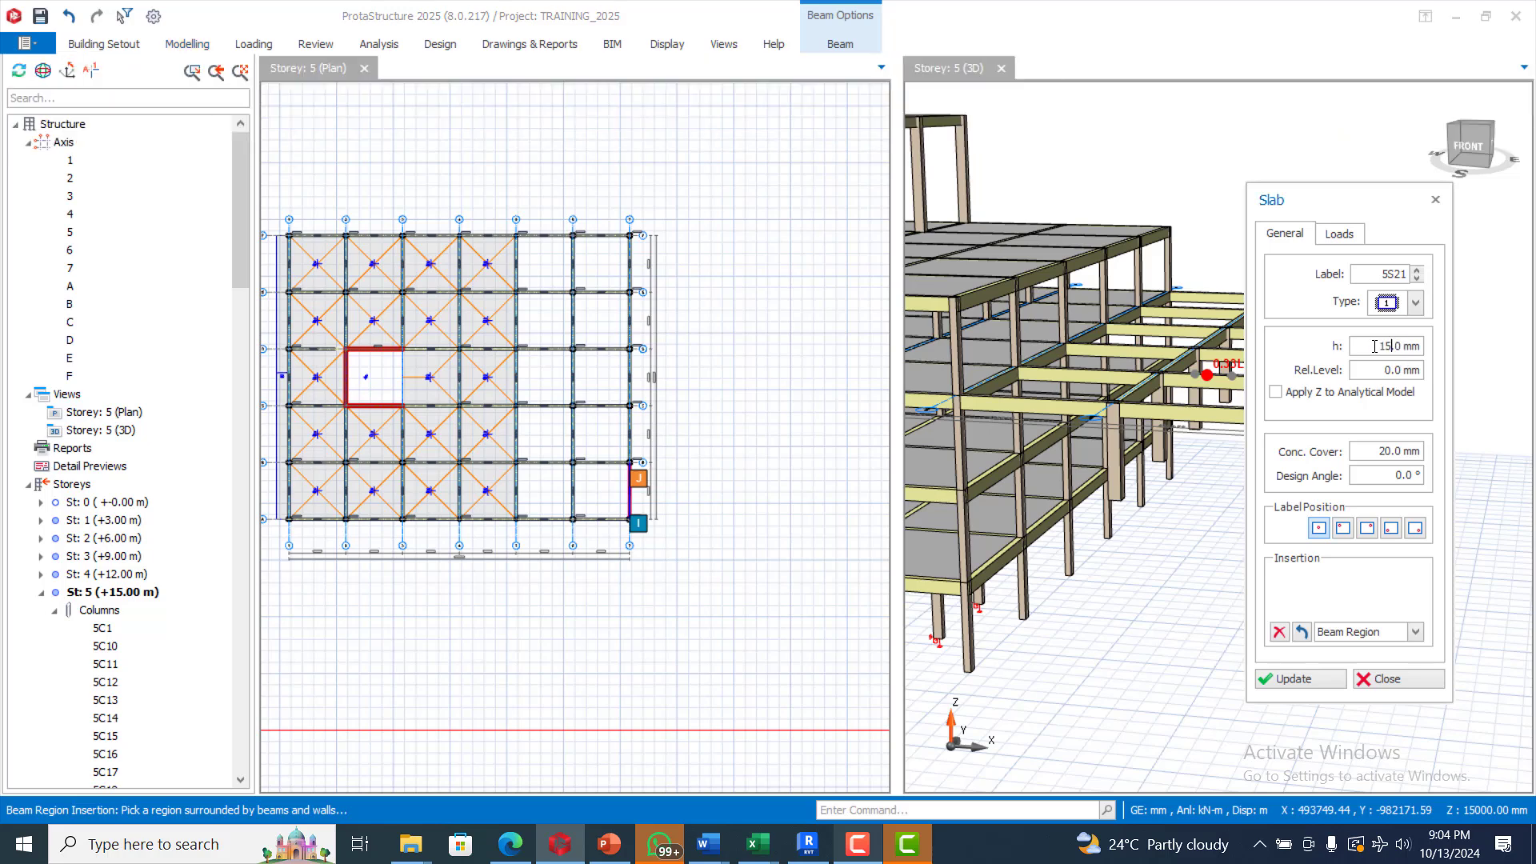
left_click(1338, 236)
left_click(1411, 319)
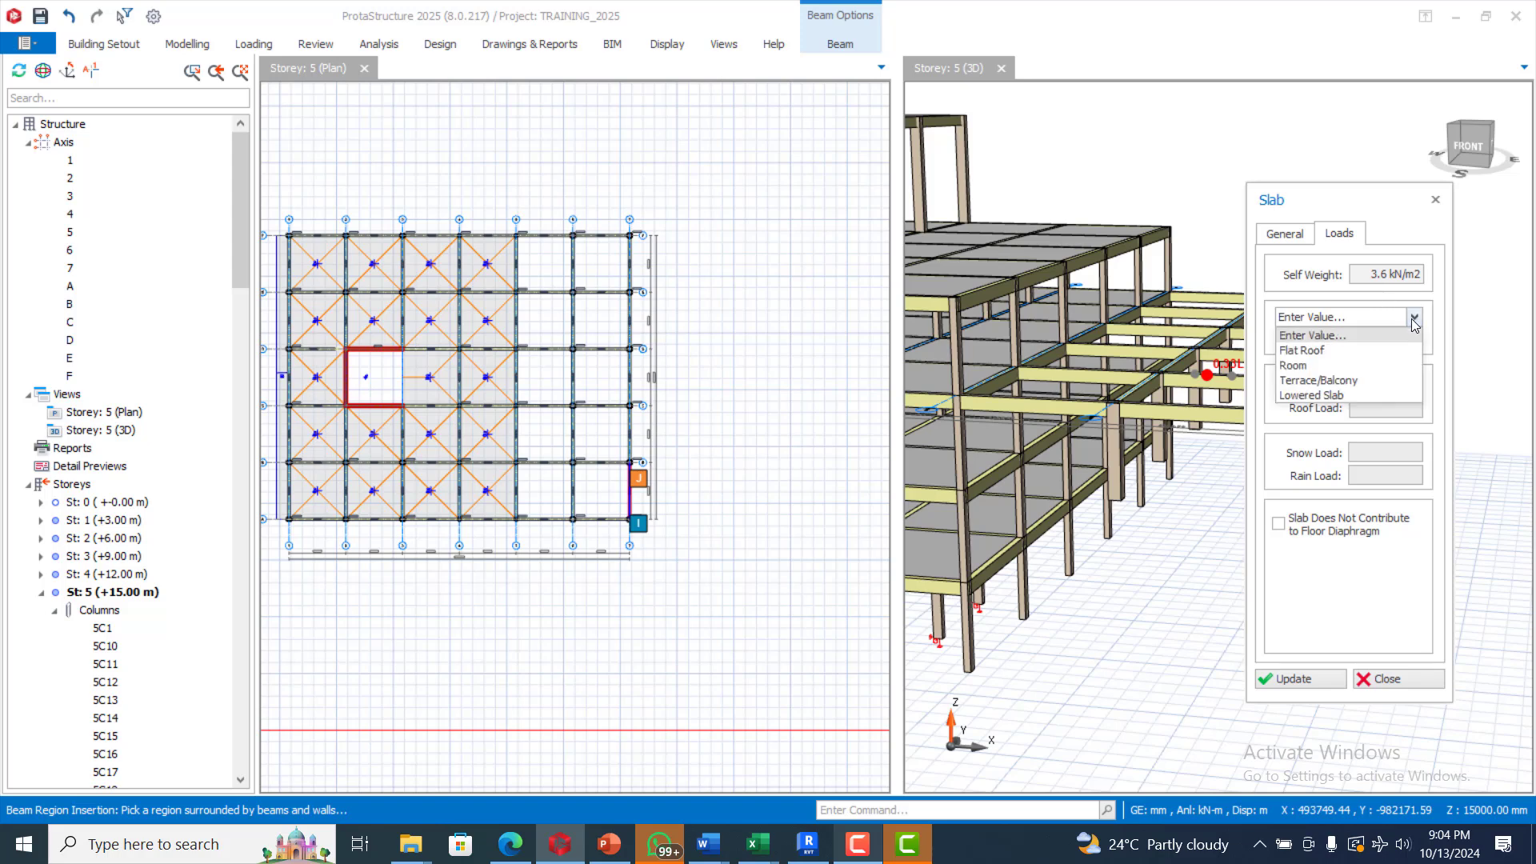
left_click(1347, 363)
left_click(1410, 381)
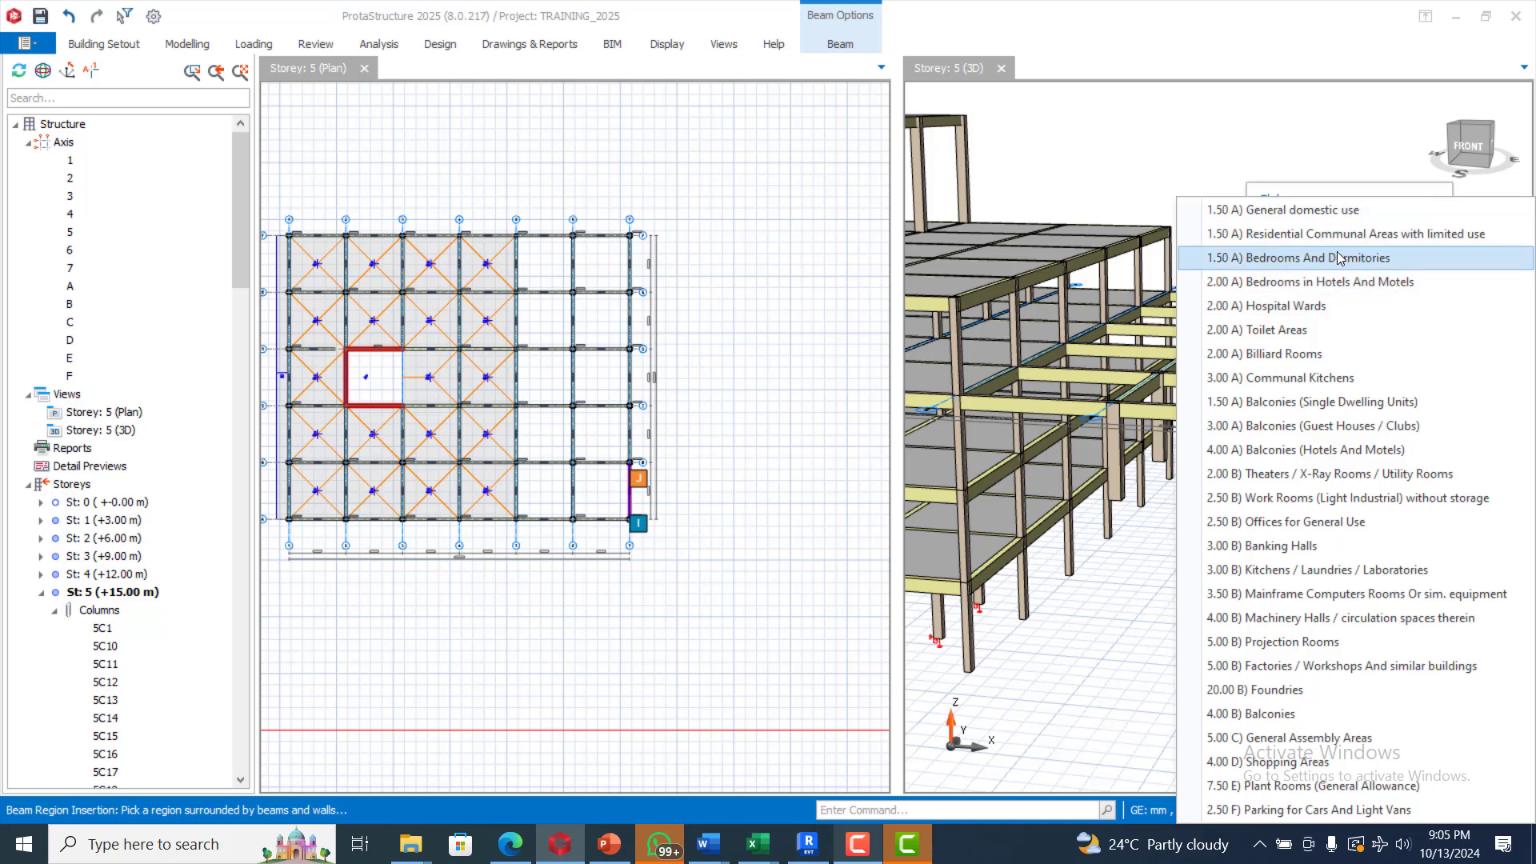
left_click(1296, 257)
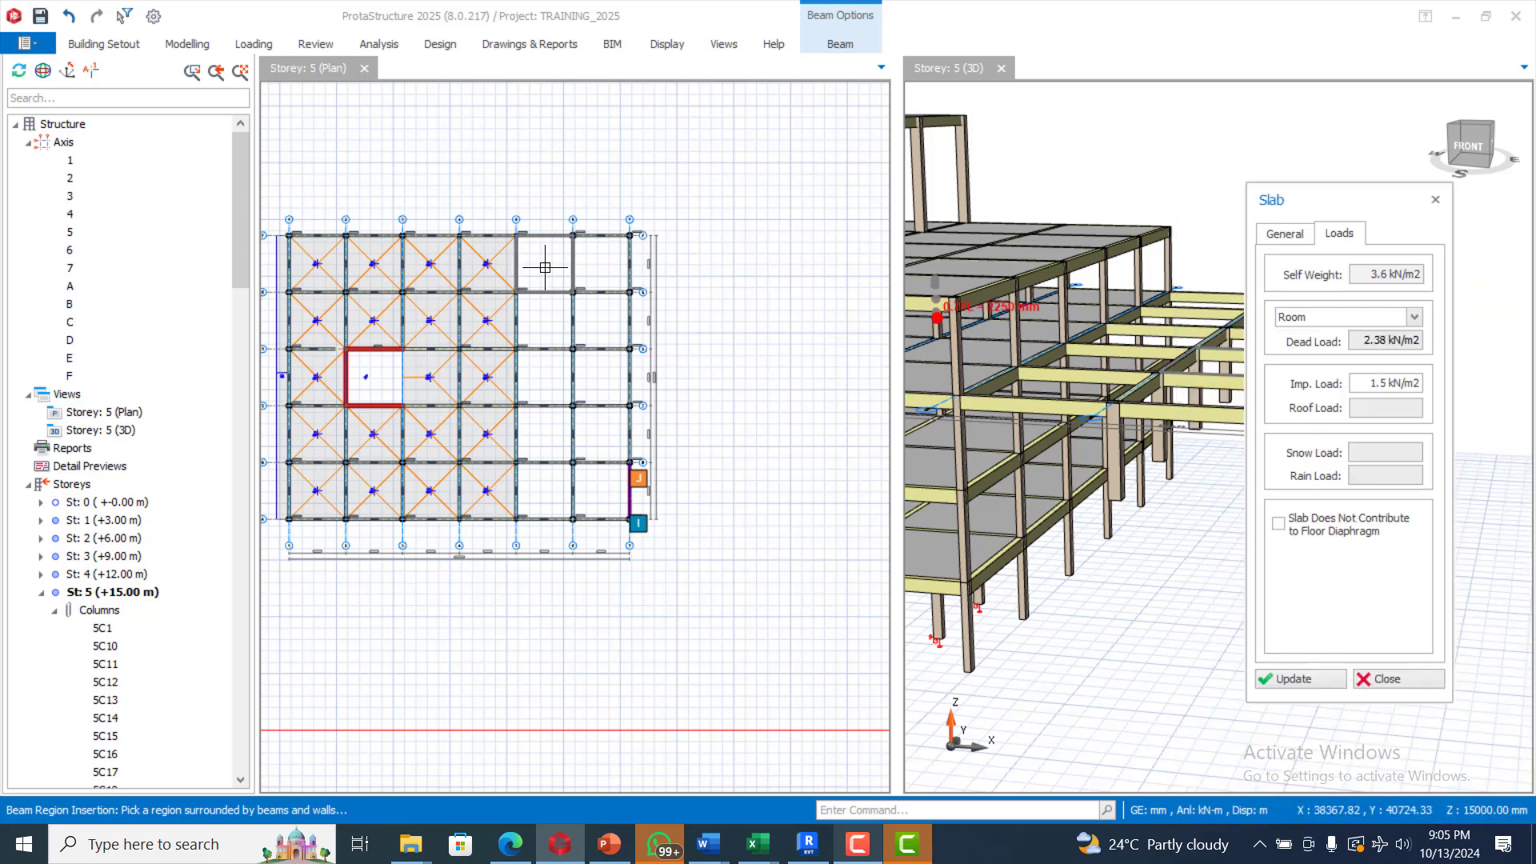
left_click(545, 268)
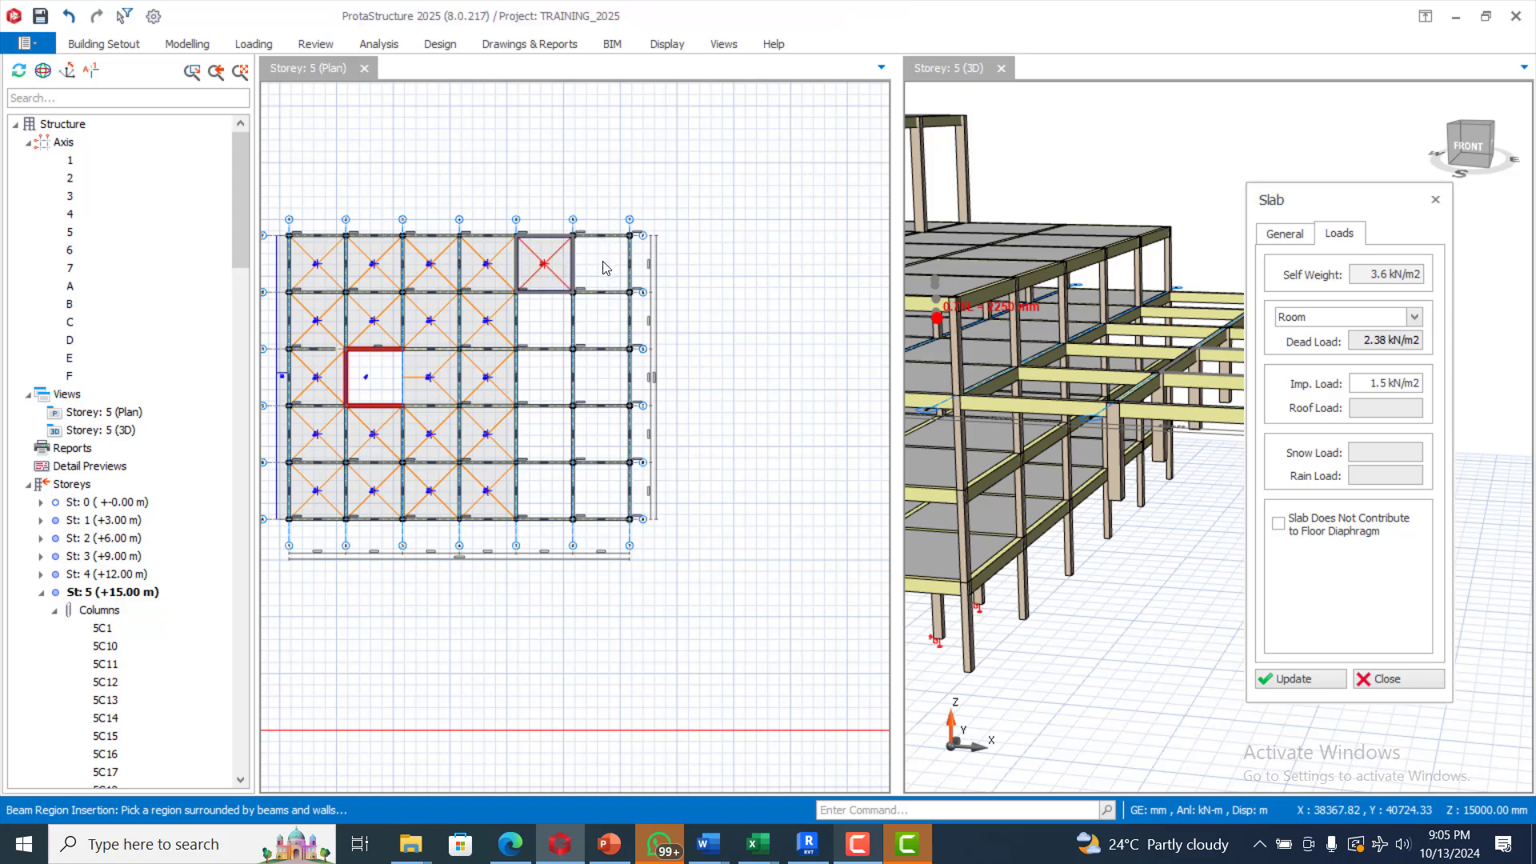
Step: Place slabs in each remaining empty bay of the axis 6–7 strip, then end the Slab command
left_click(605, 268)
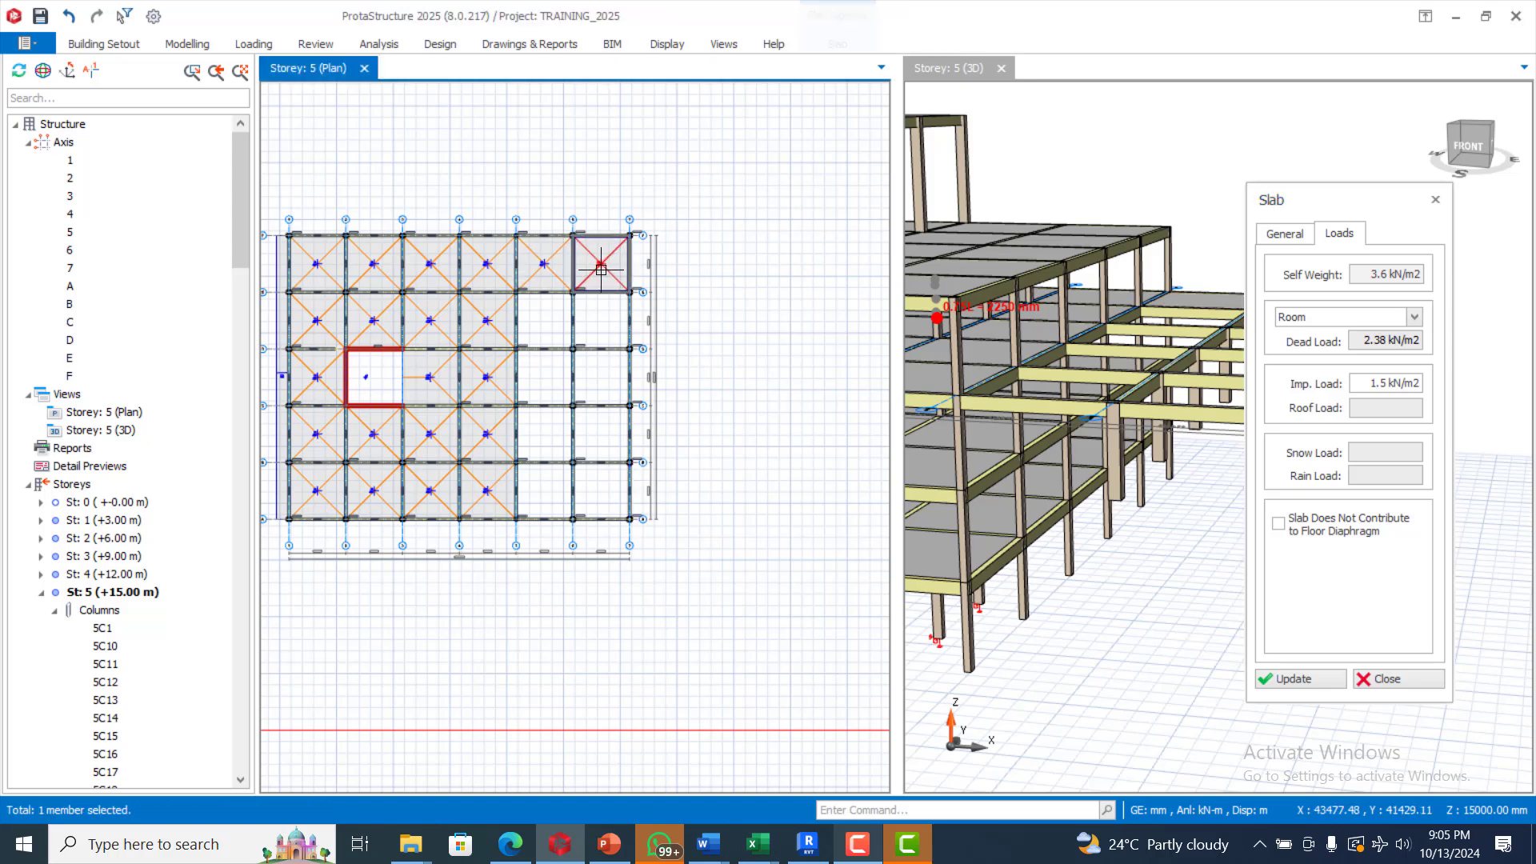
left_click(594, 323)
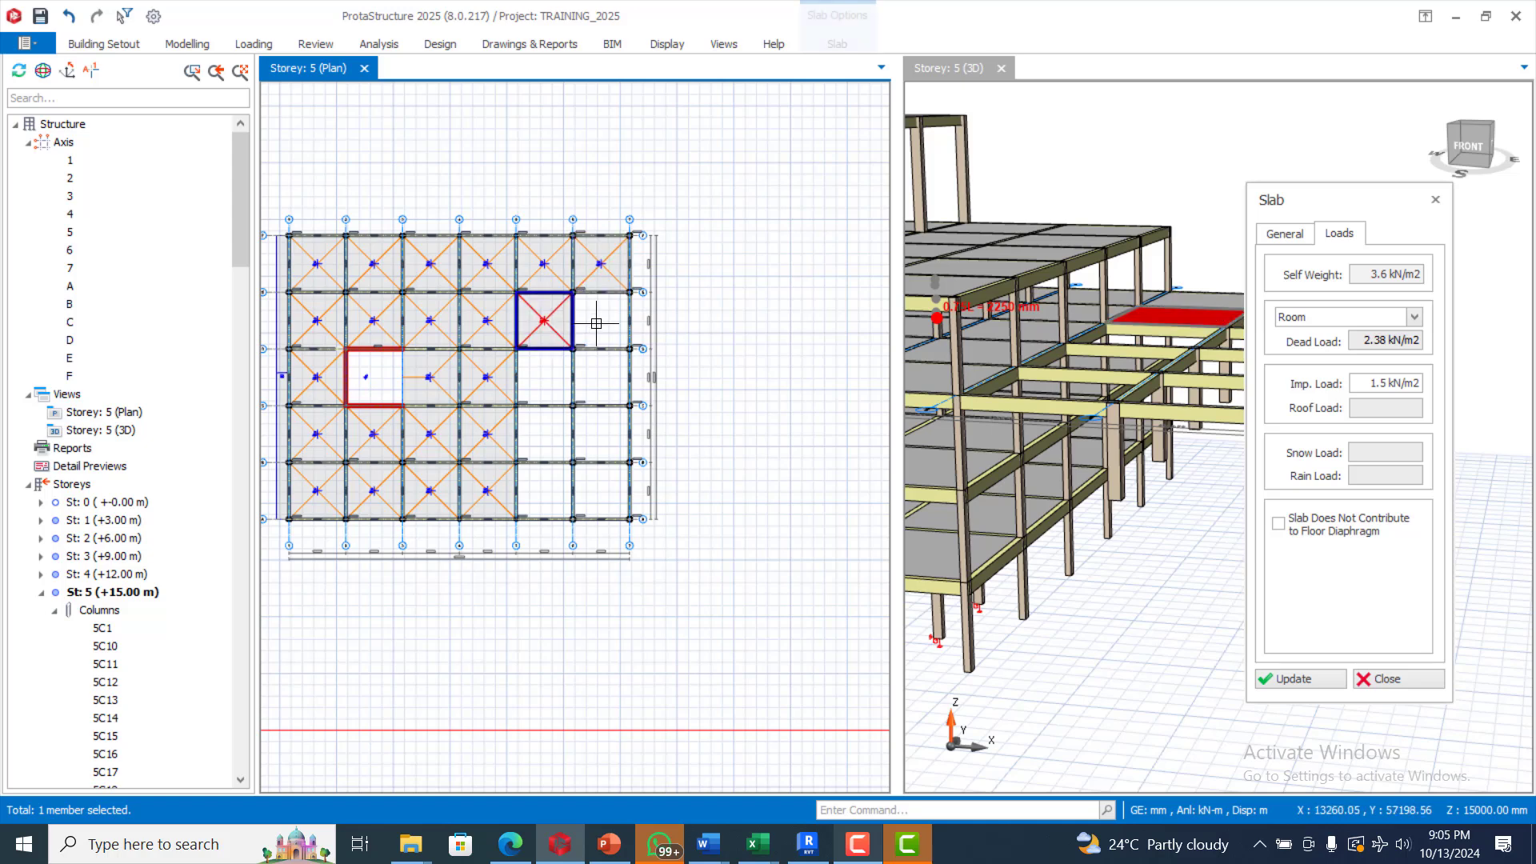
left_click(552, 382)
left_click(603, 372)
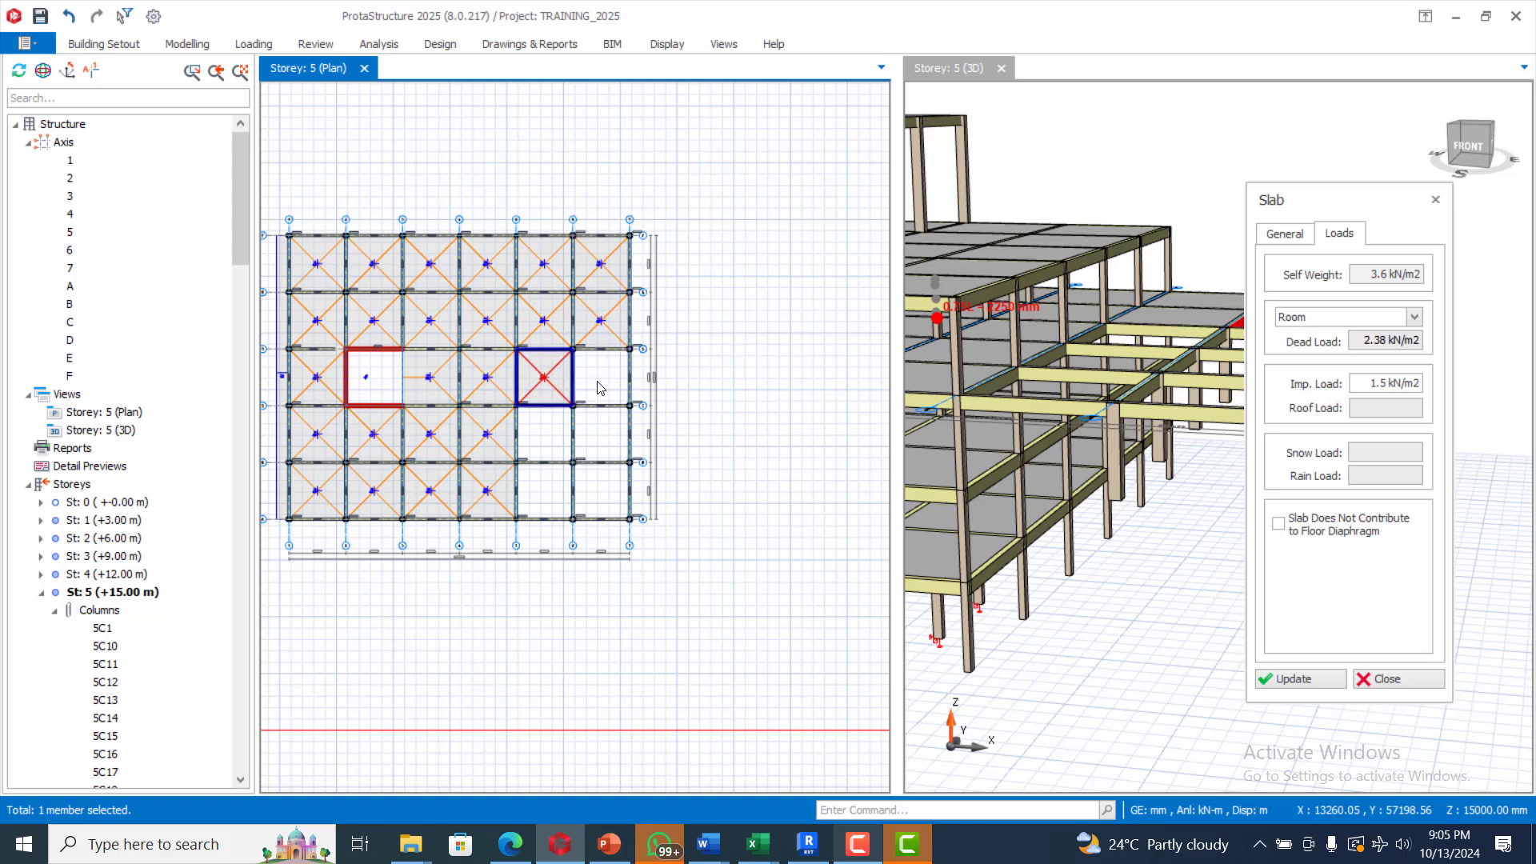
left_click(600, 388)
left_click(557, 433)
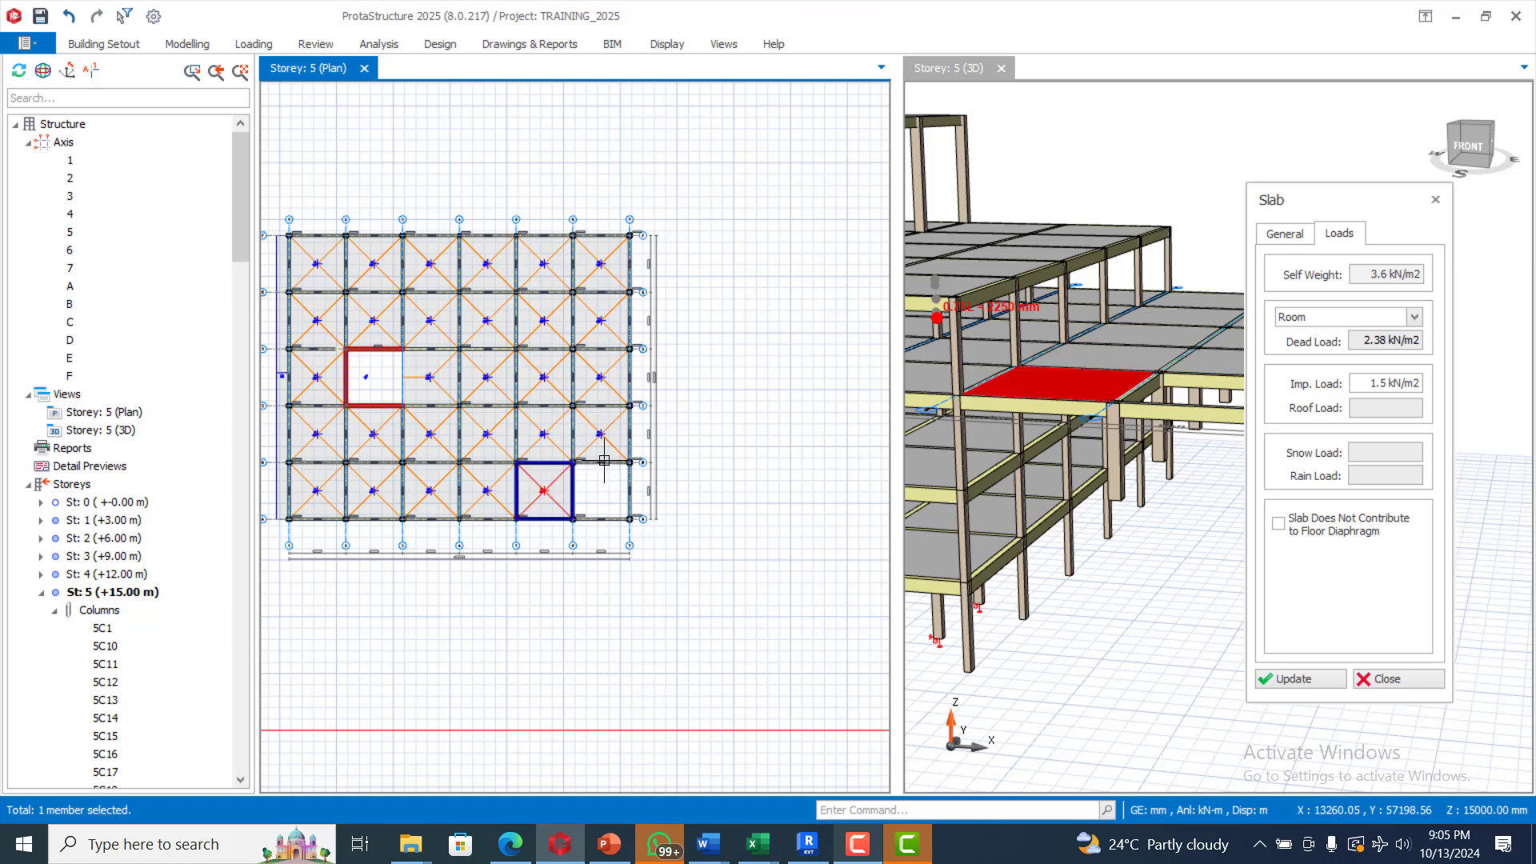
left_click(605, 466)
key("Escape")
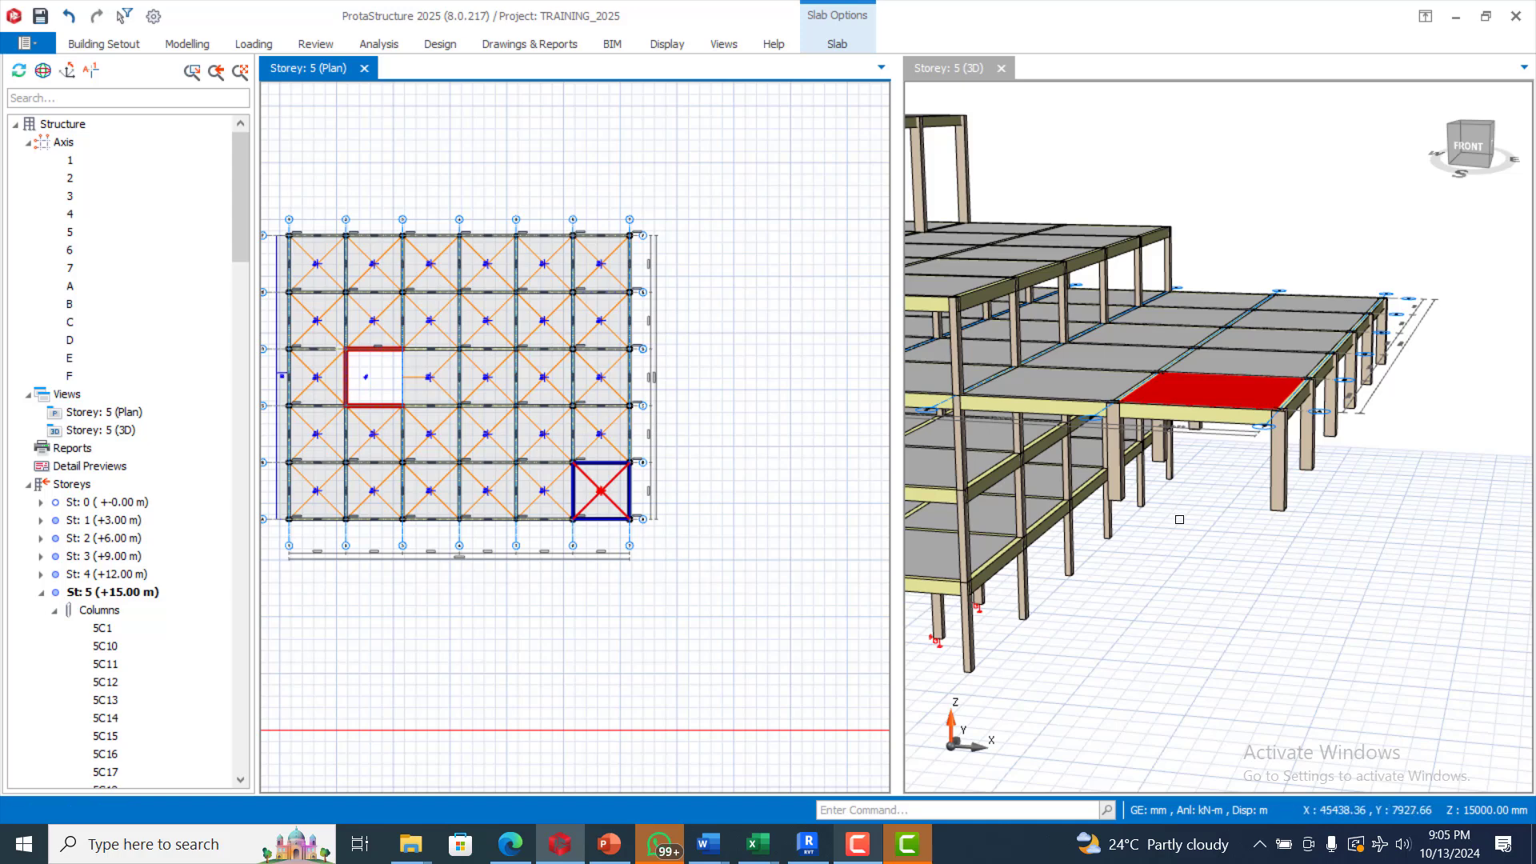
left_click(699, 443)
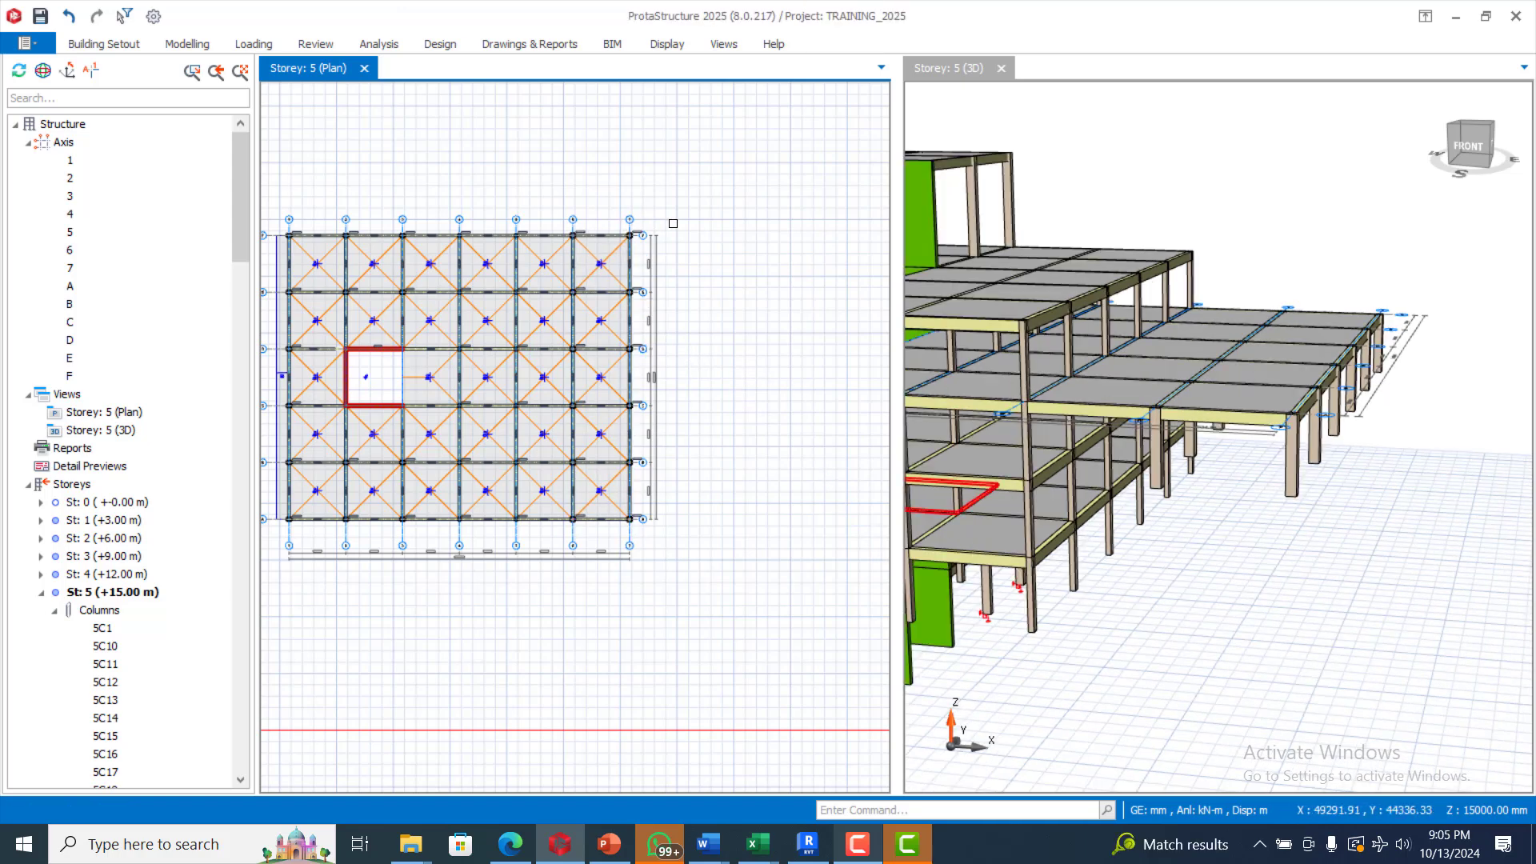
Step: Generate the selected axis 6–7 columns, beams and slabs from storey 5 onto Storey 6 (+18.00 m)
left_click_drag(673, 223, 536, 533)
scroll(554, 449, "up", 1)
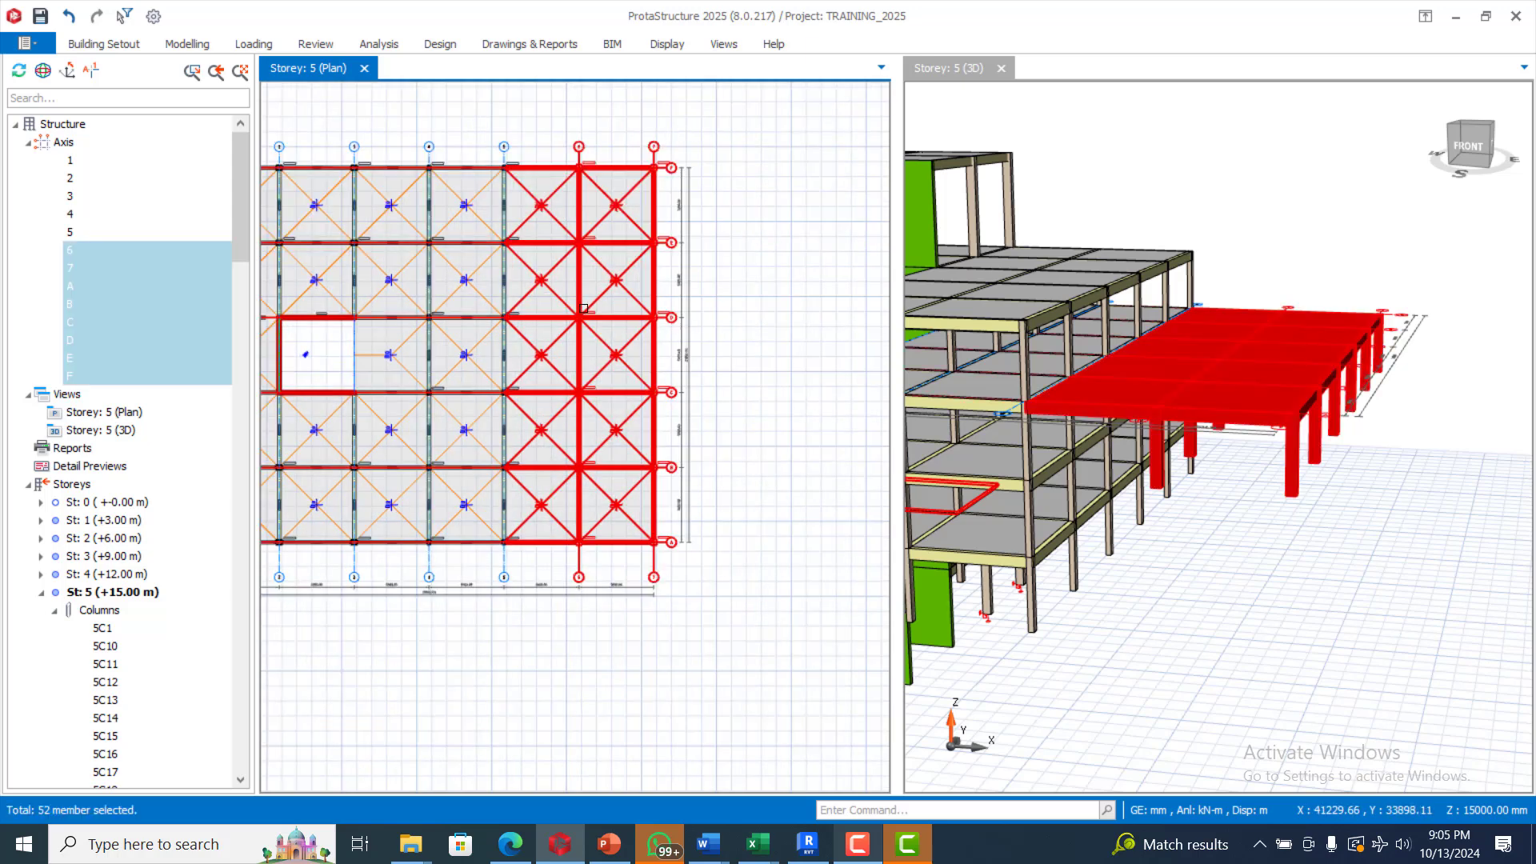
scroll(600, 207, "up", 1)
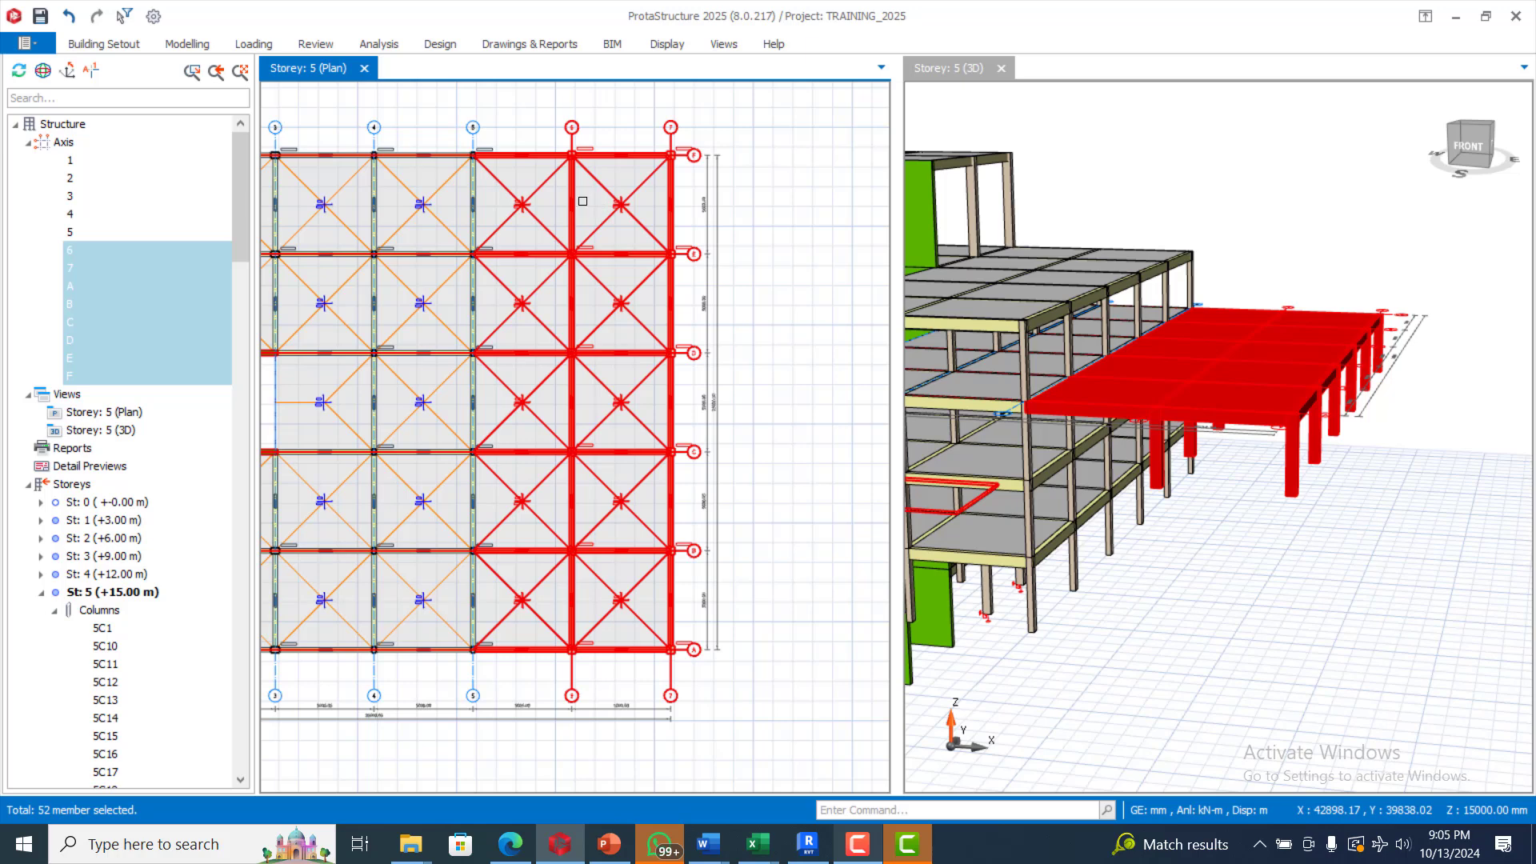
right_click(576, 192)
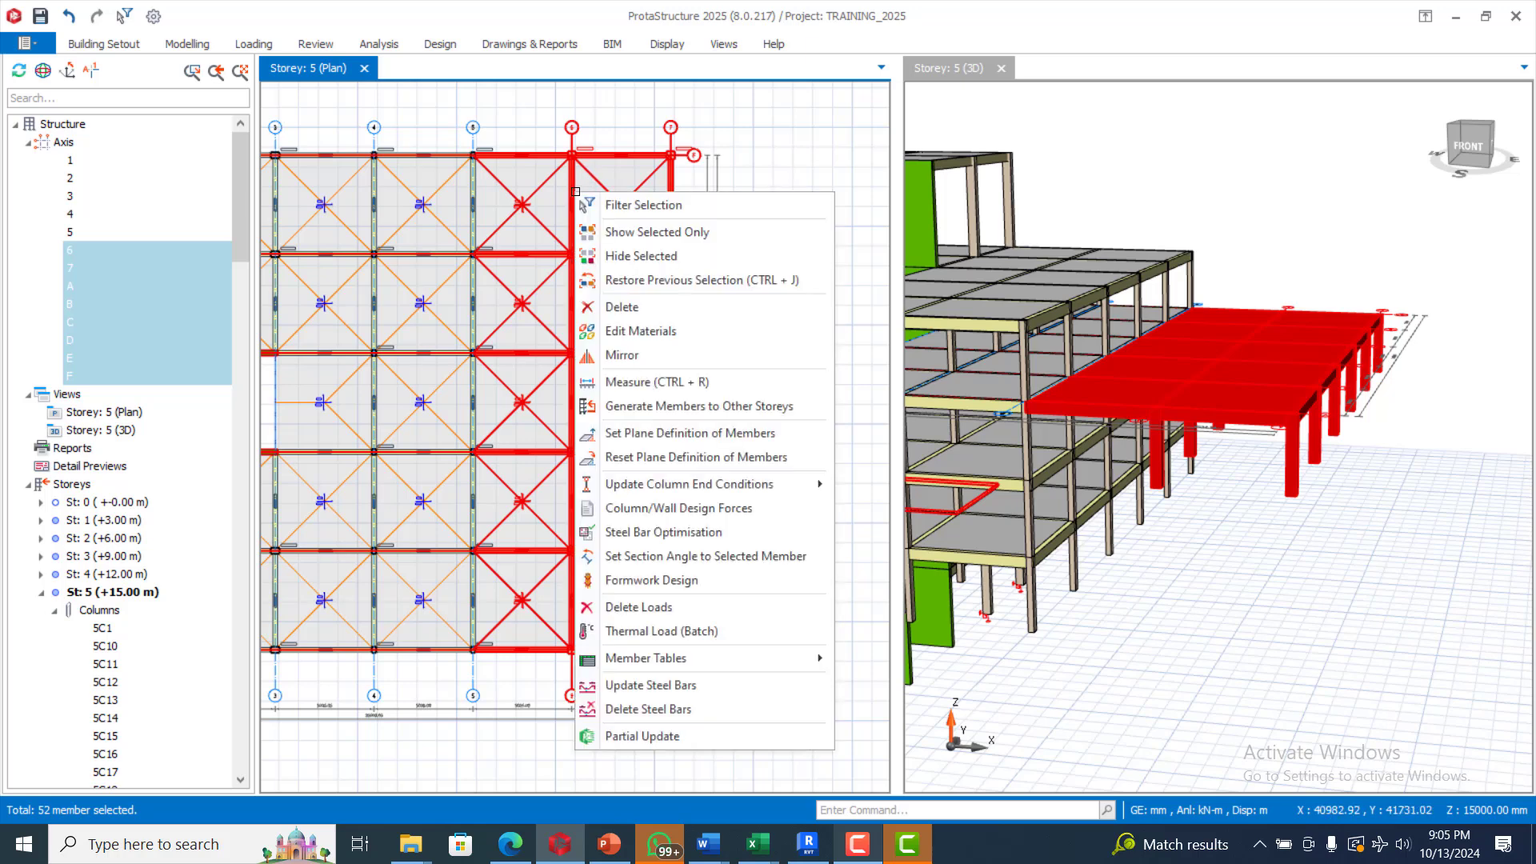
left_click(687, 407)
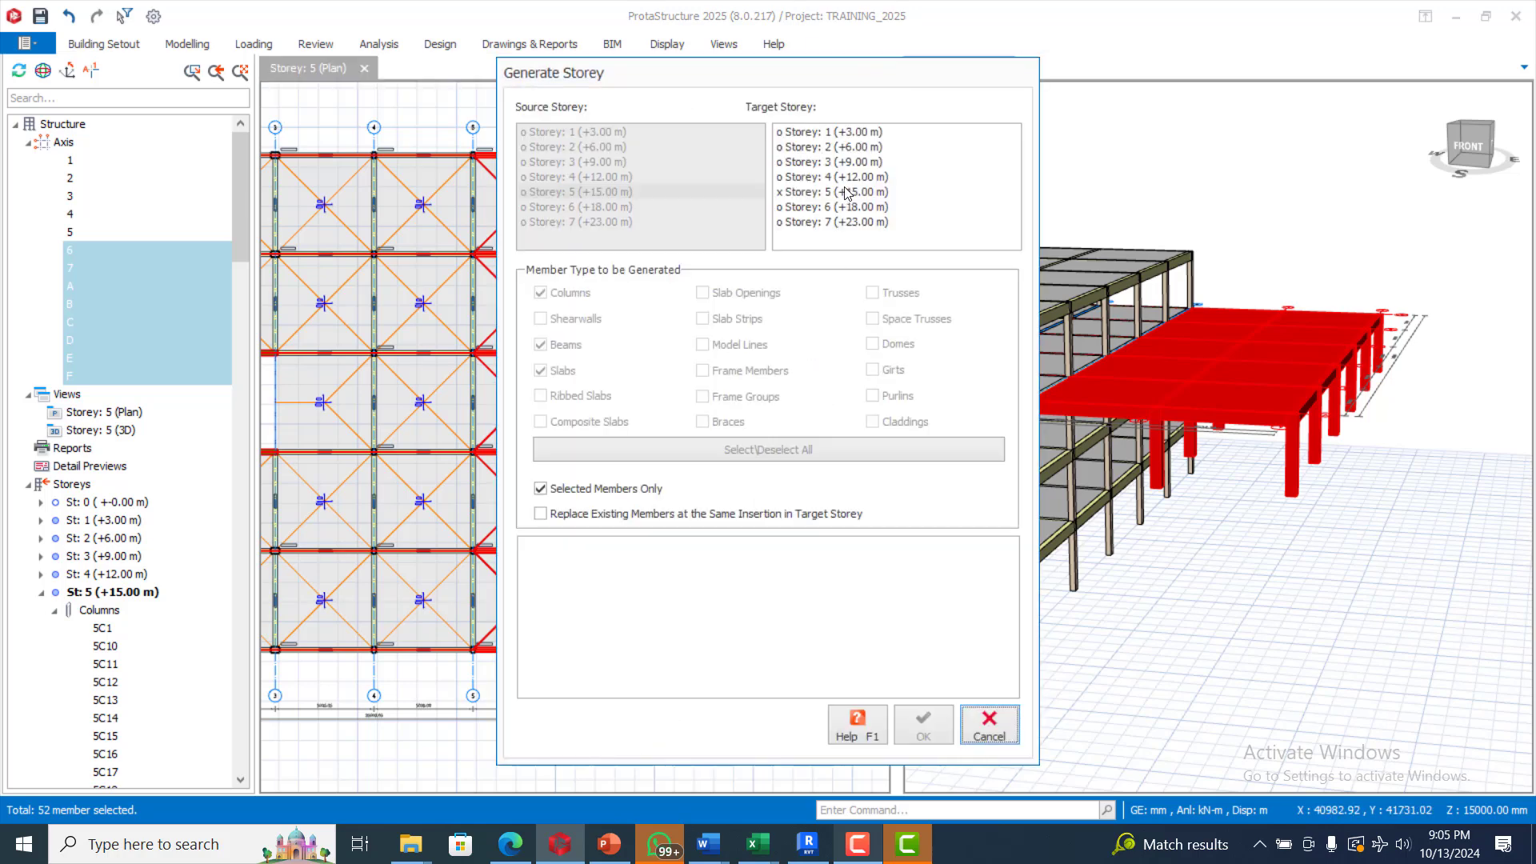
left_click(812, 210)
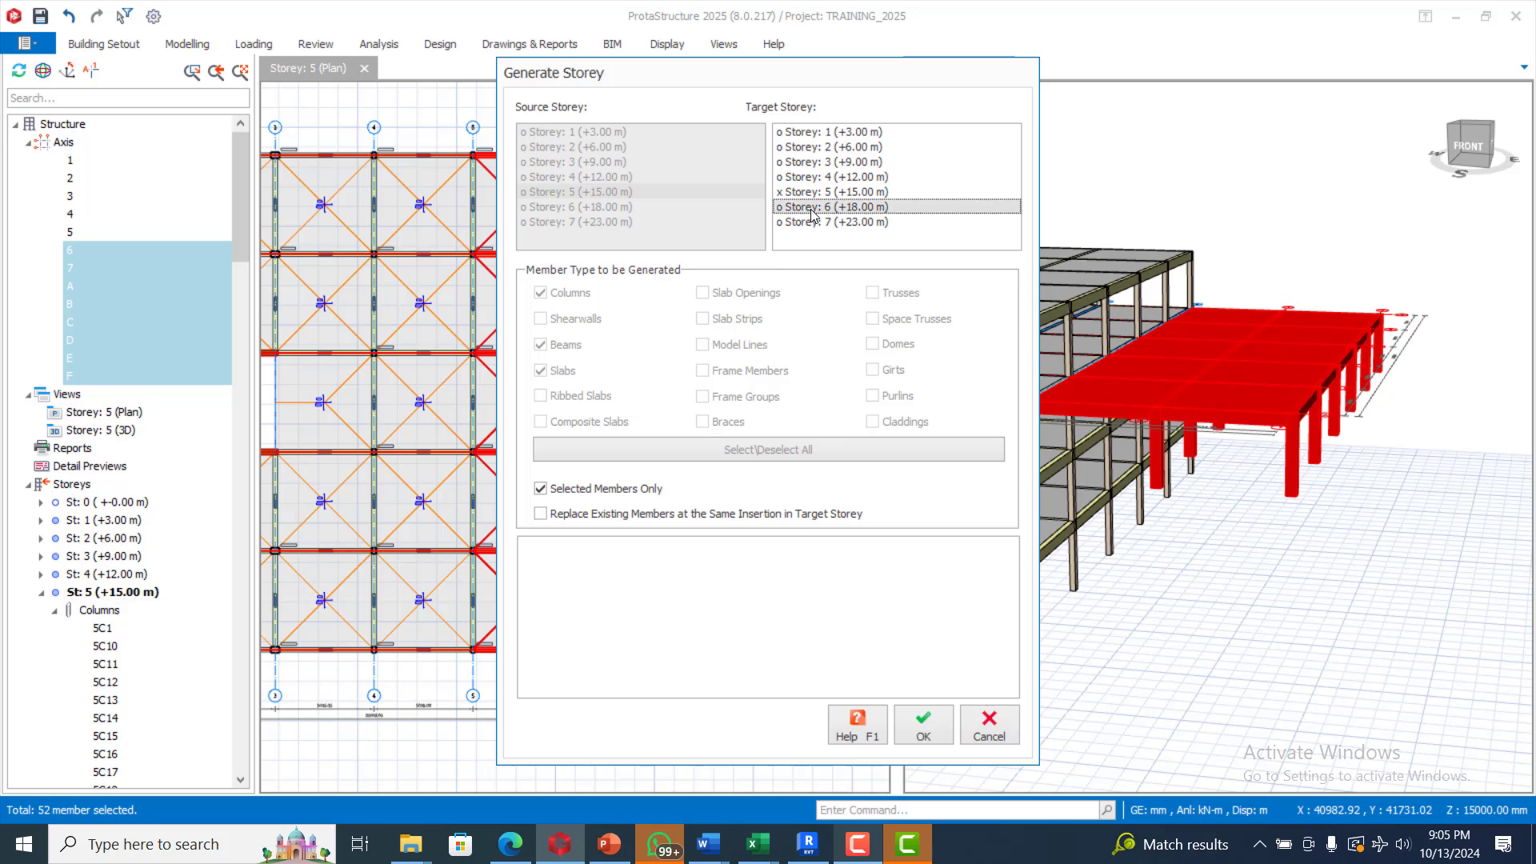
left_click(926, 730)
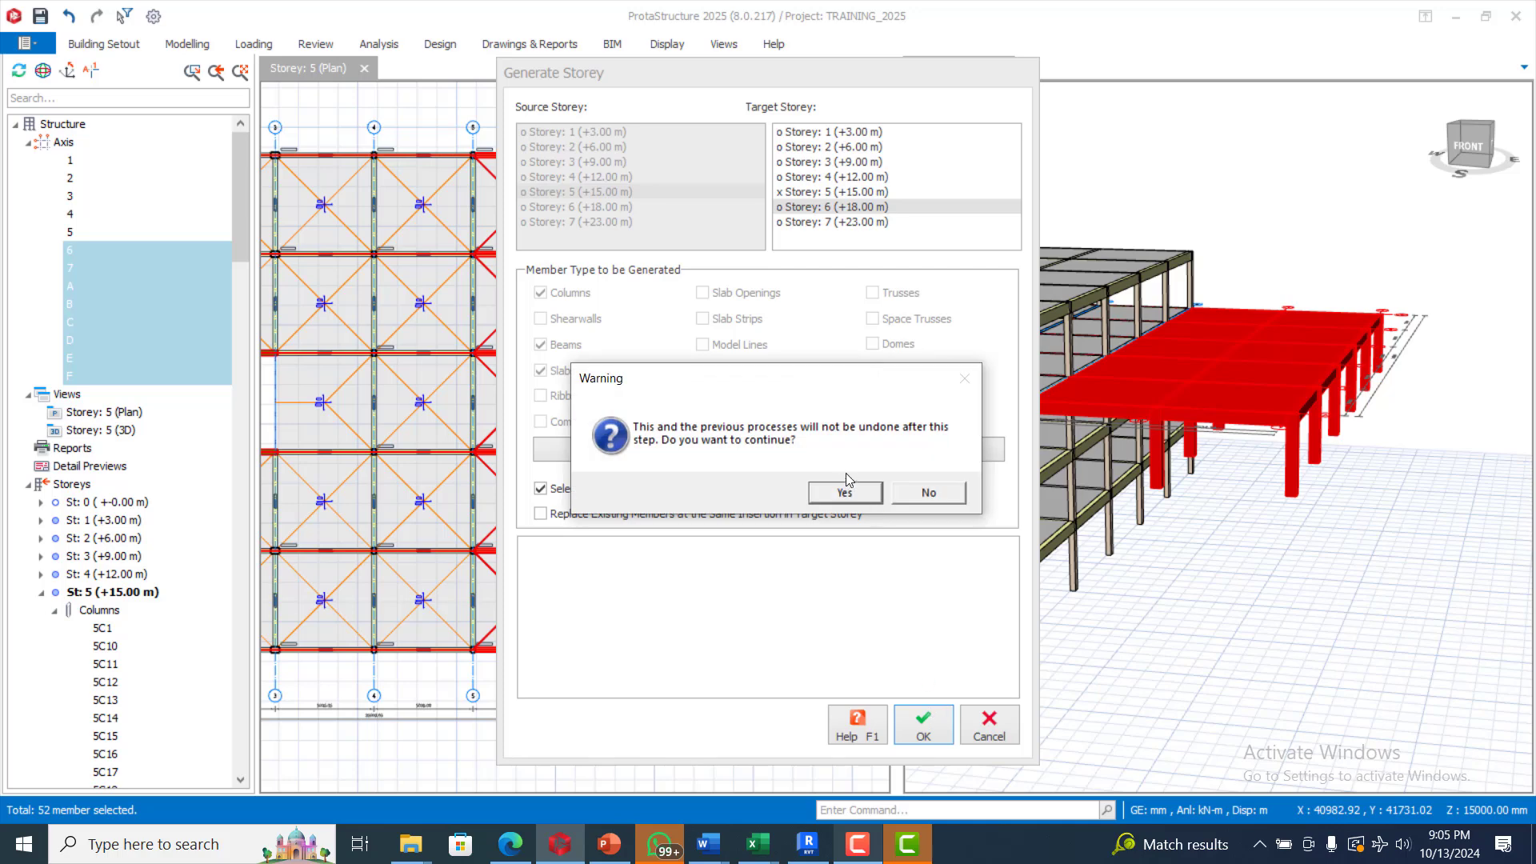
left_click(846, 494)
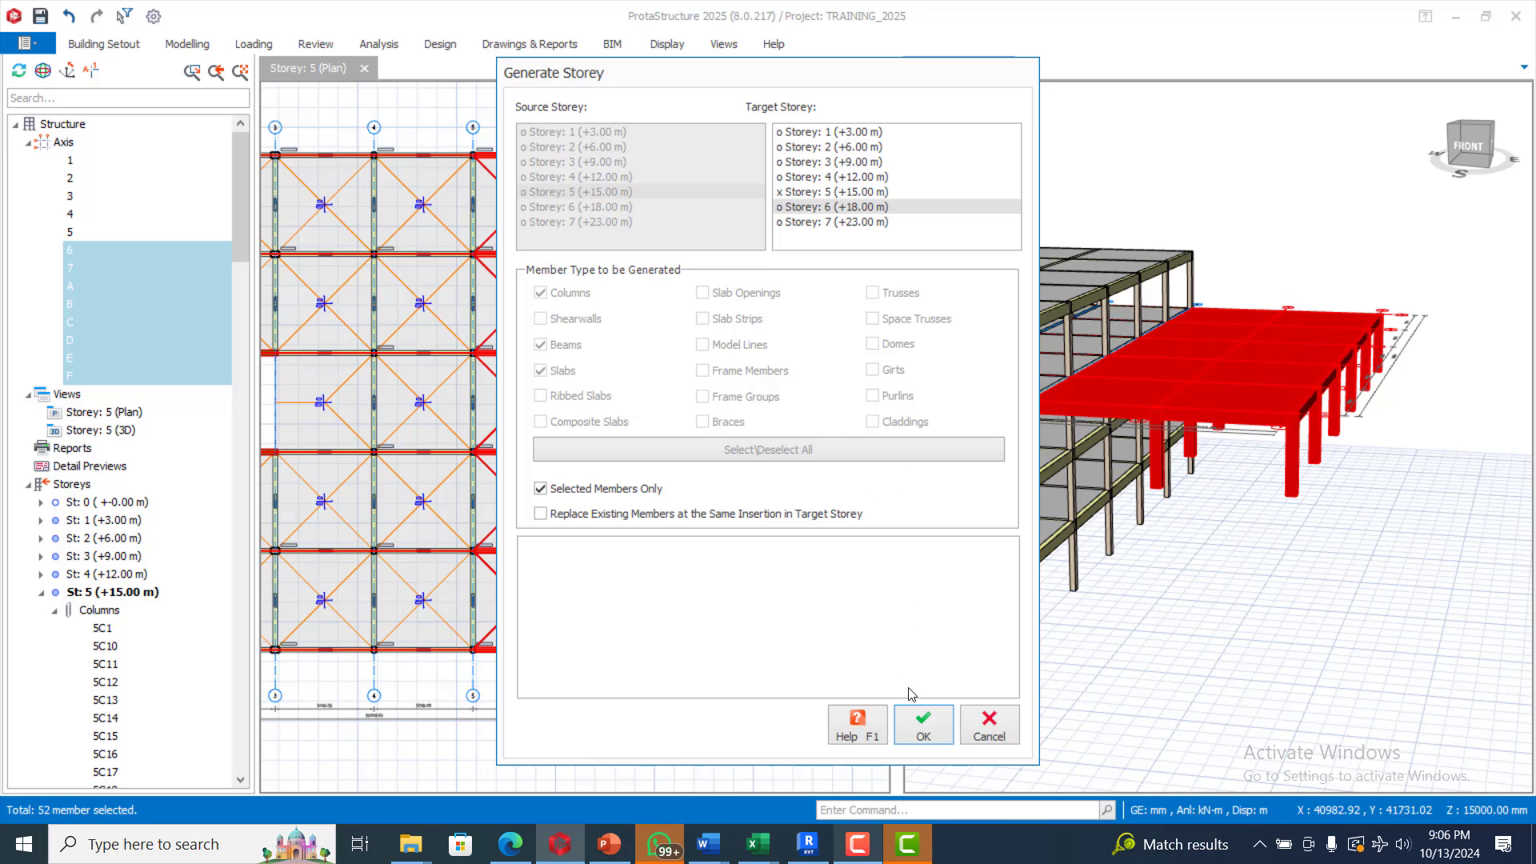
left_click(852, 846)
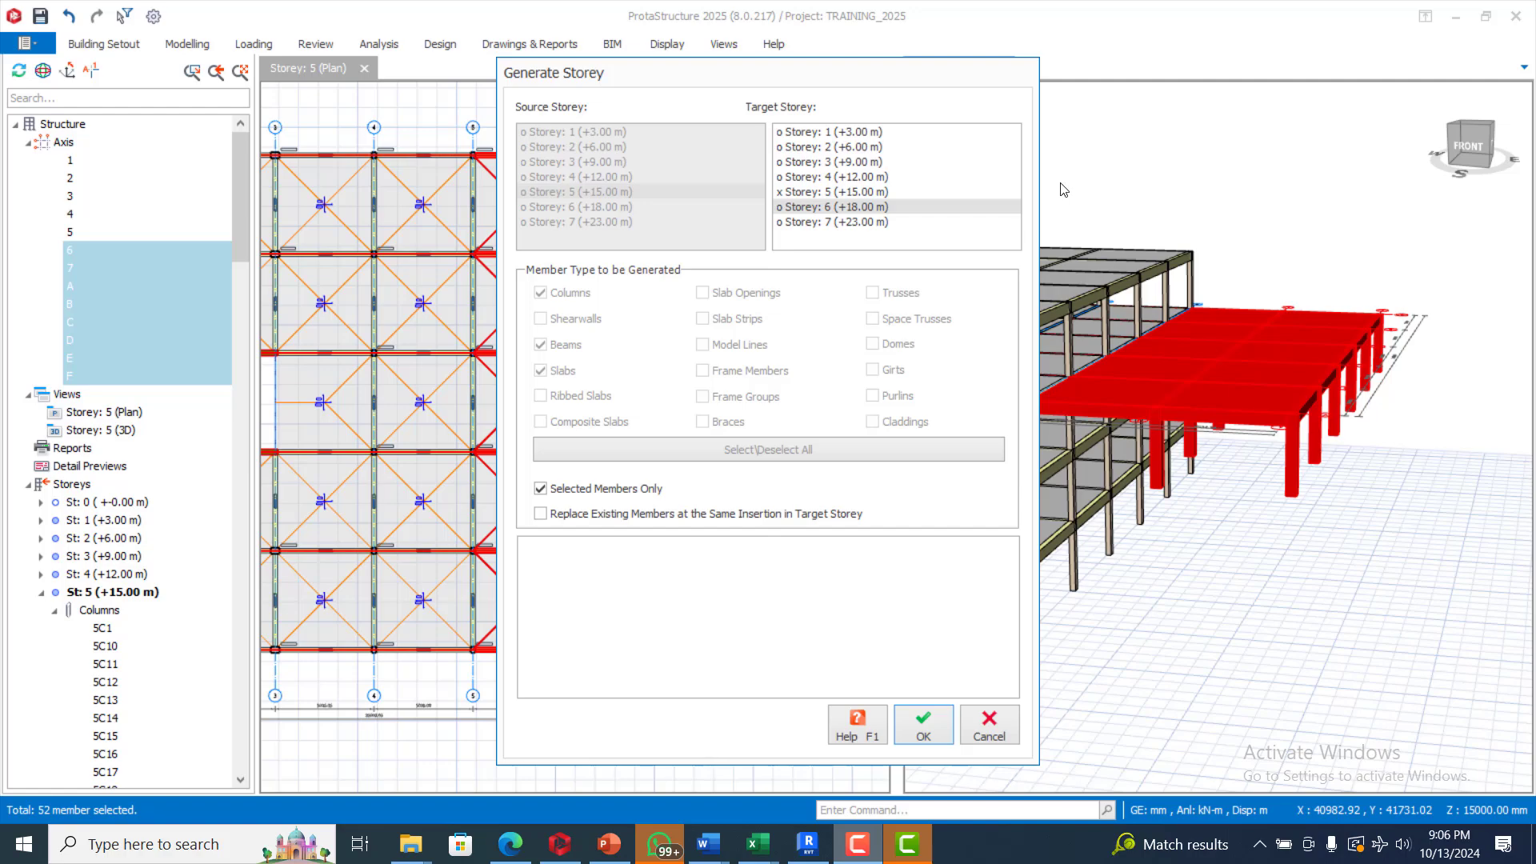
key("Return")
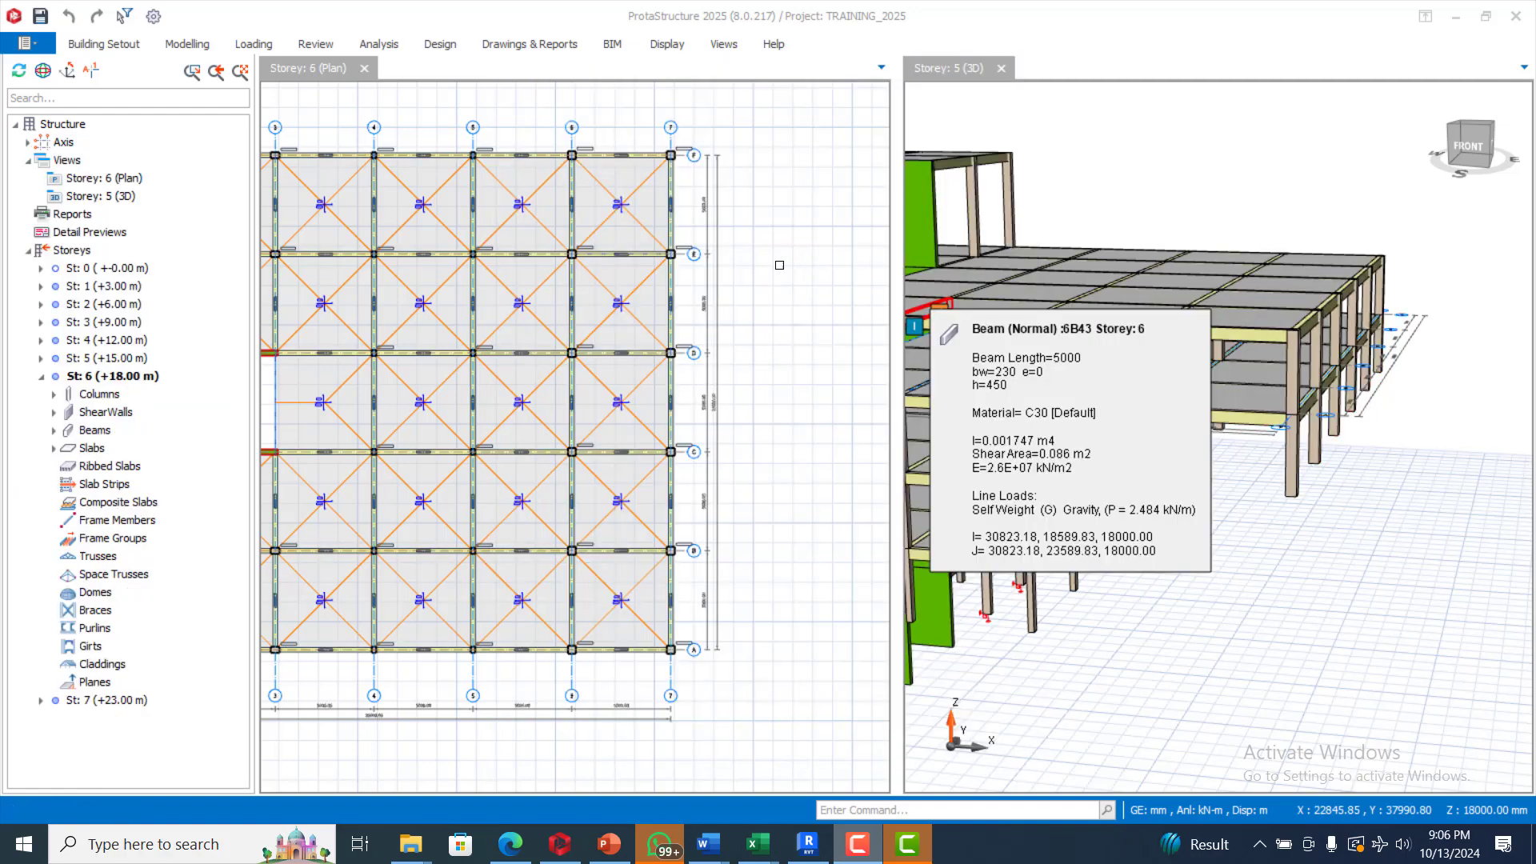
scroll(1368, 470, "down", 5)
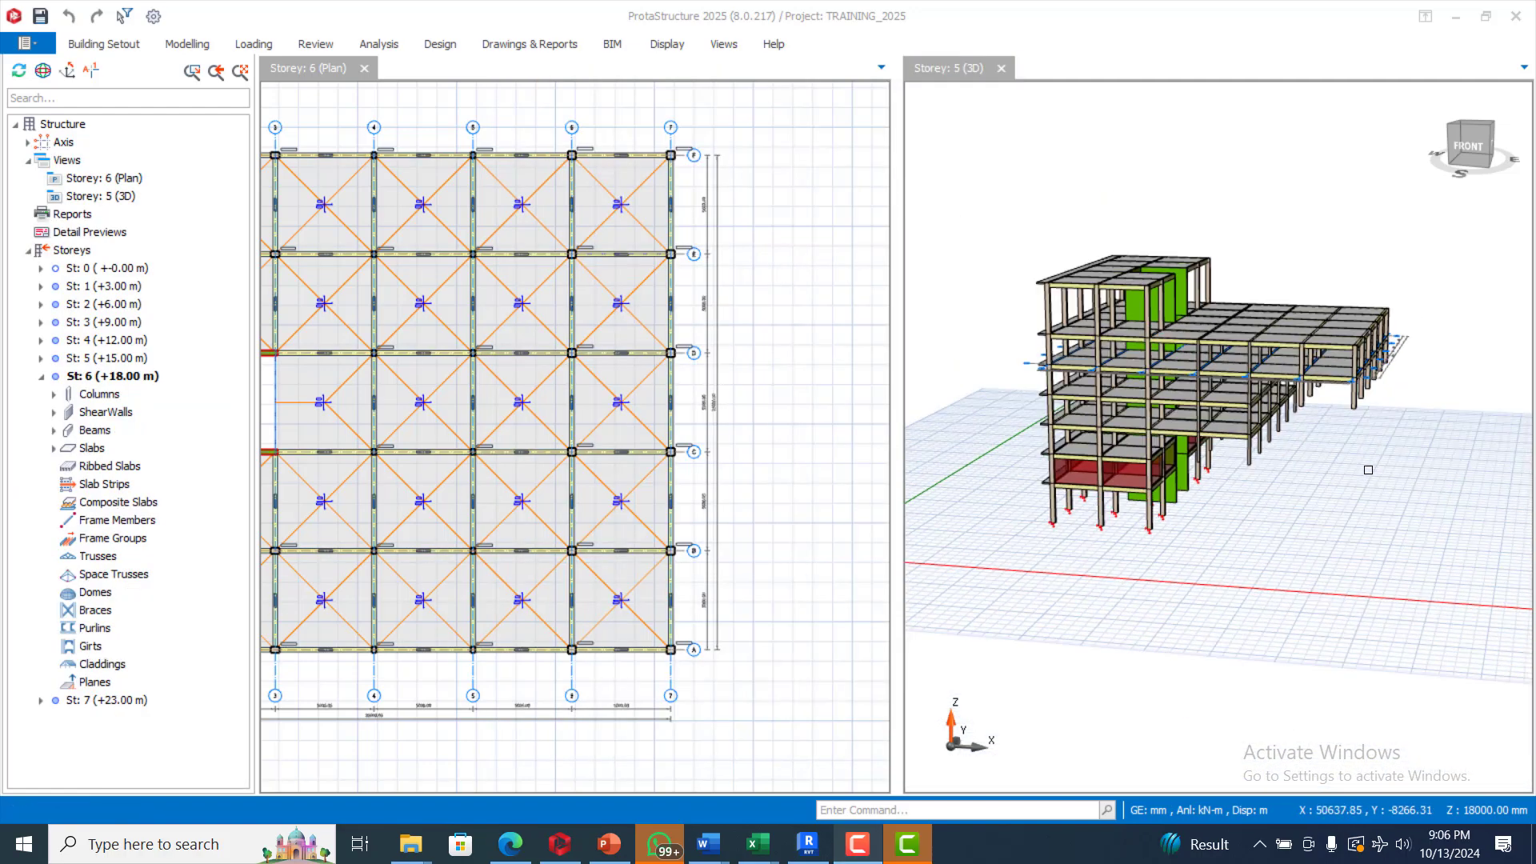
left_click(1366, 470)
middle_click_drag(1200, 477, 1217, 524)
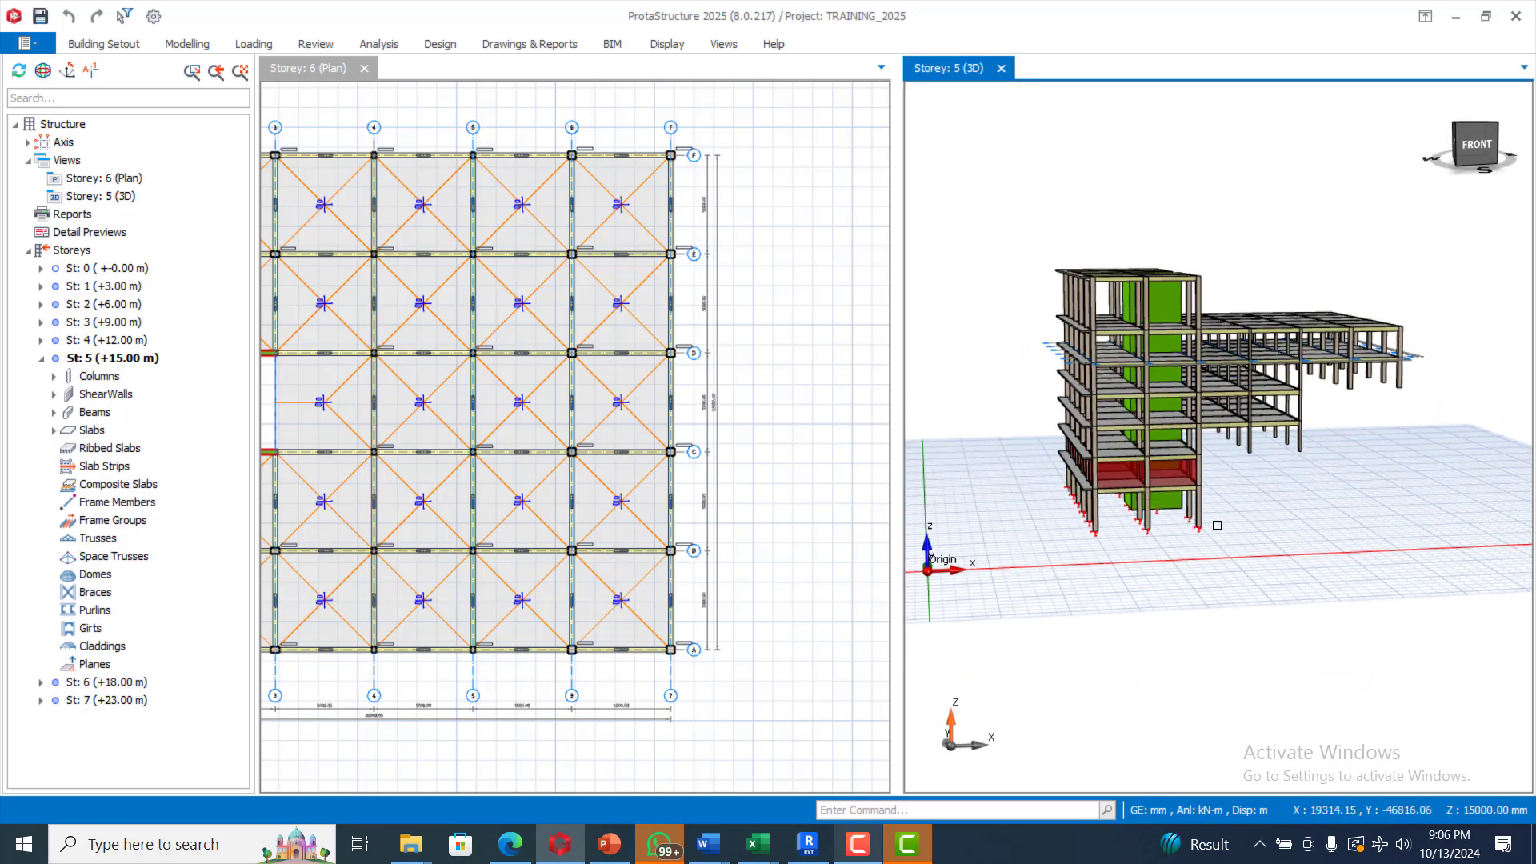
scroll(1217, 525, "up", 3)
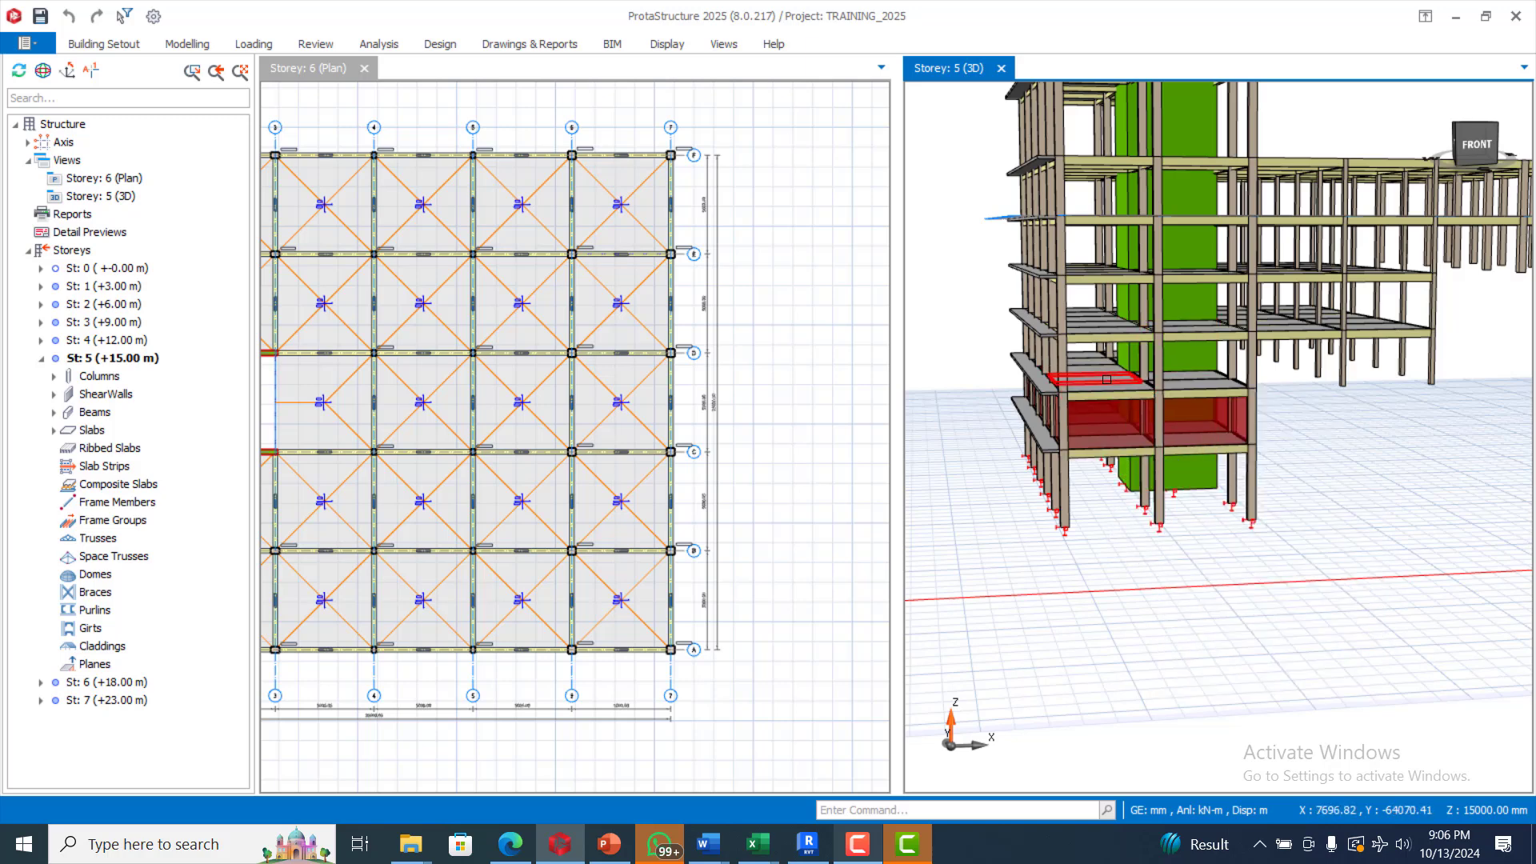
scroll(1107, 379, "down", 2)
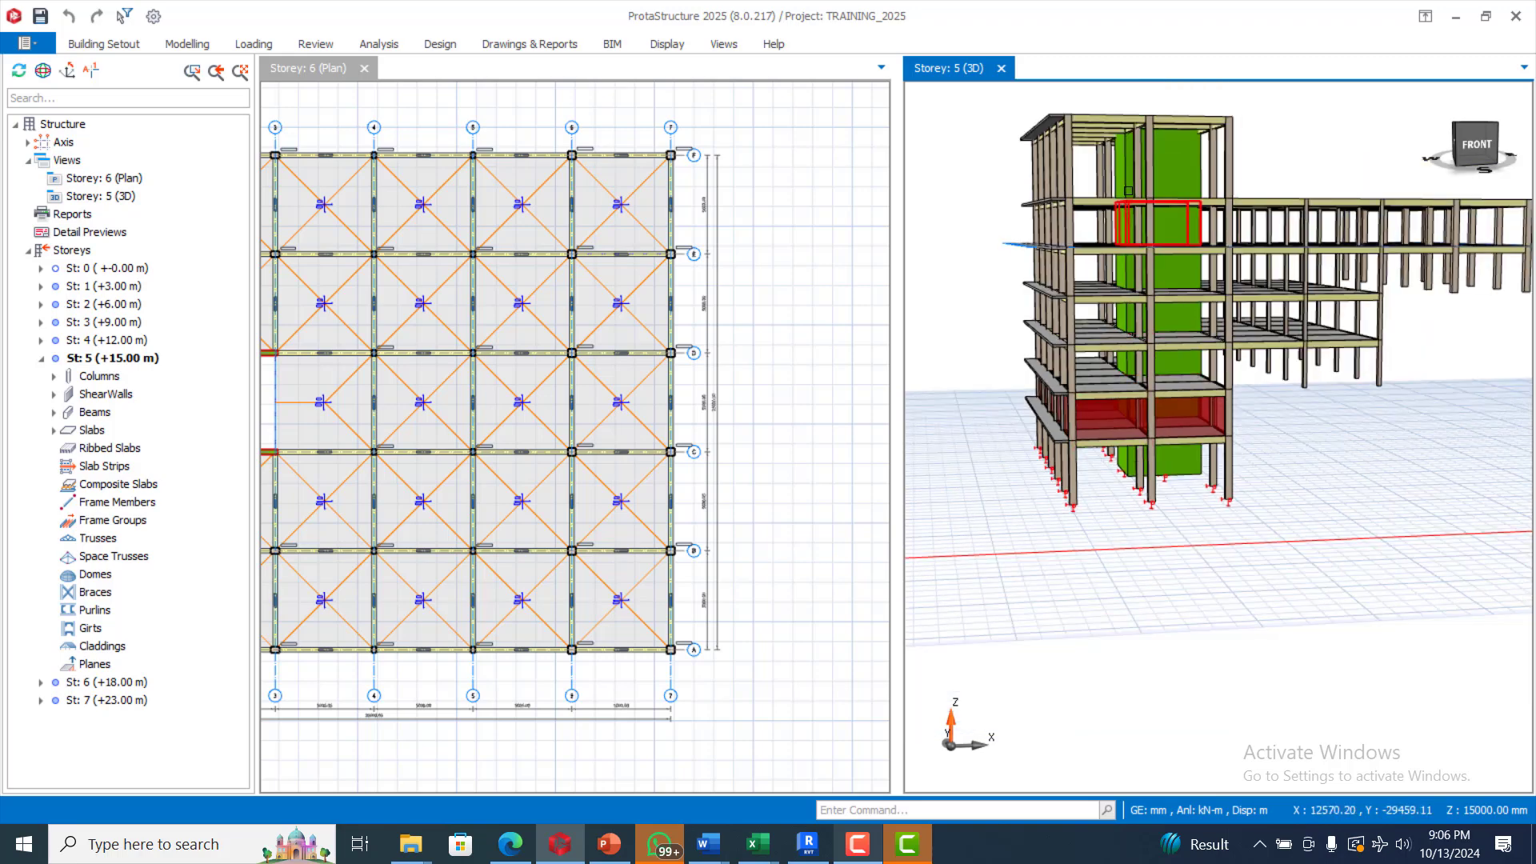
scroll(1118, 138, "up", 2)
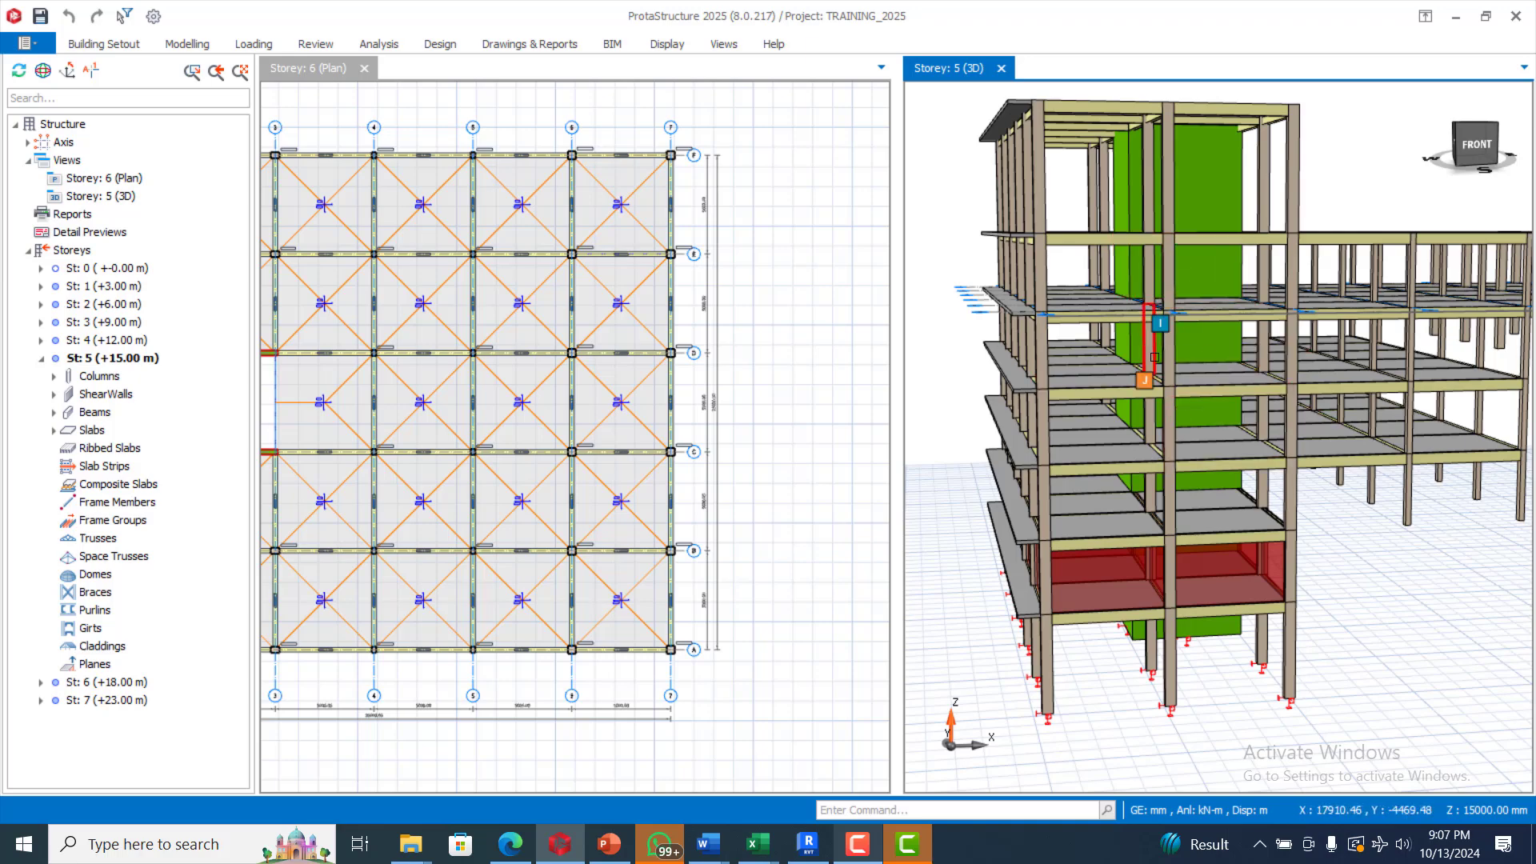
scroll(1161, 391, "down", 1)
scroll(1161, 390, "down", 1)
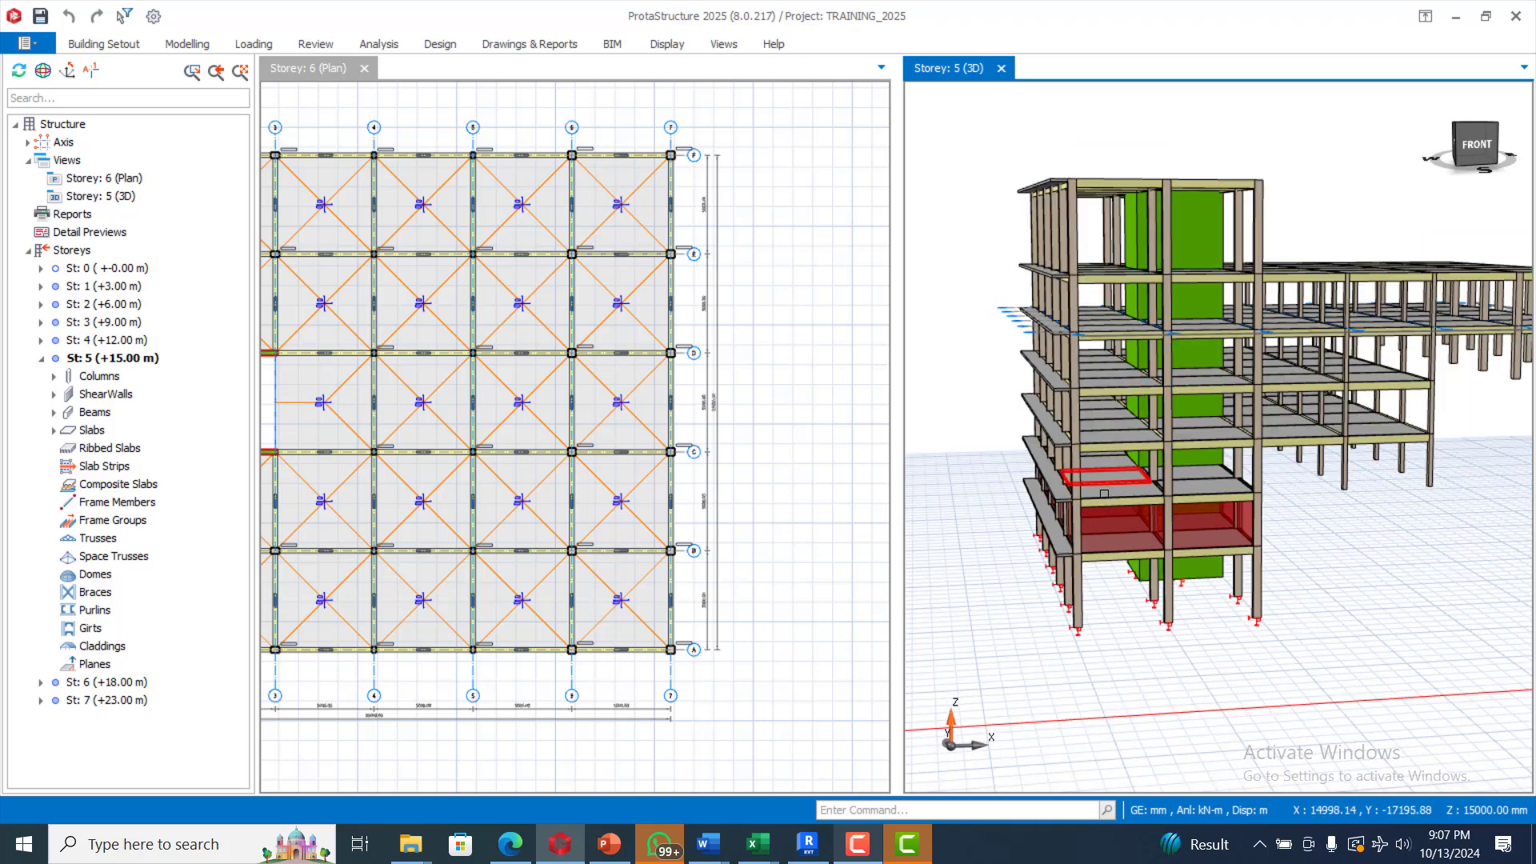
scroll(784, 419, "down", 2)
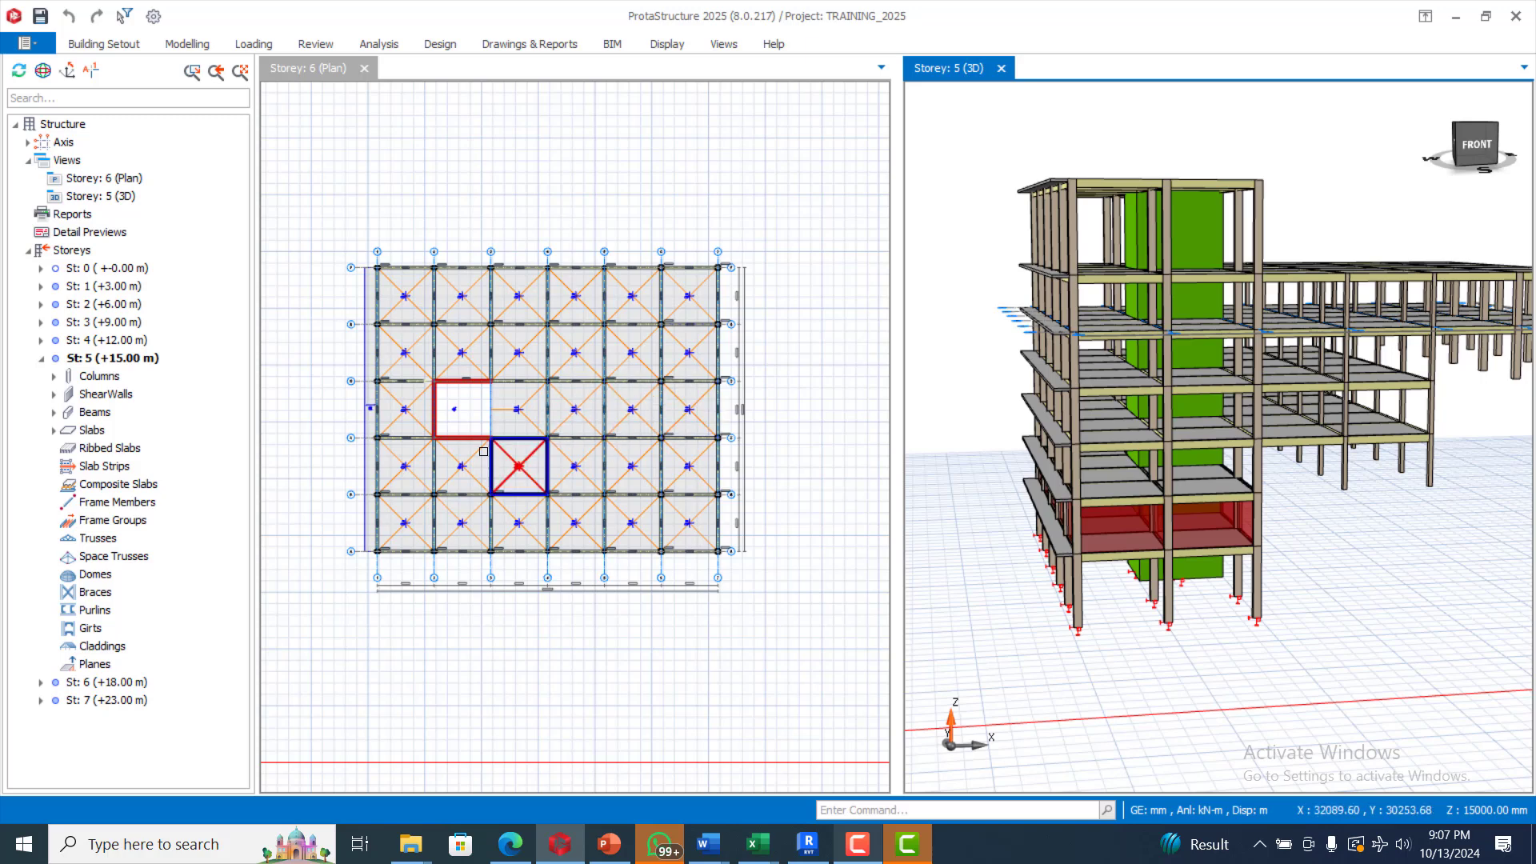
scroll(512, 464, "up", 1)
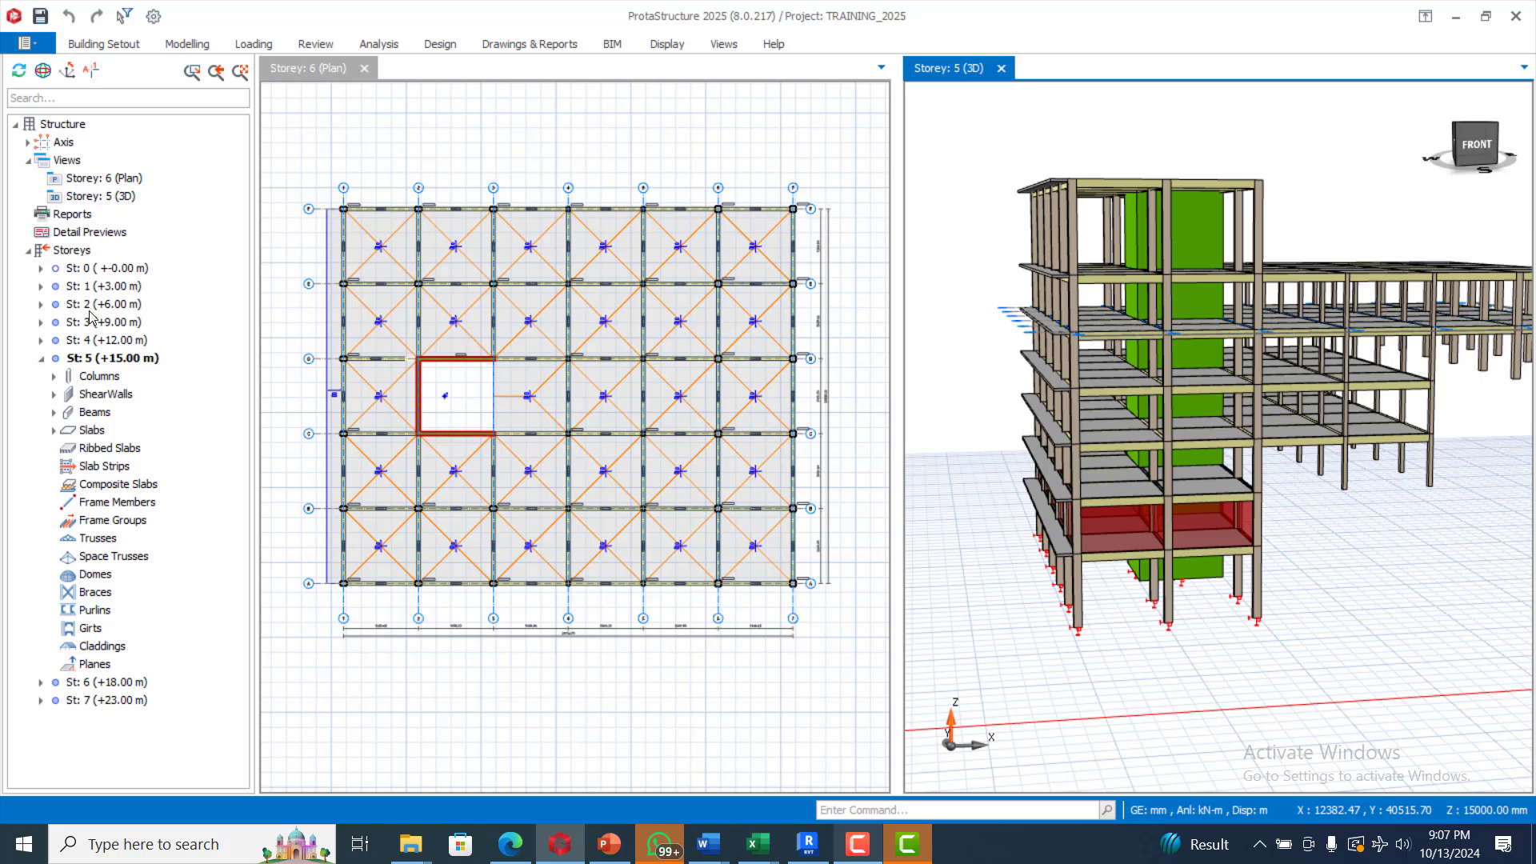
Step: Make St: 2 (+6.00 m) the active storey and show its plan
double_click(92, 305)
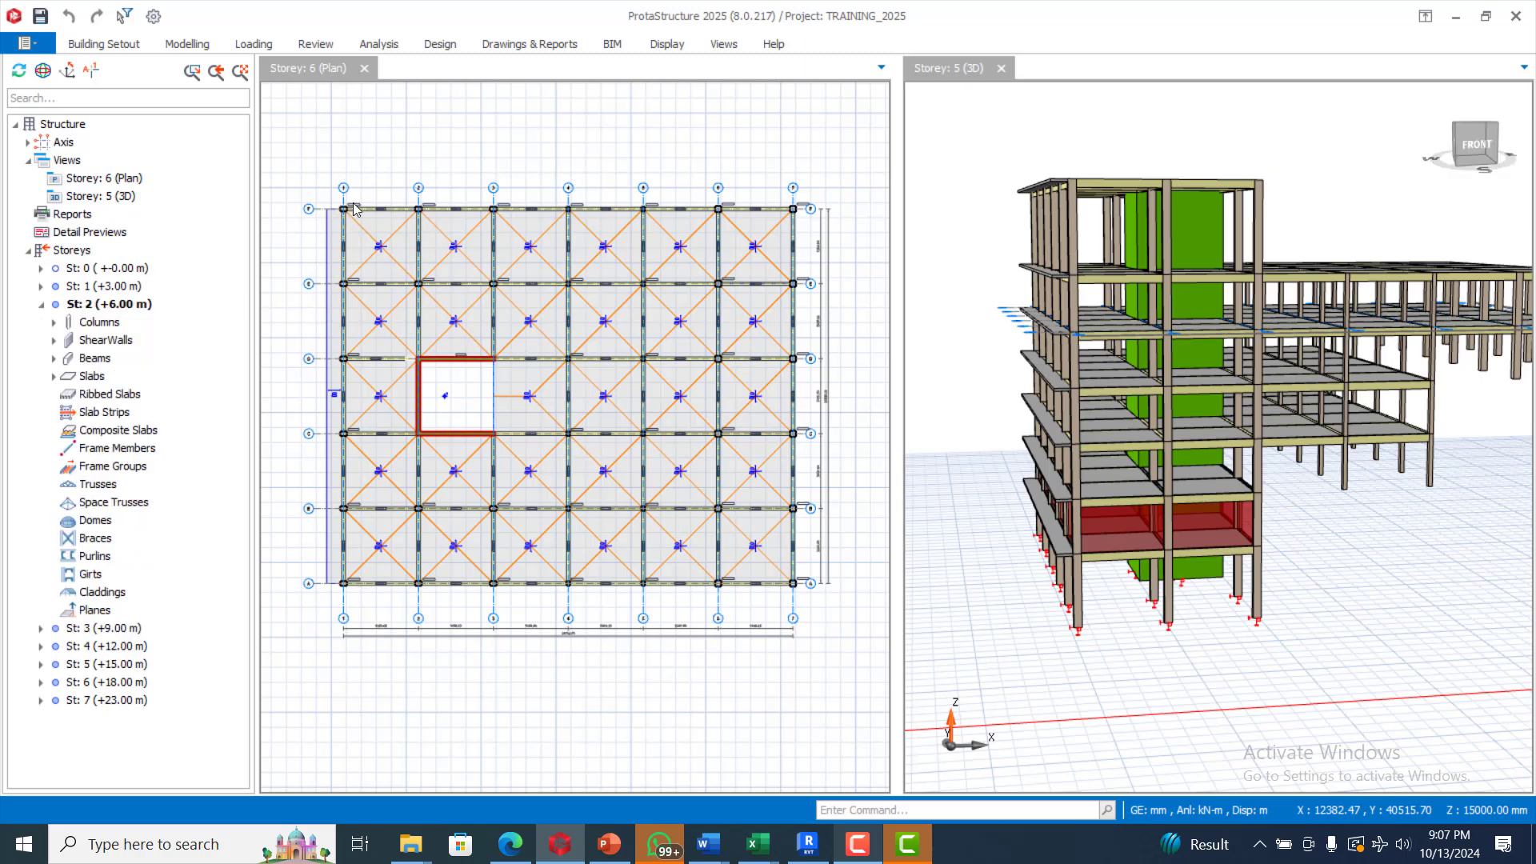
left_click(399, 176)
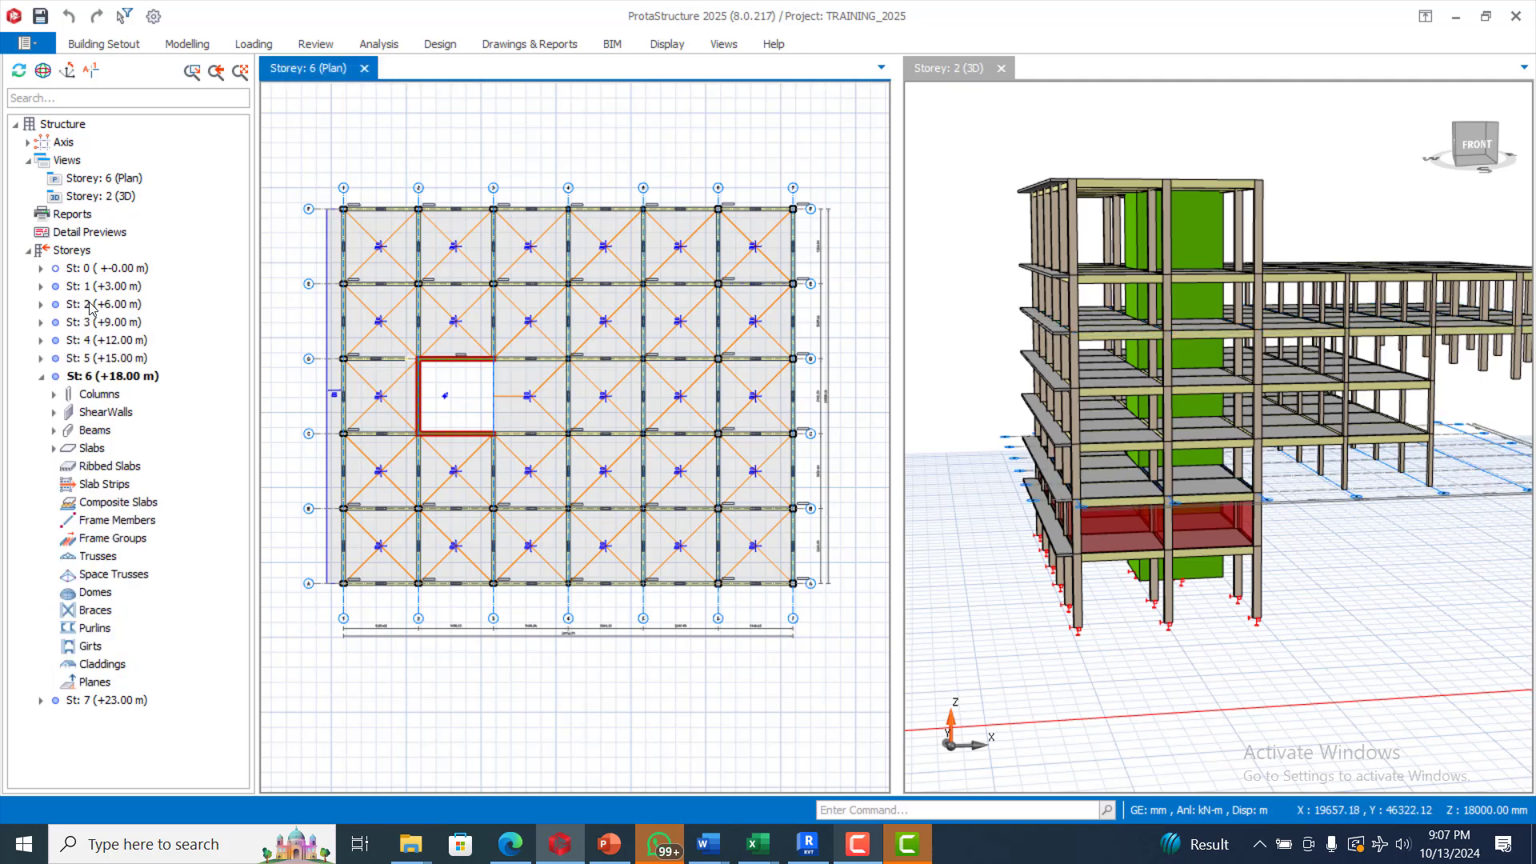
left_click(93, 305)
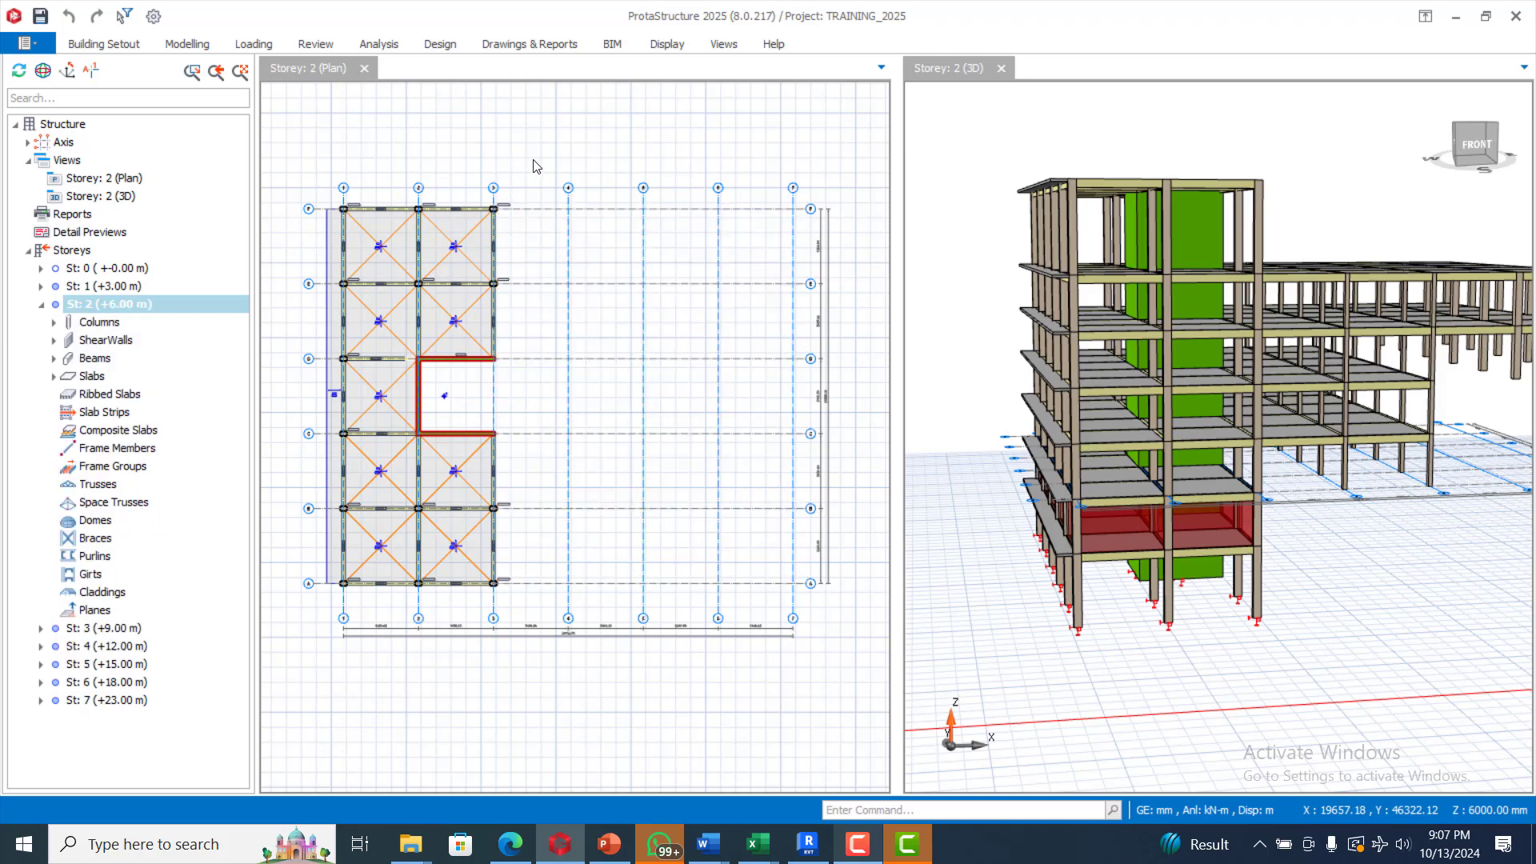
scroll(329, 378, "up", 1)
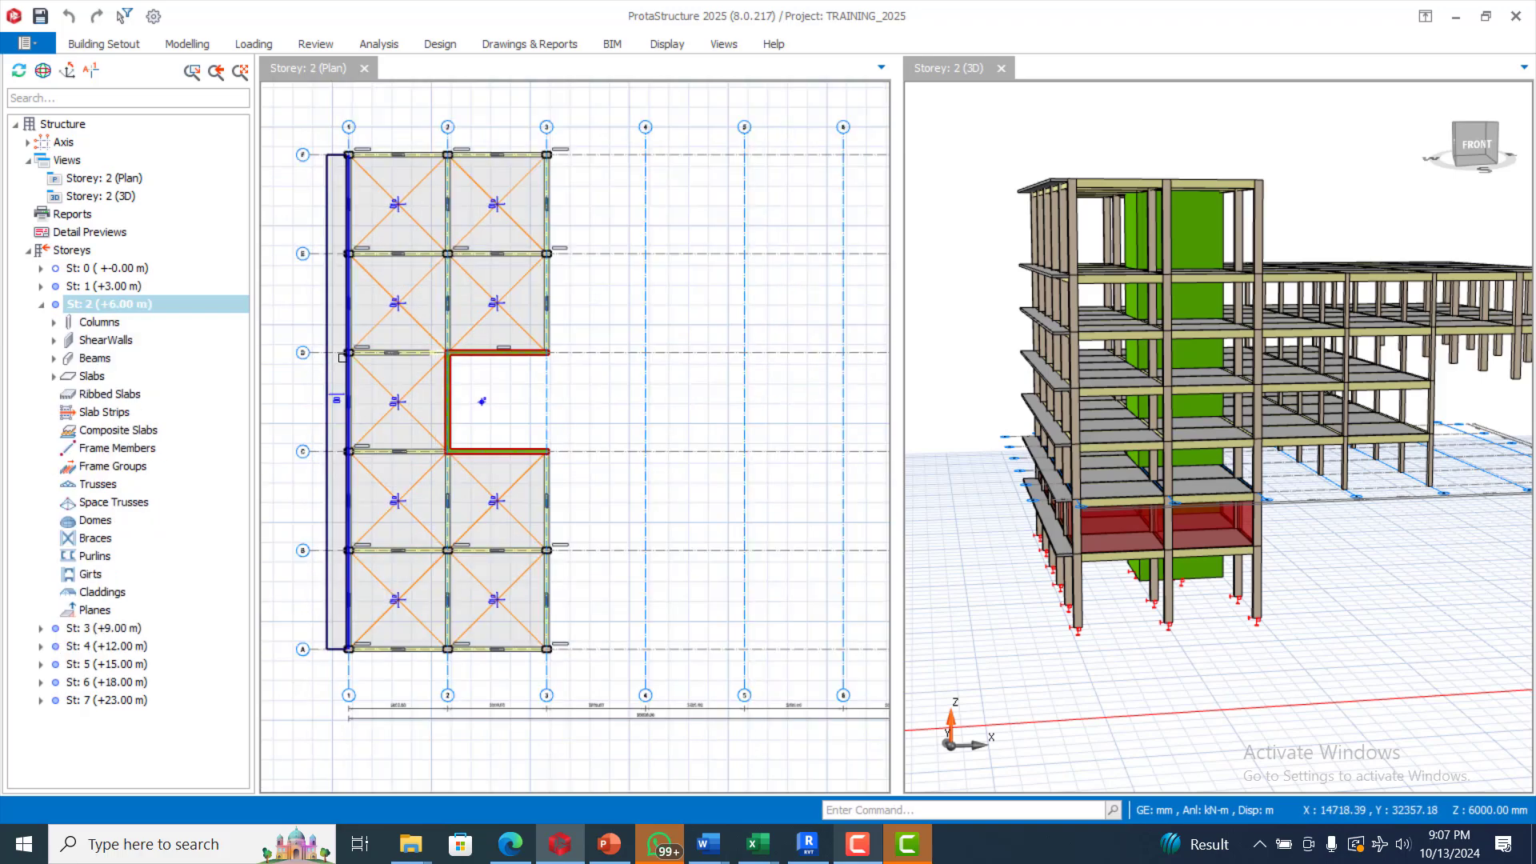
scroll(658, 295, "down", 2)
scroll(551, 270, "up", 2)
scroll(428, 196, "down", 1)
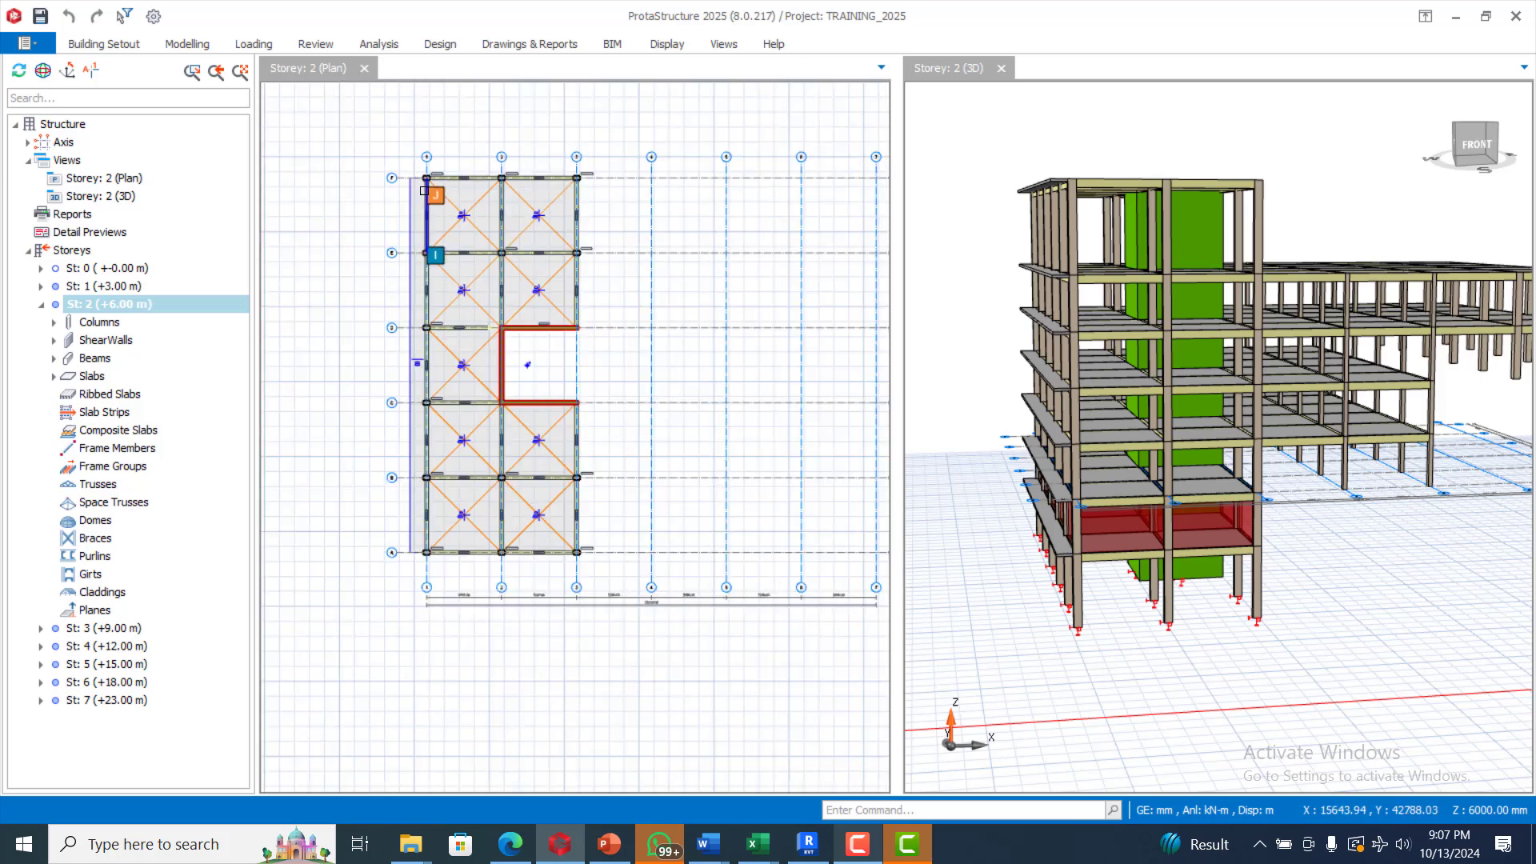
Step: Open the Load Editor for Storey 2 from the Loading ribbon
left_click(202, 45)
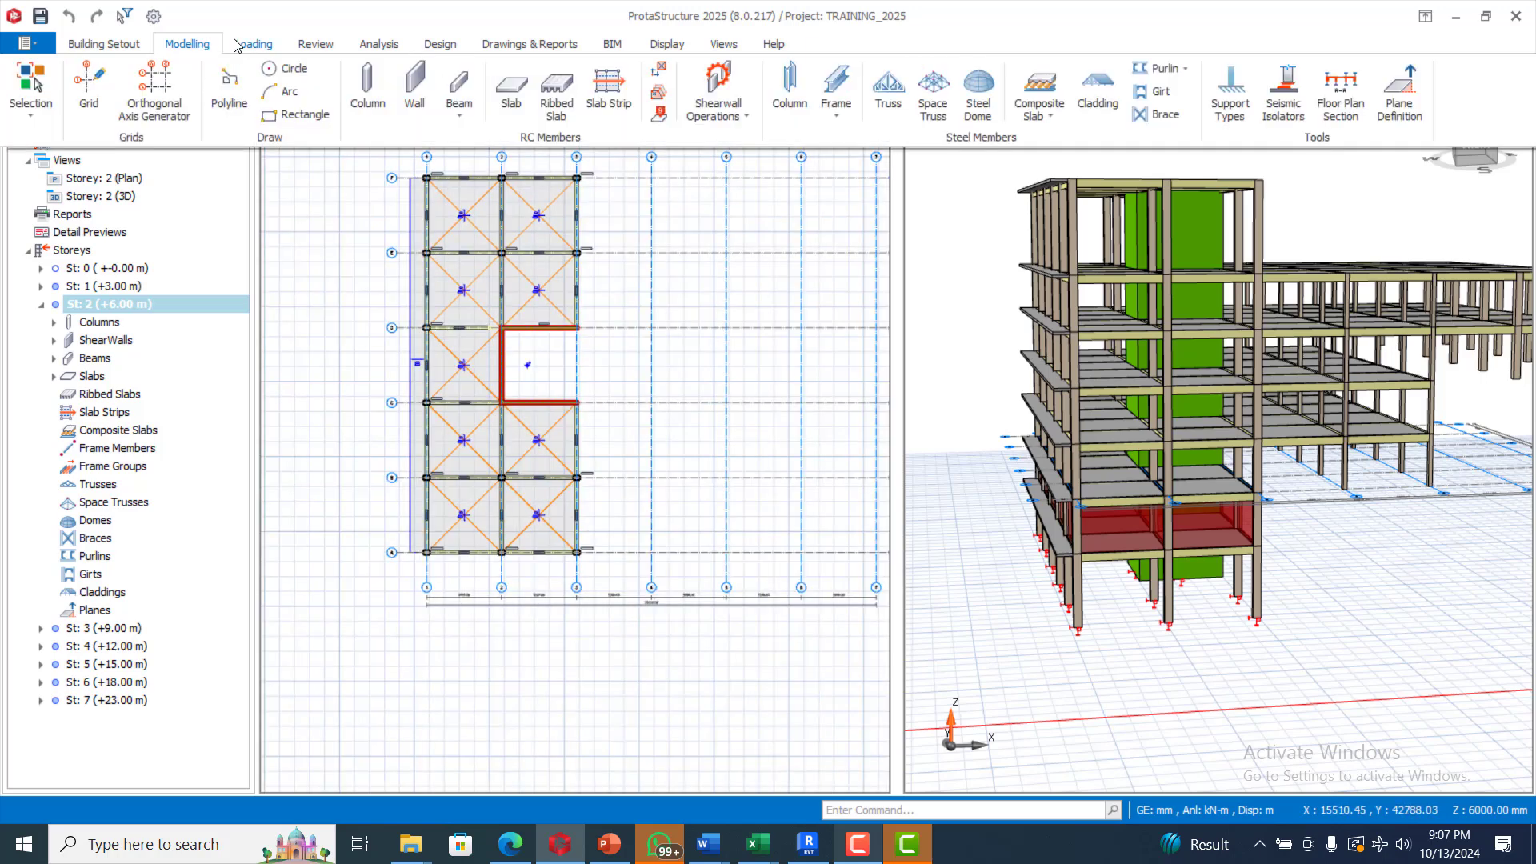
left_click(253, 44)
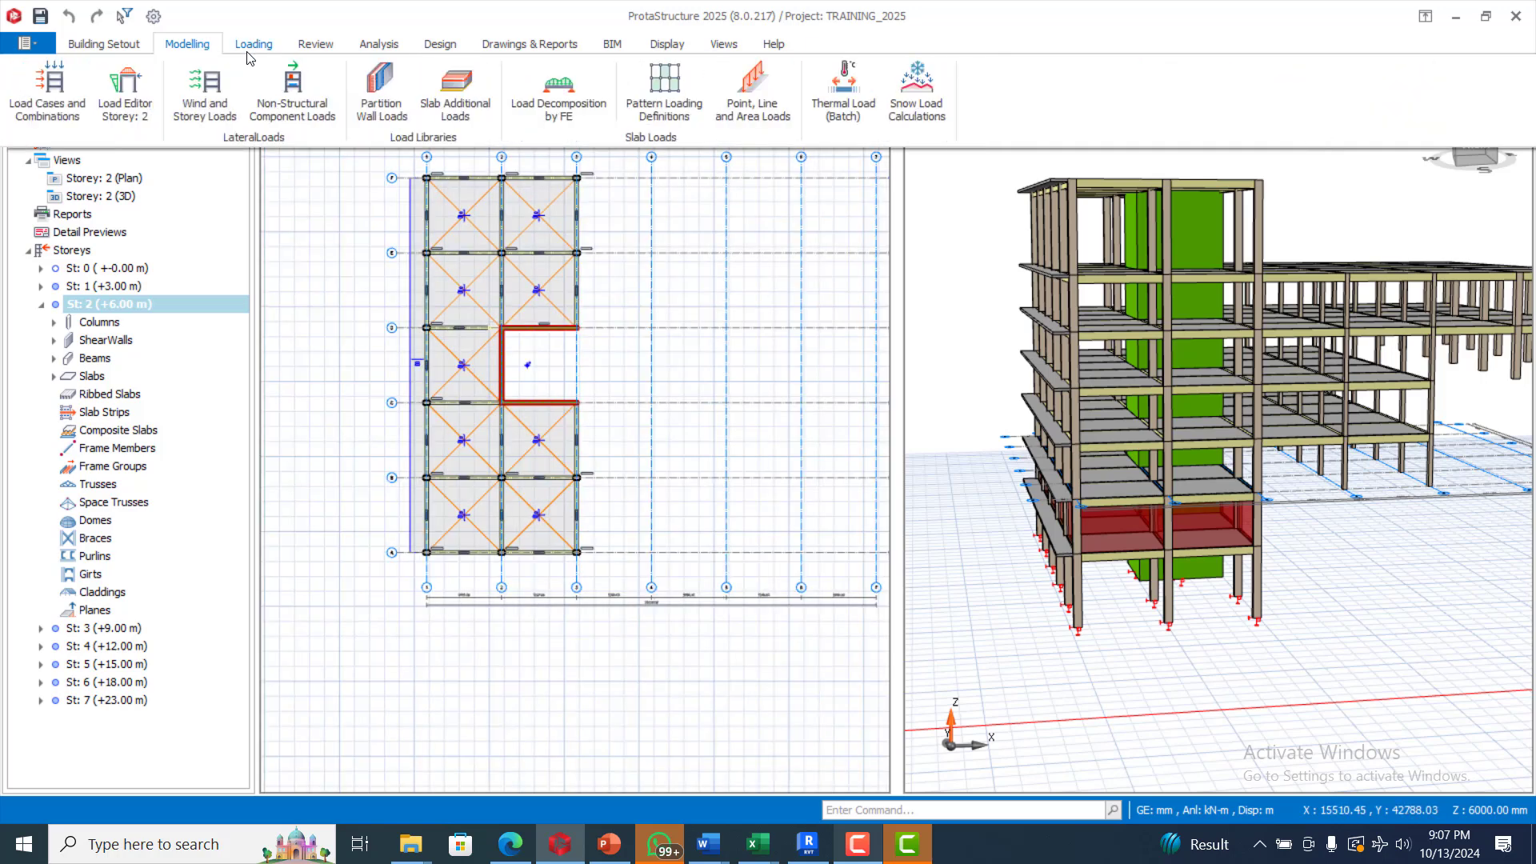
left_click(147, 82)
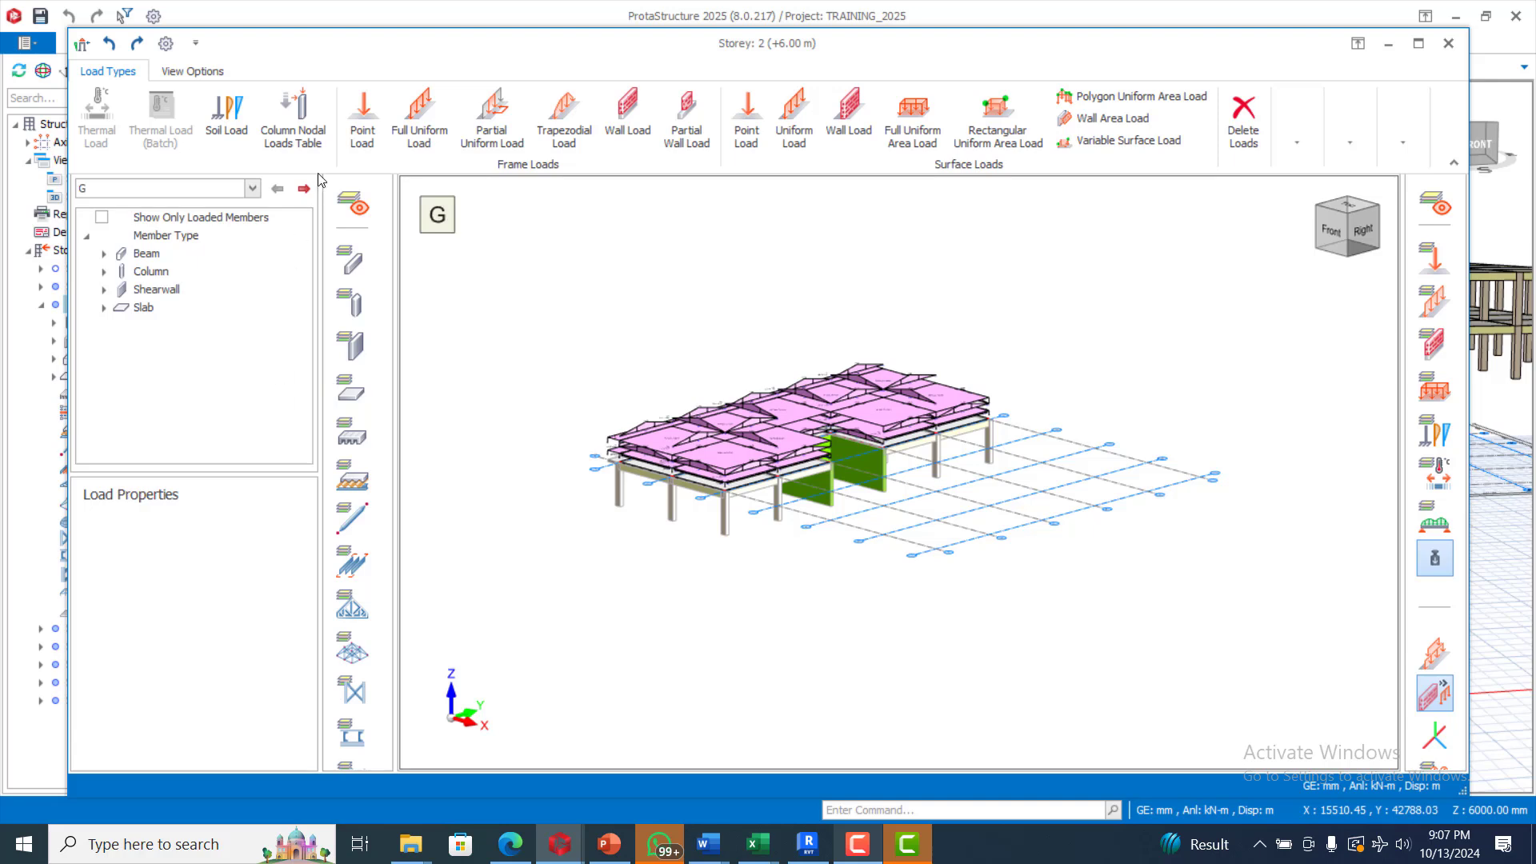
Step: Start a Wall Load with Tempered Glass Panel chosen from the Wall Load Library
left_click(627, 110)
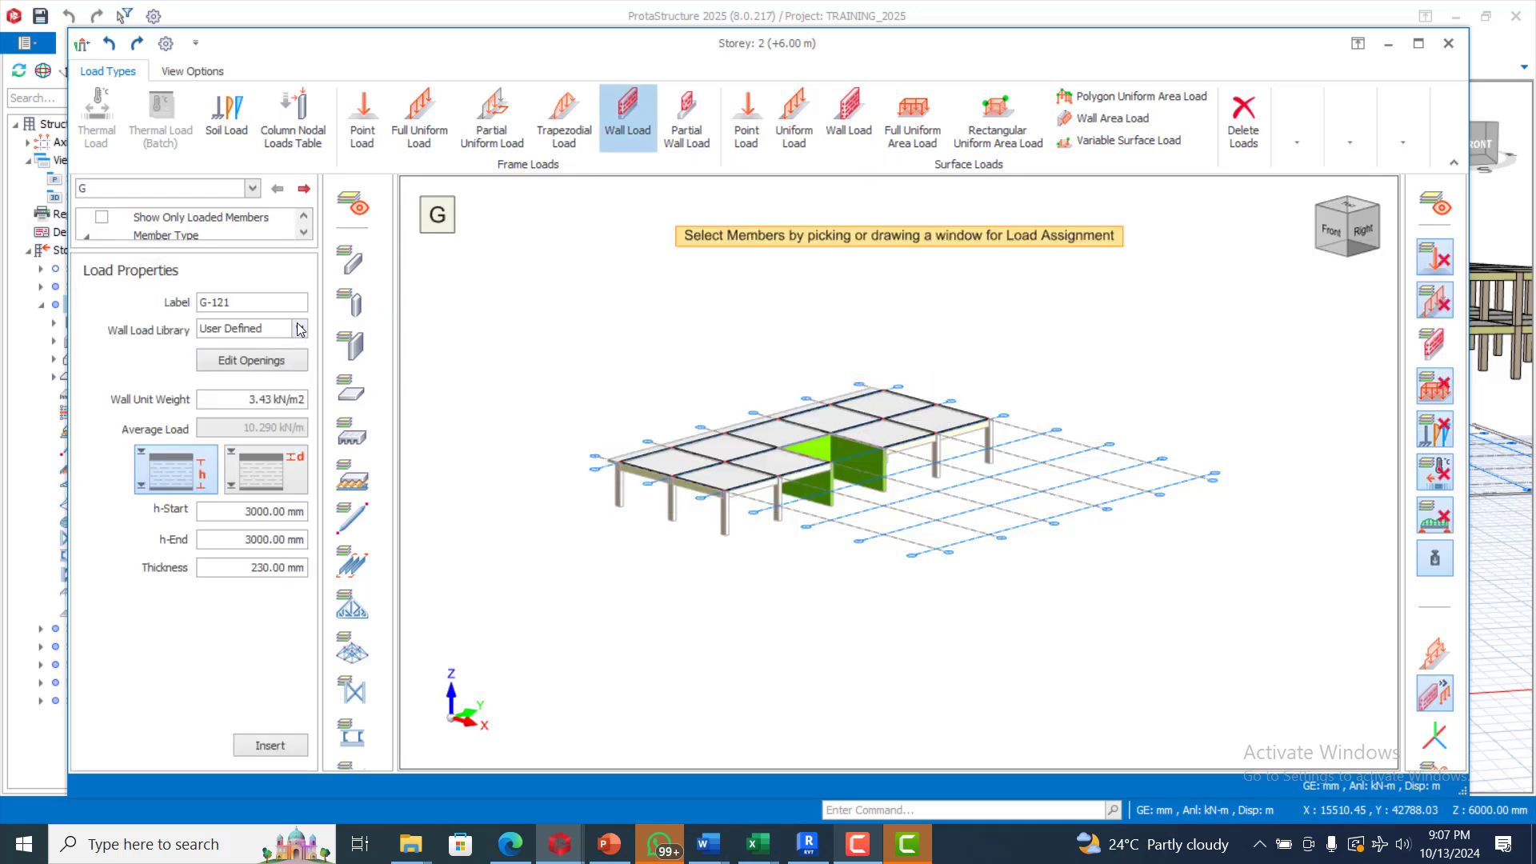
left_click(299, 329)
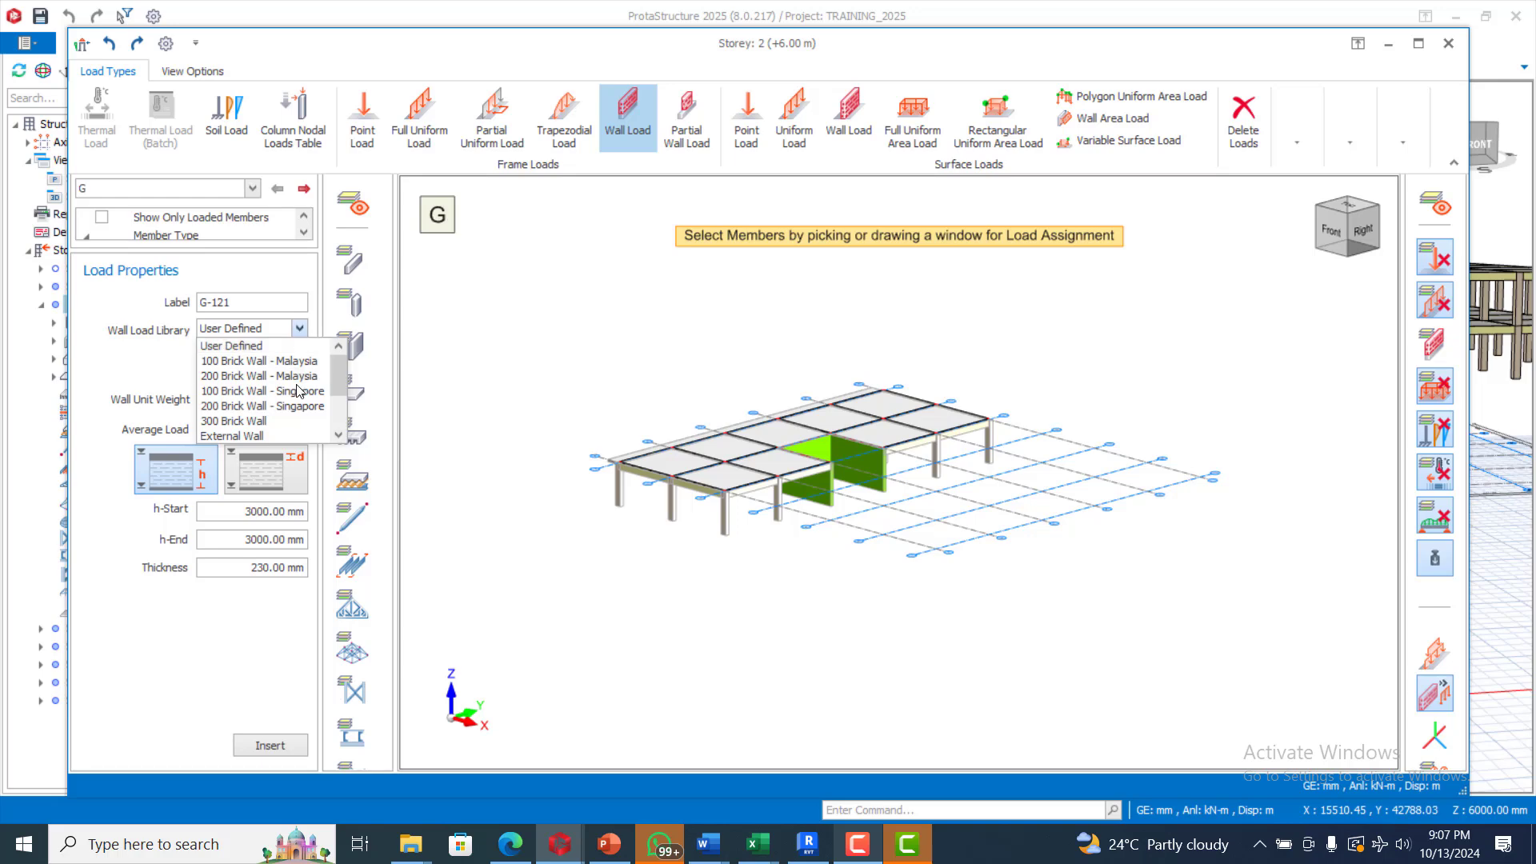
scroll(301, 392, "down", 2)
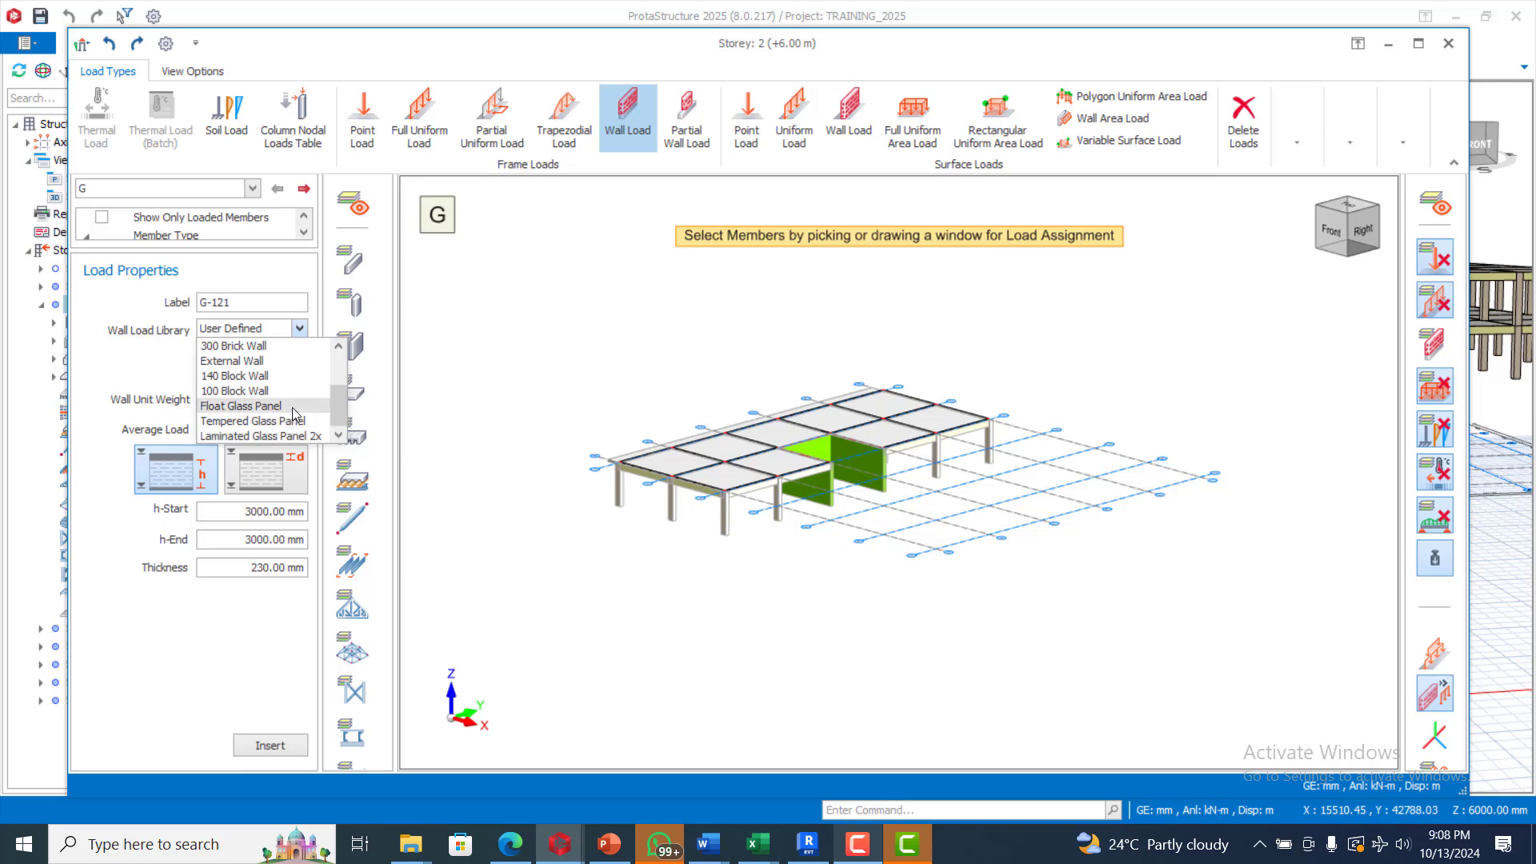
scroll(293, 412, "up", 5)
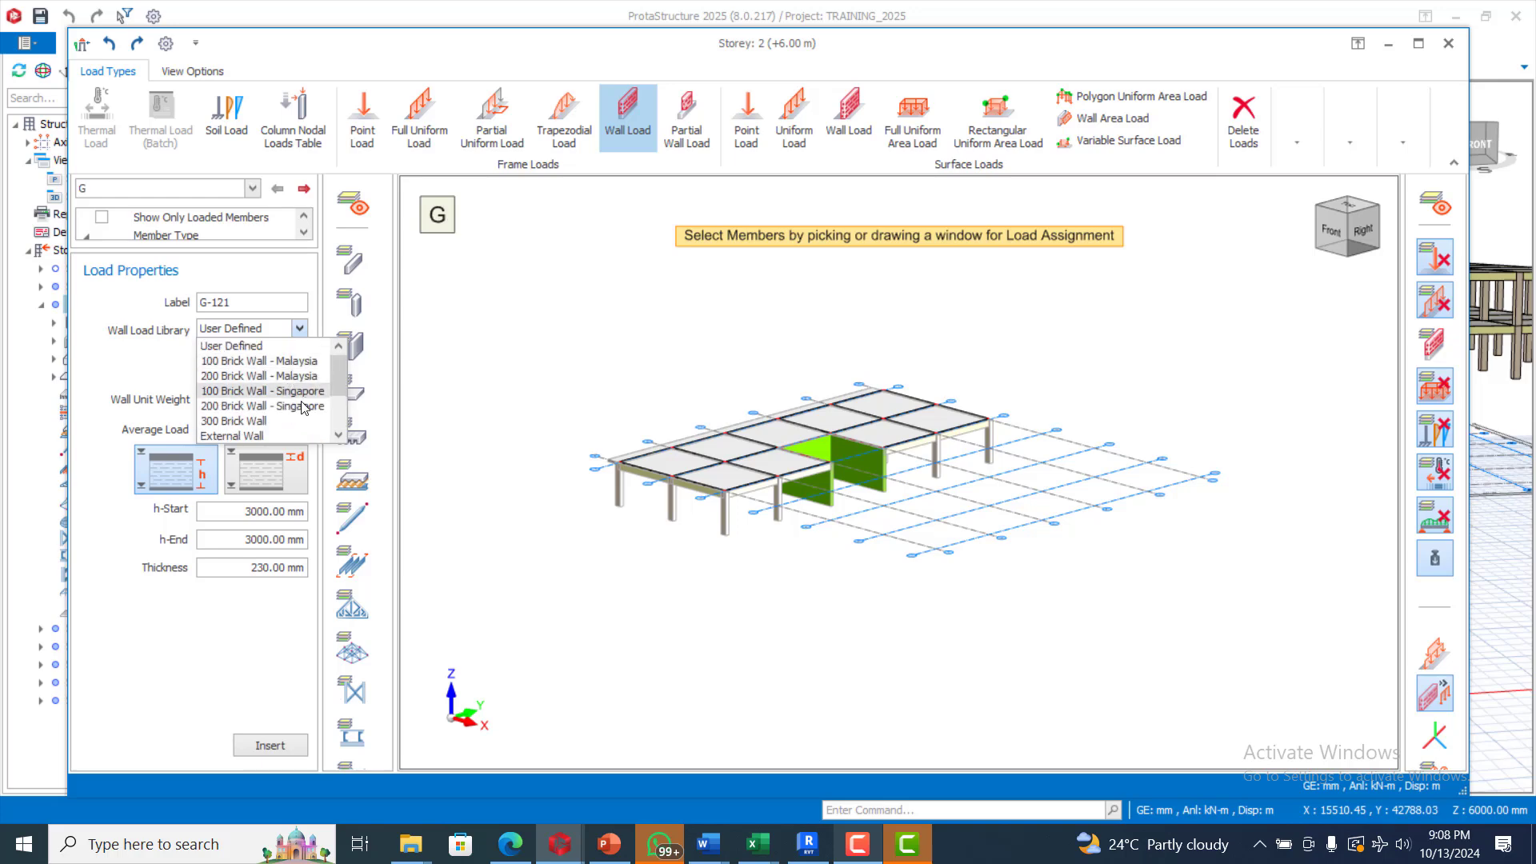
left_click(860, 846)
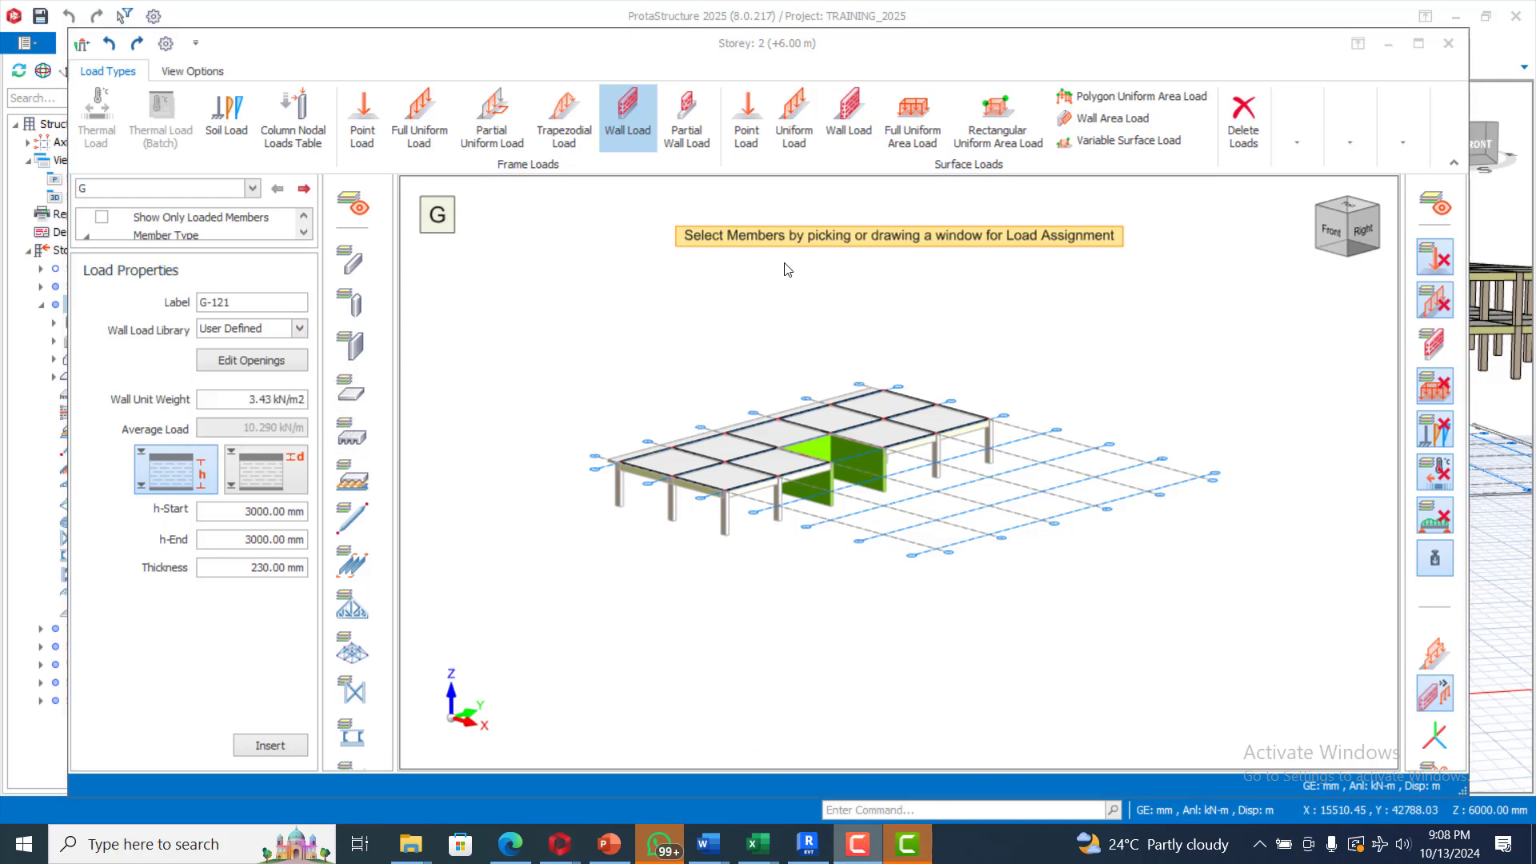
left_click(300, 335)
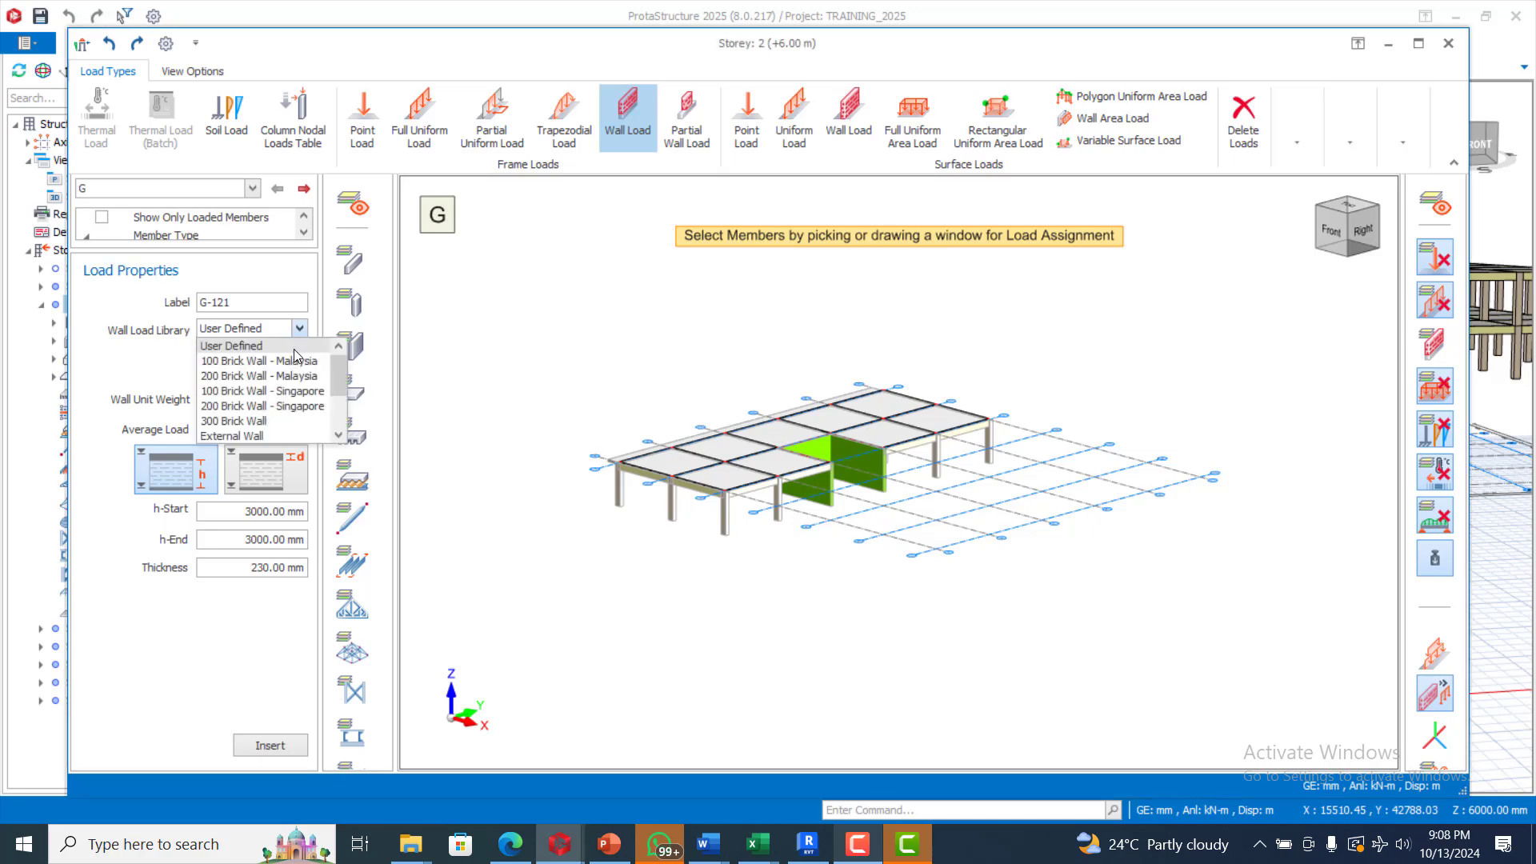
scroll(289, 395, "down", 2)
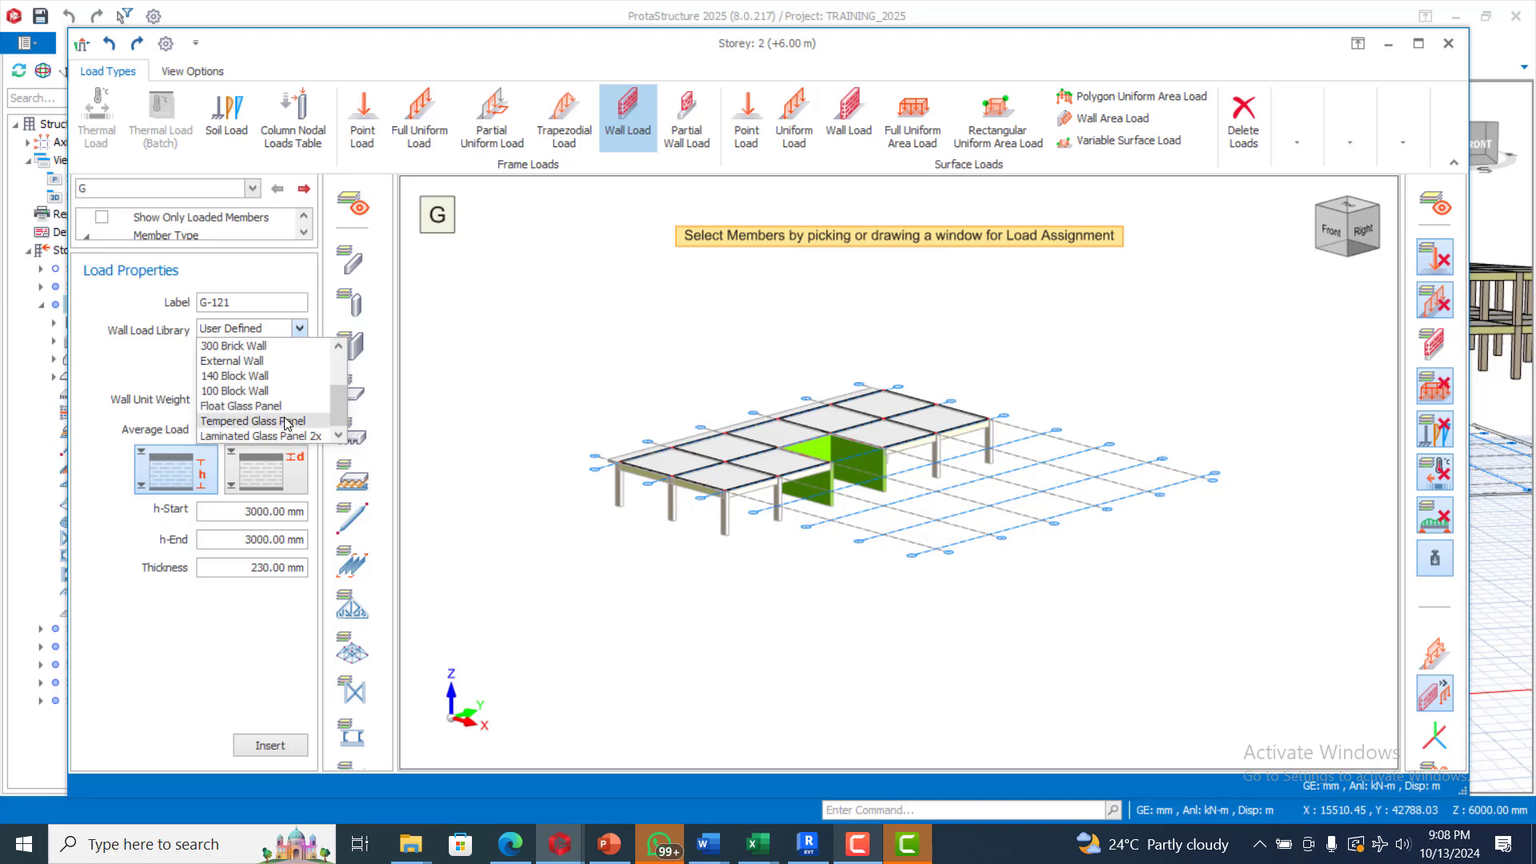
left_click(286, 422)
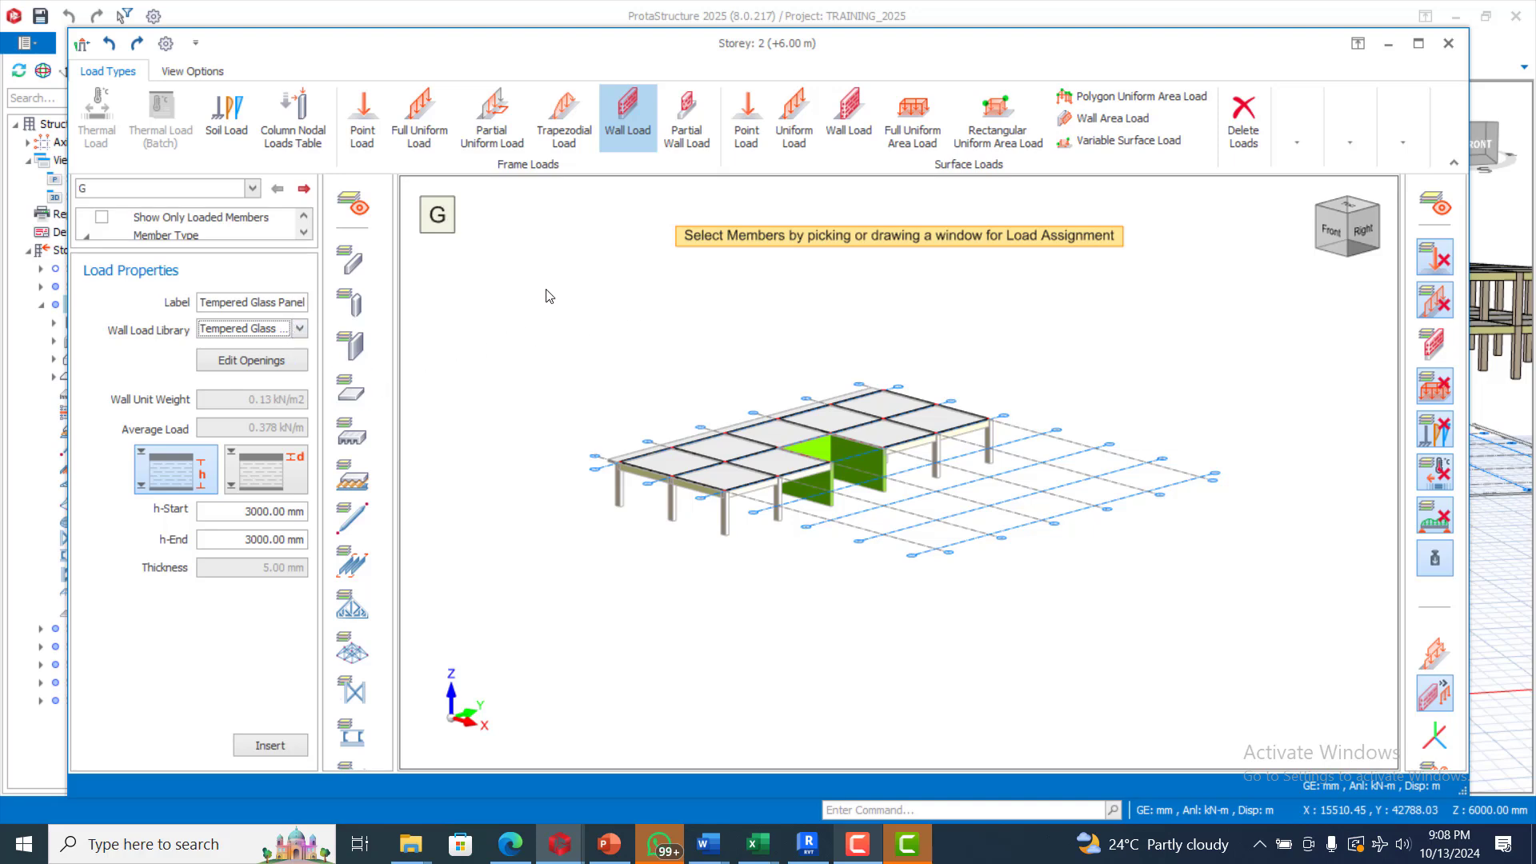
Step: Apply the glass wall load to all storey 2 beams and save when closing the editor
left_click_drag(544, 288, 1102, 581)
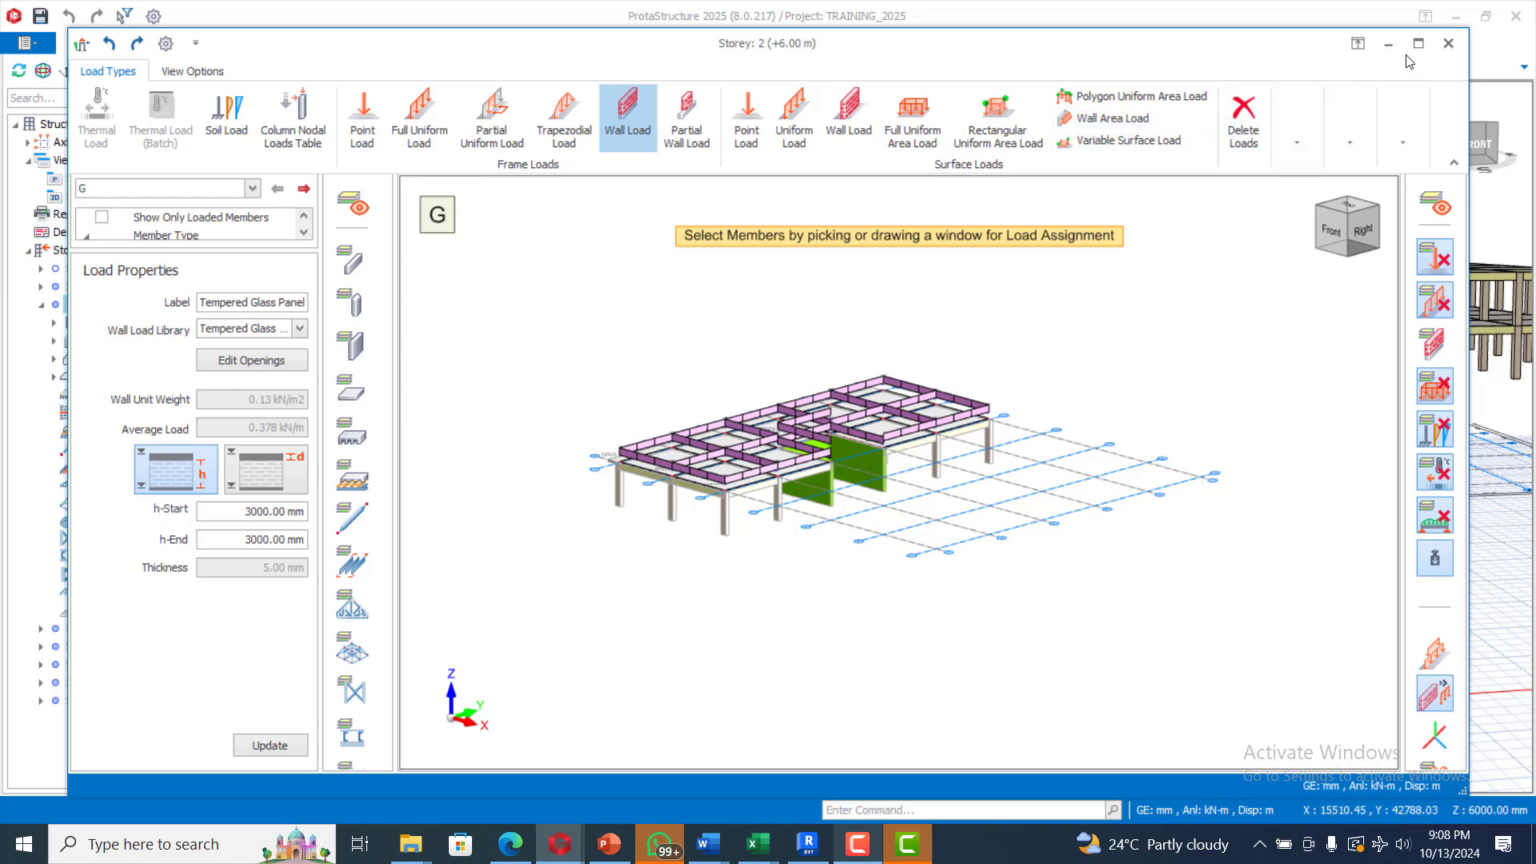
left_click(1449, 45)
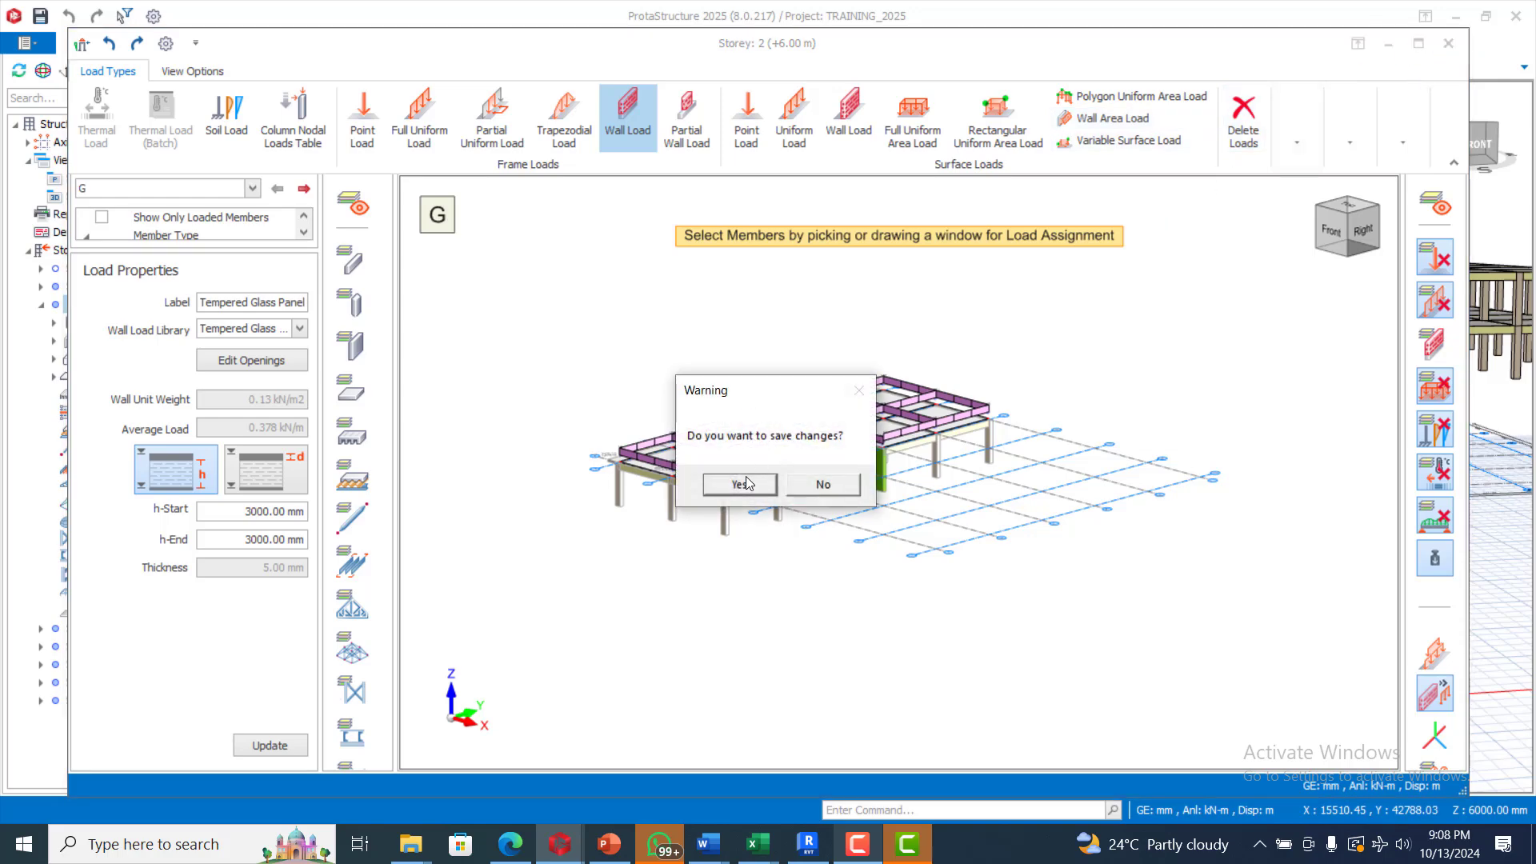
left_click(740, 485)
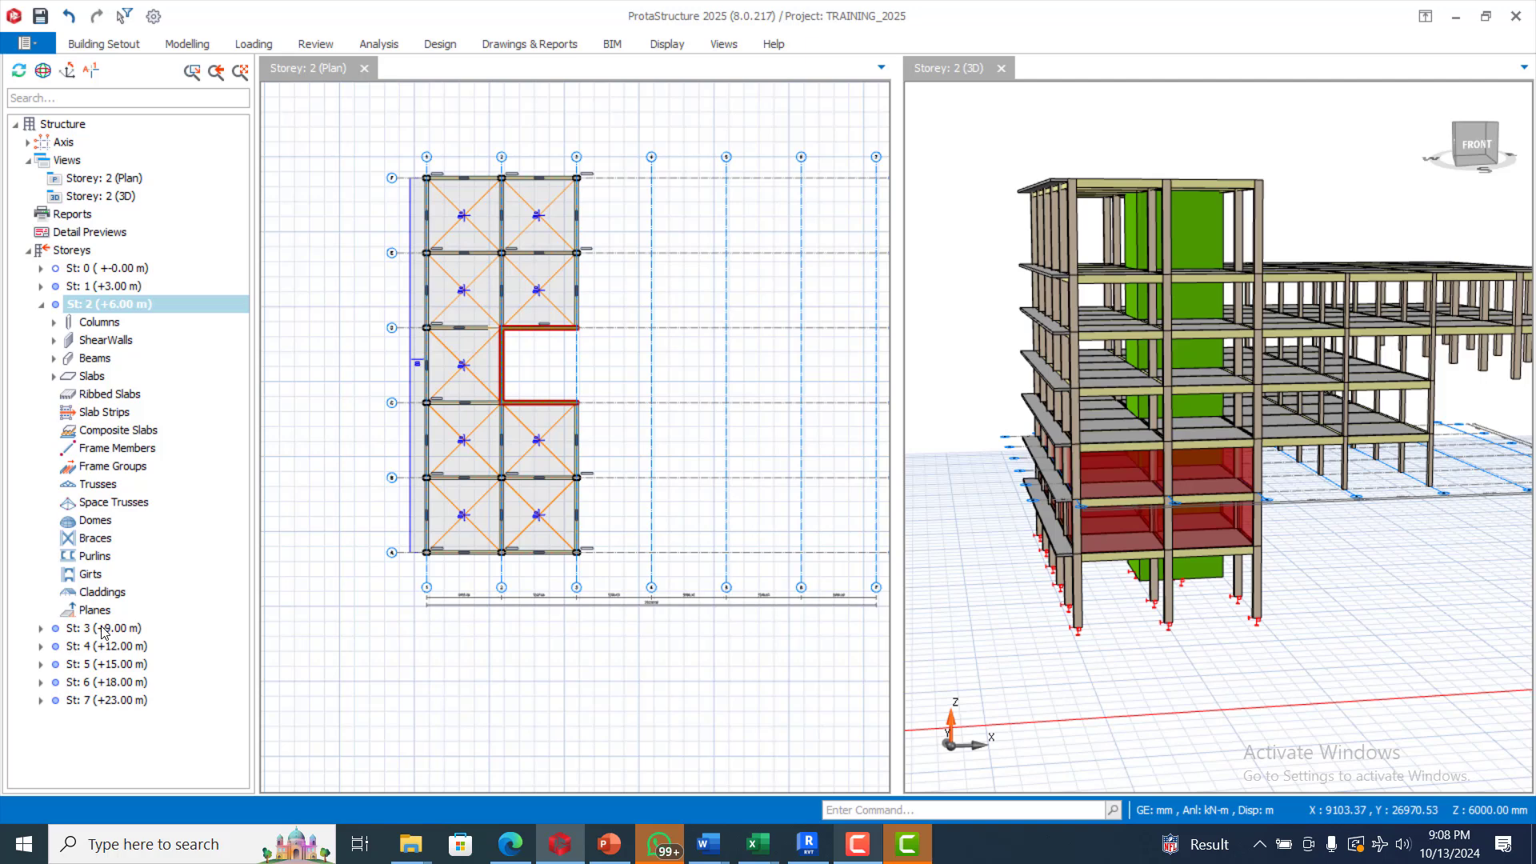
Step: On St: 3 (+9.00 m), window-select every beam for a Tempered Glass Panel wall load and save
left_click(102, 629)
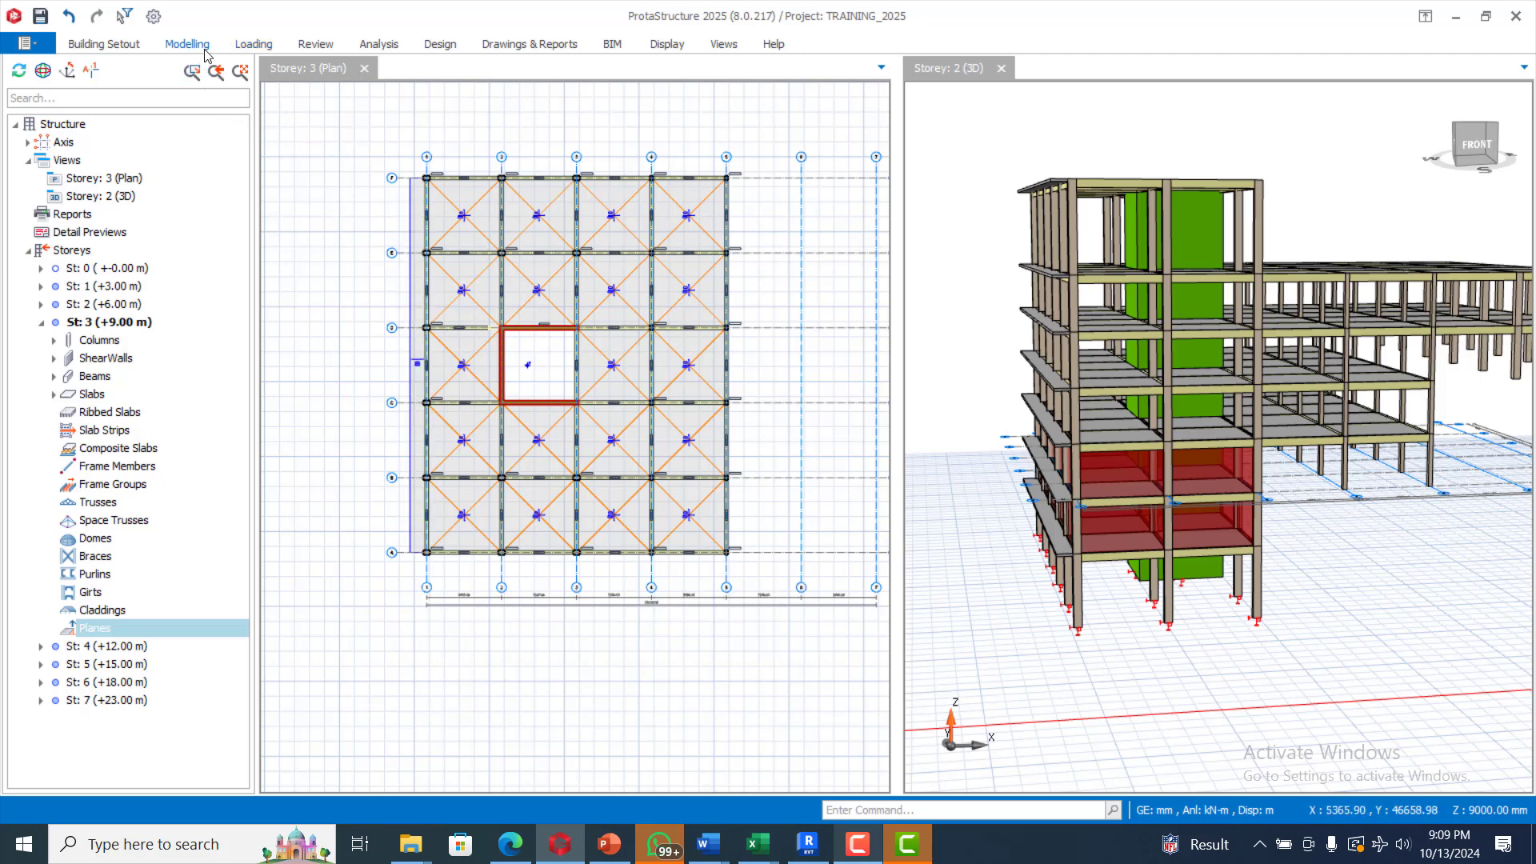
left_click(252, 47)
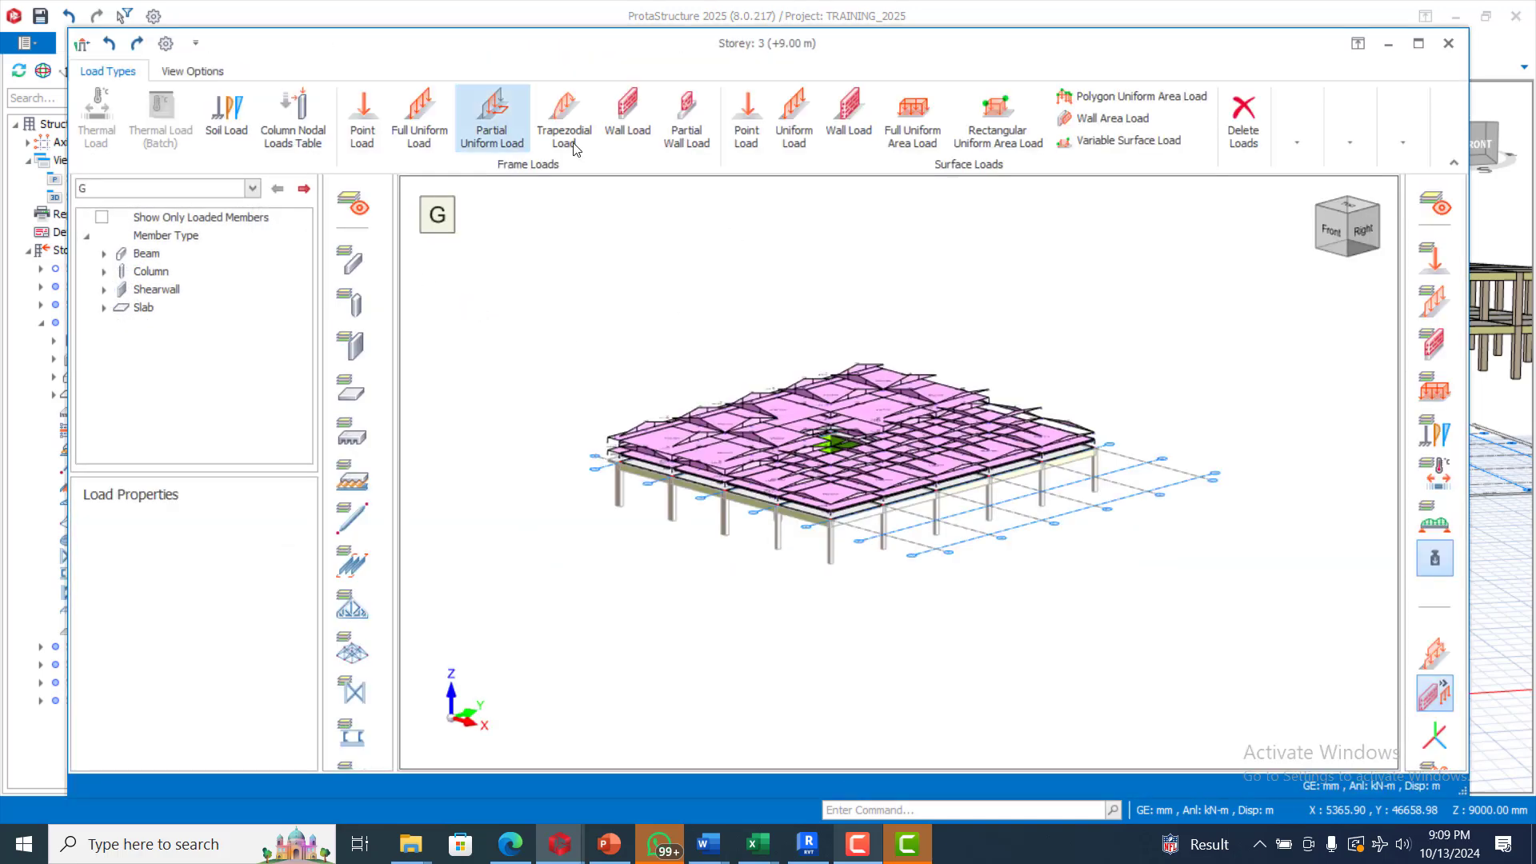
left_click(625, 120)
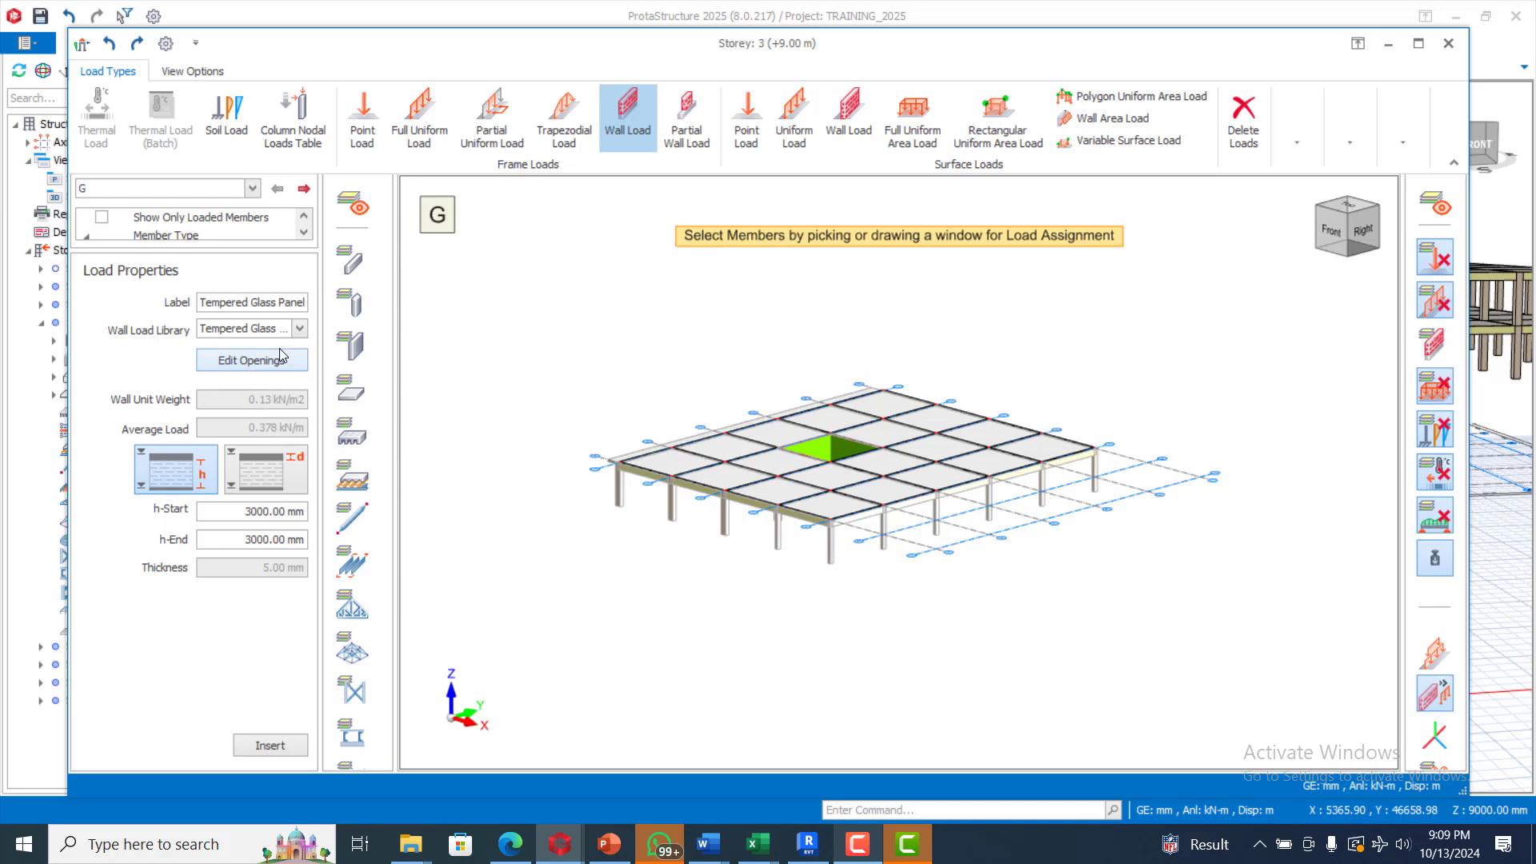
left_click_drag(542, 291, 1153, 550)
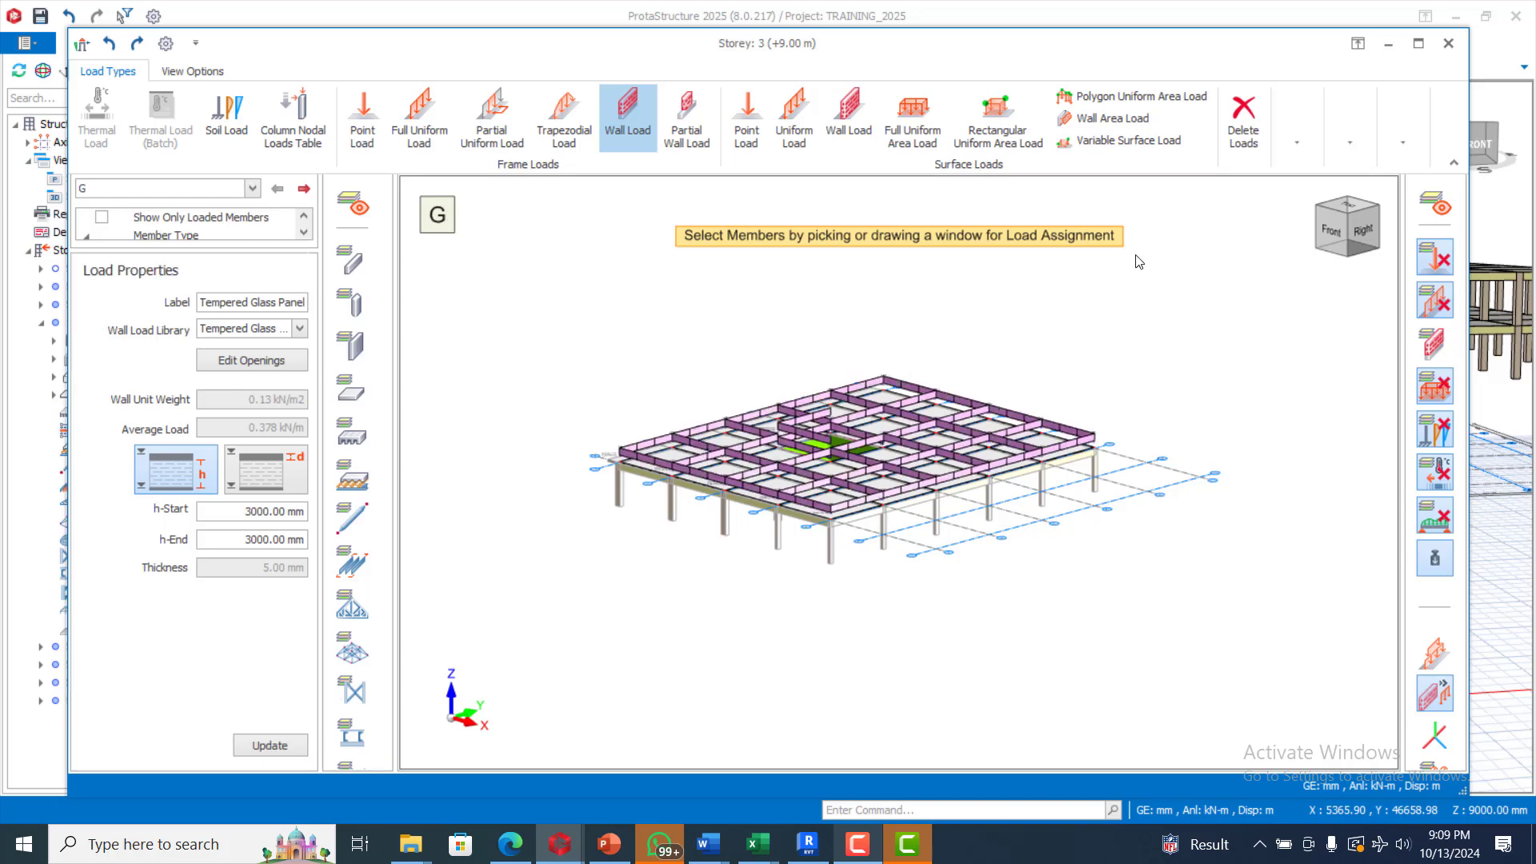
left_click(1452, 47)
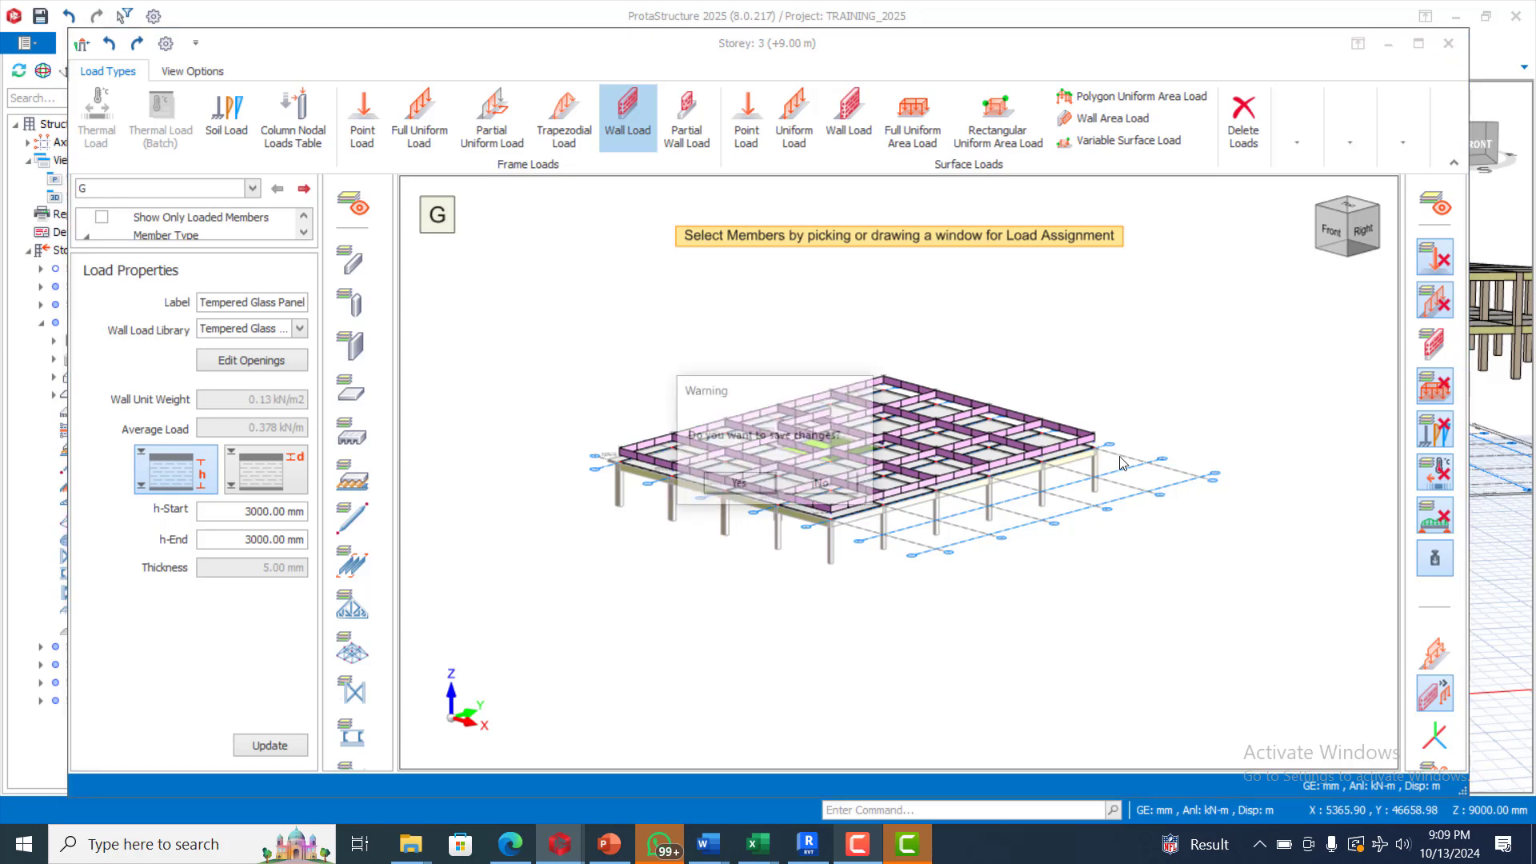
left_click(736, 485)
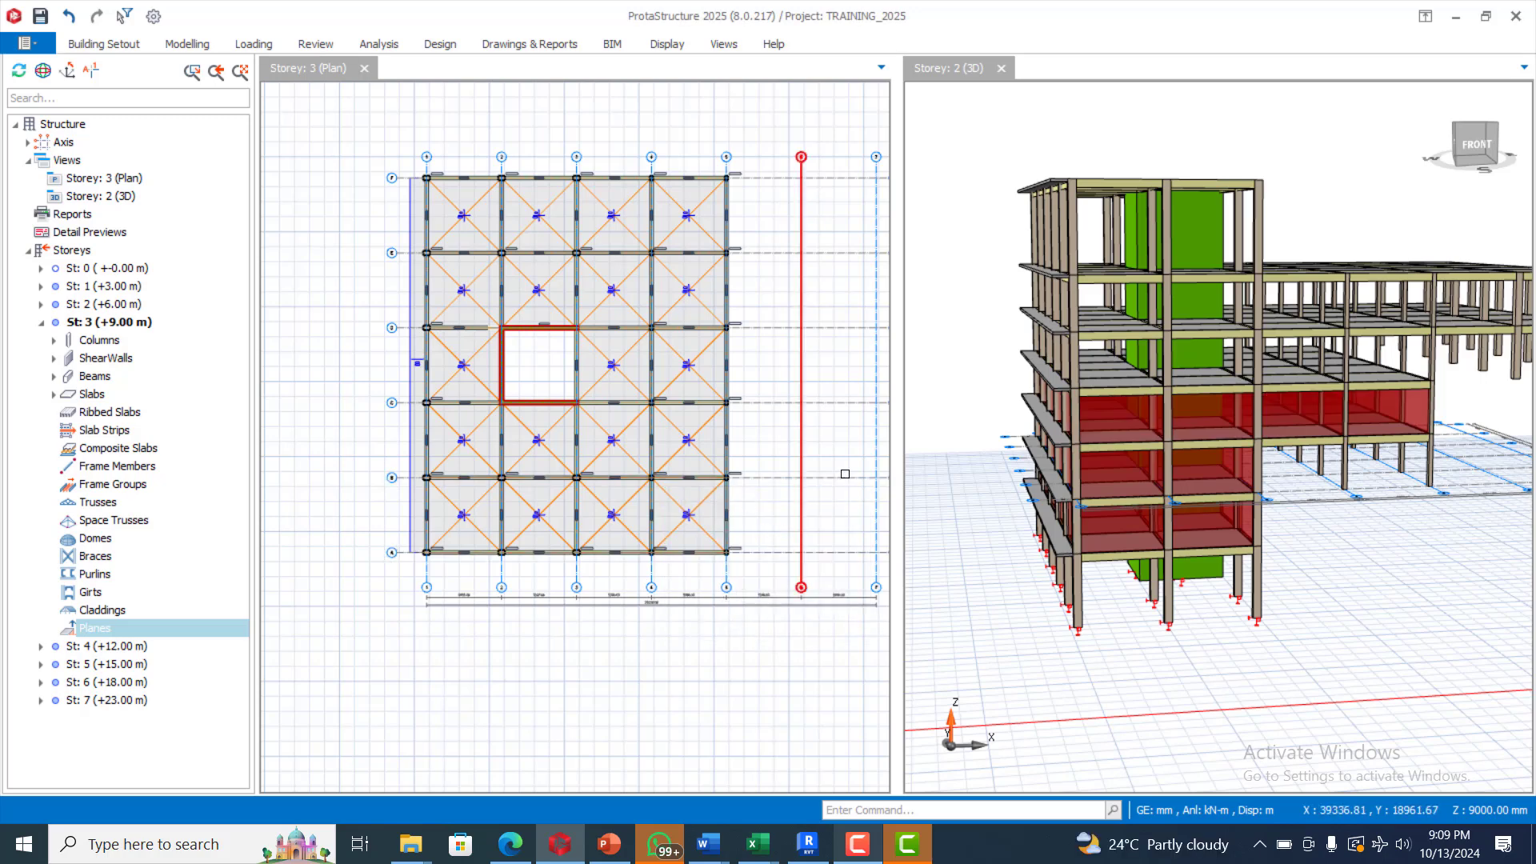
Step: On St: 4 (+12.00 m), apply the 3000 mm Tempered Glass Panel wall load to all beams and save
left_click(115, 648)
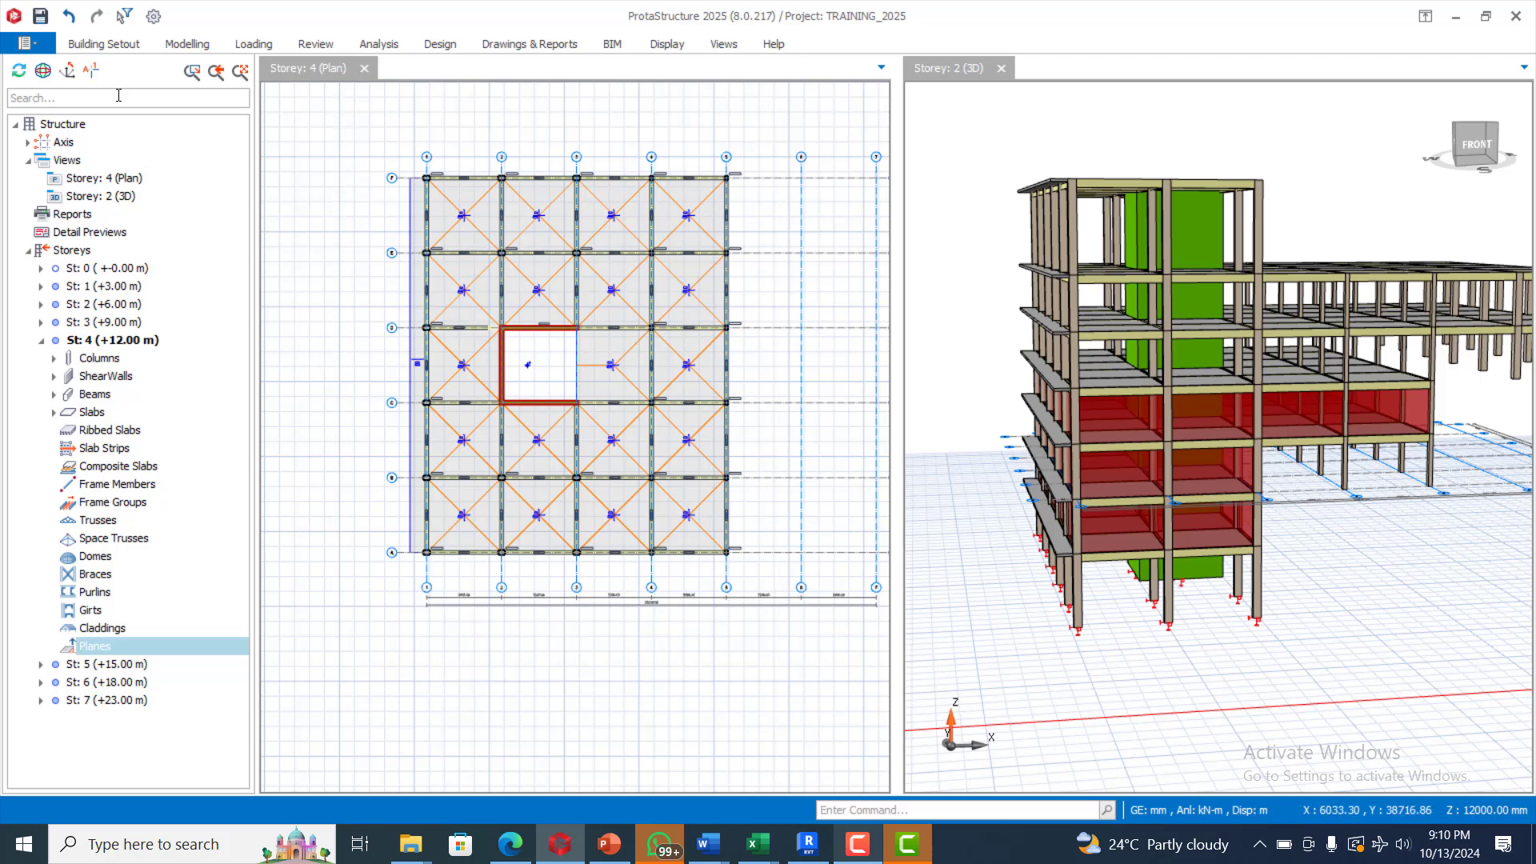
left_click(253, 47)
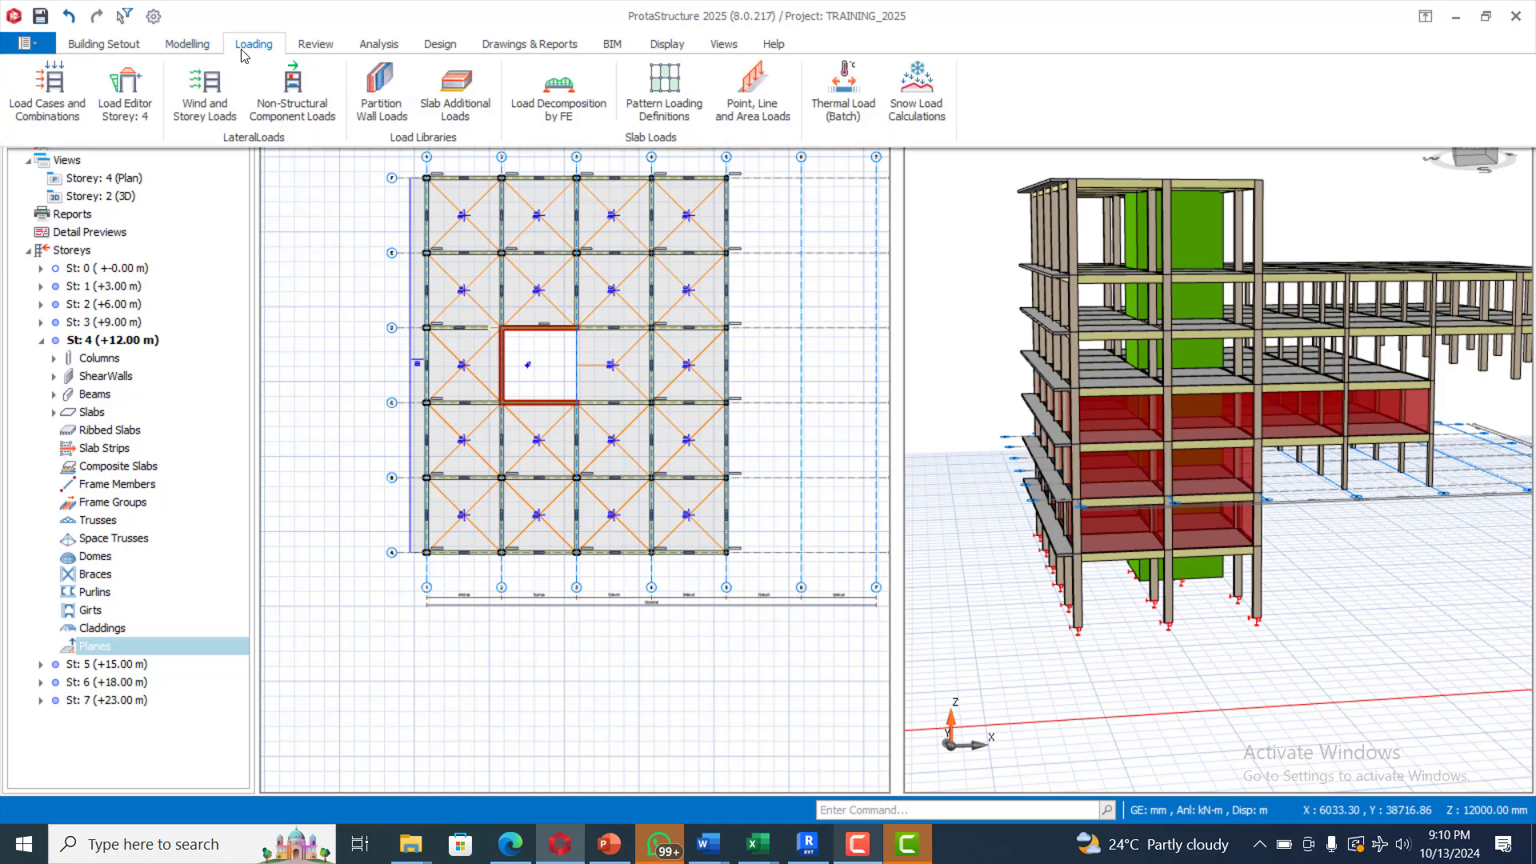
left_click(126, 106)
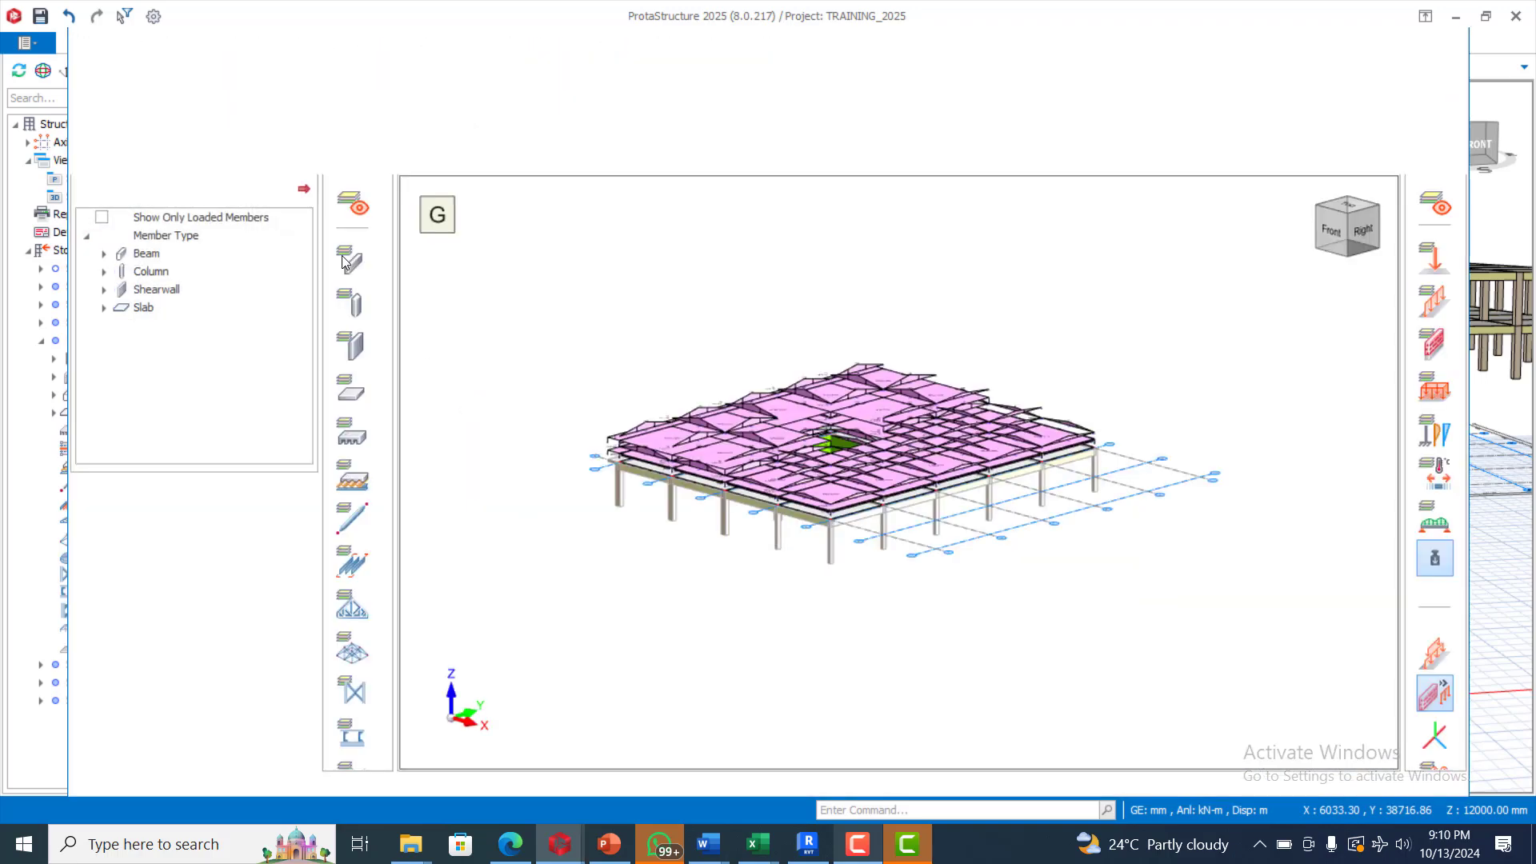
left_click(622, 113)
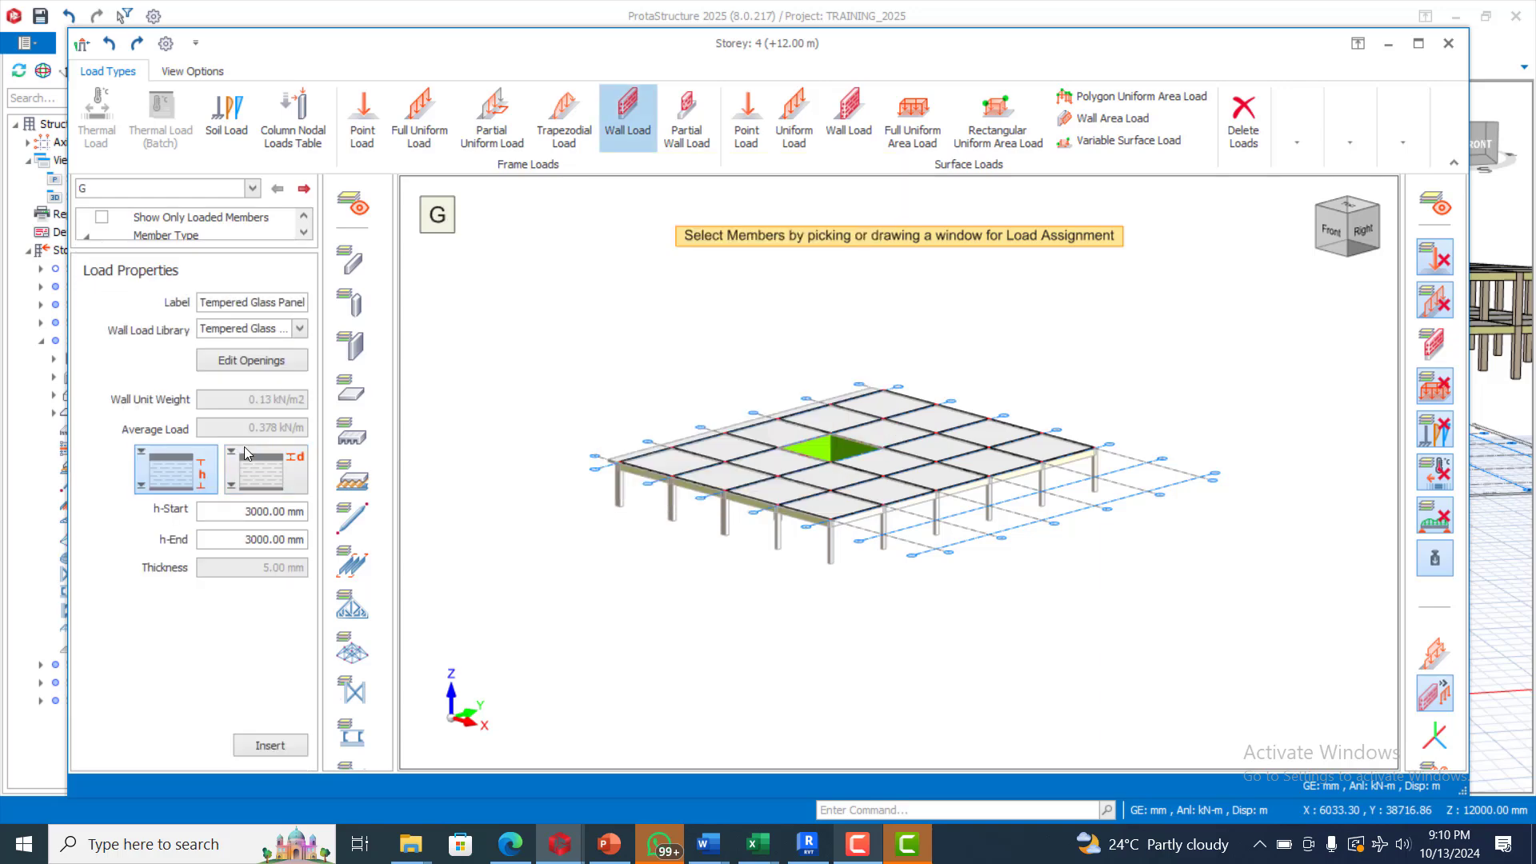
left_click_drag(578, 298, 1160, 576)
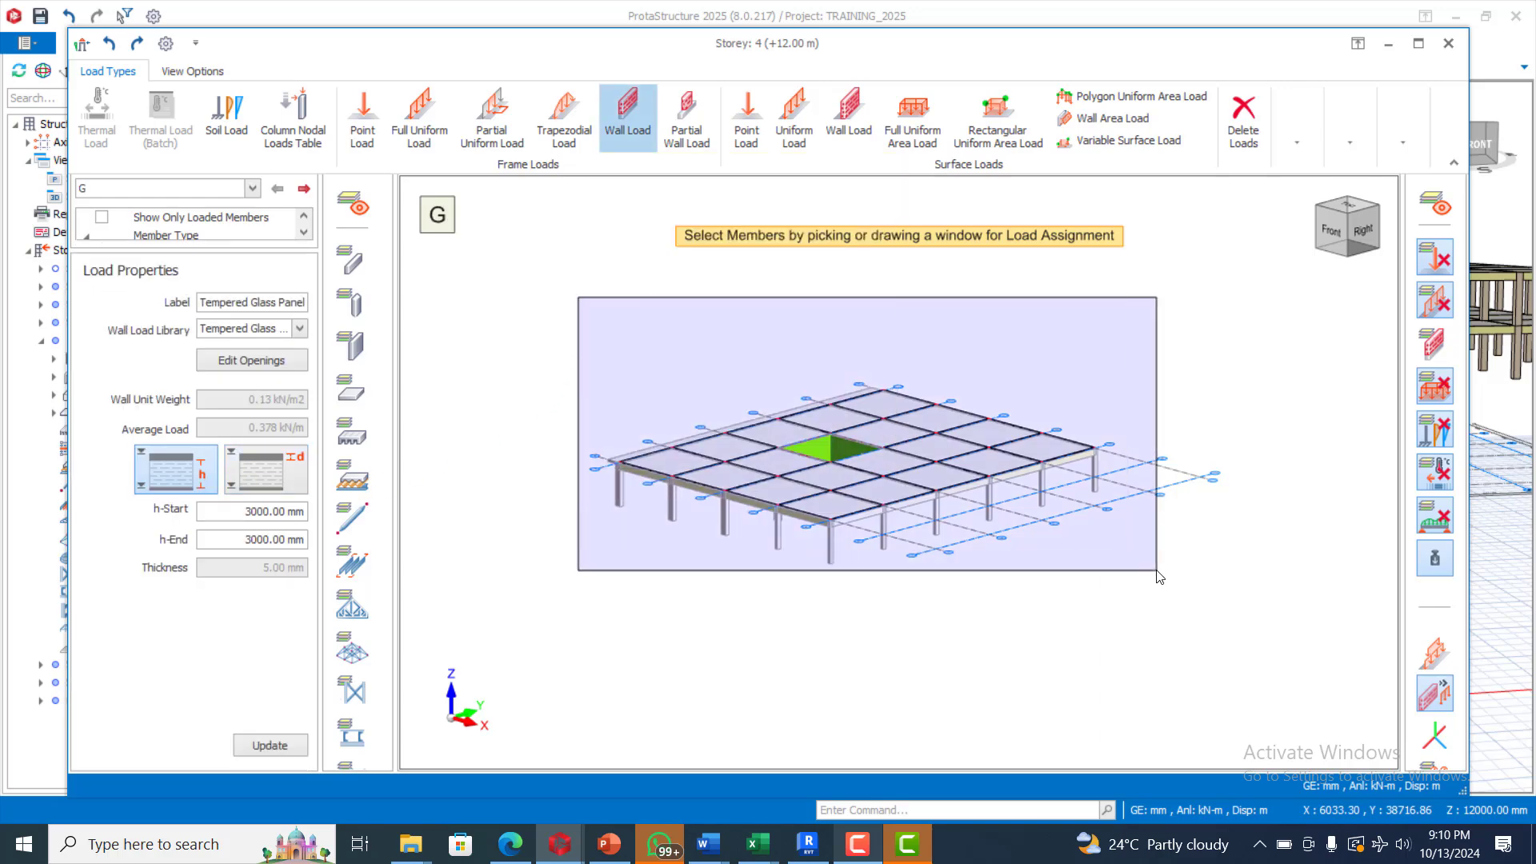
left_click(1449, 45)
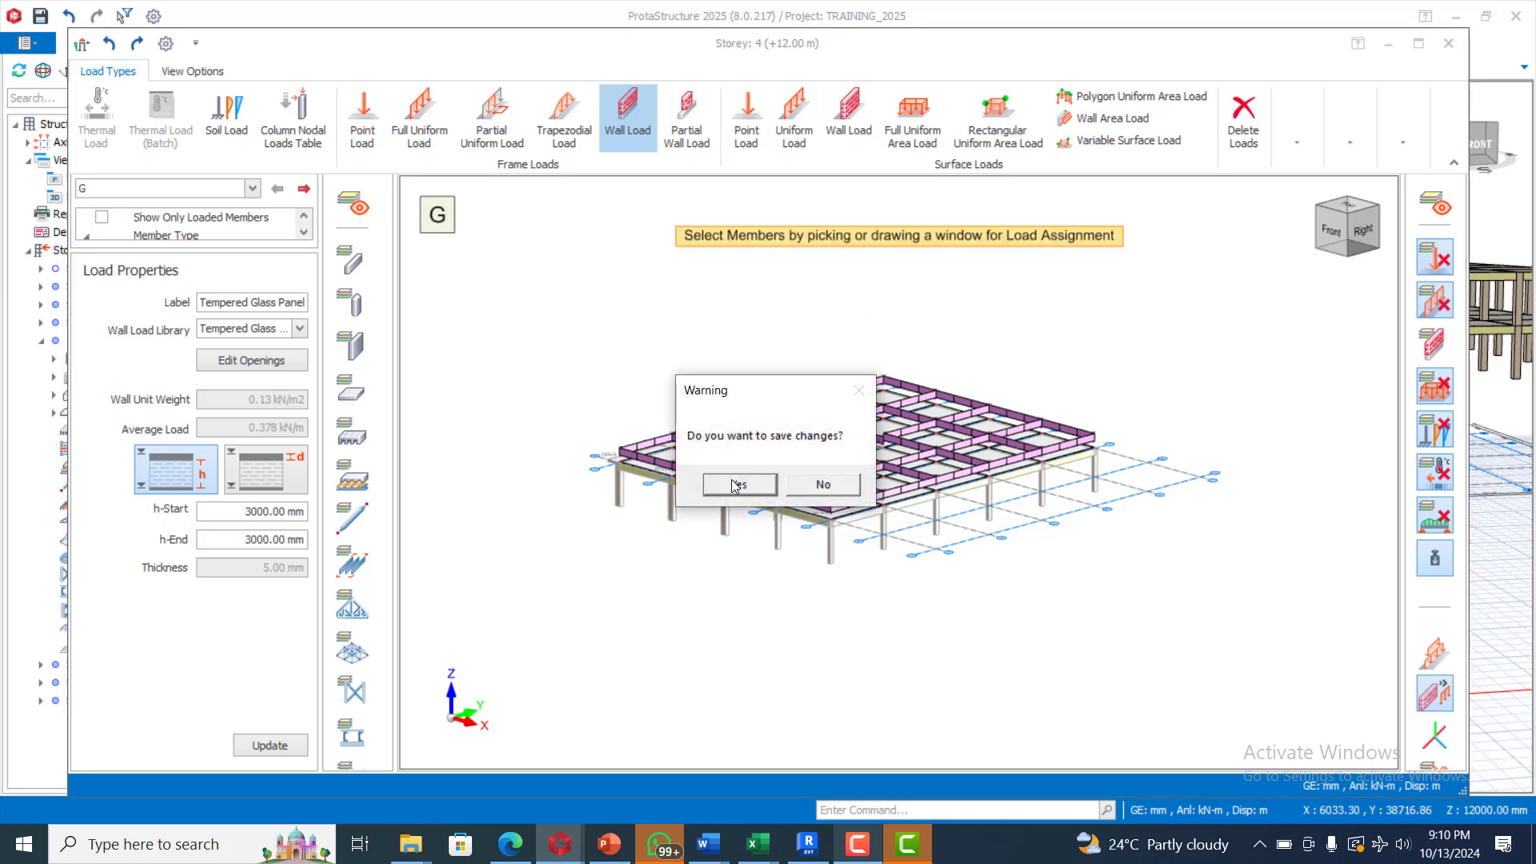
left_click(735, 483)
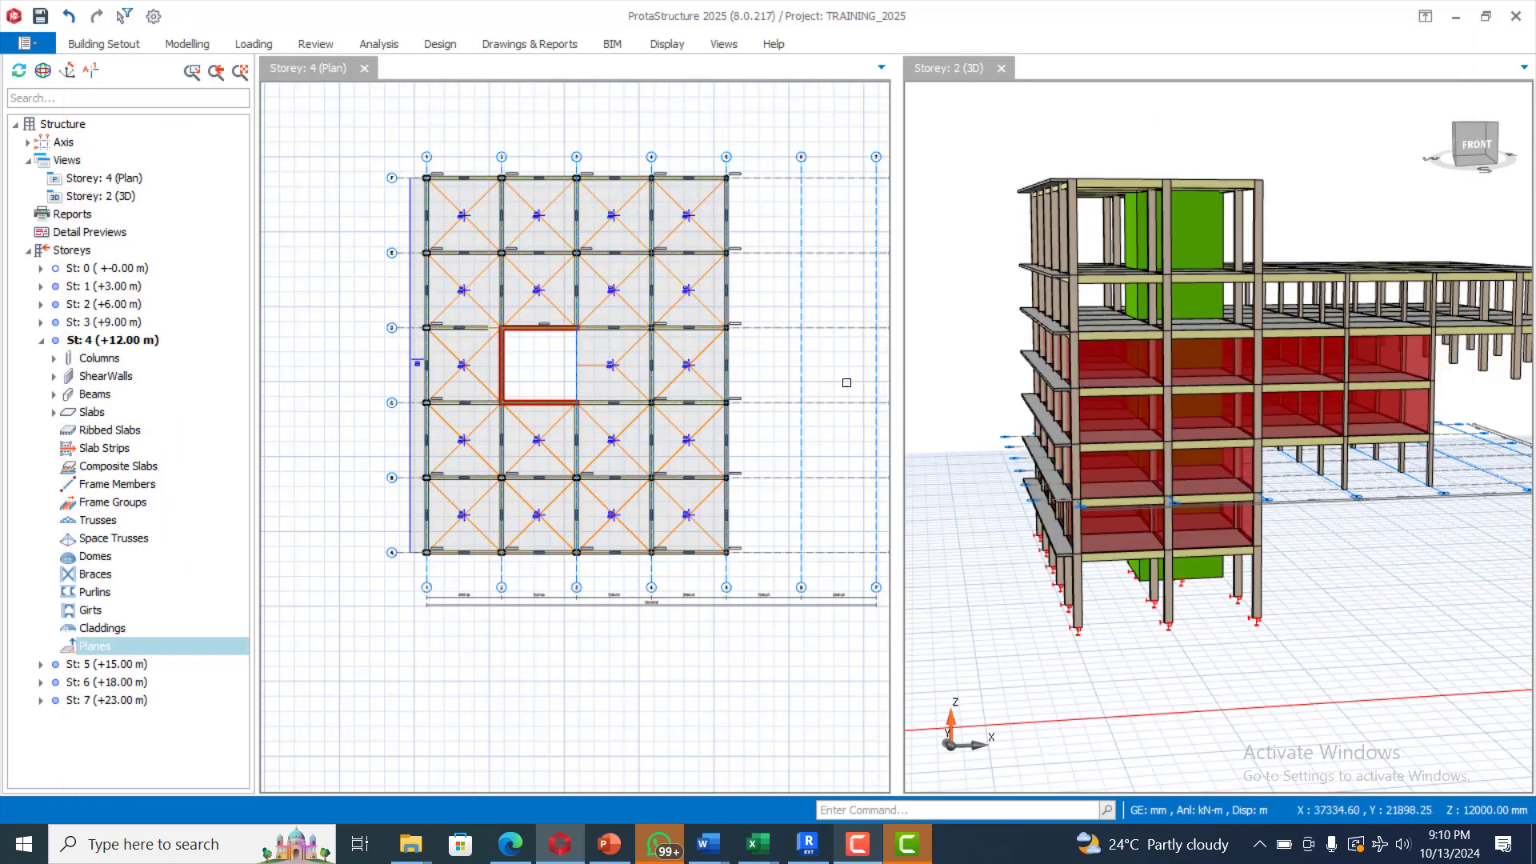
Step: Switch to St: 5 (+15.00 m) and clear the member selection on its plan
left_click(94, 670)
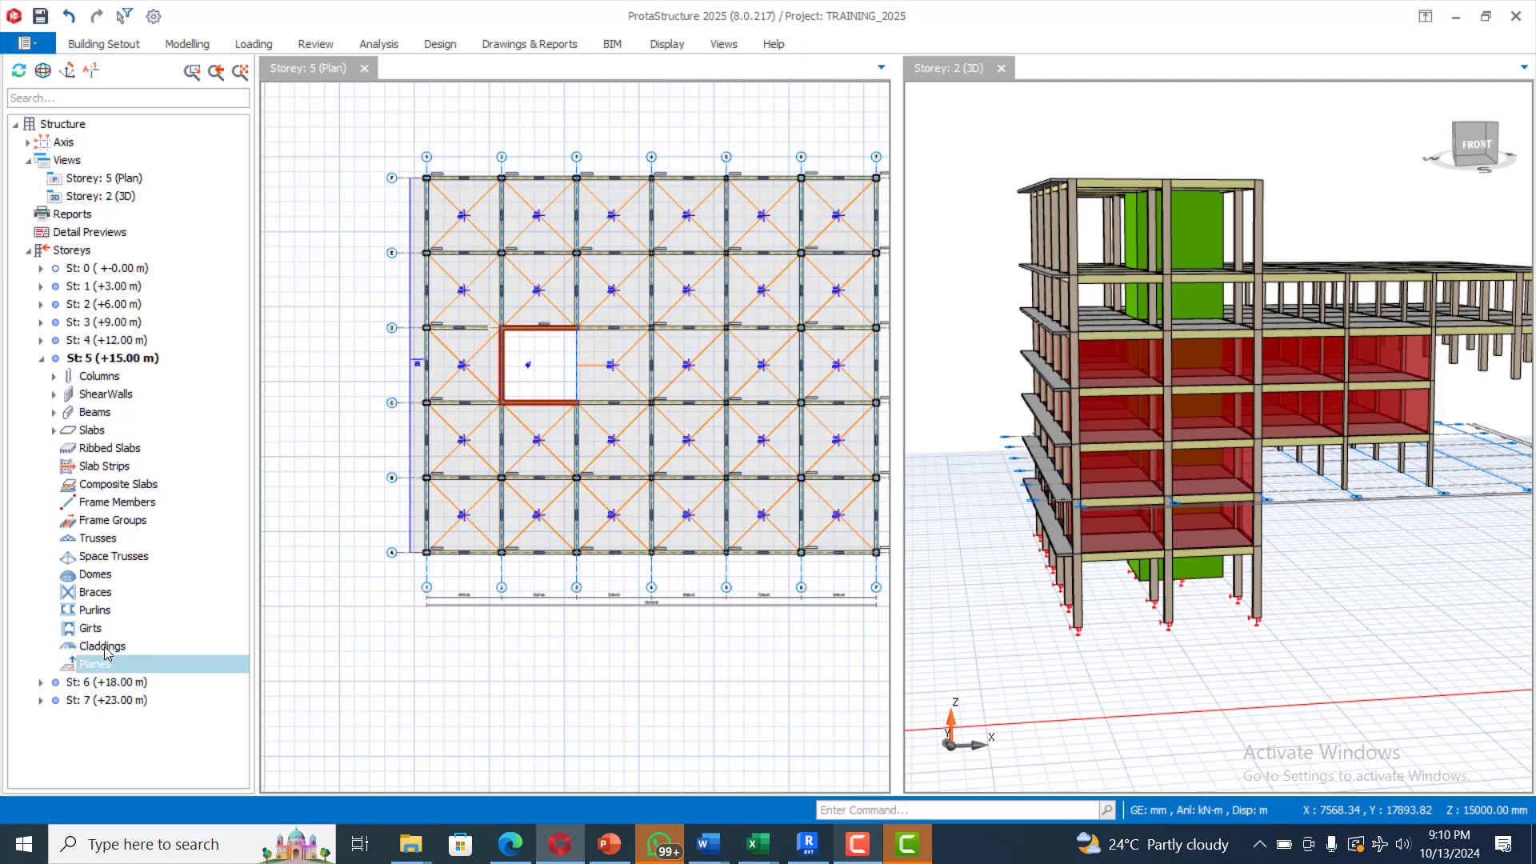
scroll(407, 305, "down", 2)
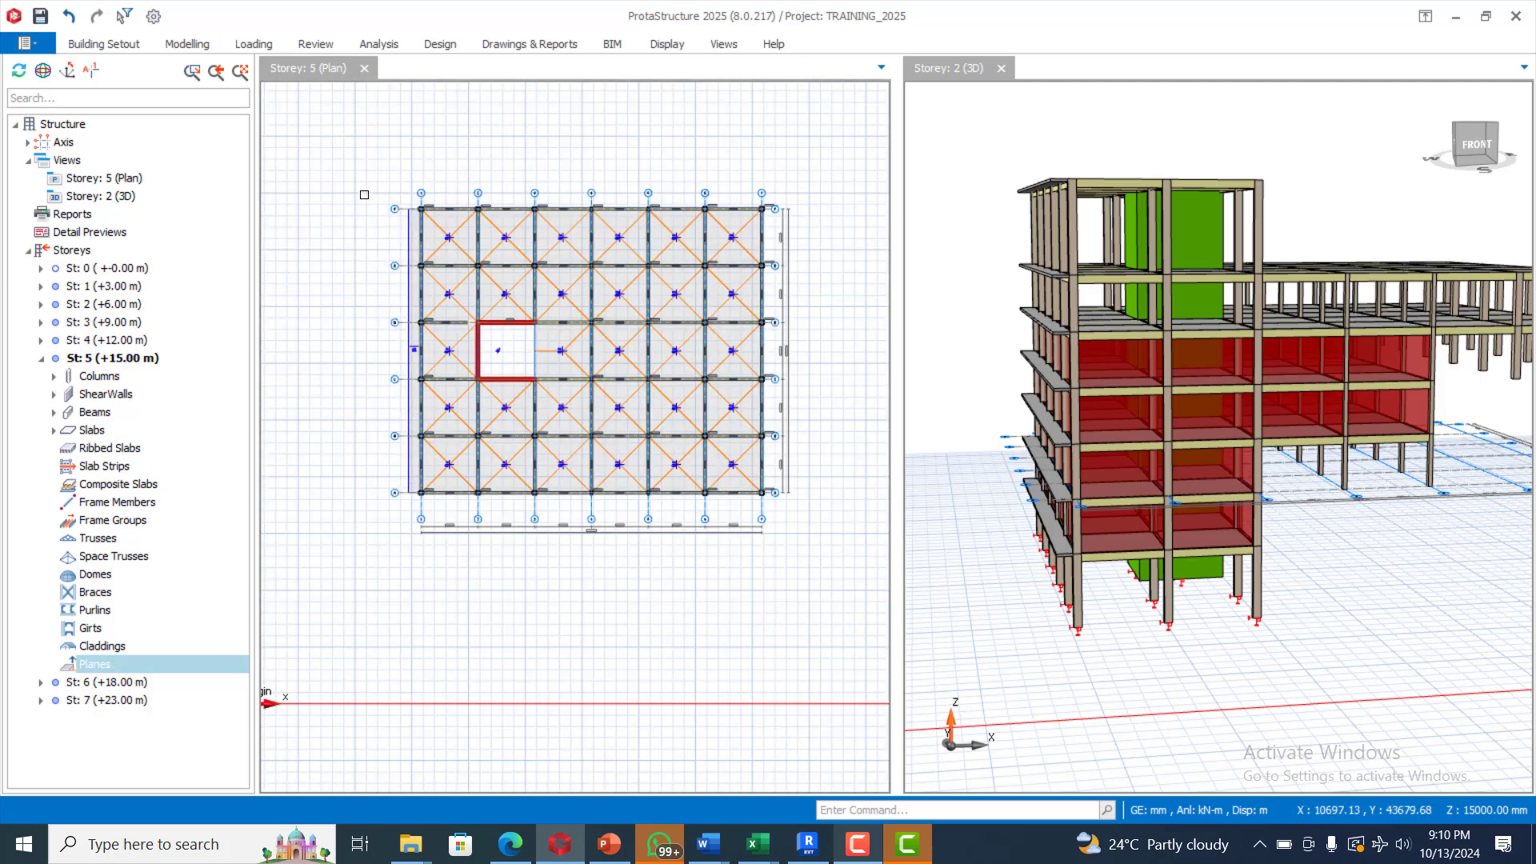
left_click_drag(364, 193, 842, 511)
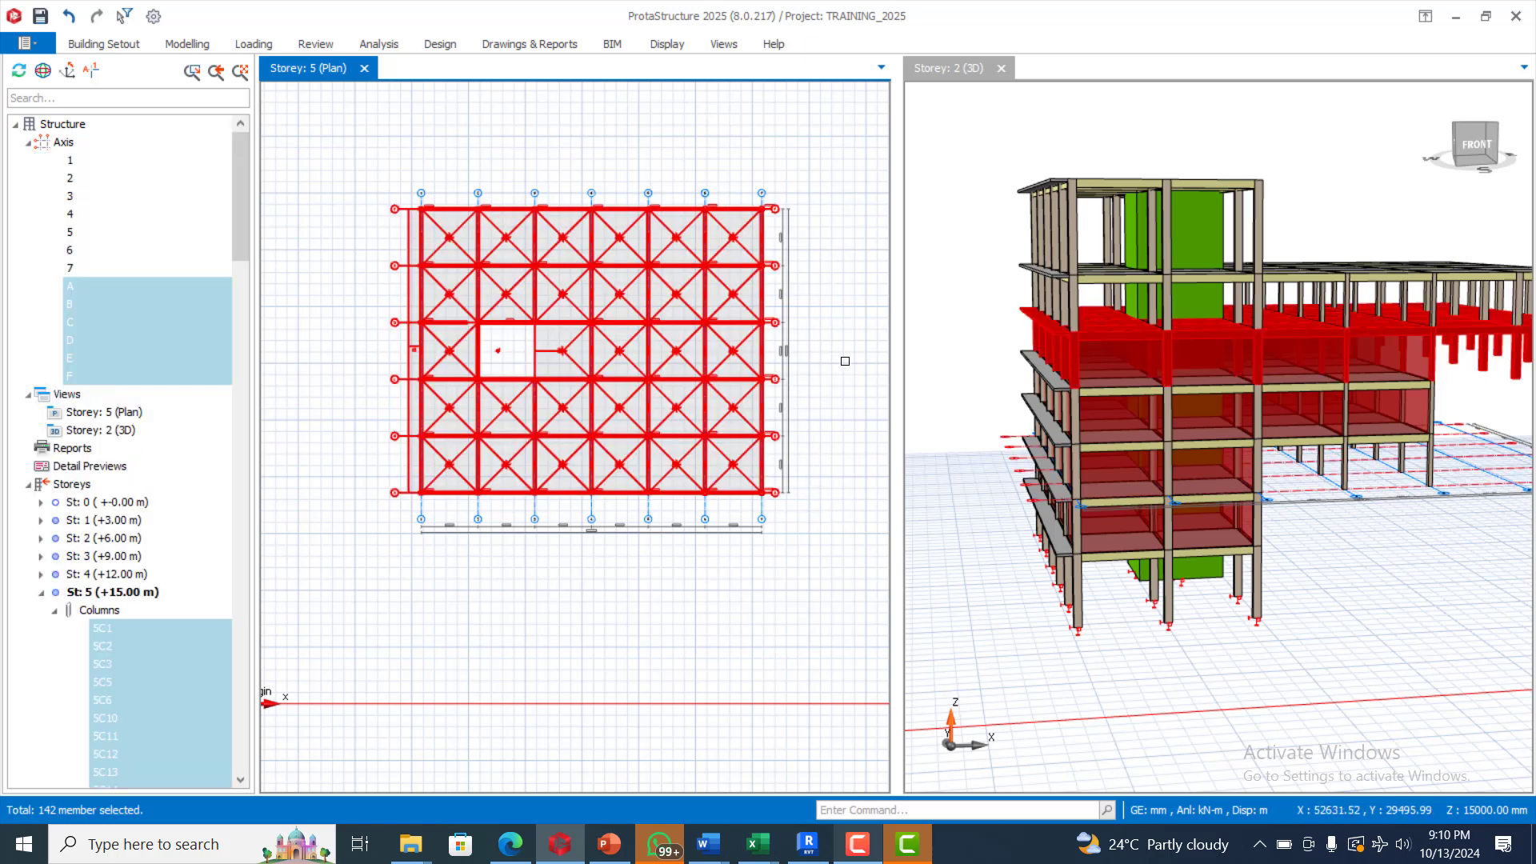
key("Escape")
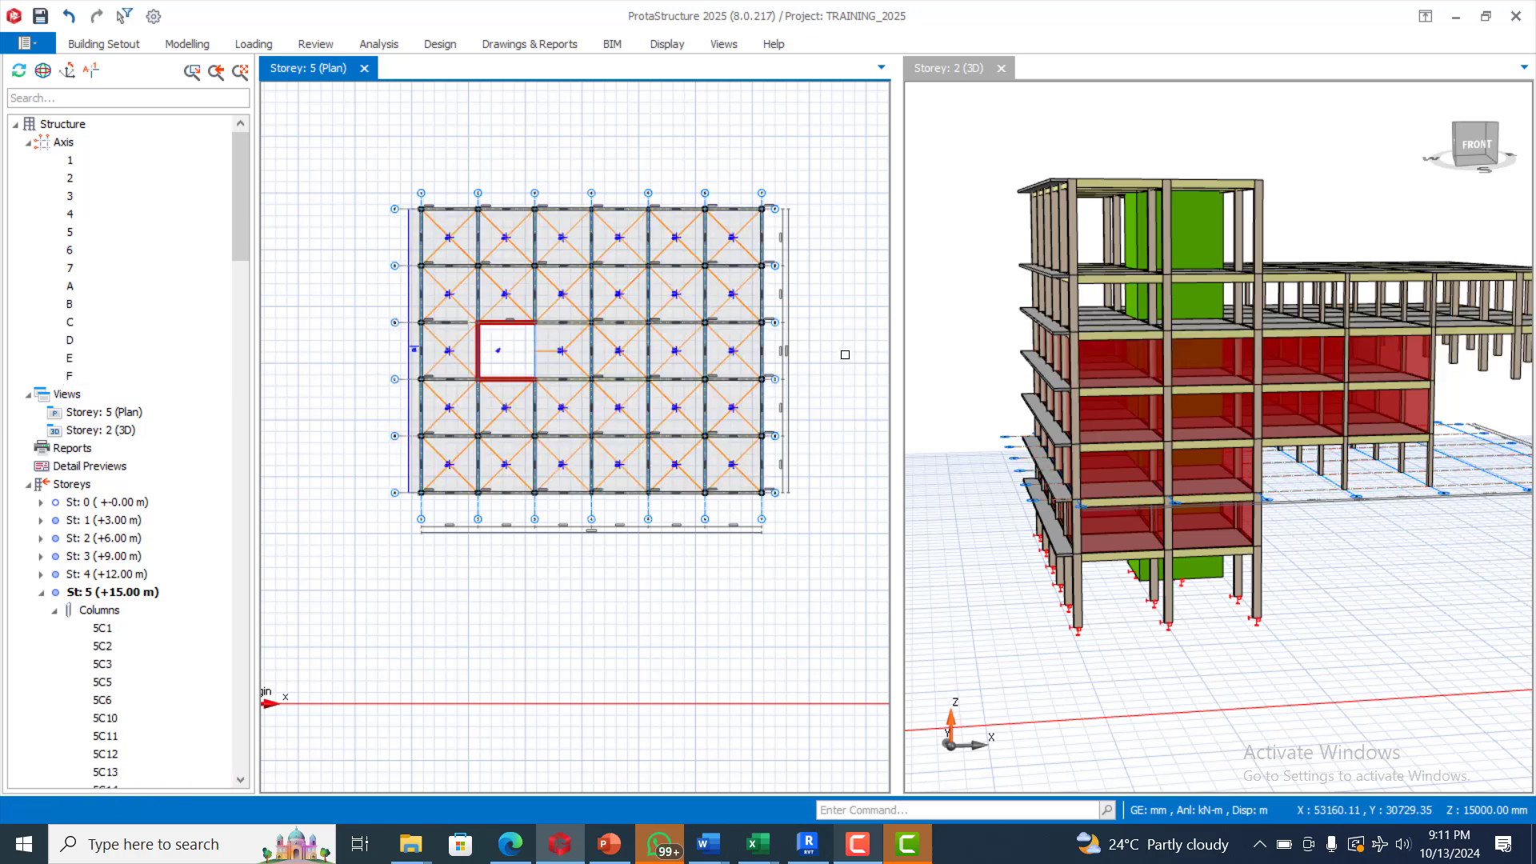
Step: Apply the Tempered Glass Panel wall load to all storey 5 beams in the Load Editor and save
left_click(253, 44)
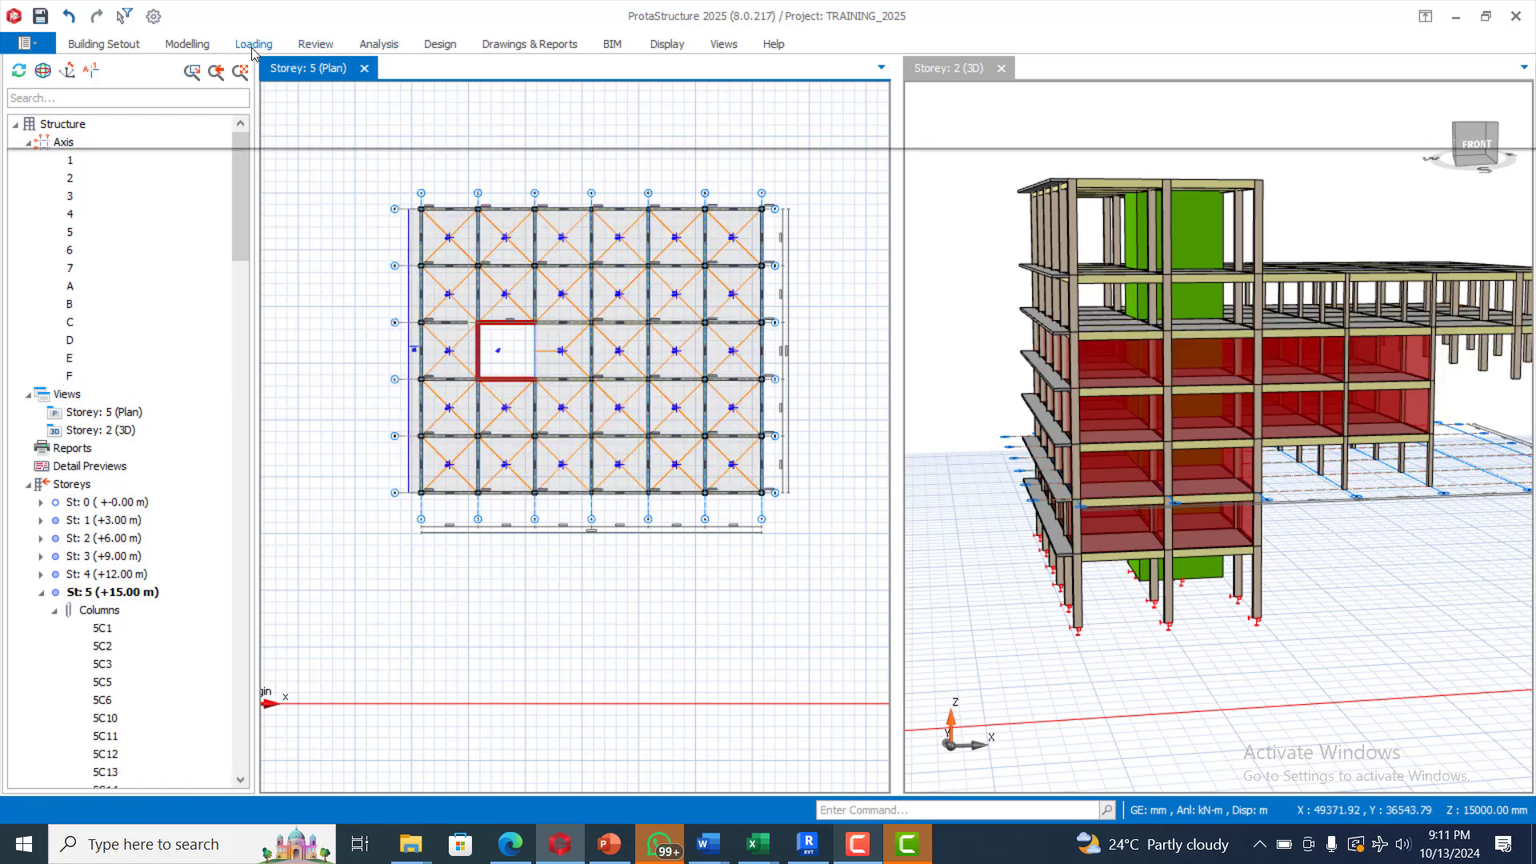
left_click(121, 91)
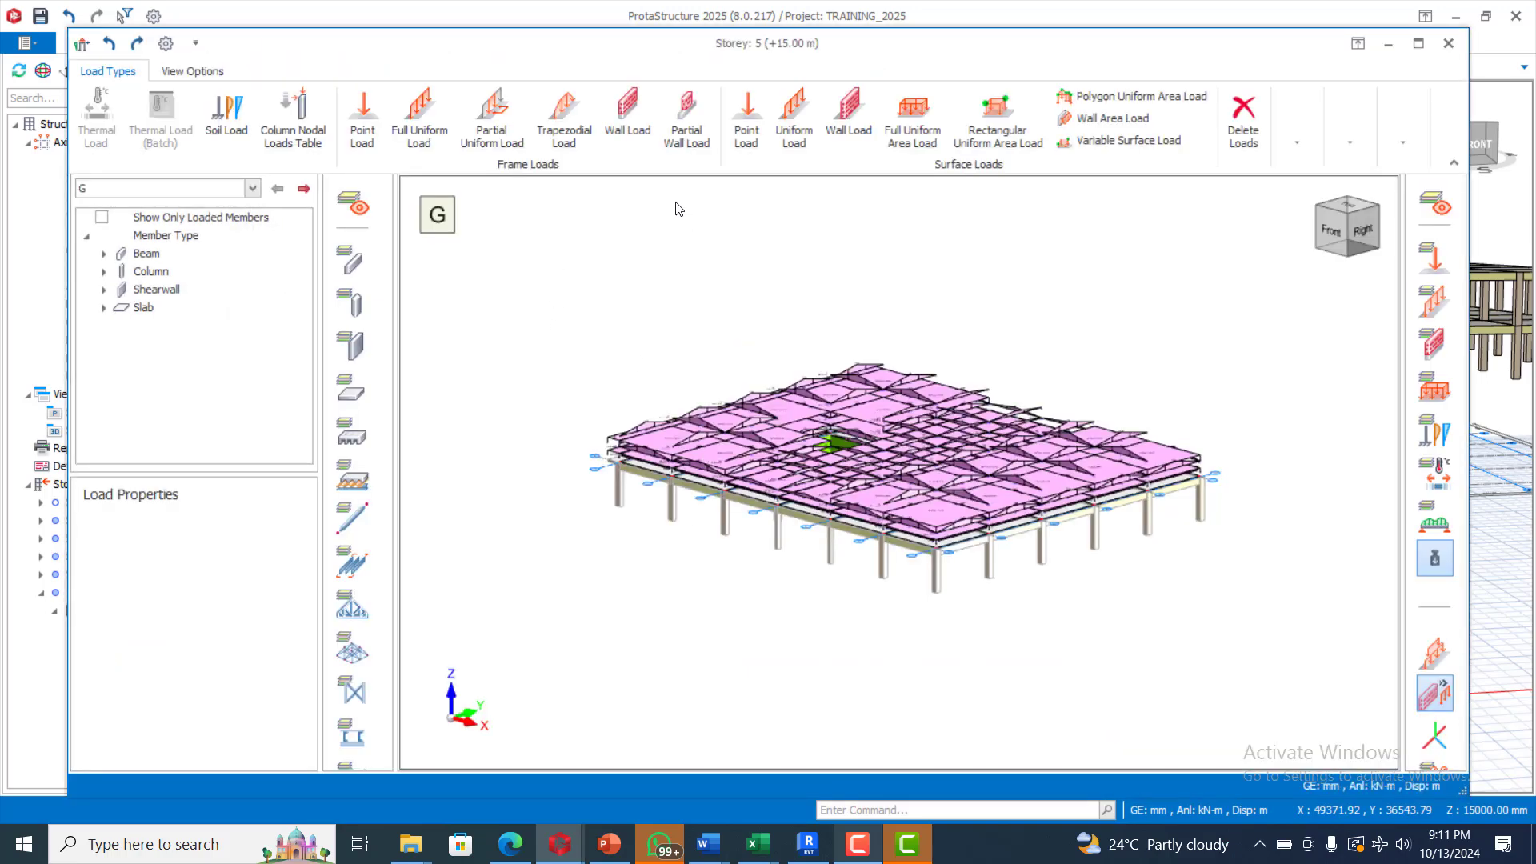
left_click(627, 112)
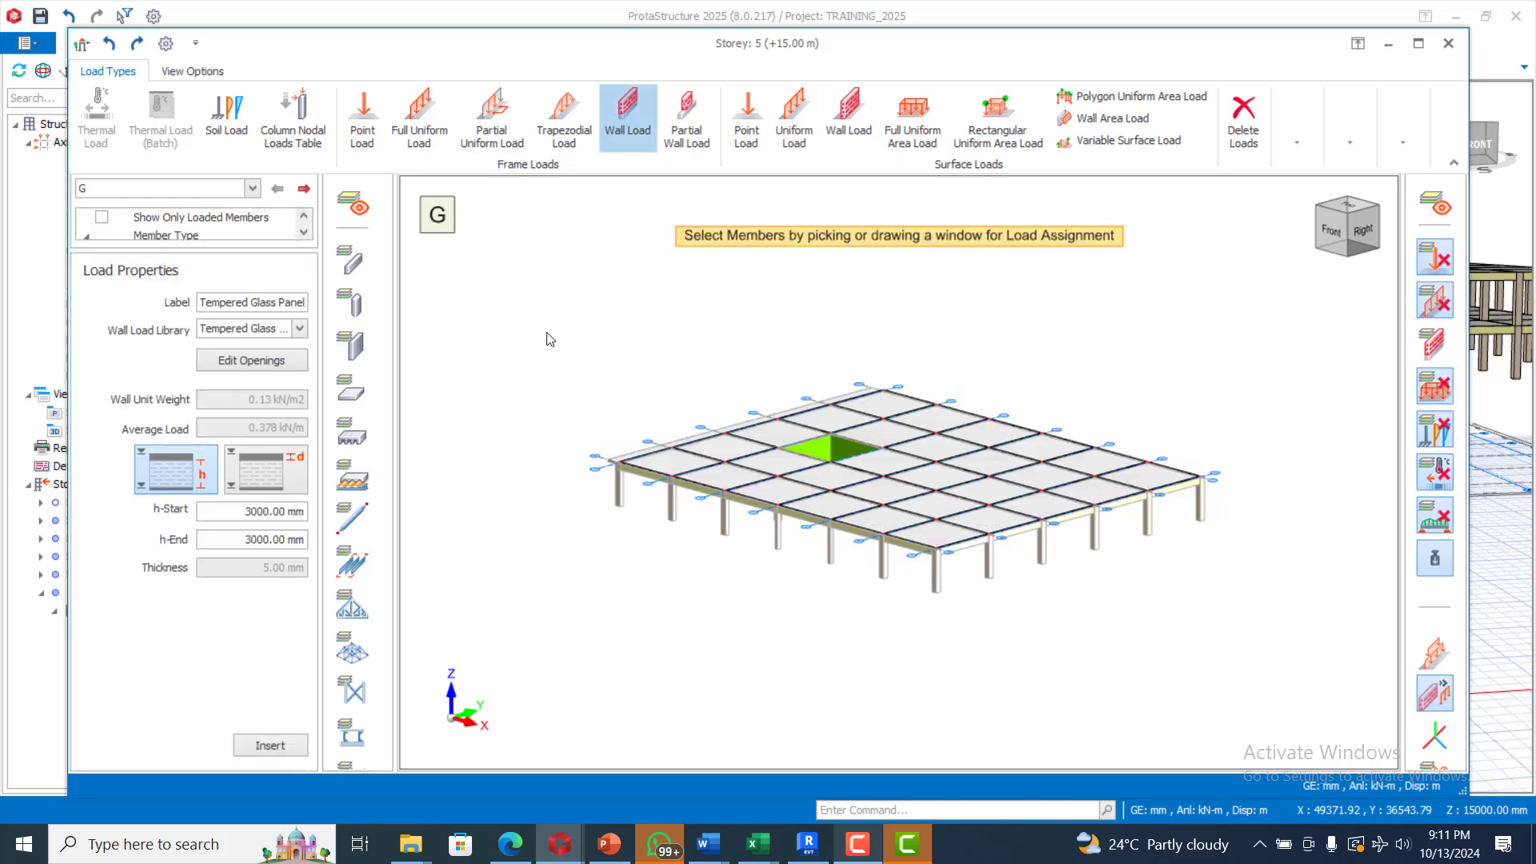
left_click_drag(547, 333, 1228, 588)
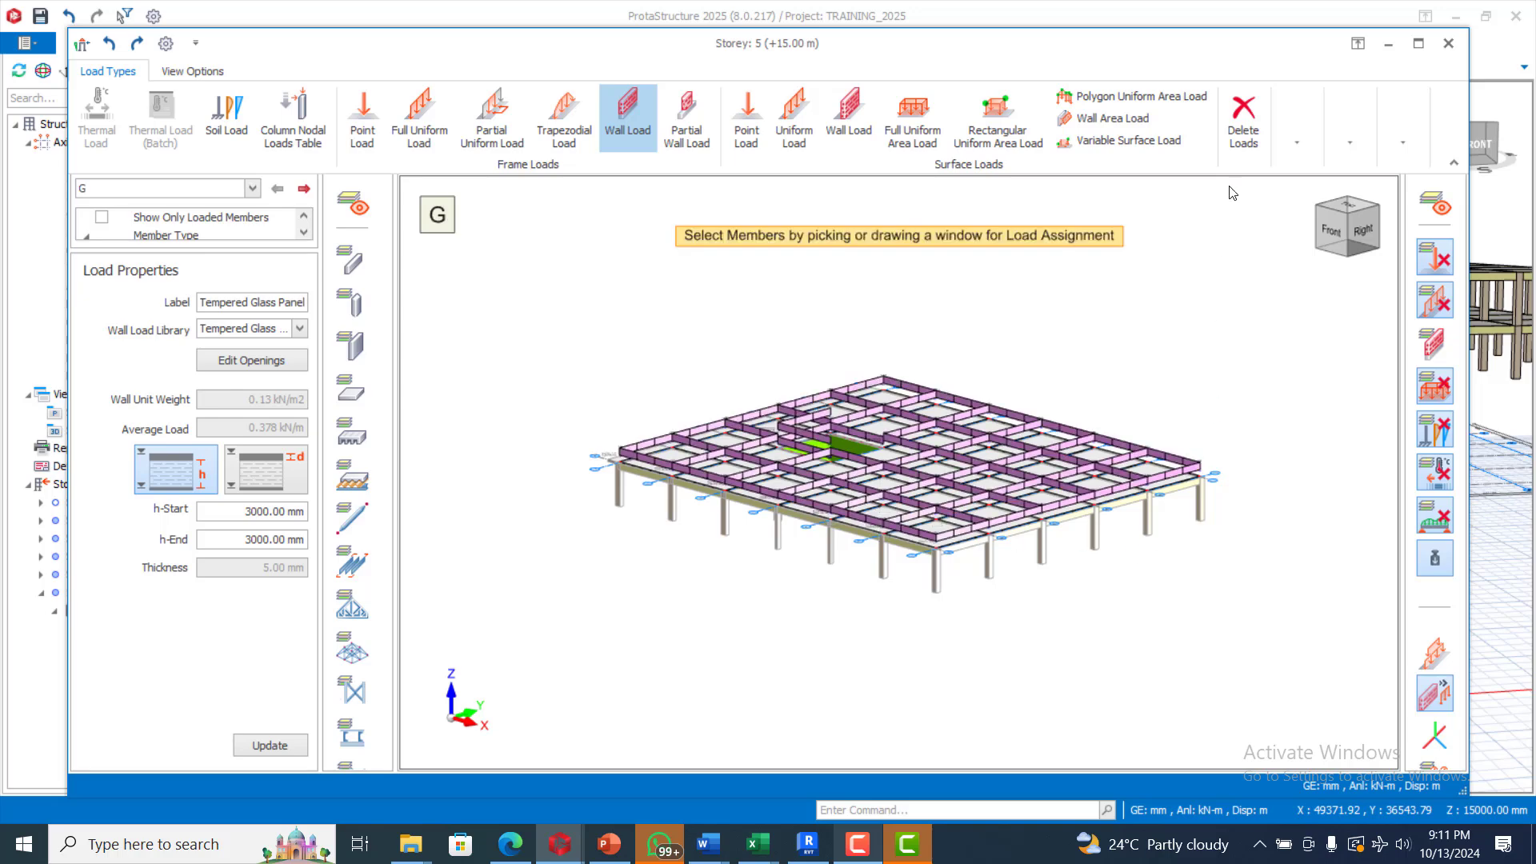
left_click(1448, 43)
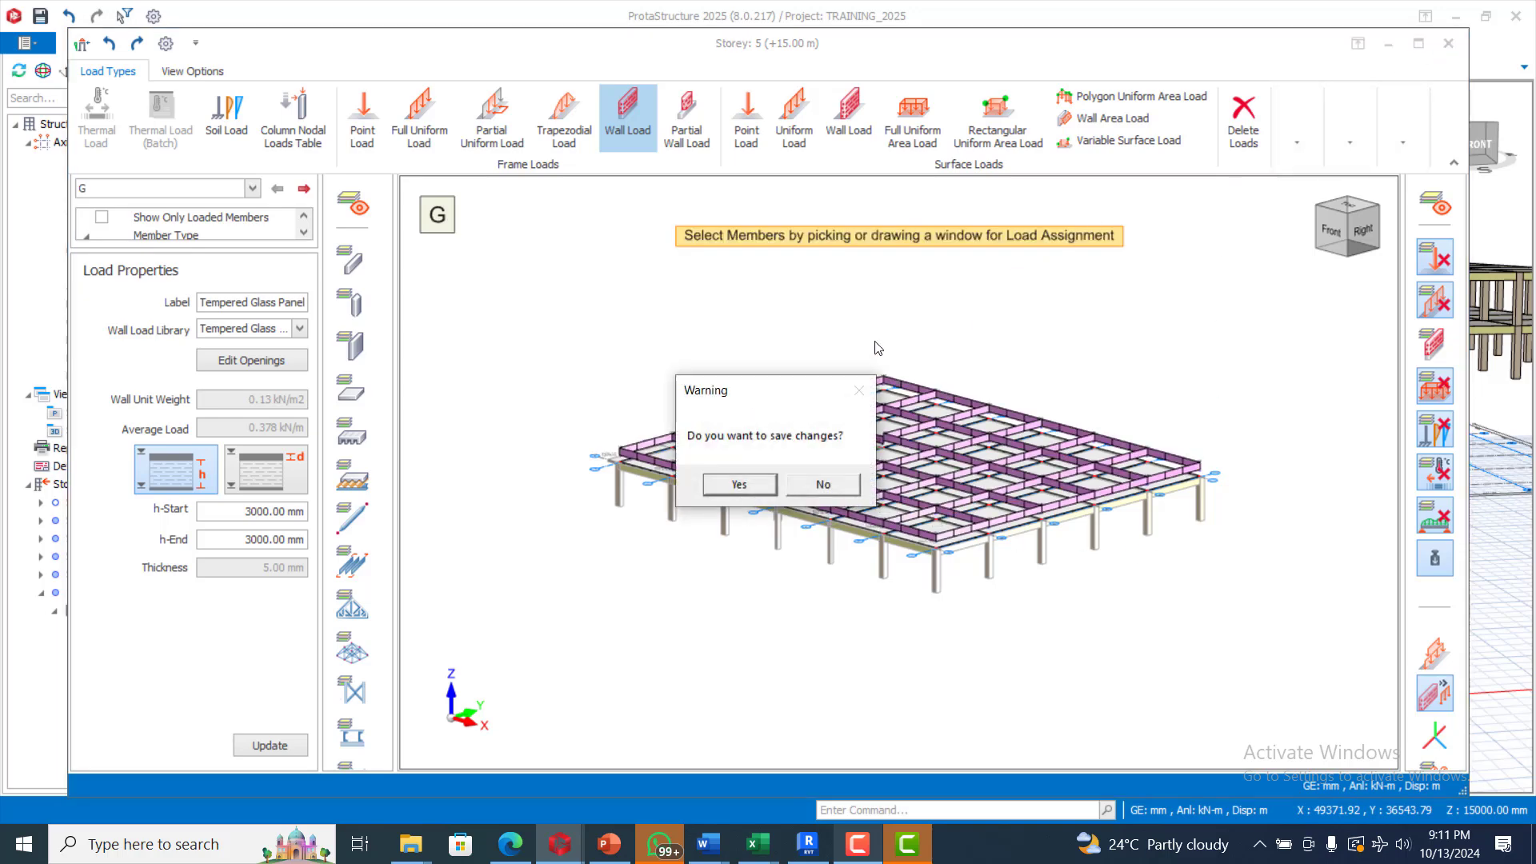
left_click(737, 484)
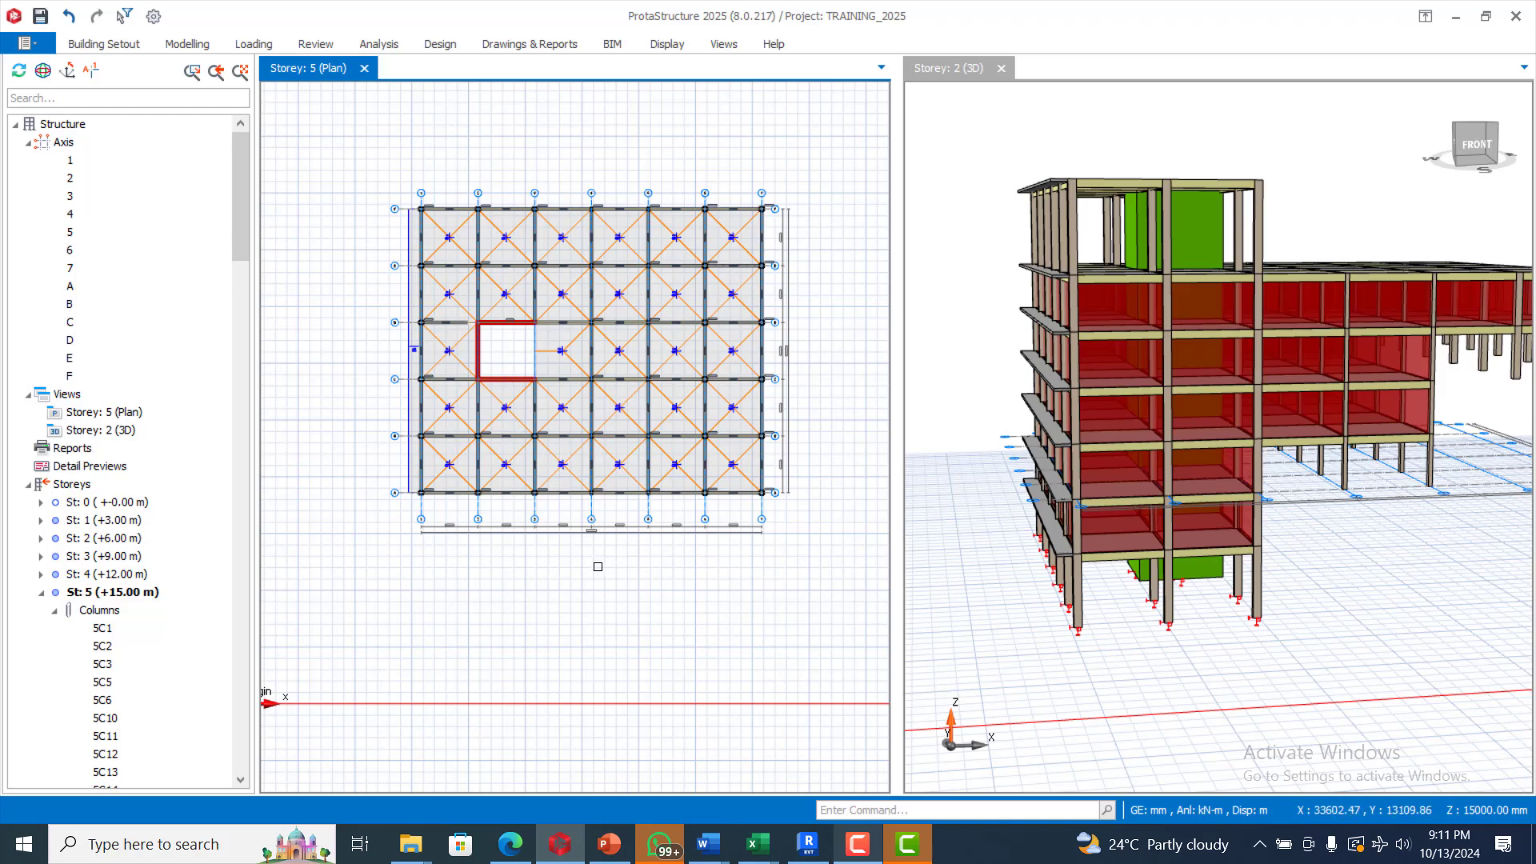
scroll(582, 544, "down", 3)
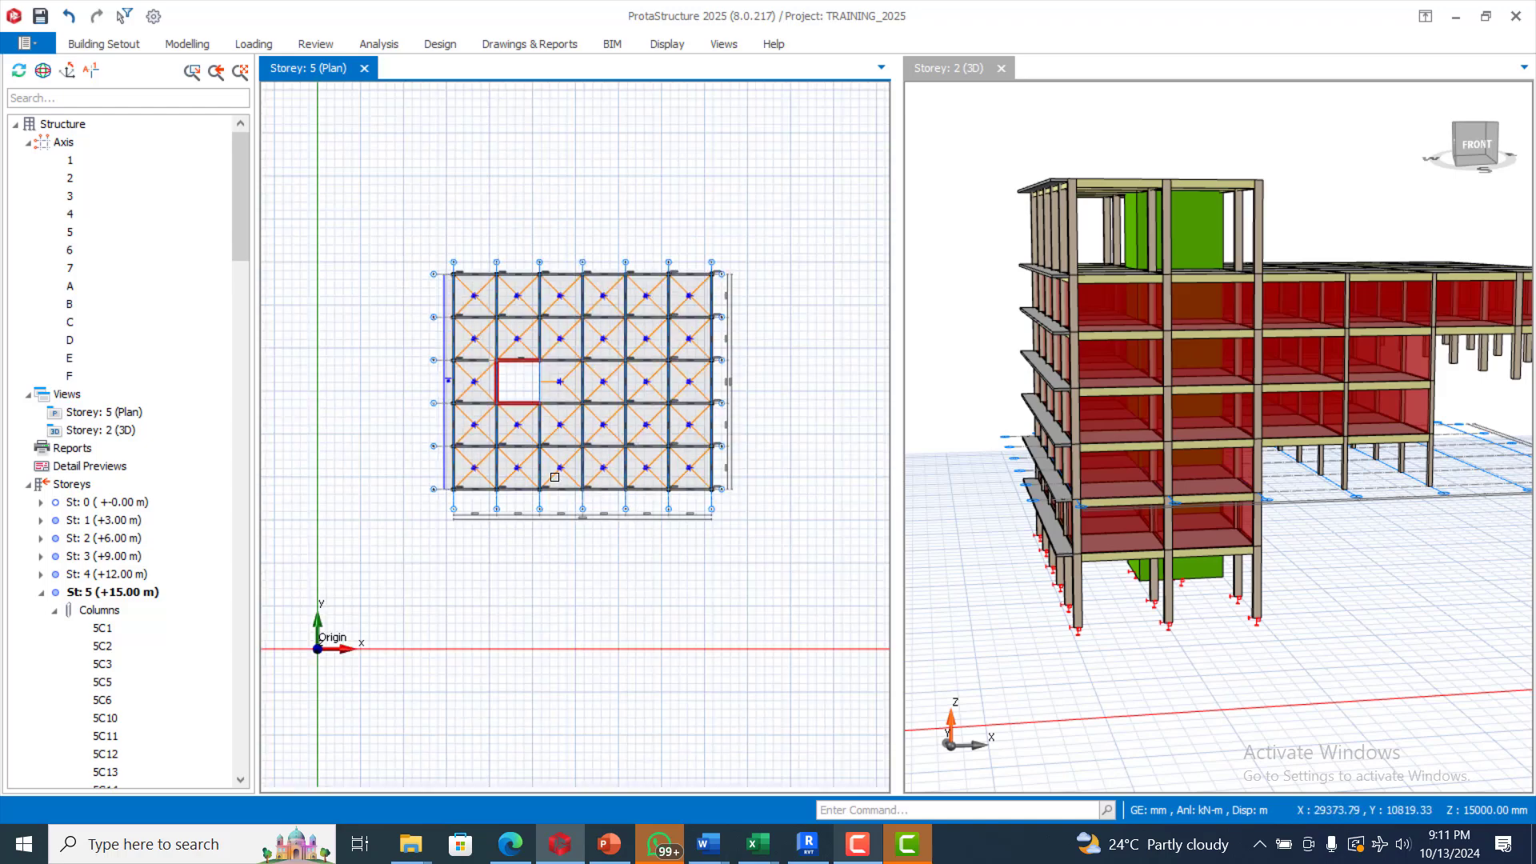
scroll(1184, 480, "down", 2)
scroll(1296, 527, "down", 1)
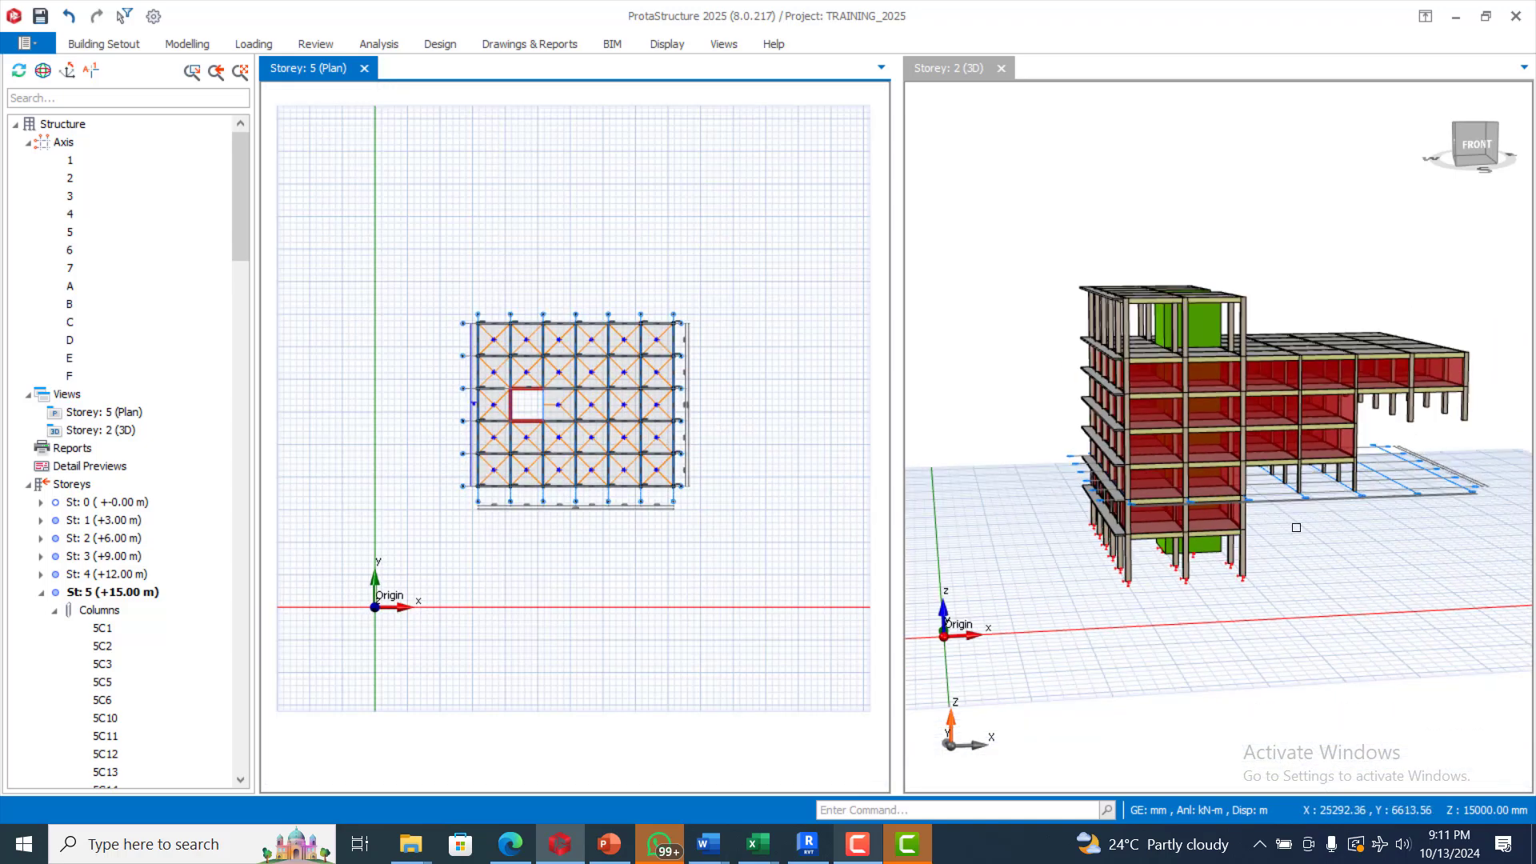
mouse_move(1378, 548)
middle_mouse_down()
mouse_move(1300, 566)
mouse_move(1289, 627)
mouse_move(1360, 573)
mouse_move(1488, 609)
middle_mouse_up()
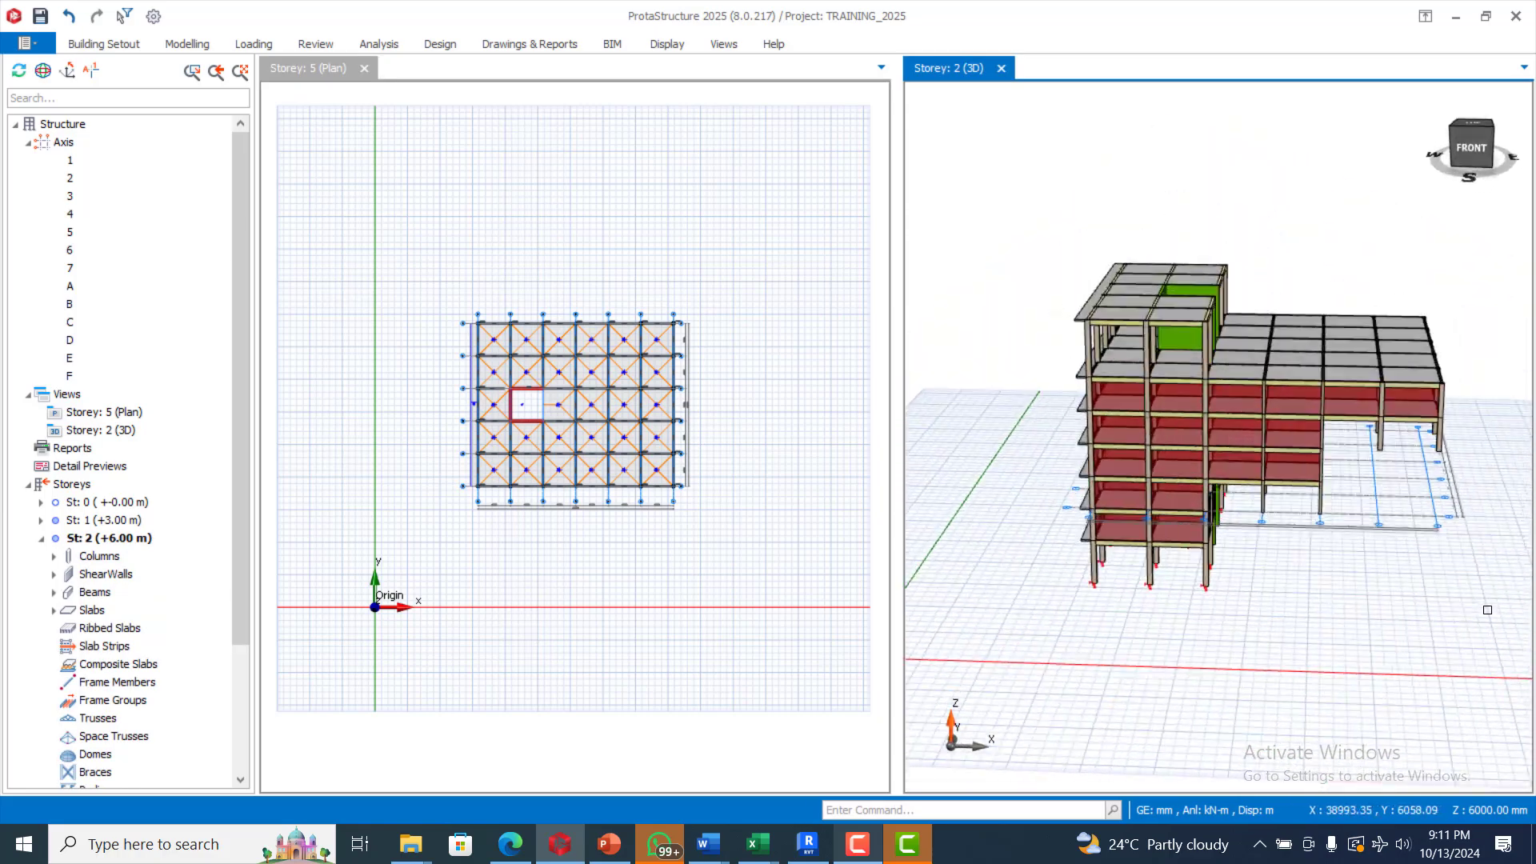
scroll(1295, 385, "up", 5)
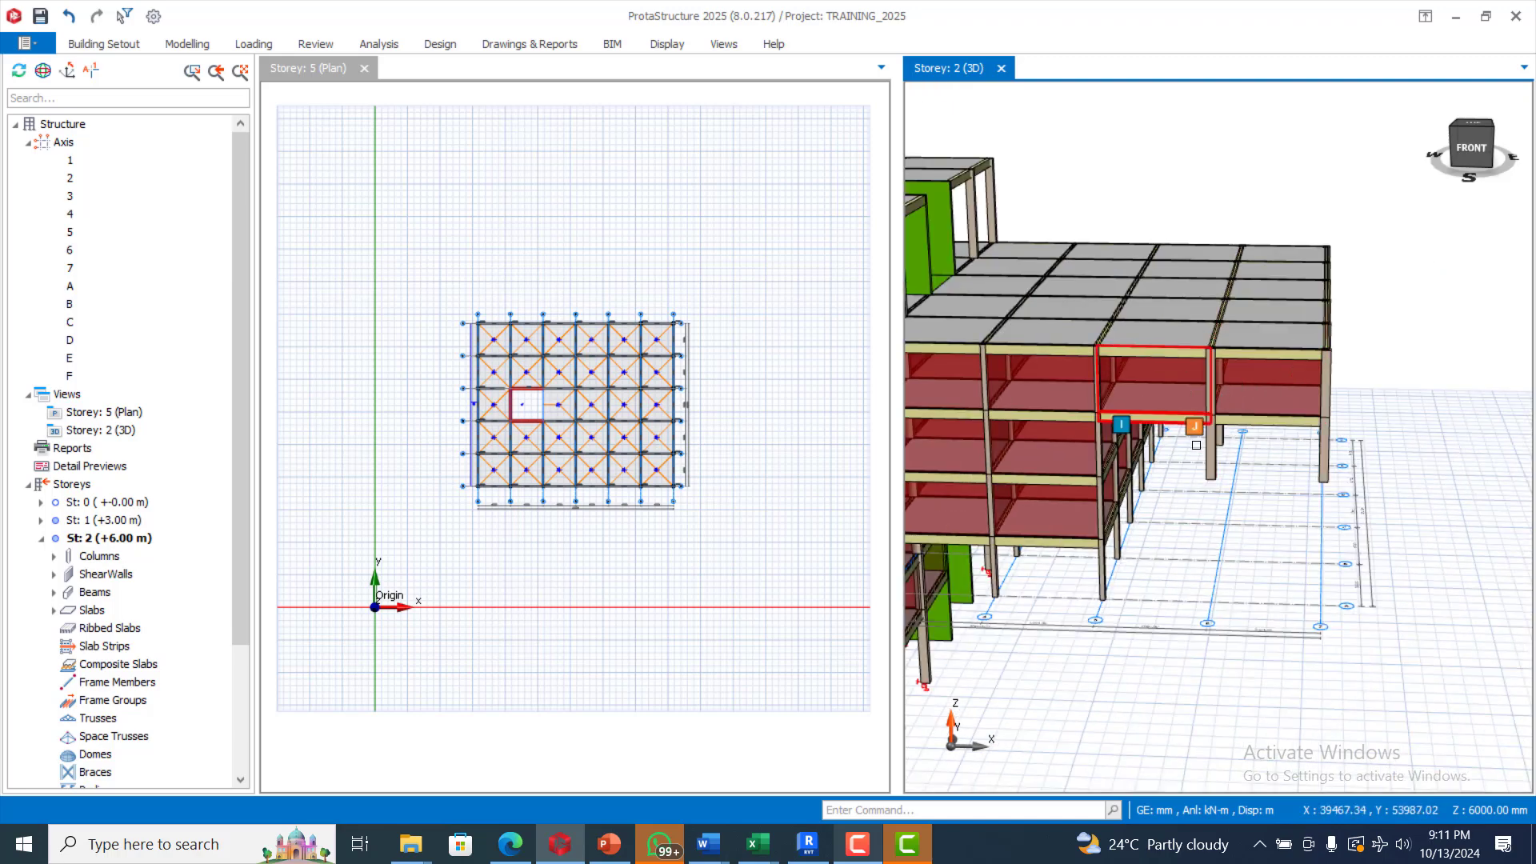
scroll(1203, 458, "up", 2)
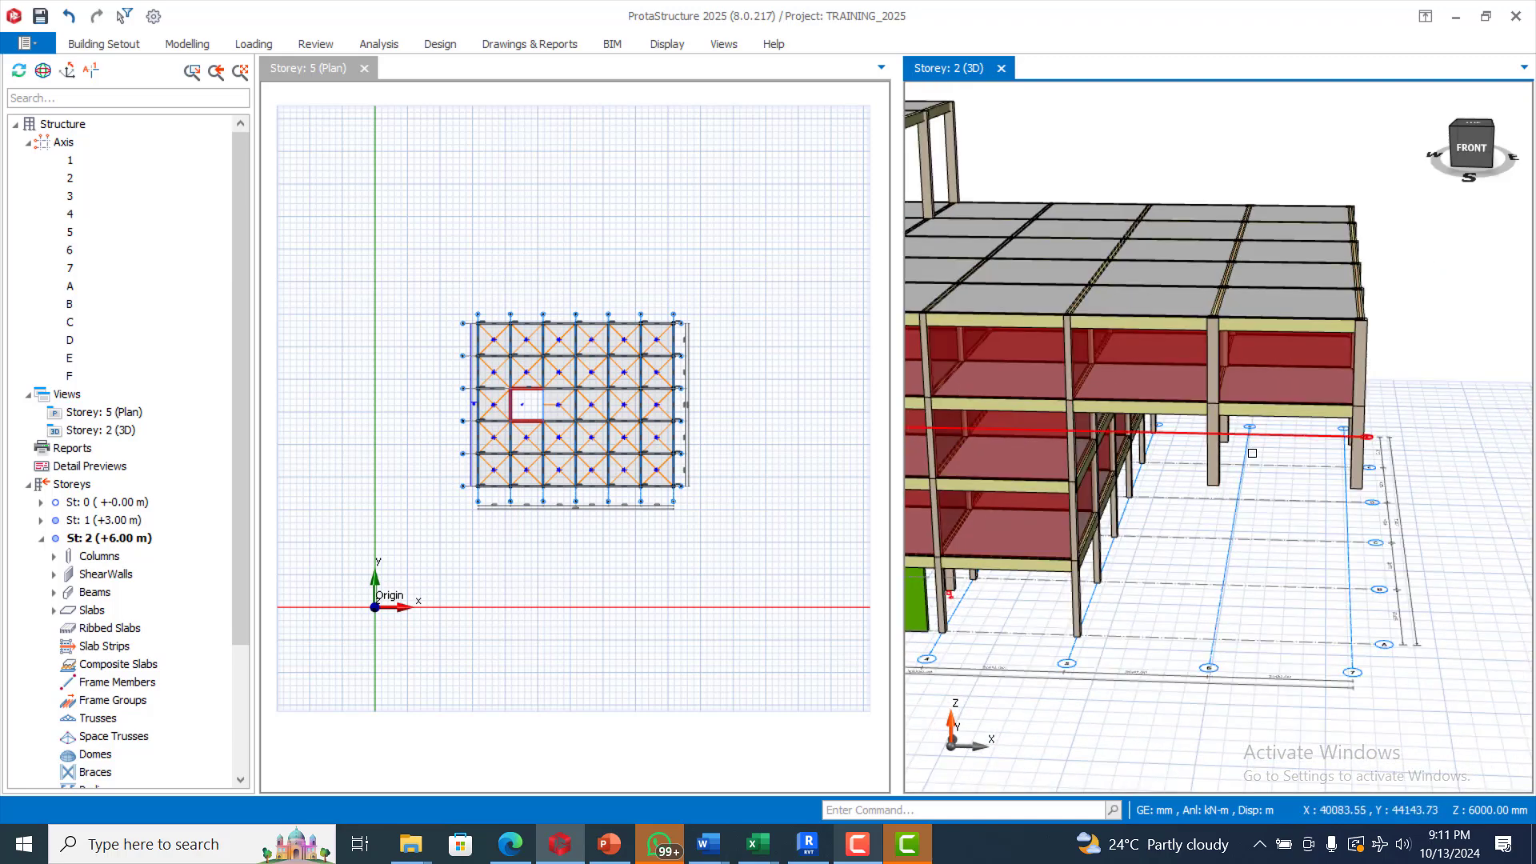
scroll(1252, 453, "down", 4)
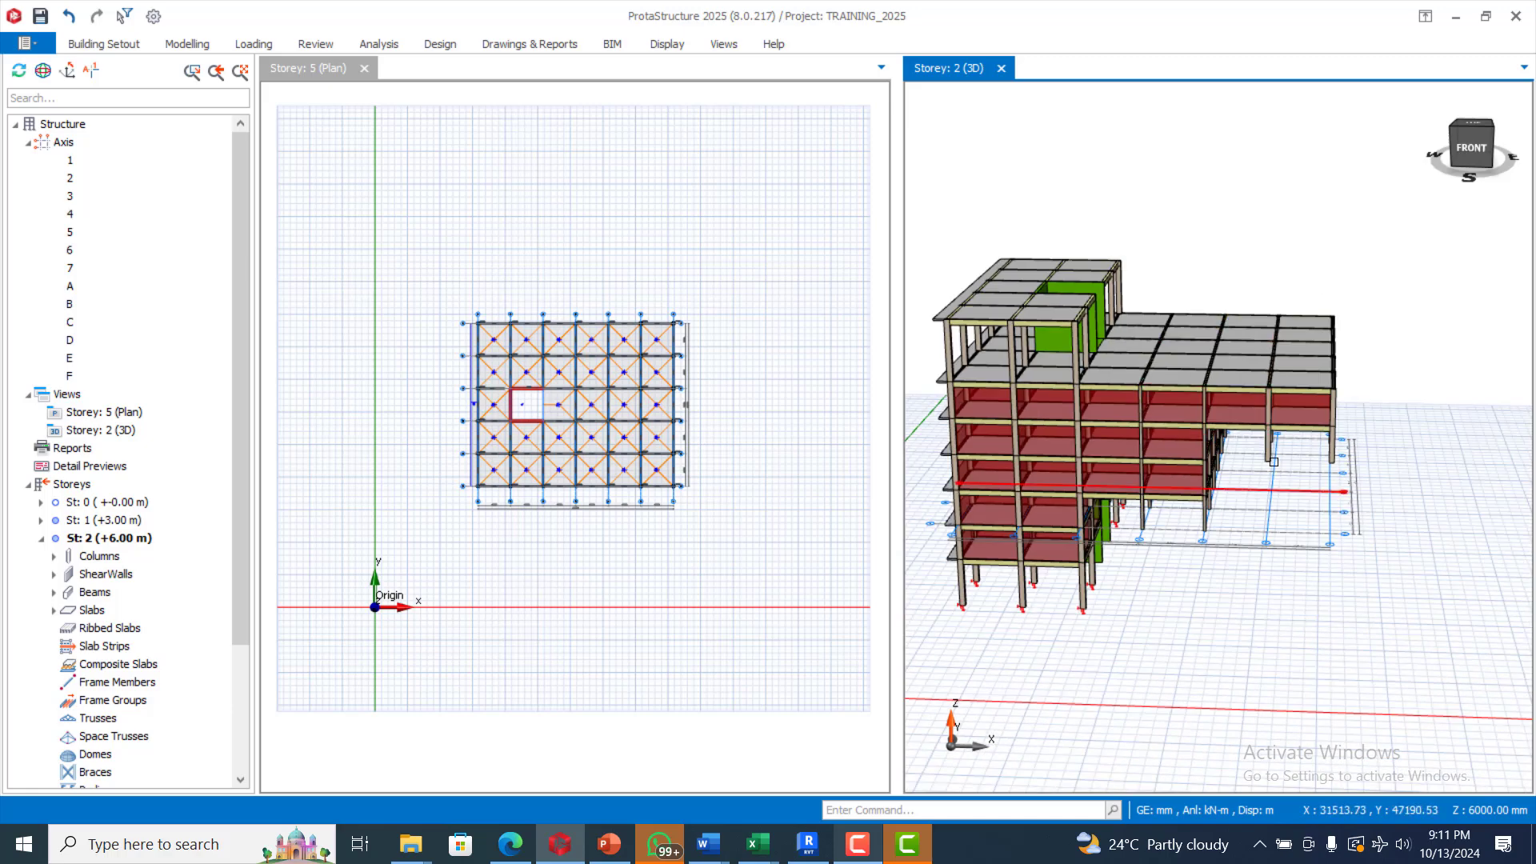
scroll(1268, 488, "up", 1)
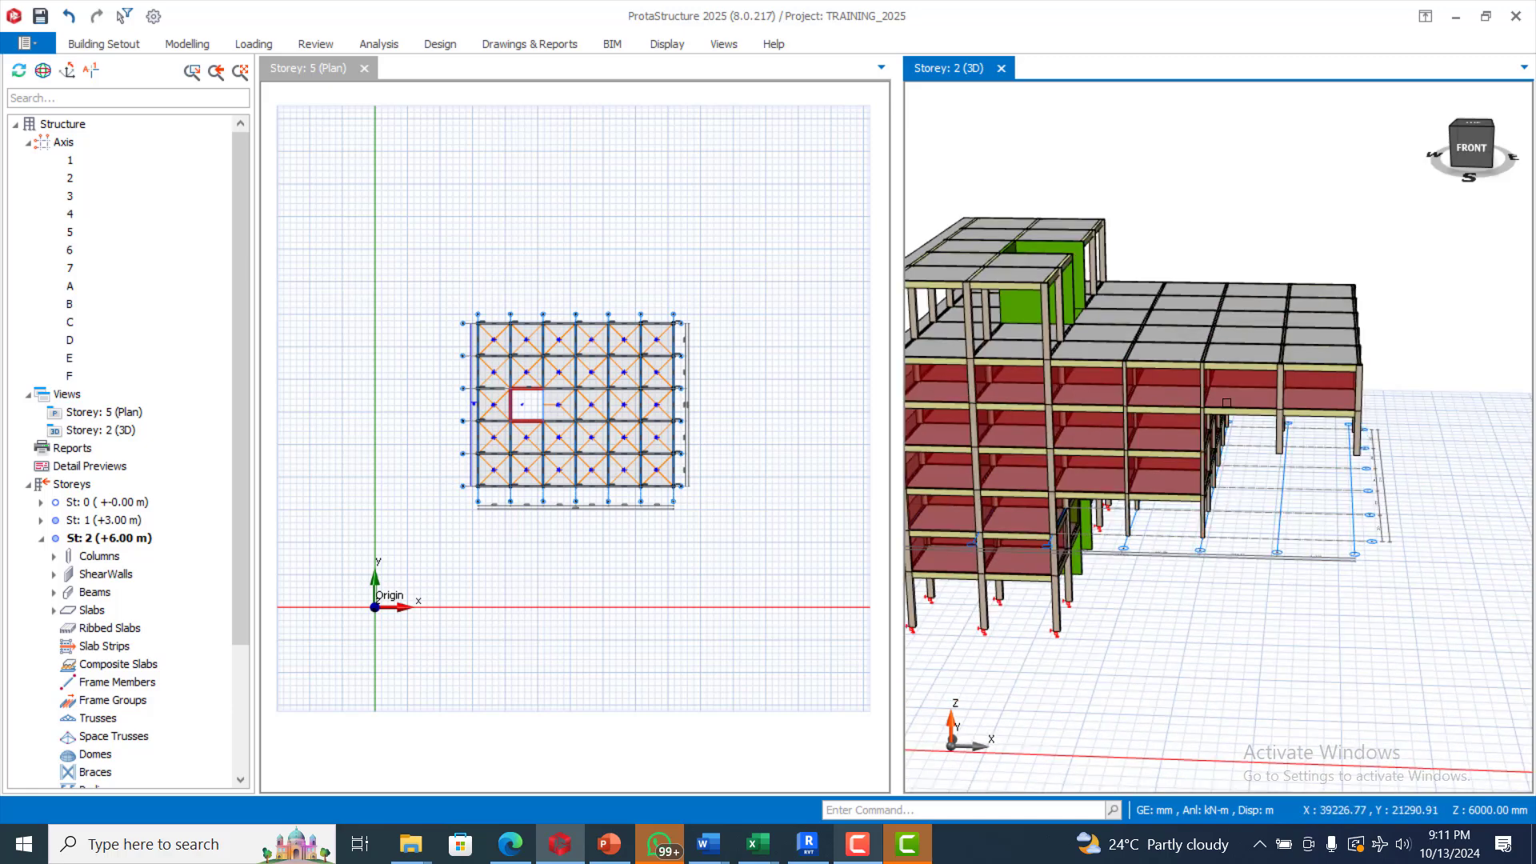
scroll(1216, 392, "up", 1)
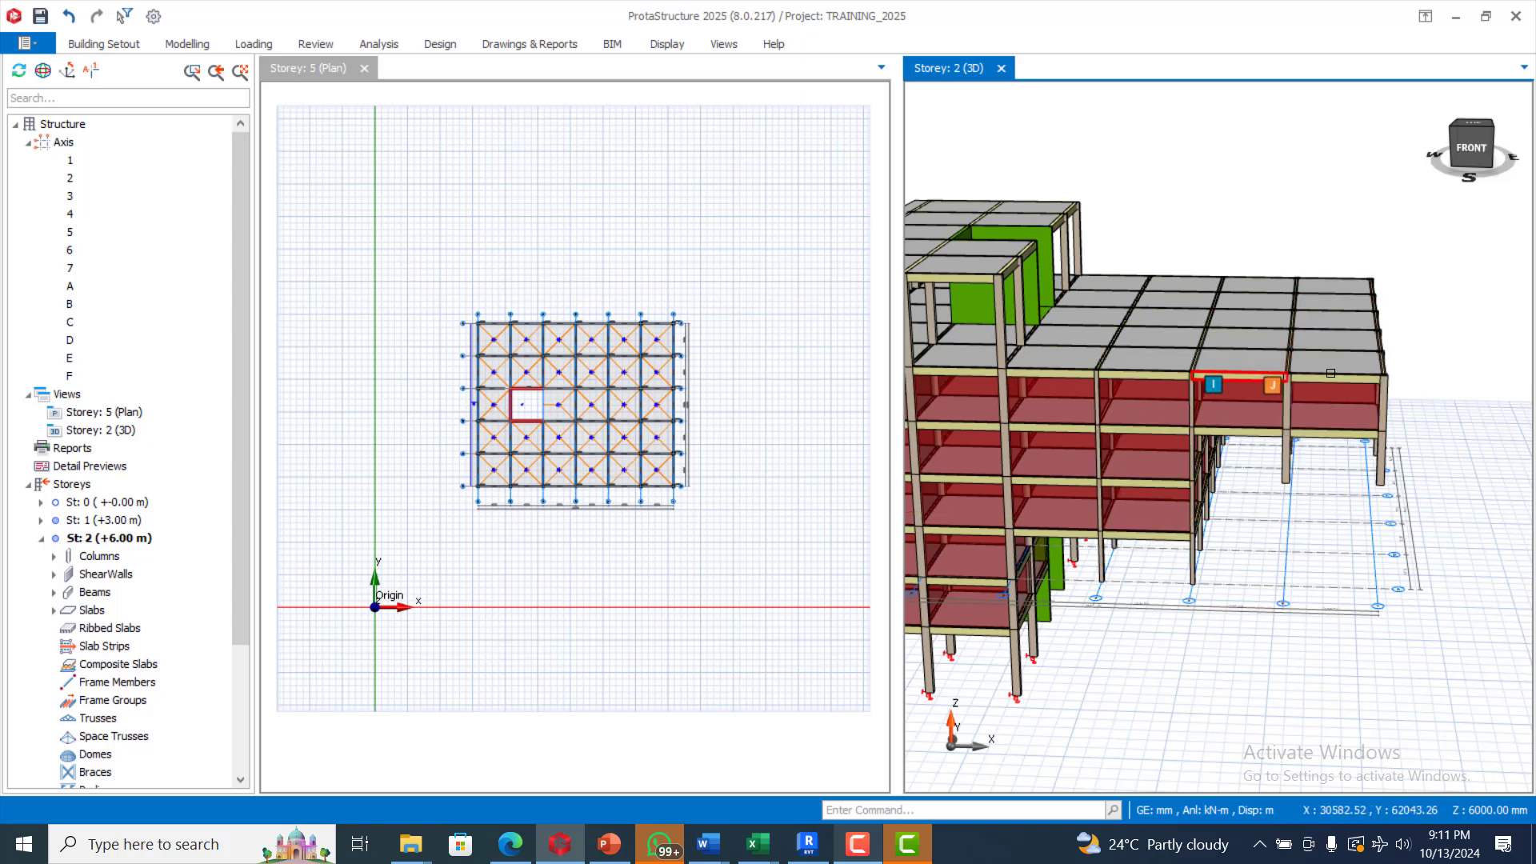
scroll(1330, 373, "down", 2)
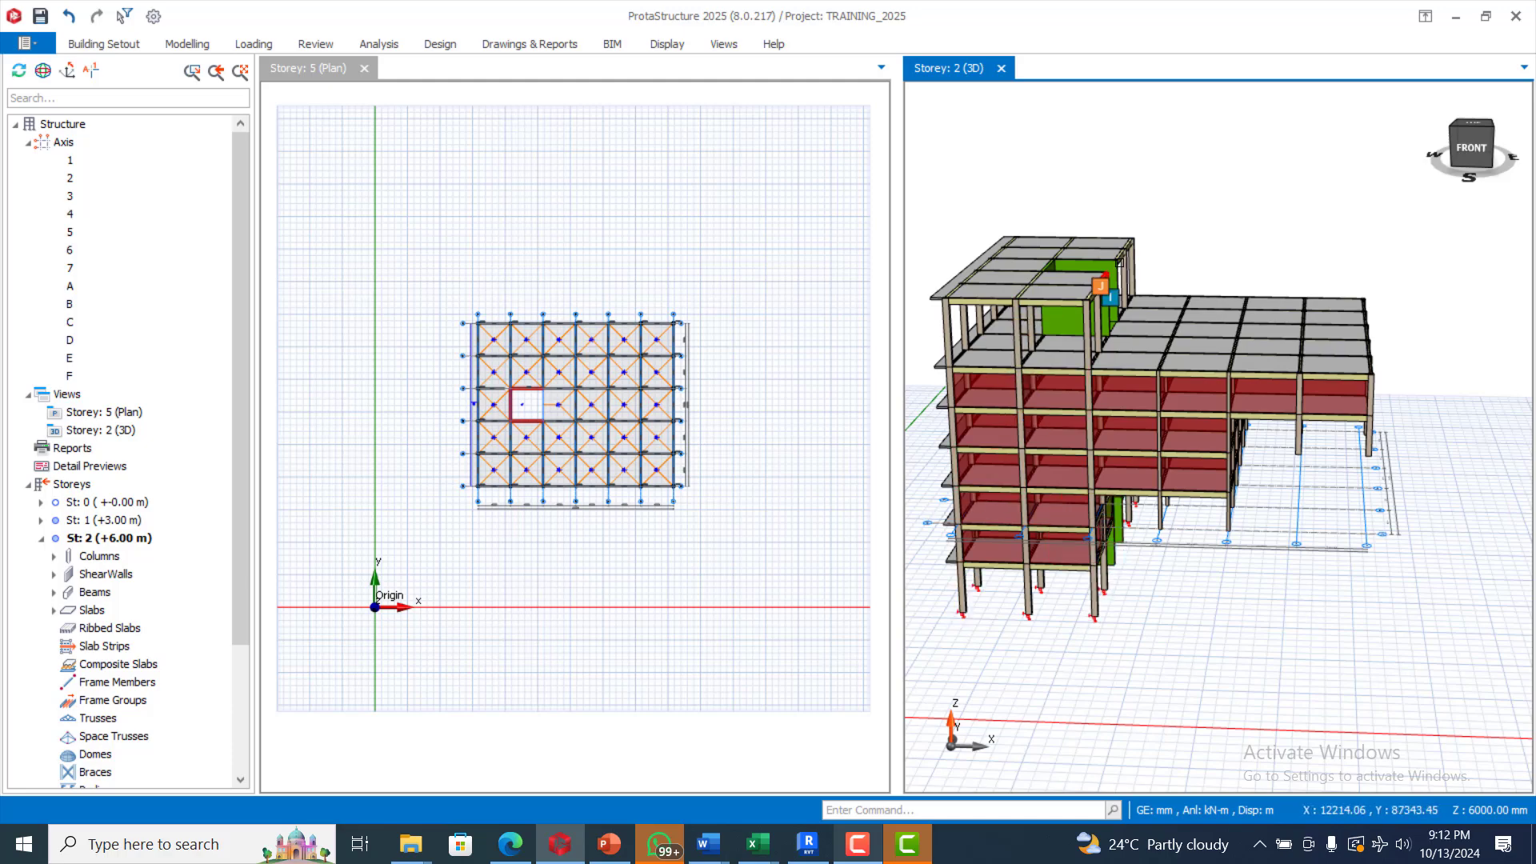
scroll(1105, 282, "up", 2)
scroll(1200, 384, "down", 2)
scroll(1278, 482, "up", 3)
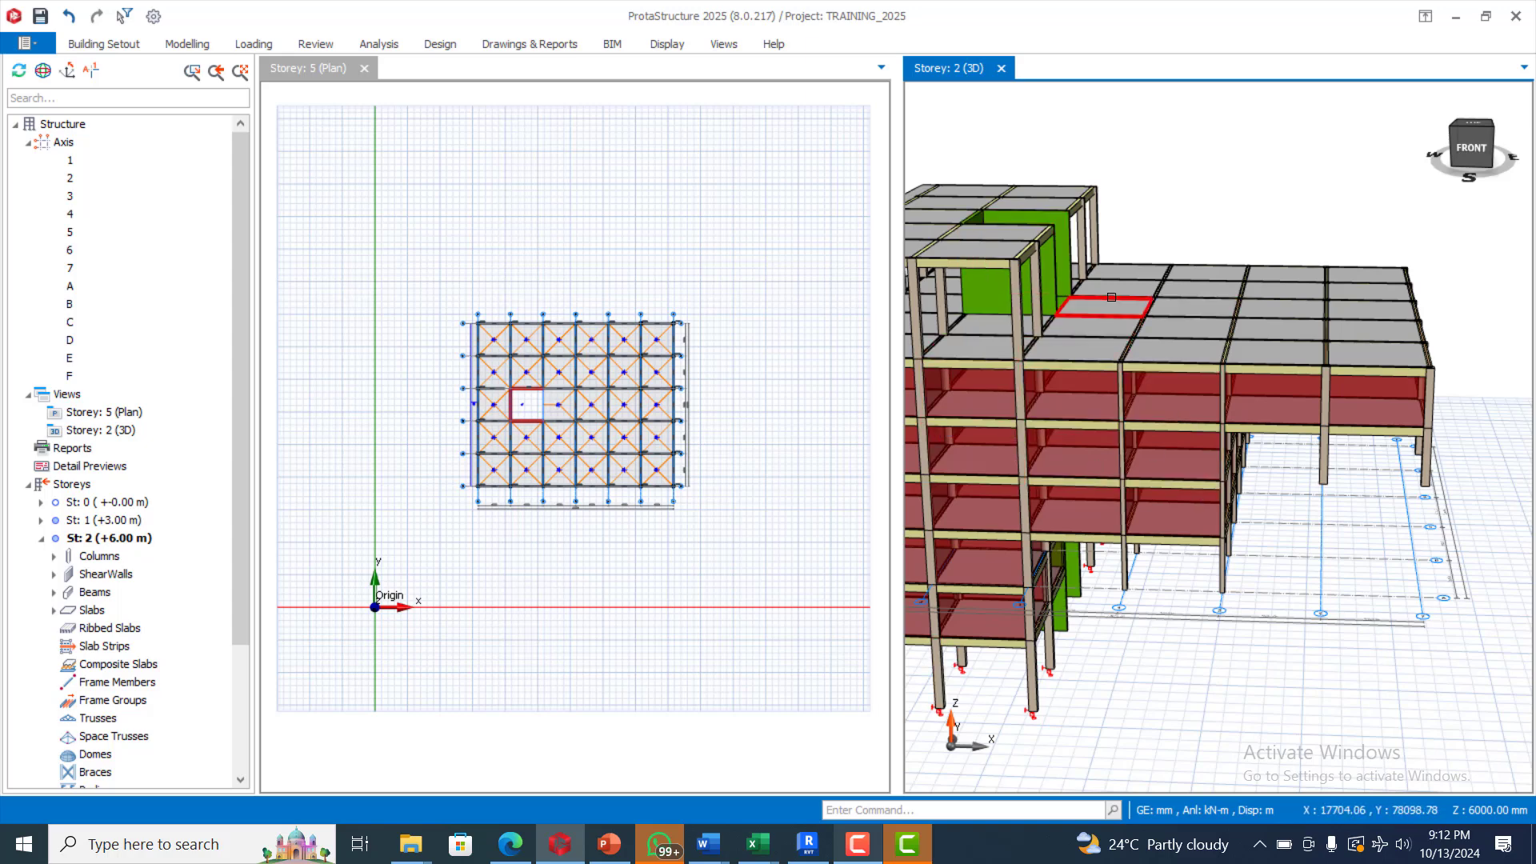
mouse_move(1111, 296)
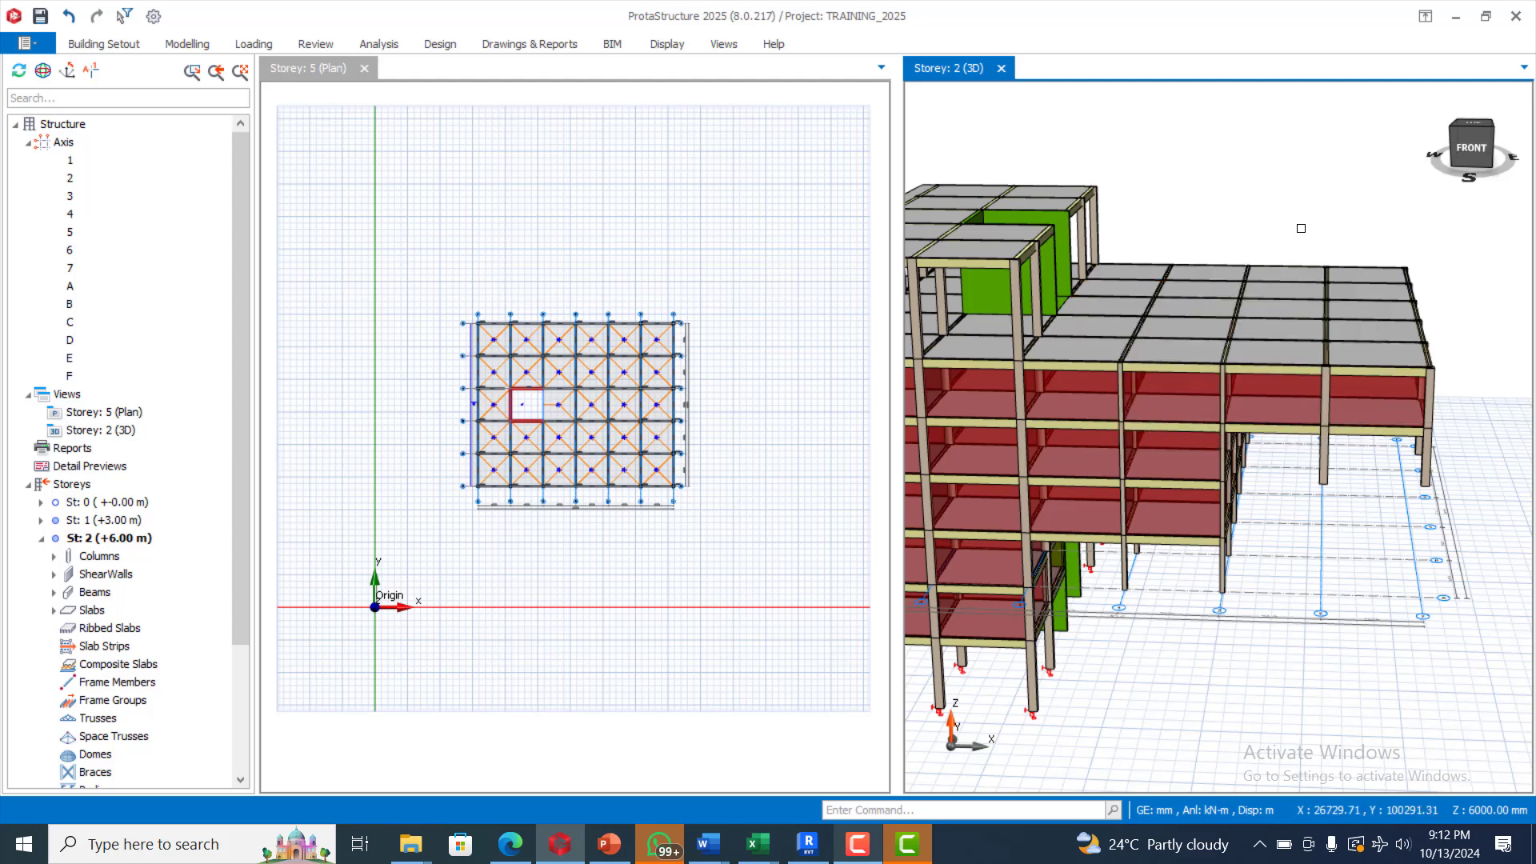
scroll(1301, 227, "up", 3)
scroll(1297, 284, "down", 2)
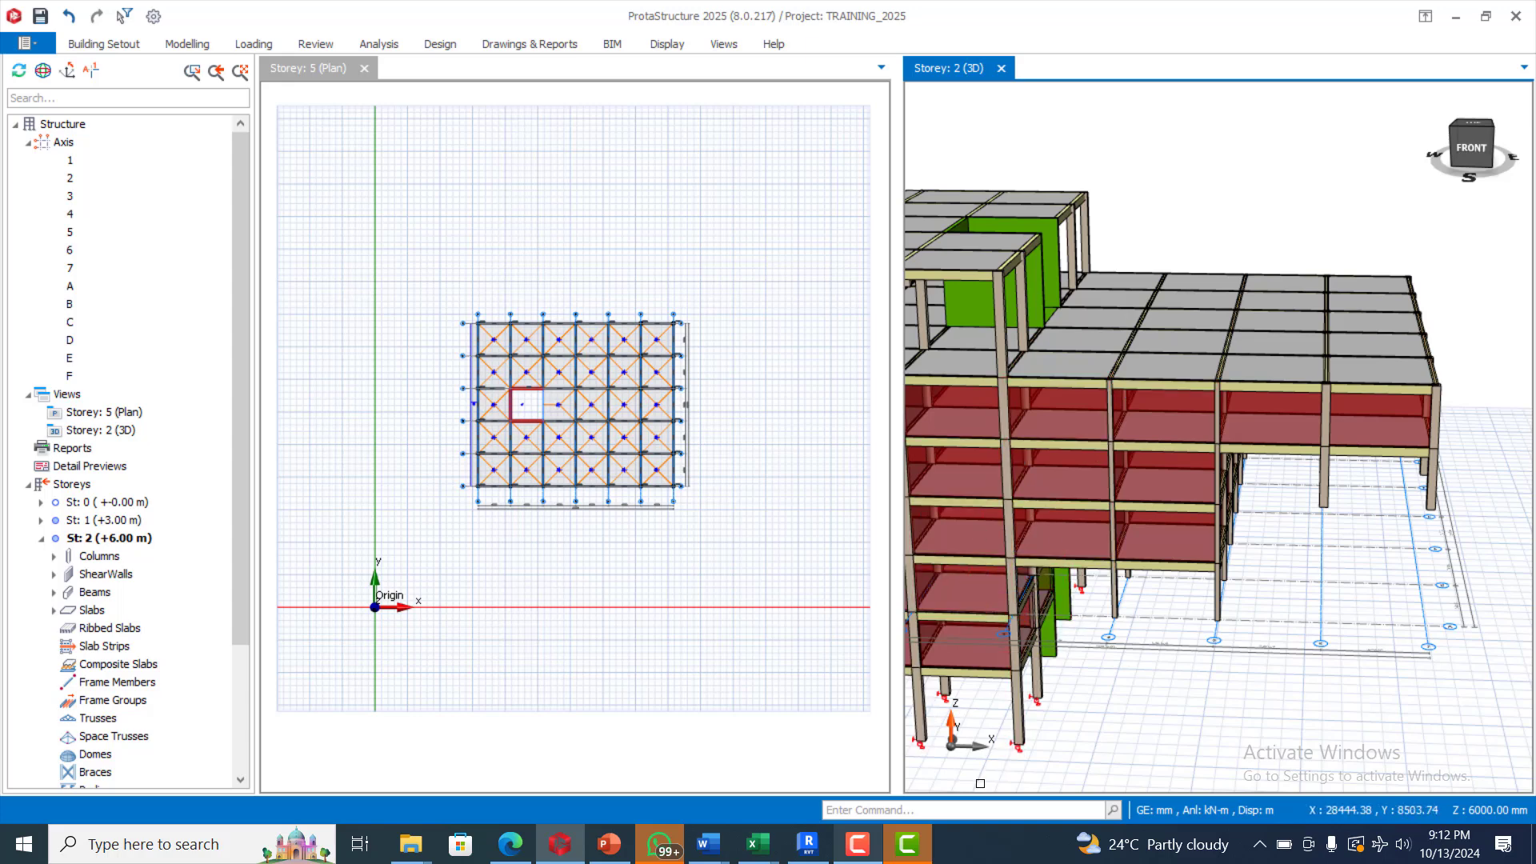
left_click(856, 845)
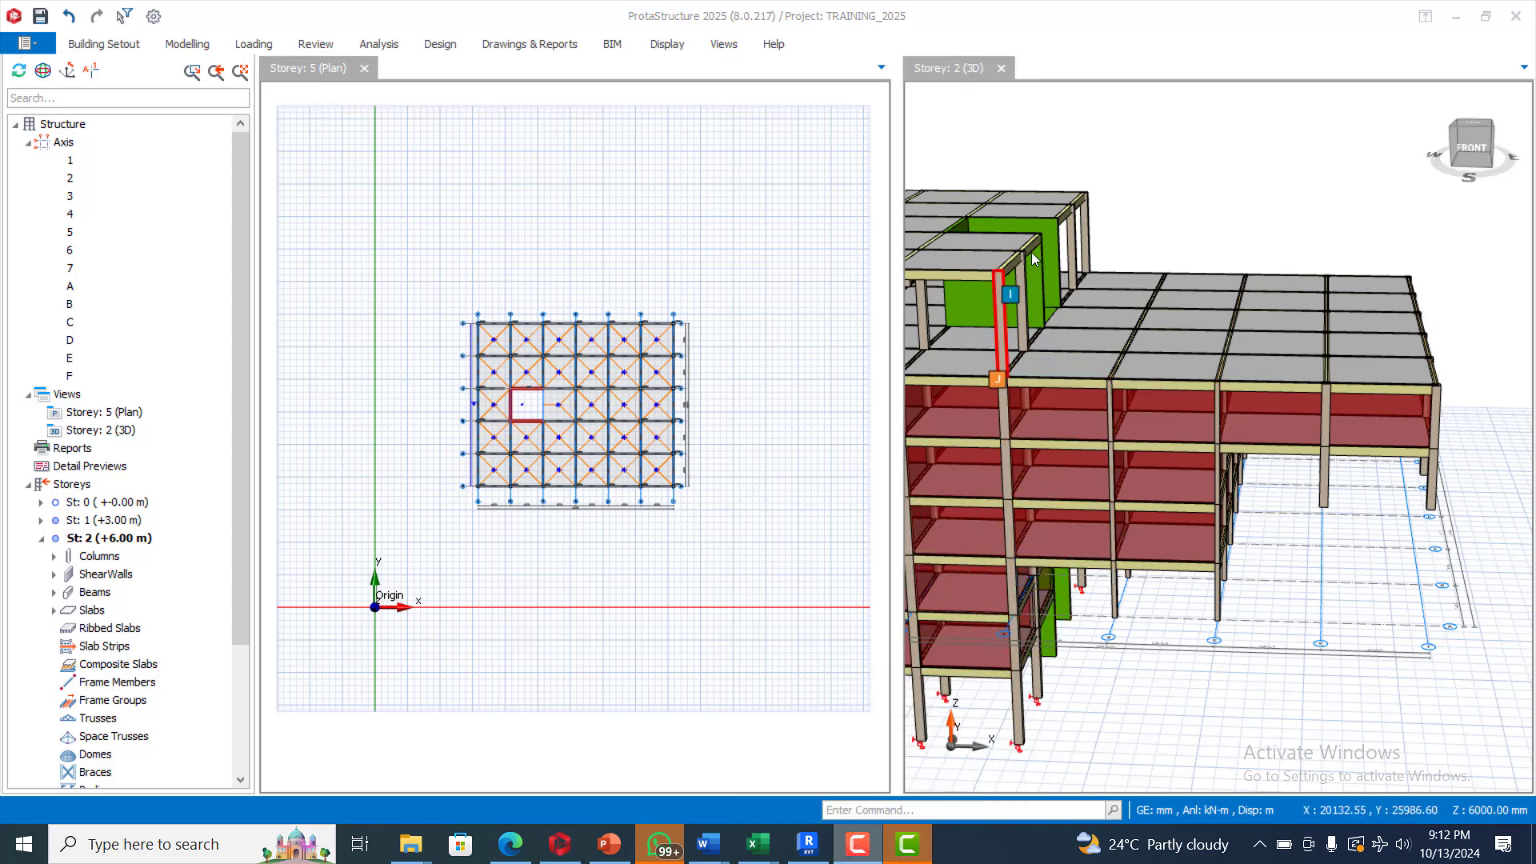